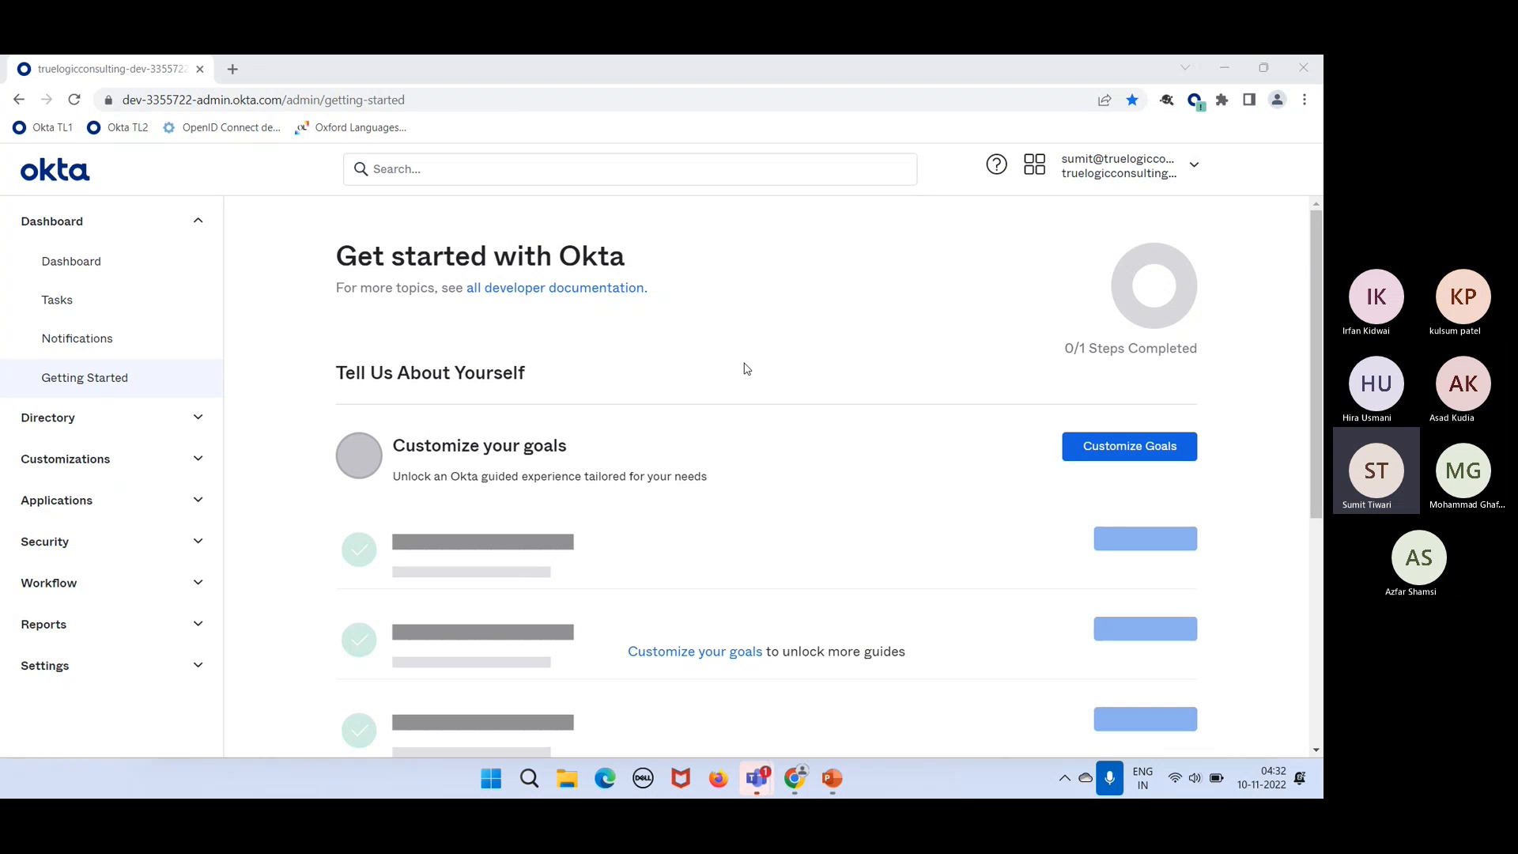
Step: Put away the training presentation and open the Directory's Groups list
click(831, 779)
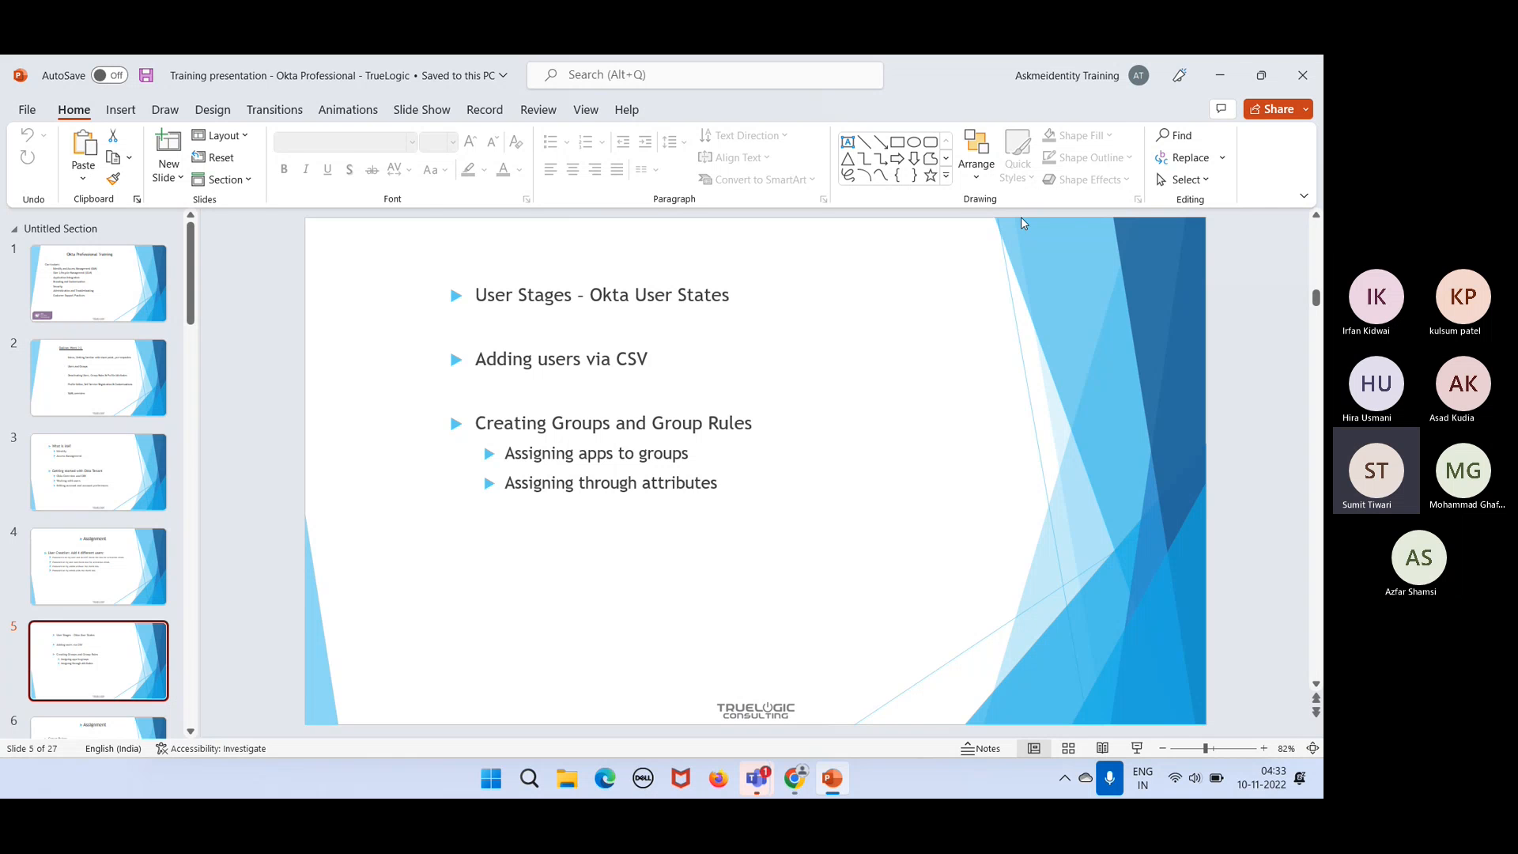
click(1221, 82)
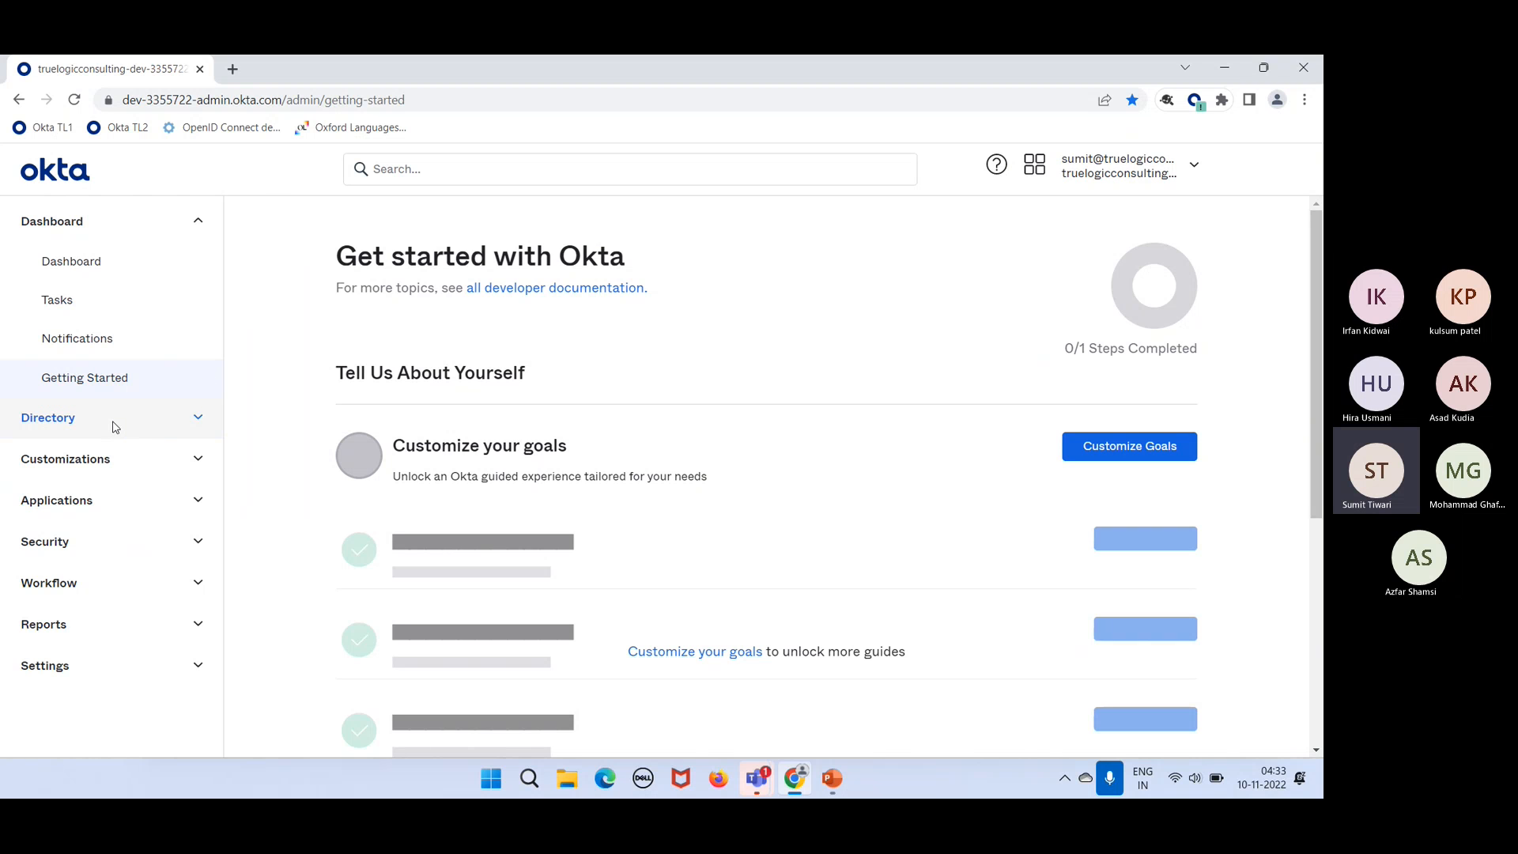
click(116, 427)
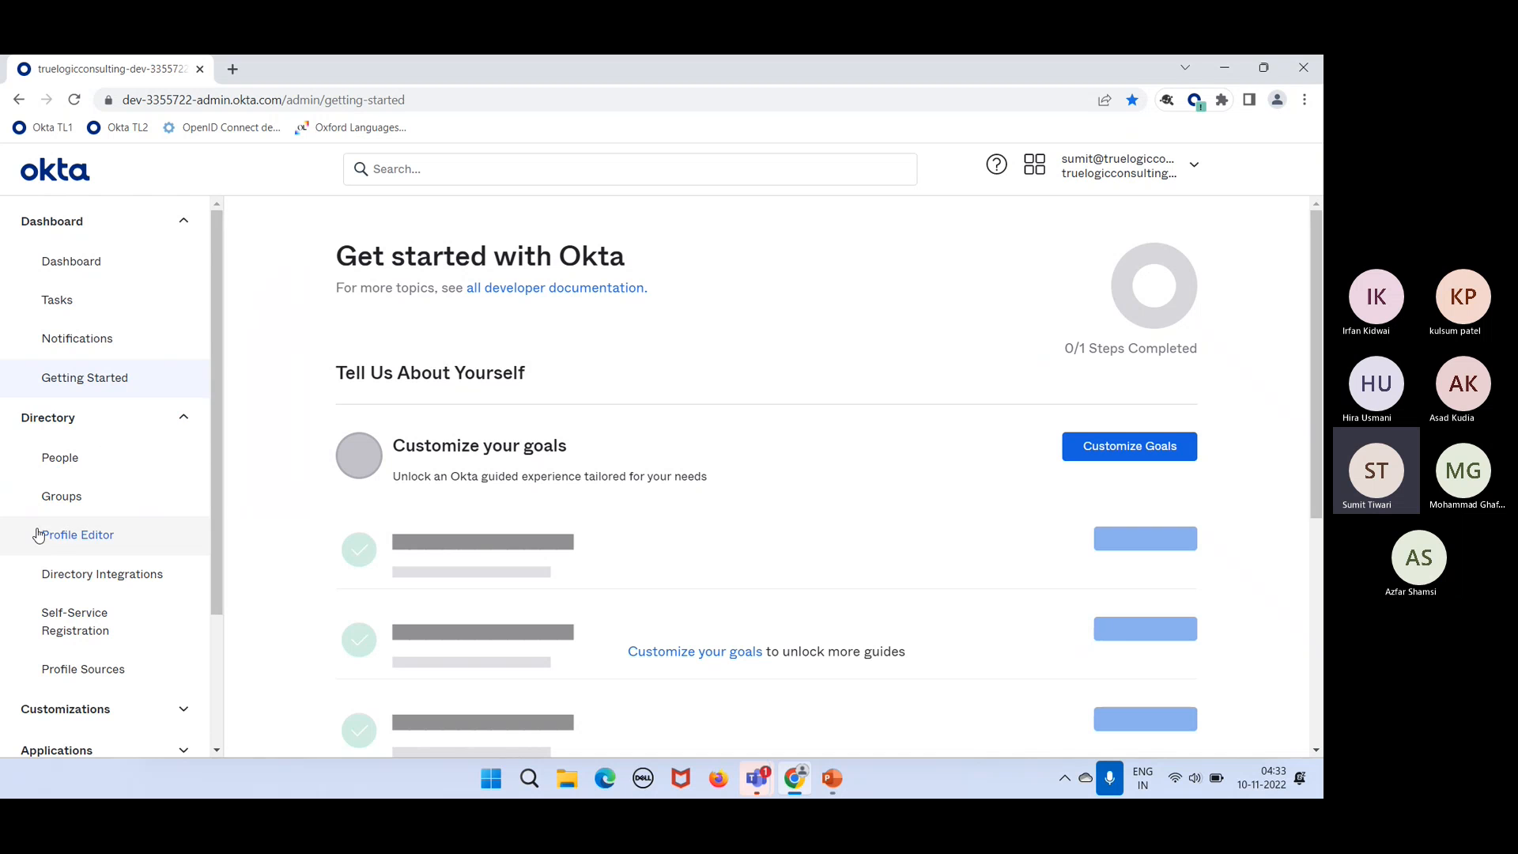
click(72, 505)
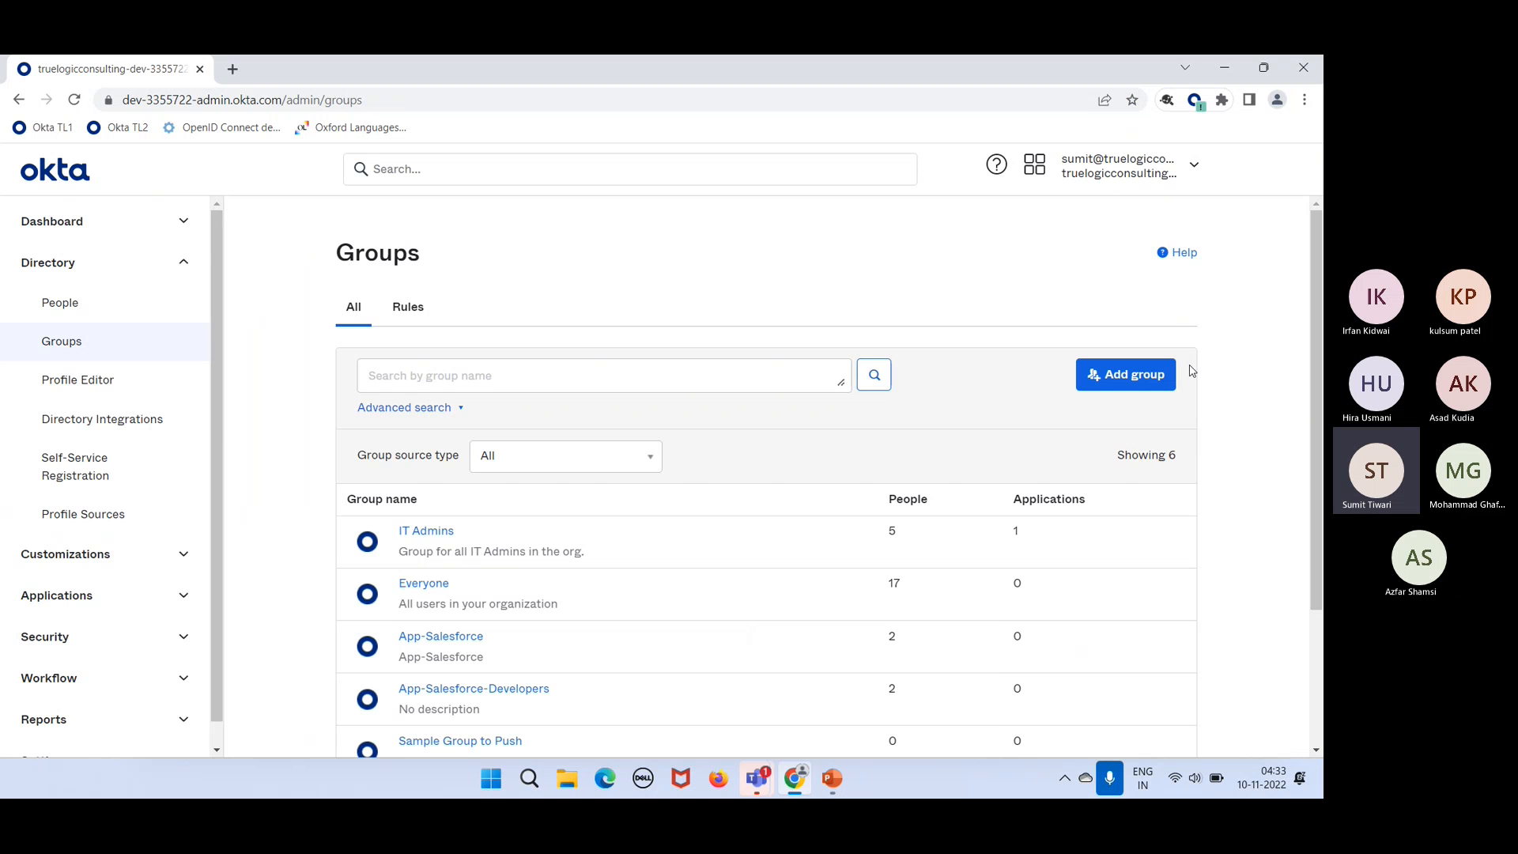
Step: Cancel a new group, open IT Admins and start assigning people to it
click(1133, 375)
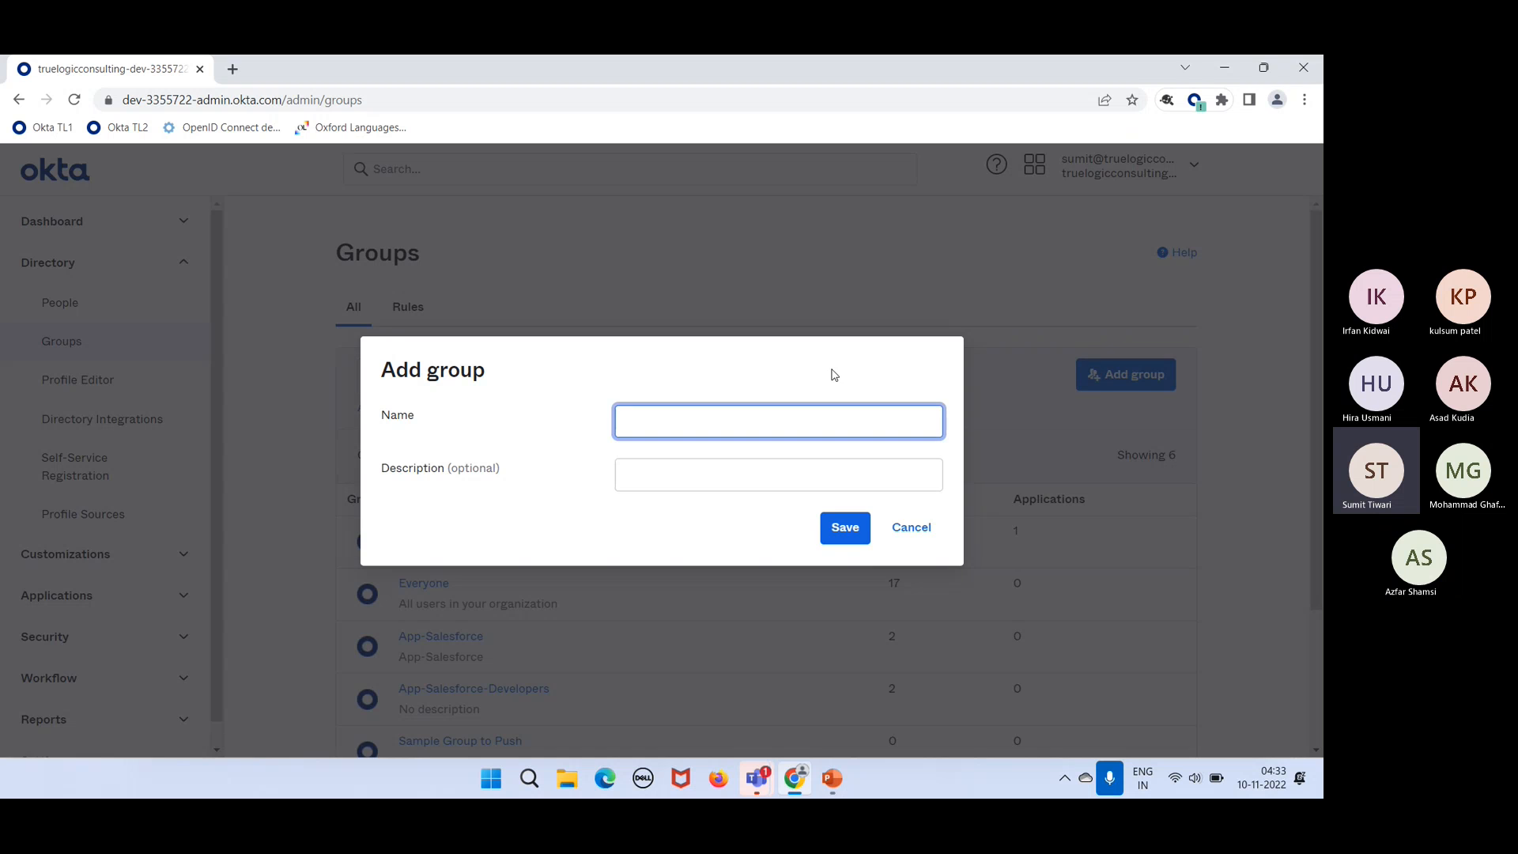
click(915, 530)
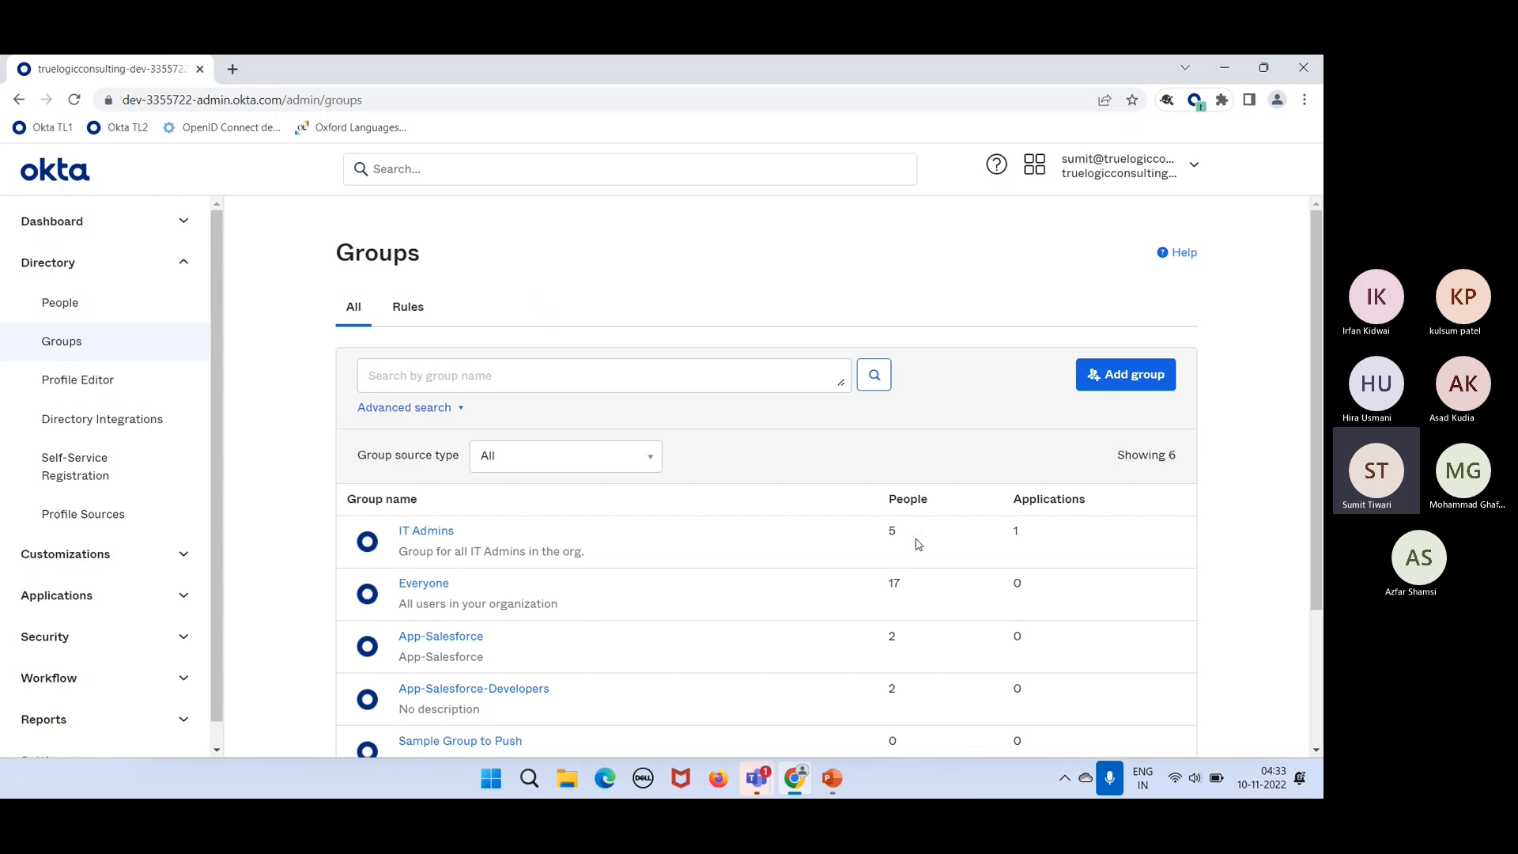
click(432, 531)
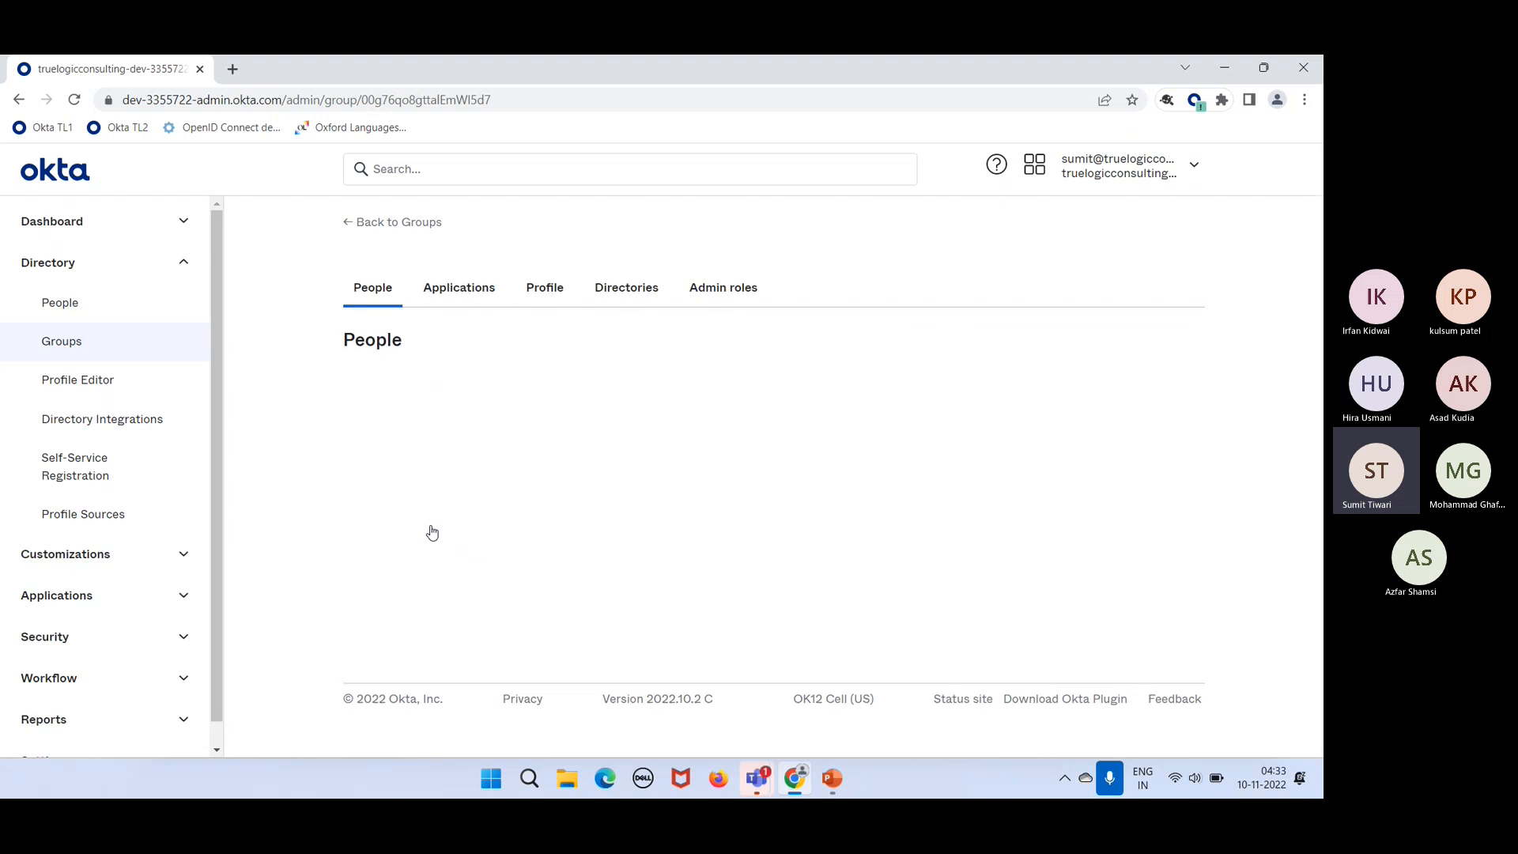
click(1123, 522)
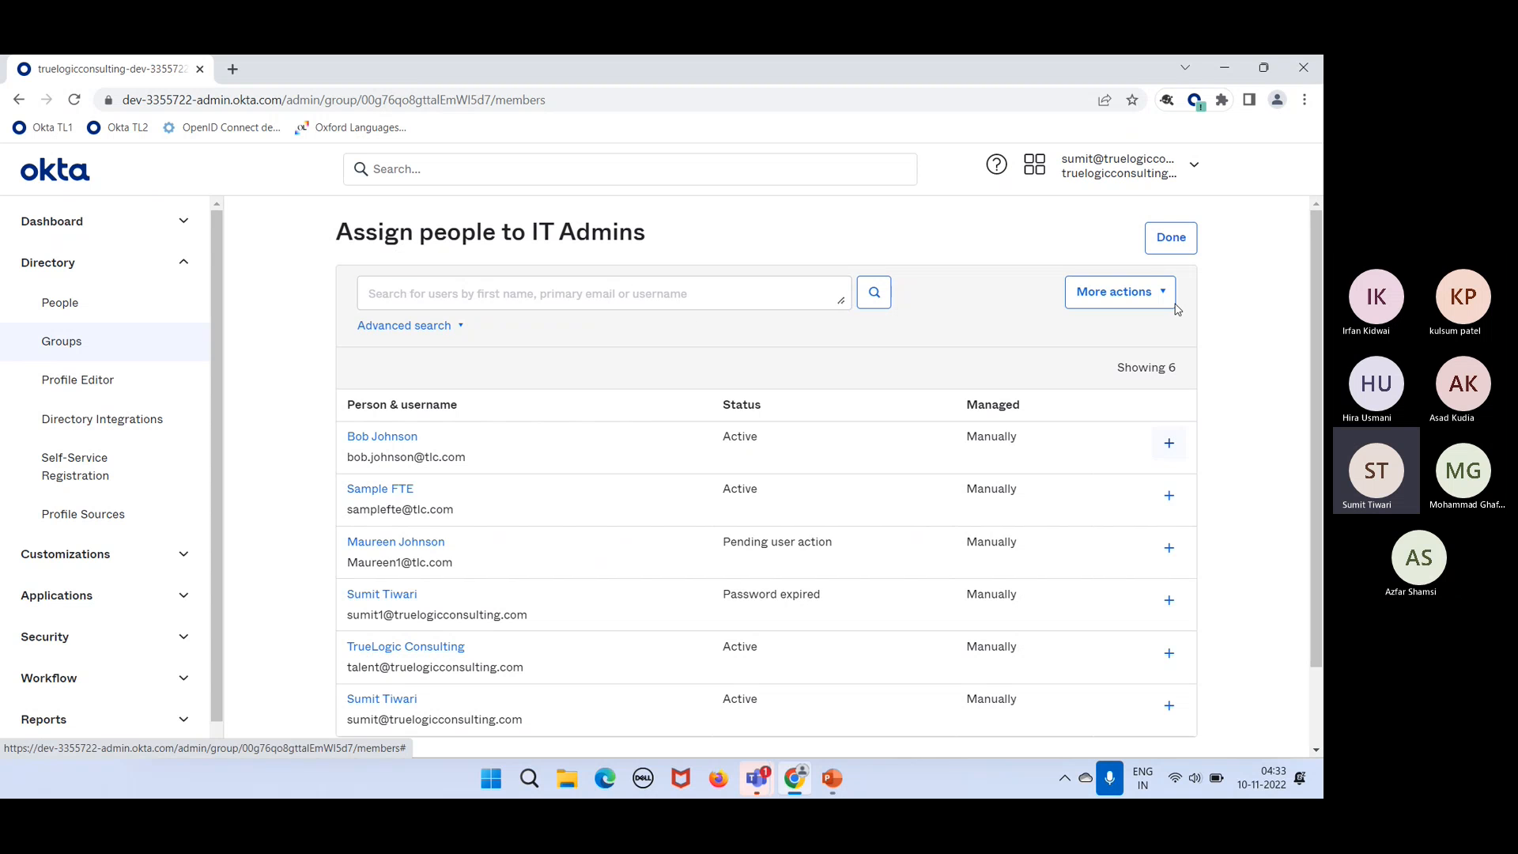
Step: Finish on the Assign people page and return to the IT Admins group page
click(1166, 236)
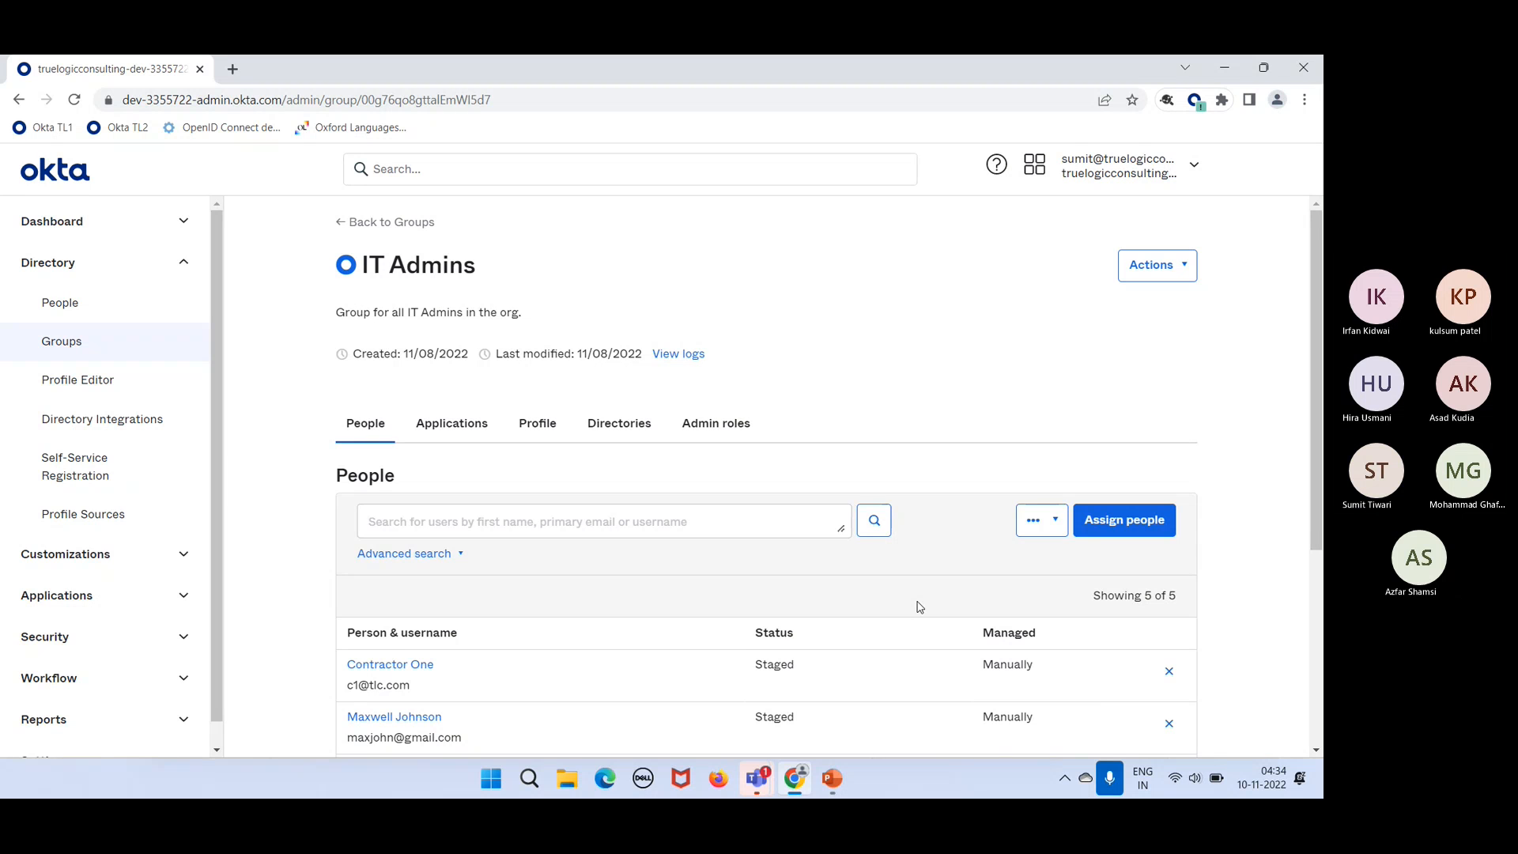
click(1182, 726)
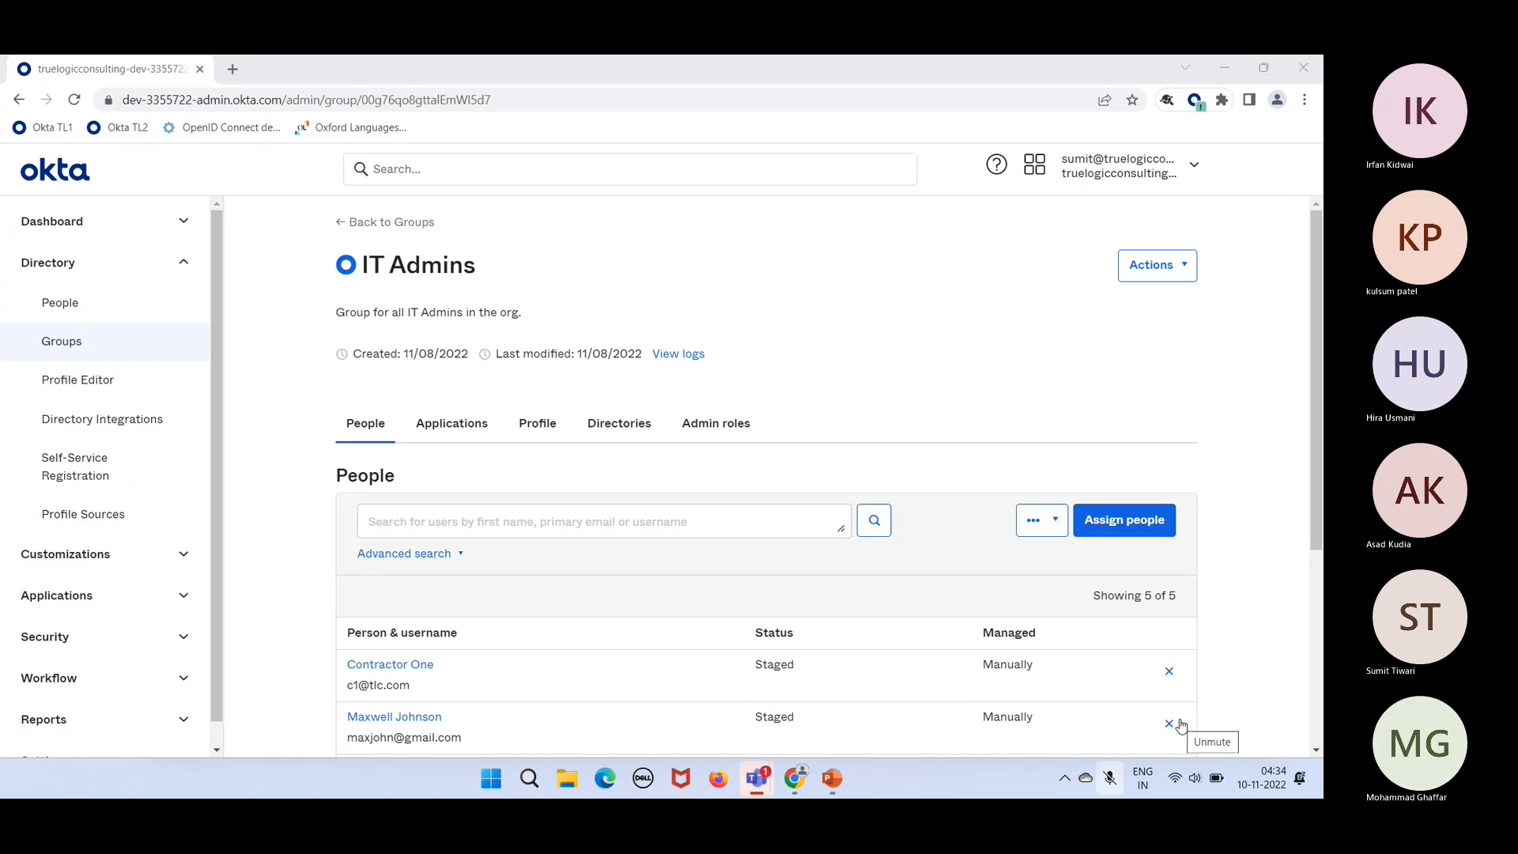
click(1182, 726)
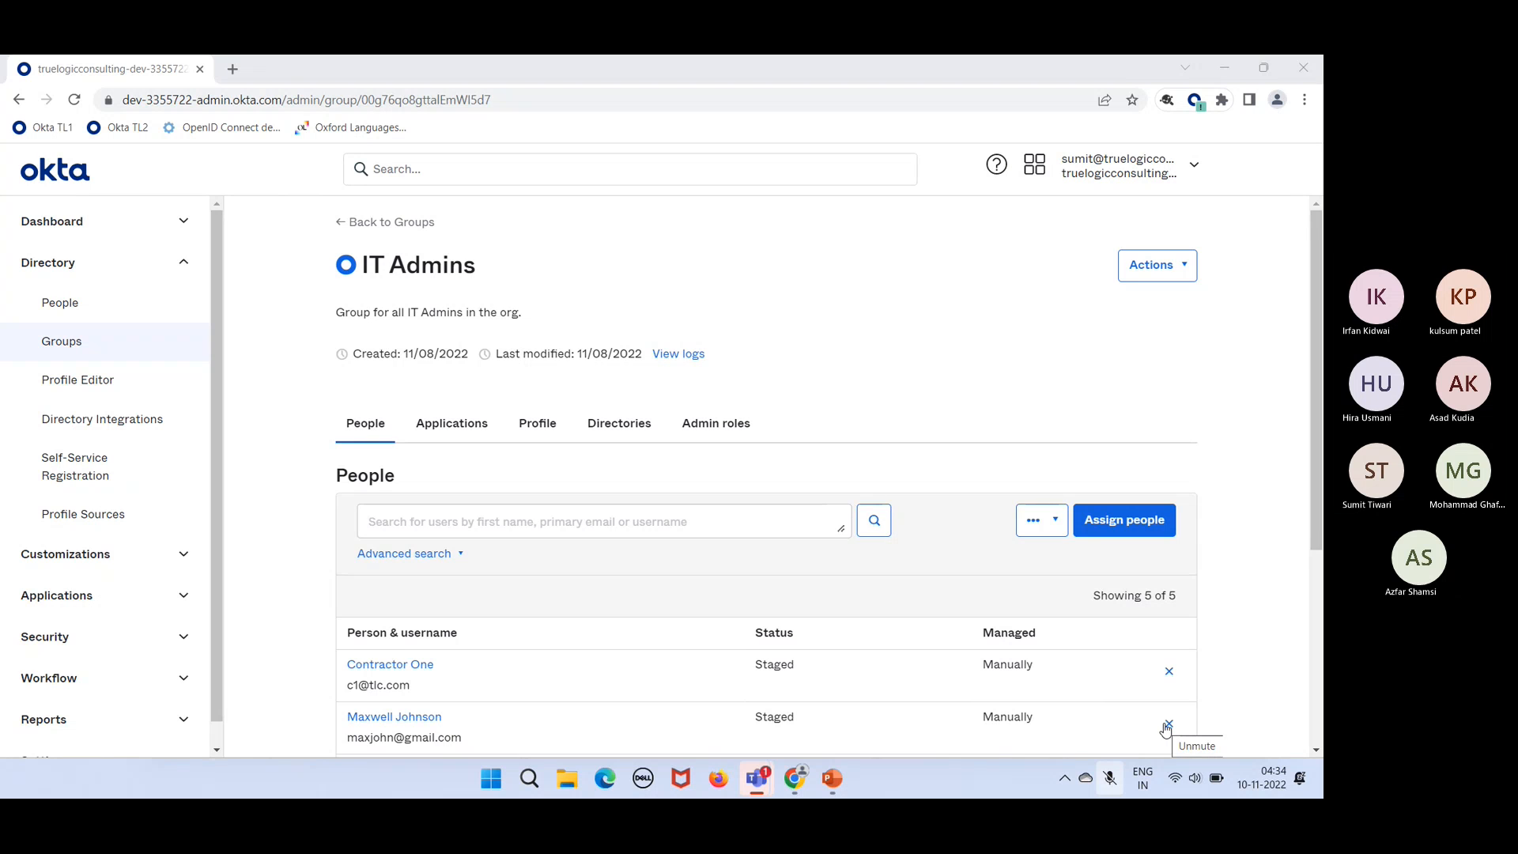
click(1164, 725)
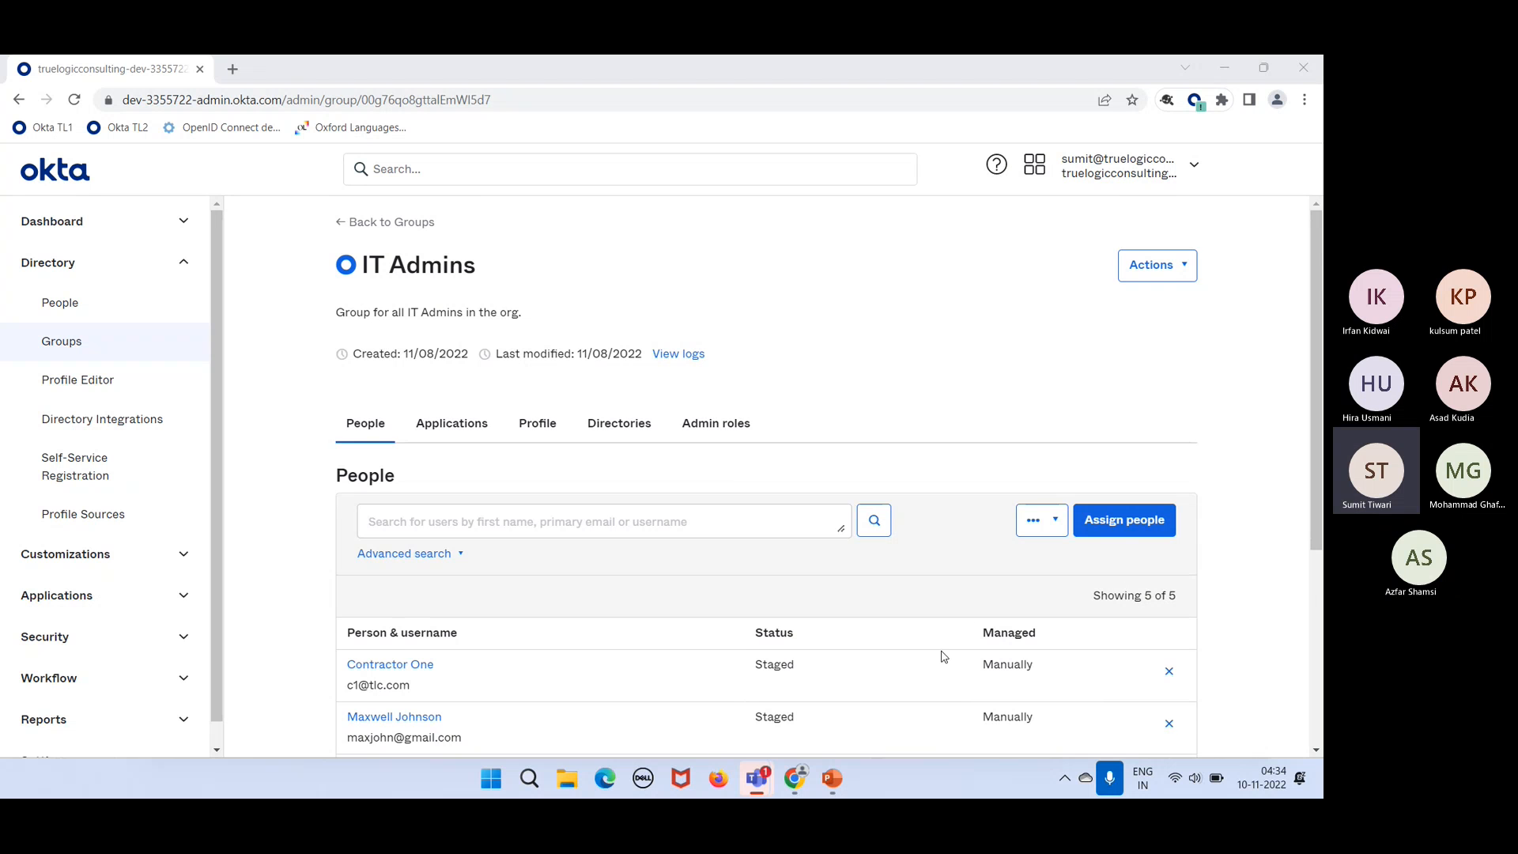
scroll(943, 657, down, 3)
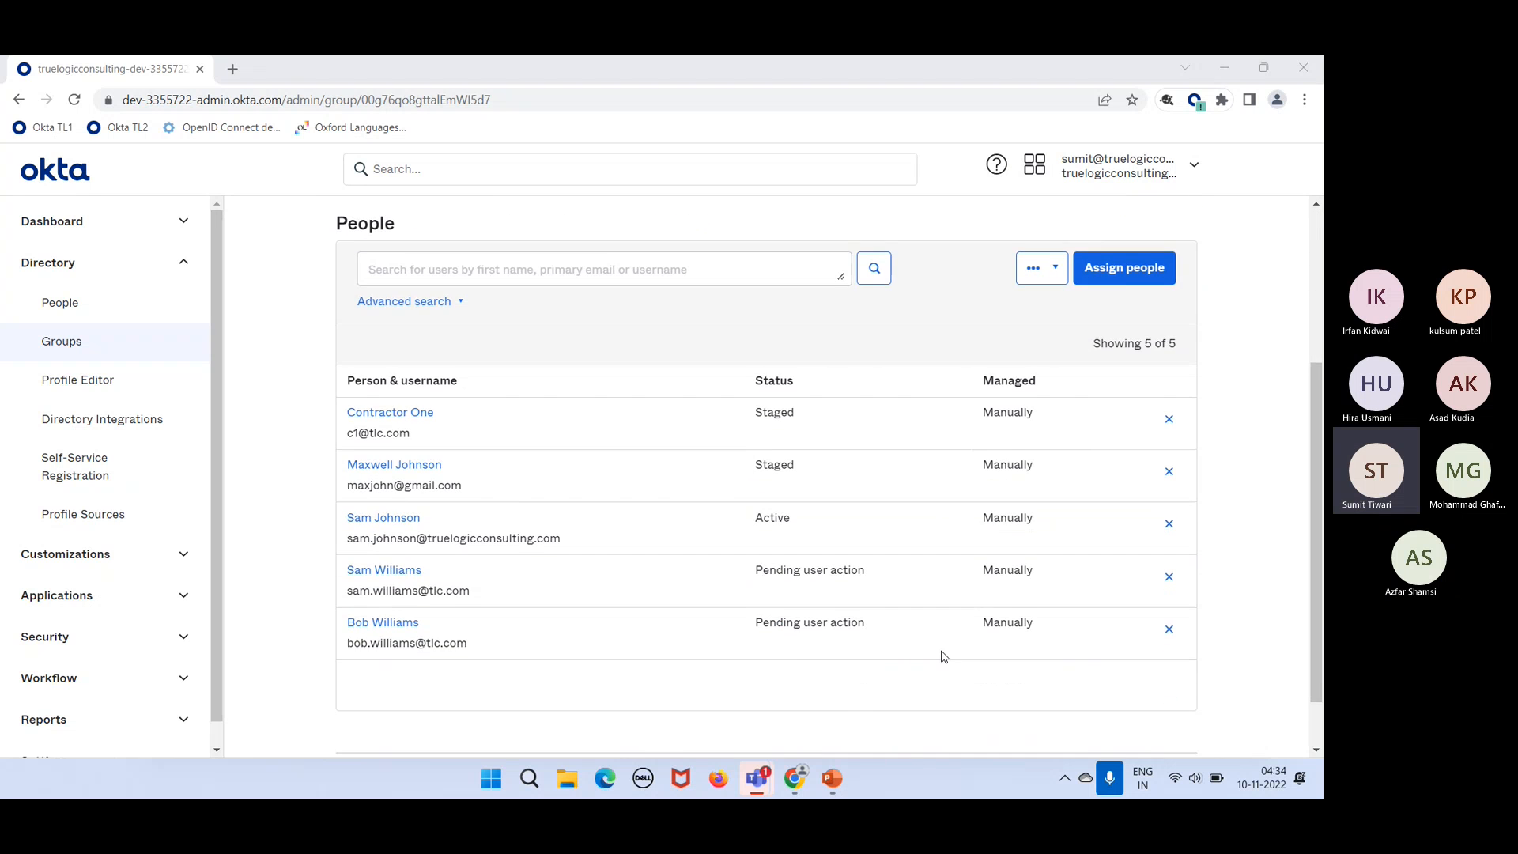
scroll(942, 657, up, 1)
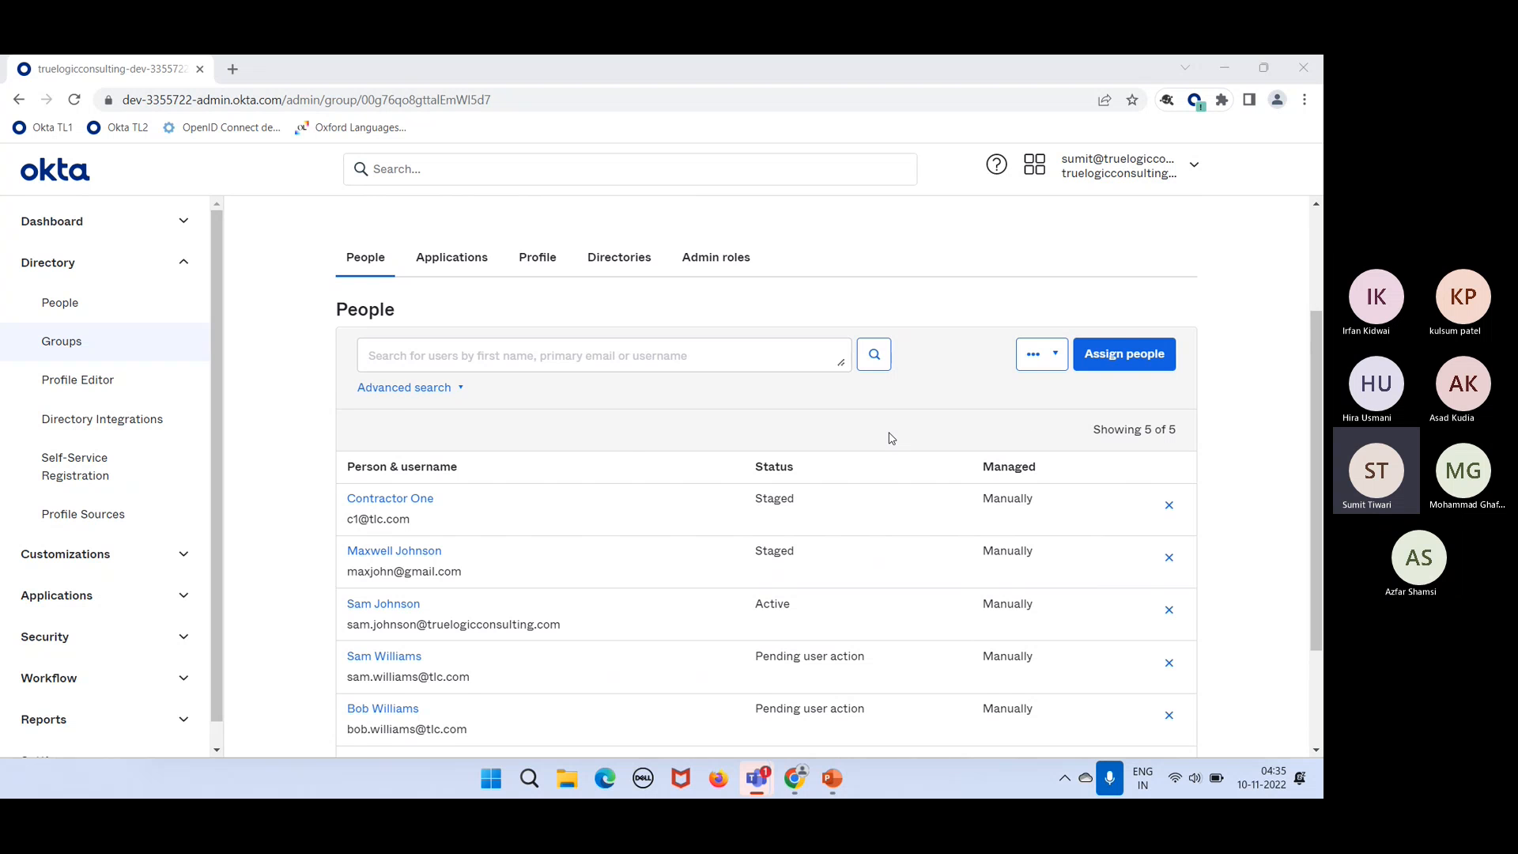
scroll(891, 437, up, 1)
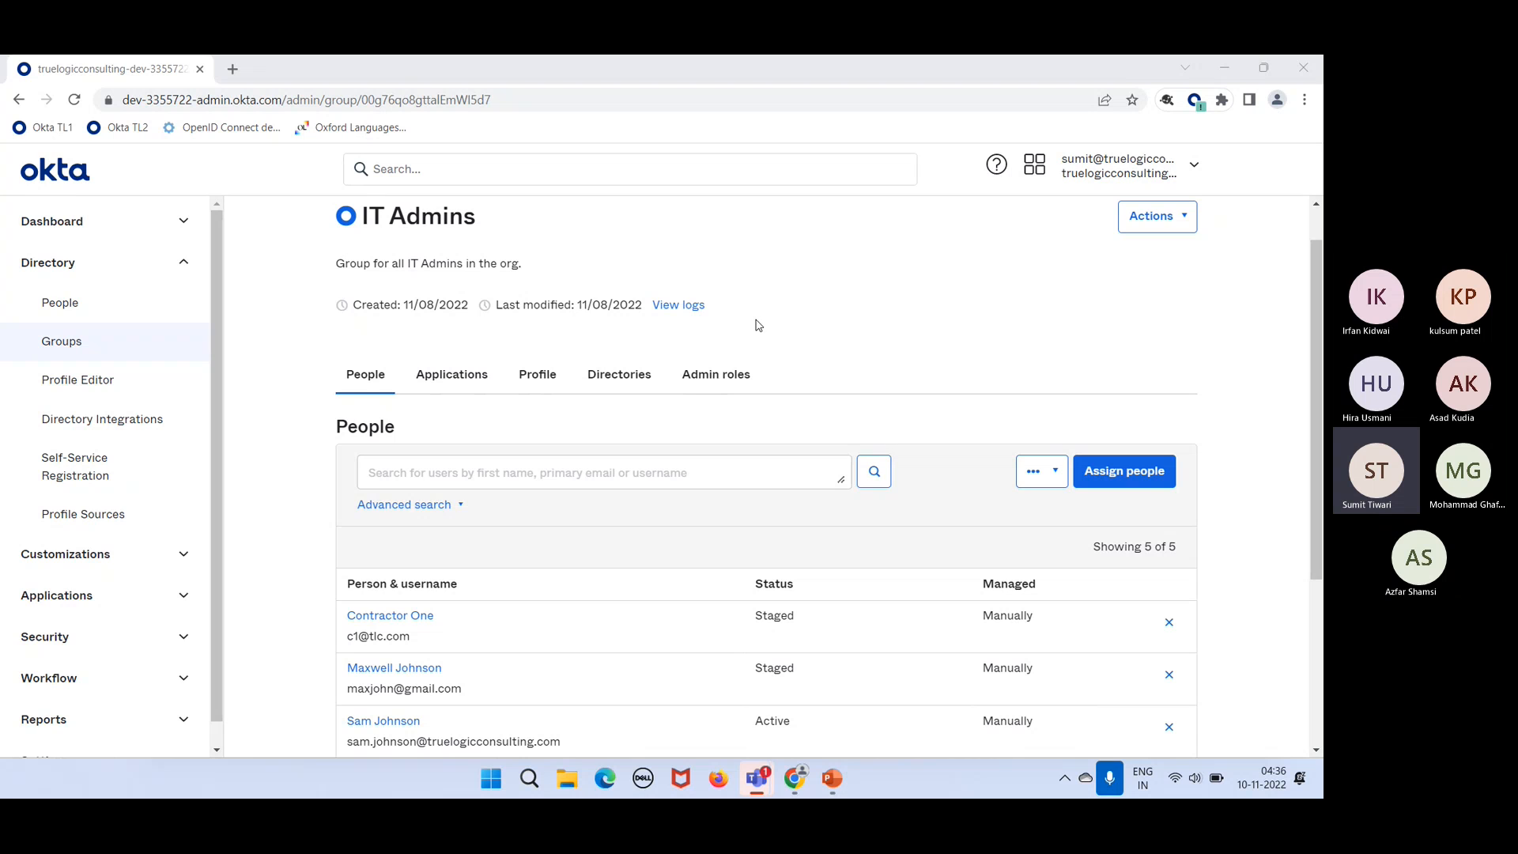
Step: Open the second group member's user profile and review its attributes
click(436, 219)
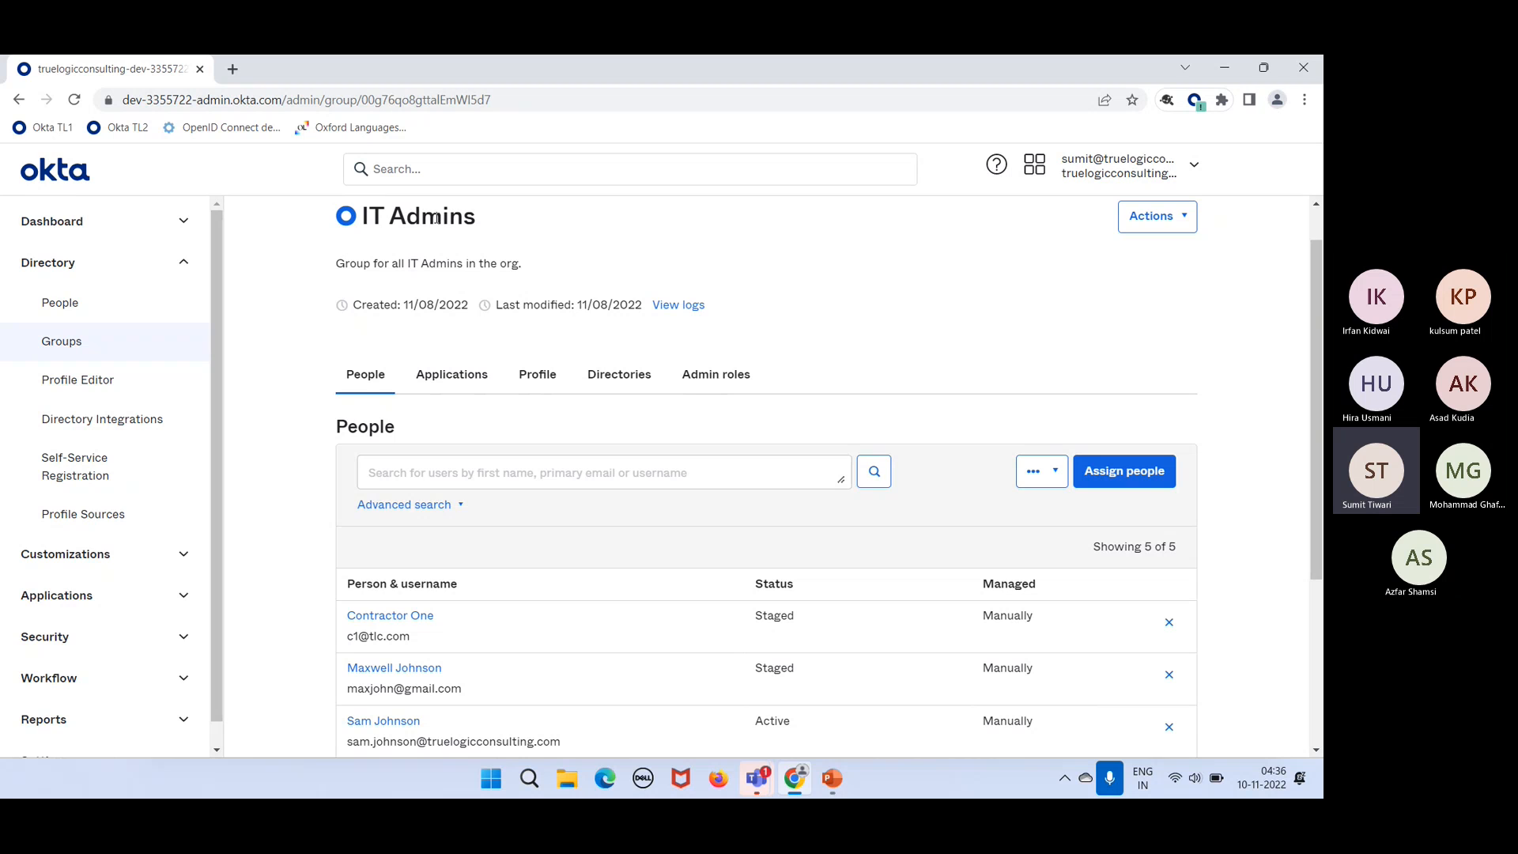
click(419, 675)
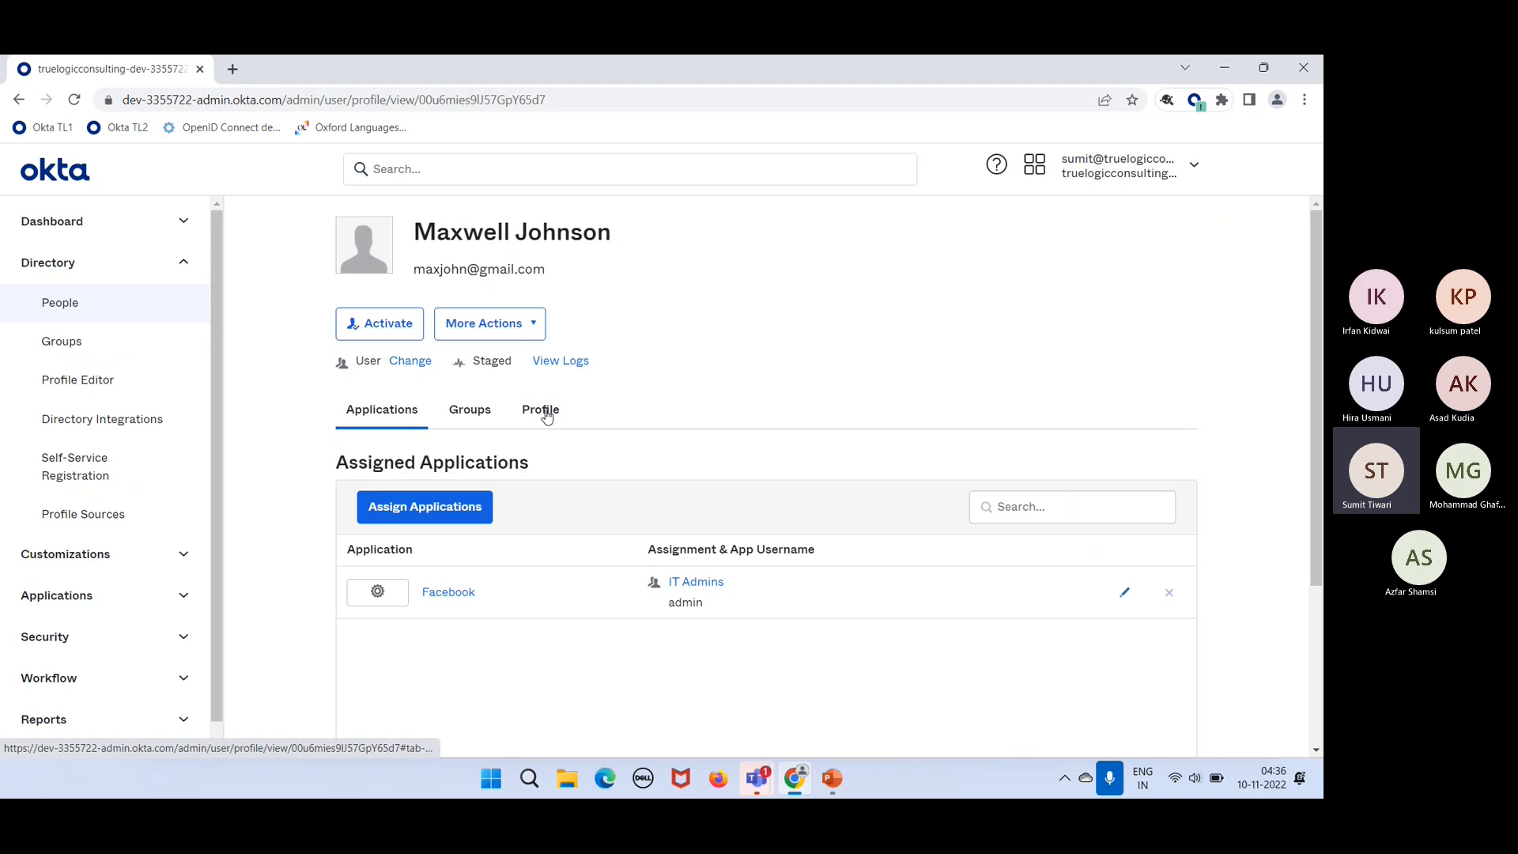
click(545, 417)
scroll(640, 474, down, 2)
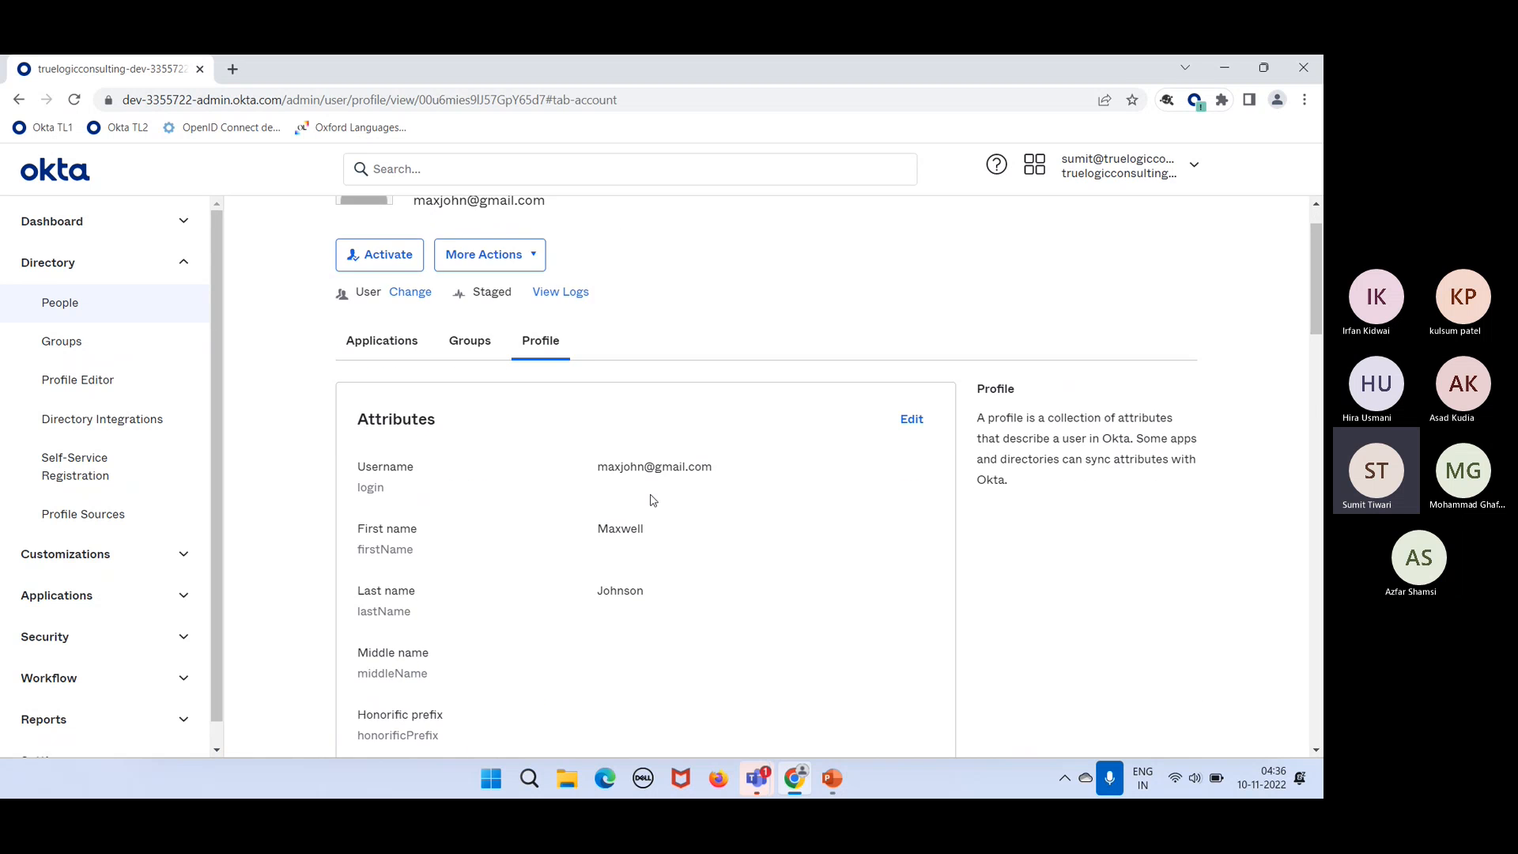
scroll(652, 500, down, 5)
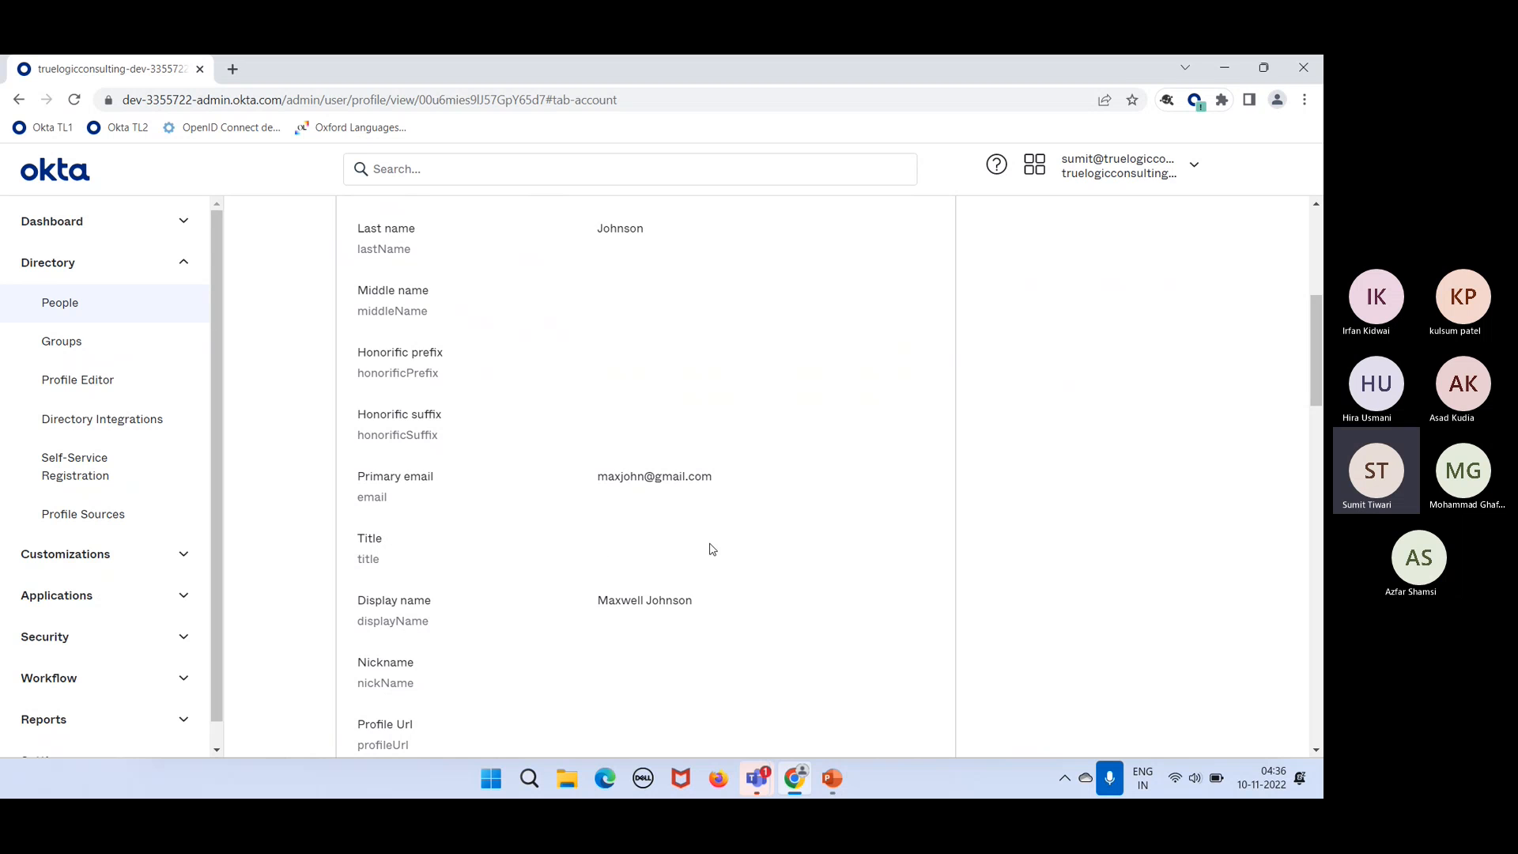
scroll(759, 495, up, 3)
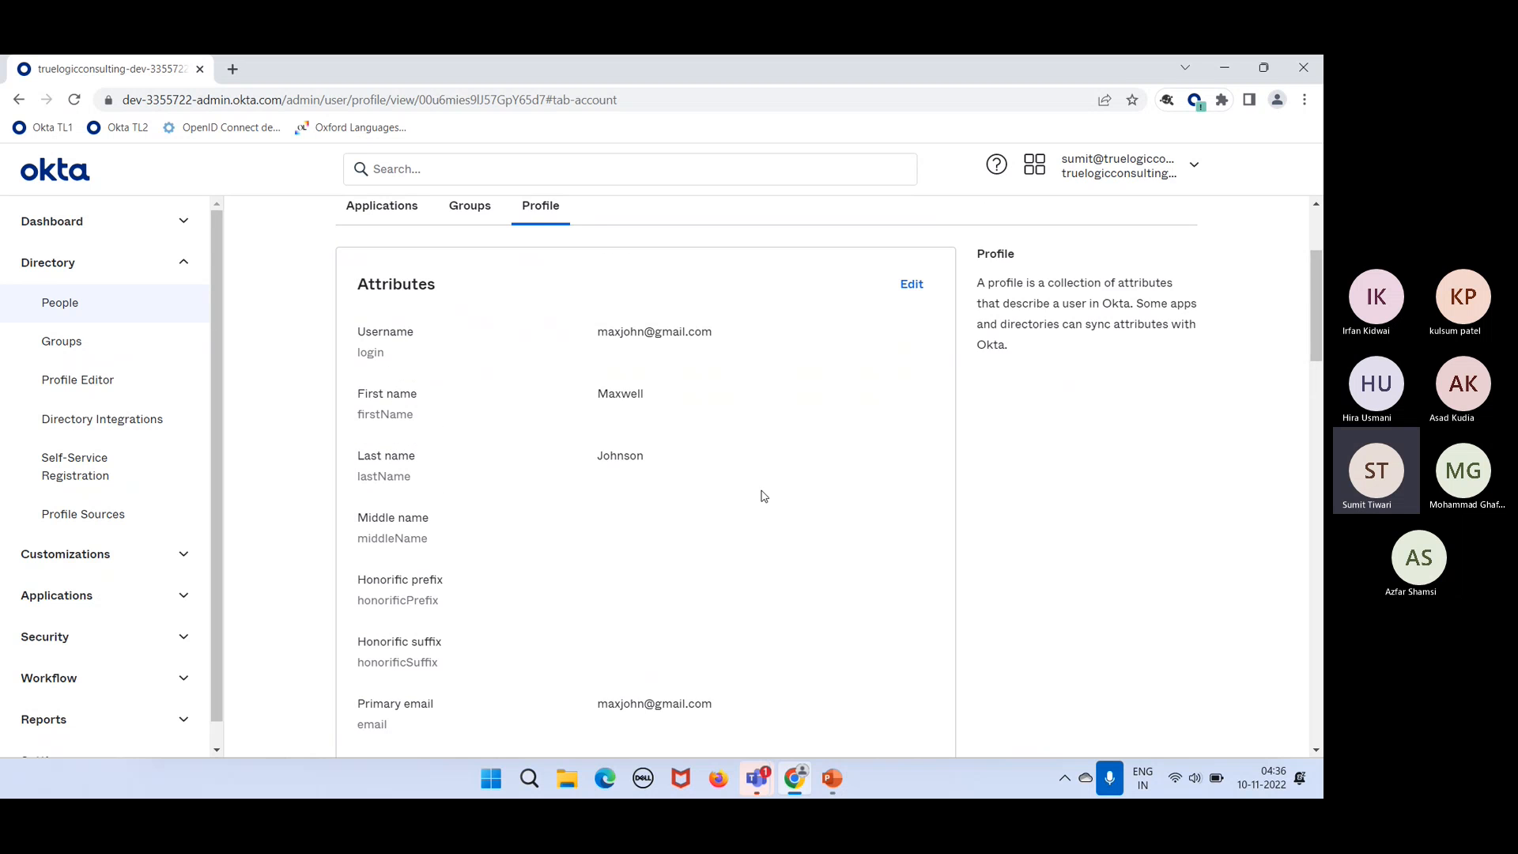
Step: Edit the profile, set Title to 'IT administrator', and scroll to the form's end
click(911, 295)
scroll(755, 696, down, 2)
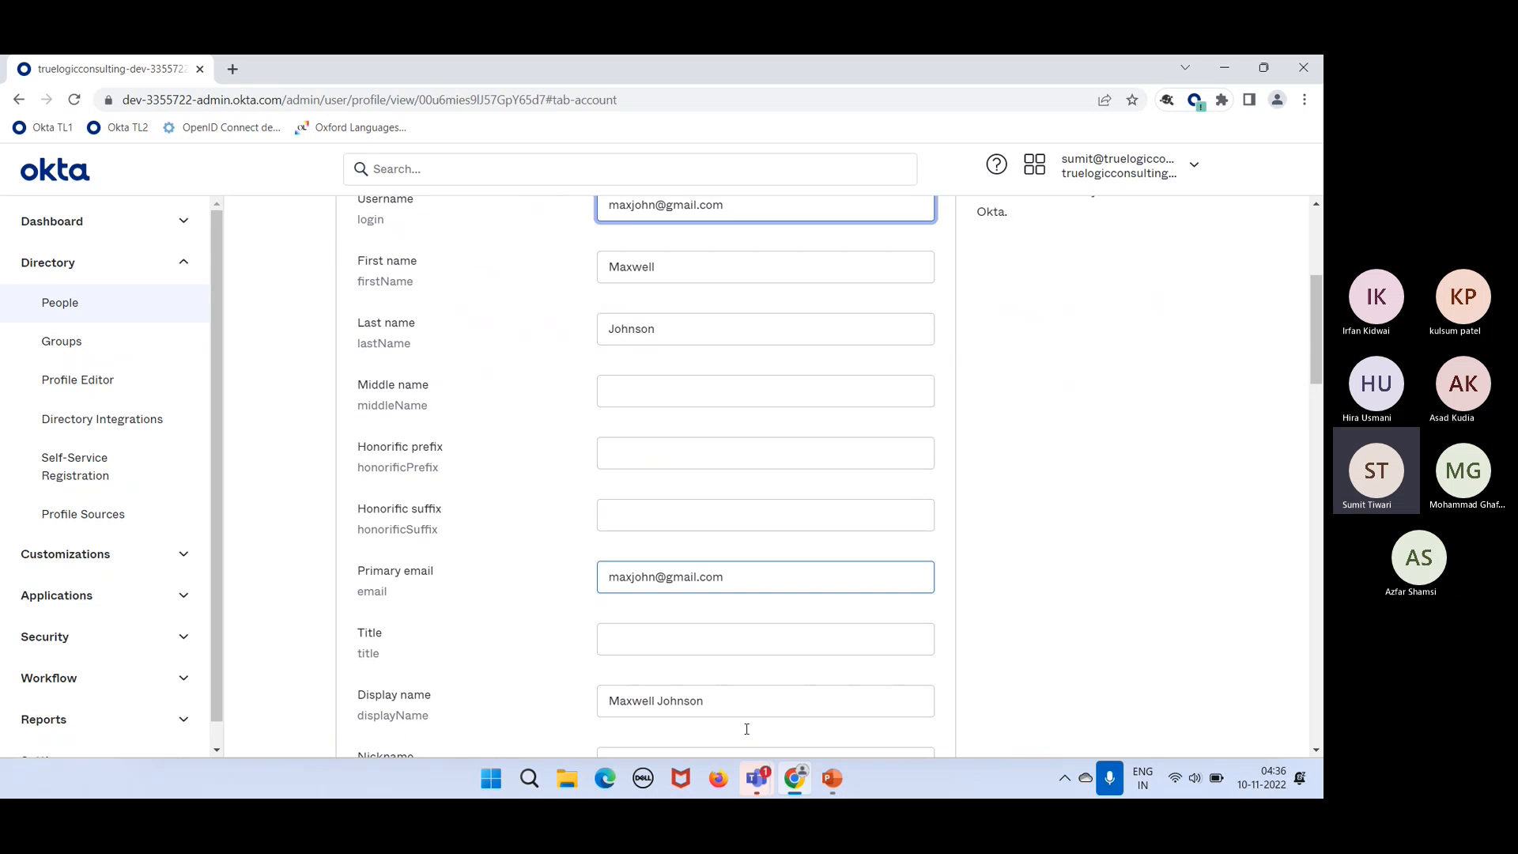
click(668, 629)
text(IT a)
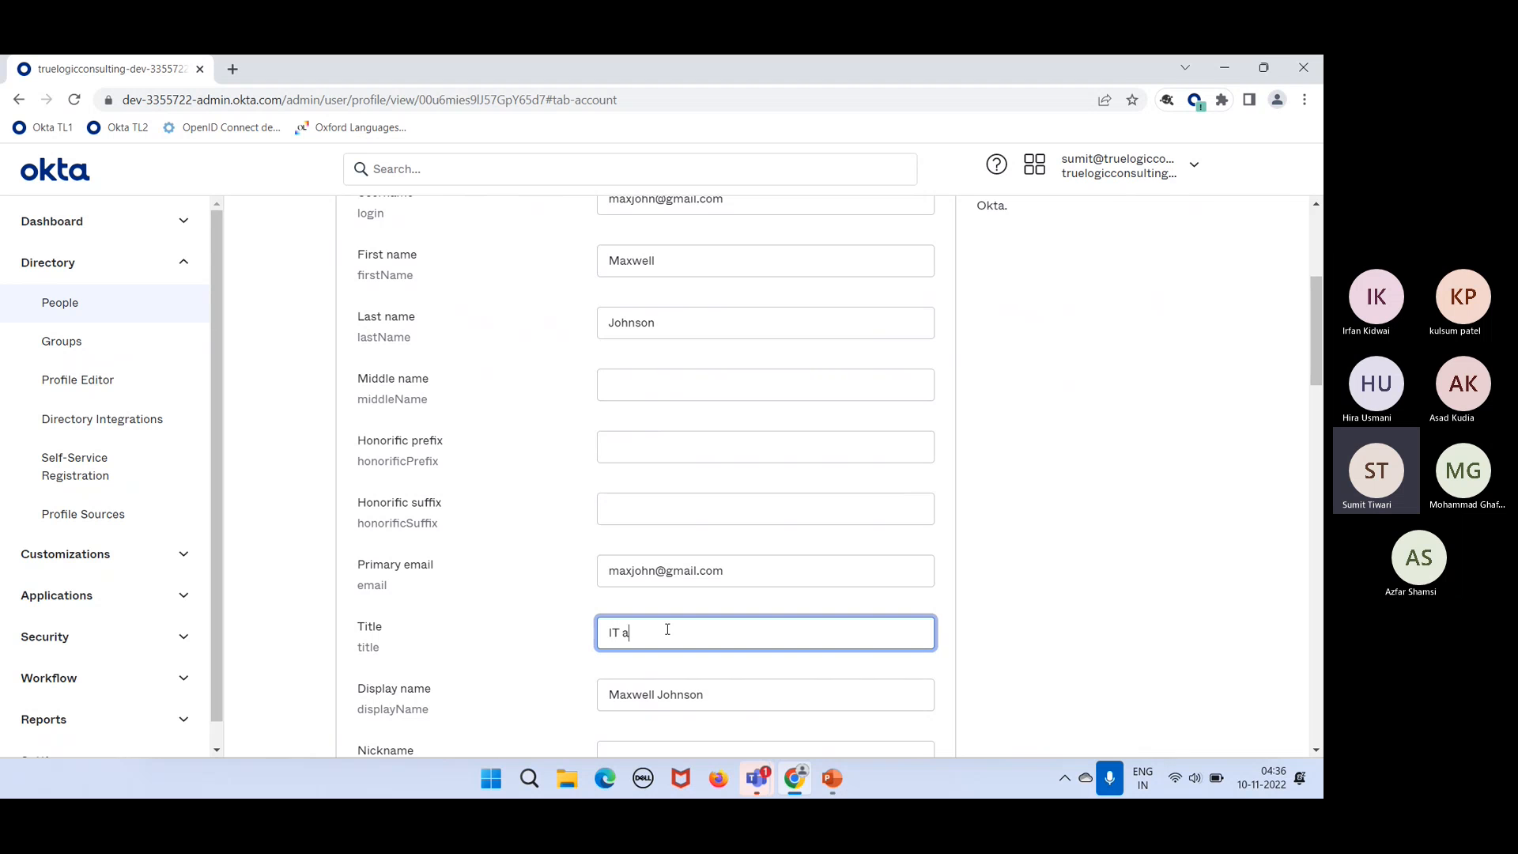
text(dministrator)
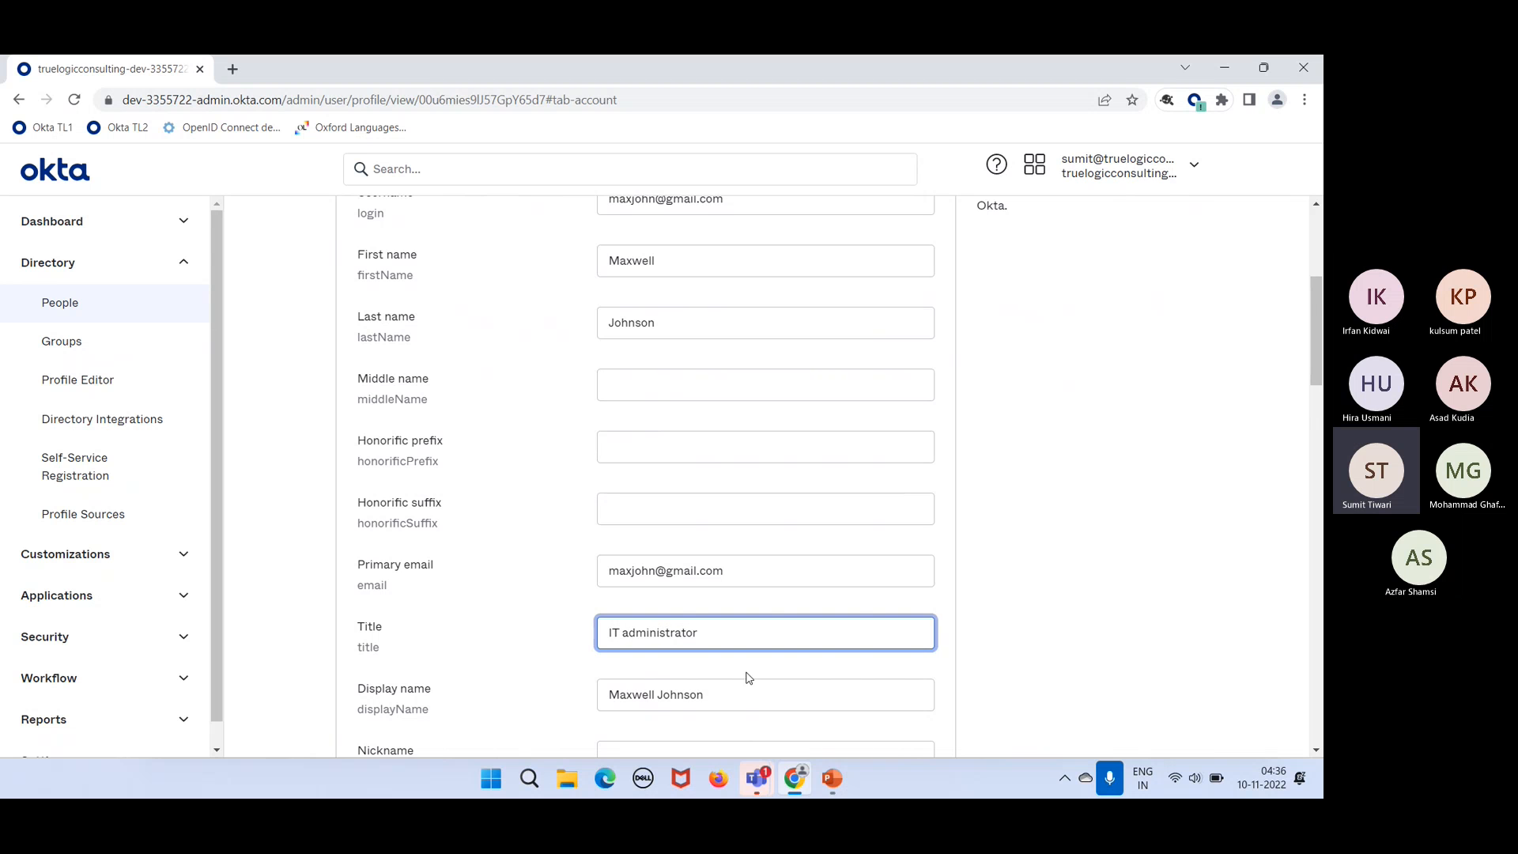
scroll(751, 676, down, 2)
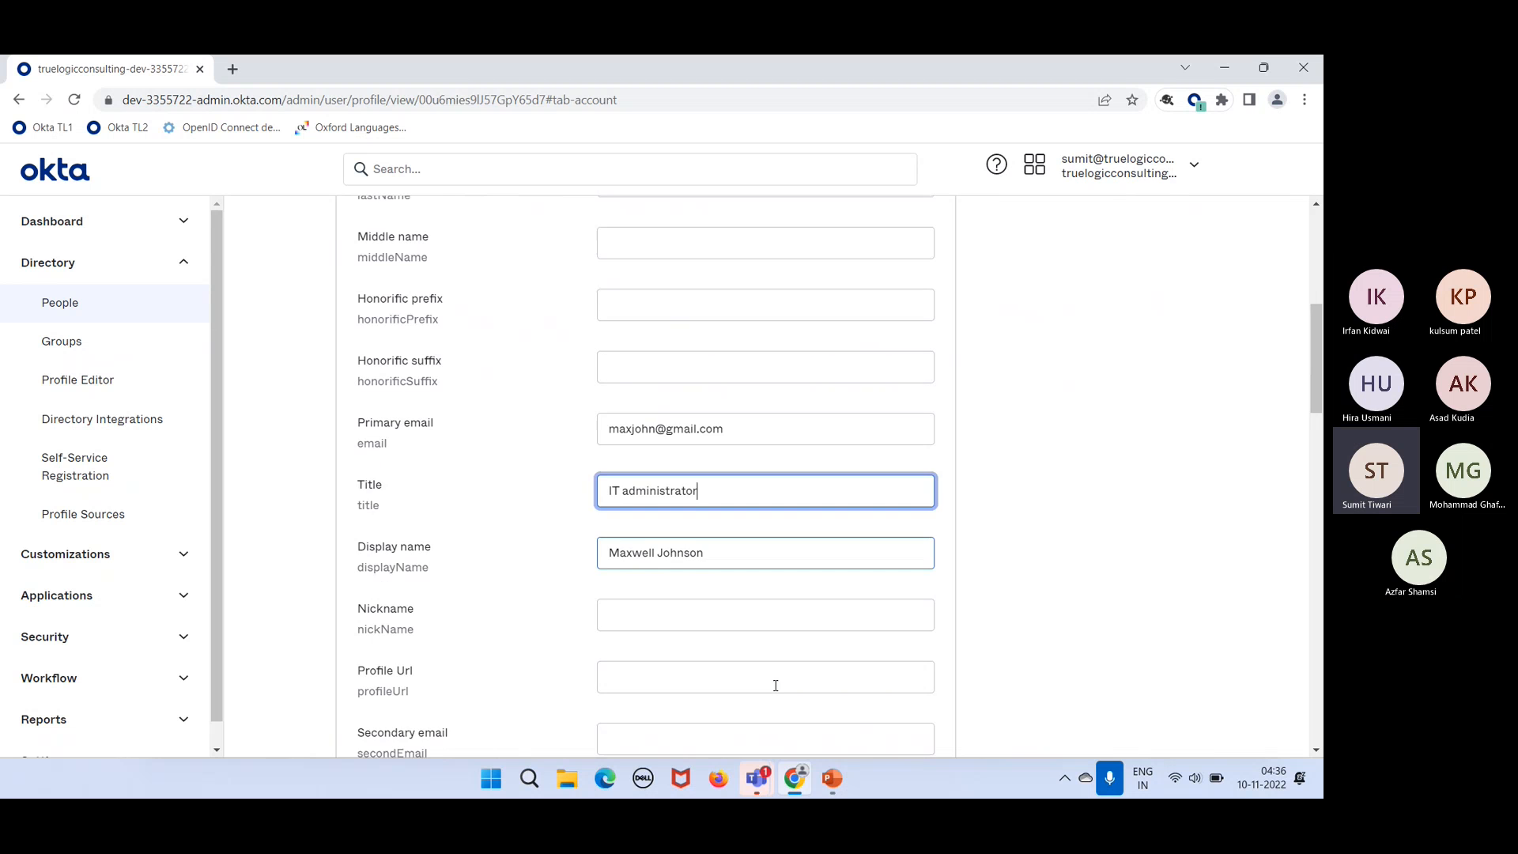
scroll(697, 562, down, 9)
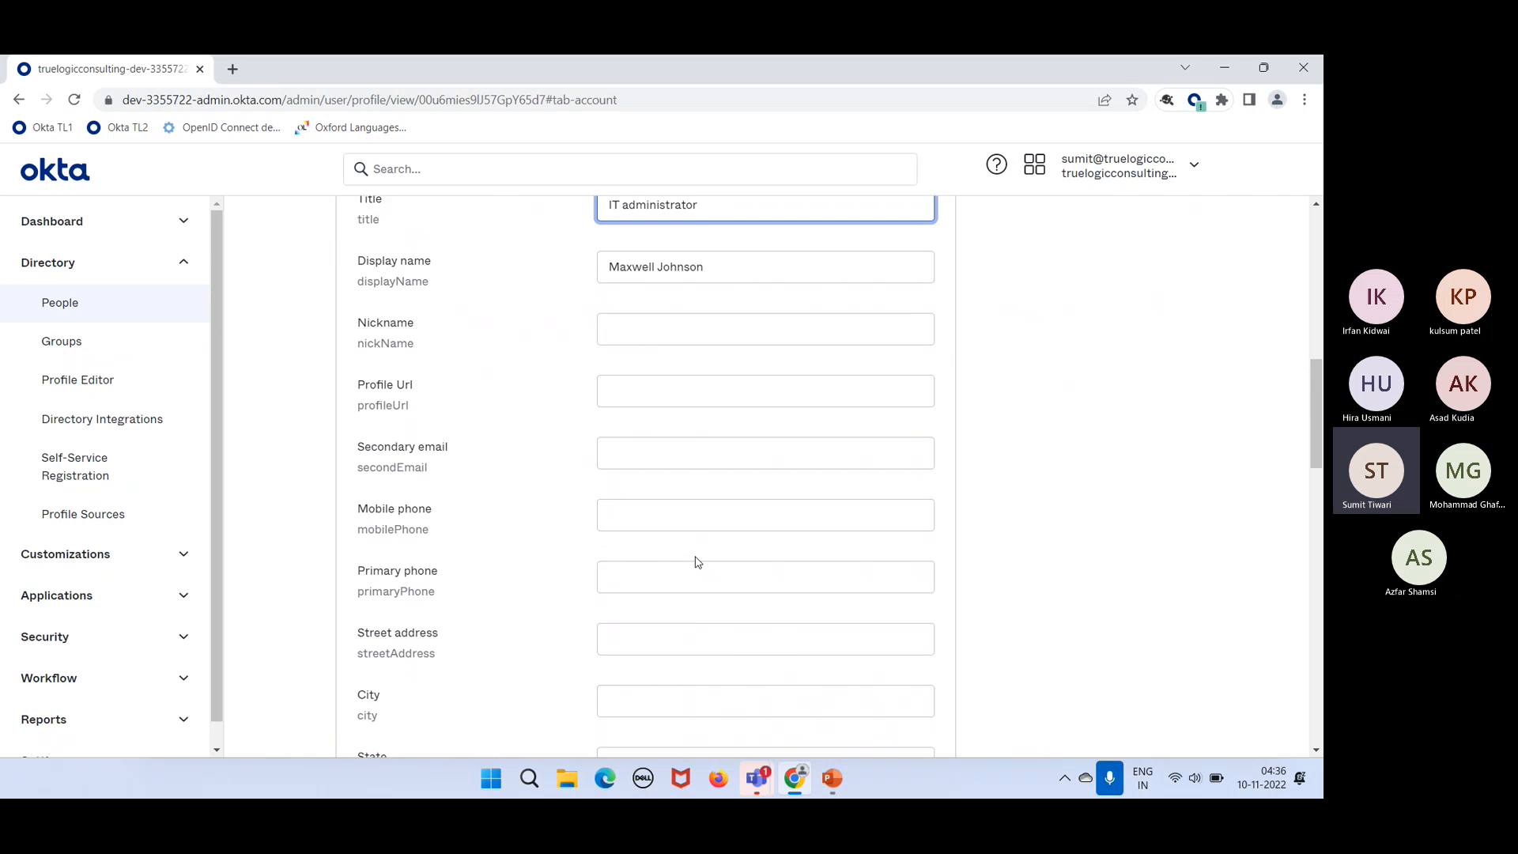
scroll(697, 557, down, 5)
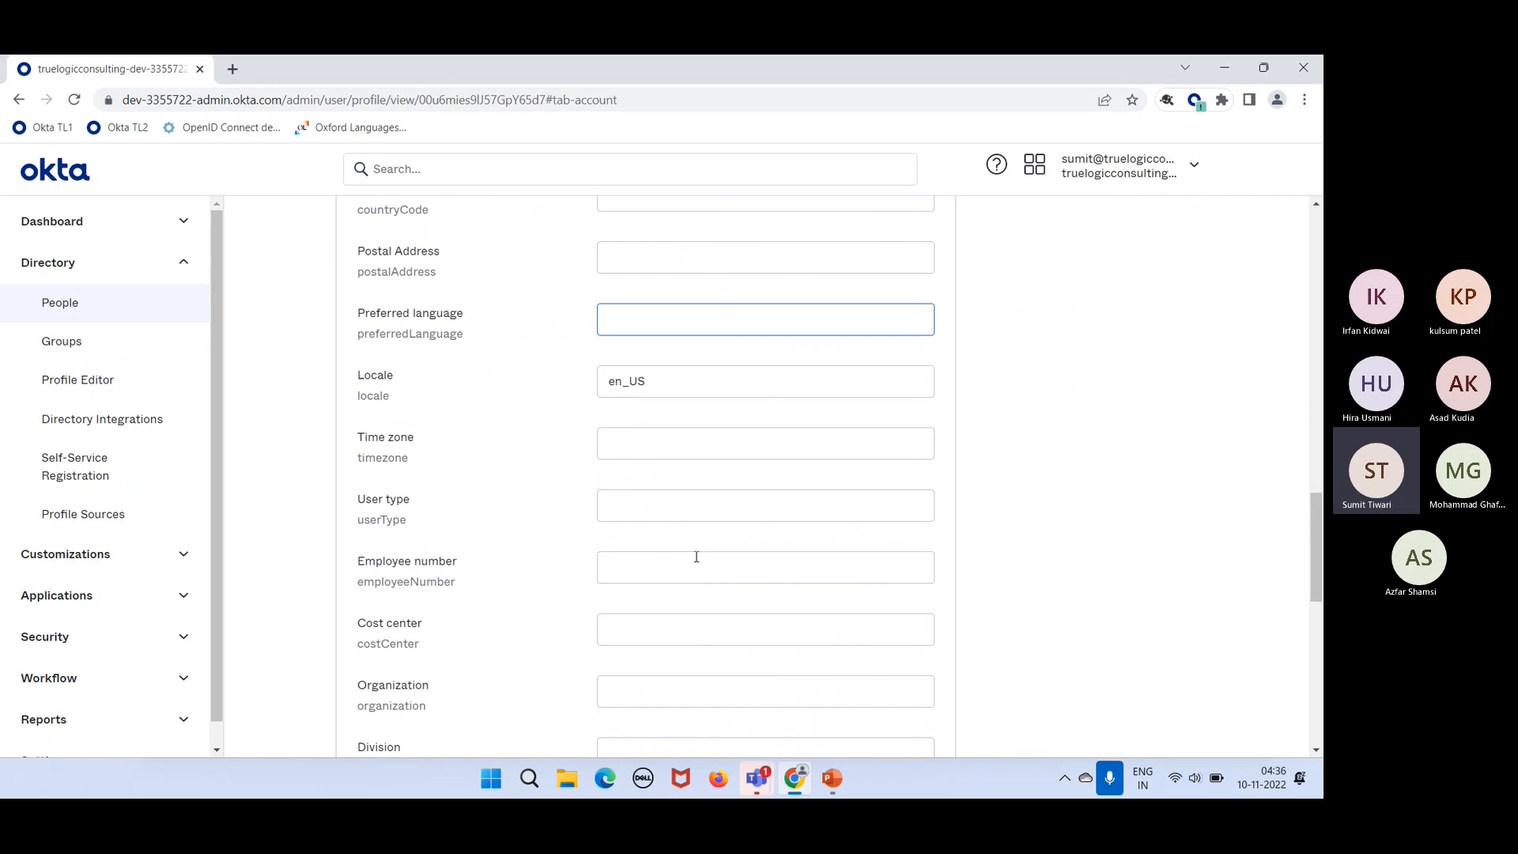
scroll(696, 557, down, 1)
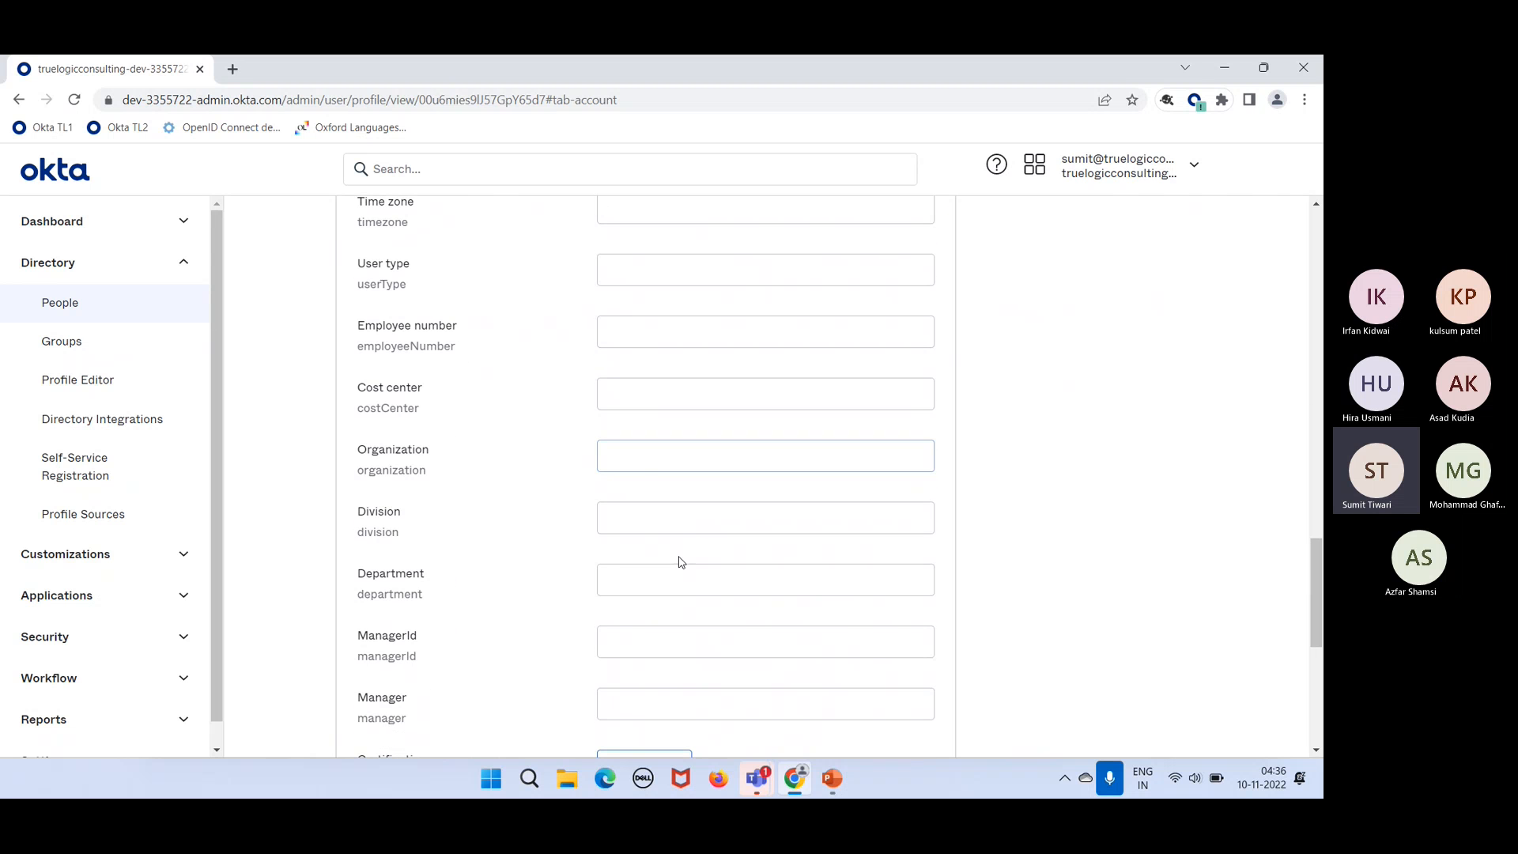
click(666, 583)
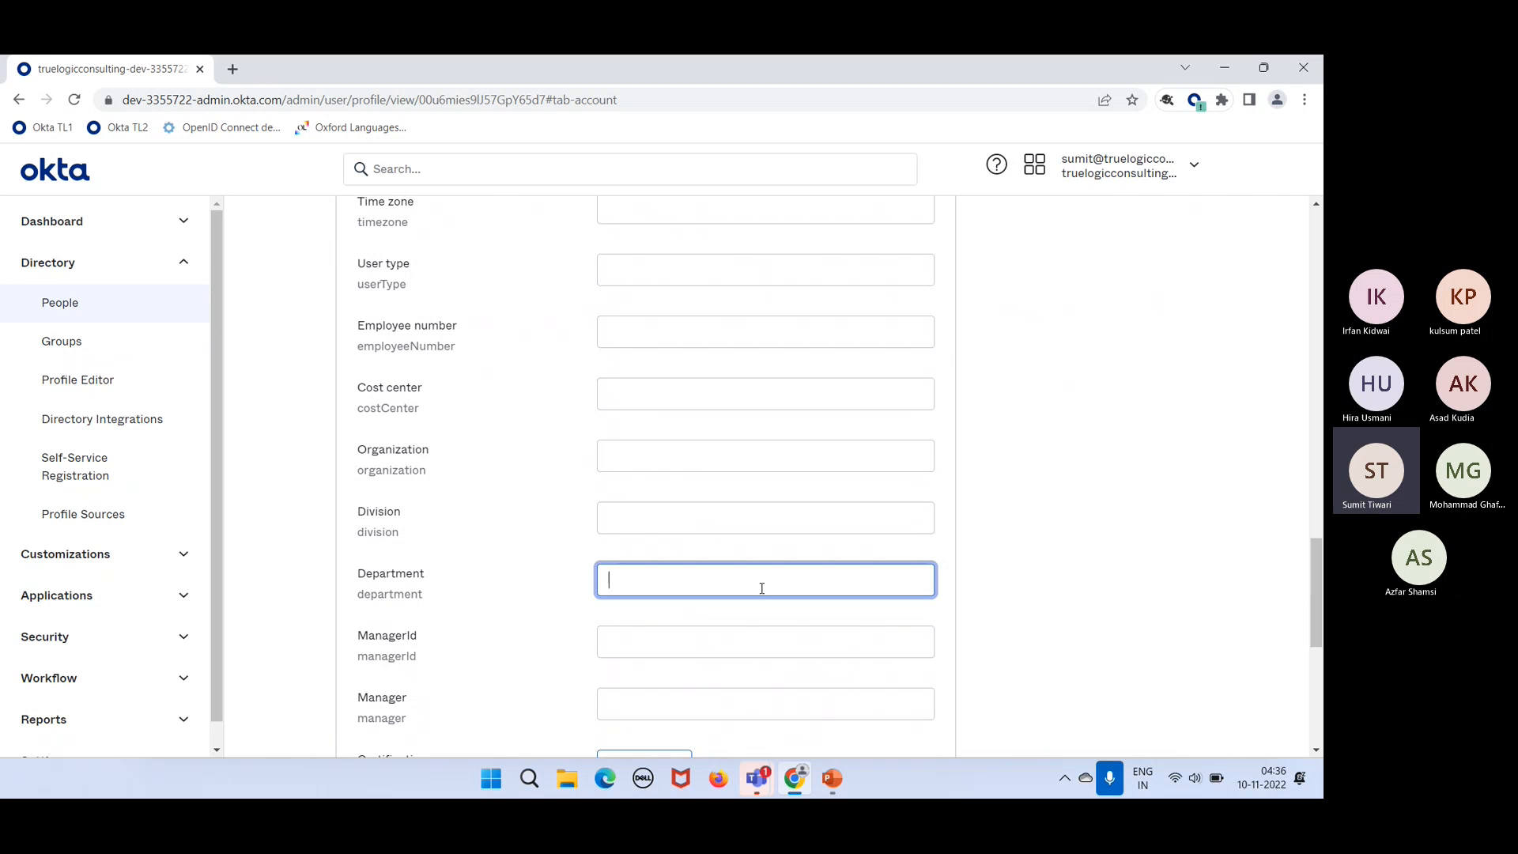
scroll(762, 589, down, 6)
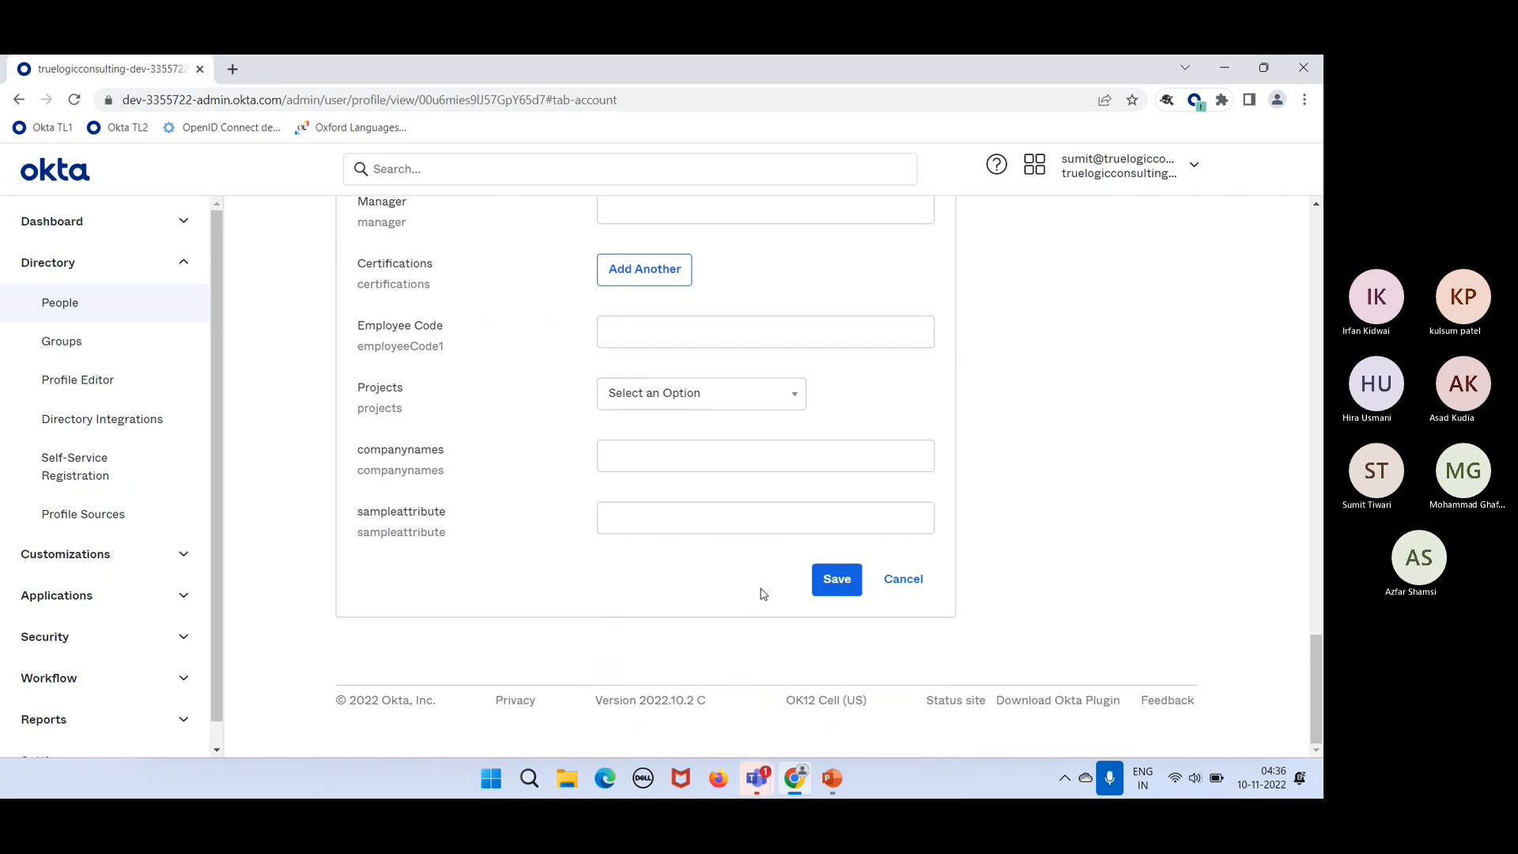
Step: Save the profile changes and scroll back up through the read-only attributes
click(844, 597)
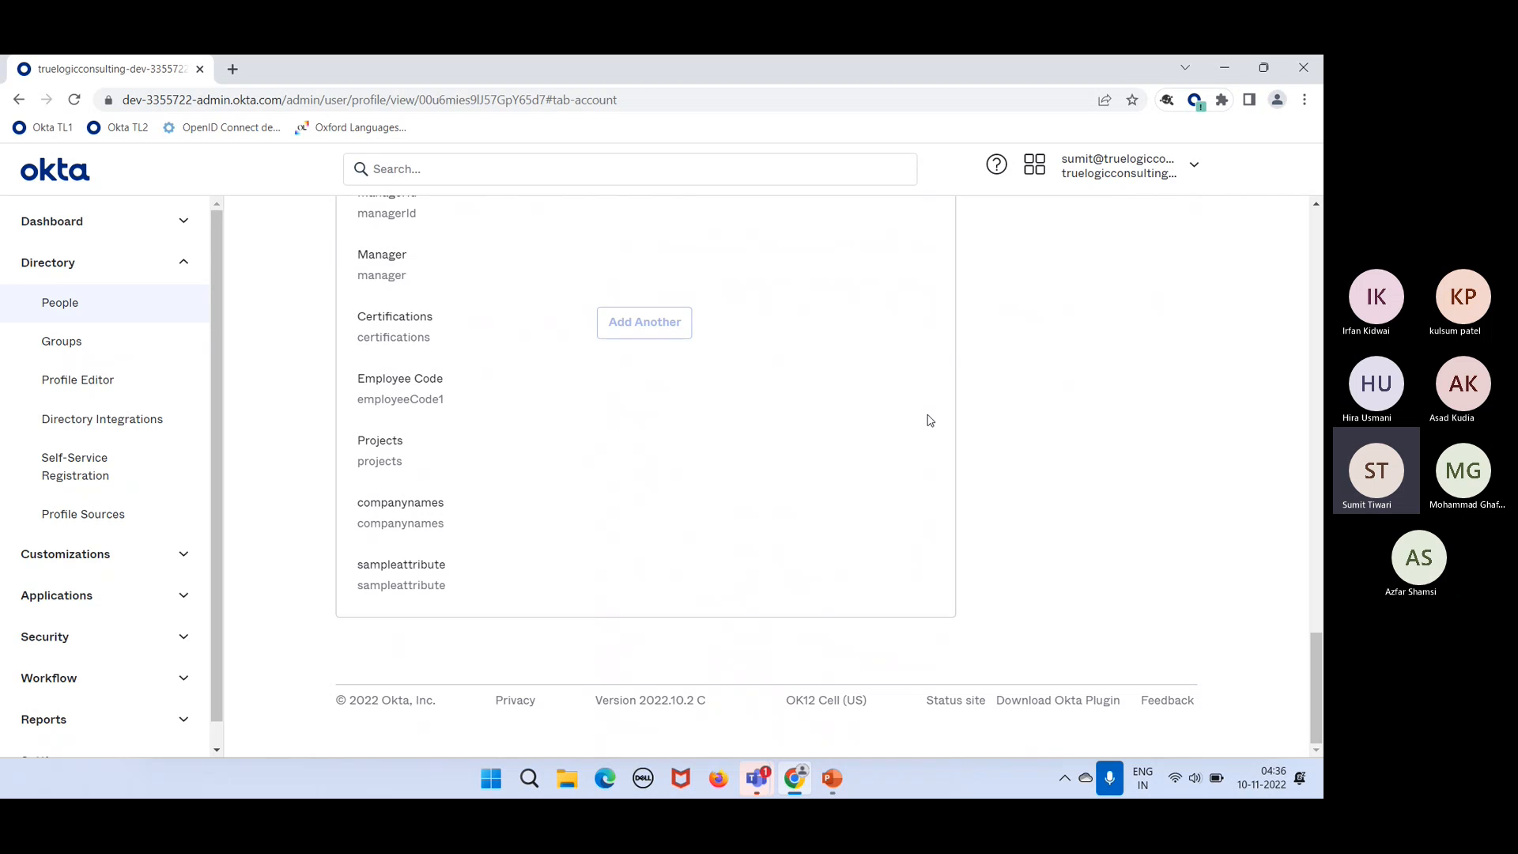
scroll(926, 381, up, 10)
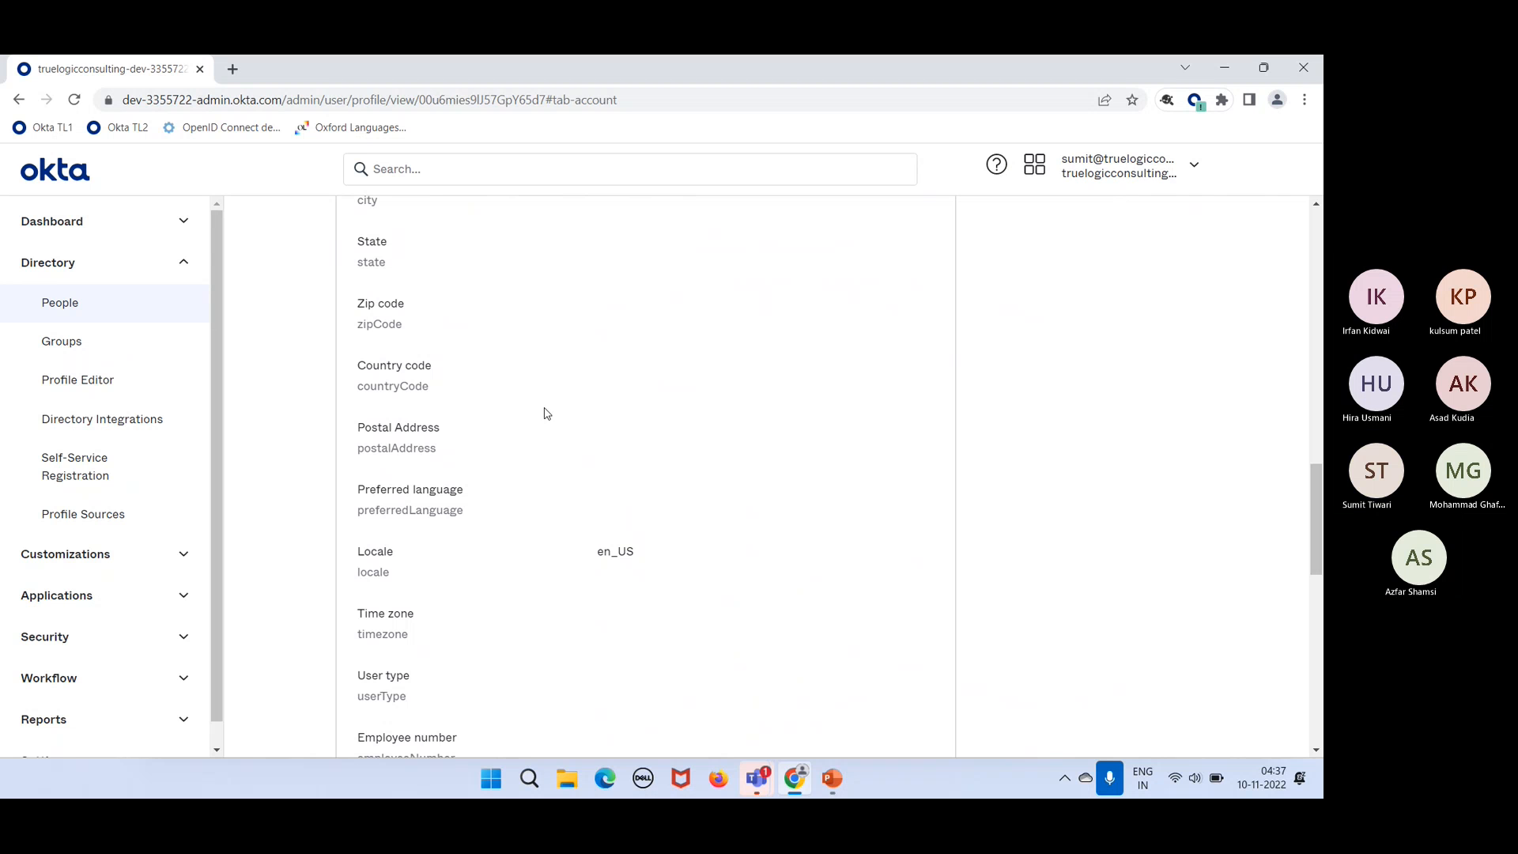
Step: Go to the Groups Rules tab and start adding a new group rule
click(91, 354)
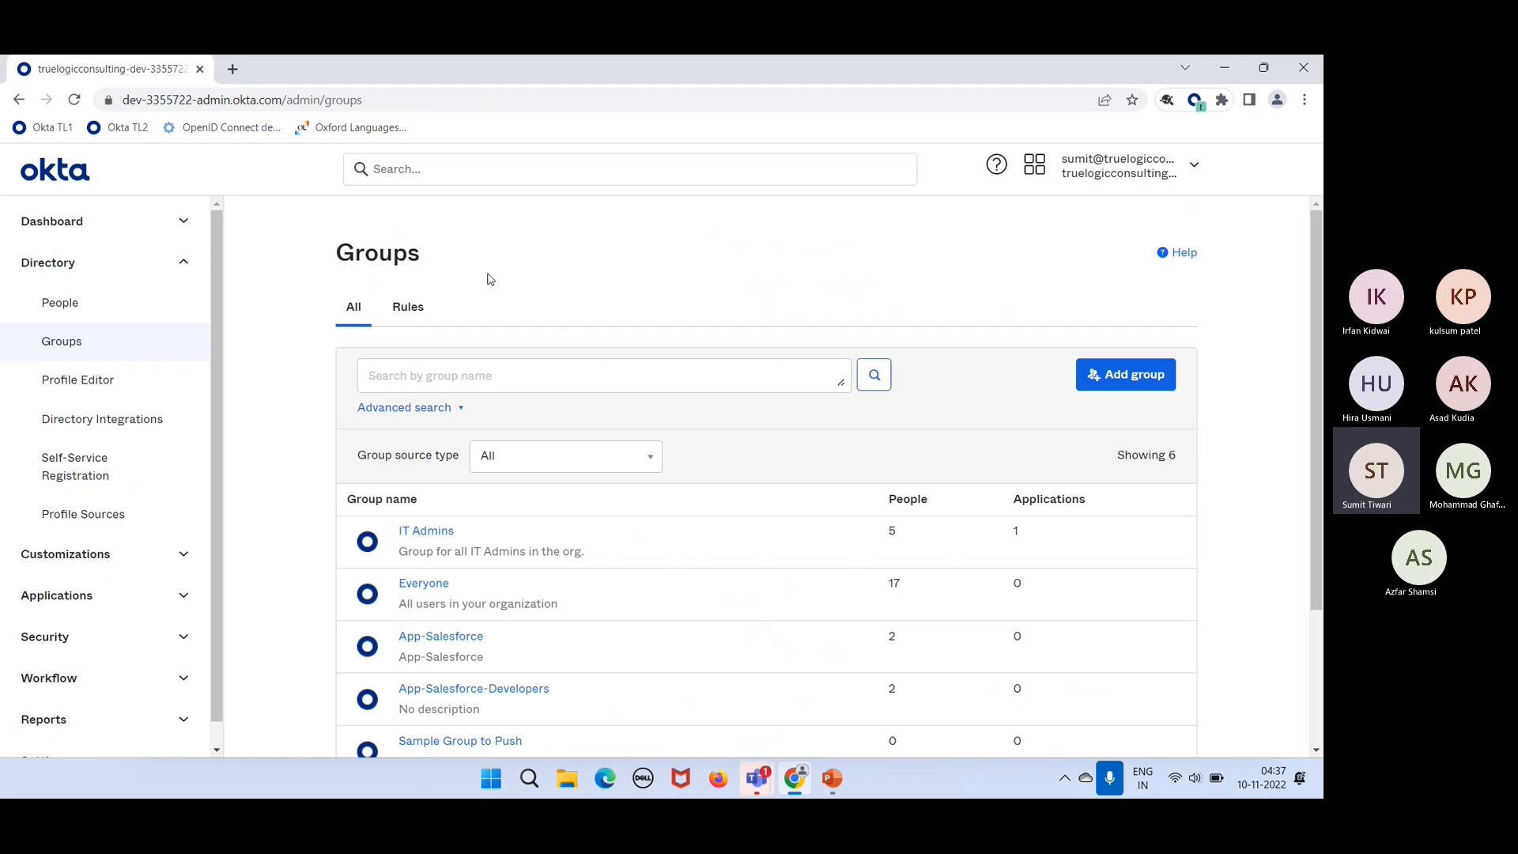
click(412, 316)
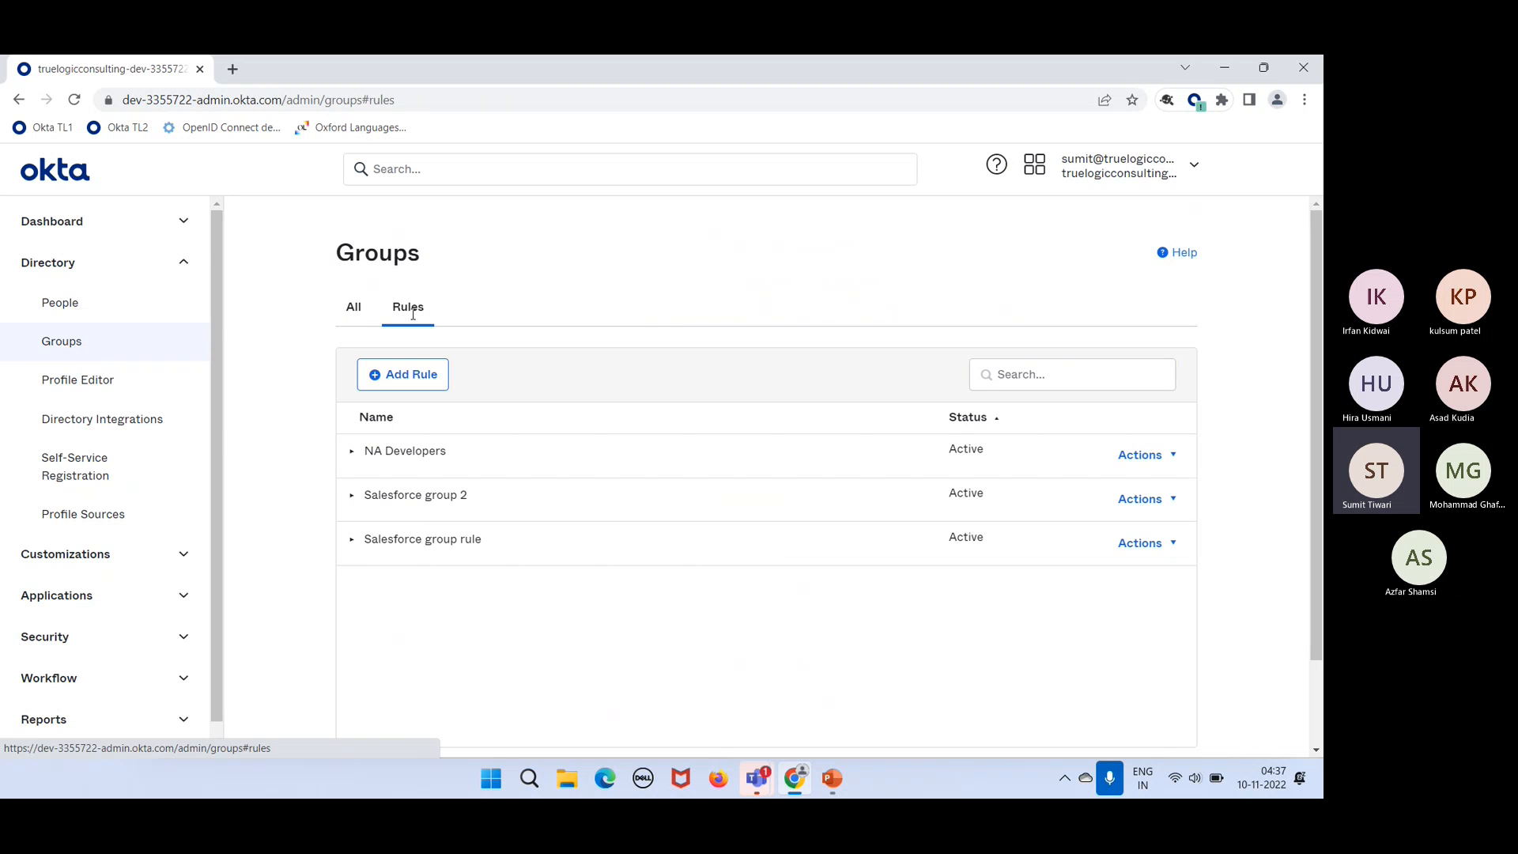
click(424, 376)
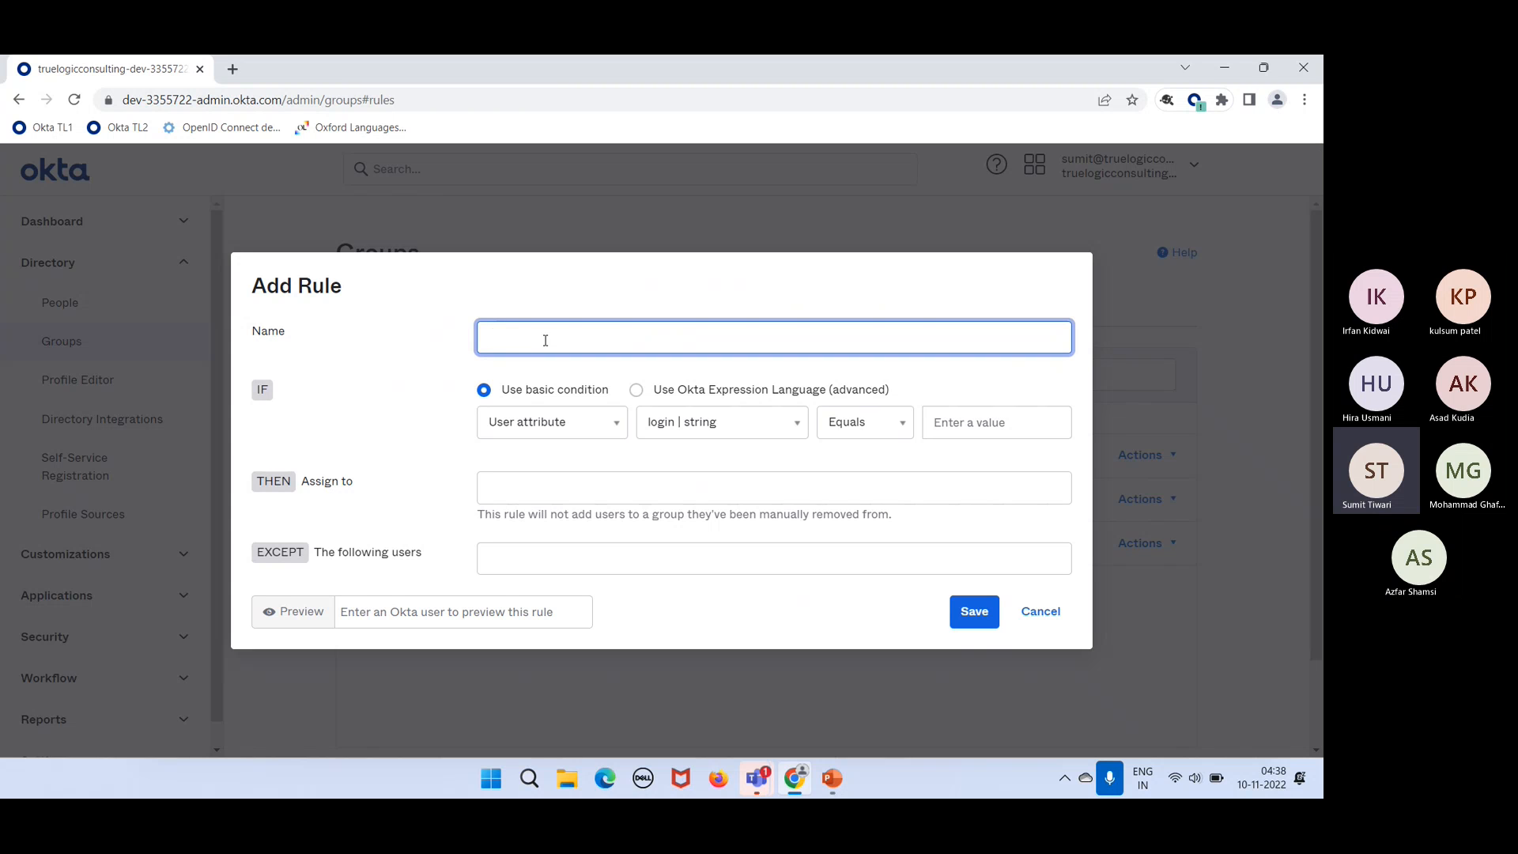
Step: Name the new rule 'Rule to manage IT Admins'
text(IT Admins)
key(super)
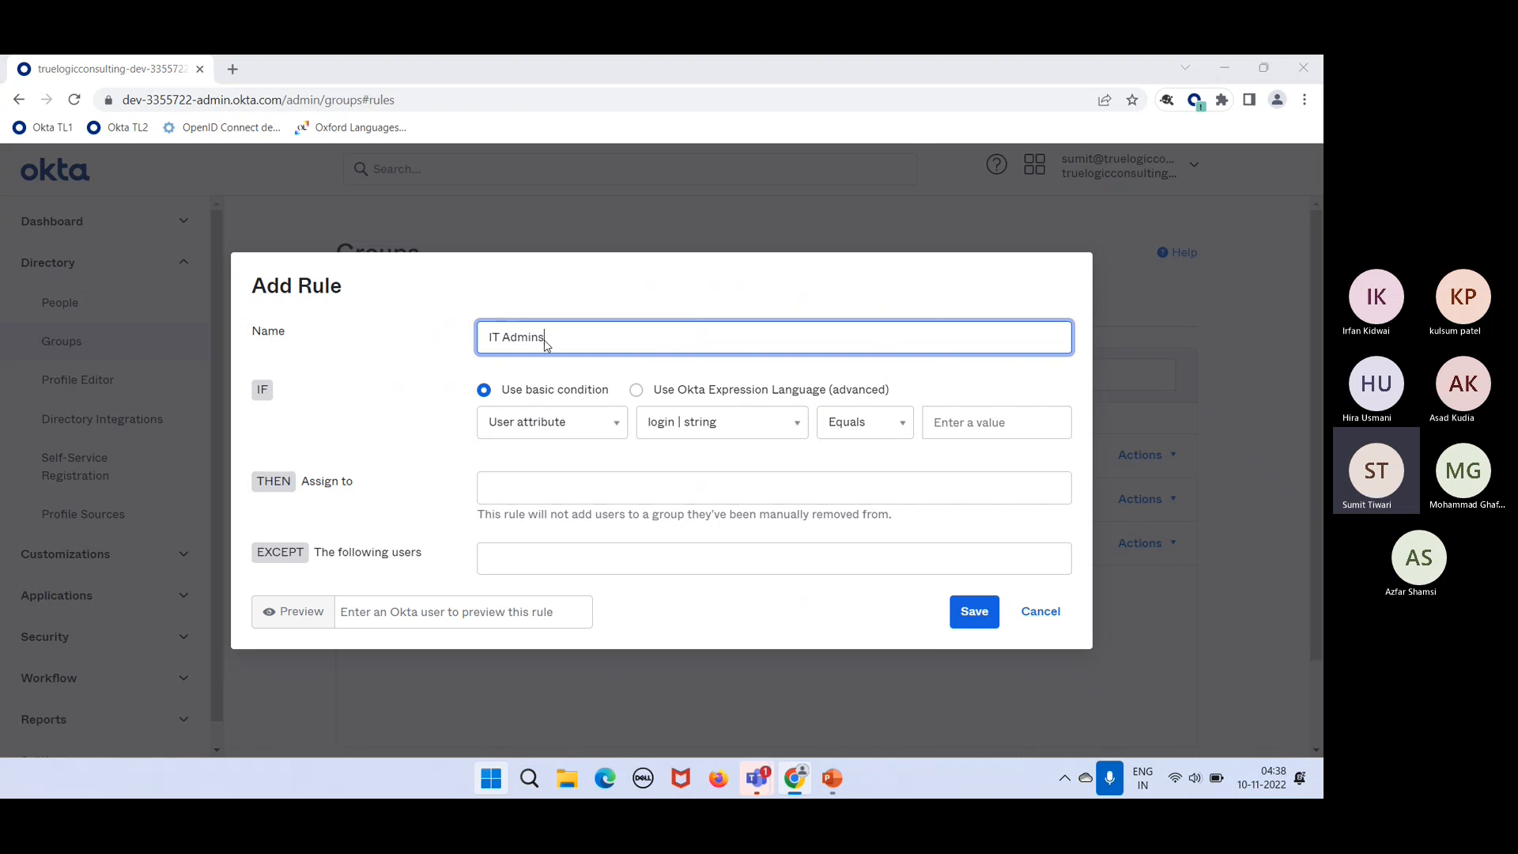
key(super+a)
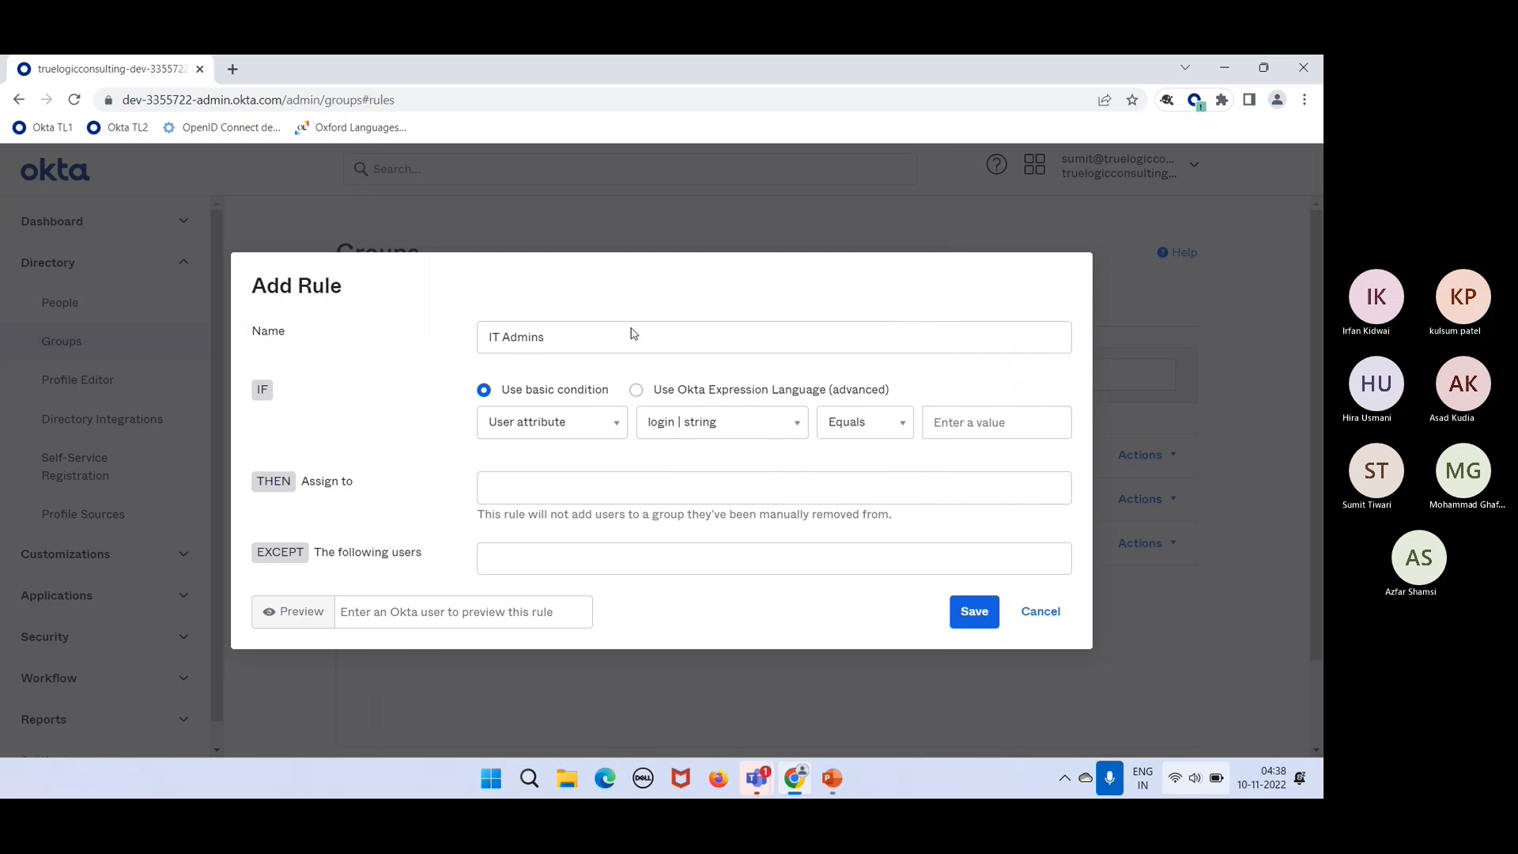
click(606, 344)
key(super+a)
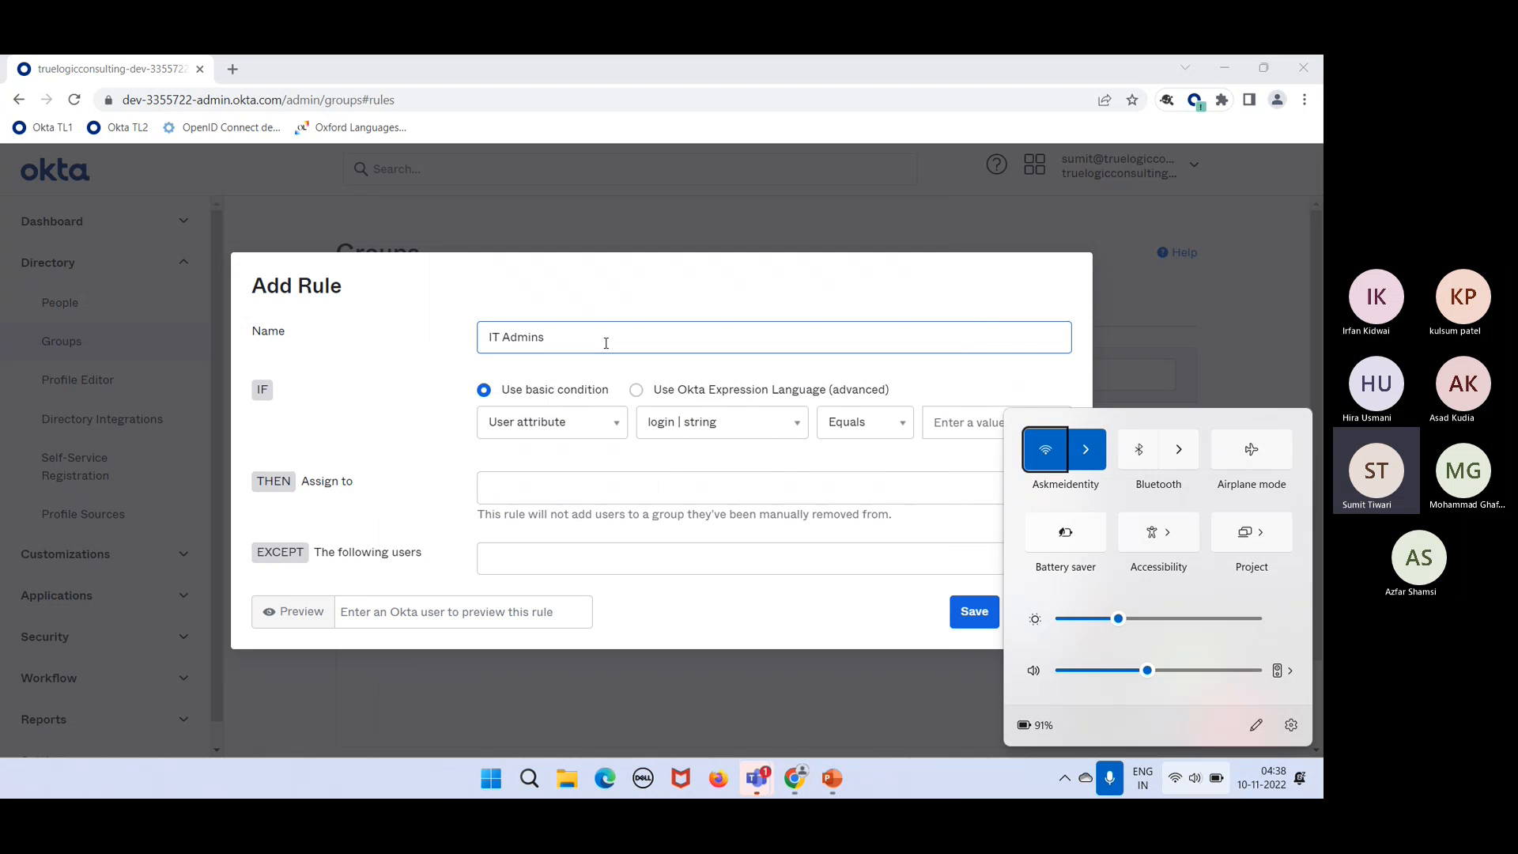
click(605, 344)
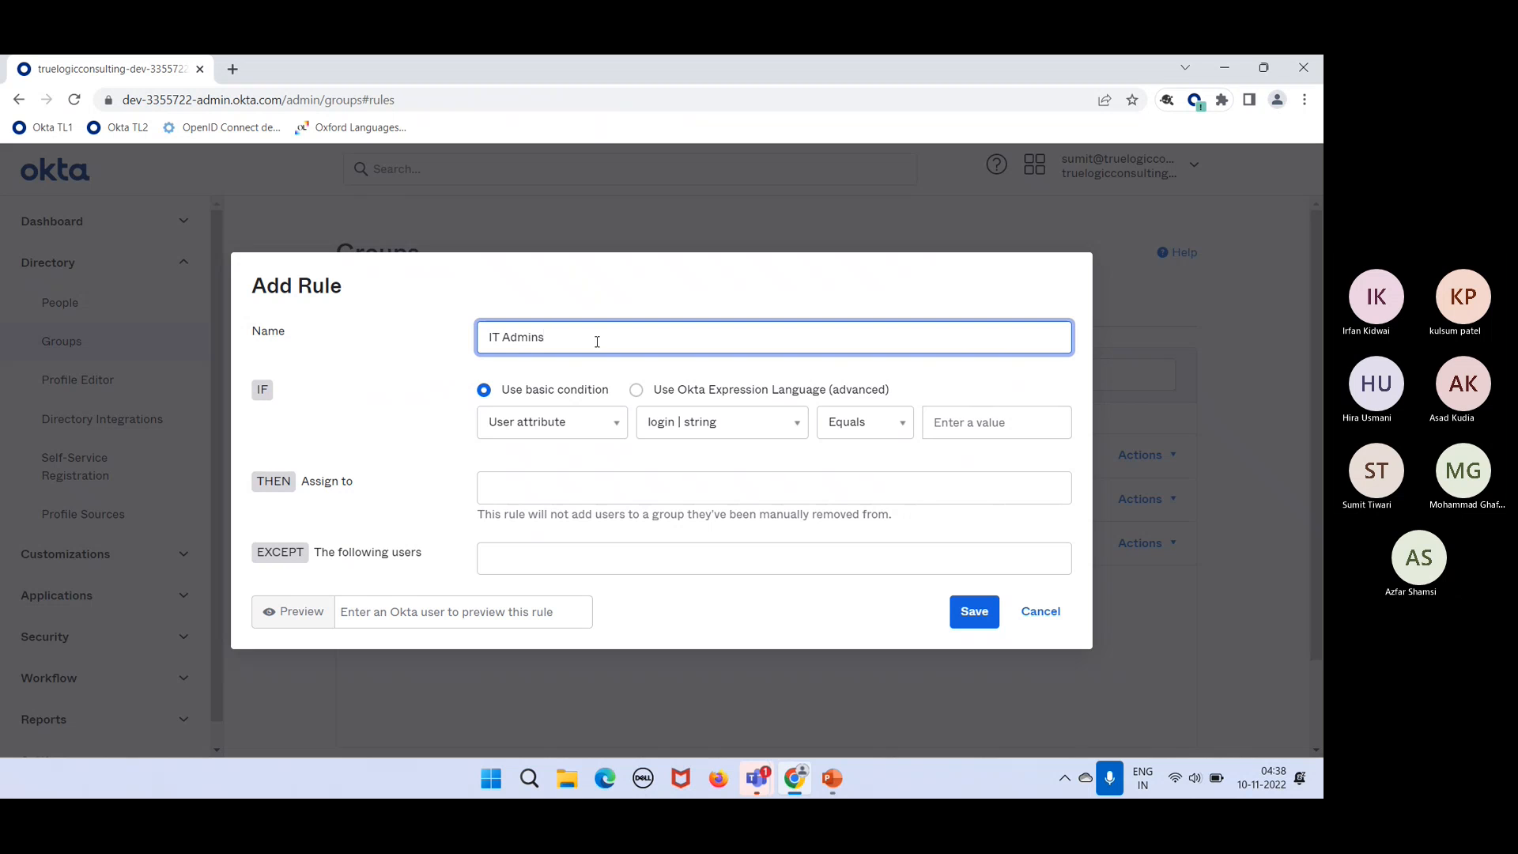
key(ctrl+a)
text(Rule)
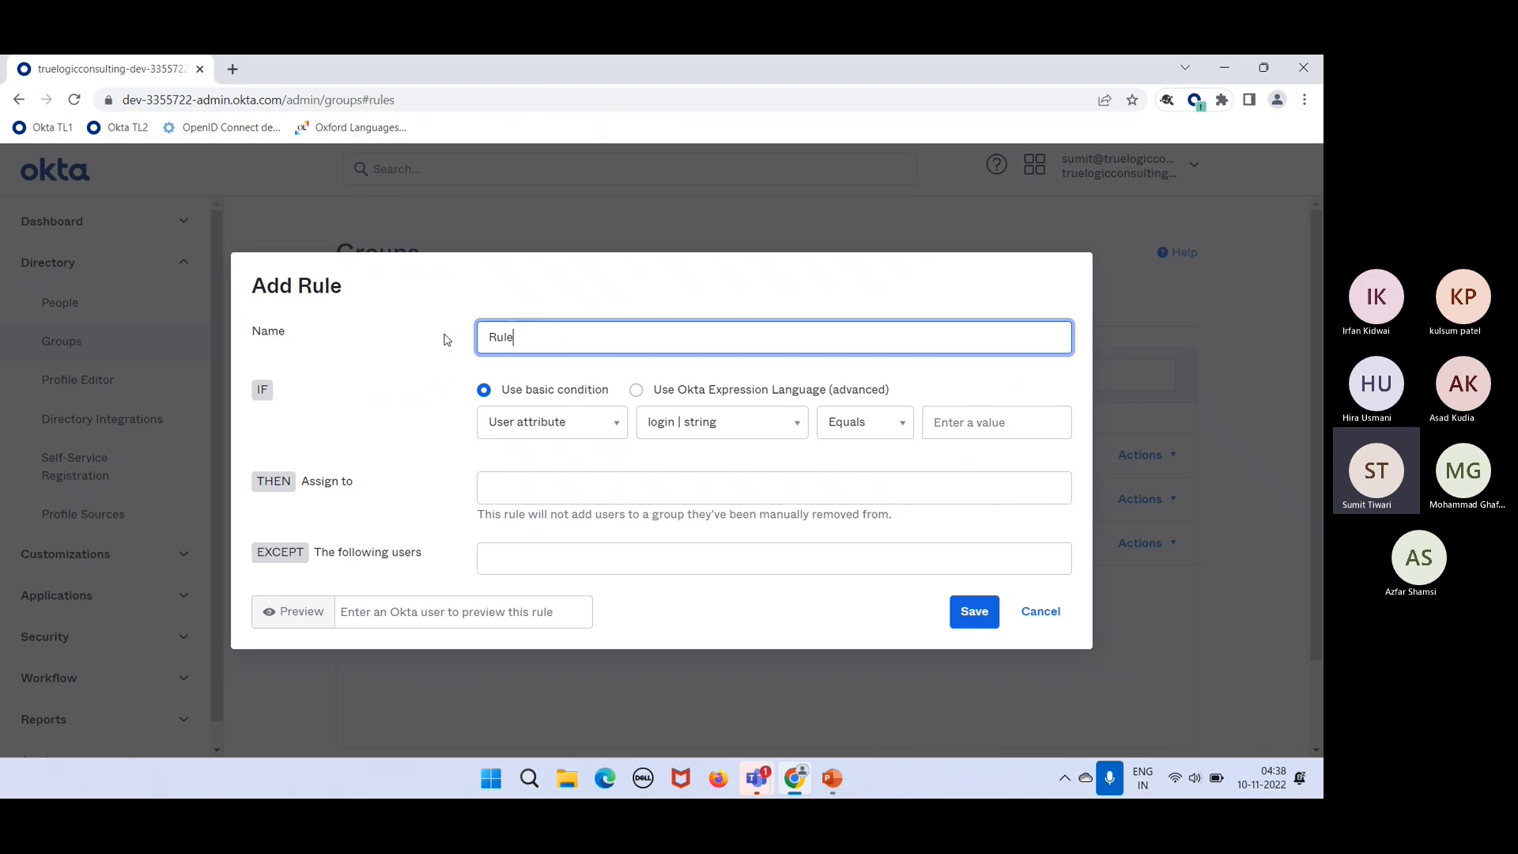
text( to manage IT Admins)
drag(641, 343, 575, 335)
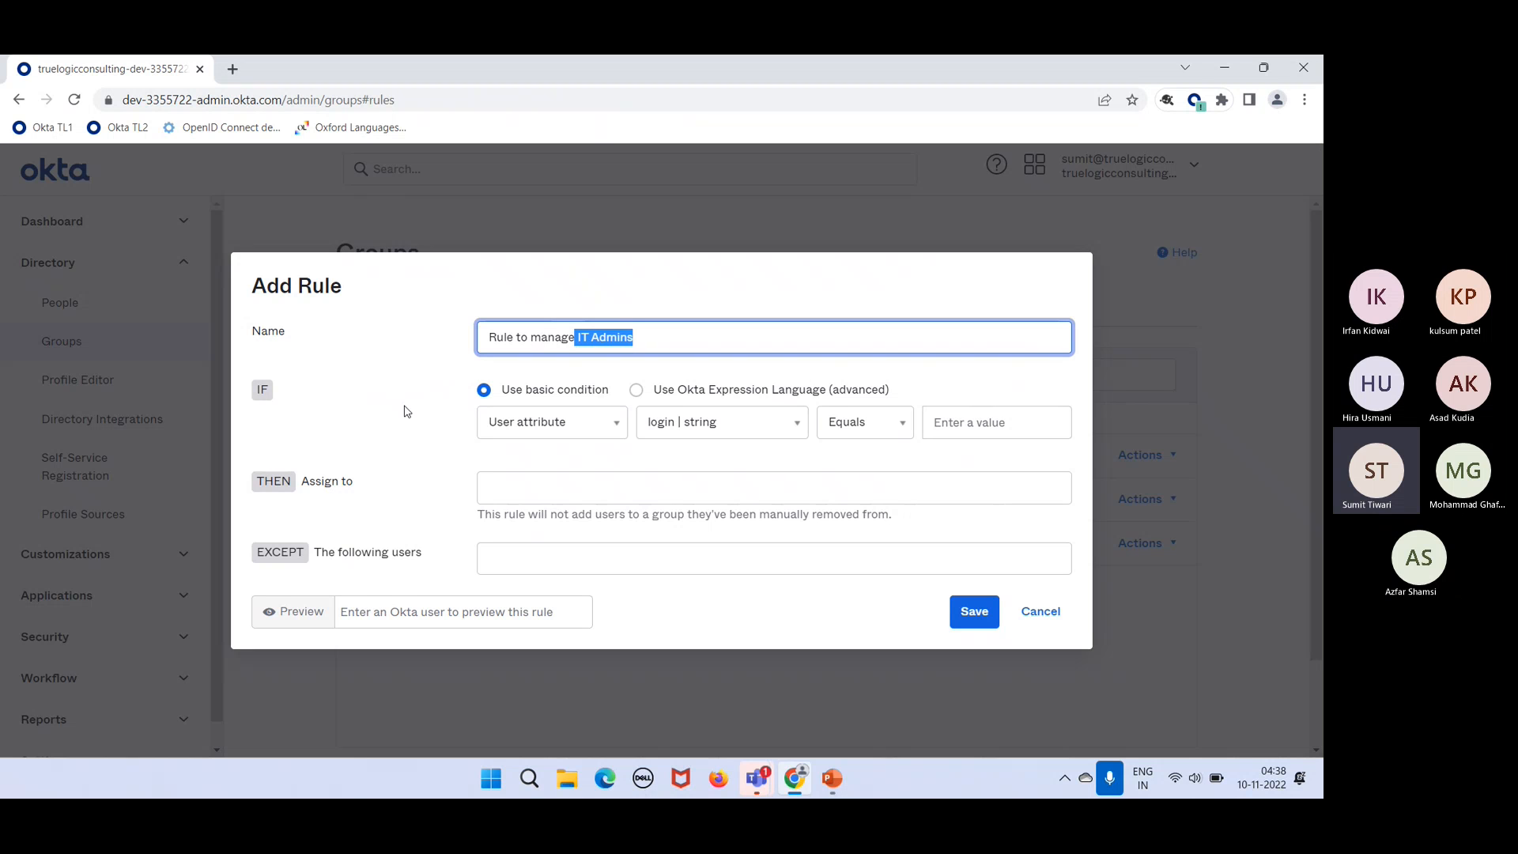
Step: Set the rule's THEN Assign to group to IT Admins
click(518, 497)
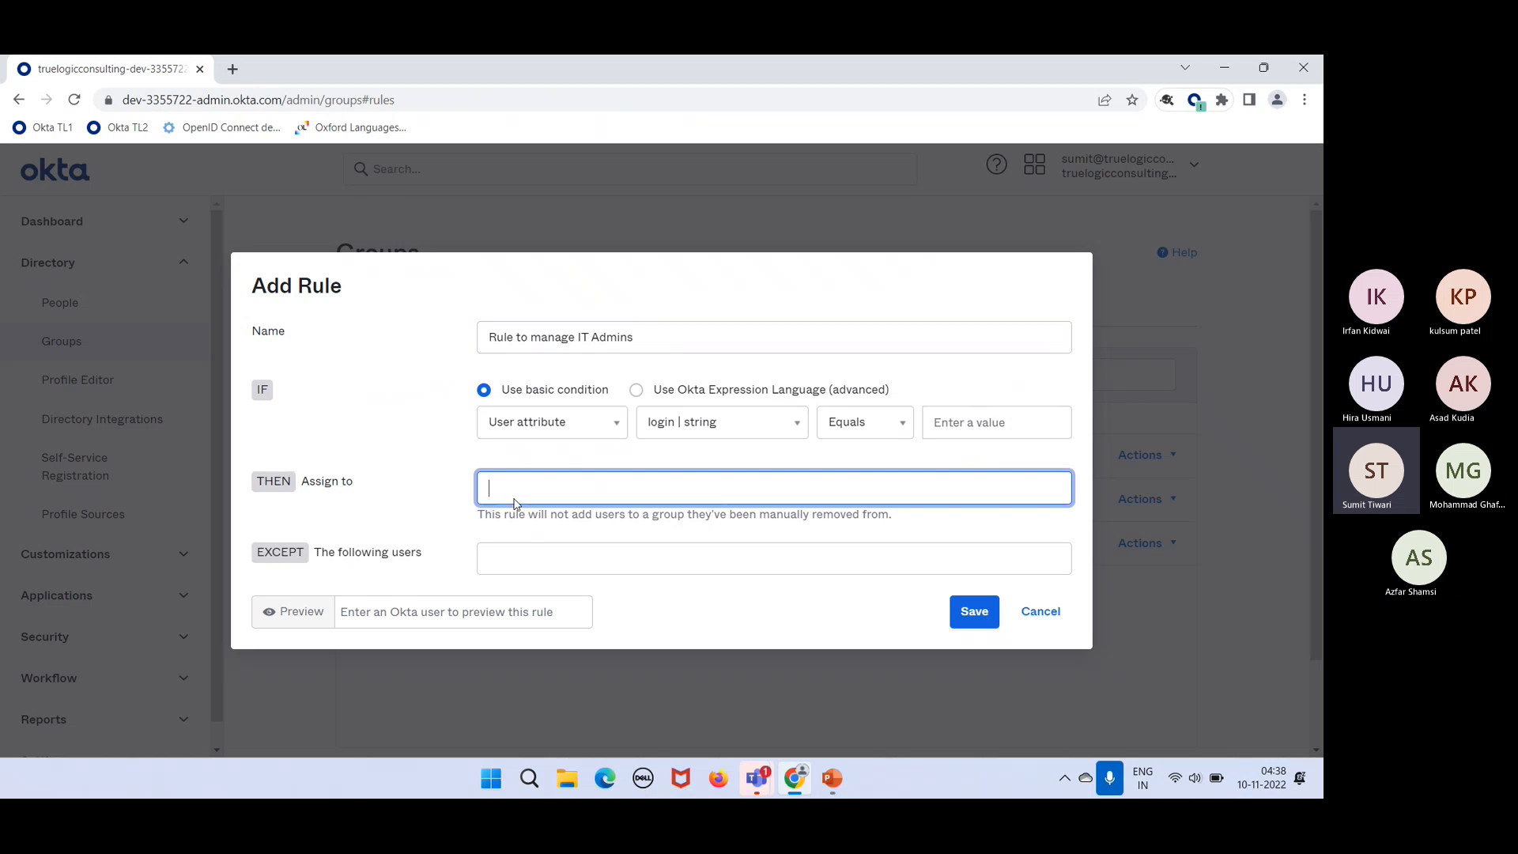
text(IT Admins)
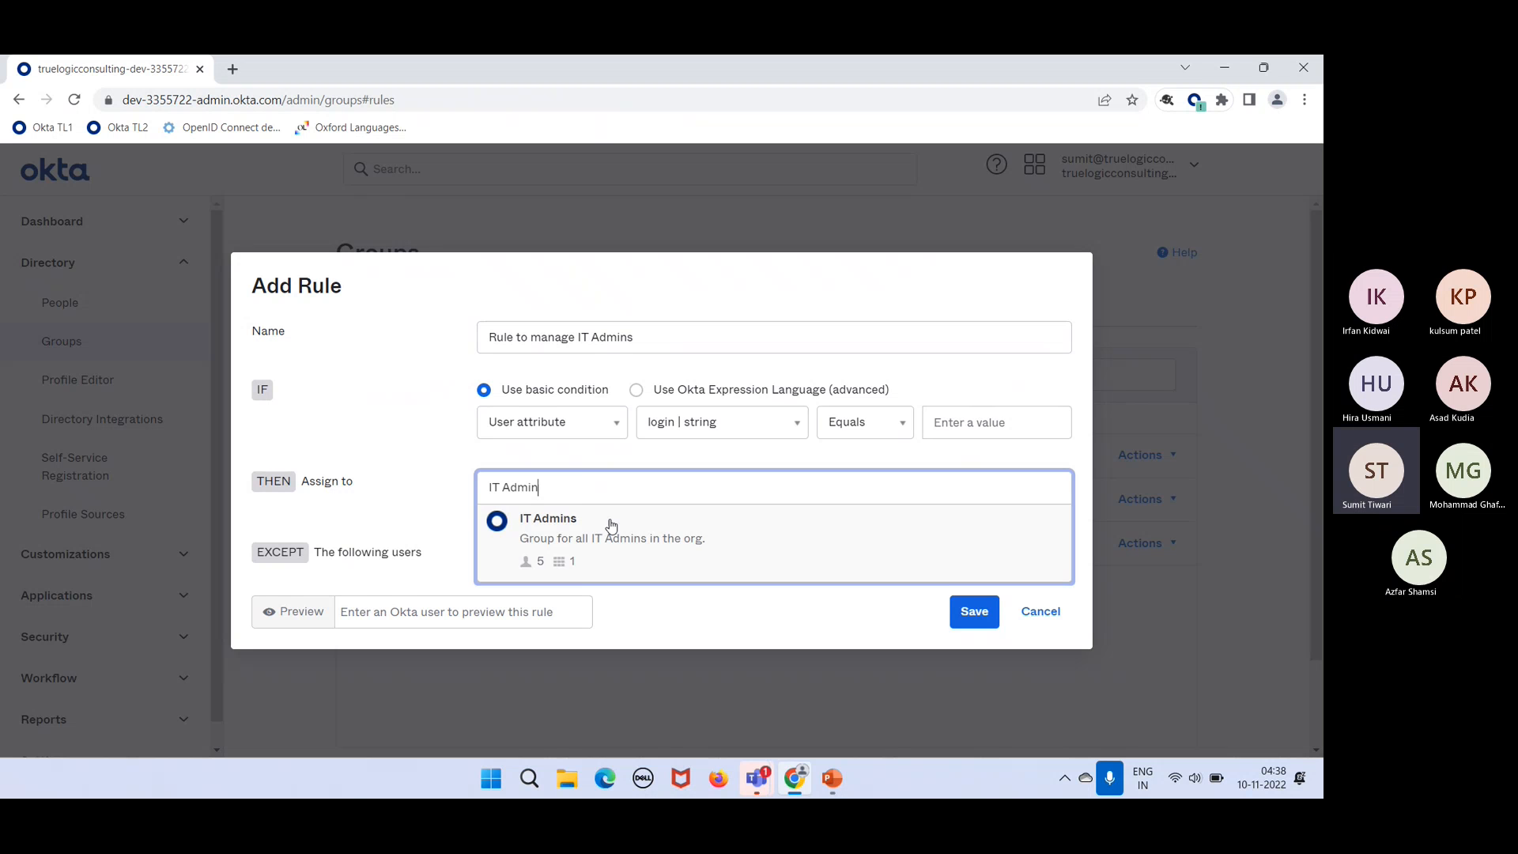
click(610, 525)
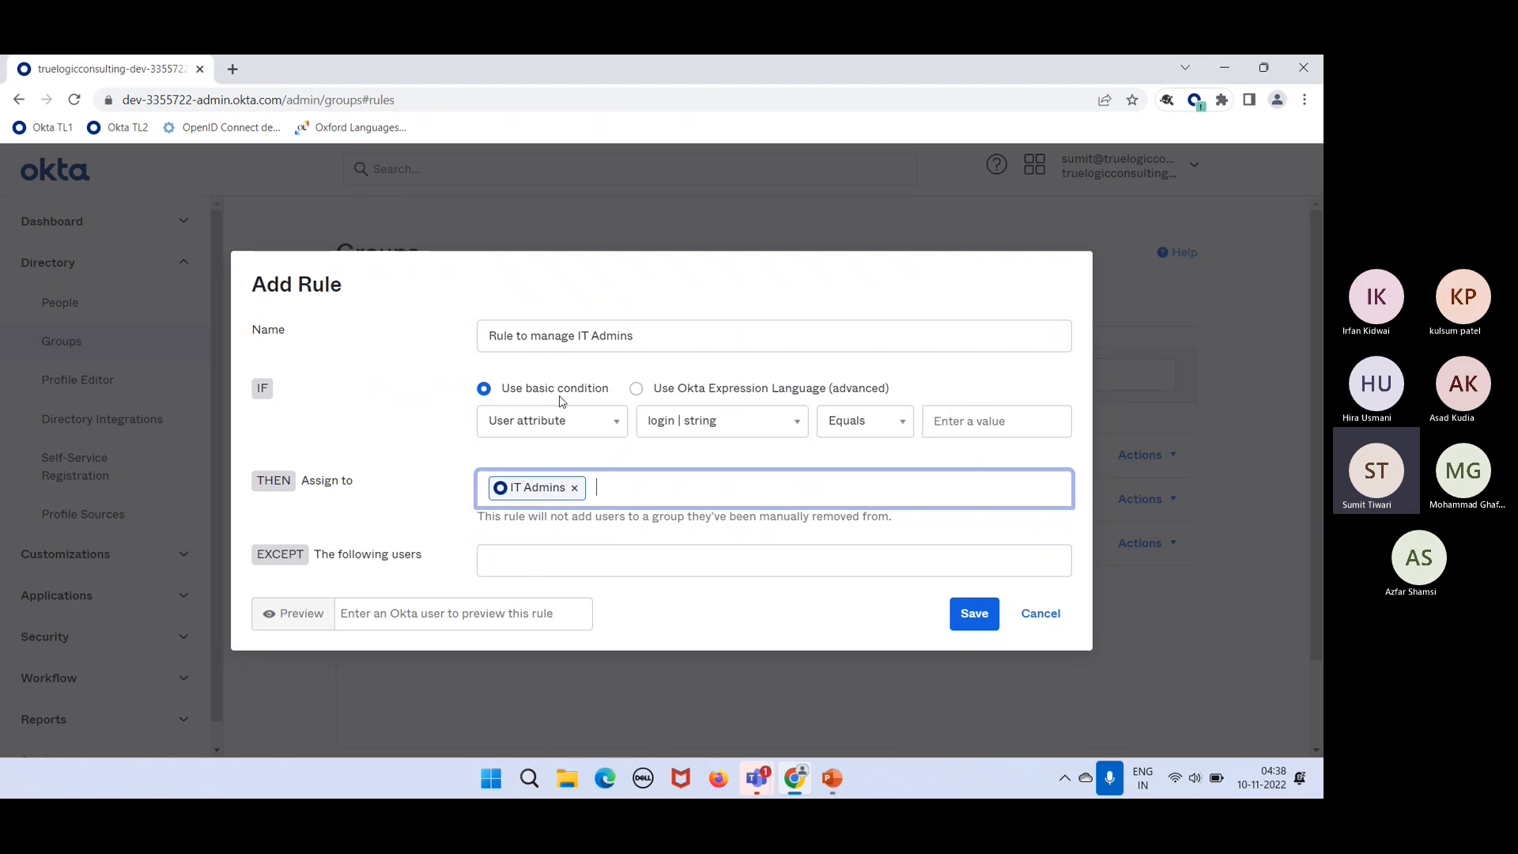
click(604, 422)
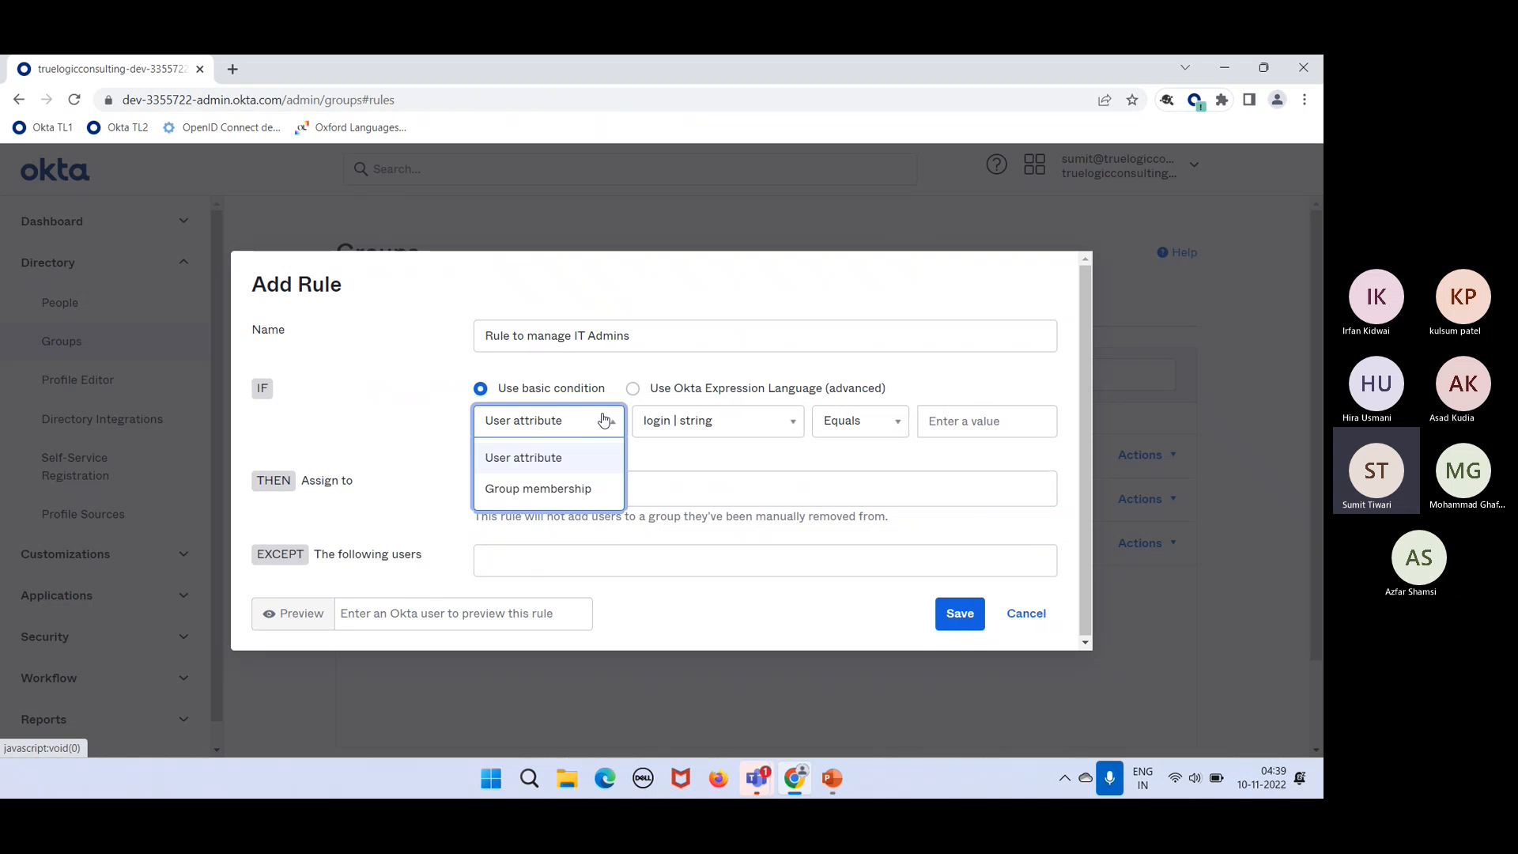
Step: Keep the User attribute condition and choose the title | string attribute
click(534, 467)
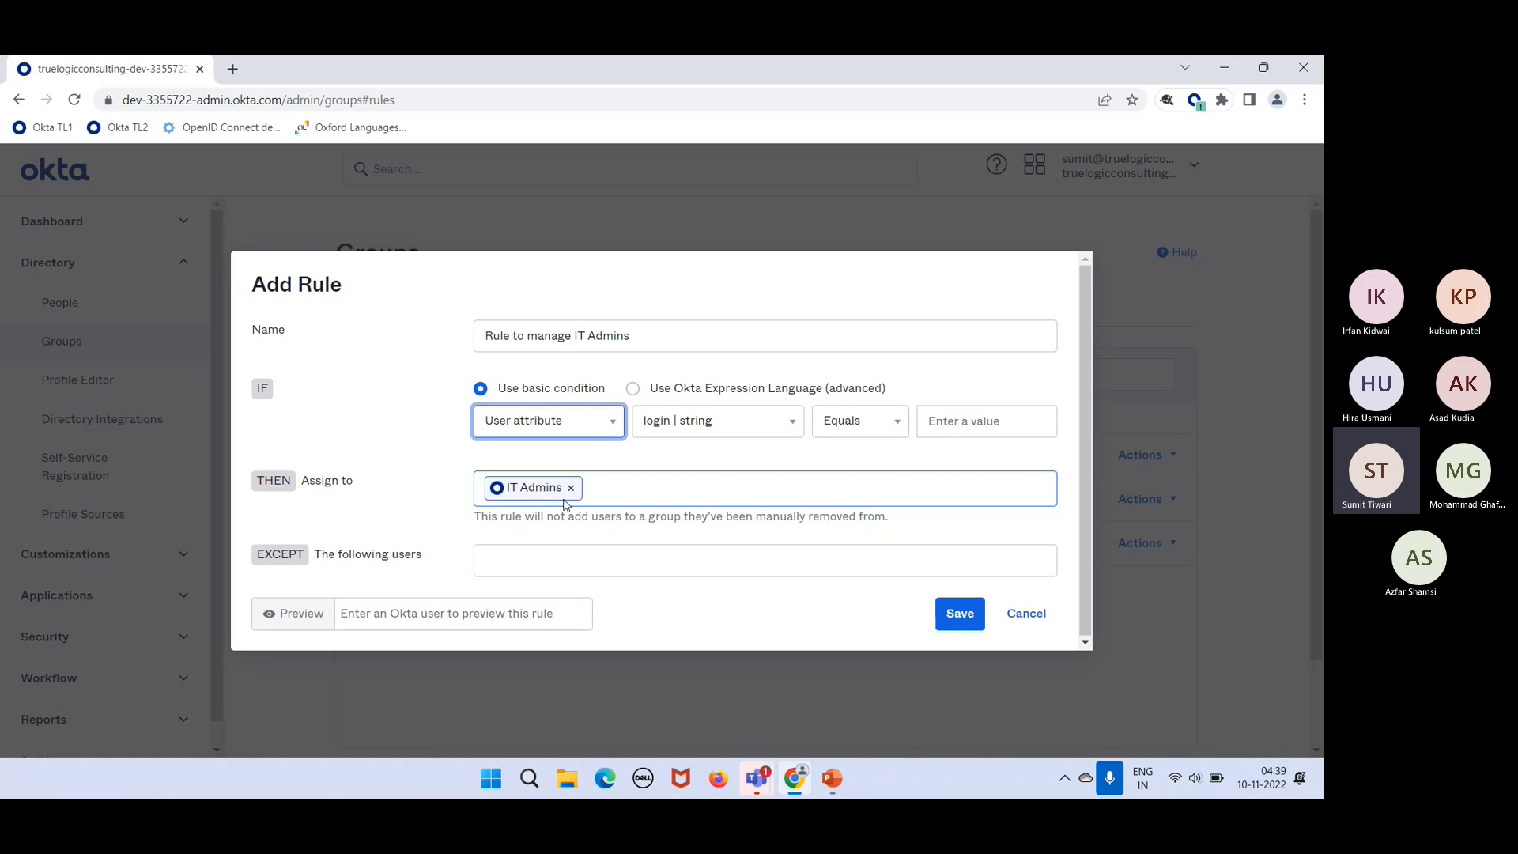
click(774, 442)
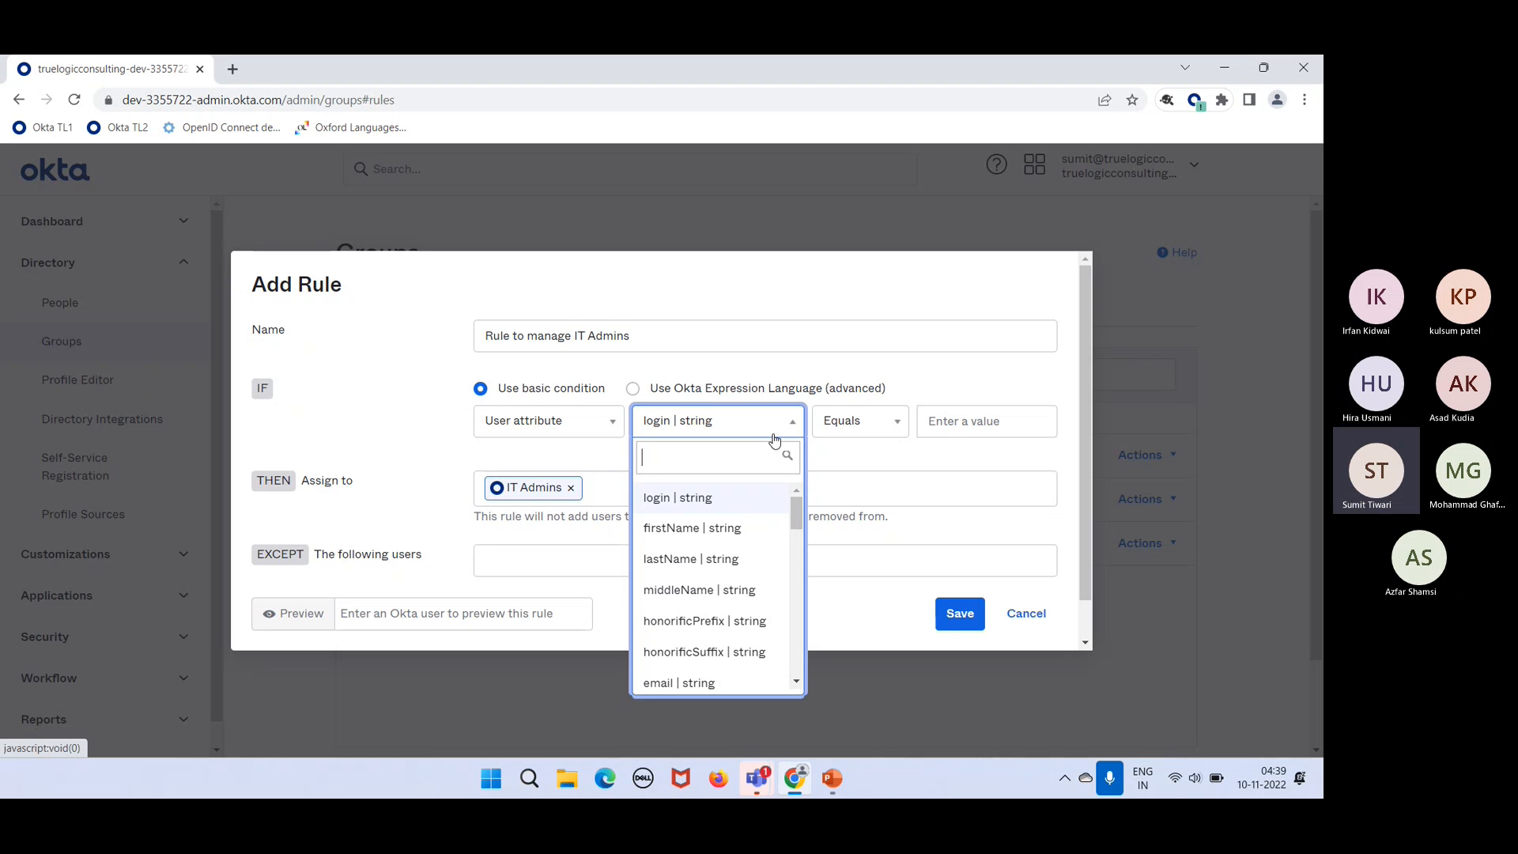
text(titl)
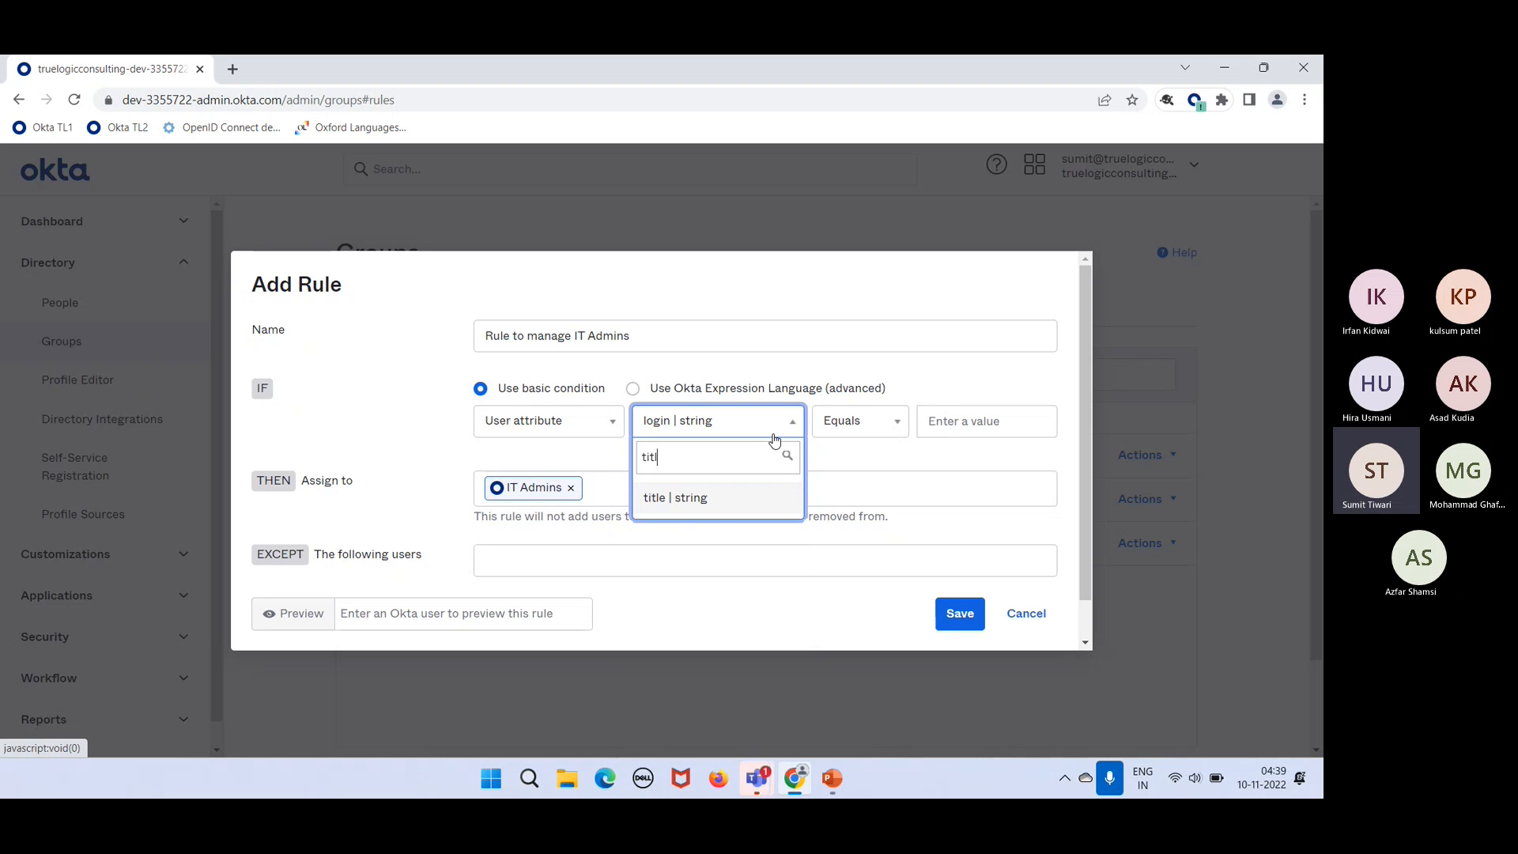
click(713, 508)
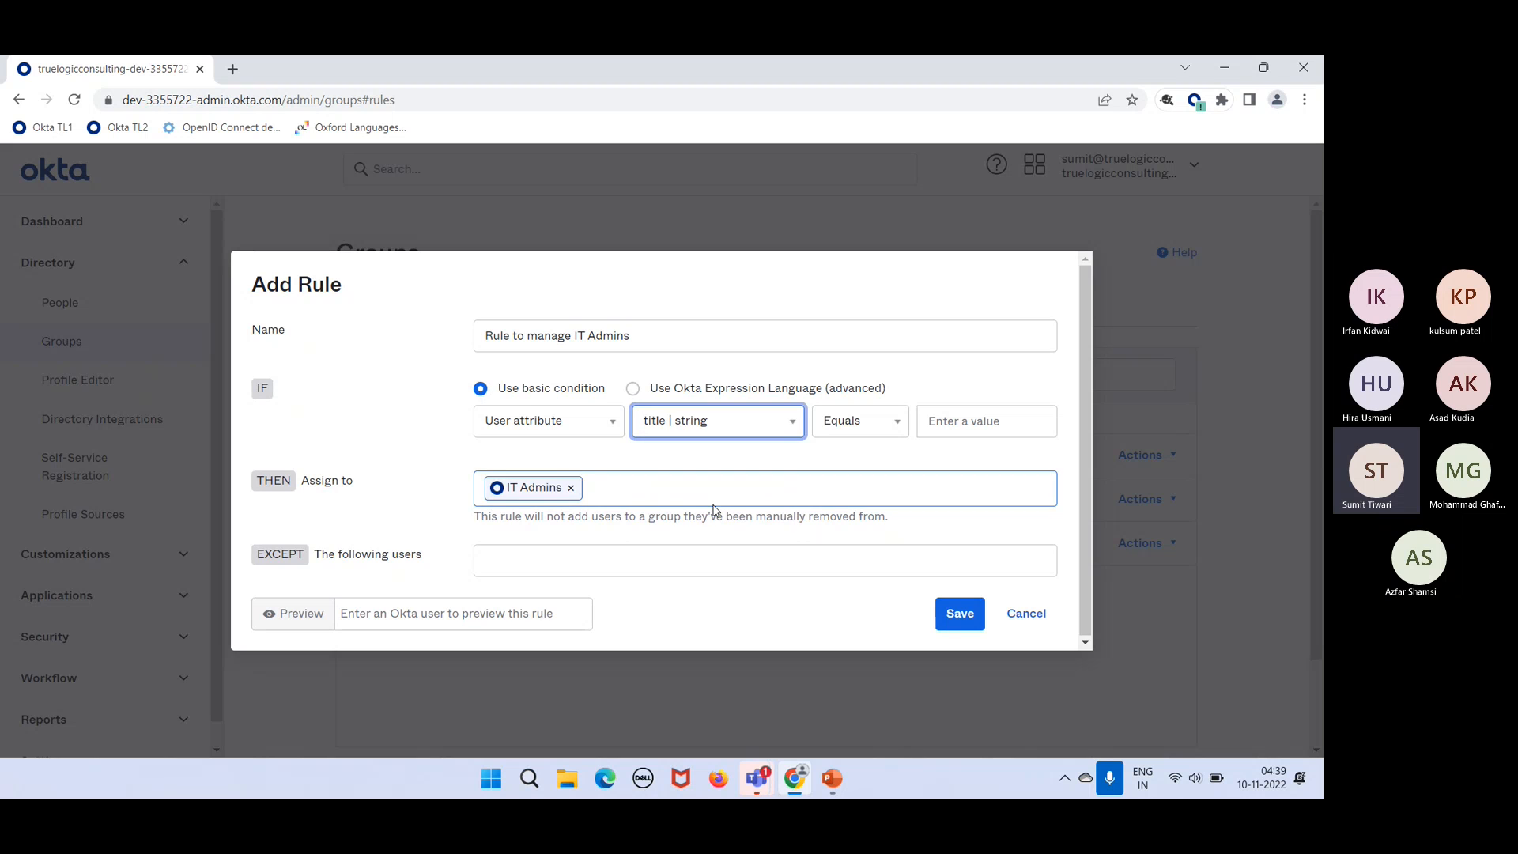
click(931, 422)
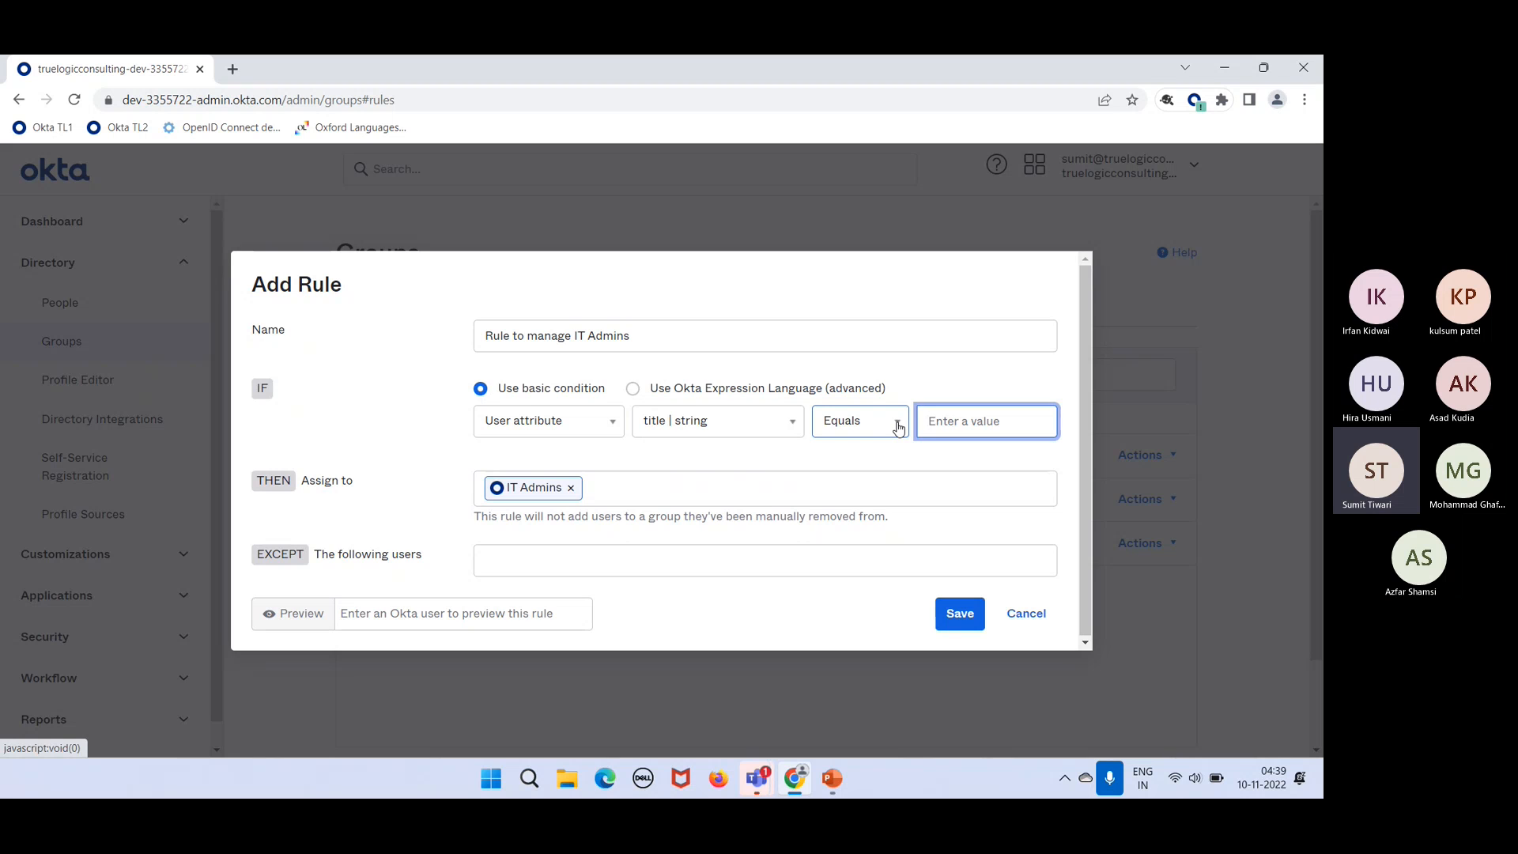
Step: Keep the Equals operator and enter IT as the condition value
click(899, 428)
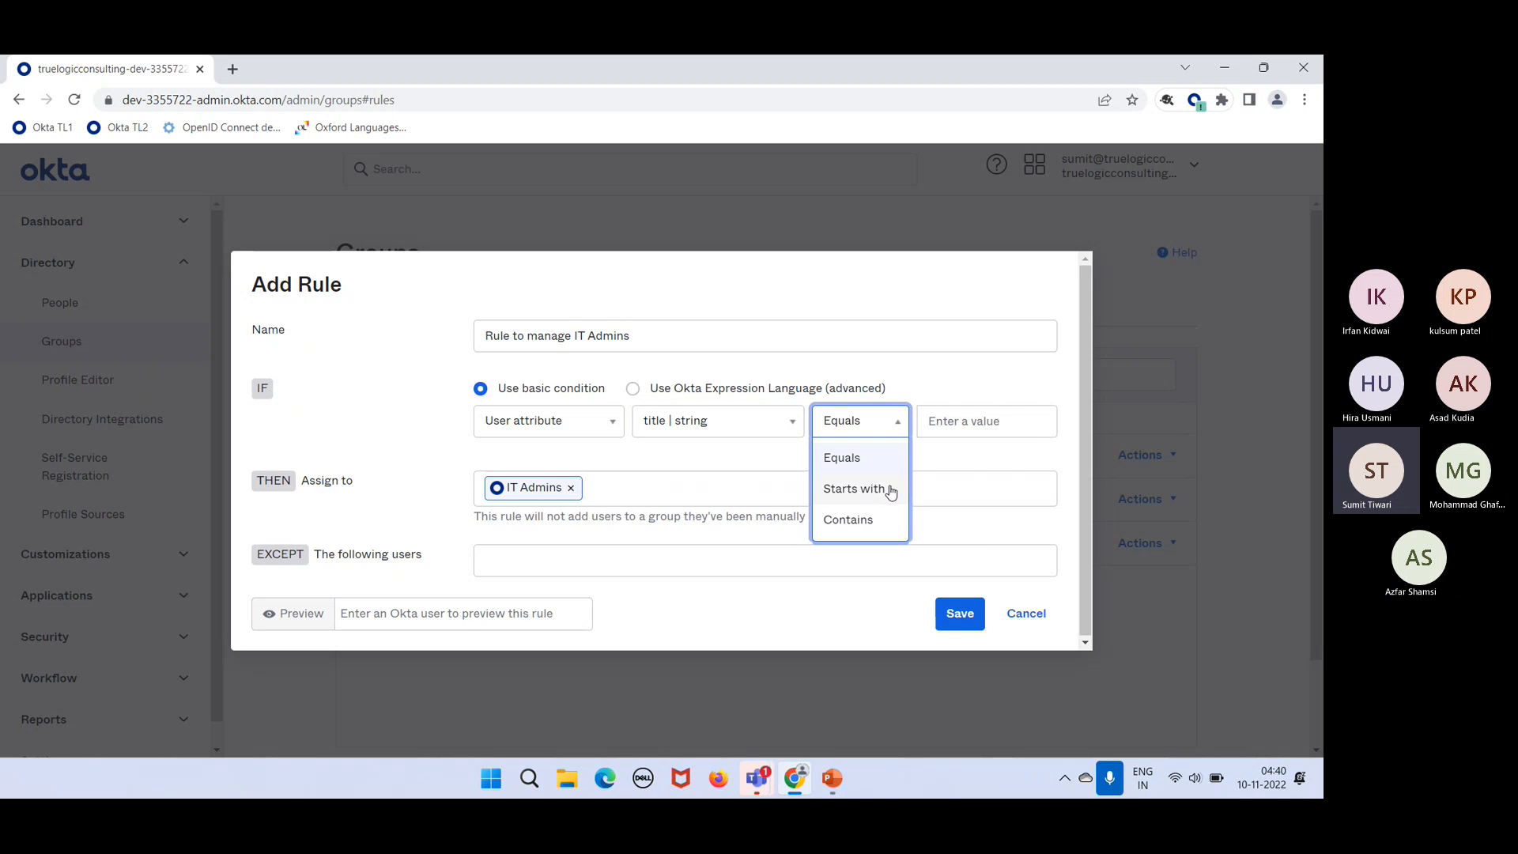
click(957, 422)
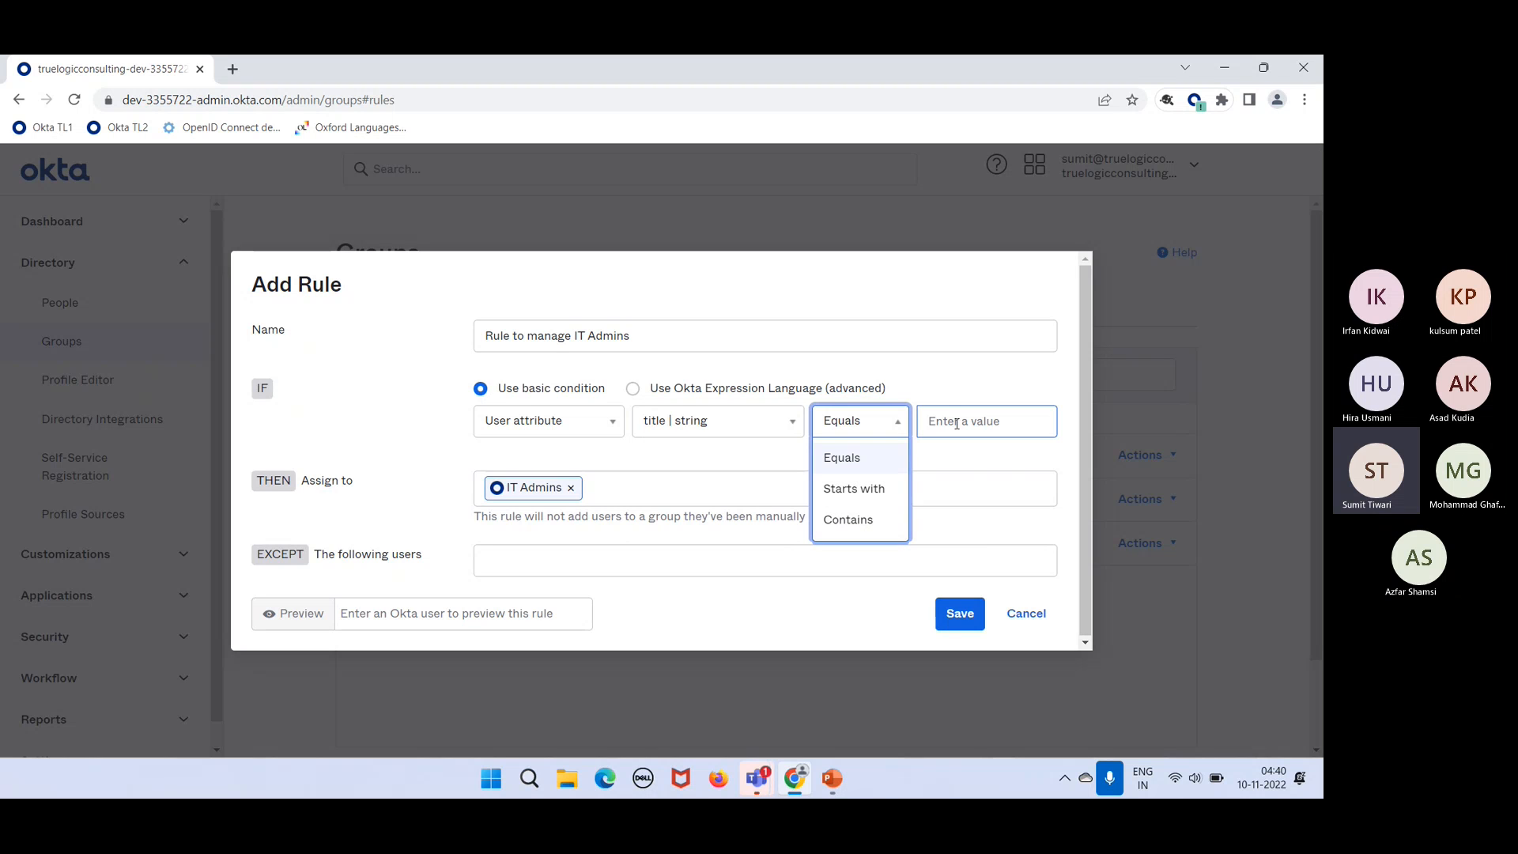
key(Down)
key(Escape)
click(957, 422)
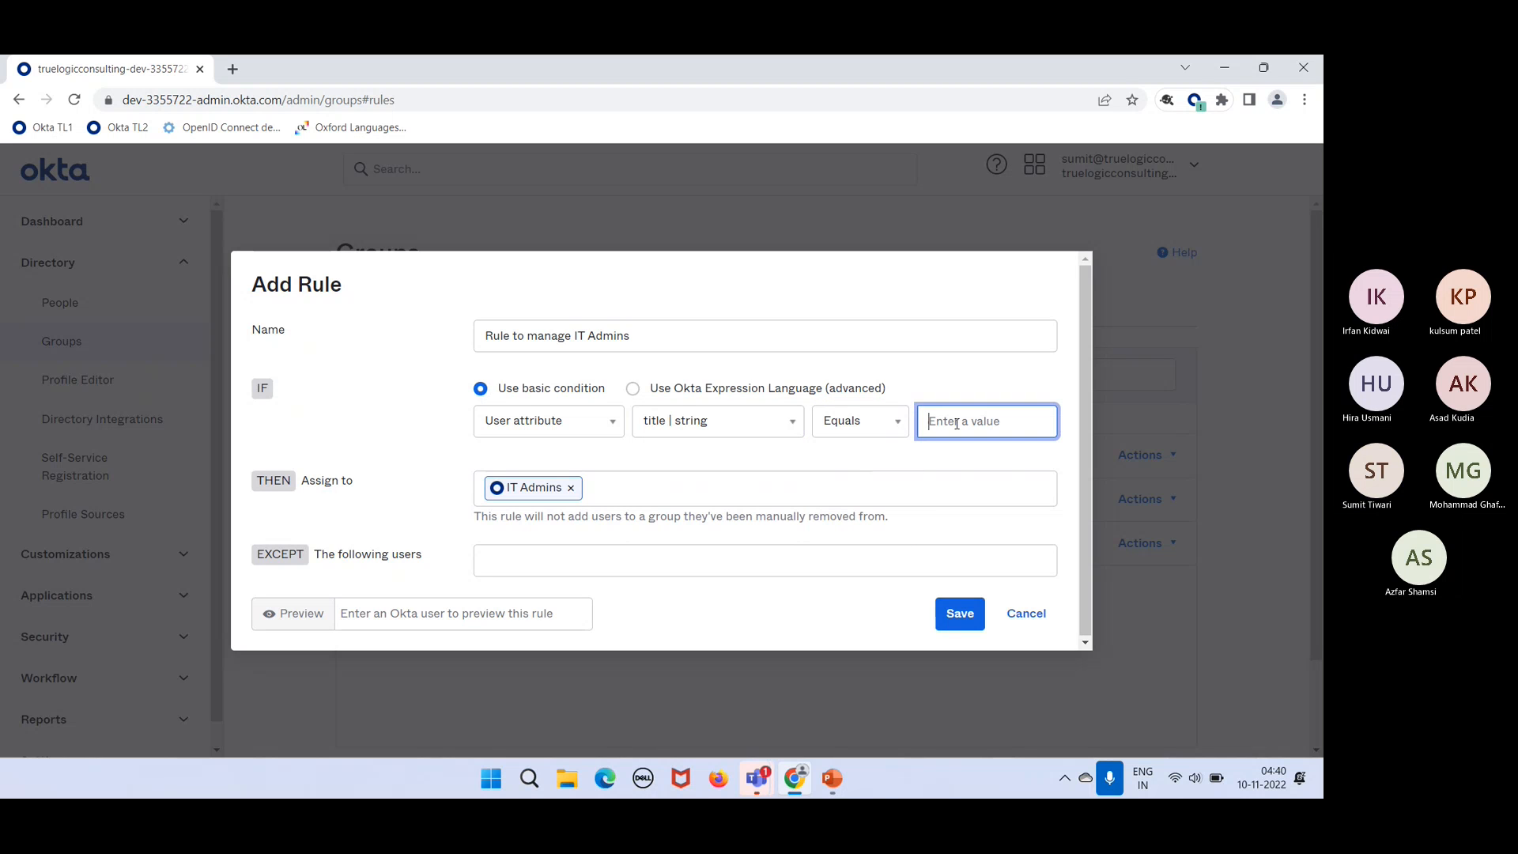
text(IT)
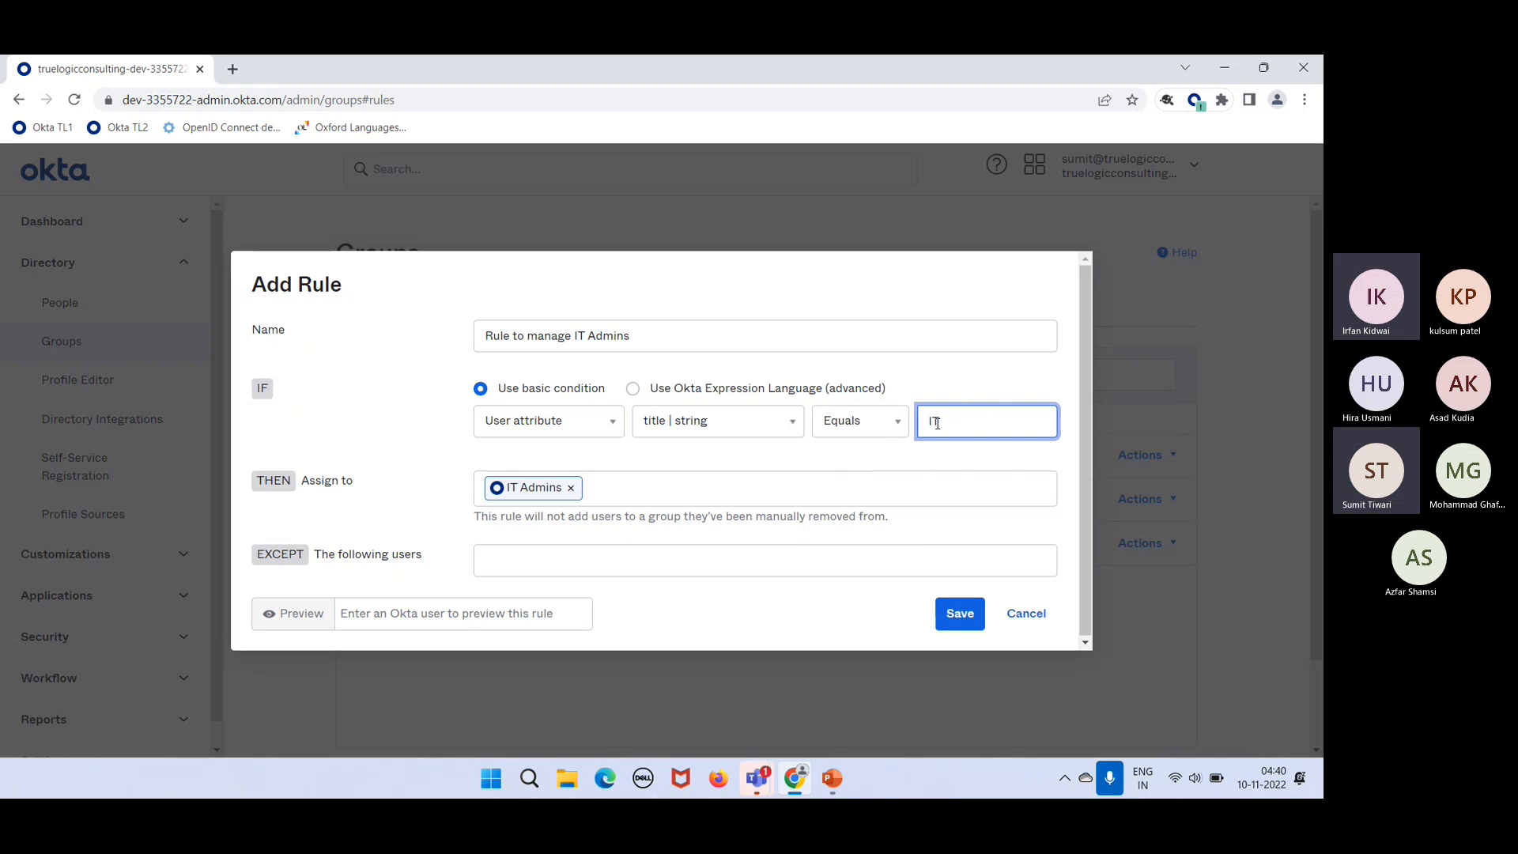
Step: Switch the operator to Starts with and select the value IT
click(860, 434)
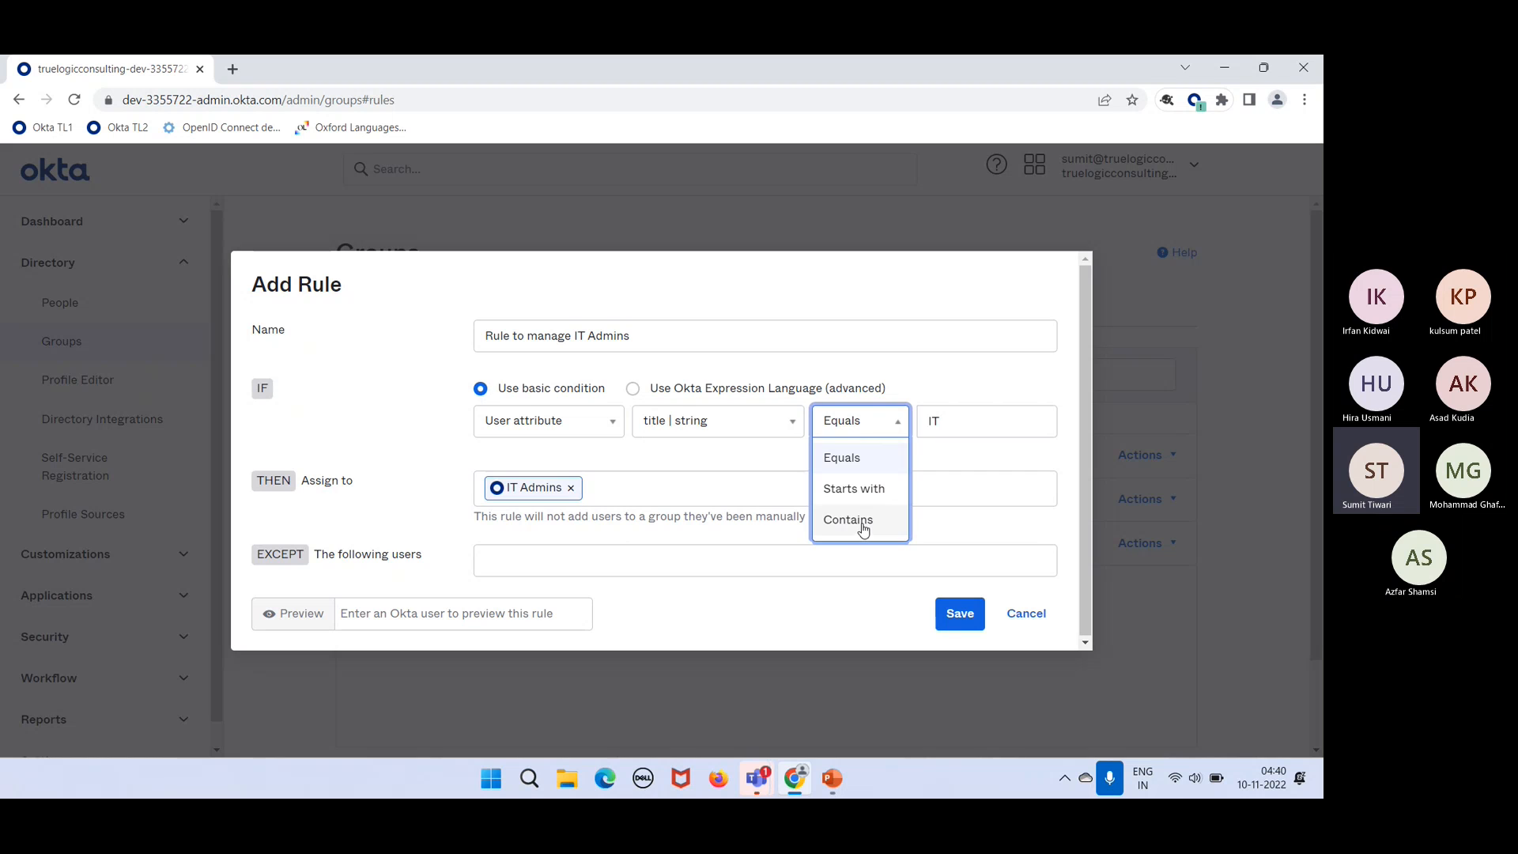
click(850, 491)
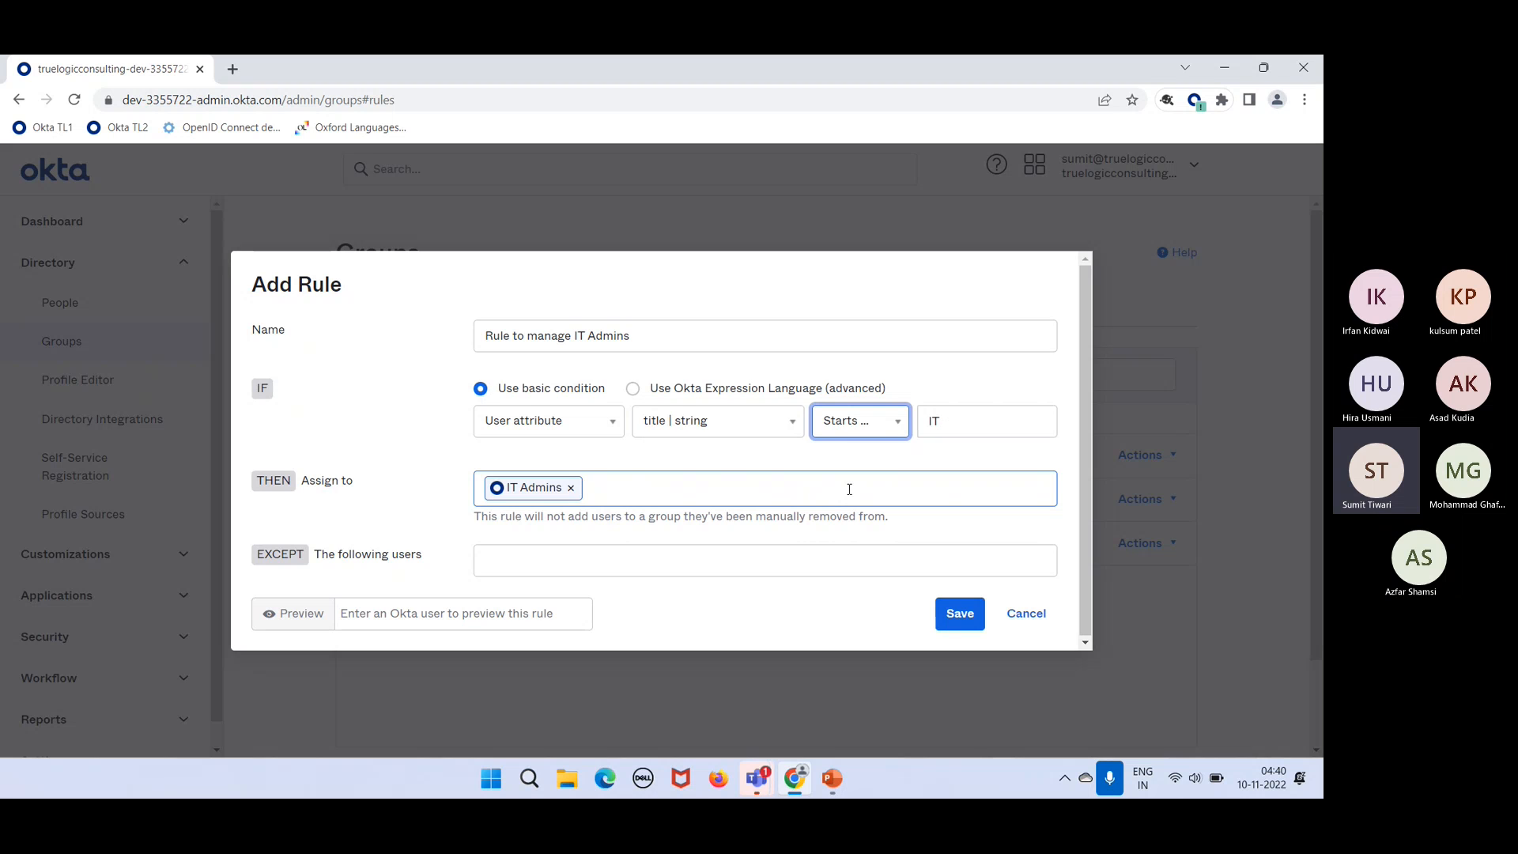
click(977, 420)
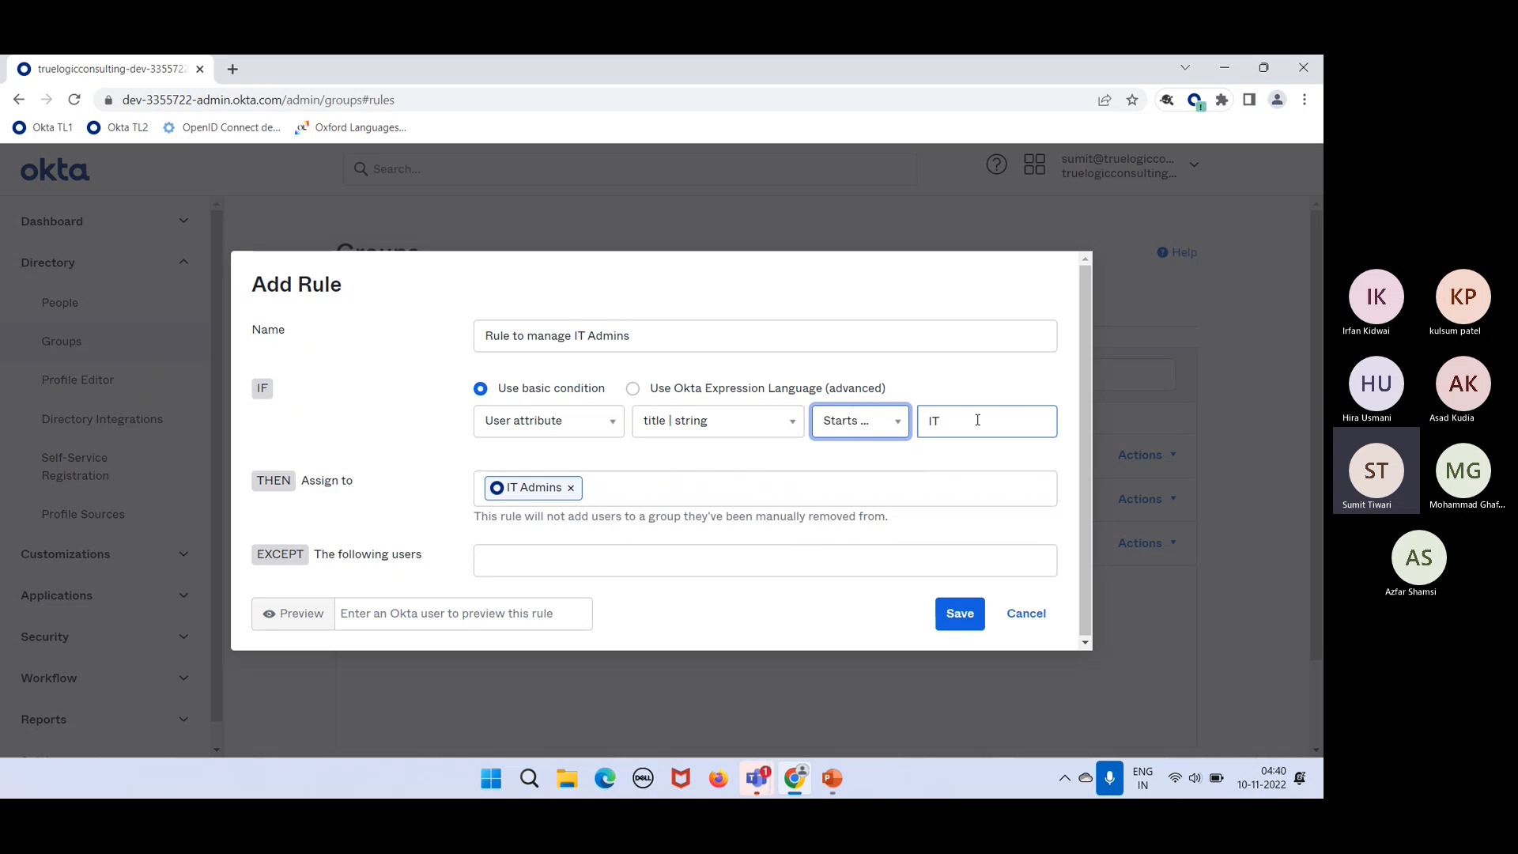
drag(952, 420, 926, 421)
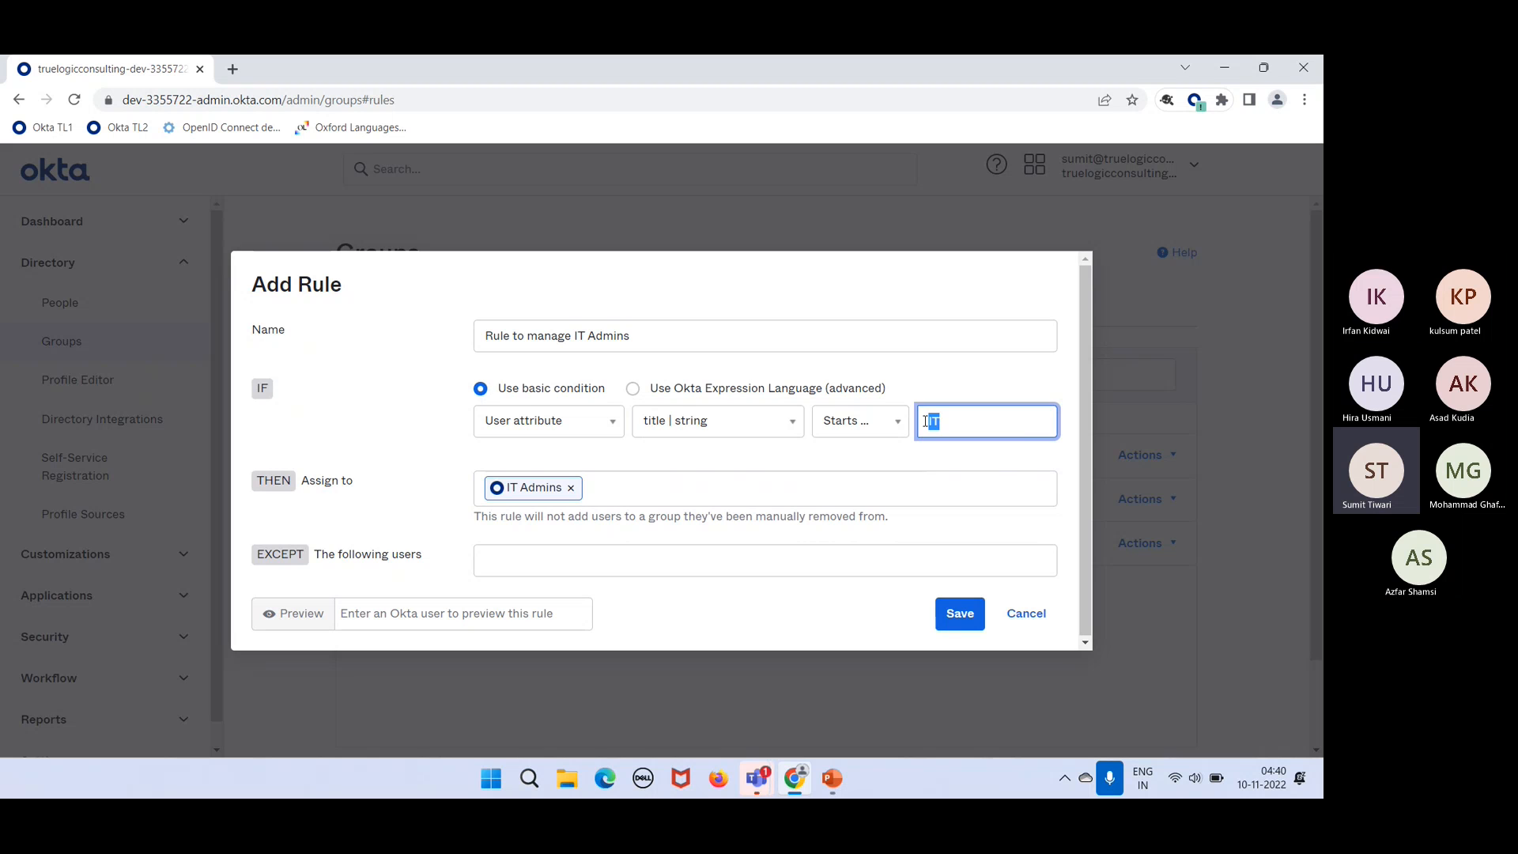
Step: Change the operator back to Equals and extend the value to 'IT Admin'
click(879, 423)
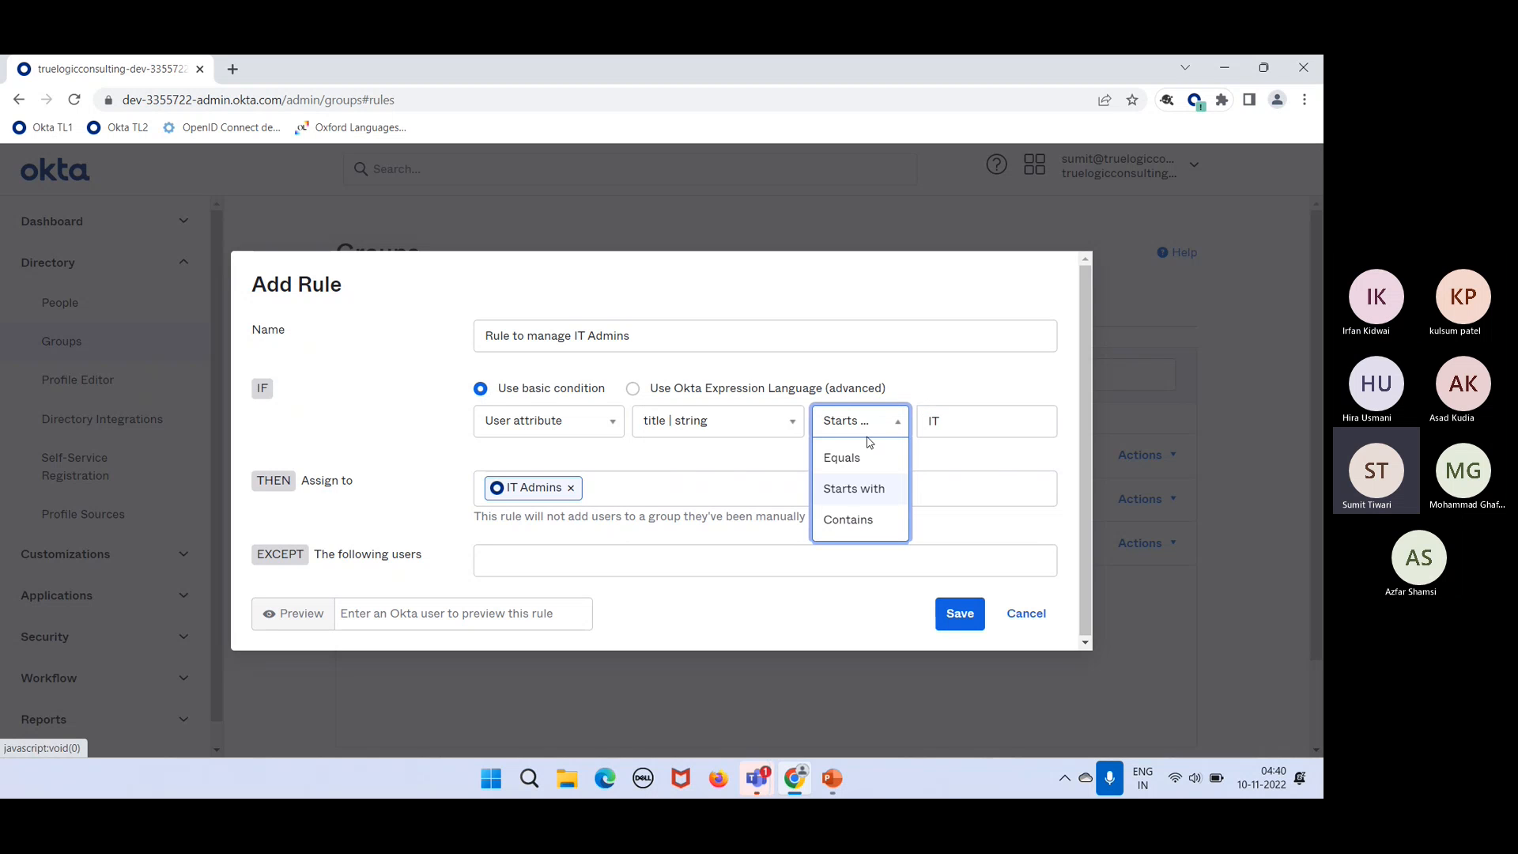
click(864, 454)
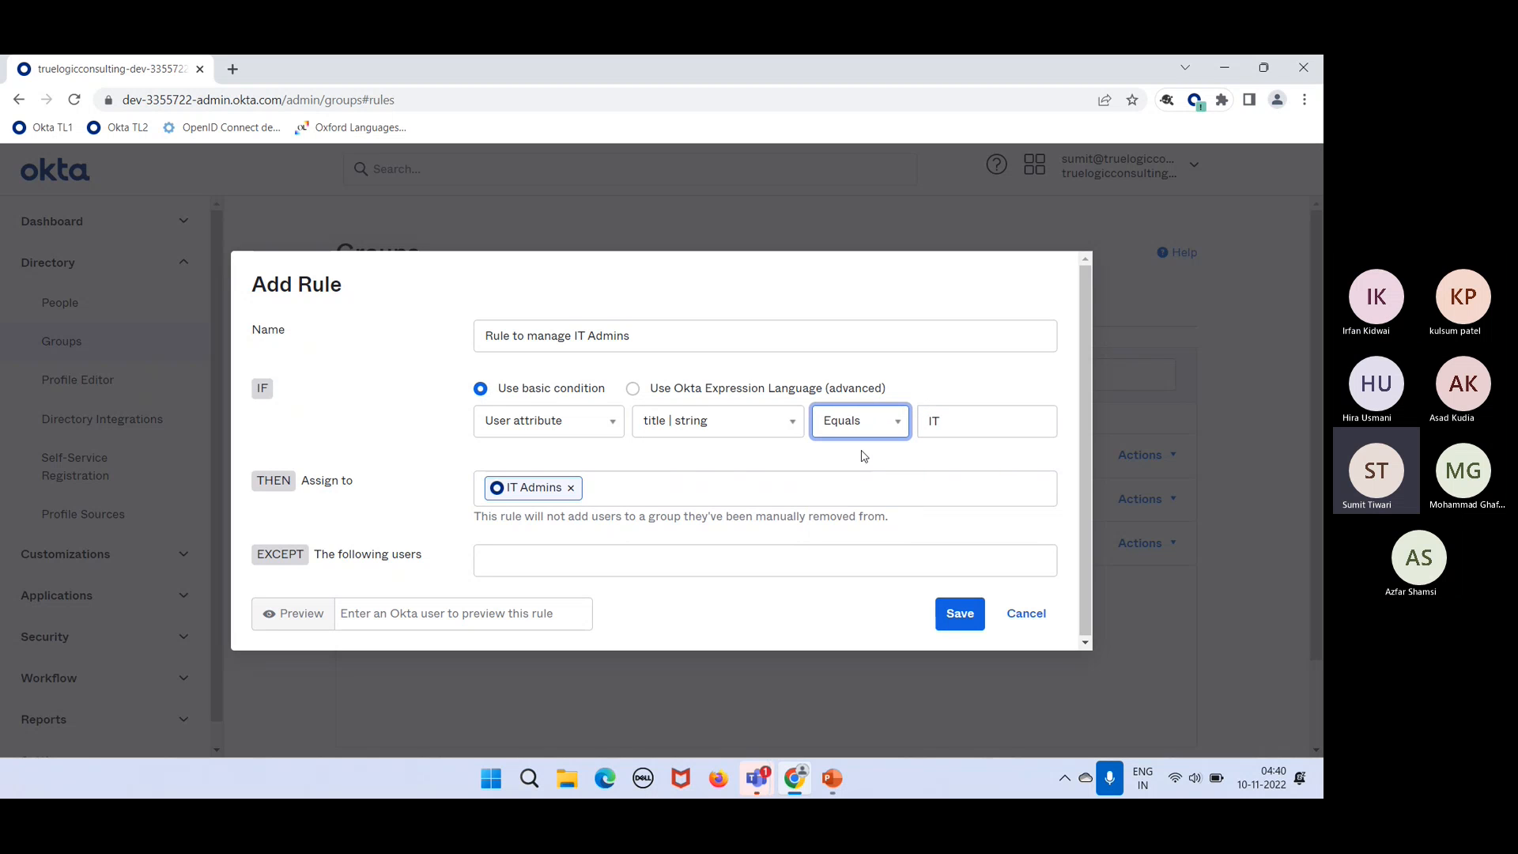
click(966, 428)
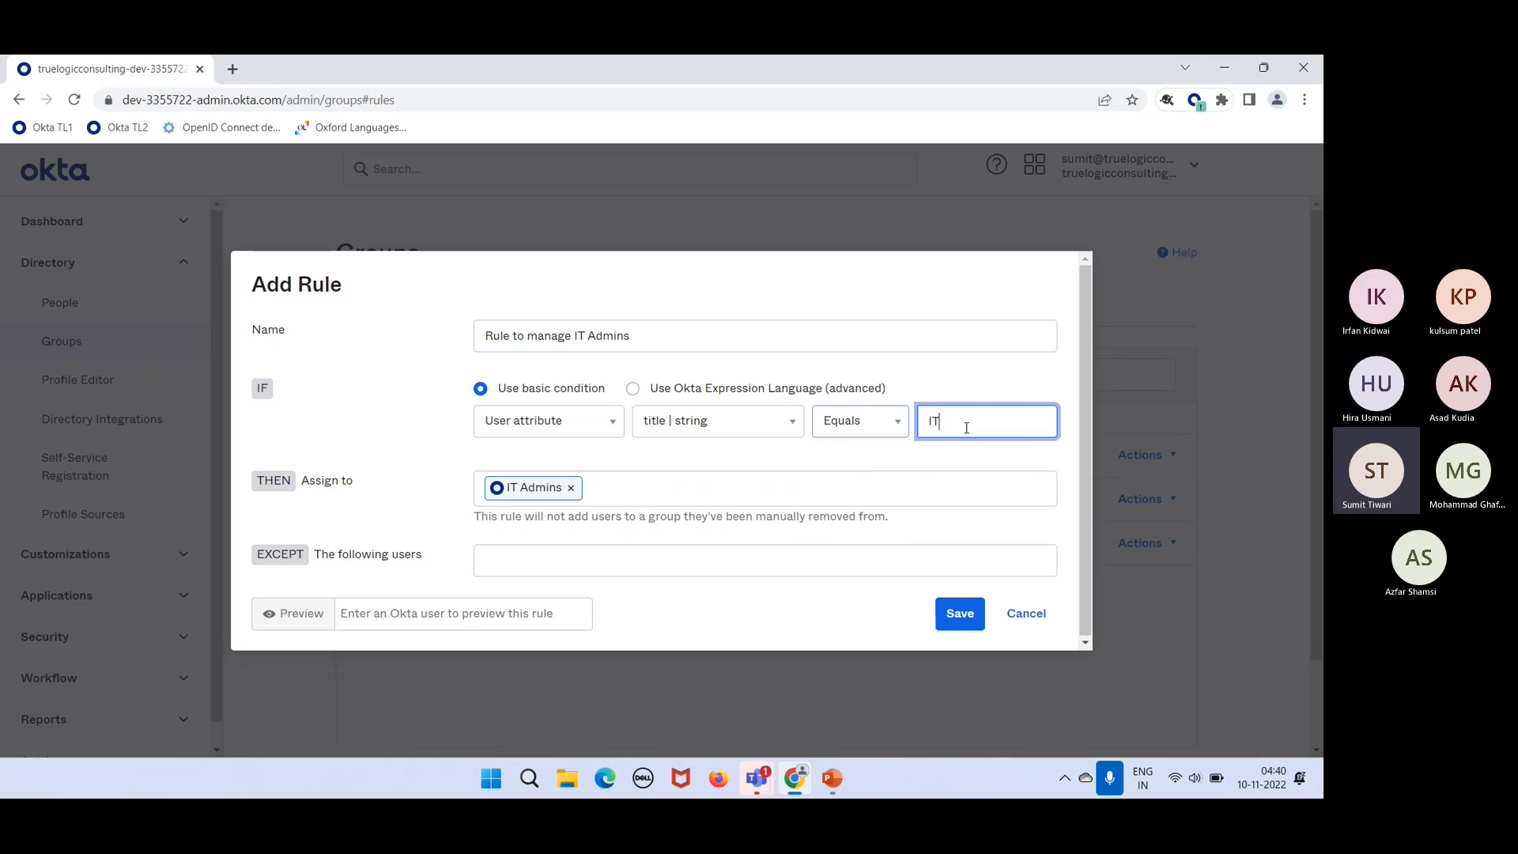
text(Admin)
click(841, 480)
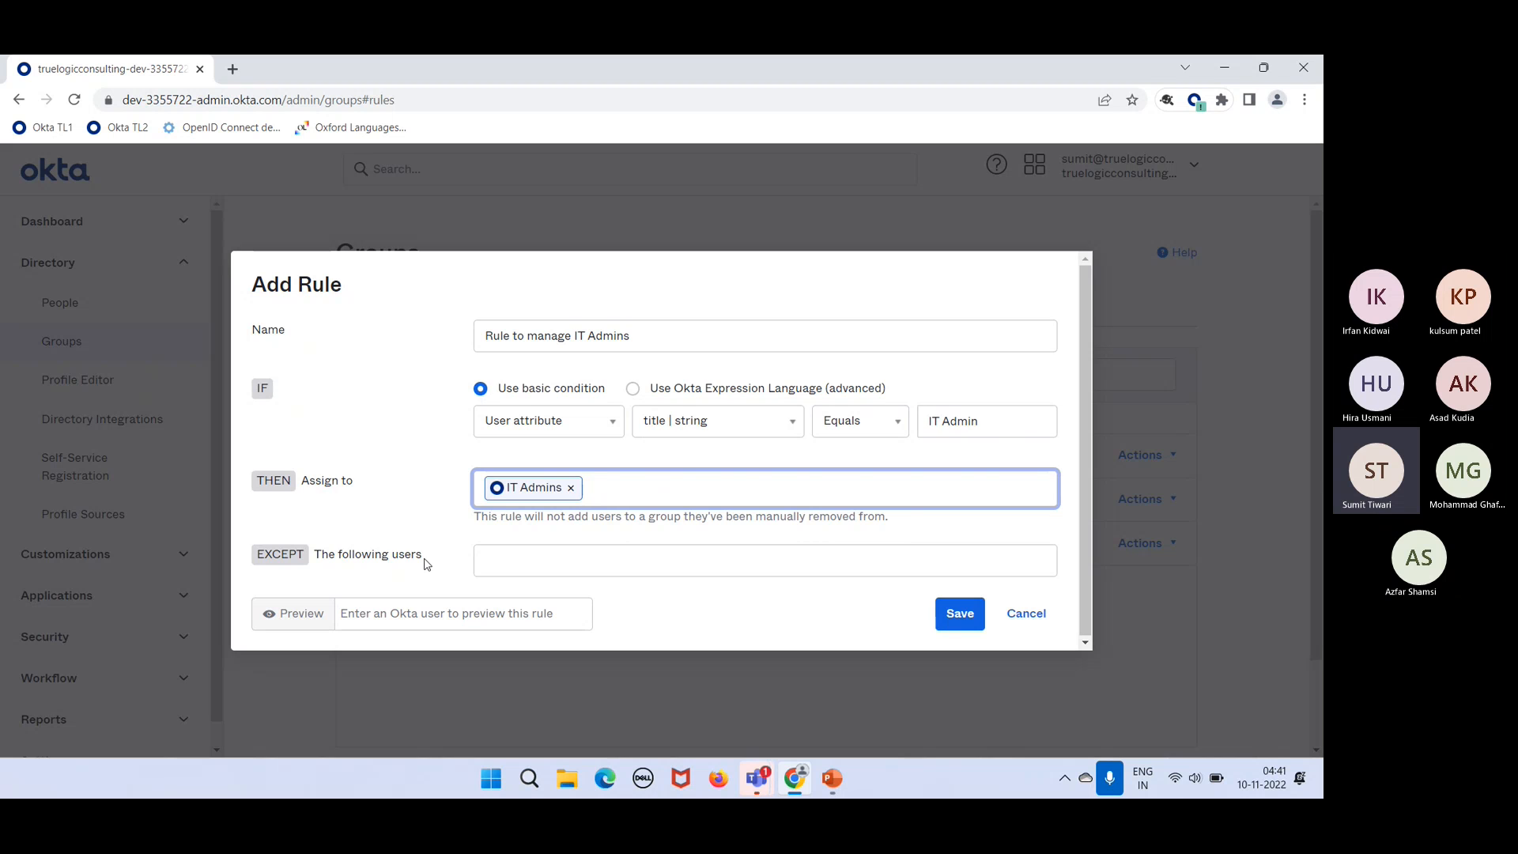
click(509, 567)
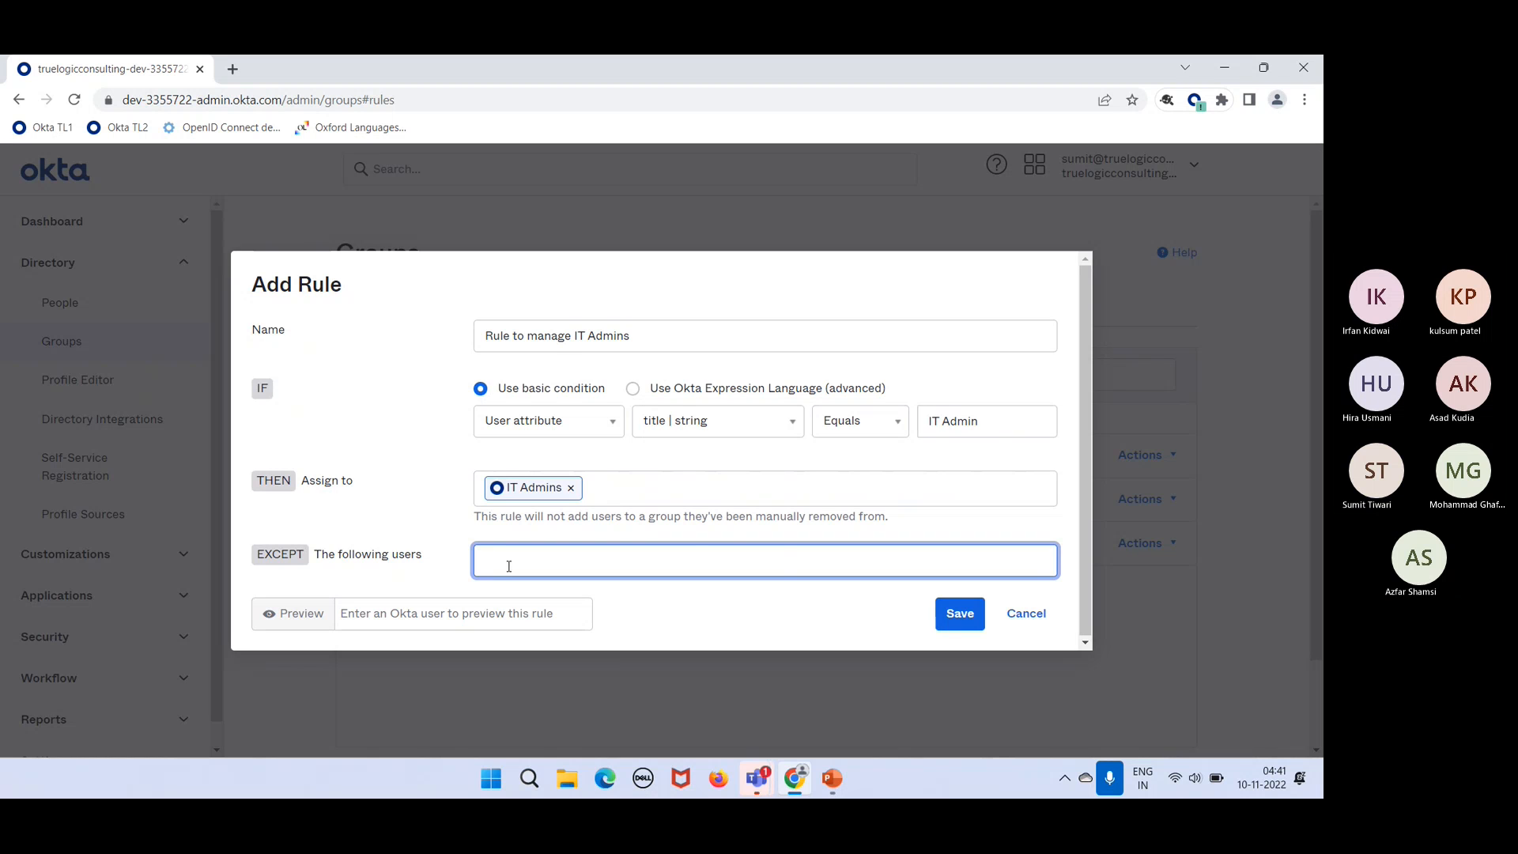
Step: Save 'Rule to manage IT Admins' and activate it from its Actions menu
click(961, 609)
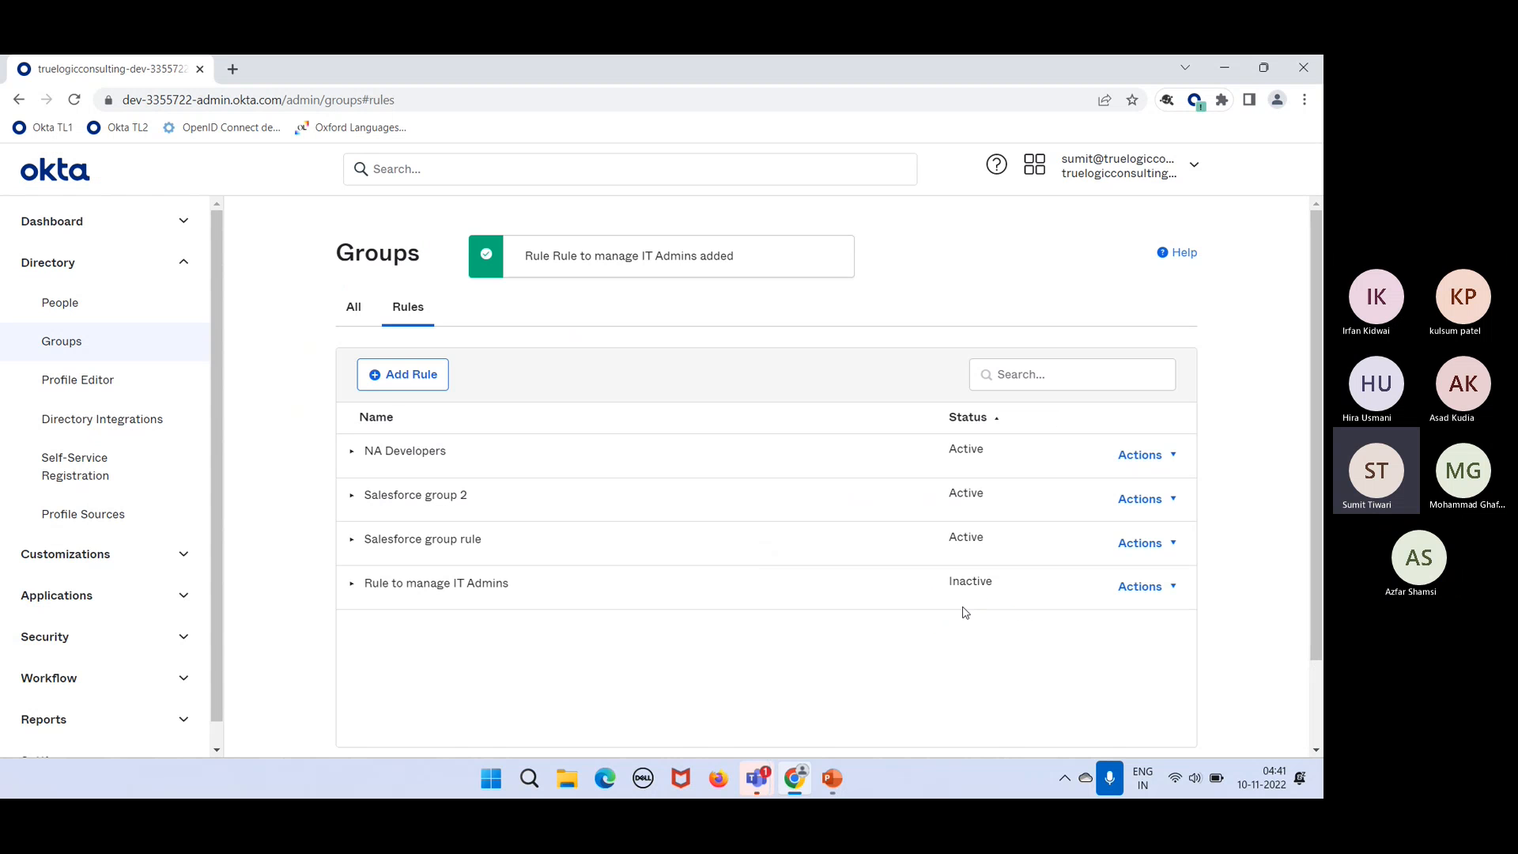
click(1135, 592)
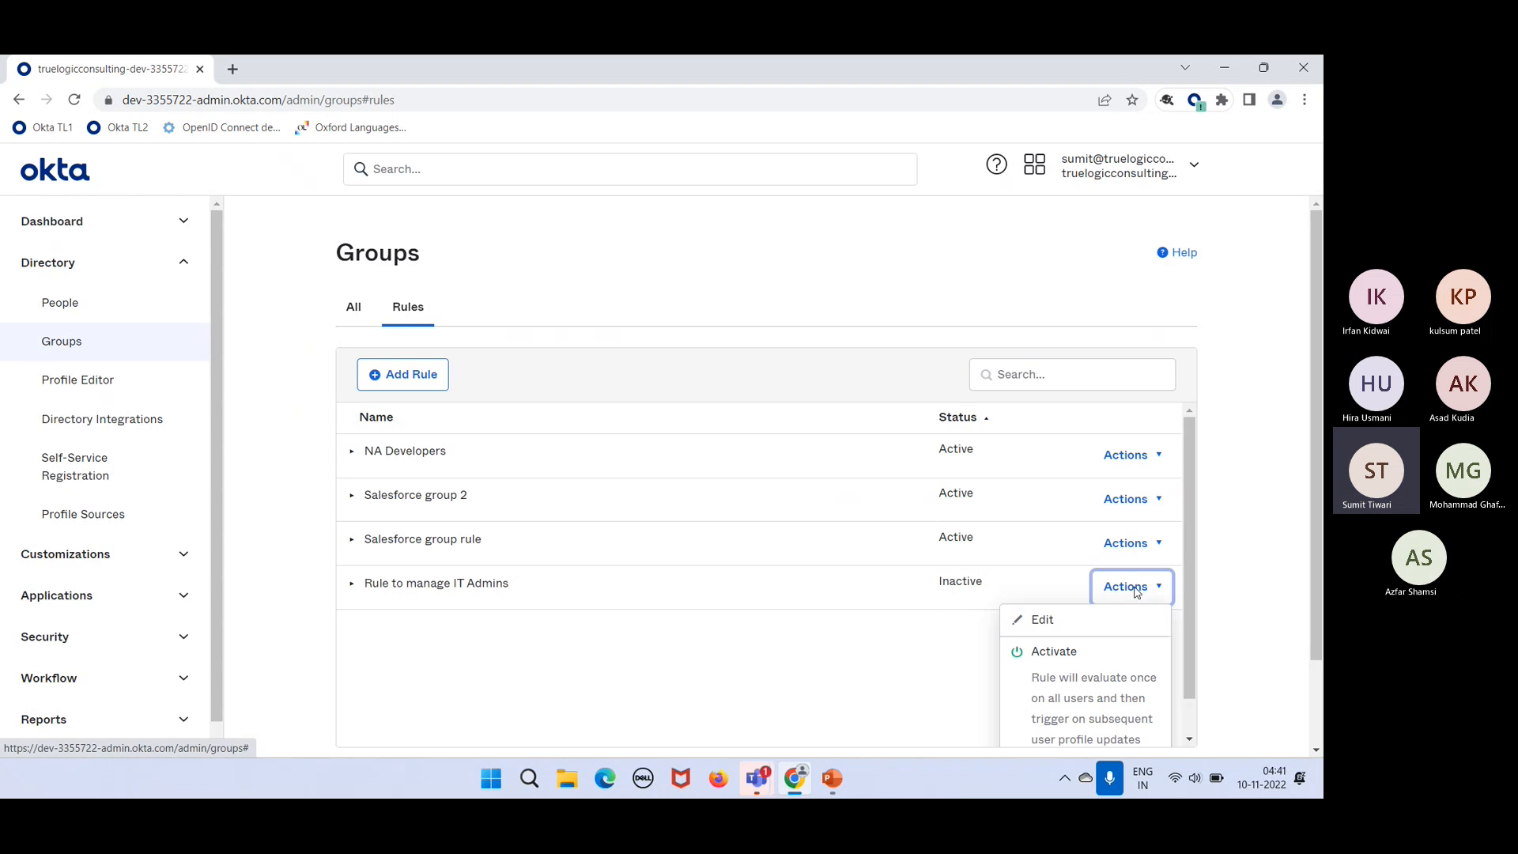
click(1017, 685)
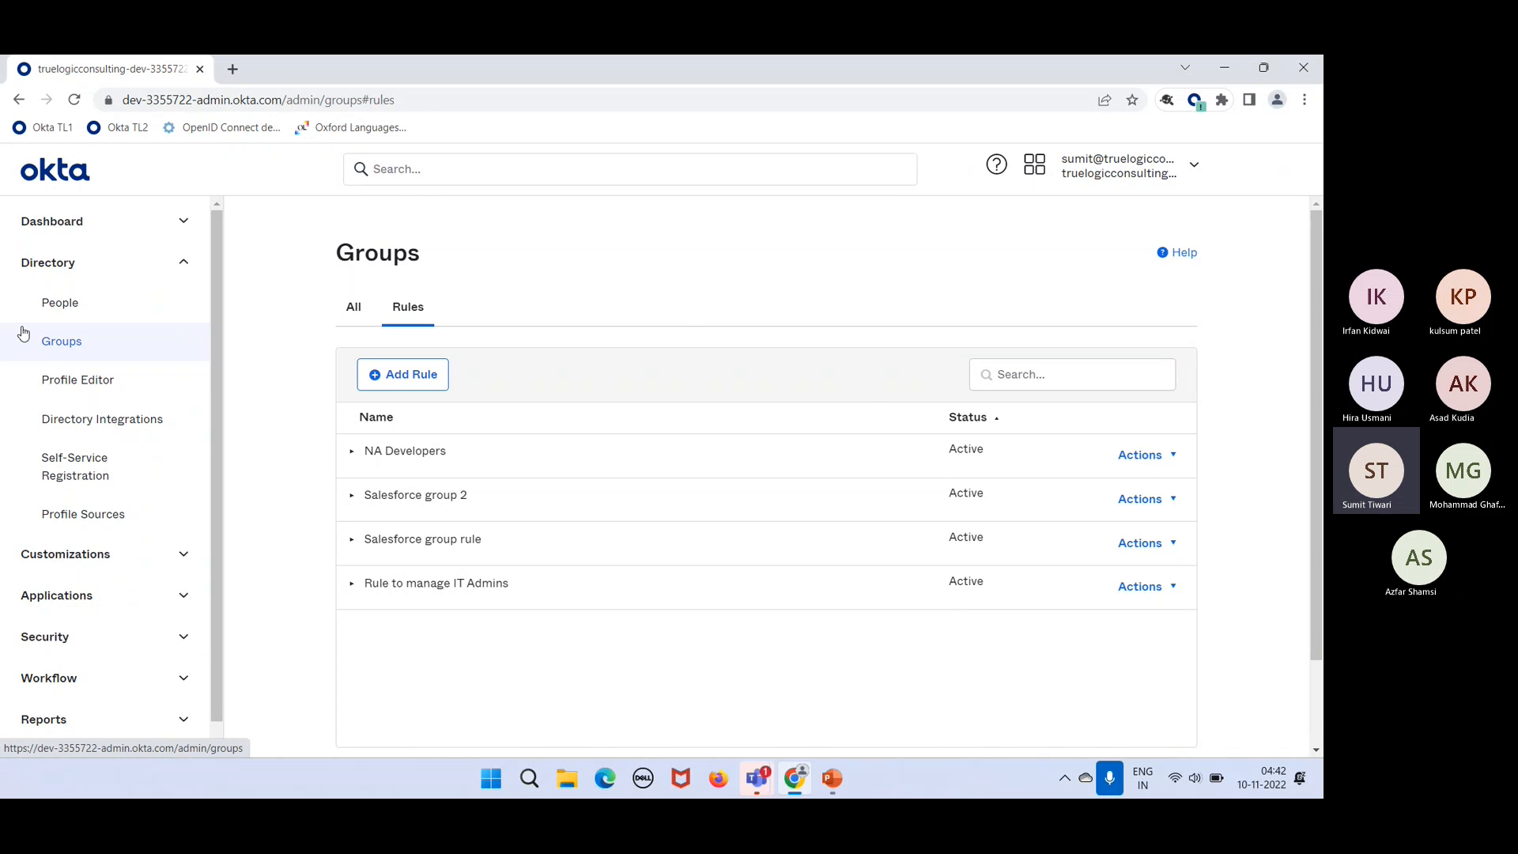
Step: Open the staged user's profile from Directory People and make it editable
click(84, 323)
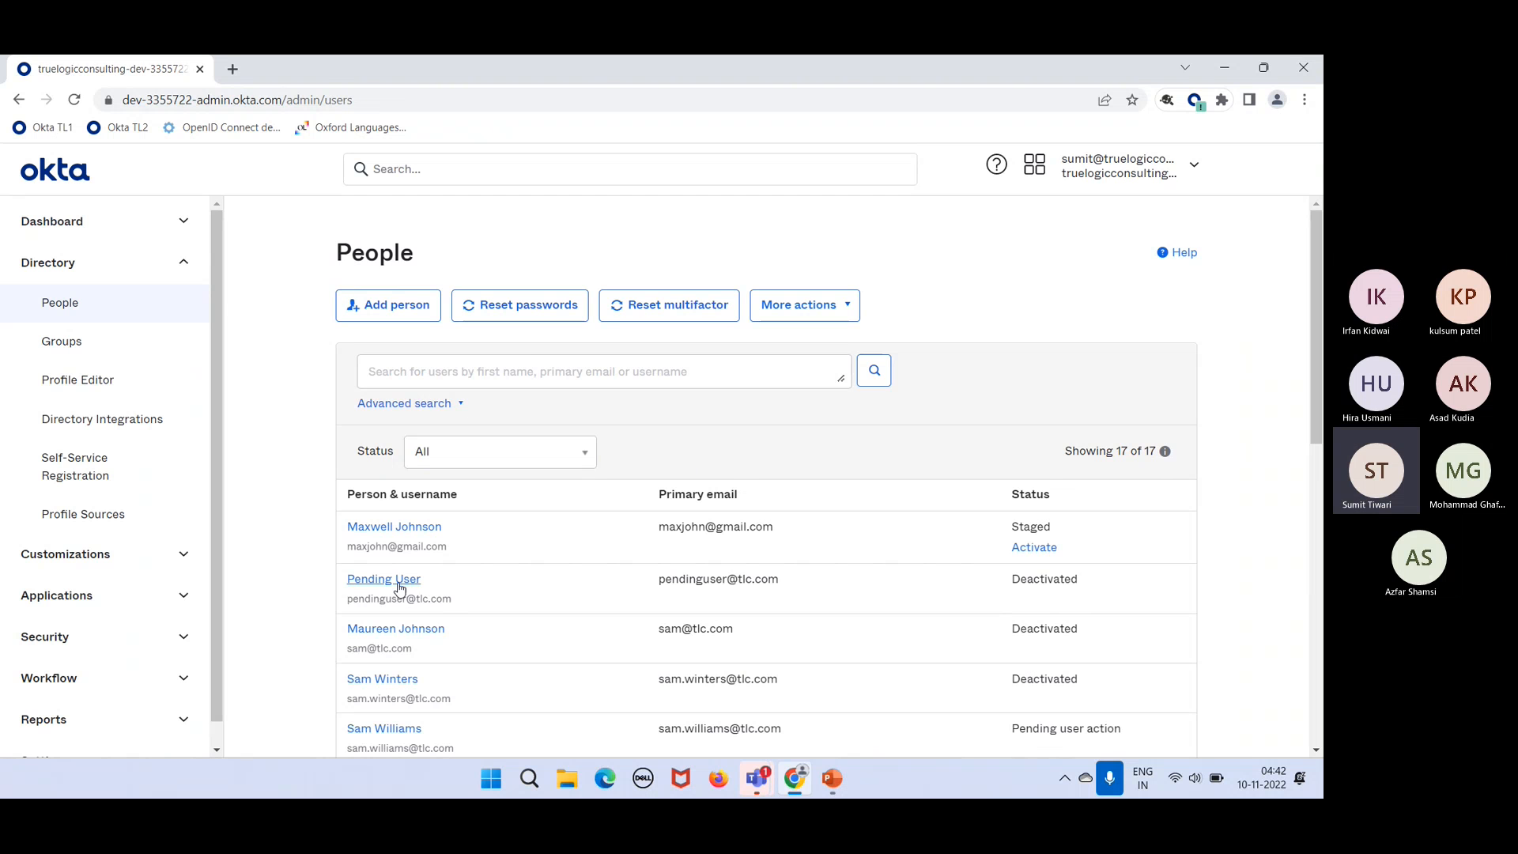
click(397, 529)
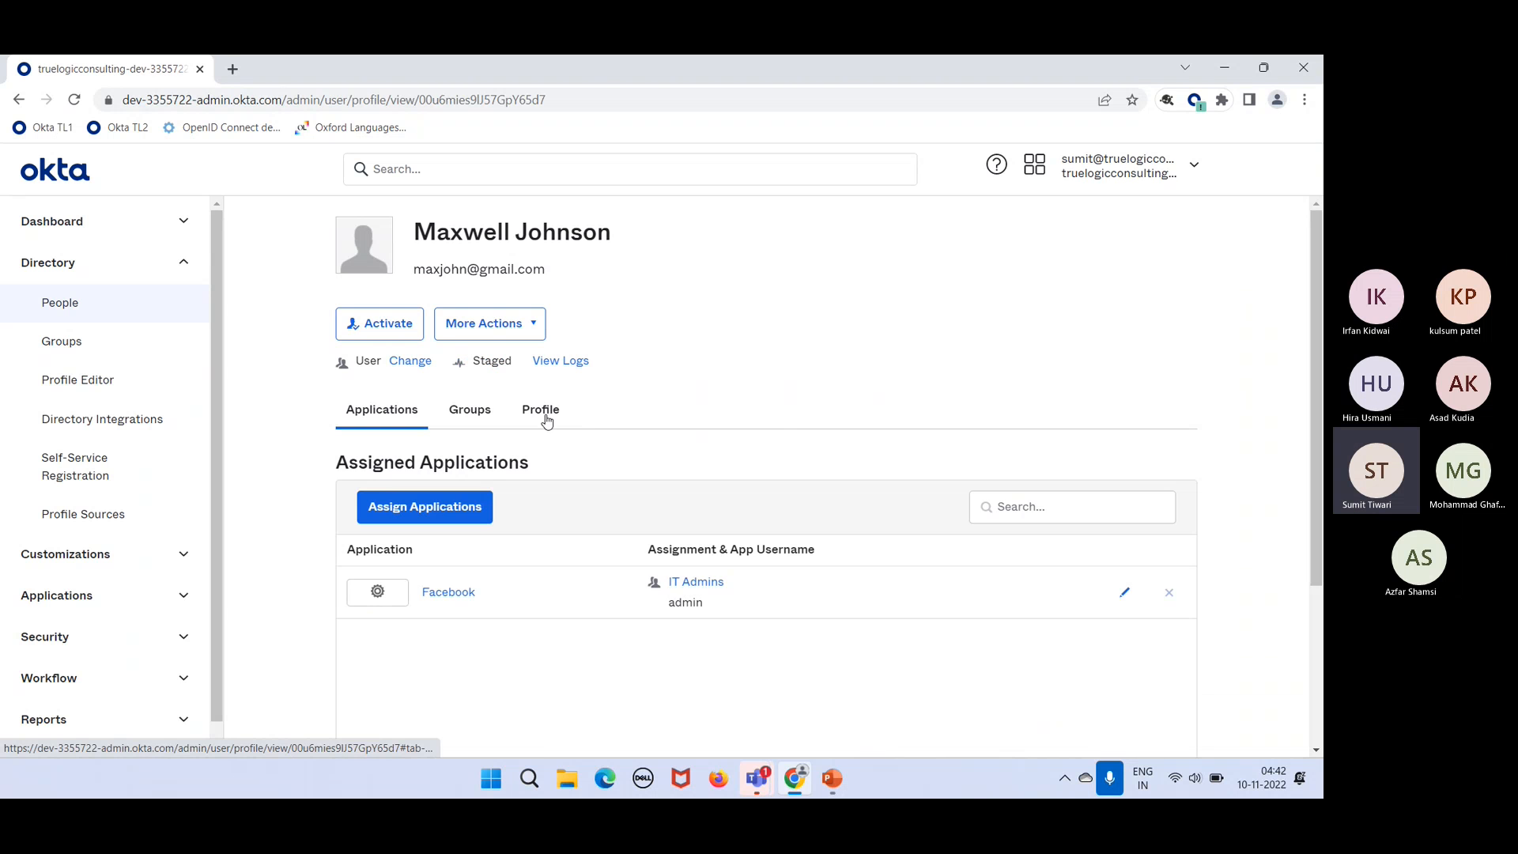
click(545, 416)
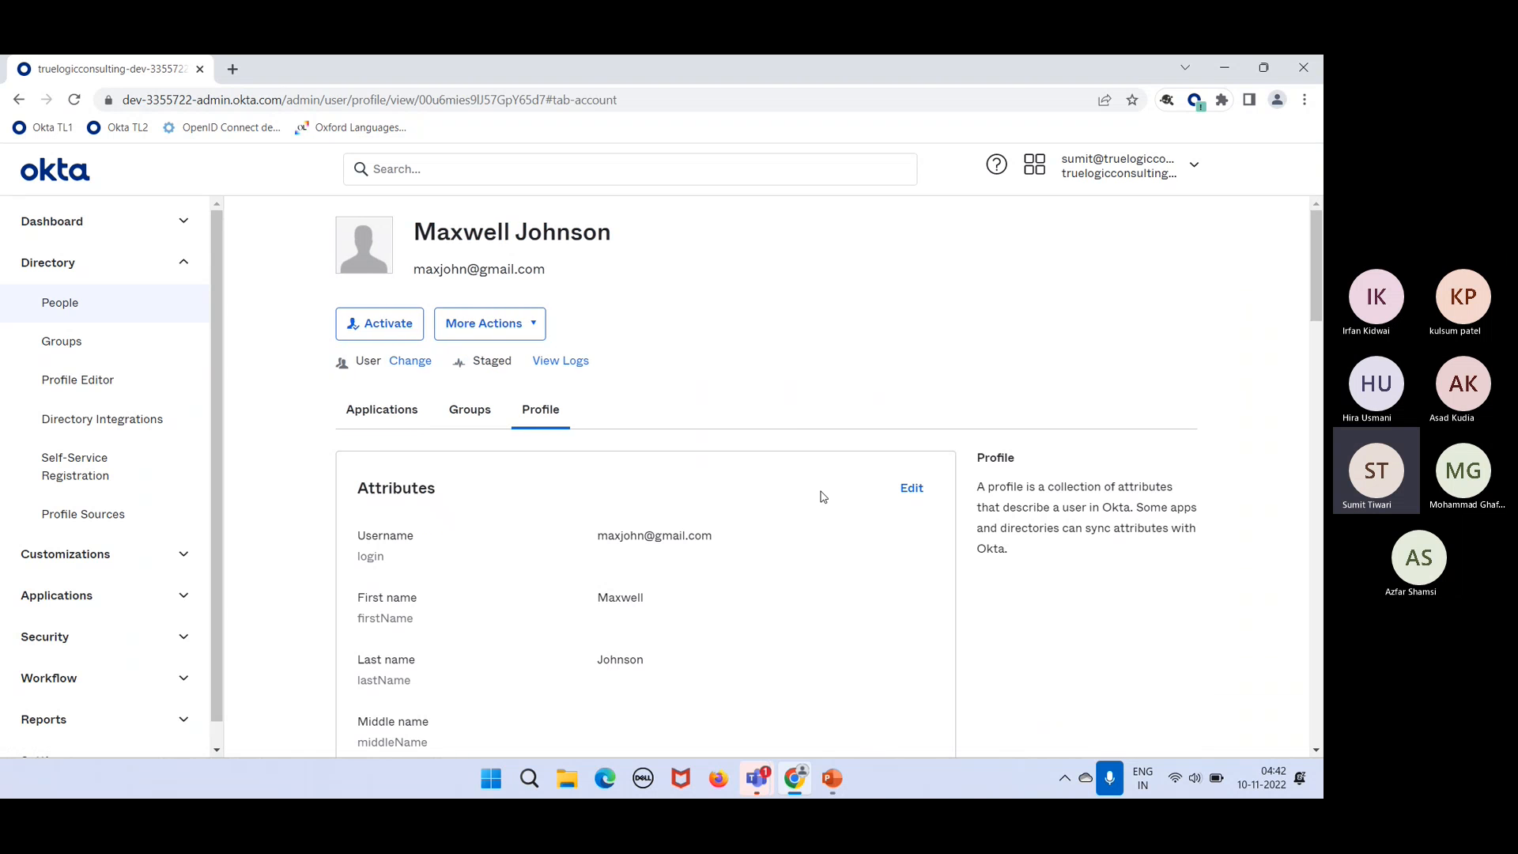
click(910, 490)
scroll(845, 607, down, 6)
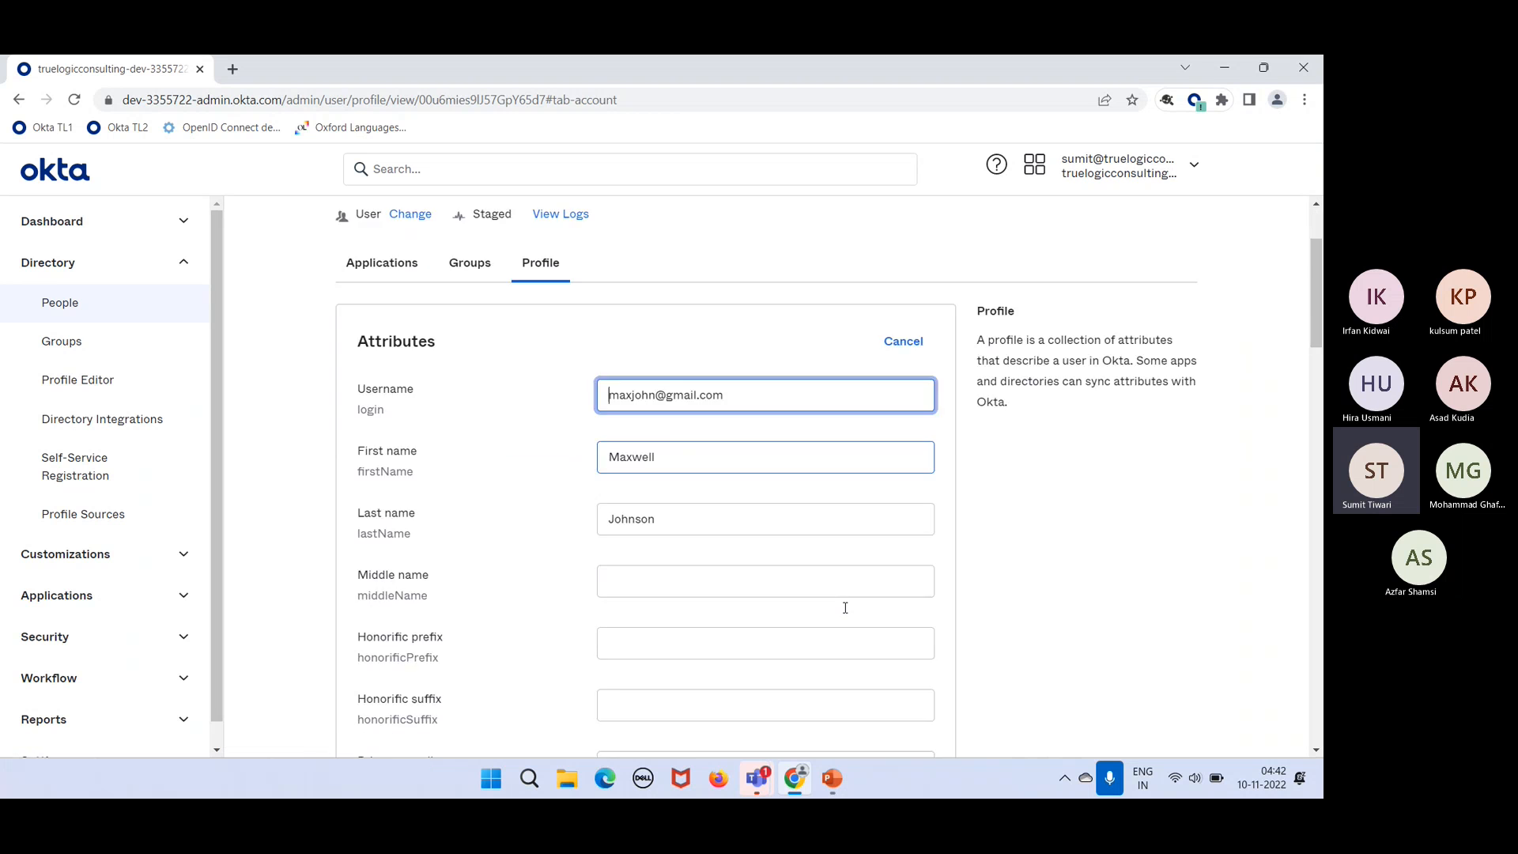
Step: Change the Title from 'IT administrator' to 'IT Admin' and save the profile
click(767, 502)
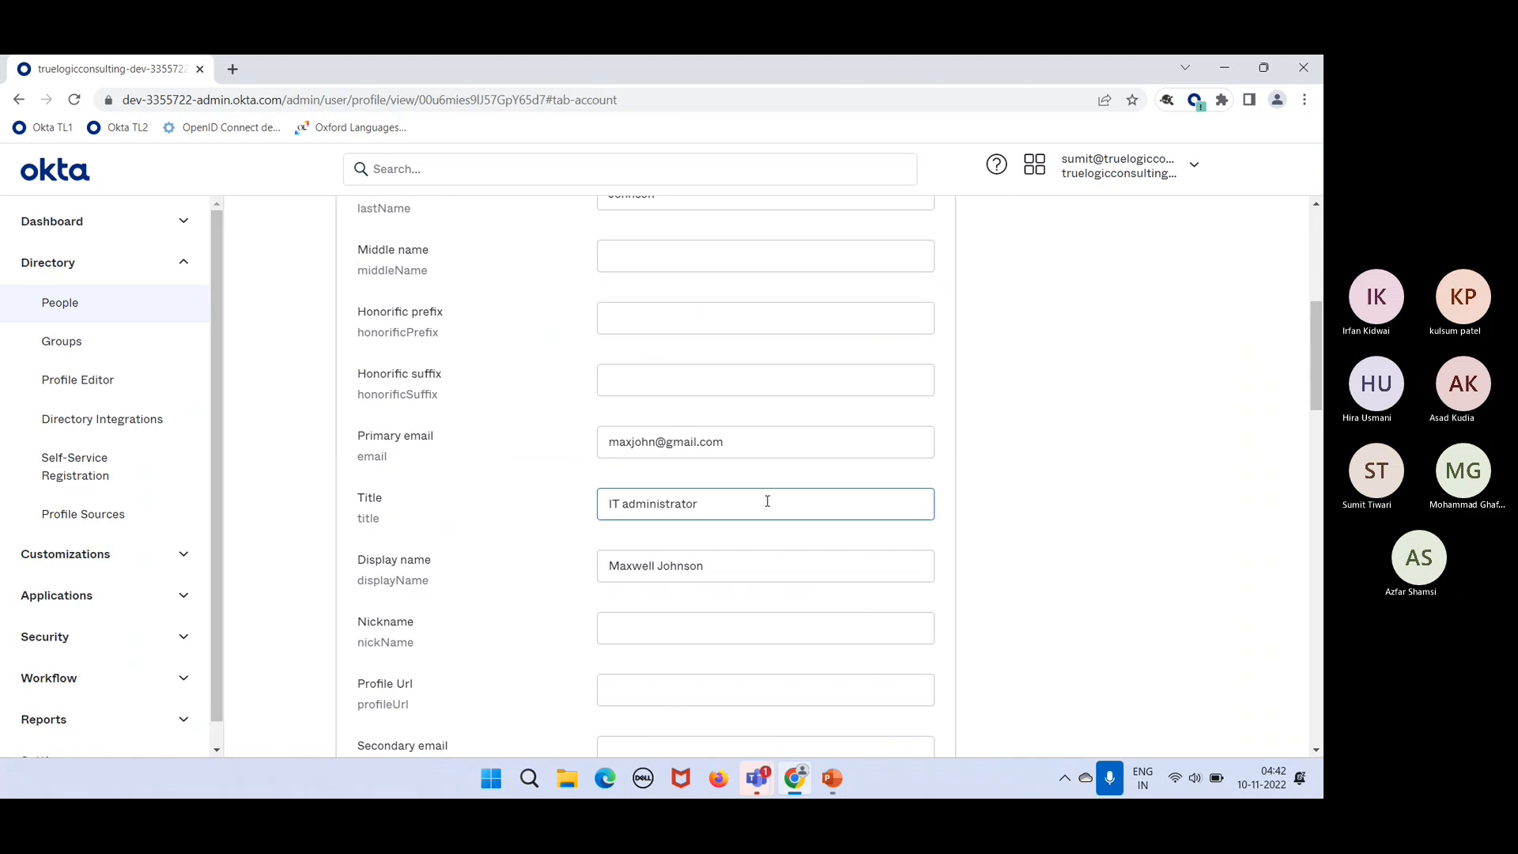
drag(730, 507, 628, 537)
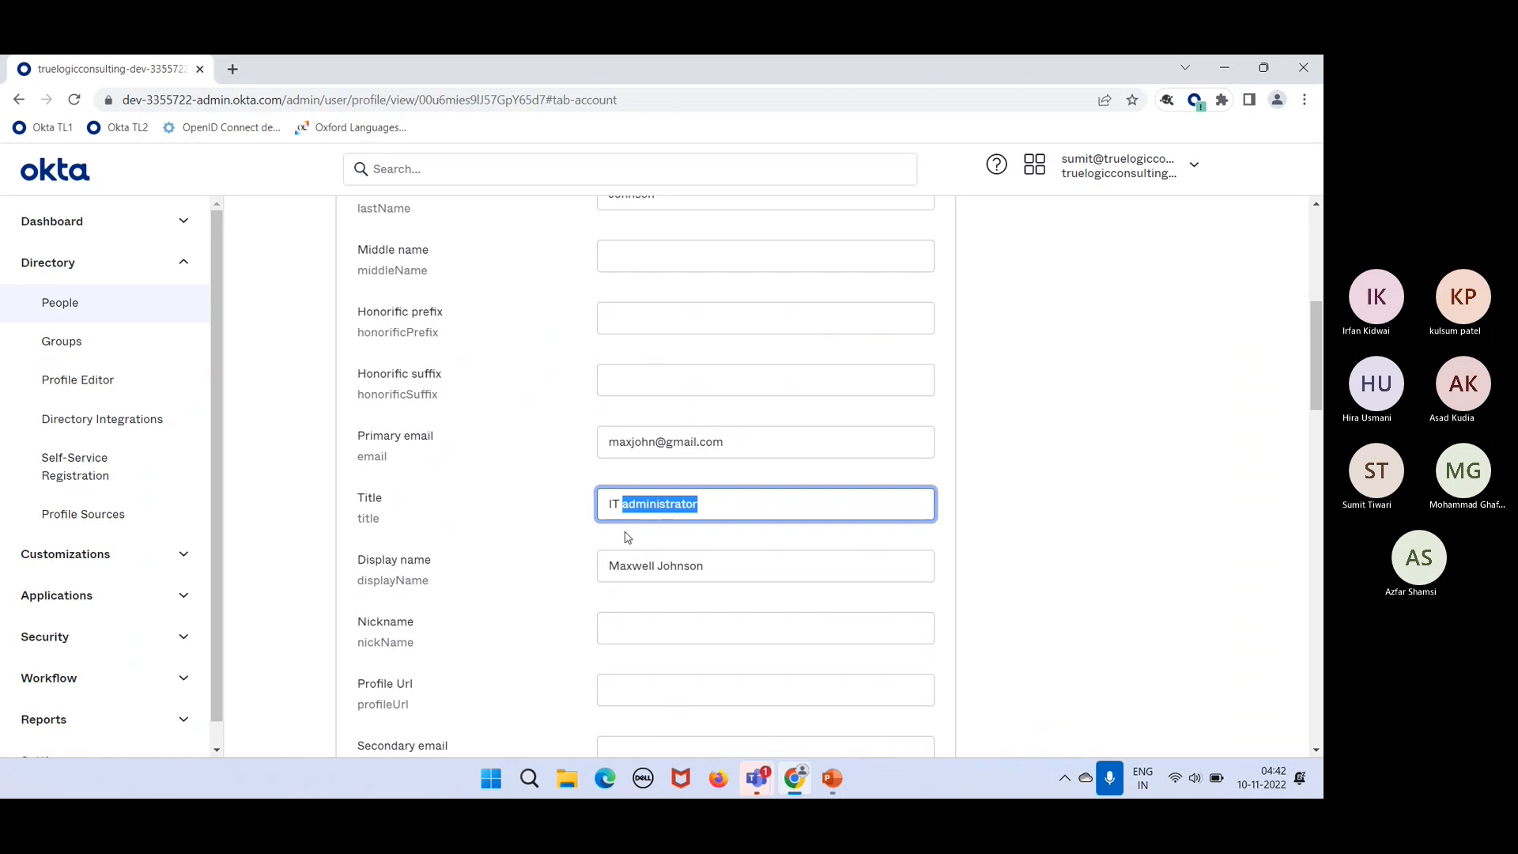
text(Admi)
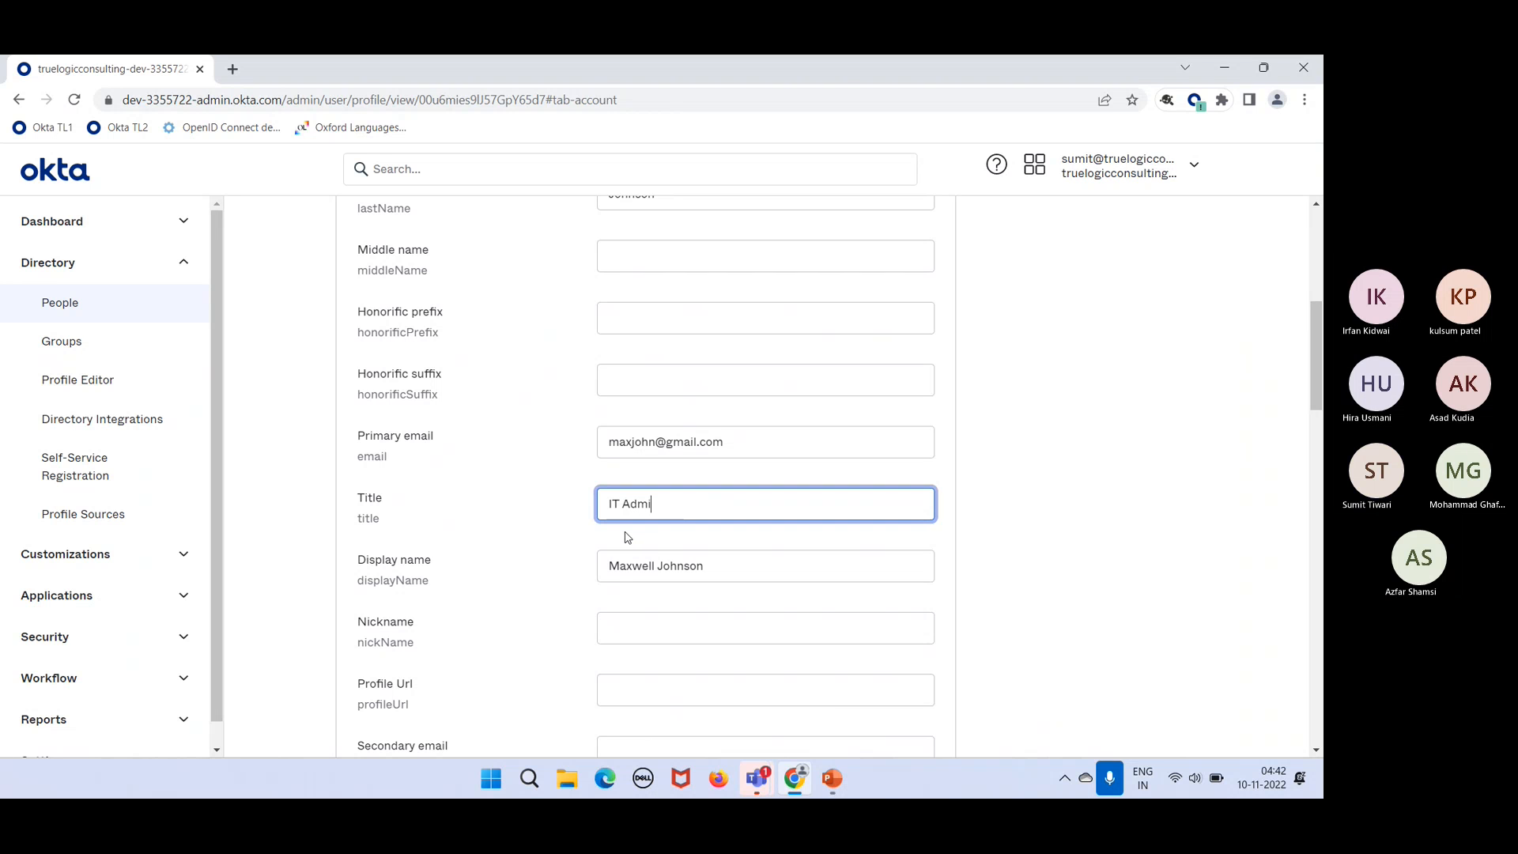
text(n)
scroll(625, 535, down, 10)
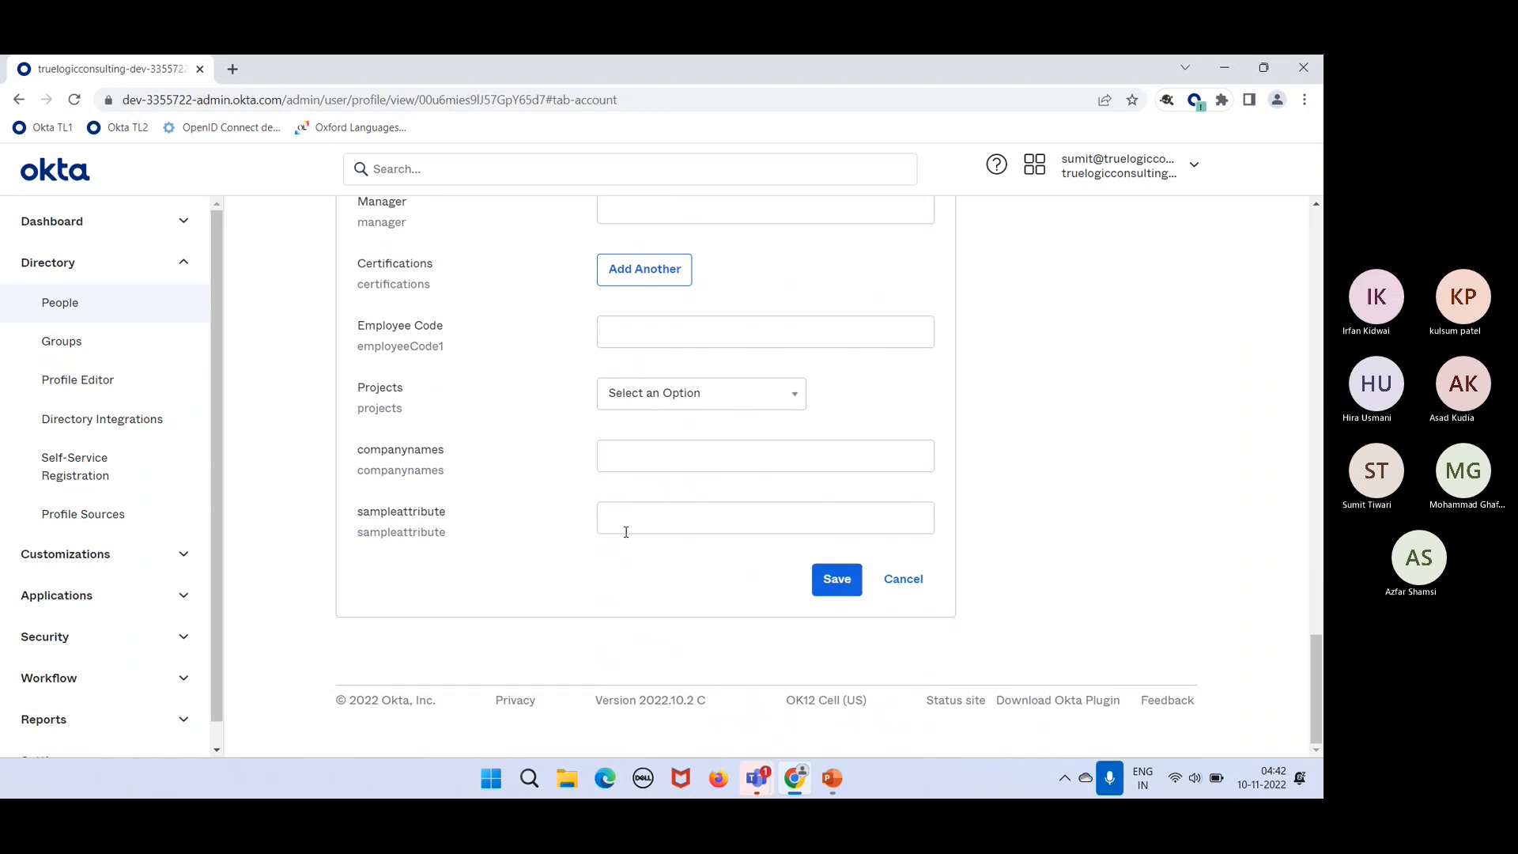
click(857, 586)
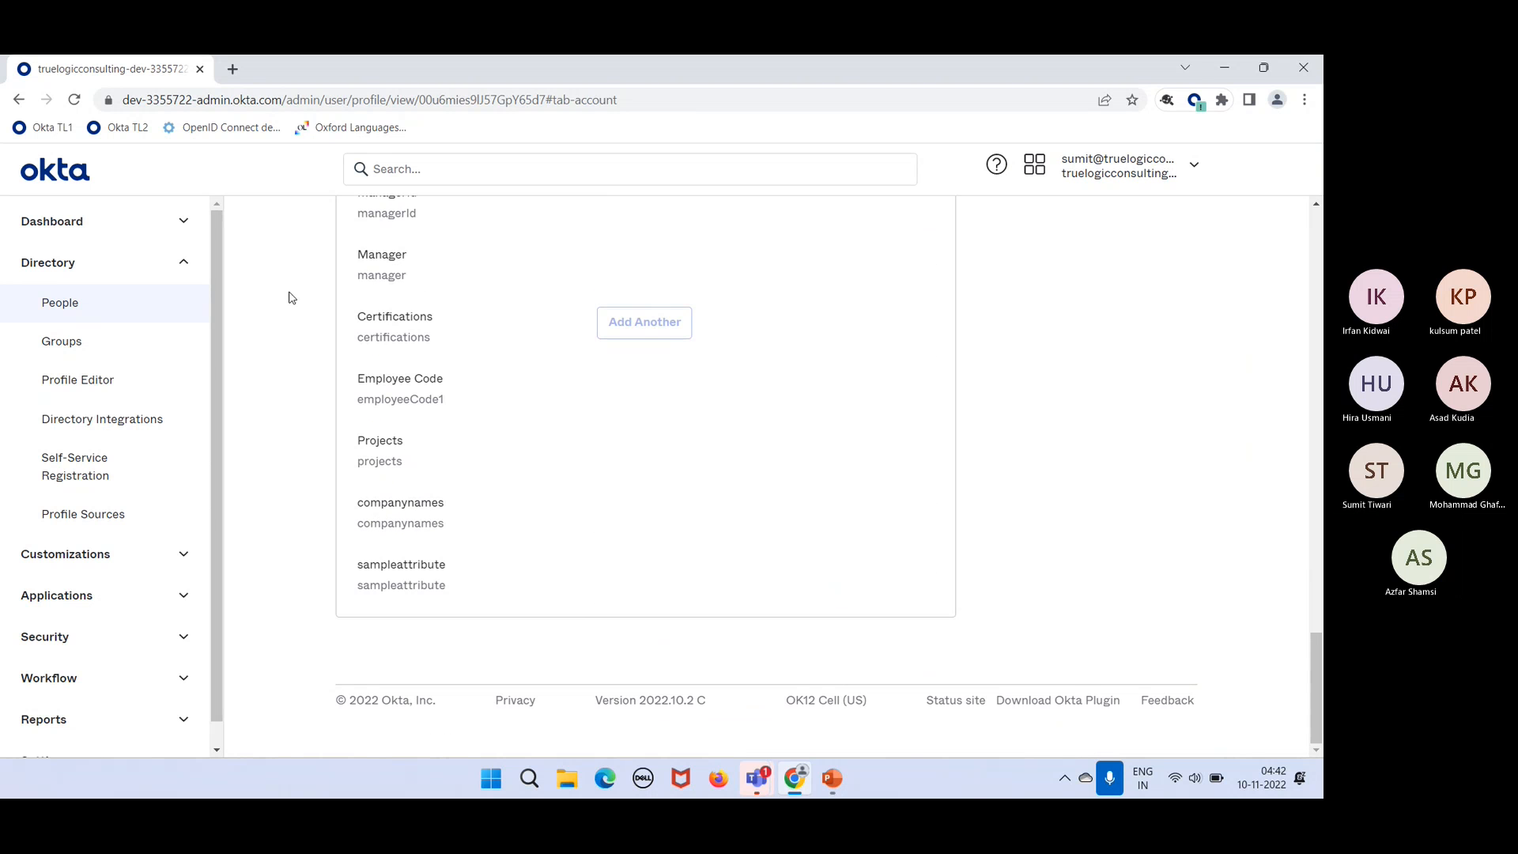
Step: Open the IT Admins group and scroll to its five members, including the rule-added one
click(150, 351)
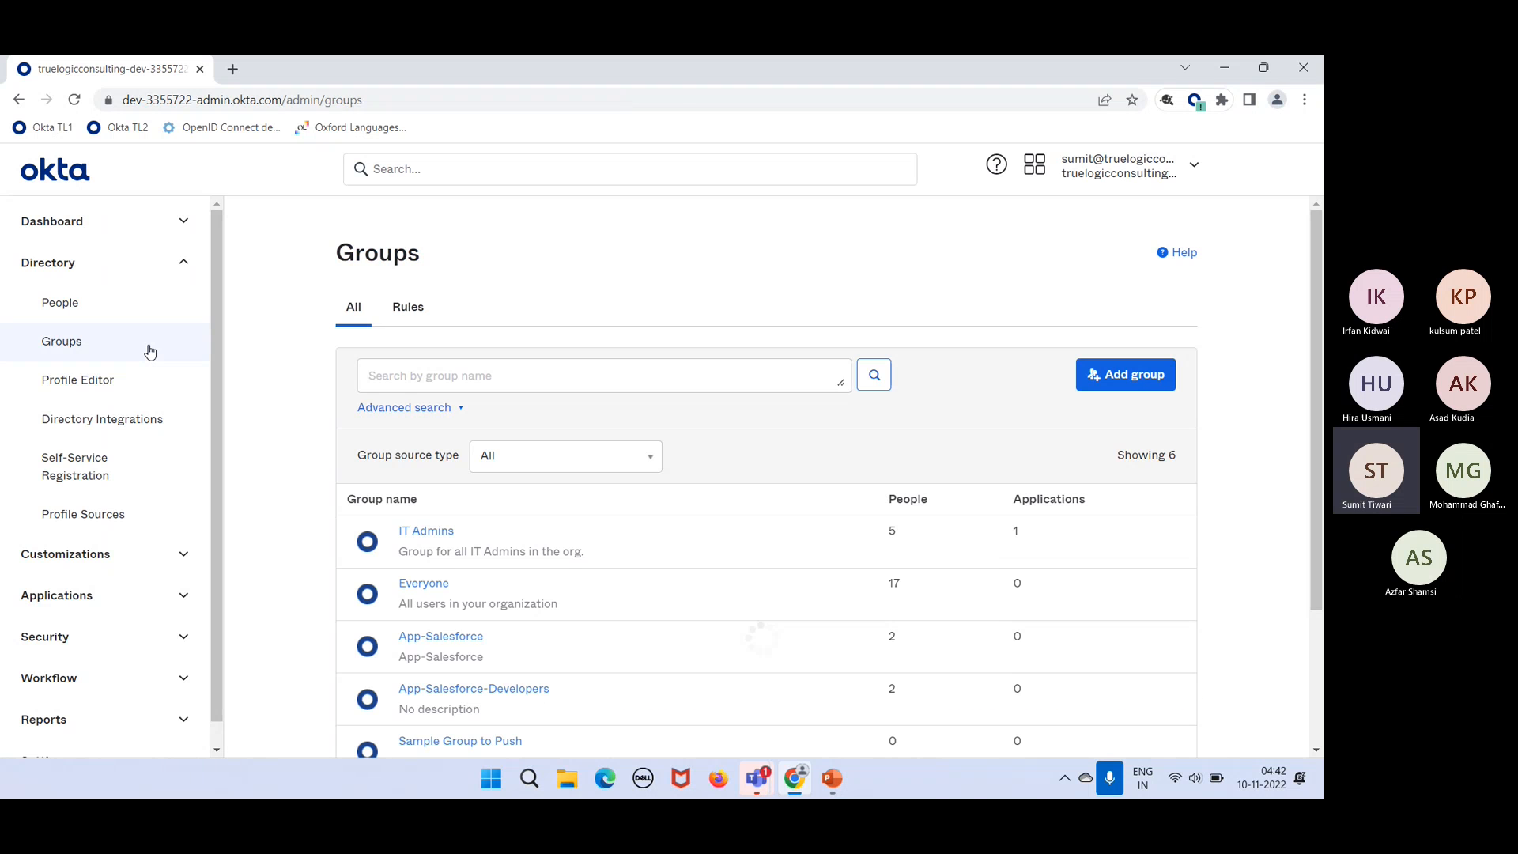
click(417, 539)
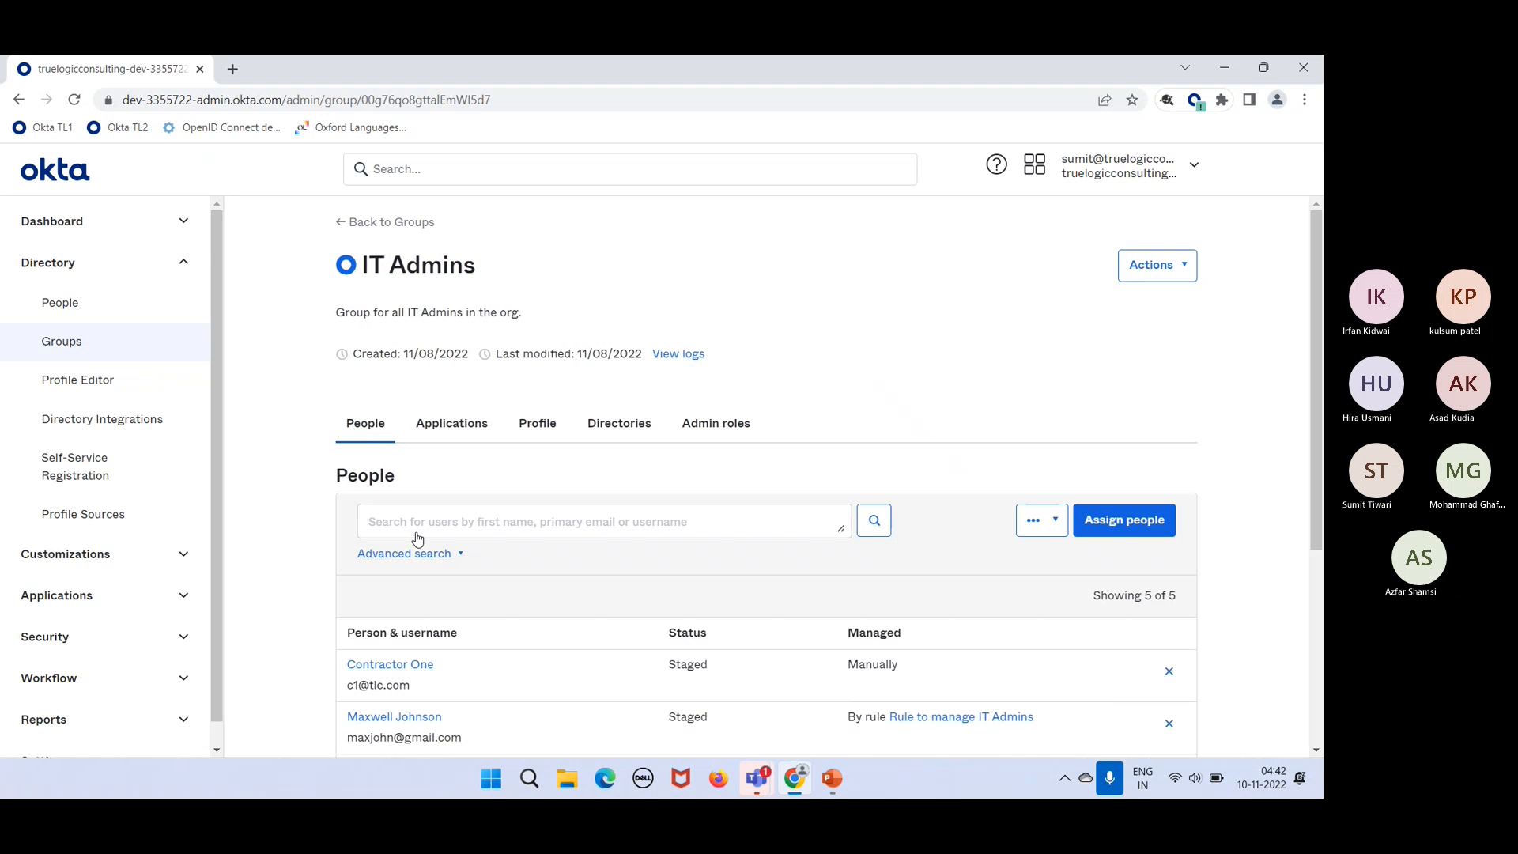
scroll(571, 679, down, 4)
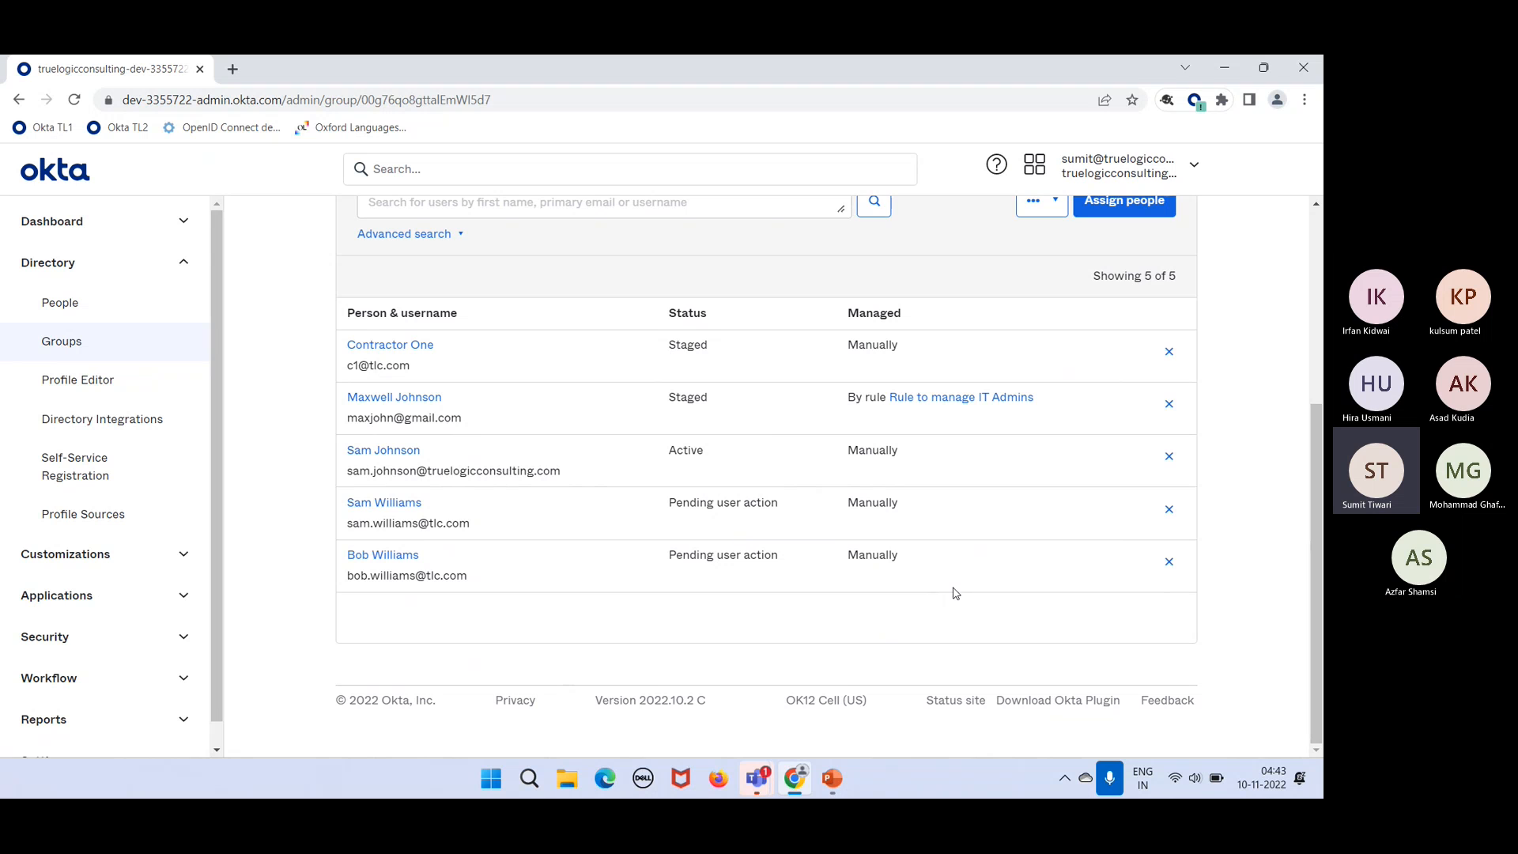
Step: Remove the four manually managed members from IT Admins, then reload the group page
click(1170, 563)
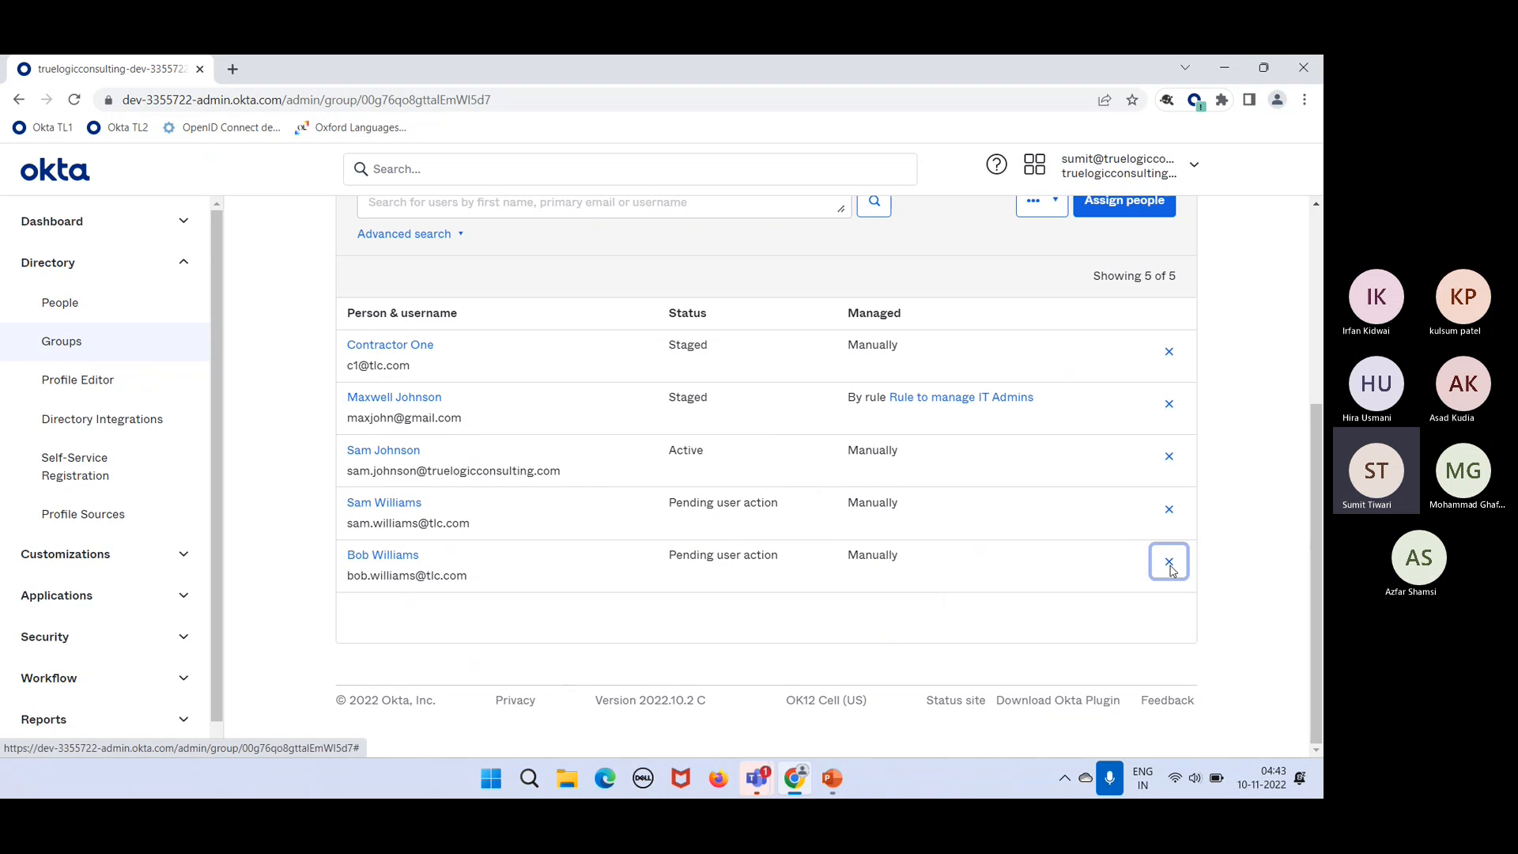
click(1169, 520)
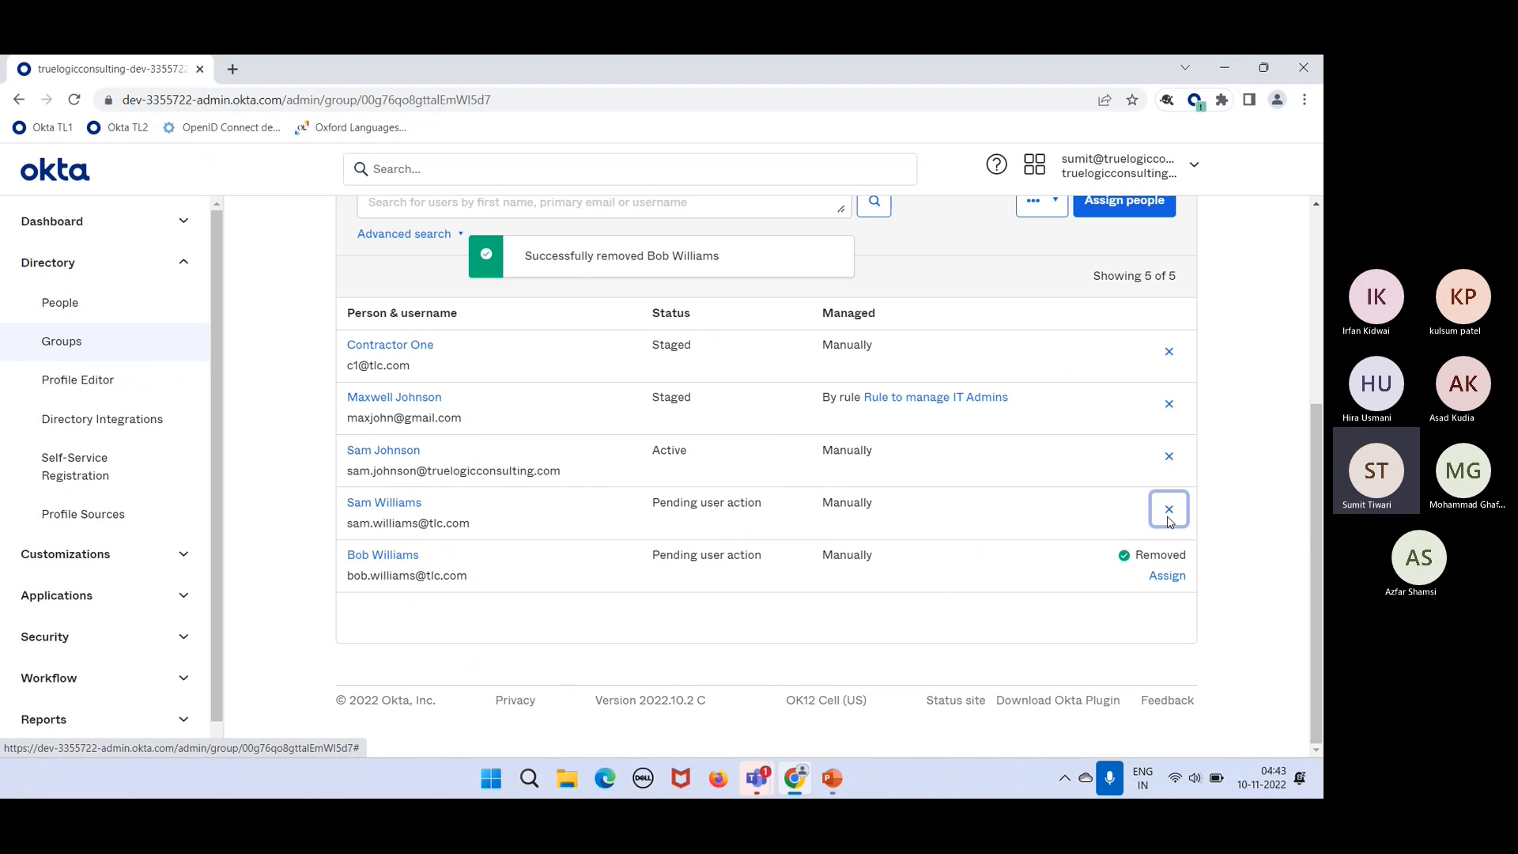
click(1174, 470)
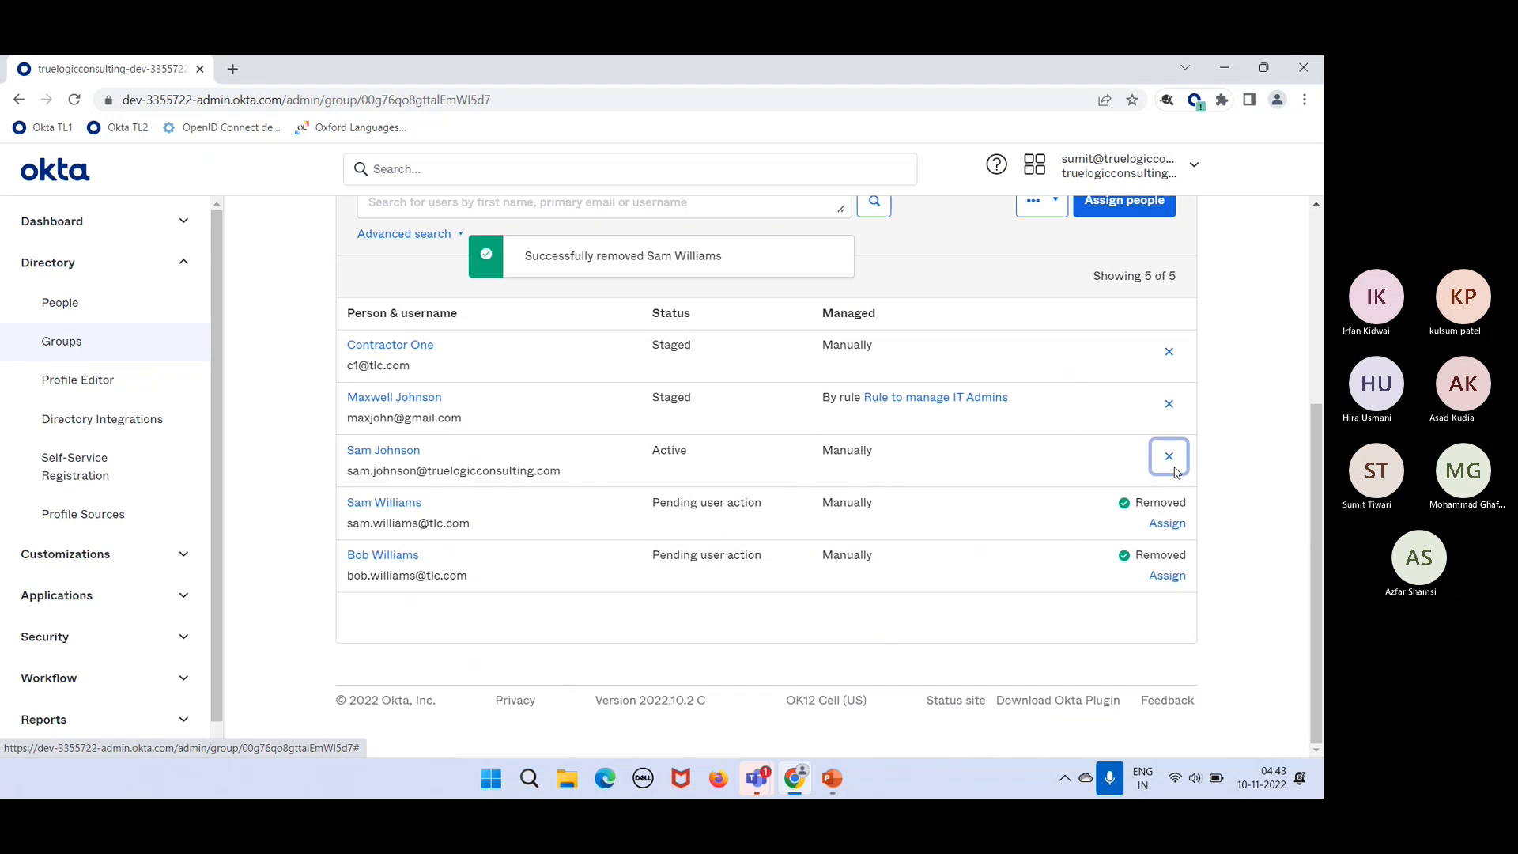
click(1169, 353)
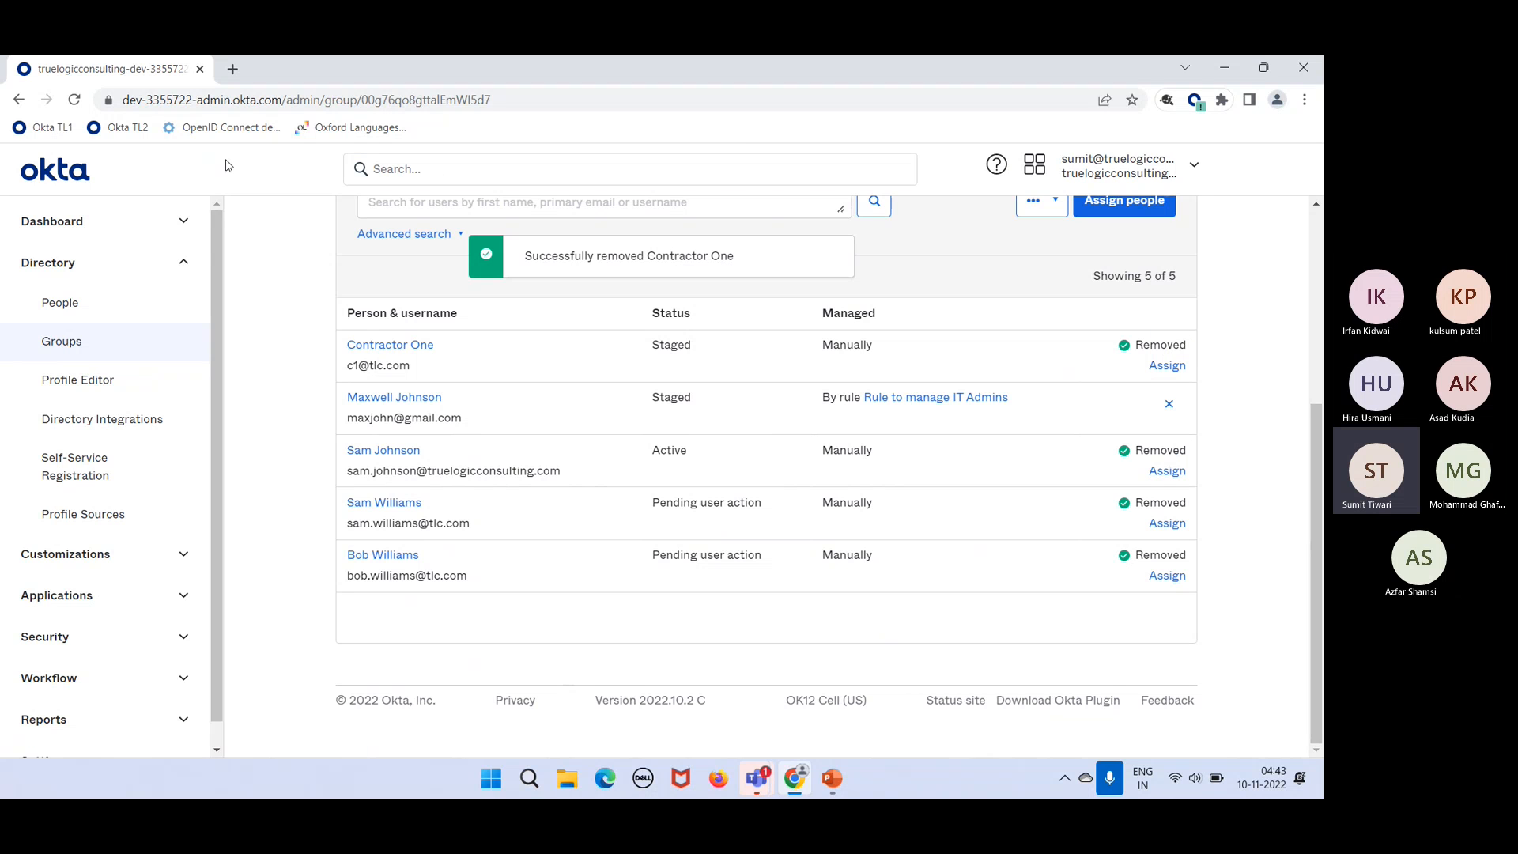
click(76, 98)
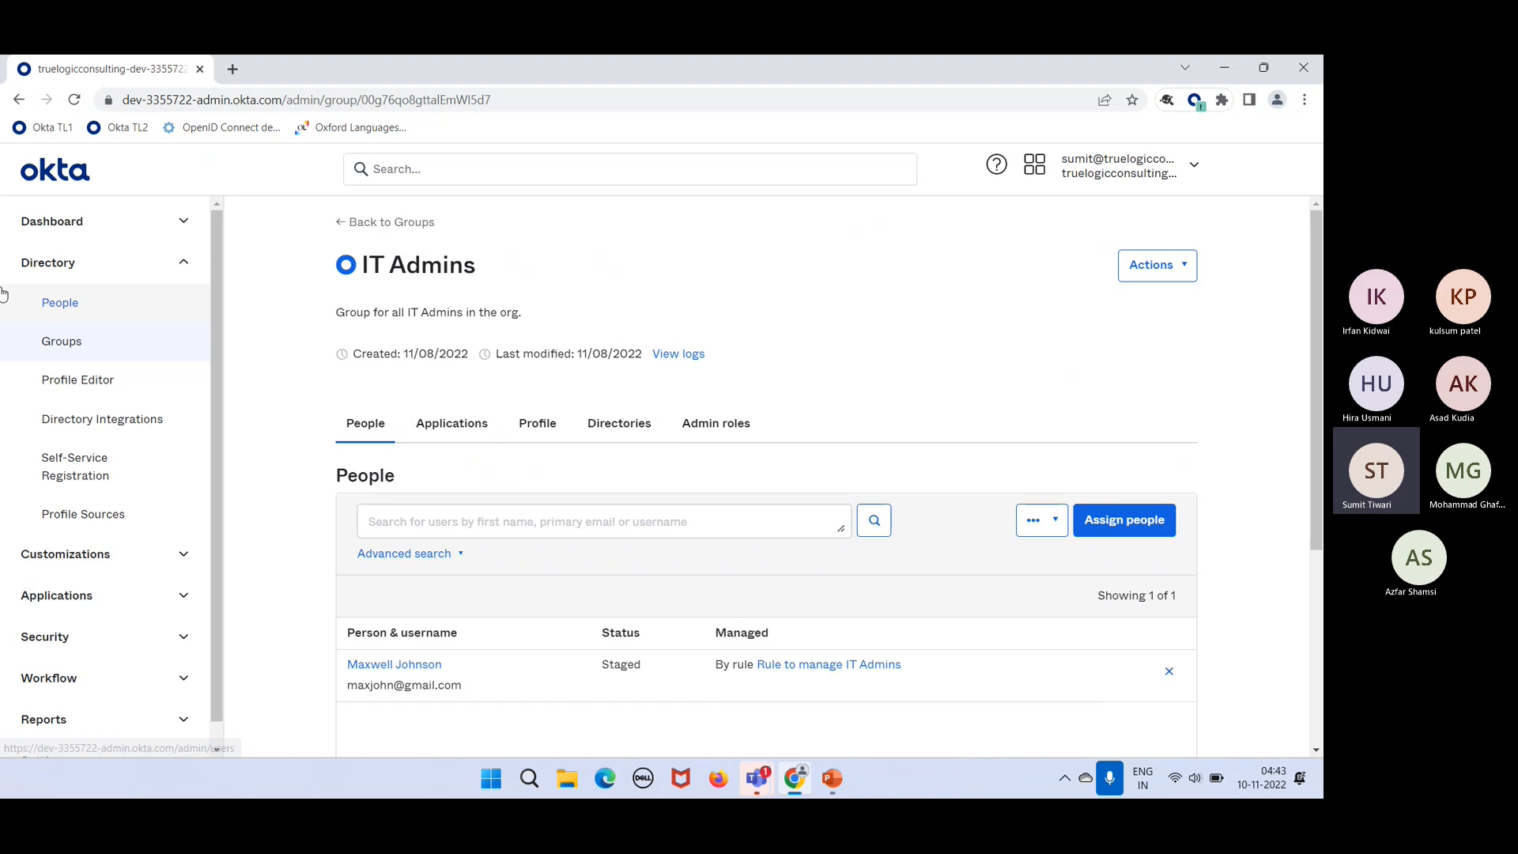
Step: Open the fifth listed user's Profile tab from the People list
click(93, 303)
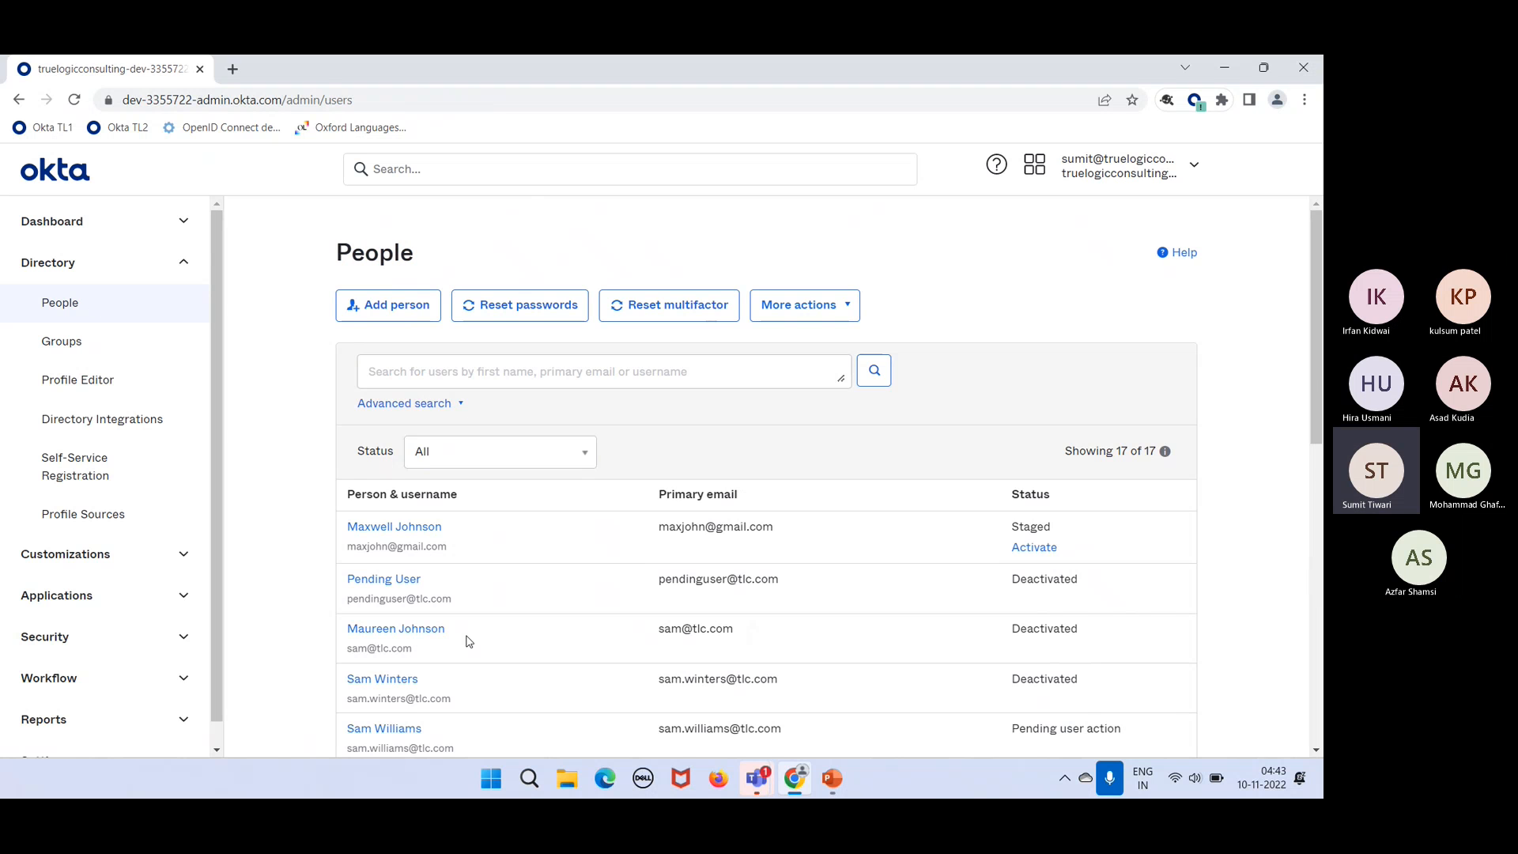
scroll(459, 637, down, 1)
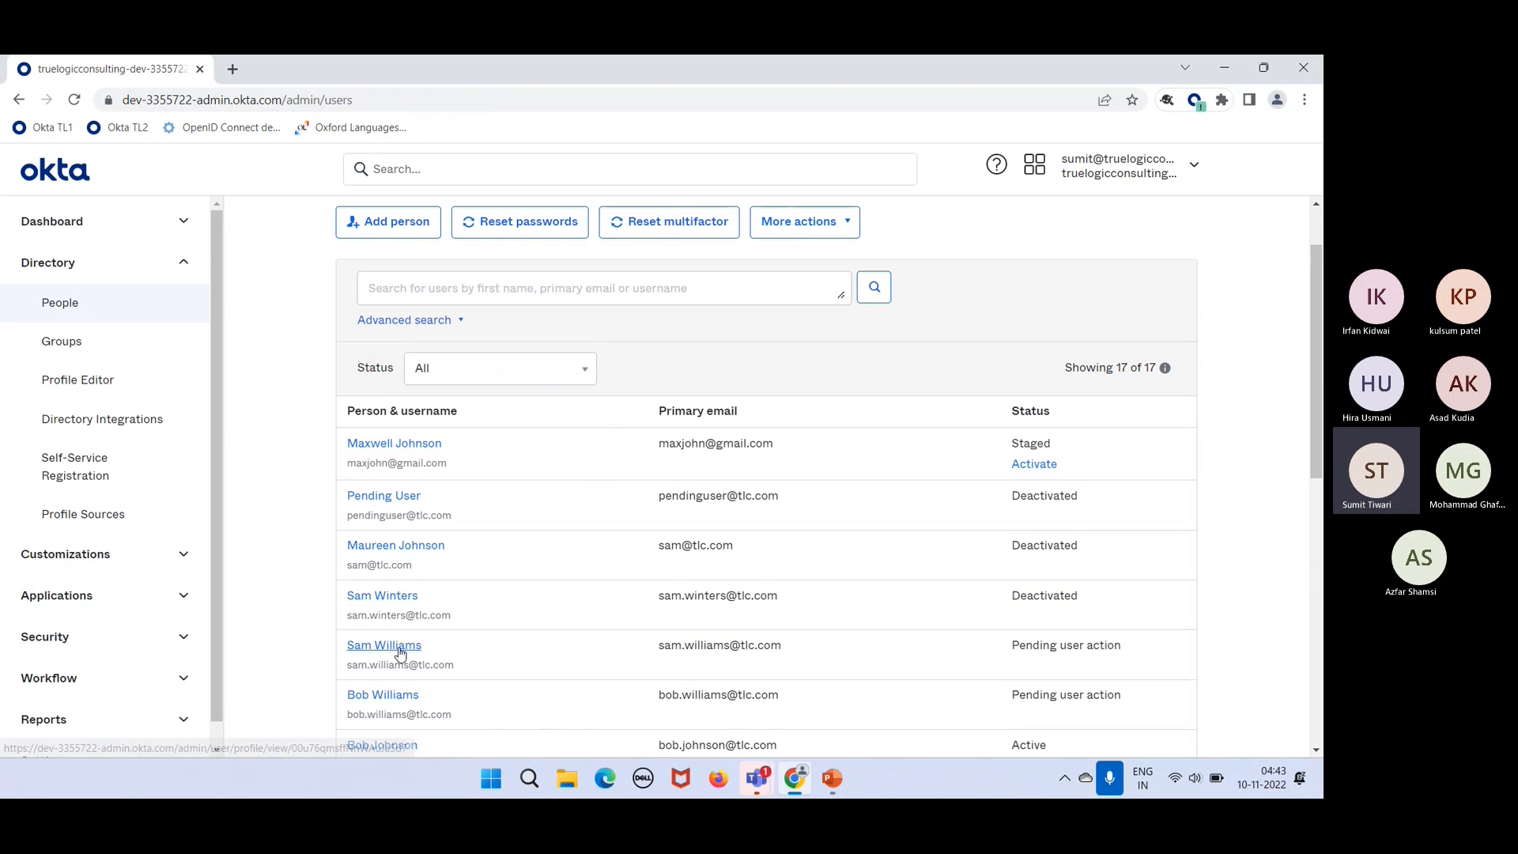
click(412, 648)
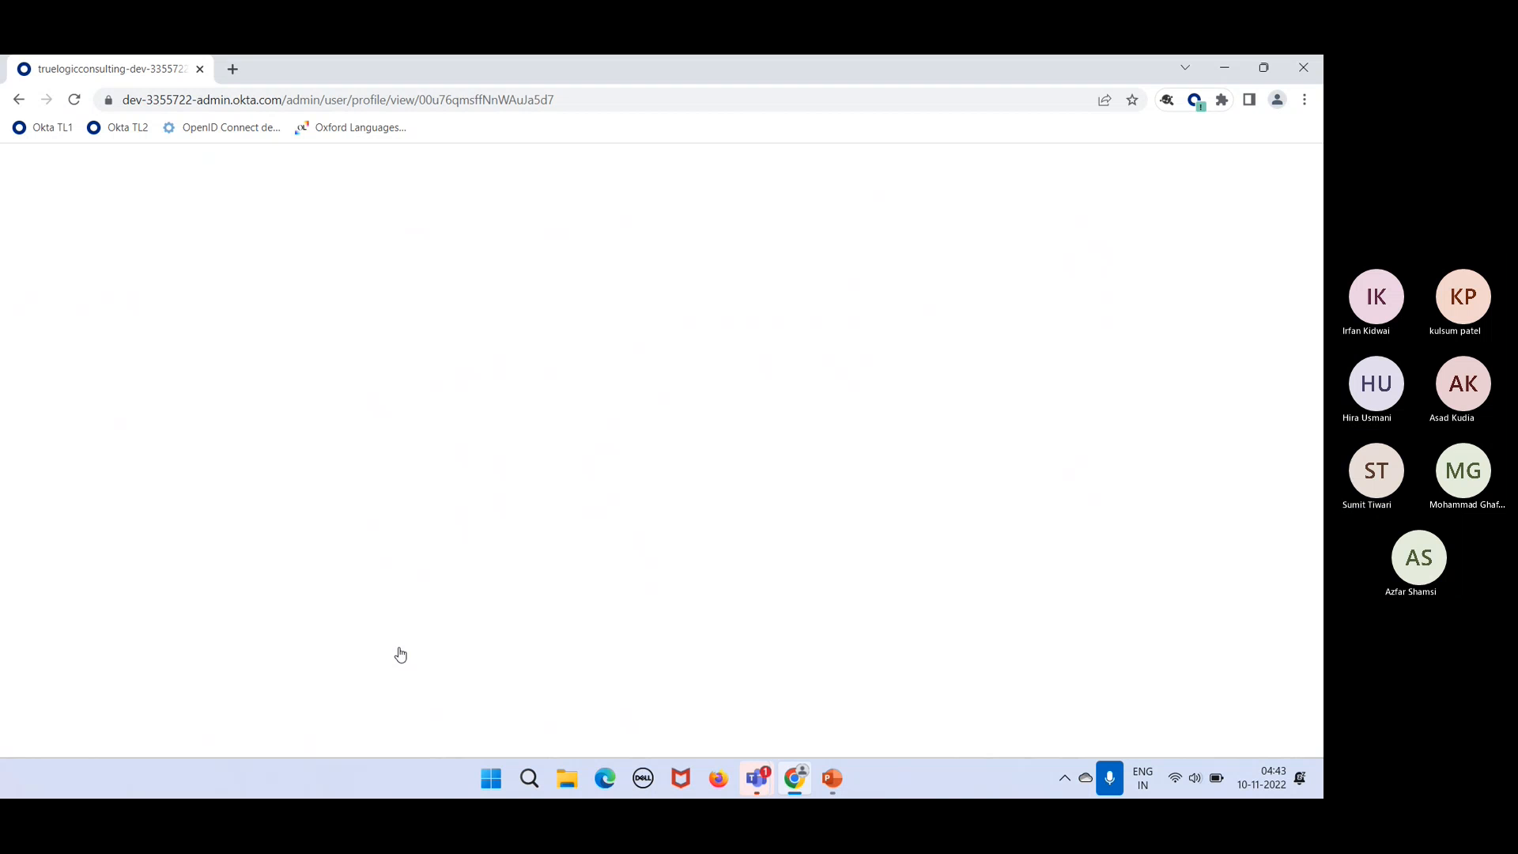
click(536, 412)
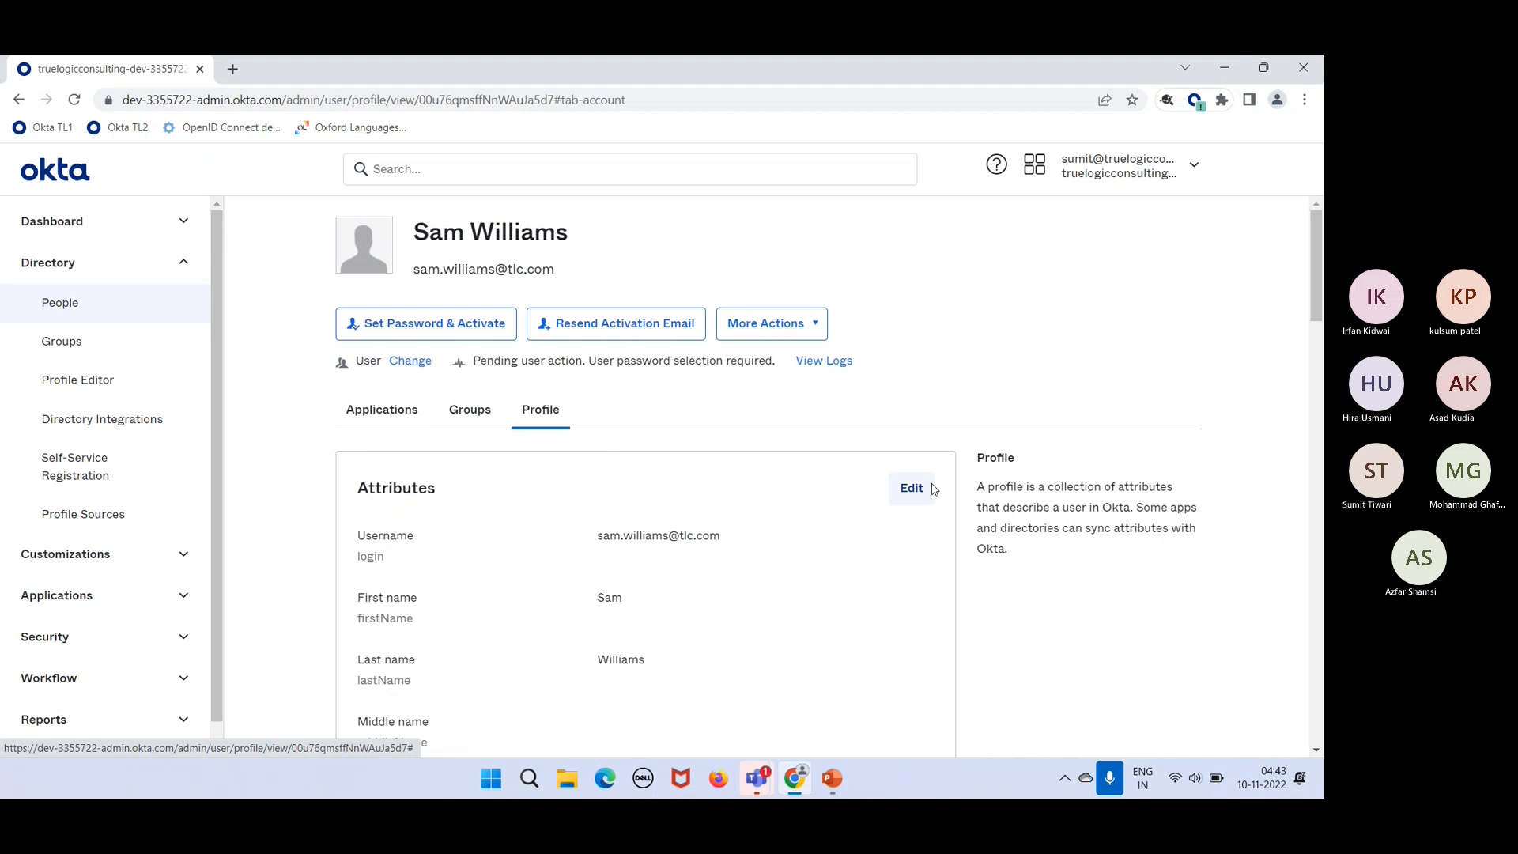
Step: Edit the profile, change the Title from IT Manager to IT Admin, and save it
click(925, 488)
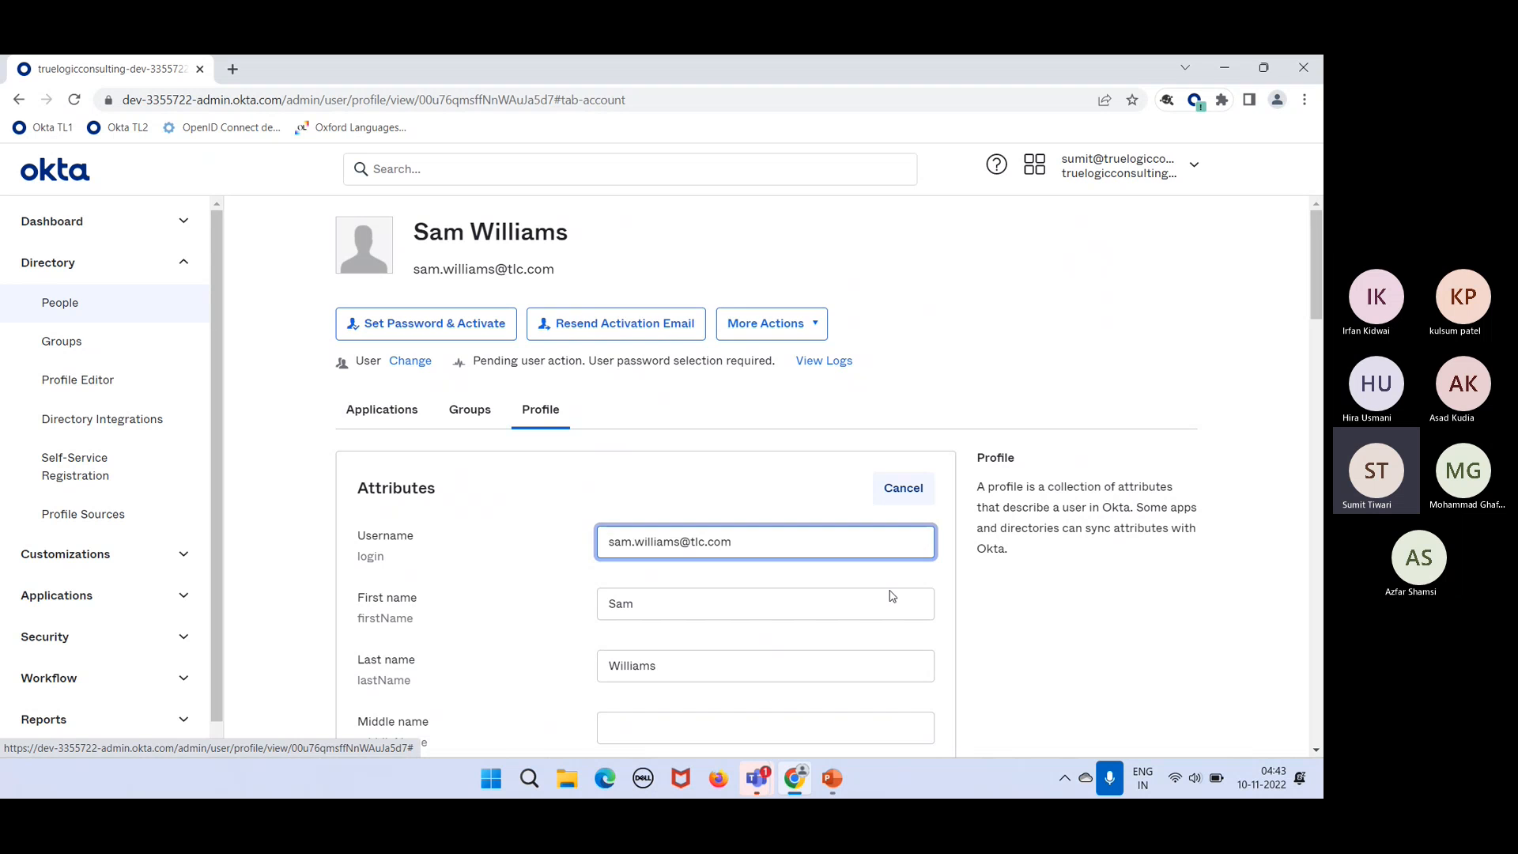
scroll(889, 593, down, 3)
scroll(890, 591, down, 1)
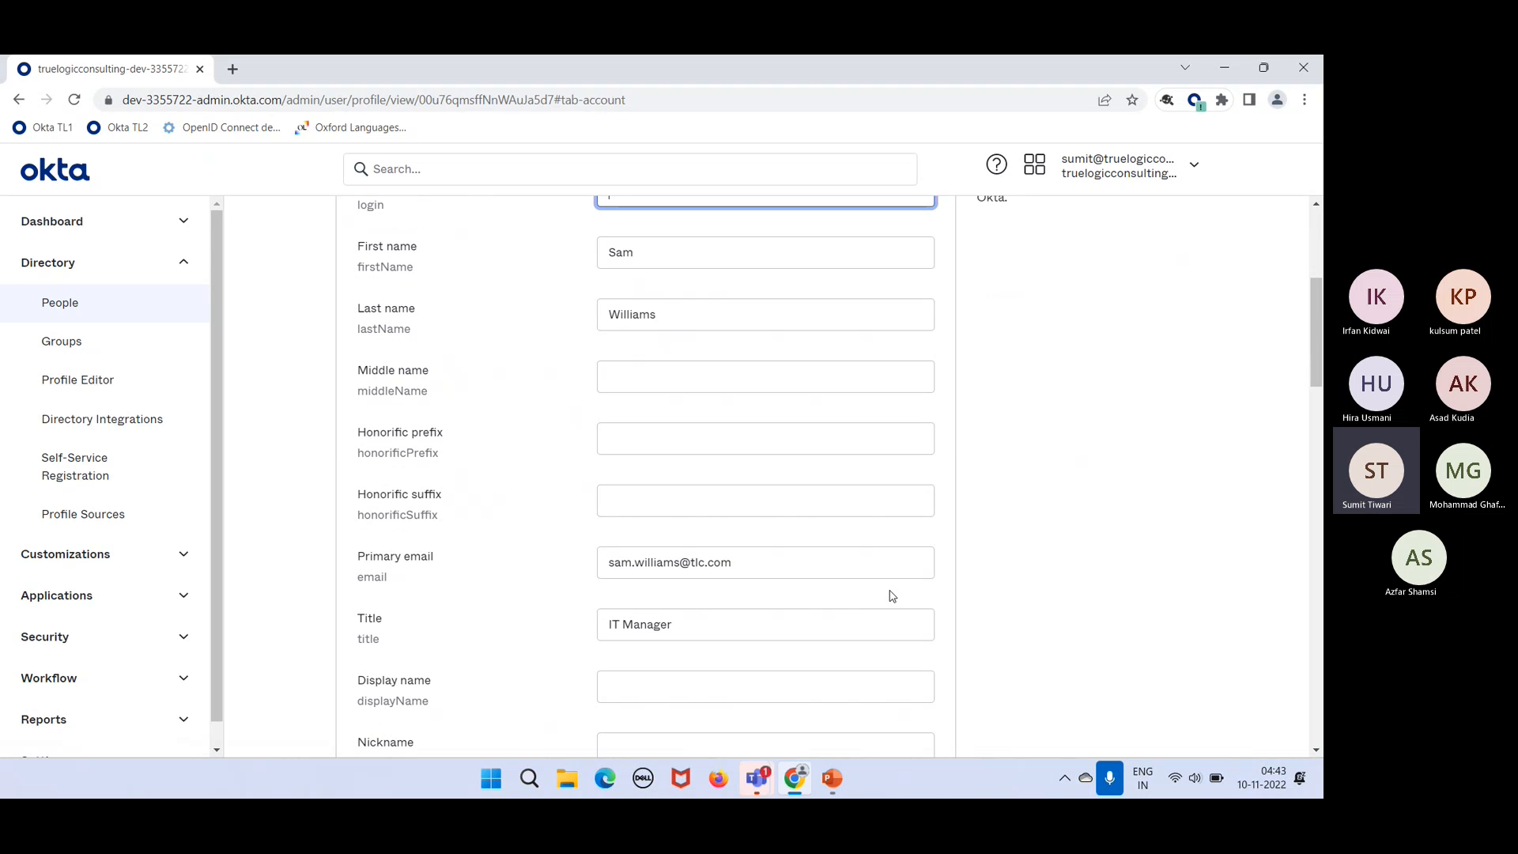
click(748, 625)
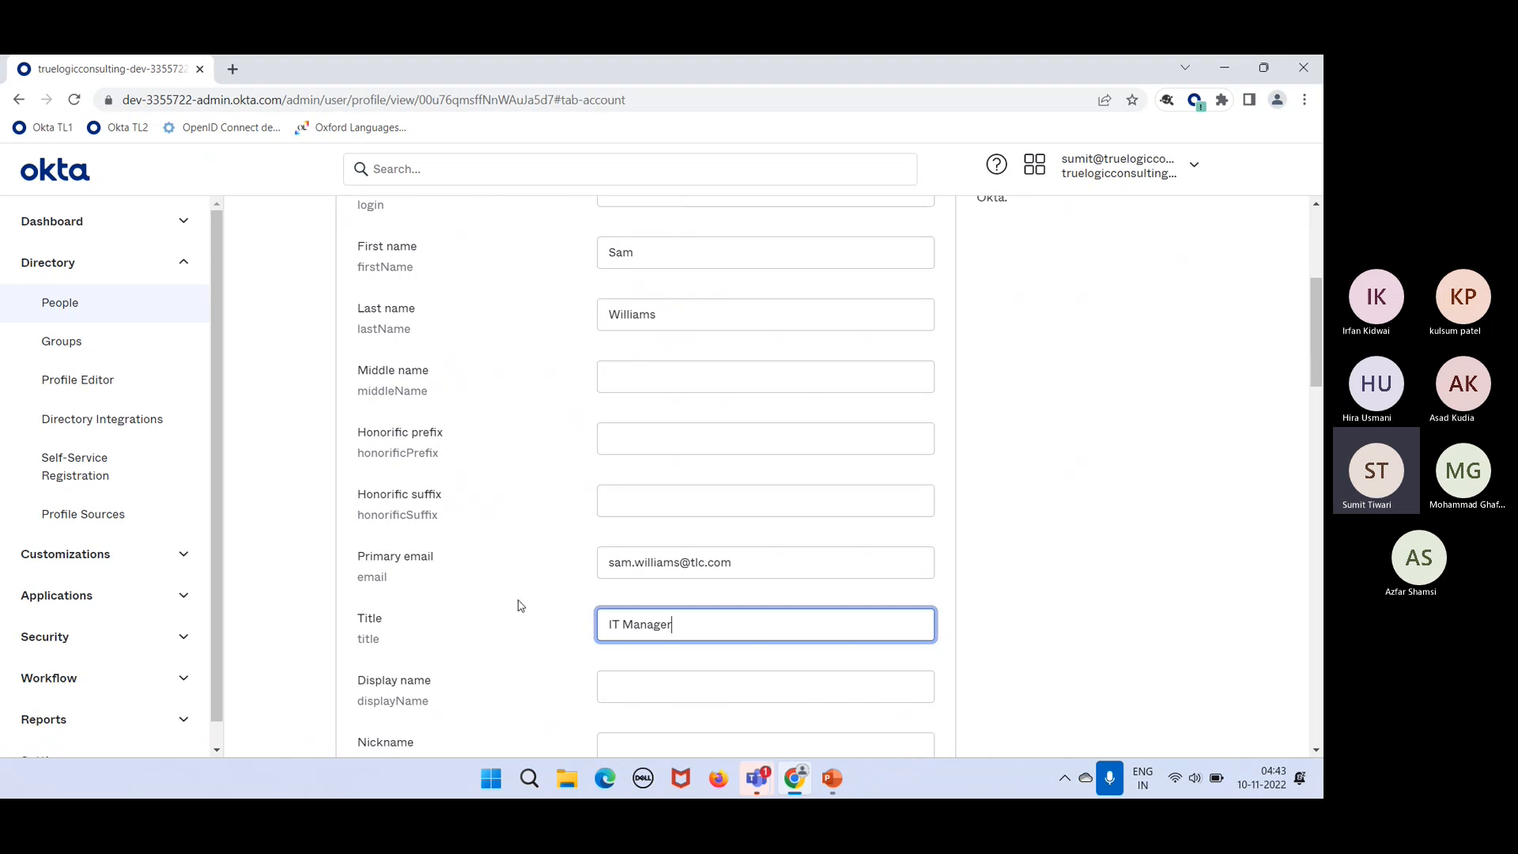
double_click(637, 619)
text(Admin)
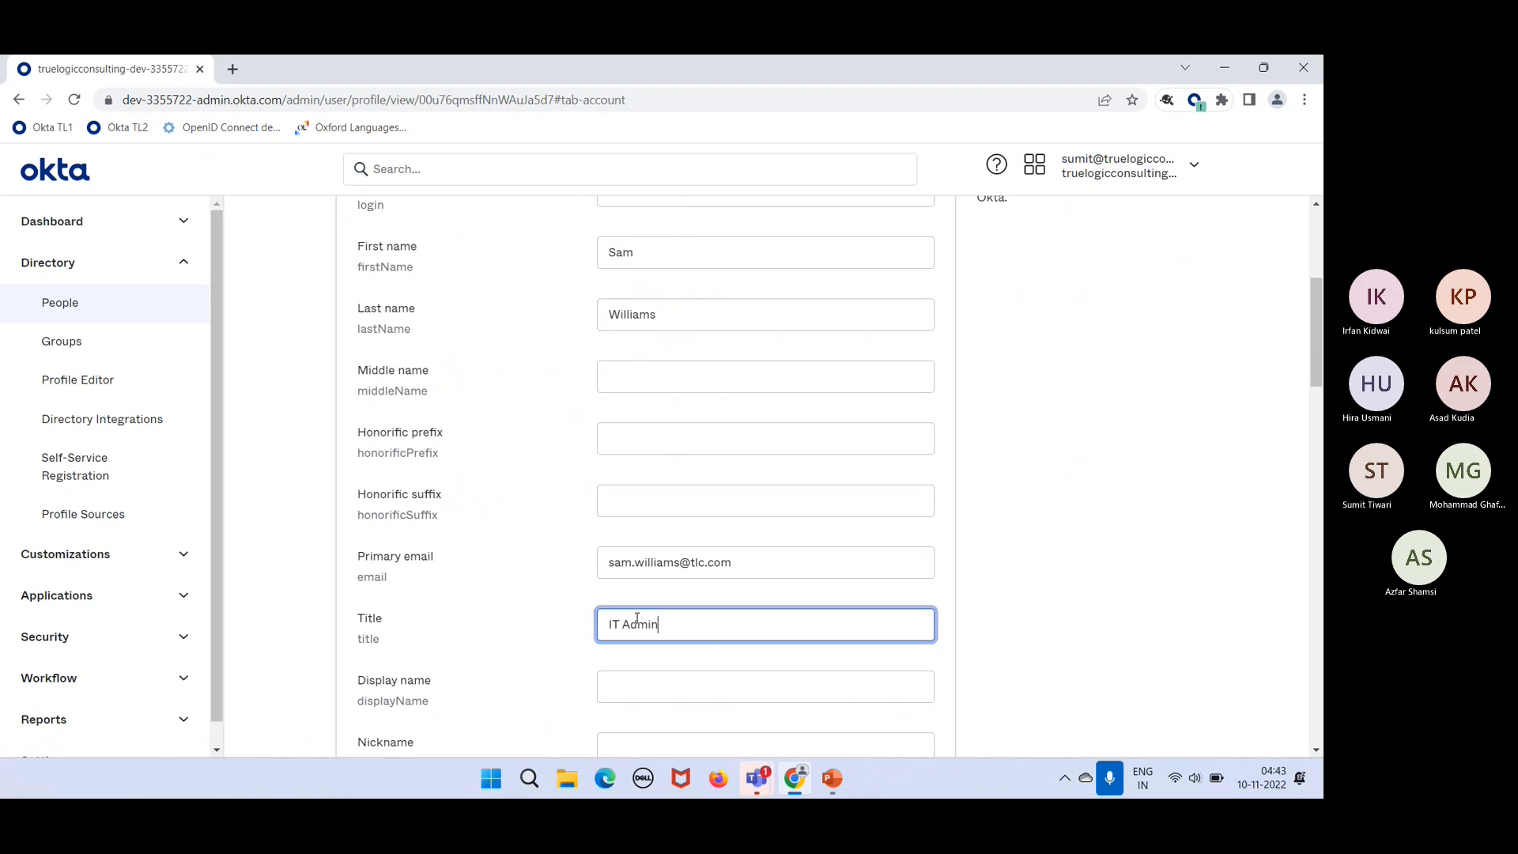
scroll(637, 619, down, 20)
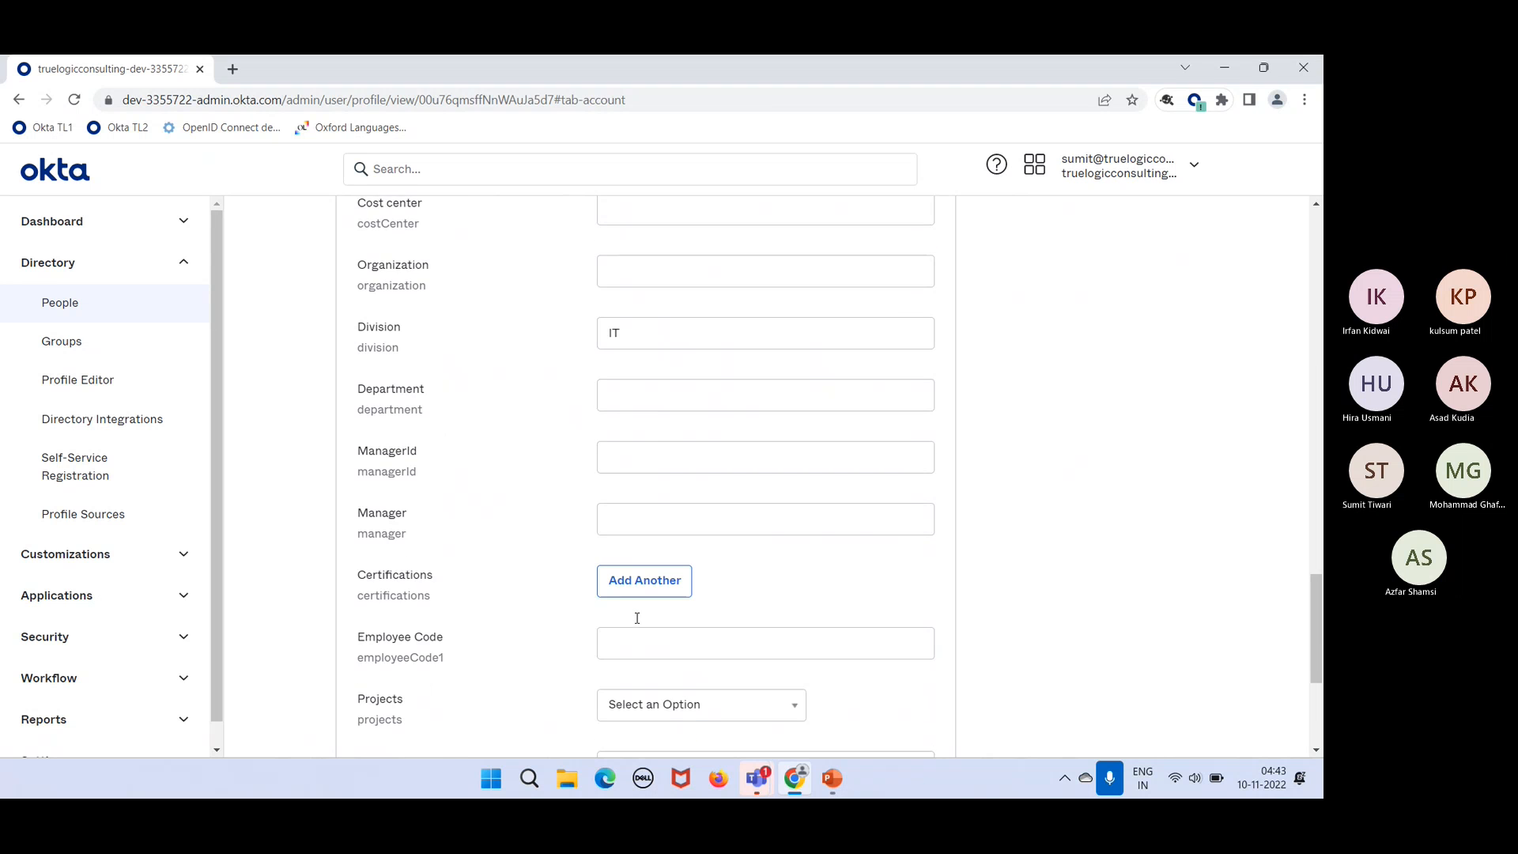
scroll(638, 619, down, 2)
click(841, 585)
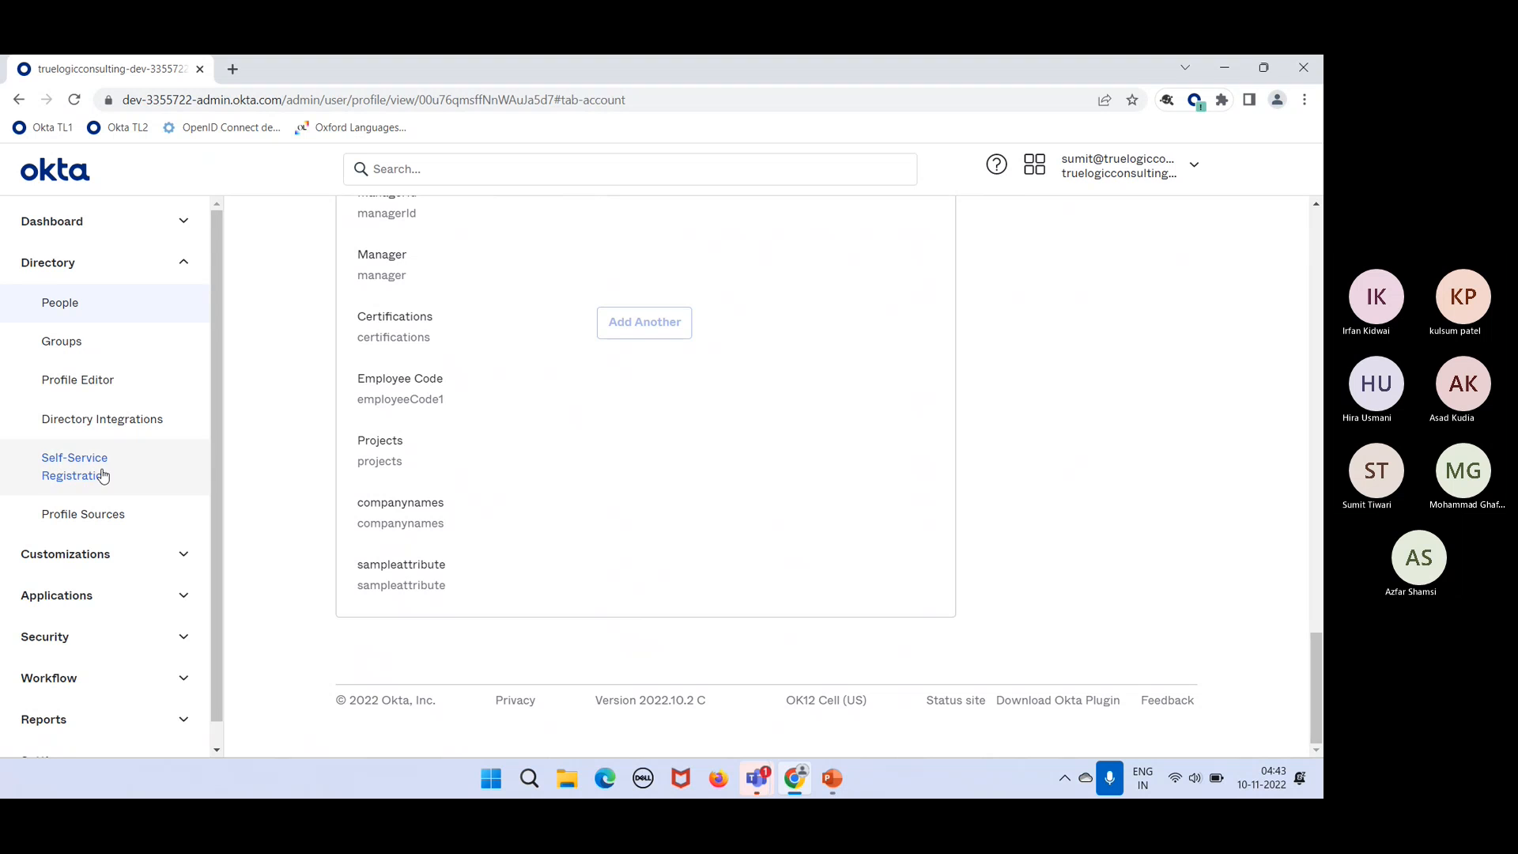
Step: From the People list, show the deactivated user's profile attributes
click(71, 310)
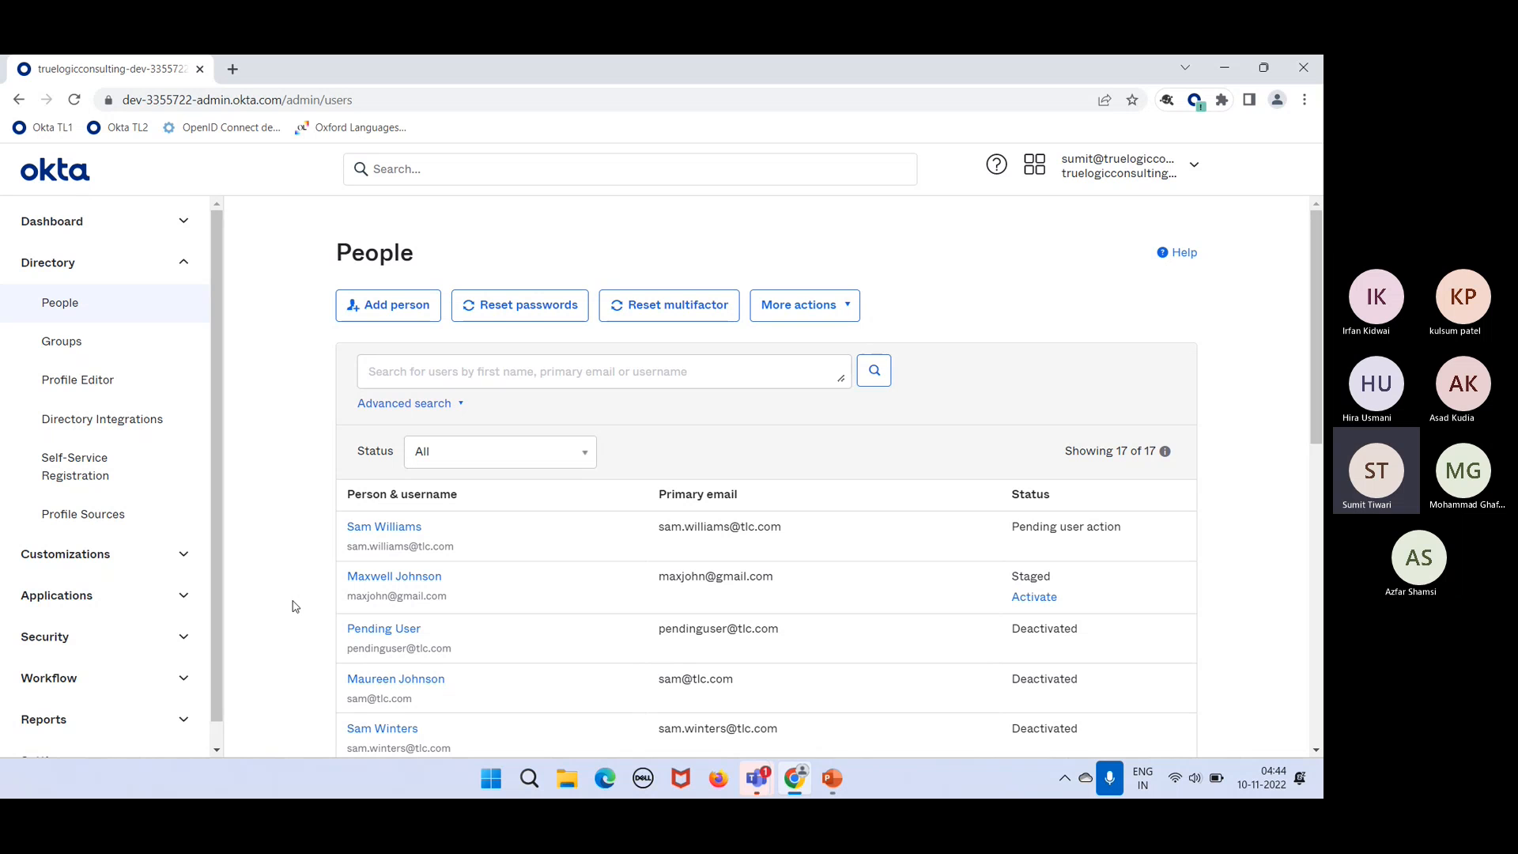
click(385, 685)
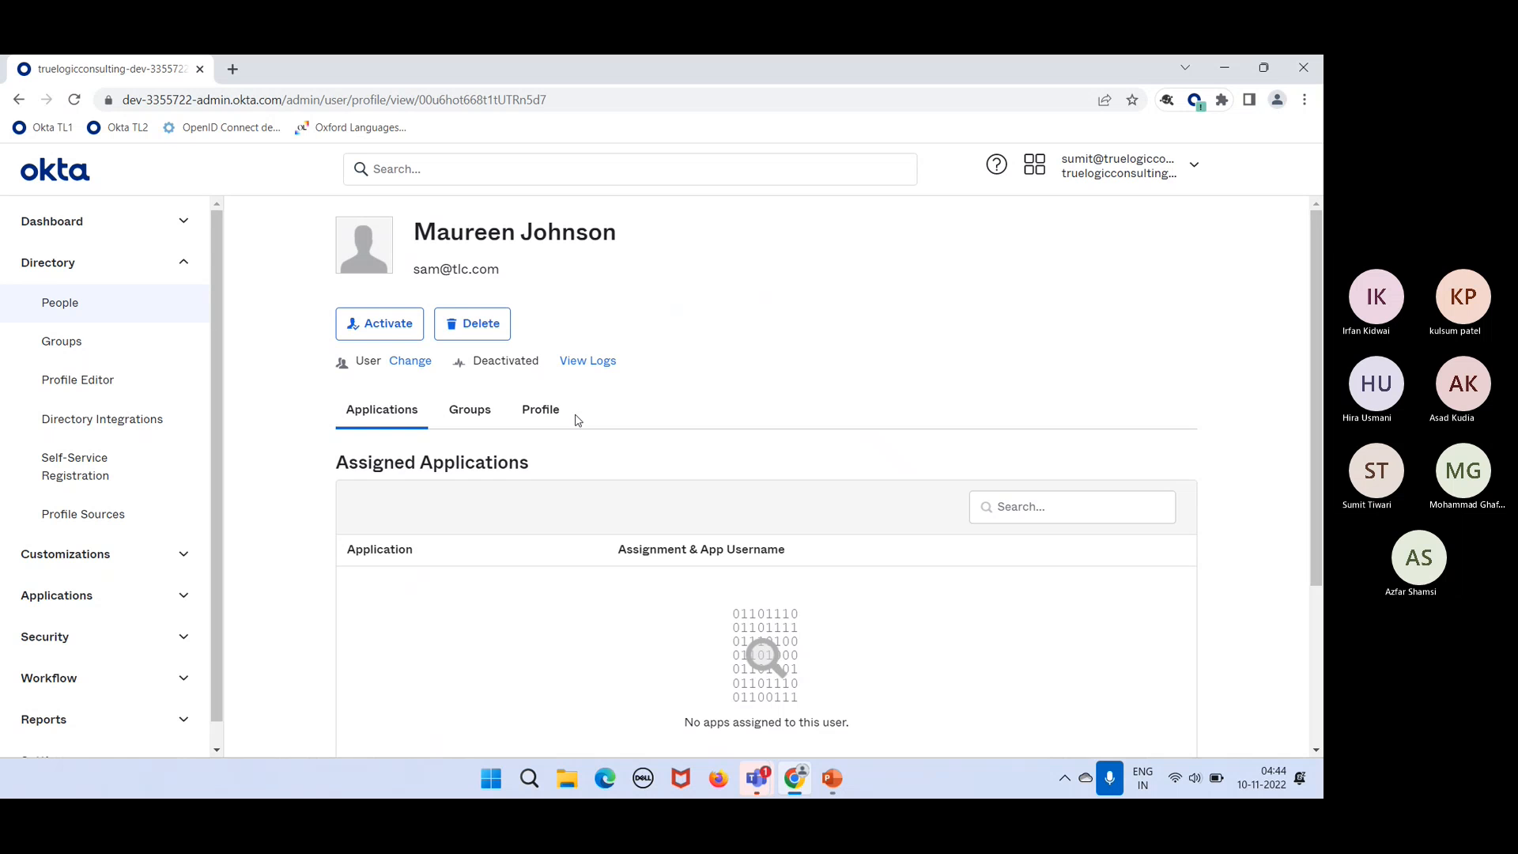
click(553, 420)
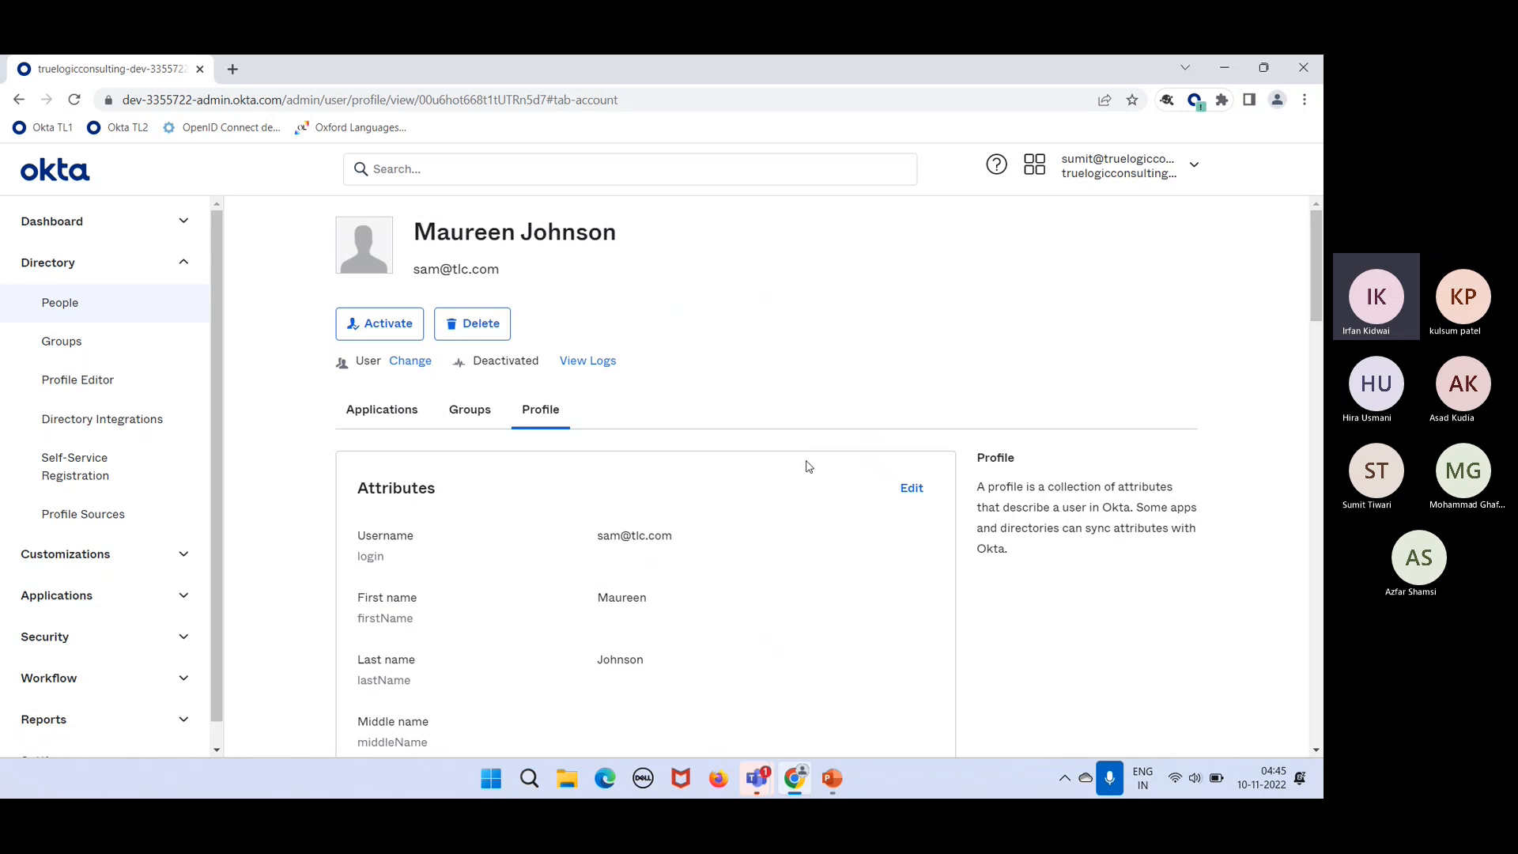
click(894, 484)
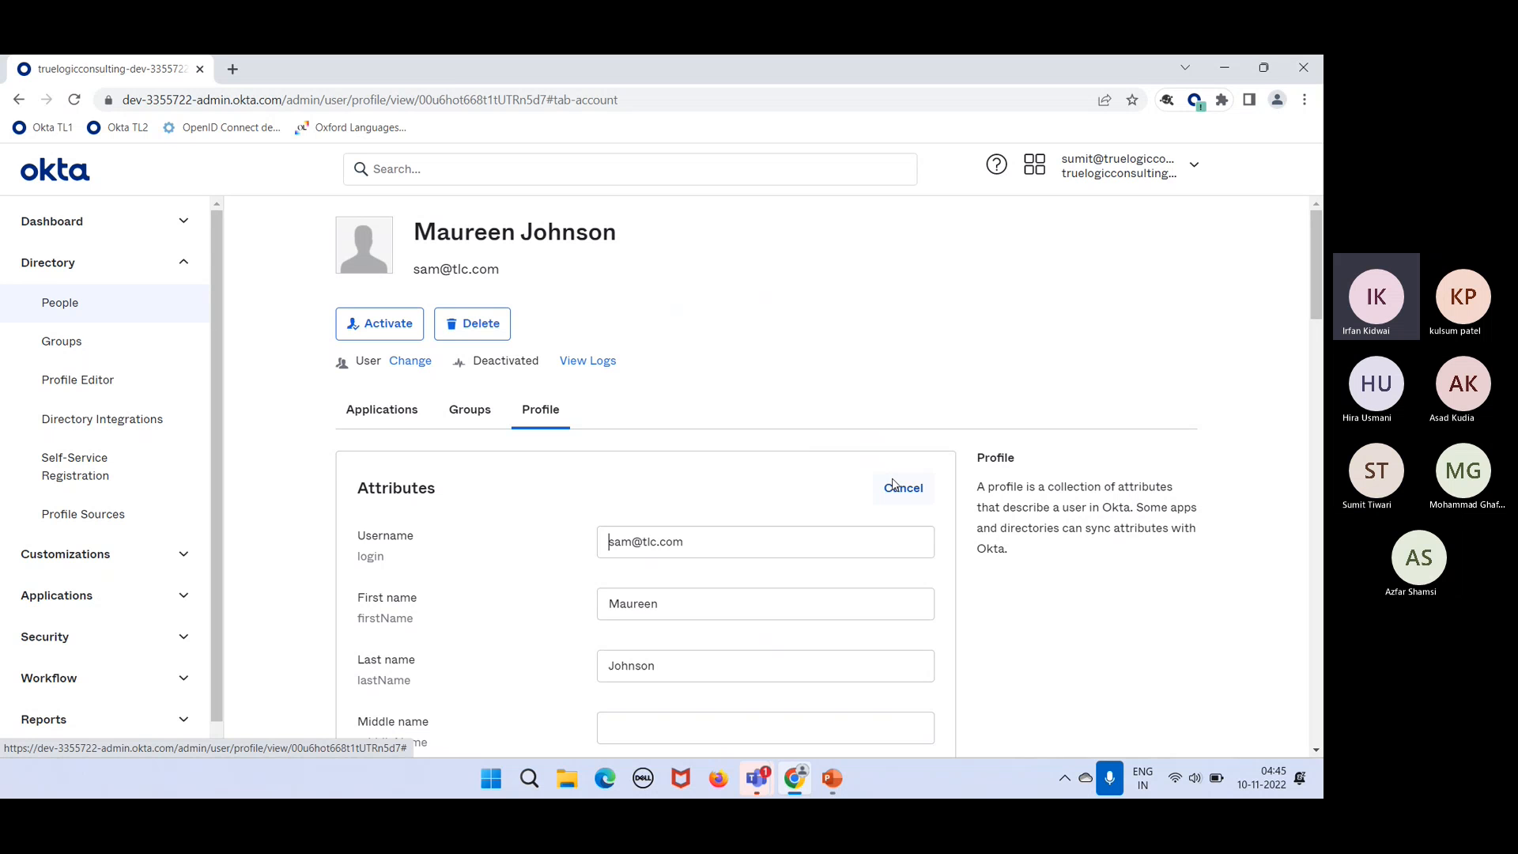
scroll(870, 590, down, 1)
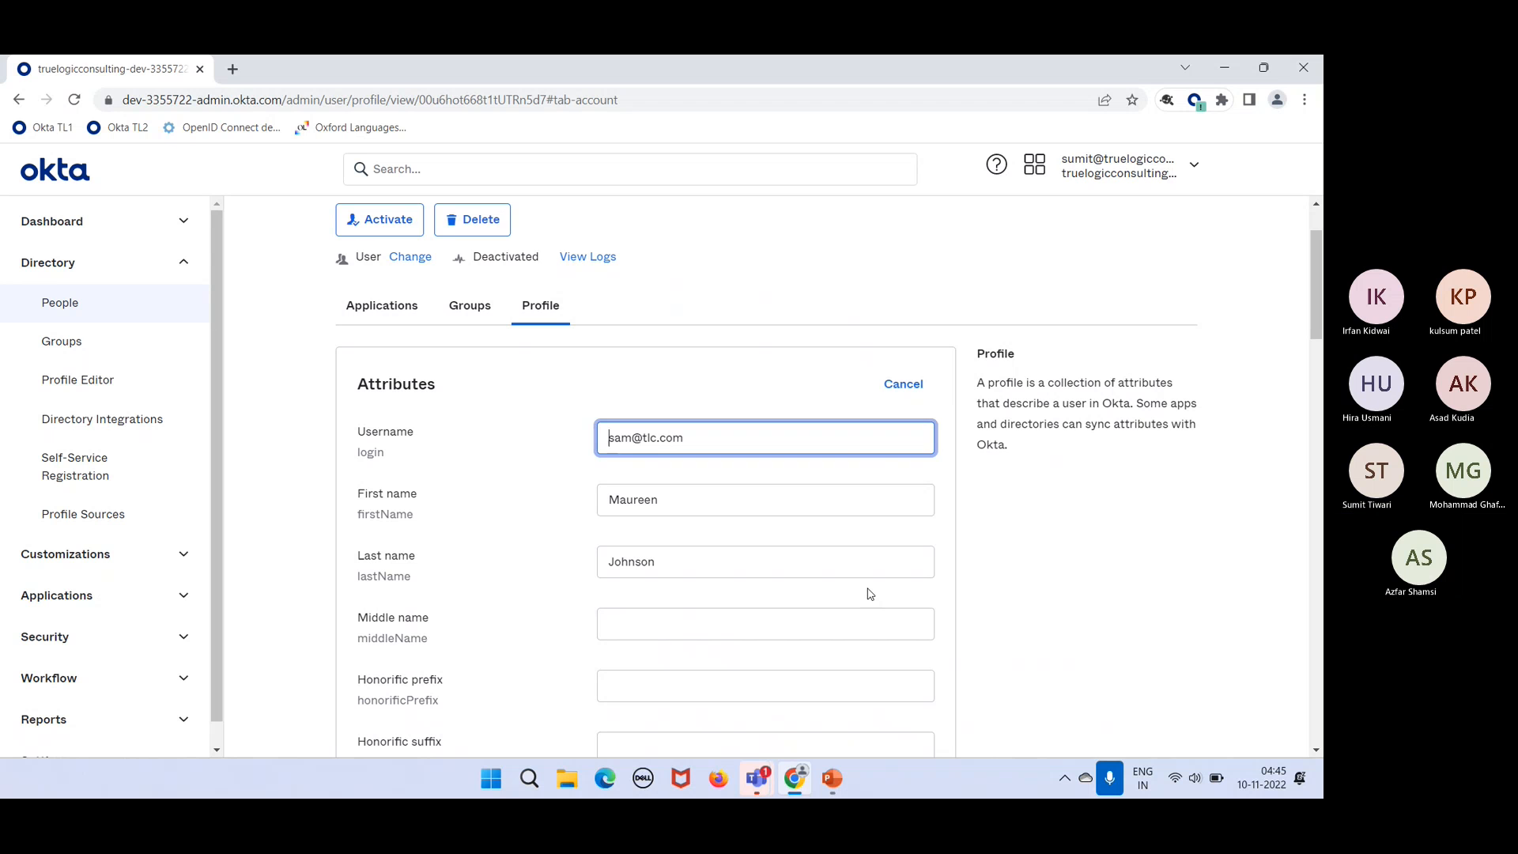
scroll(870, 593, down, 2)
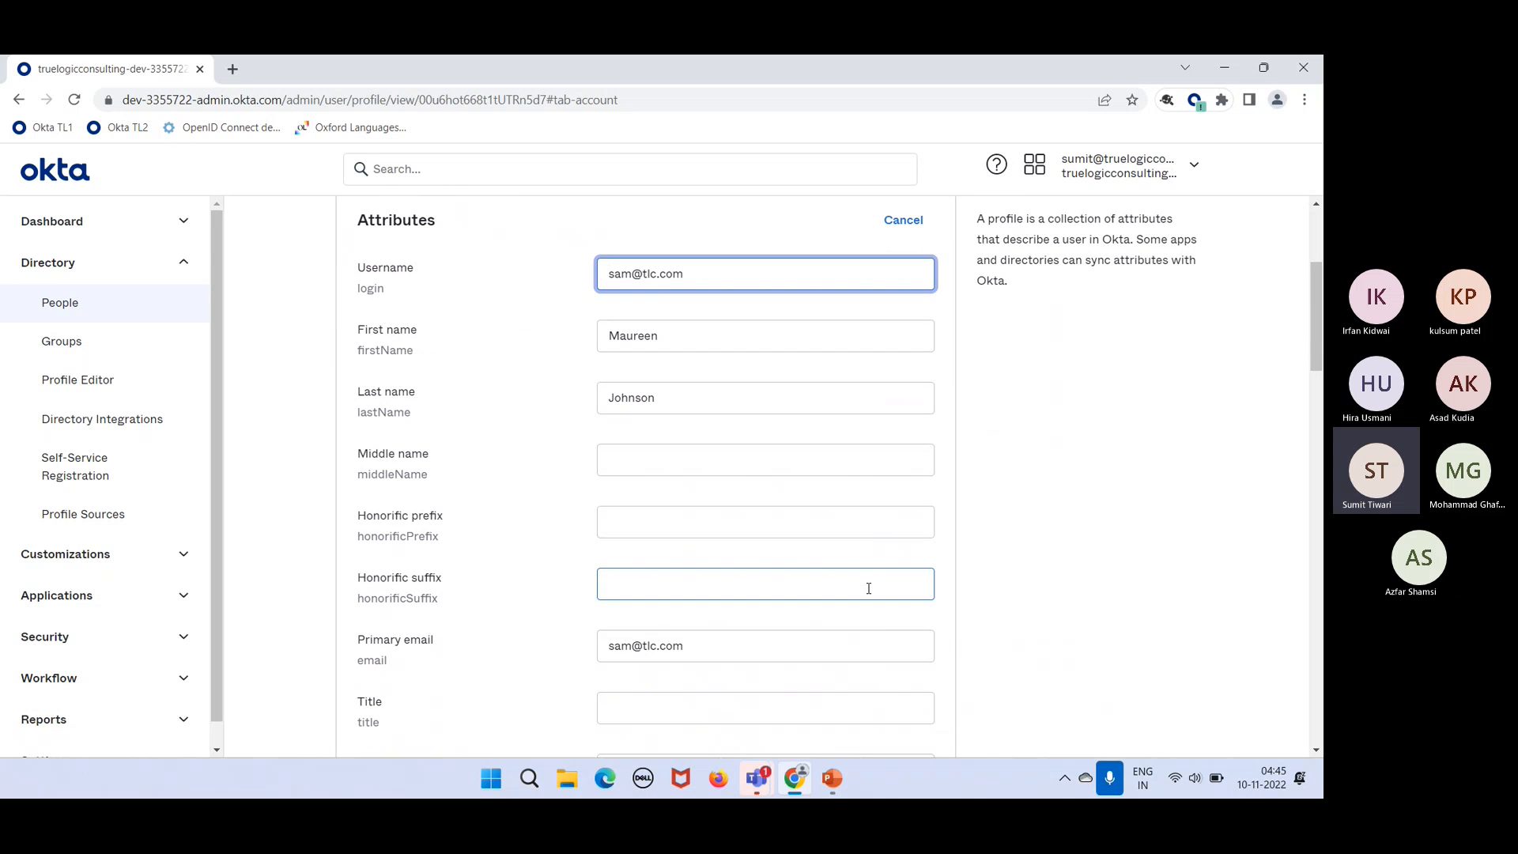
click(738, 699)
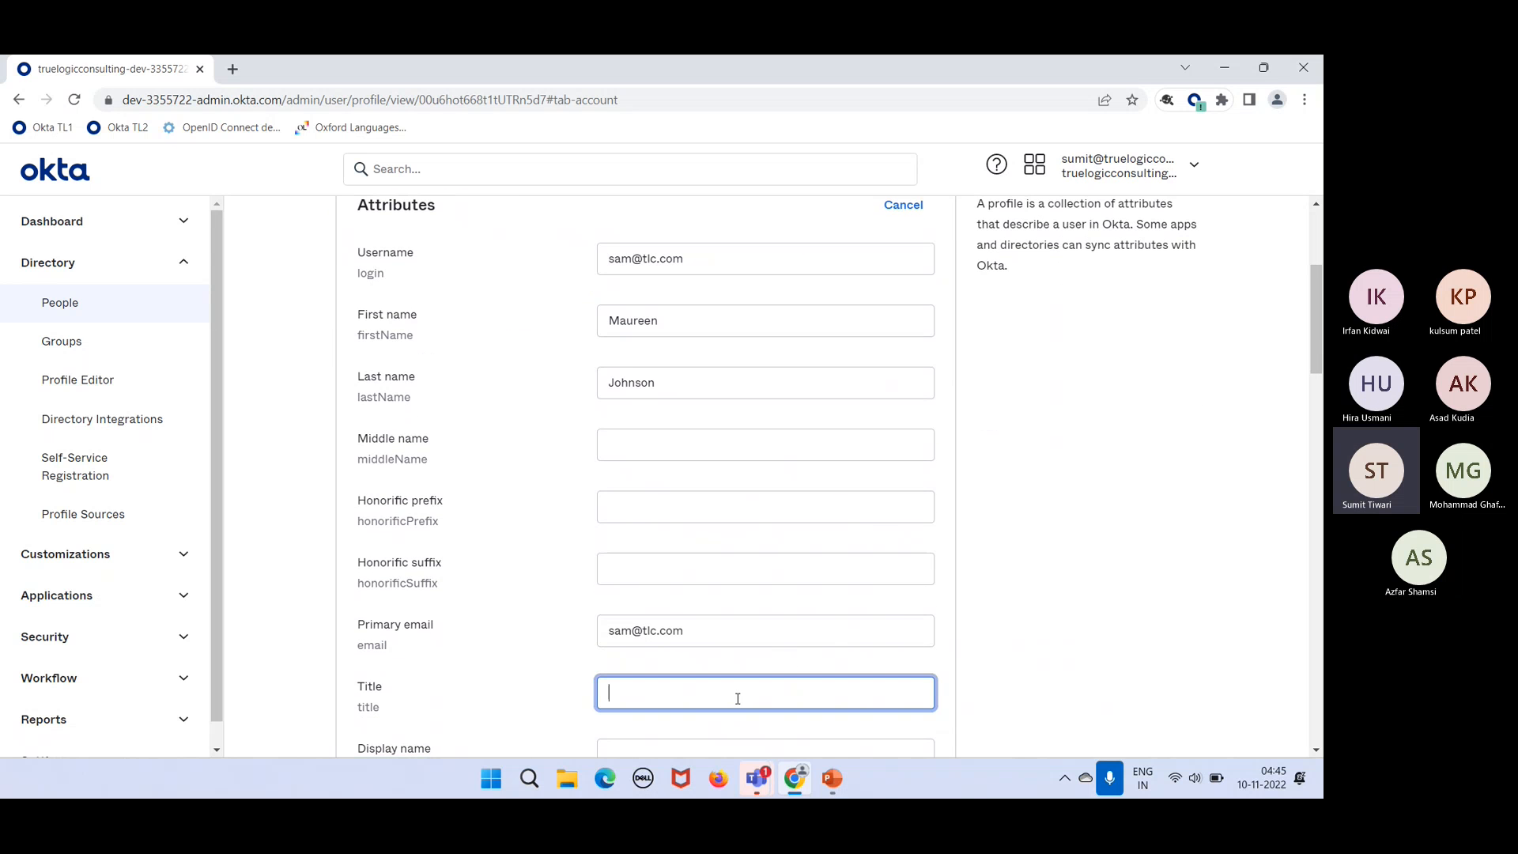
text(IT Admin)
scroll(738, 698, down, 8)
scroll(738, 703, down, 10)
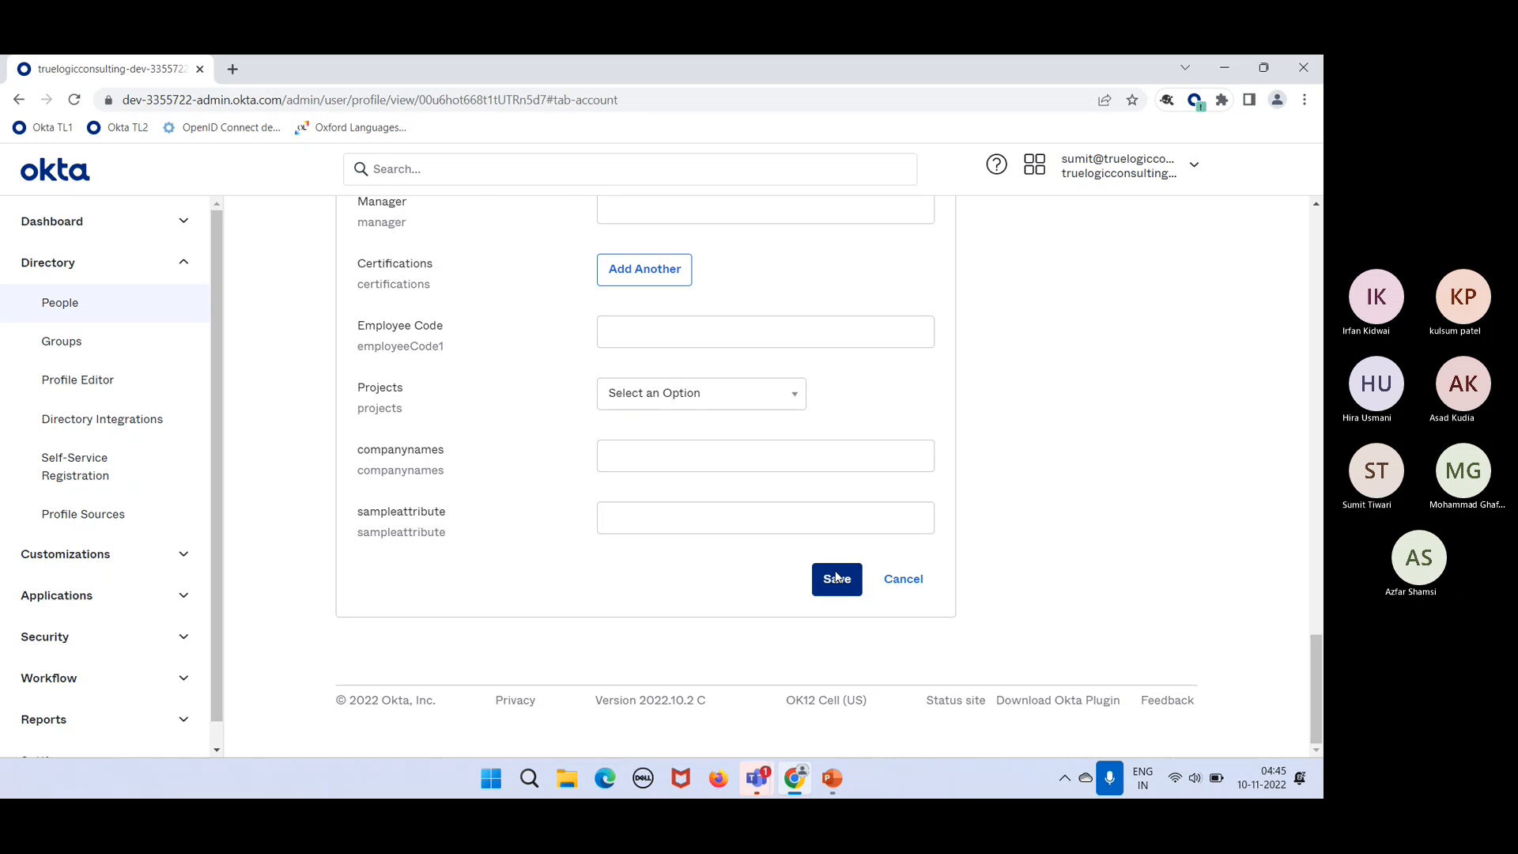
scroll(836, 577, up, 20)
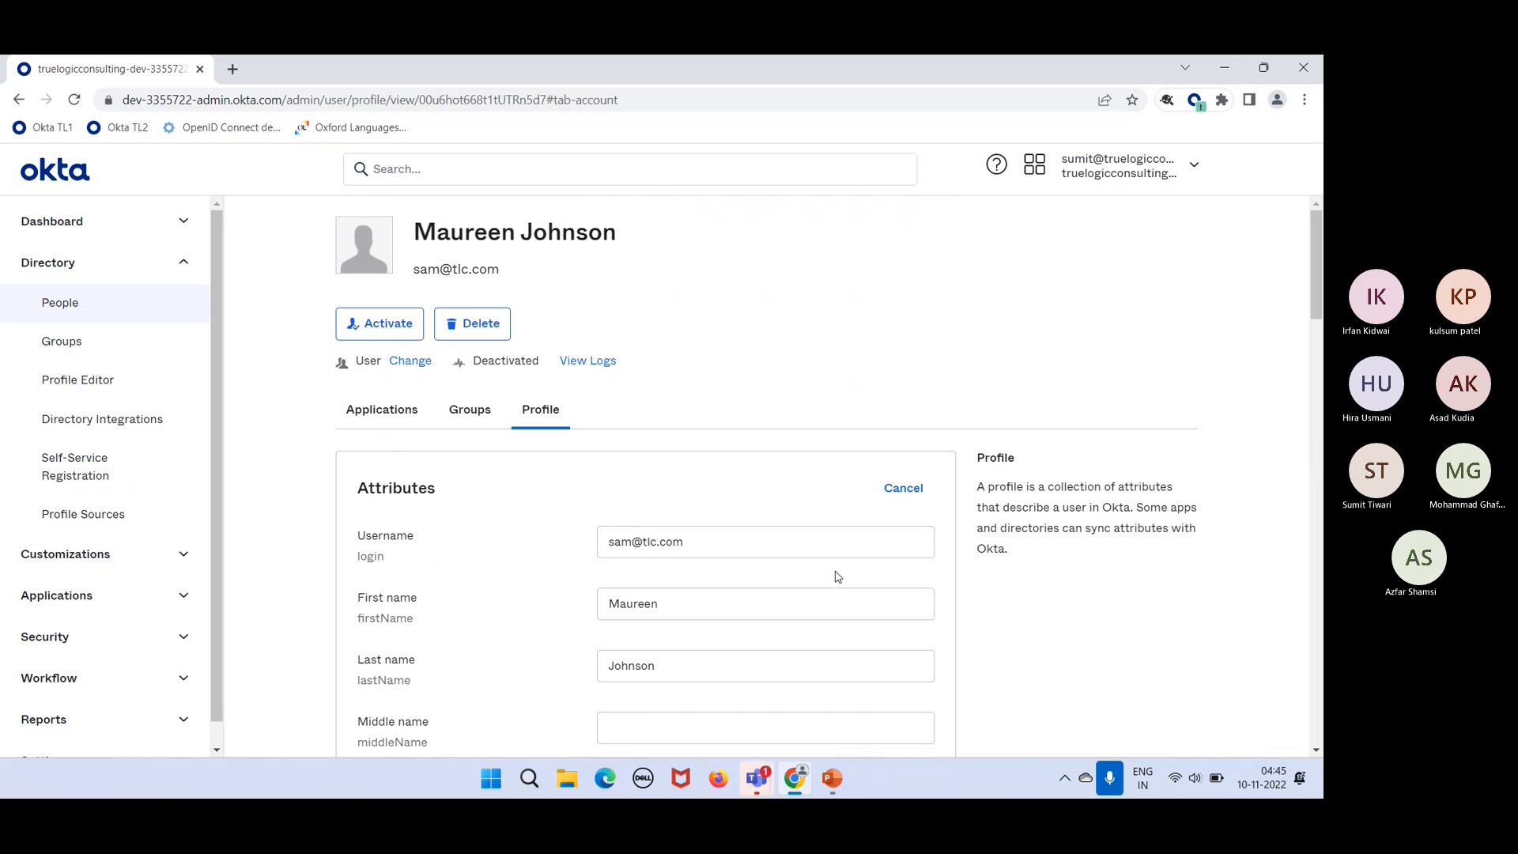
scroll(693, 537, down, 15)
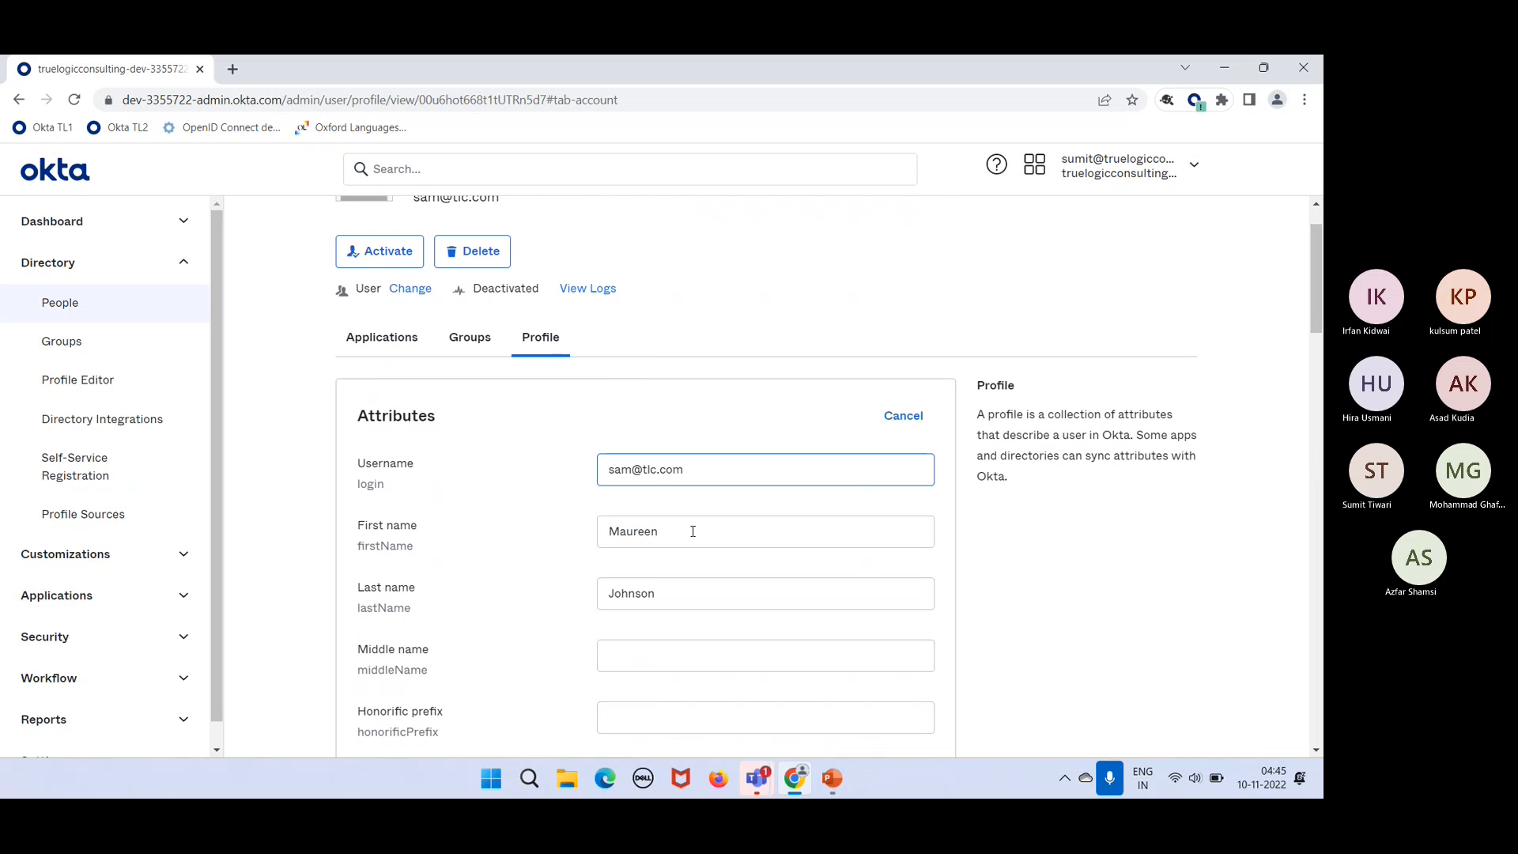
scroll(693, 536, down, 10)
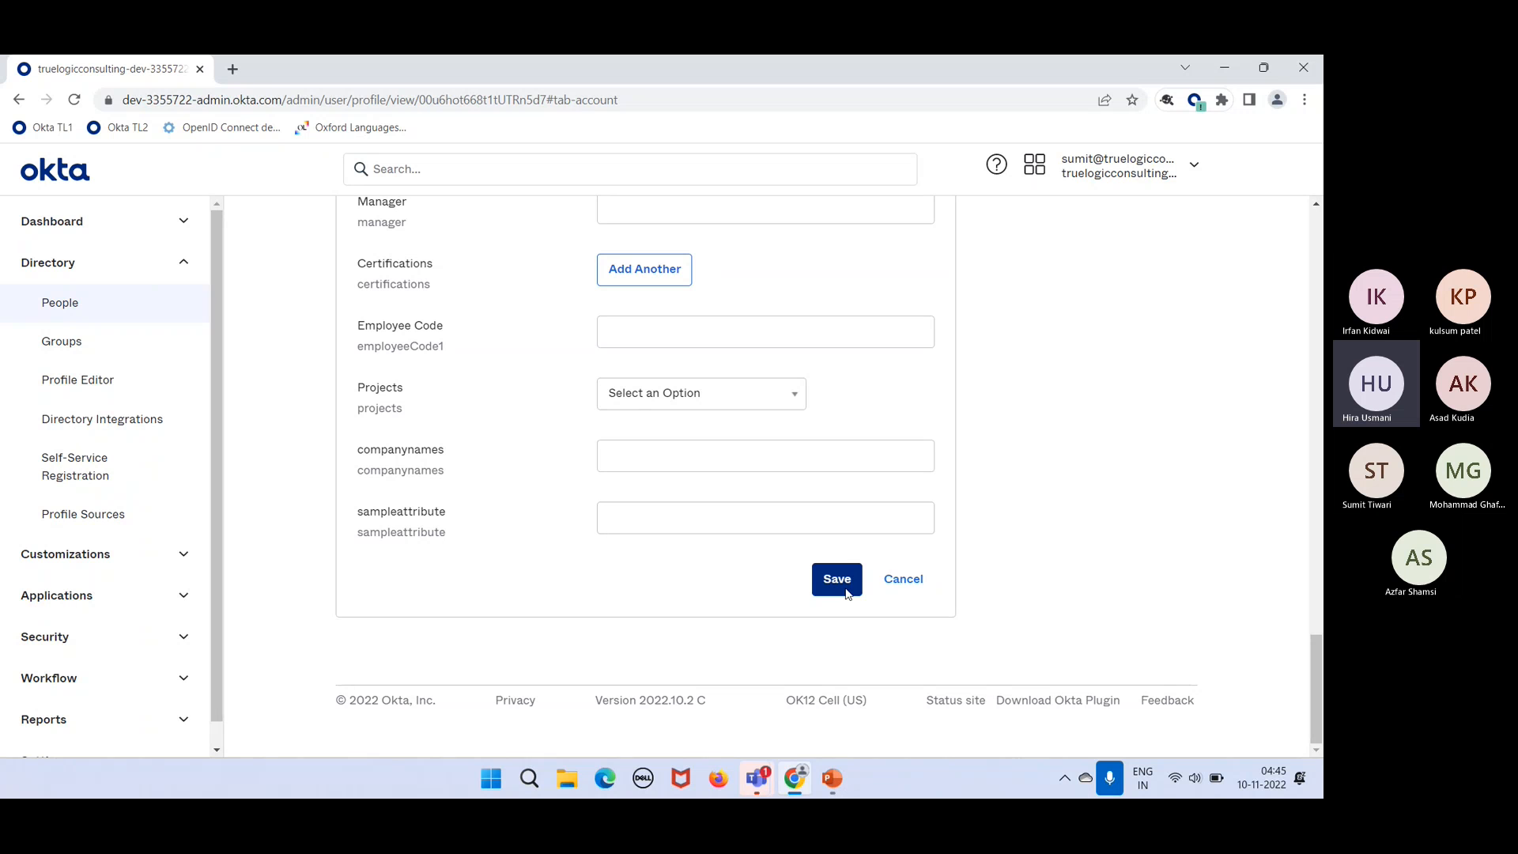
click(846, 593)
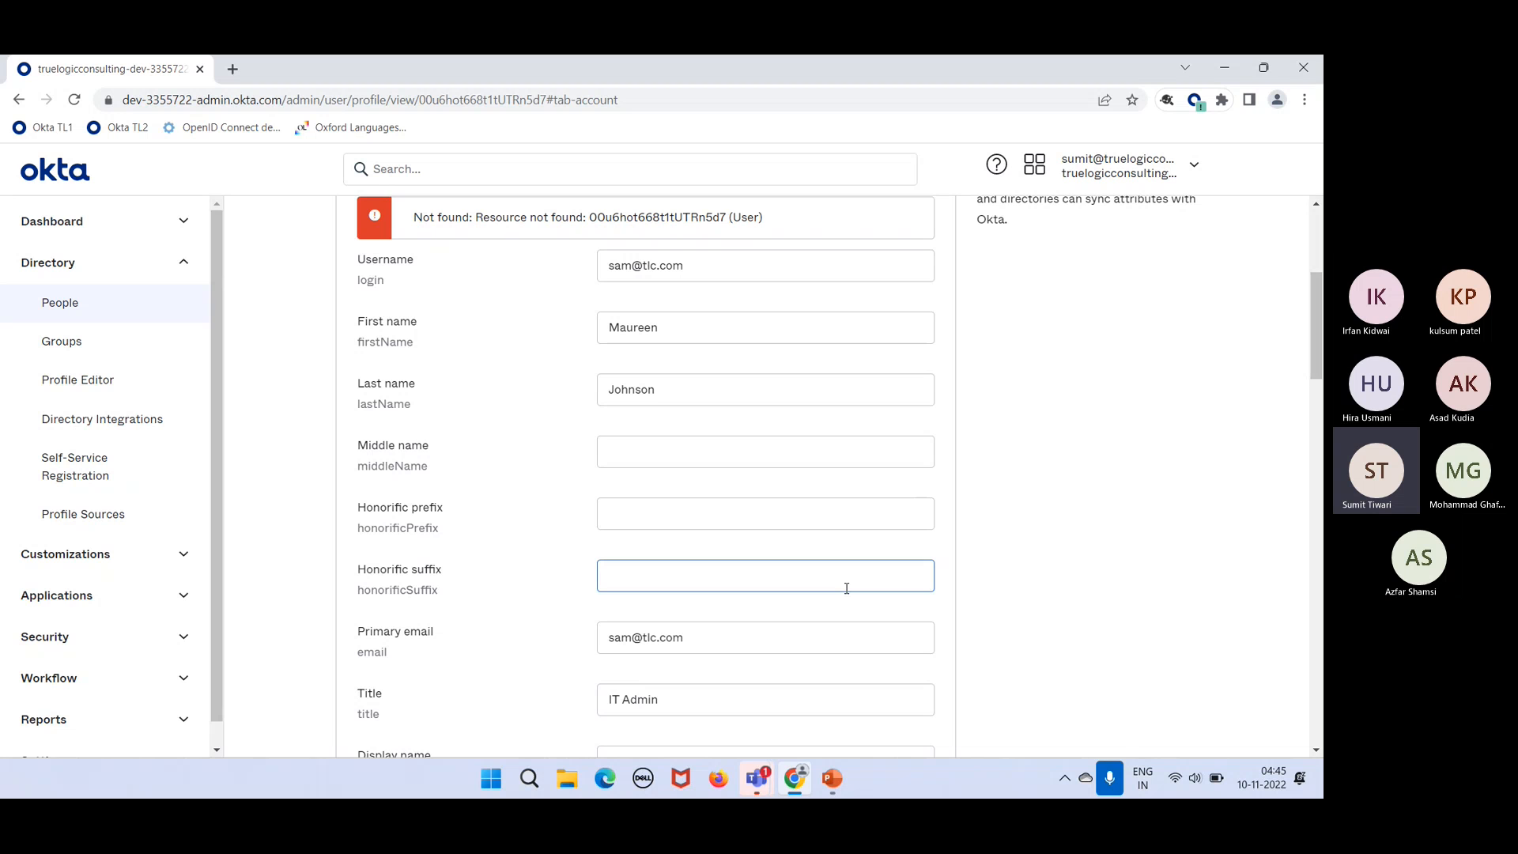
click(814, 452)
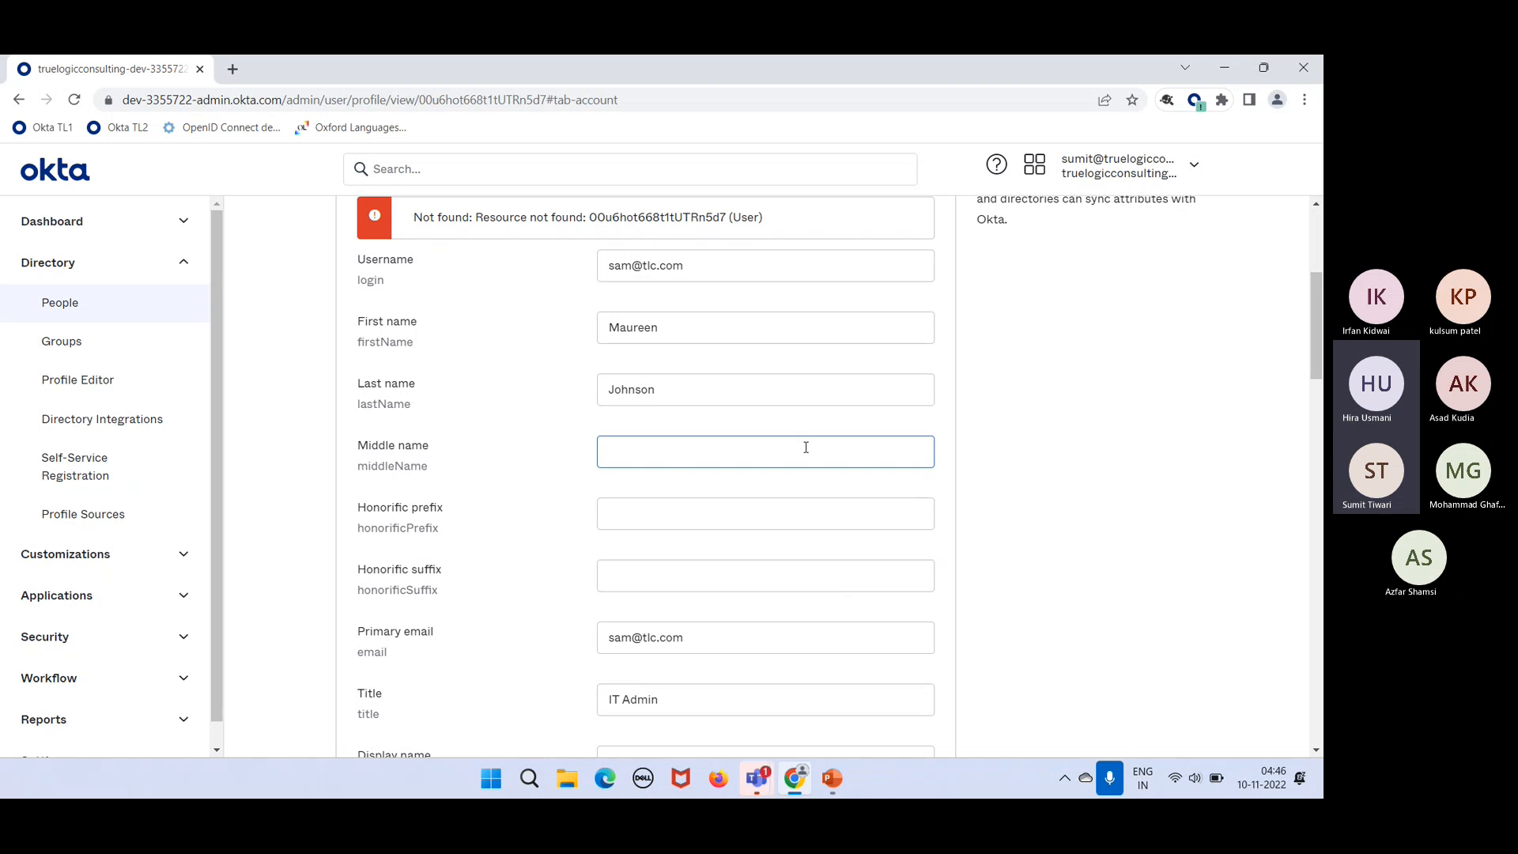
scroll(804, 444, up, 1)
click(356, 241)
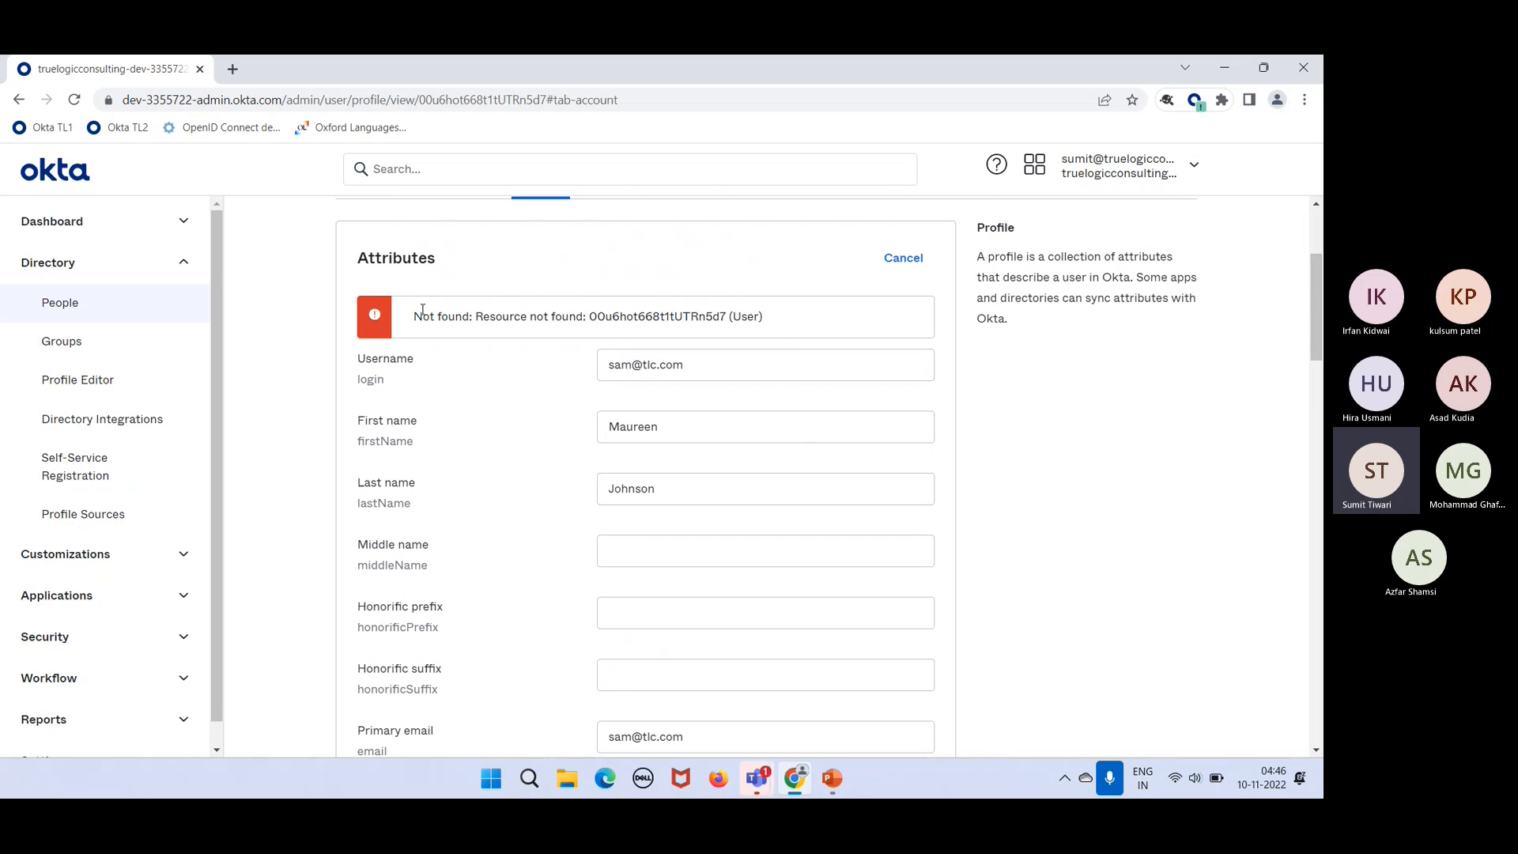
double_click(605, 310)
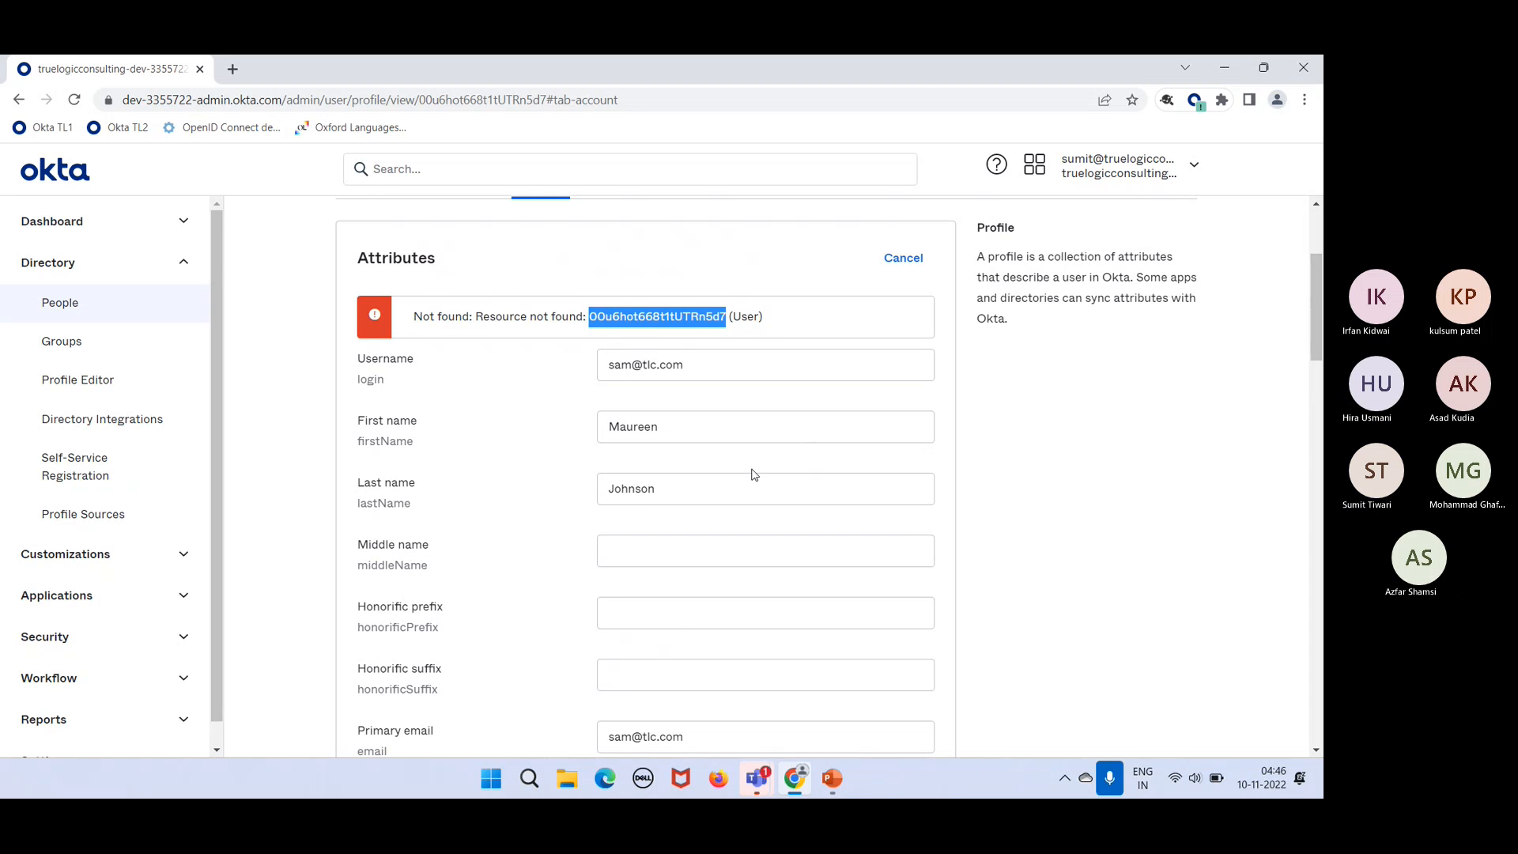
click(902, 260)
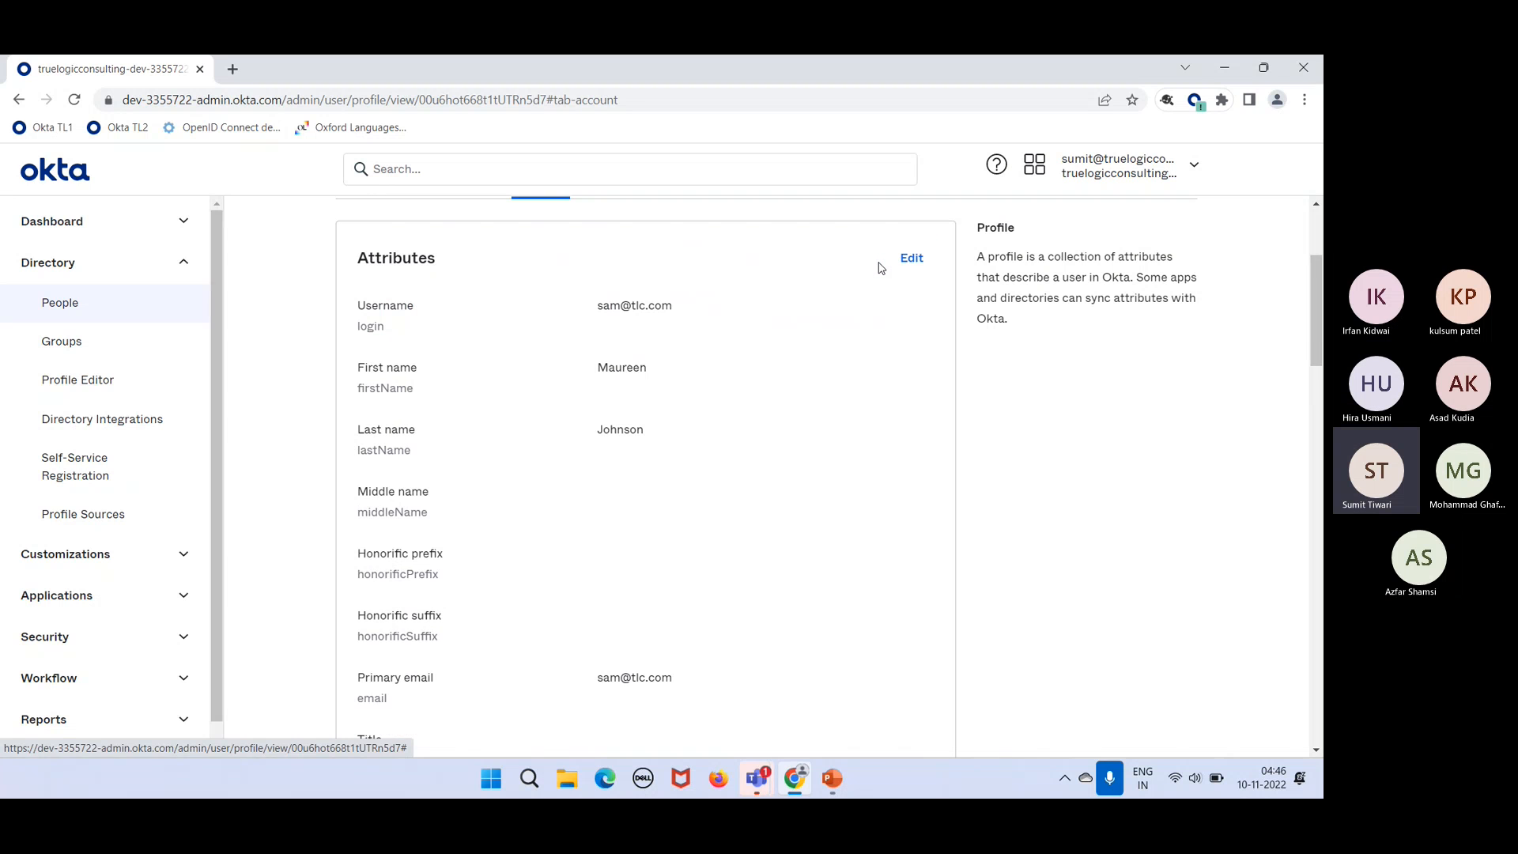
scroll(726, 456, up, 2)
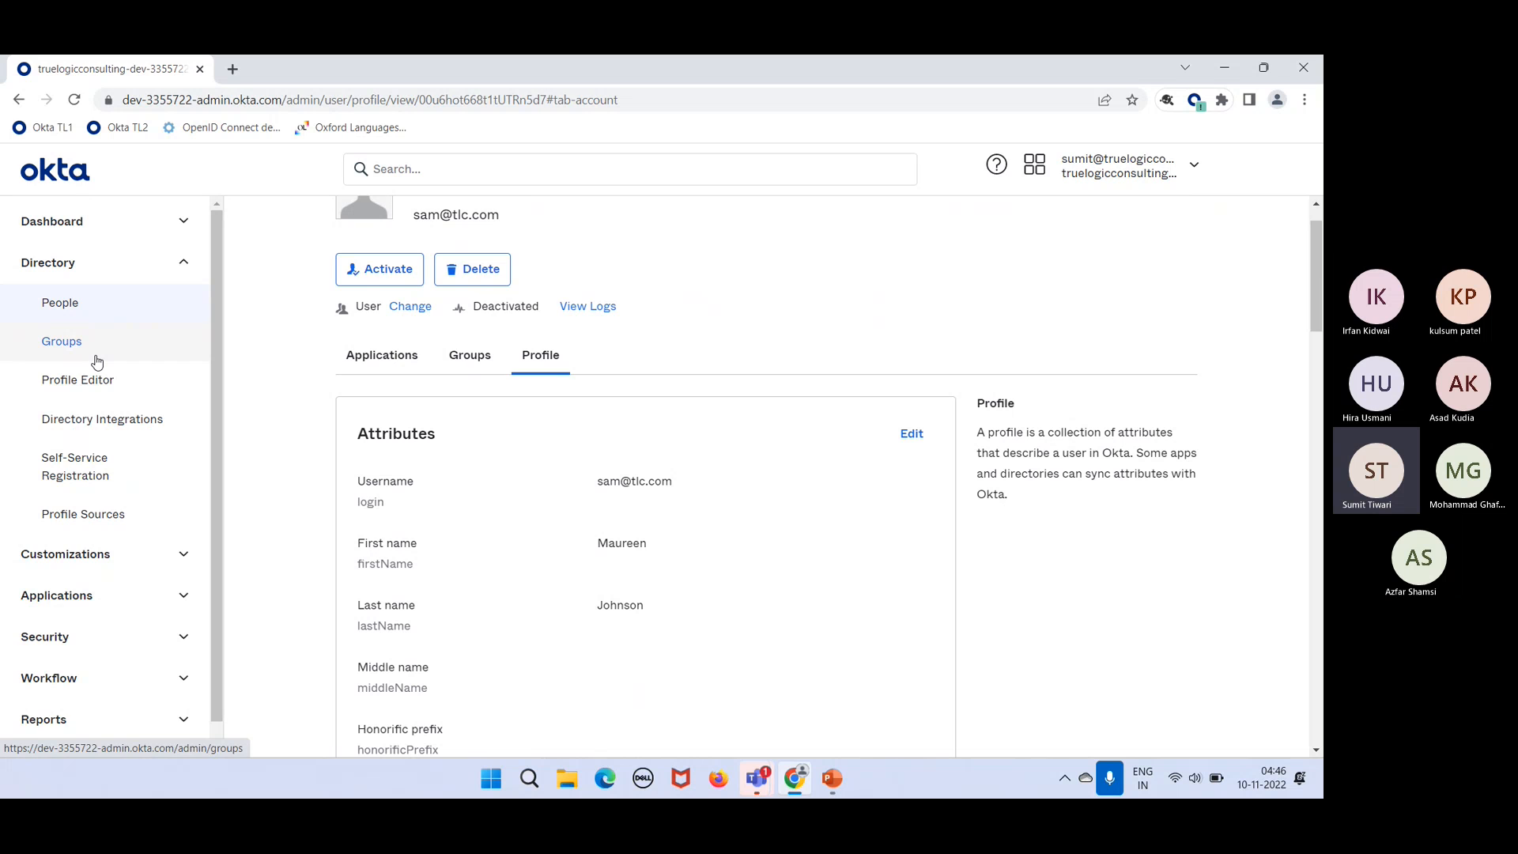
Step: Remove the staged user from the IT Admins group and reload, leaving 1 of 1 member
click(61, 342)
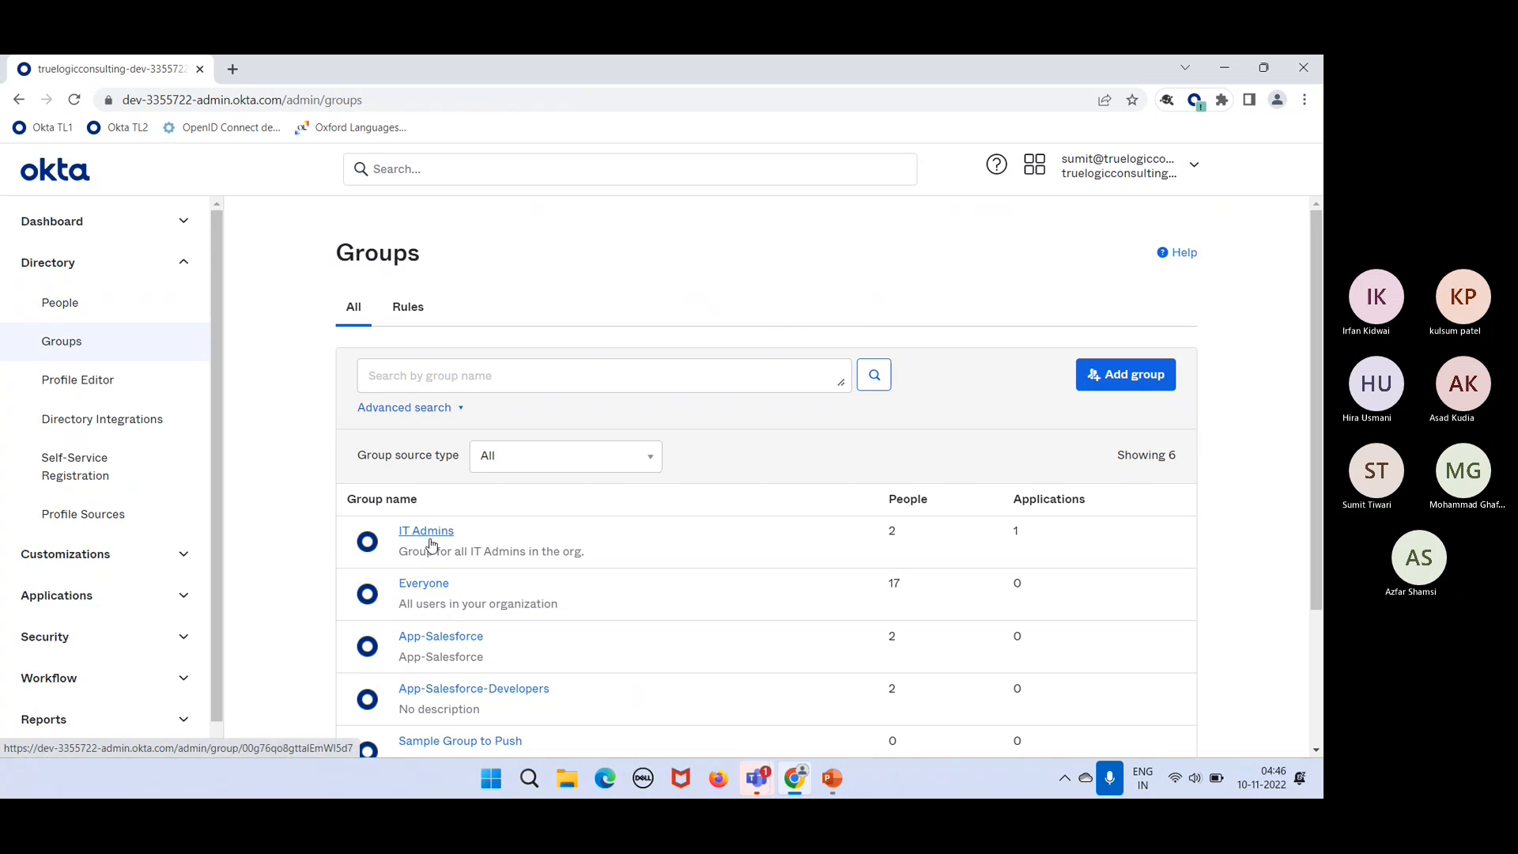
click(427, 531)
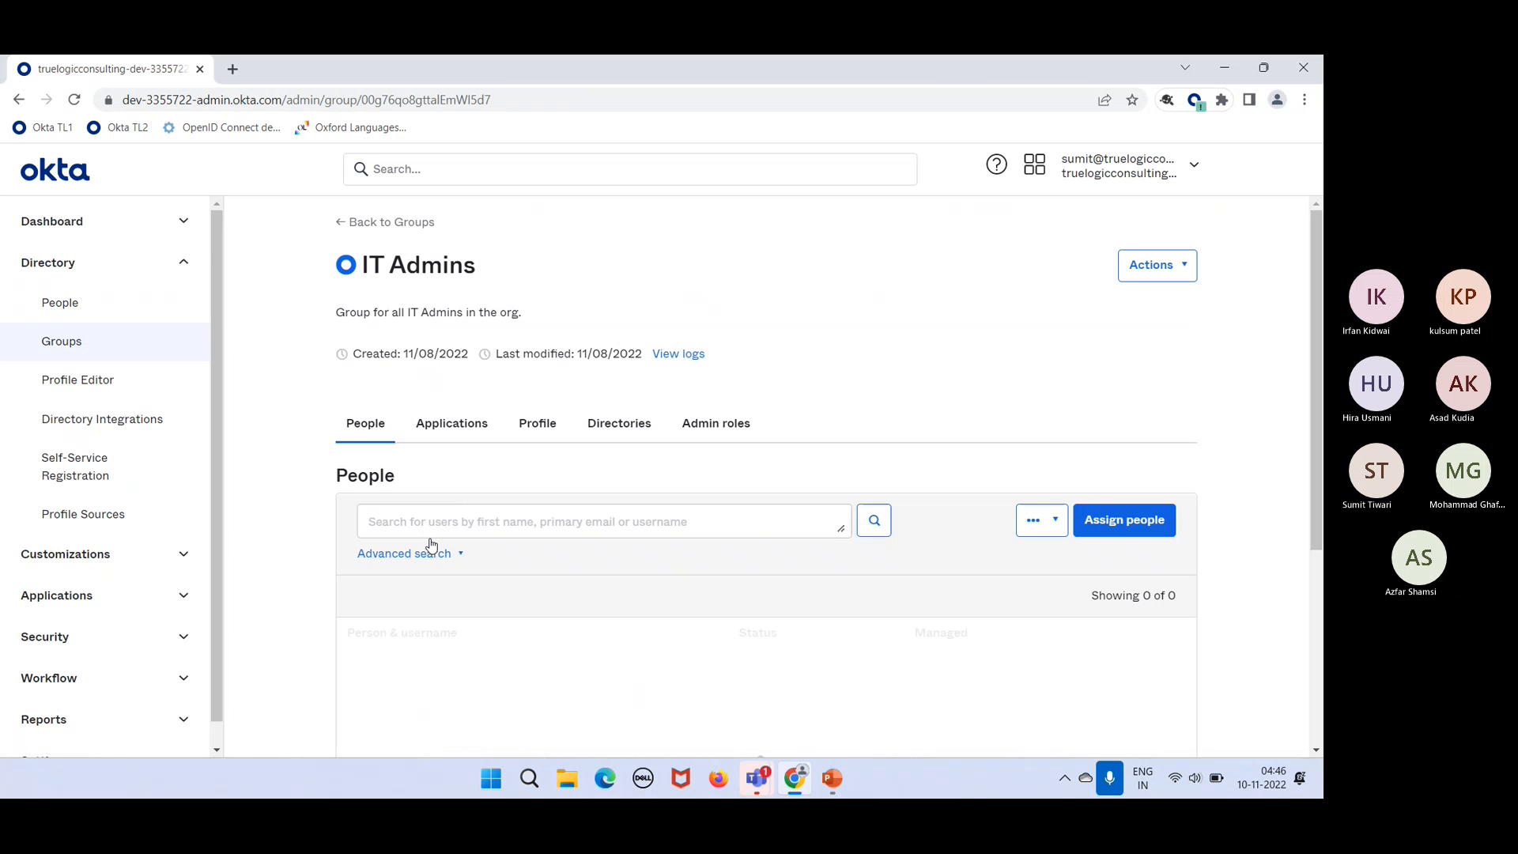
scroll(534, 587, down, 1)
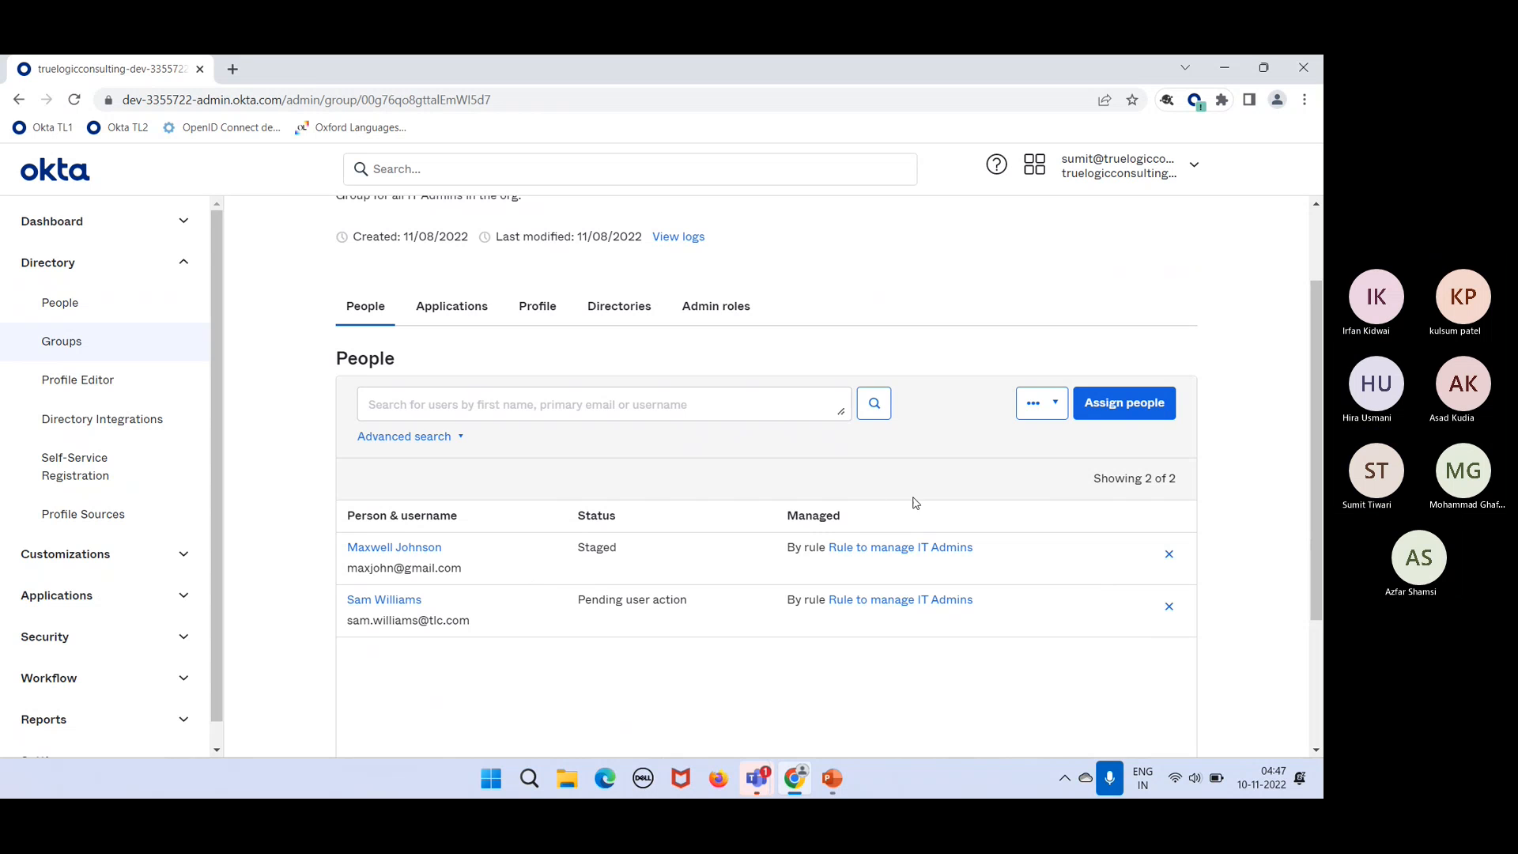
click(1174, 556)
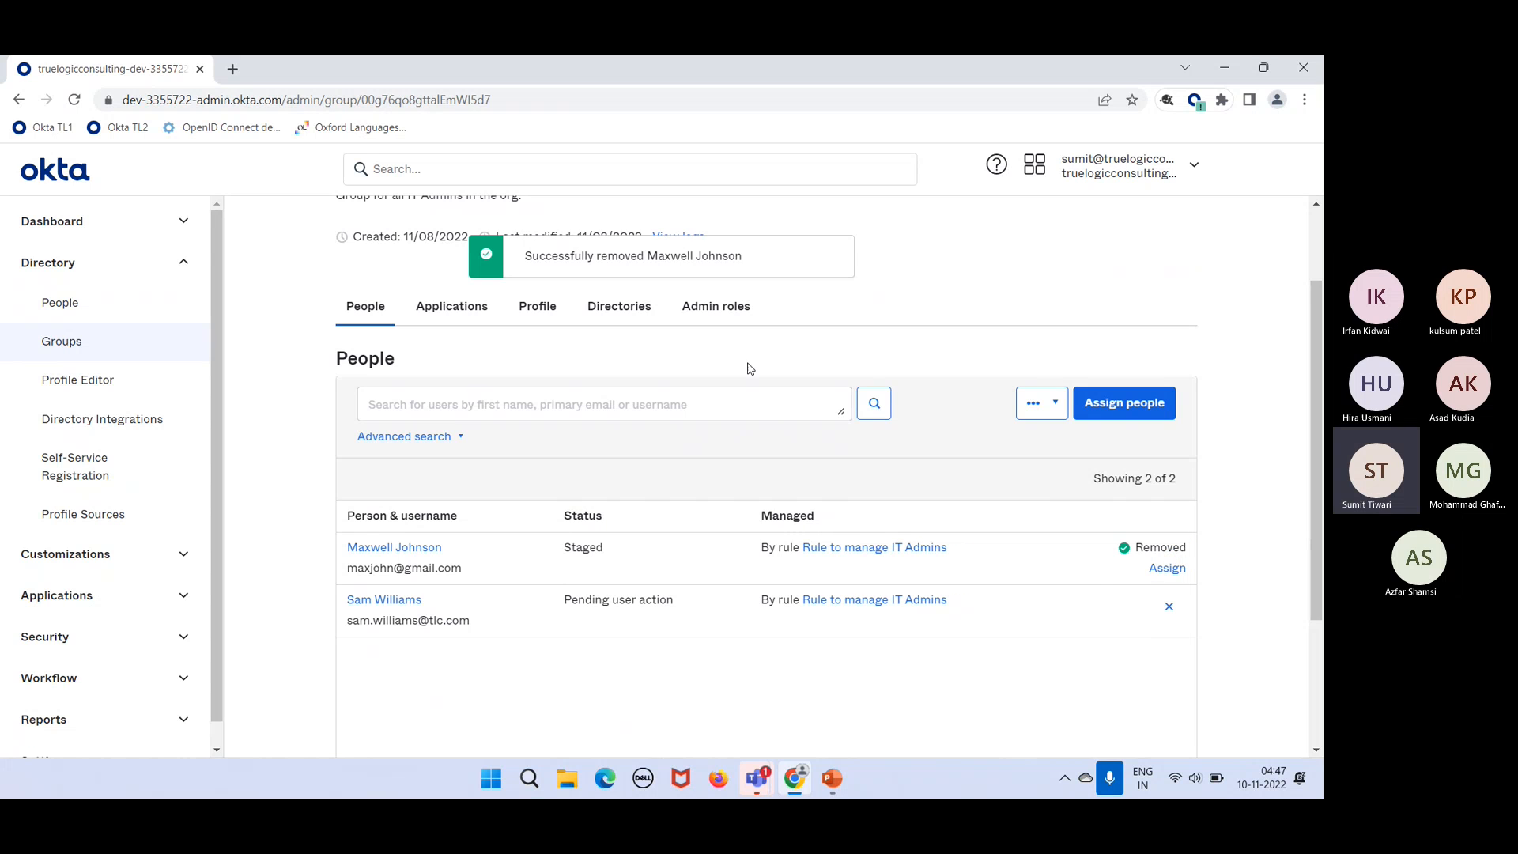
click(74, 101)
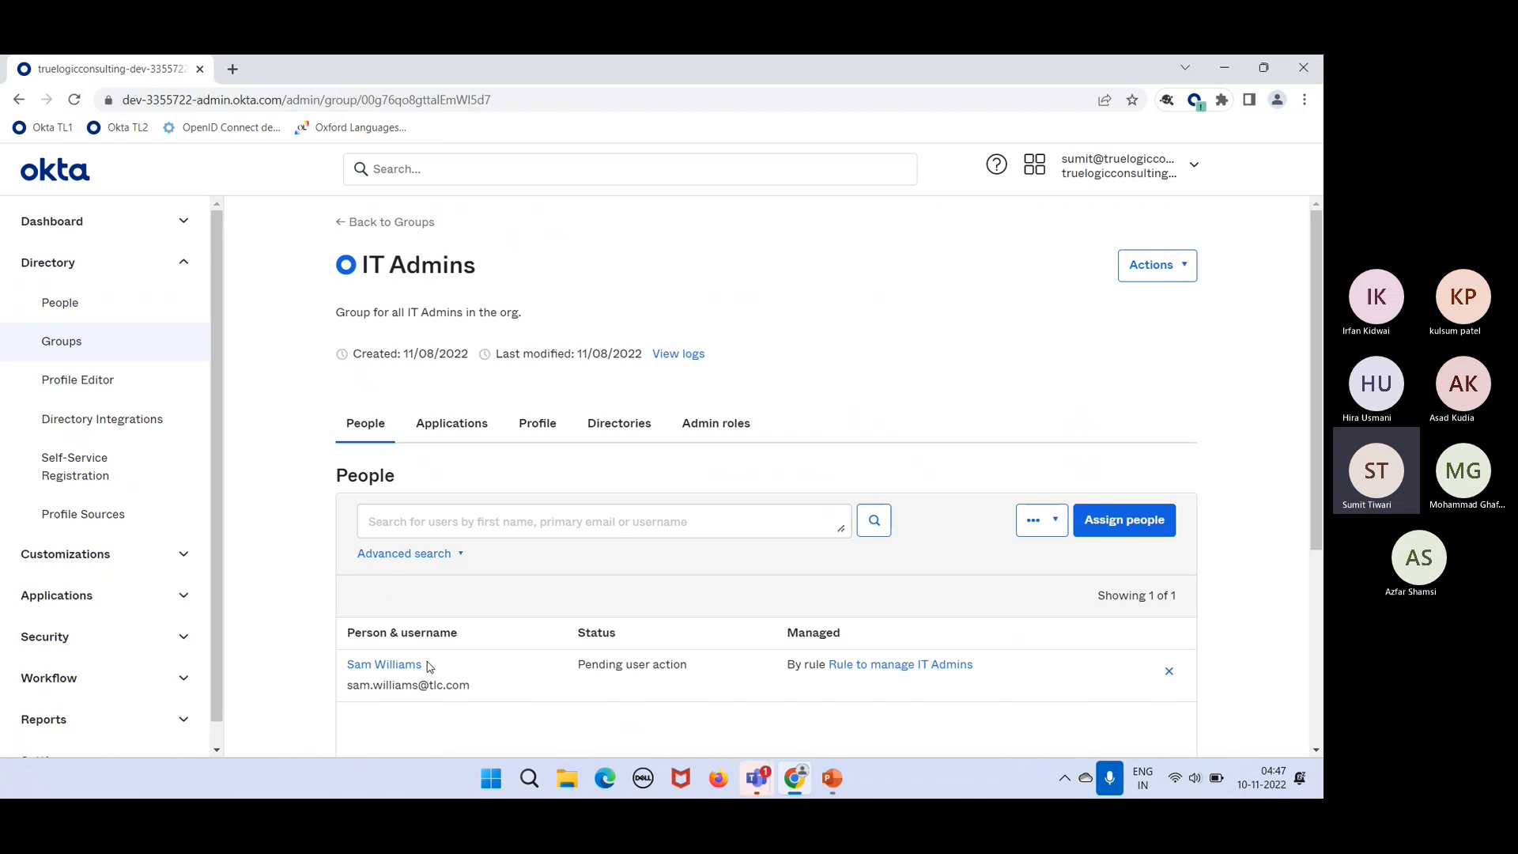
Step: Search for the staged user by name, assign them to IT Admins, and refresh the group page
click(487, 523)
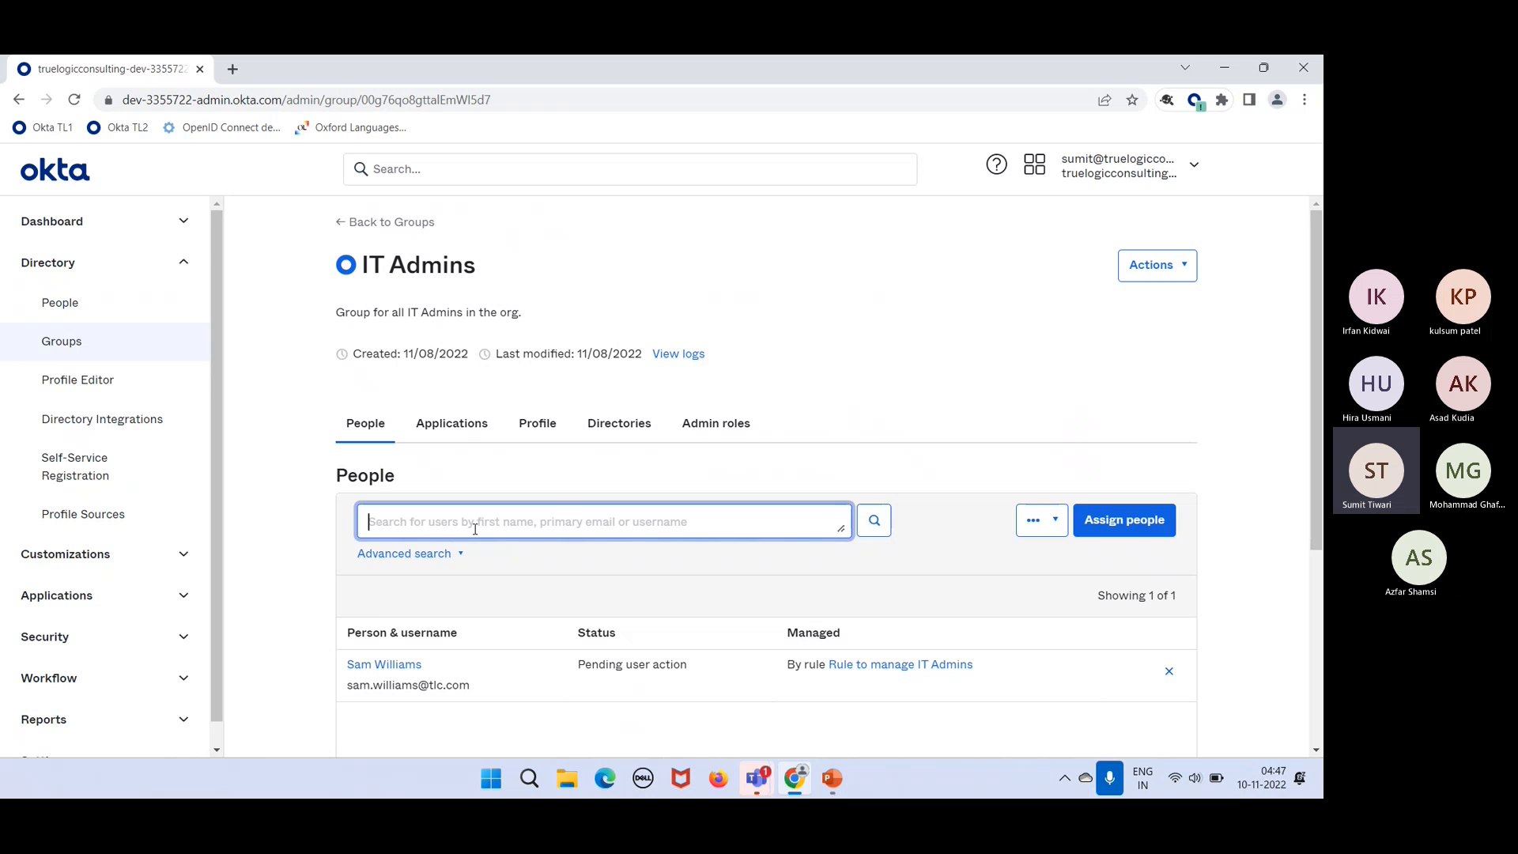
click(1089, 519)
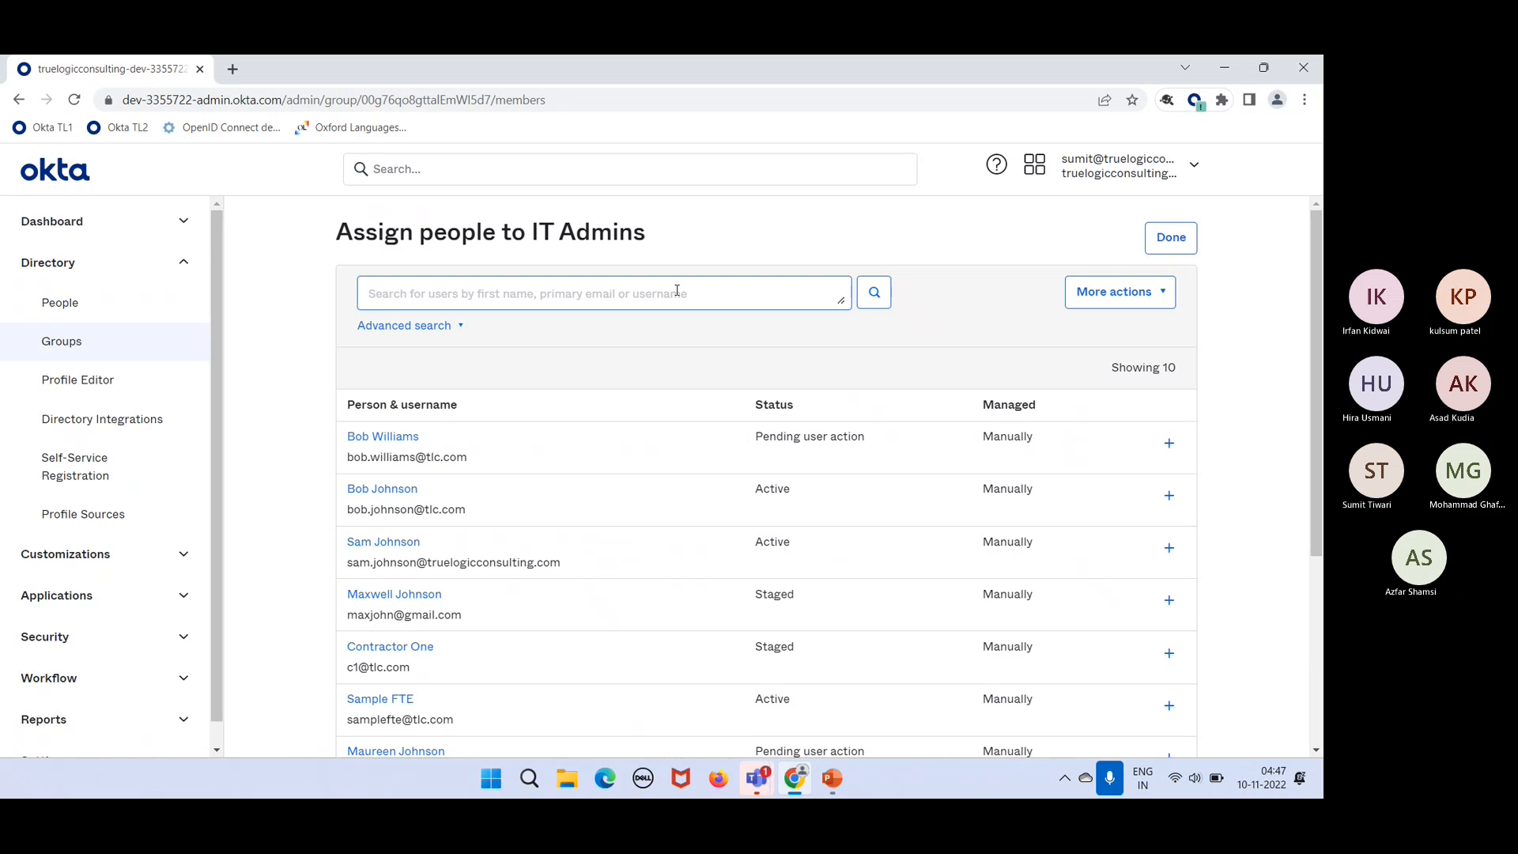
click(677, 292)
text(max)
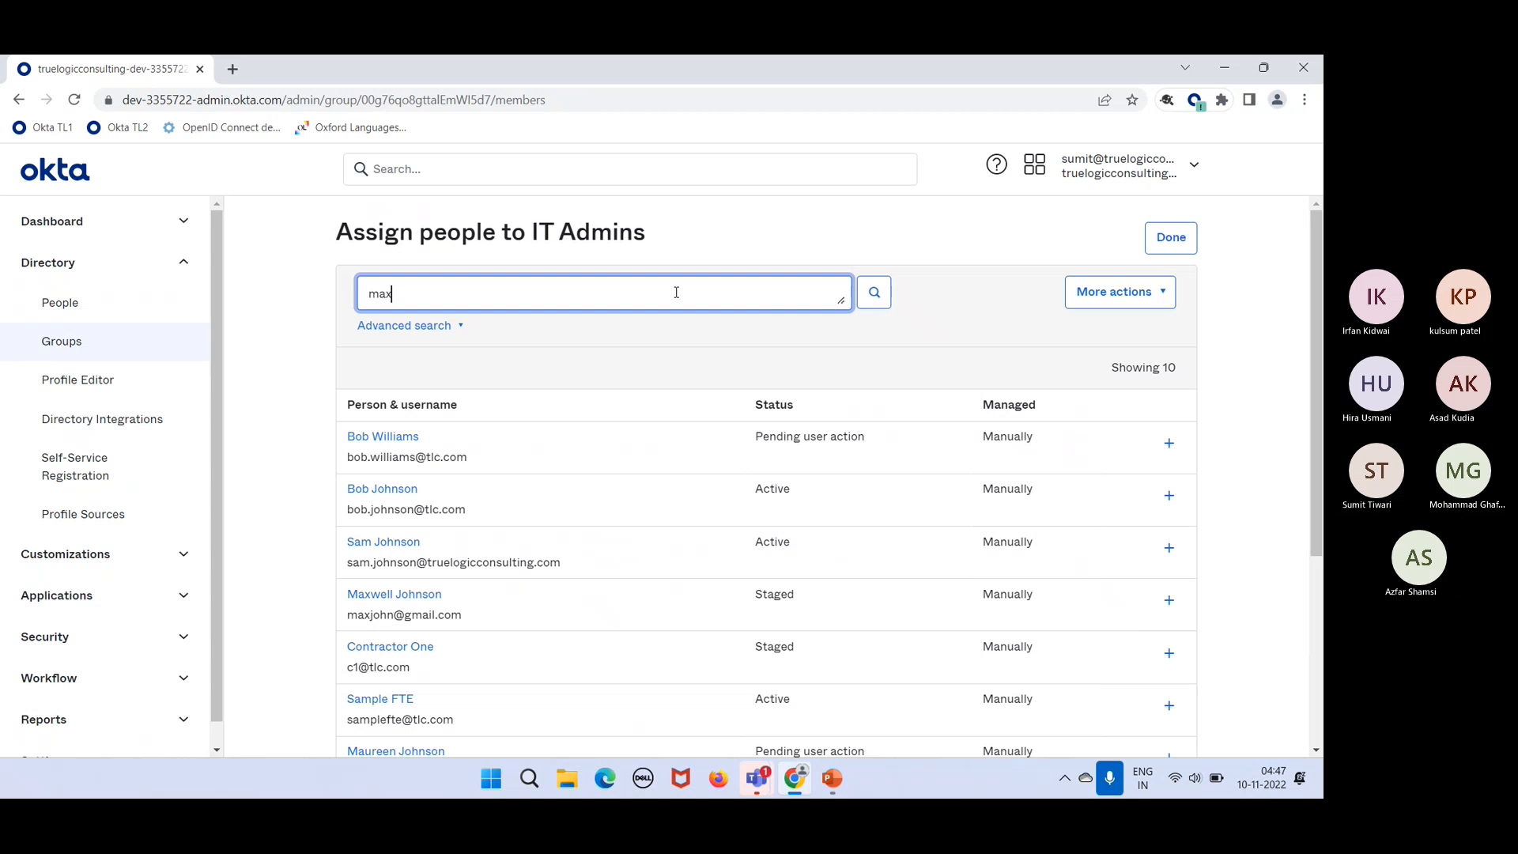
text(well)
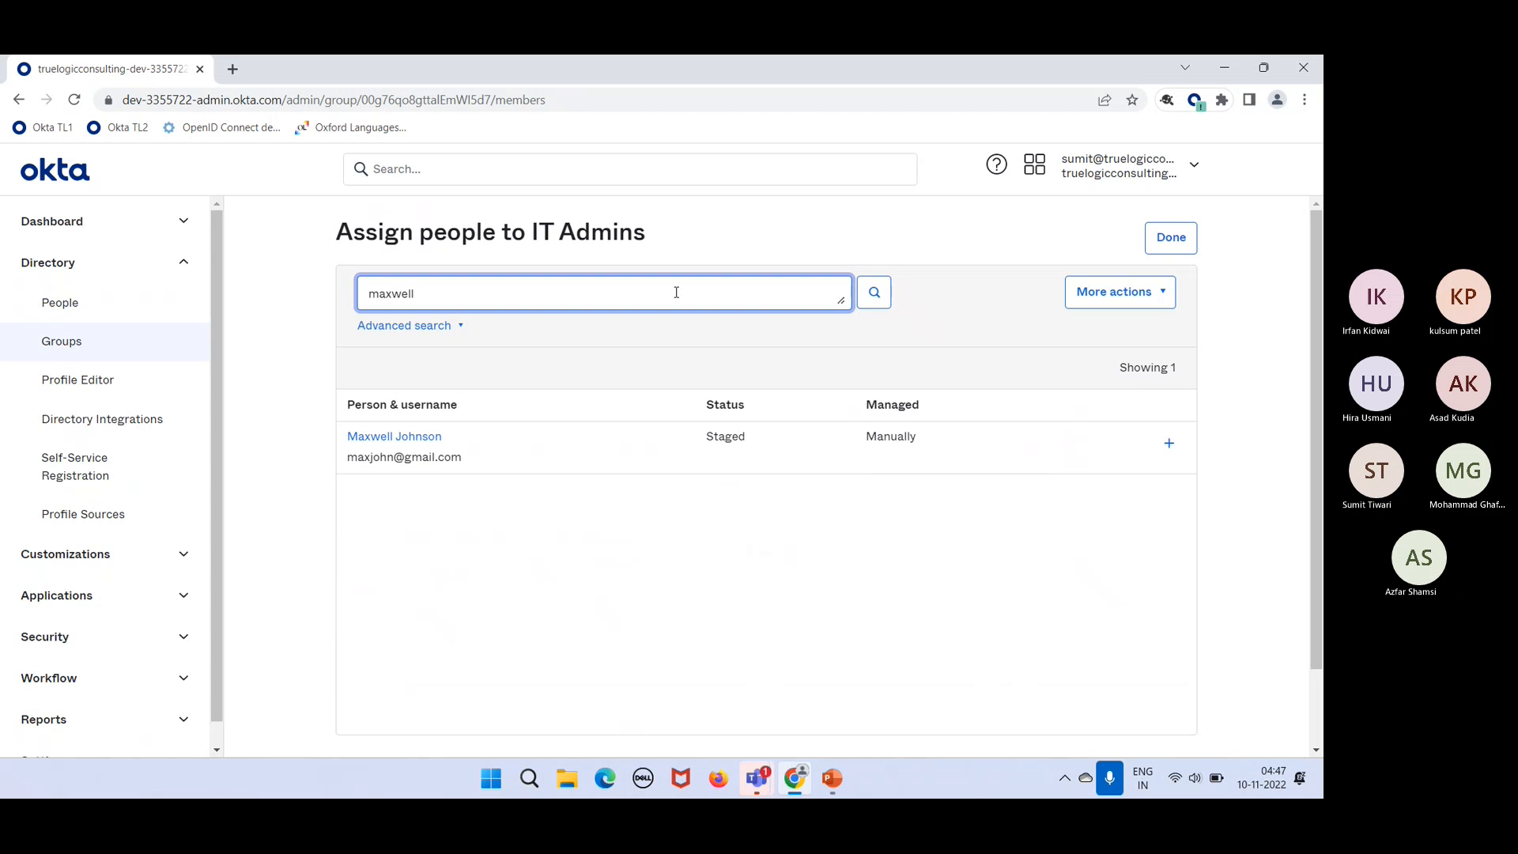
click(1171, 443)
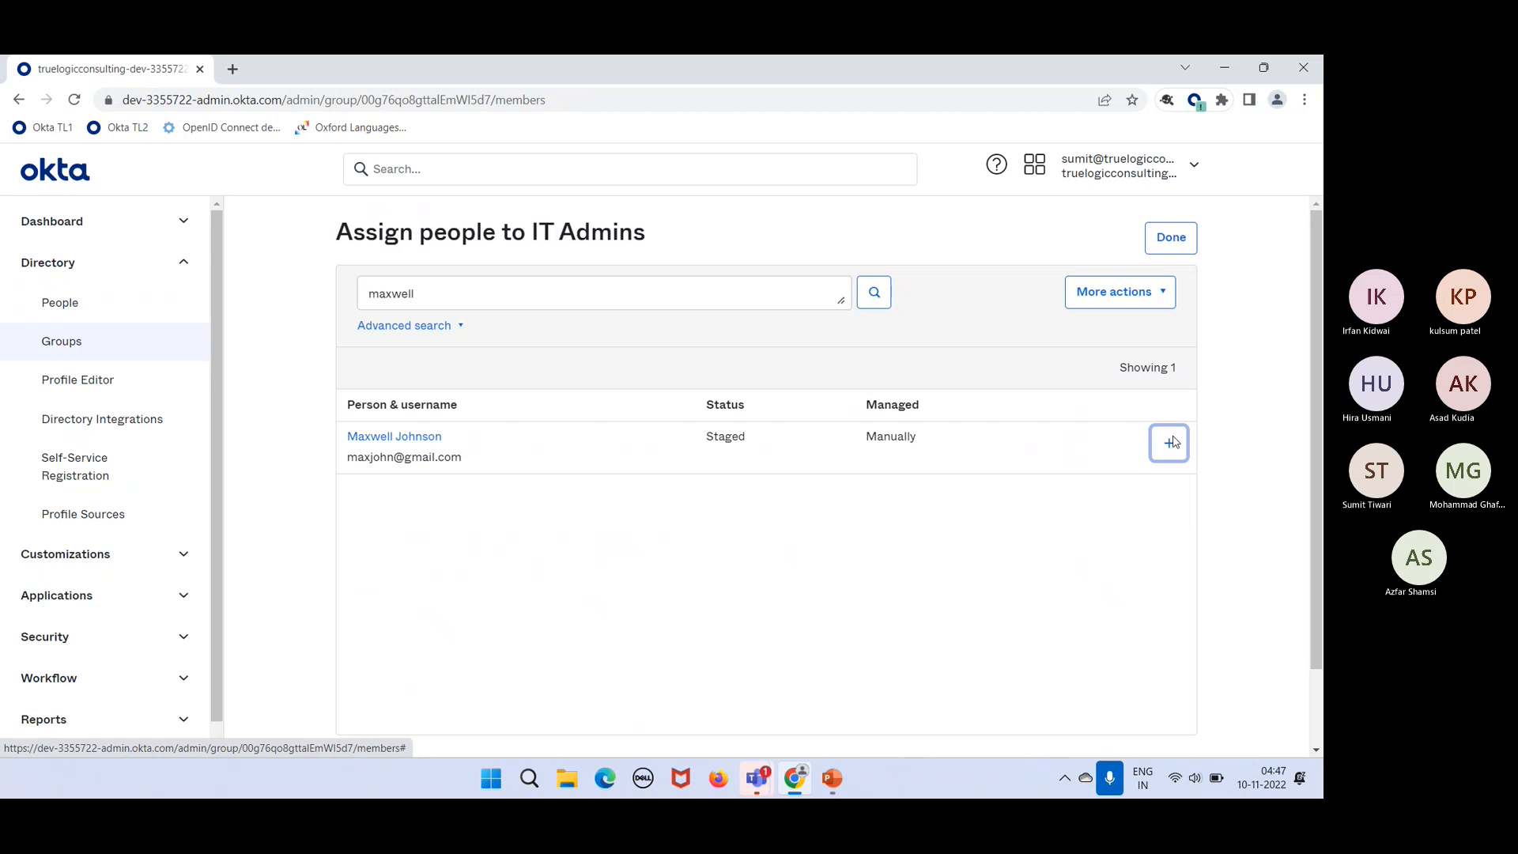
click(1157, 241)
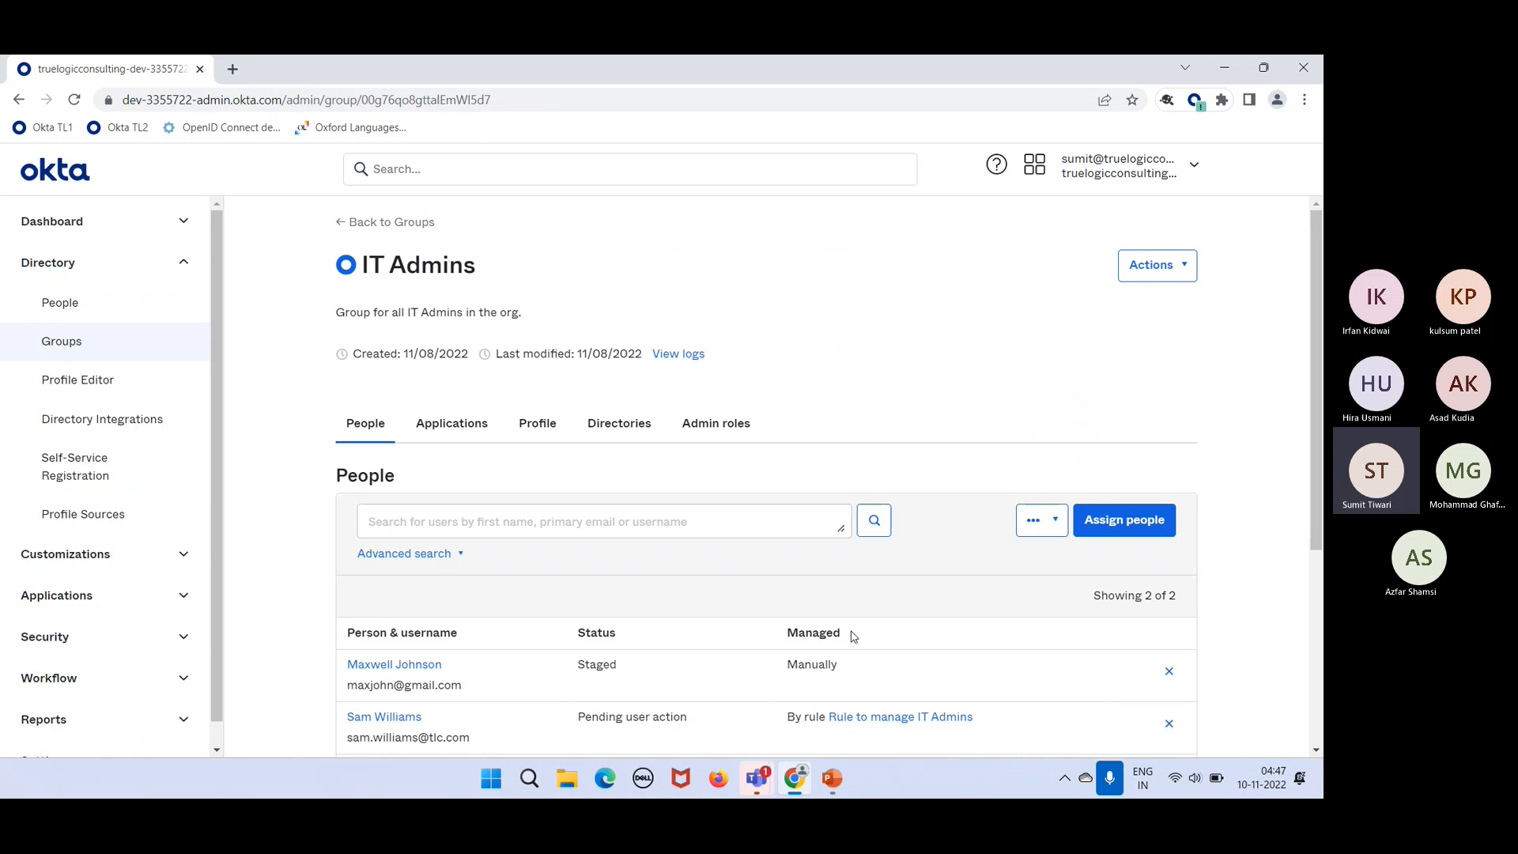
click(70, 110)
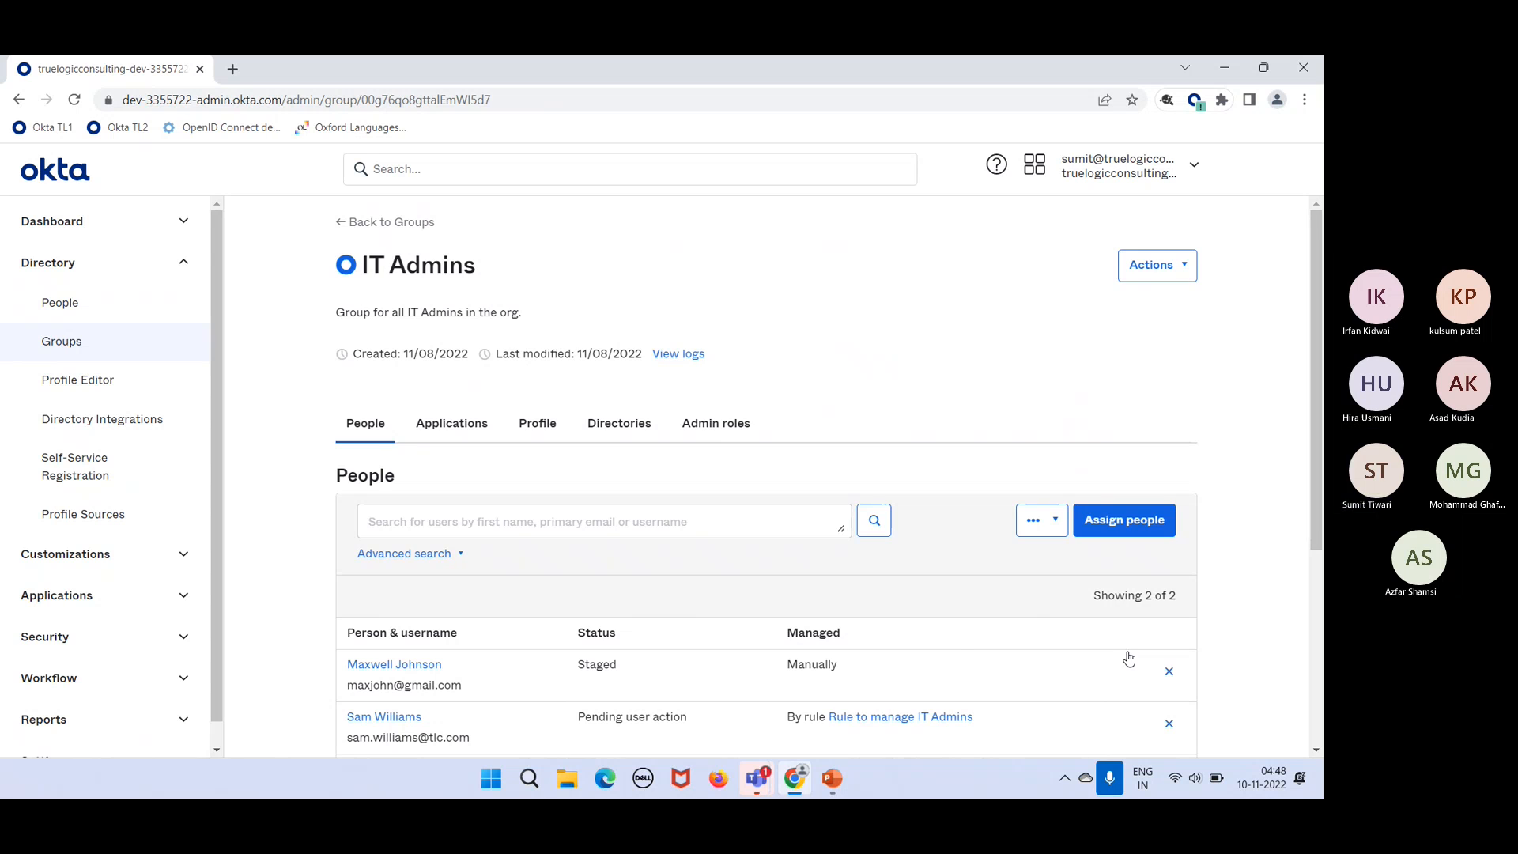
scroll(955, 656, down, 2)
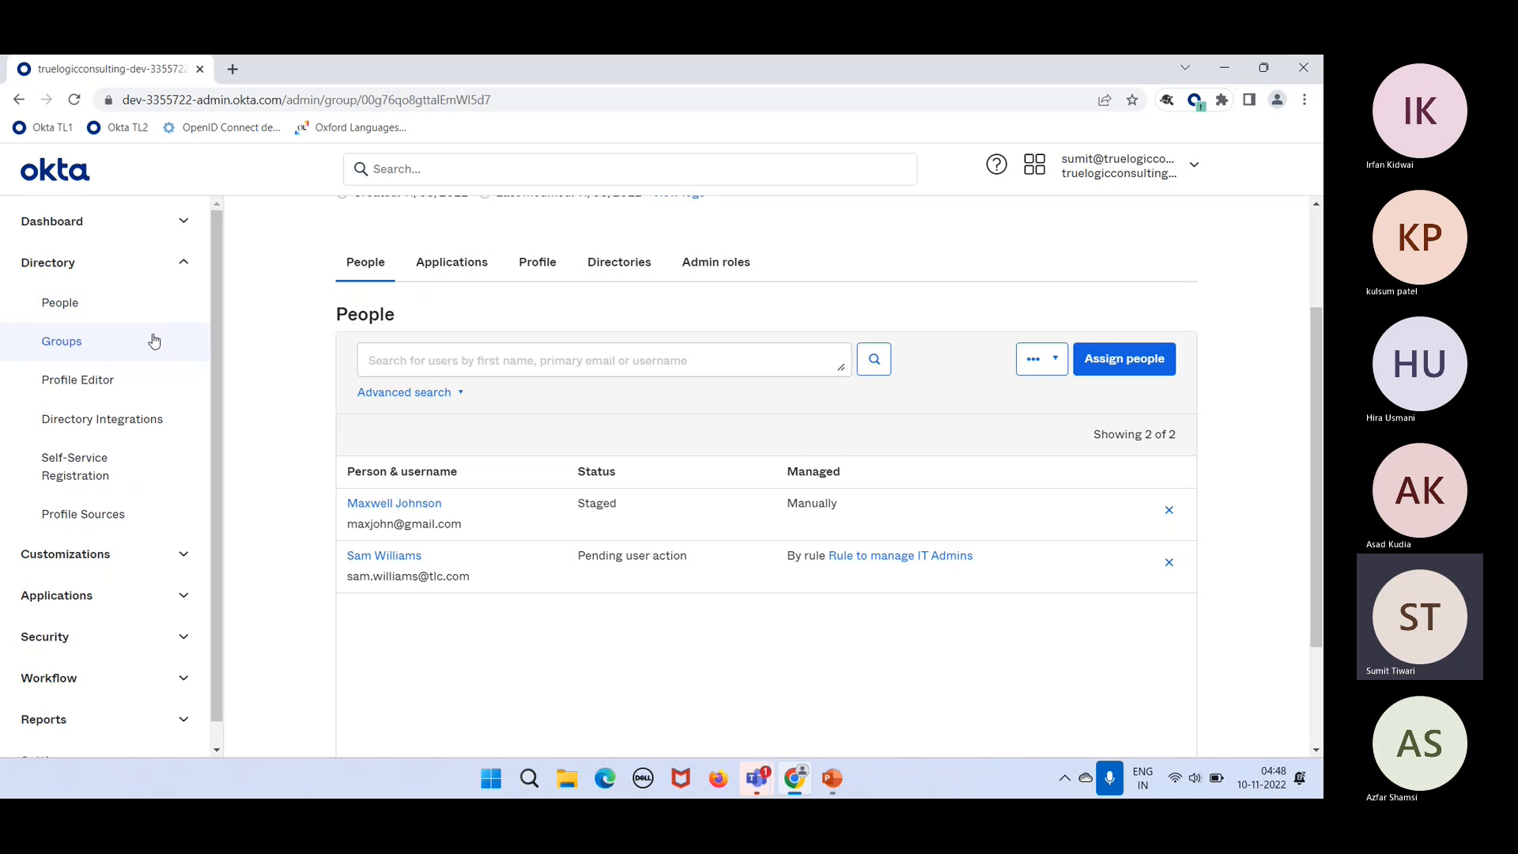
Step: On the group Rules tab, deactivate 'Rule to manage IT Admins' so it reads Inactive
click(71, 350)
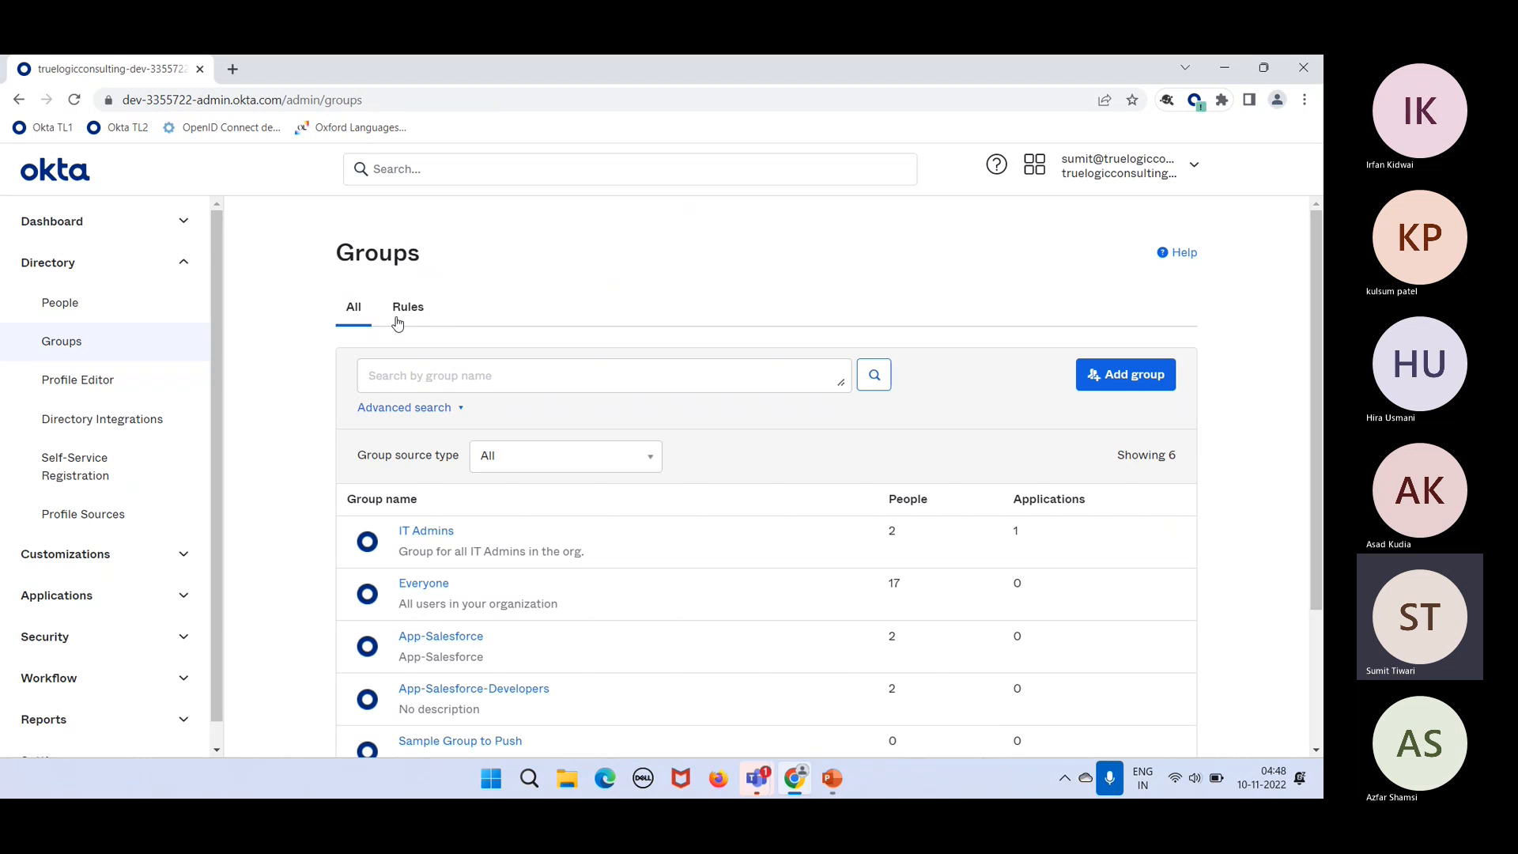
click(399, 313)
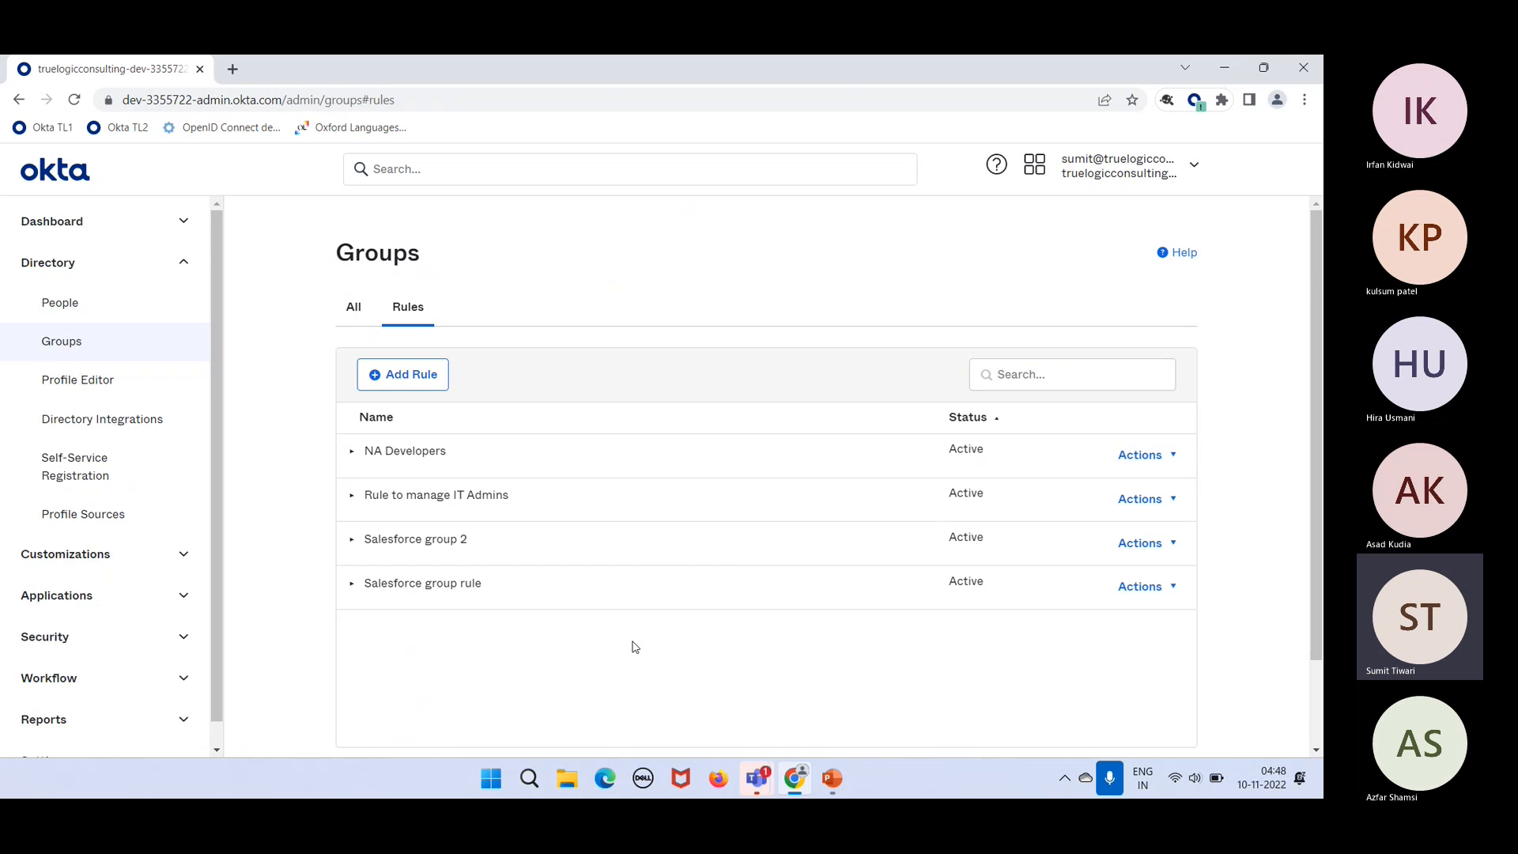
scroll(635, 647, down, 2)
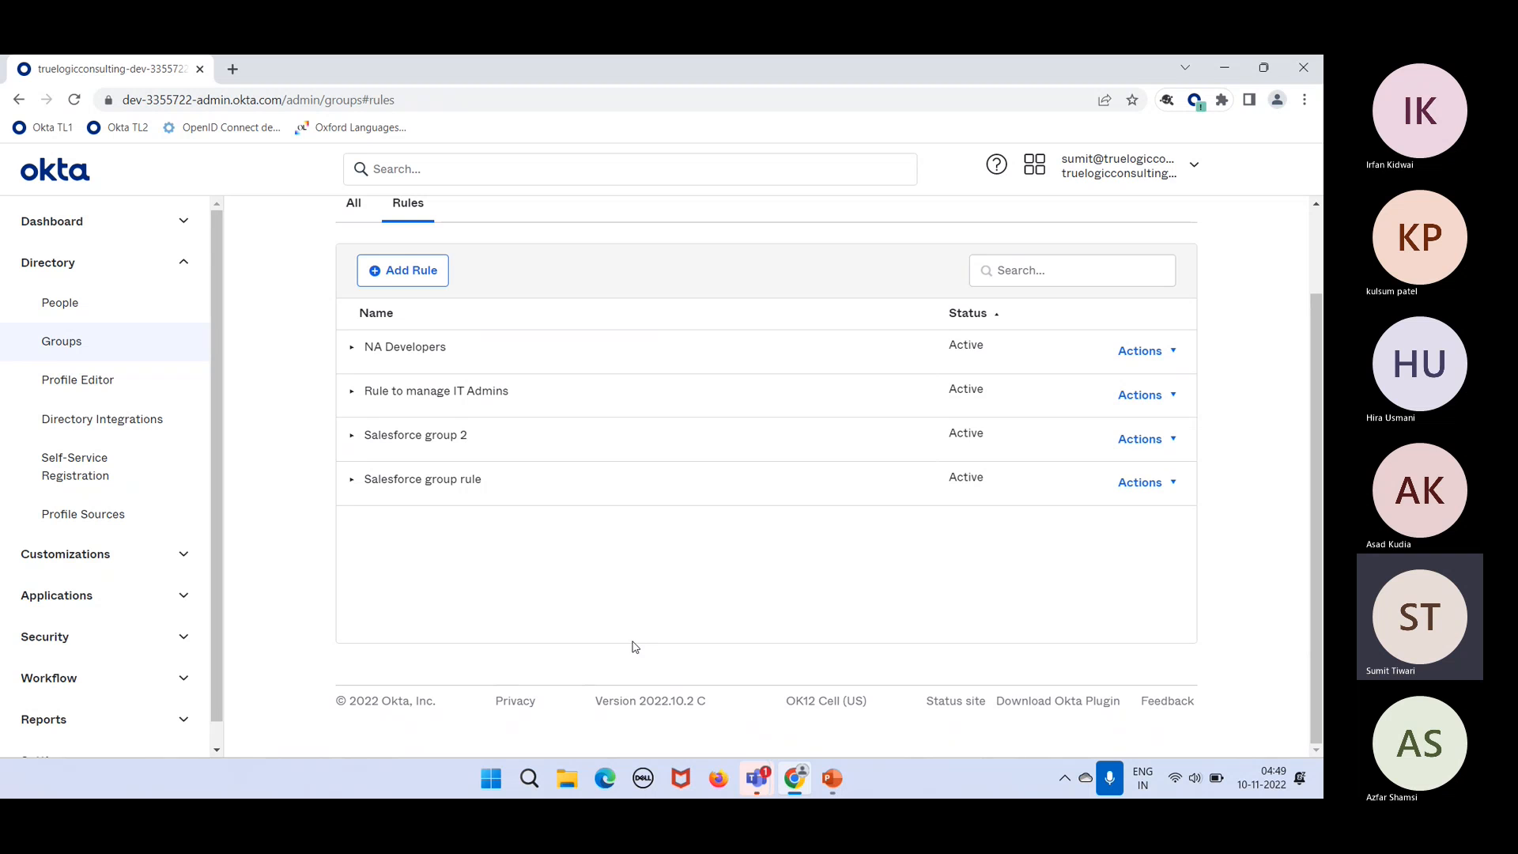
click(1161, 396)
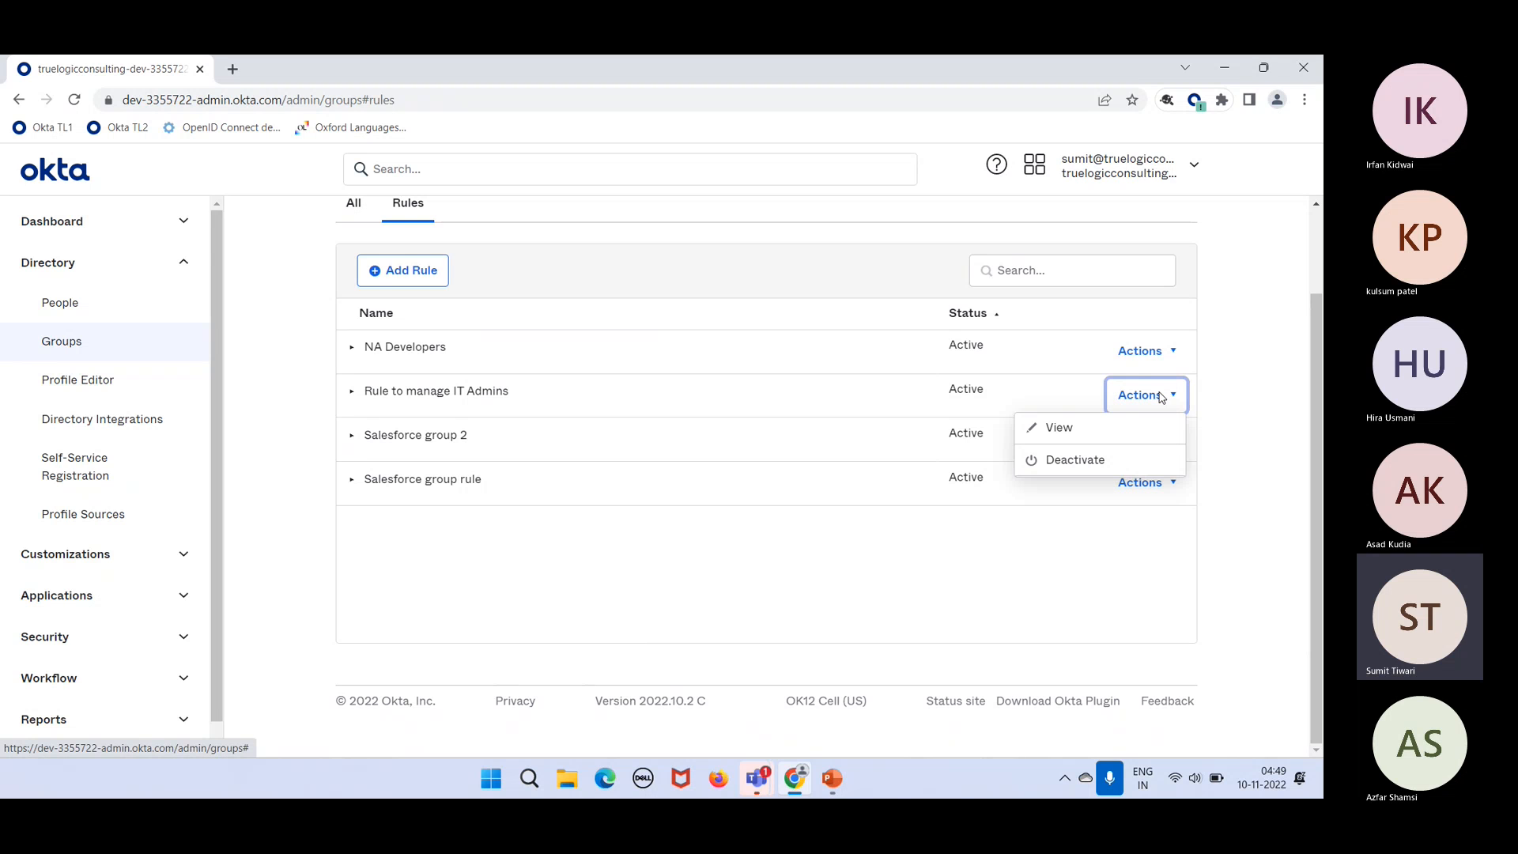
click(1067, 461)
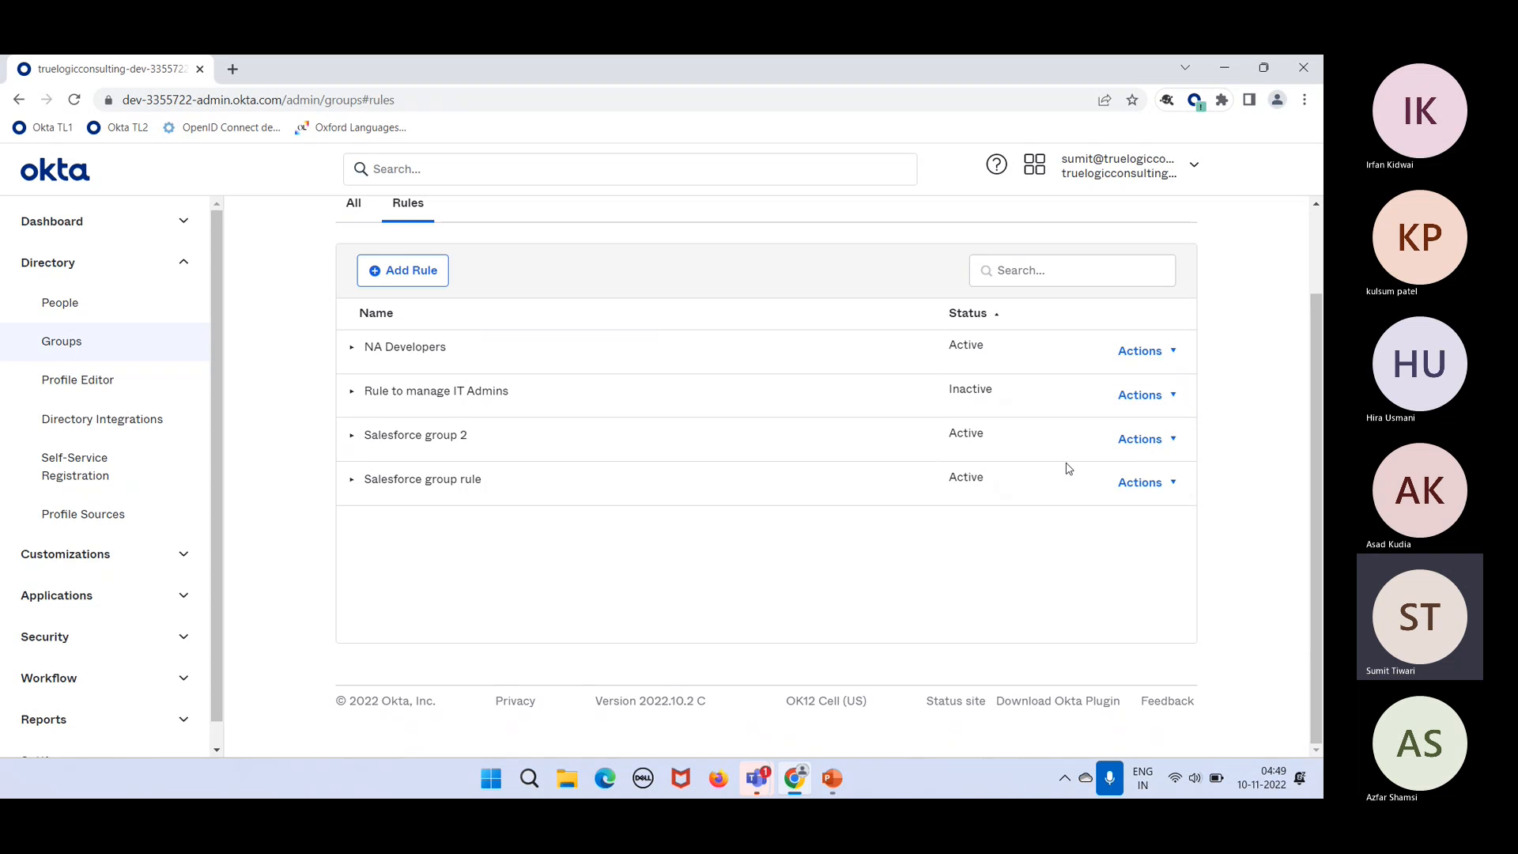
click(1143, 397)
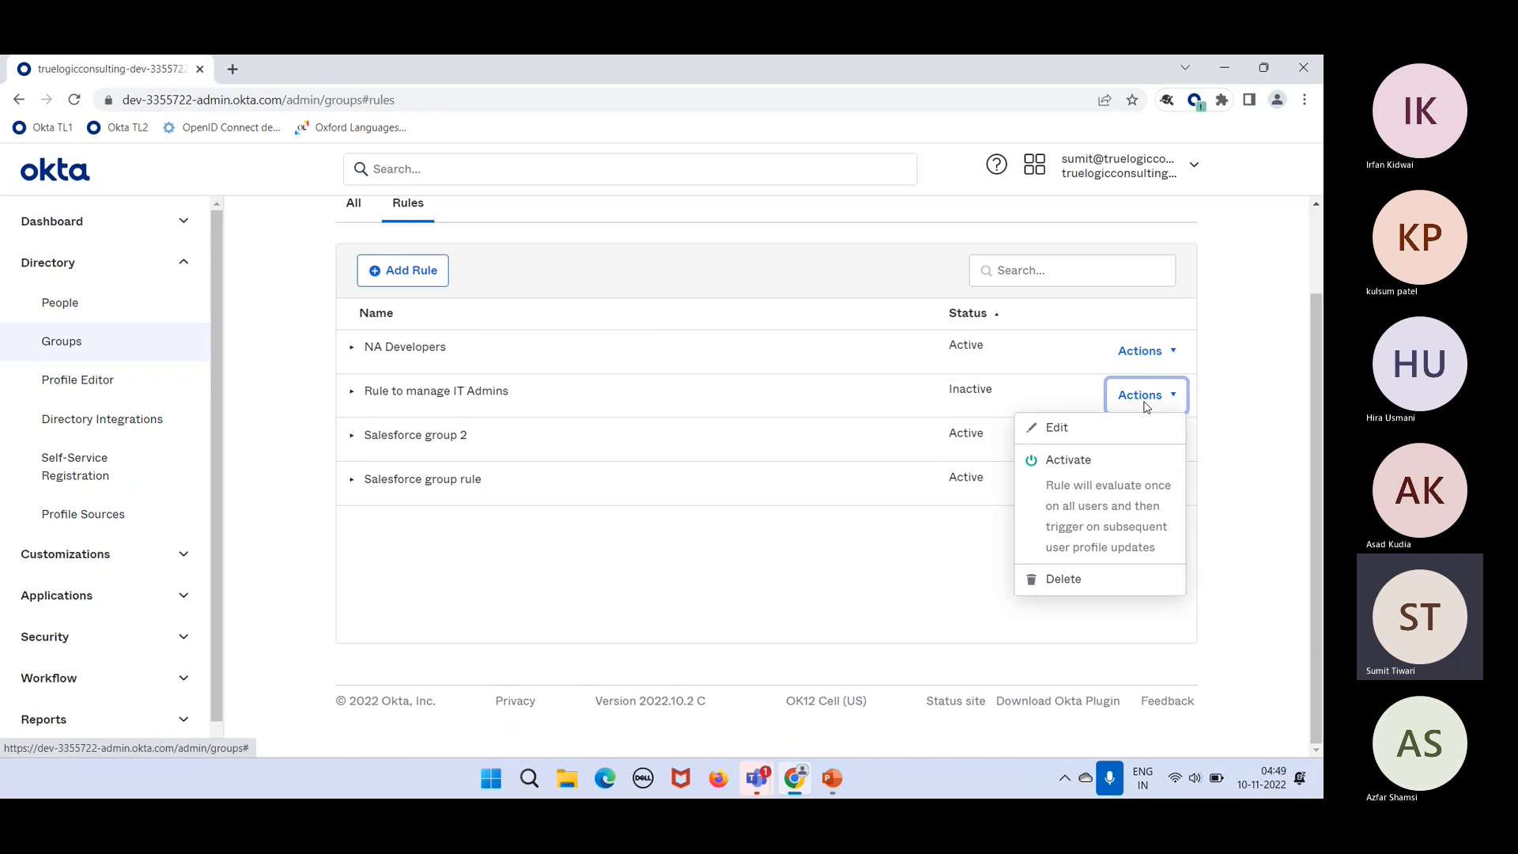
Step: Edit the IT Admins rule and switch its IF attribute to middleName | string
click(1105, 427)
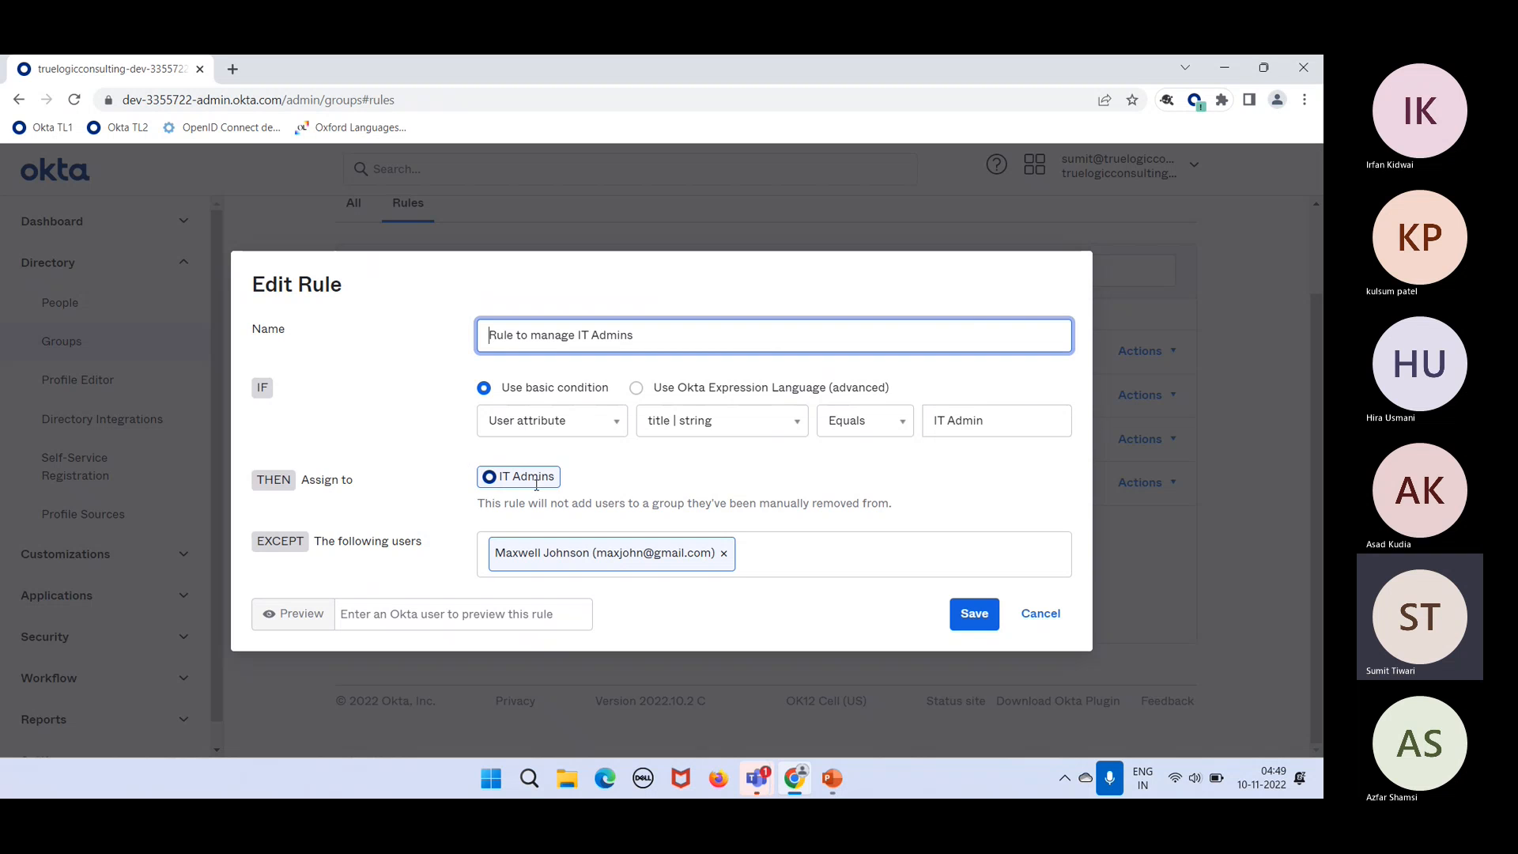
drag(556, 478, 480, 468)
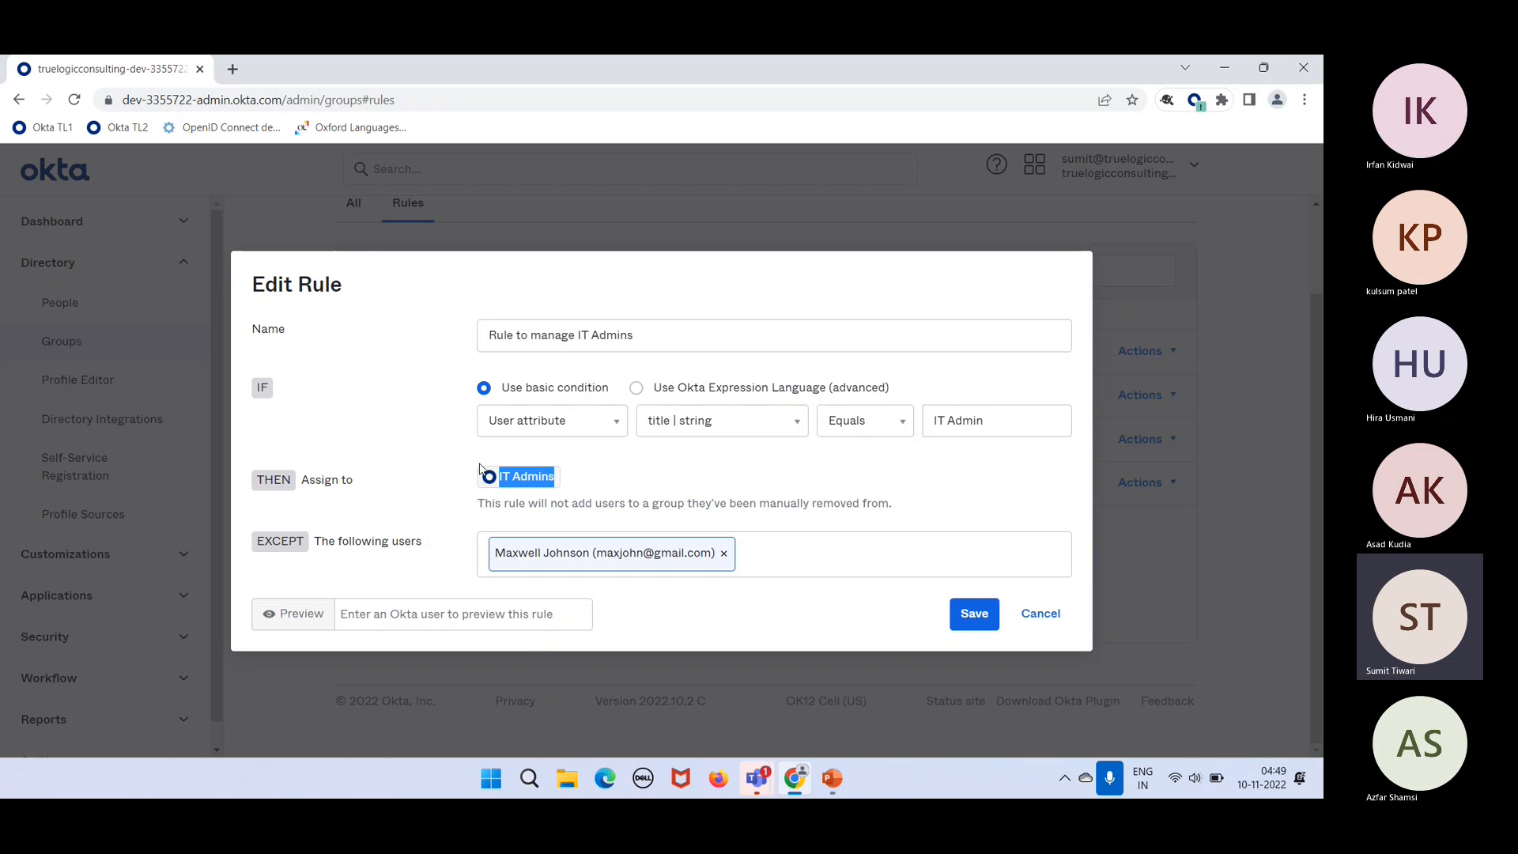
click(596, 484)
drag(559, 476, 499, 476)
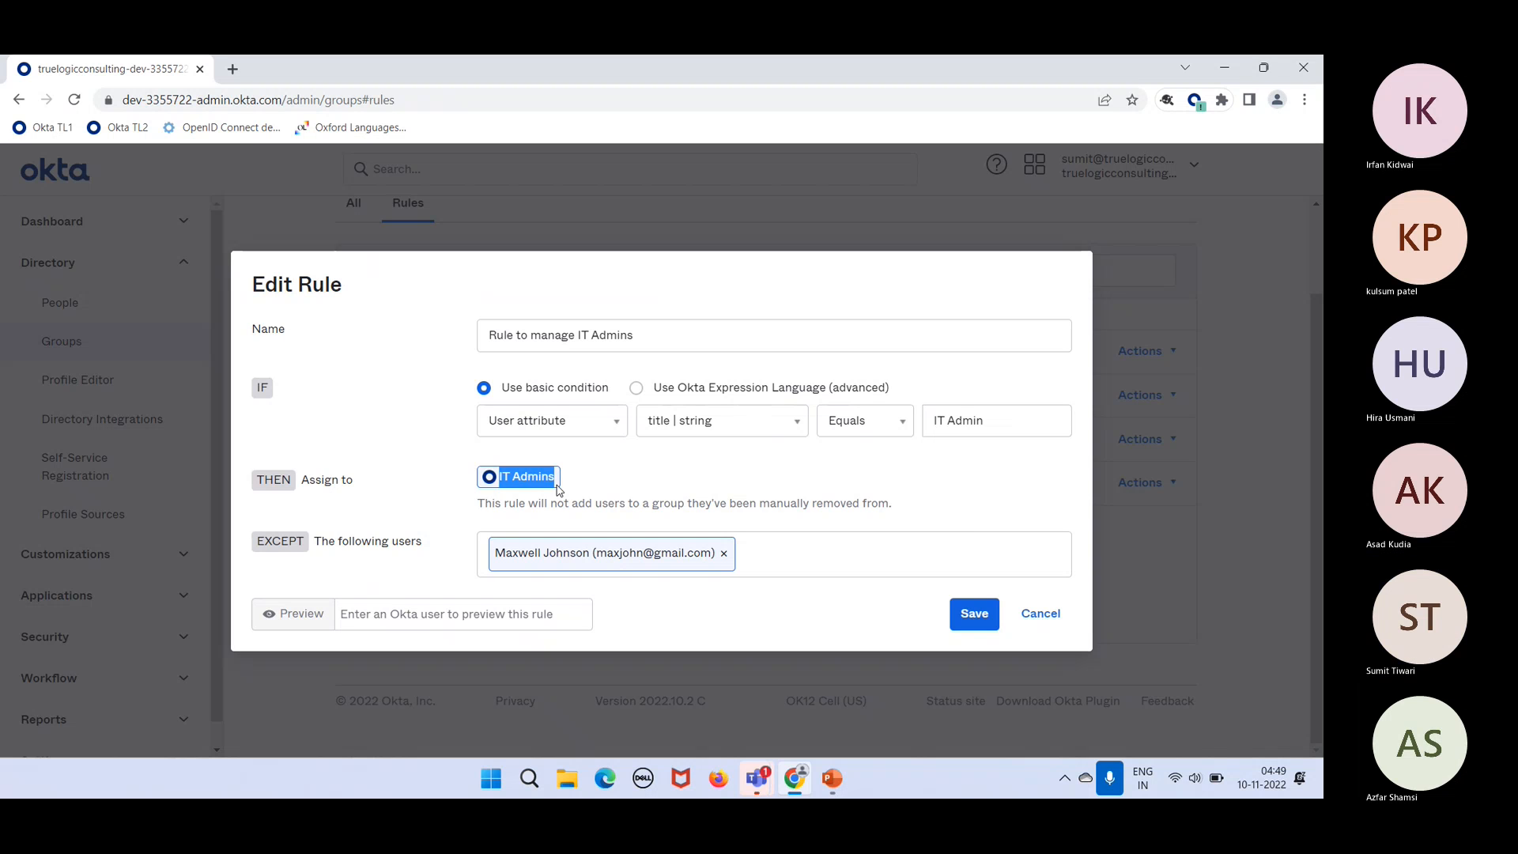
click(597, 480)
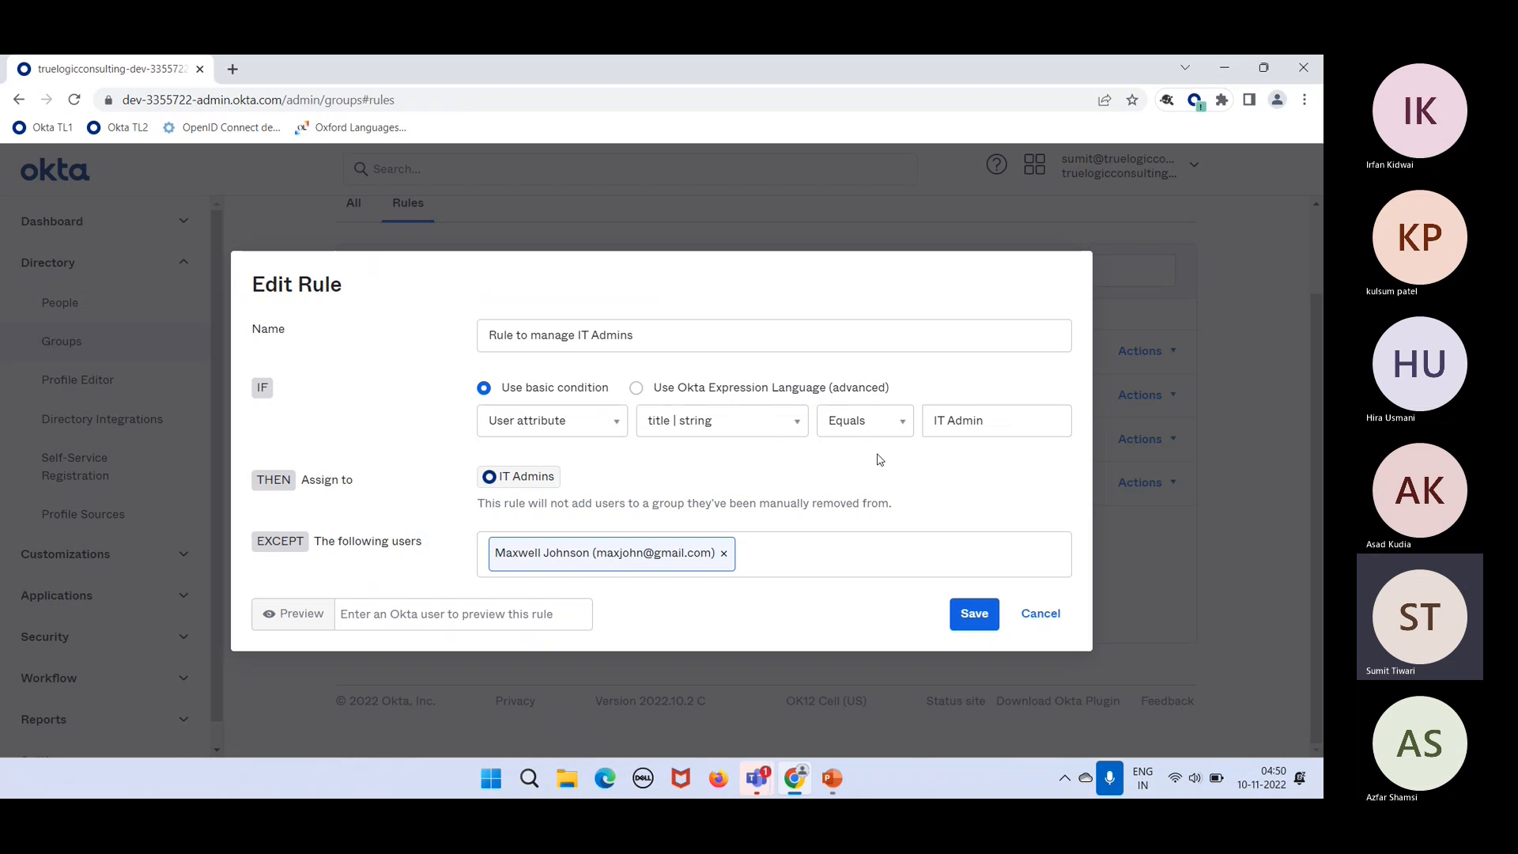
click(749, 432)
click(710, 569)
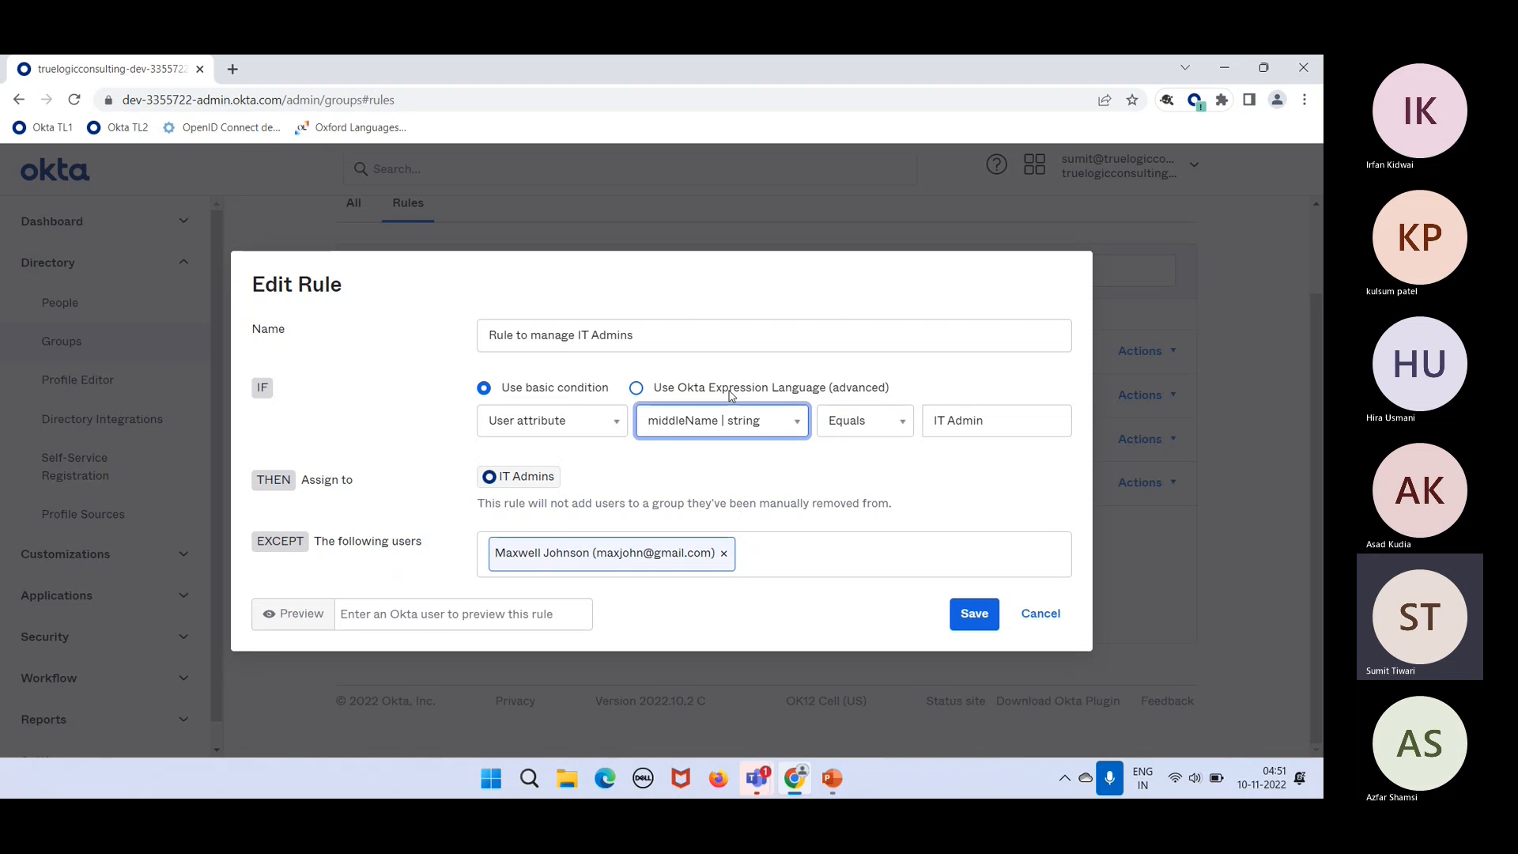
Step: Toggle the rule condition between Expression Language and basic views, ending in Expression Language
click(636, 389)
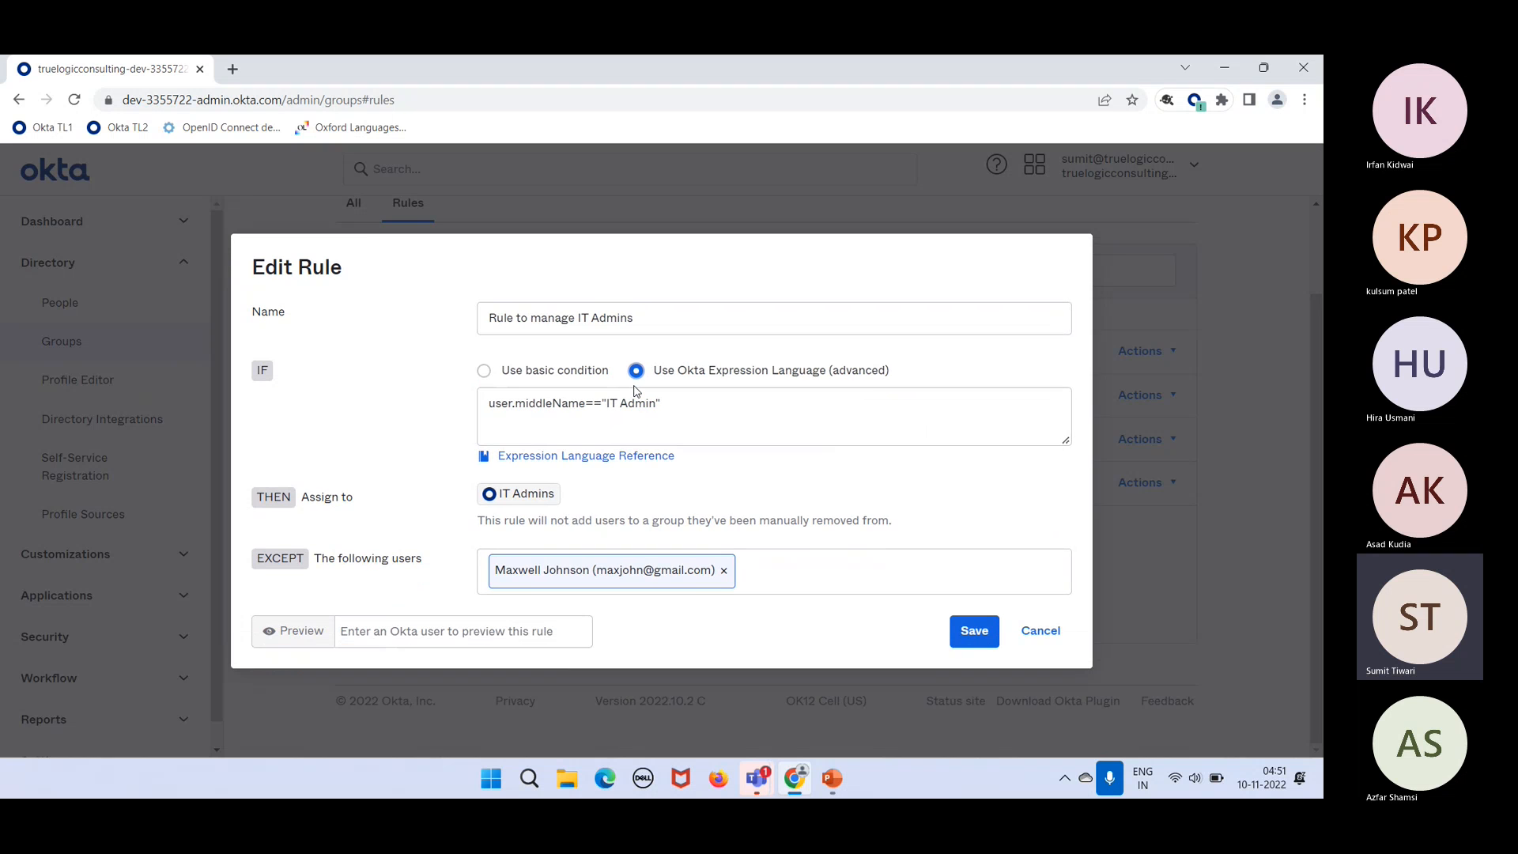
click(701, 396)
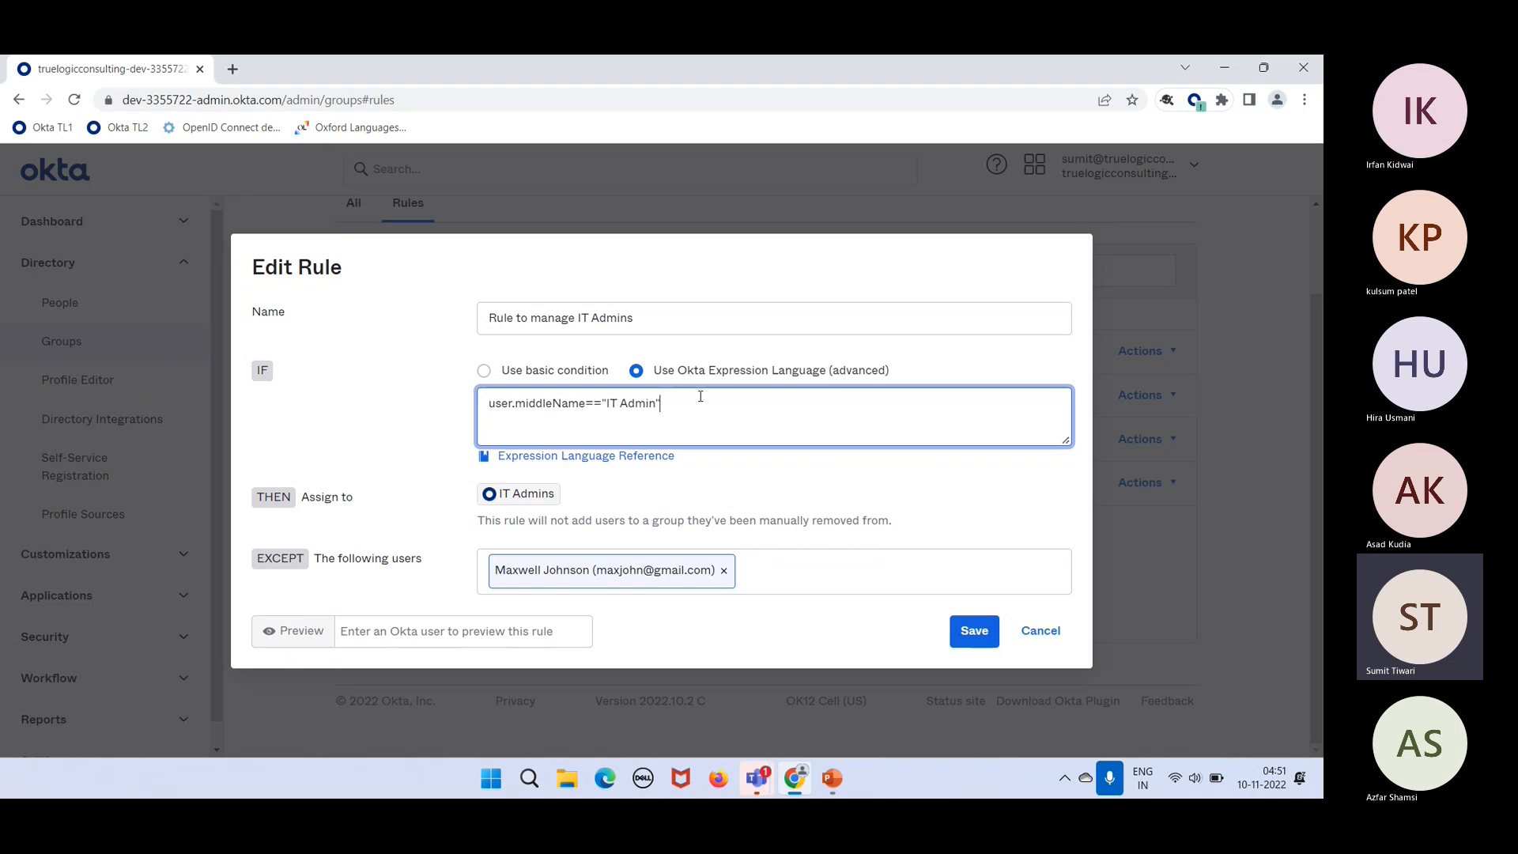
click(480, 374)
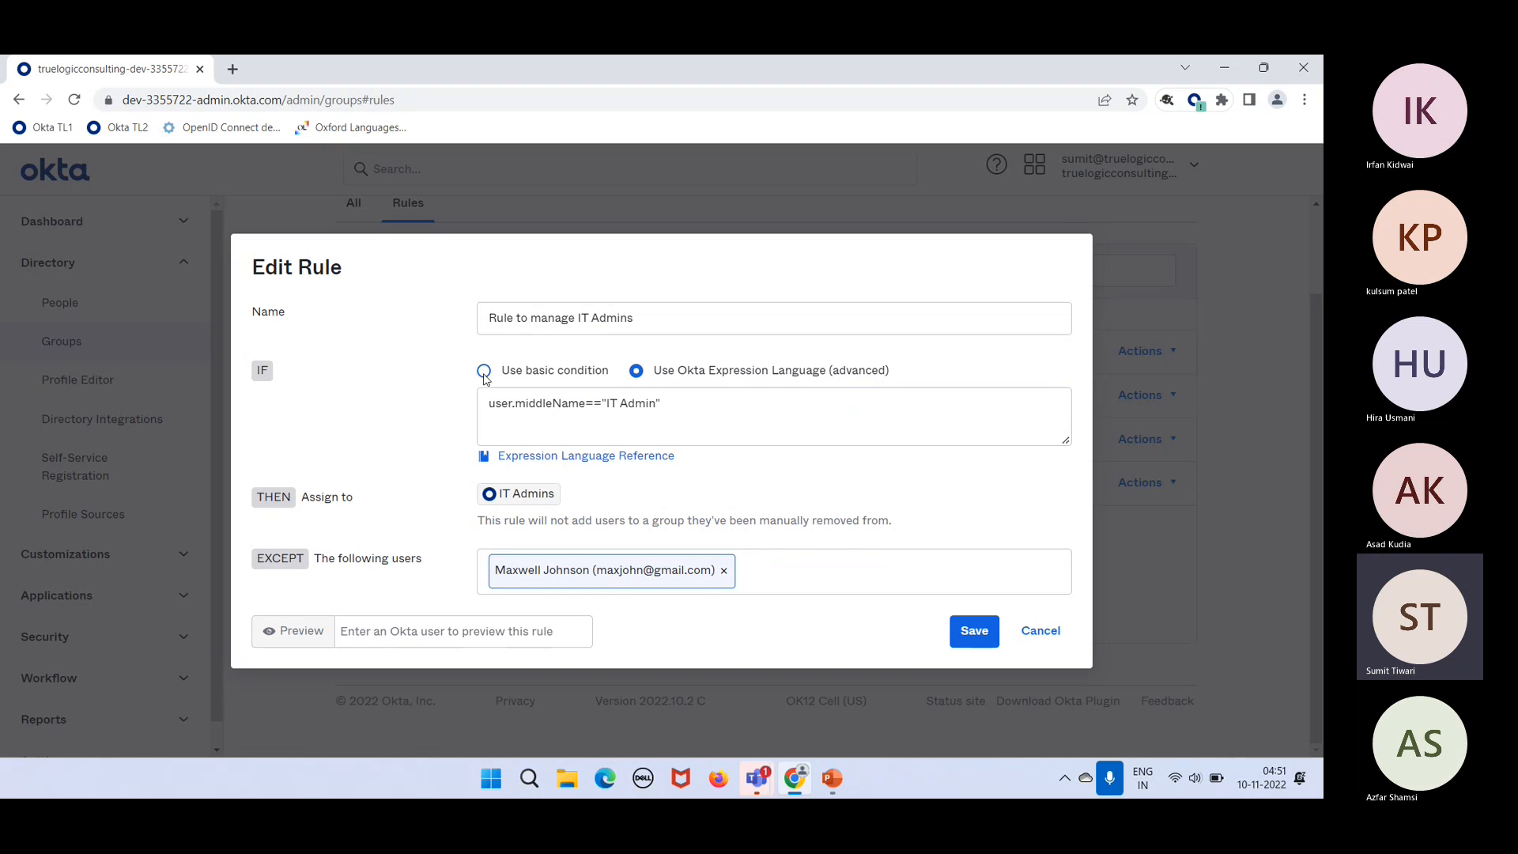
click(482, 372)
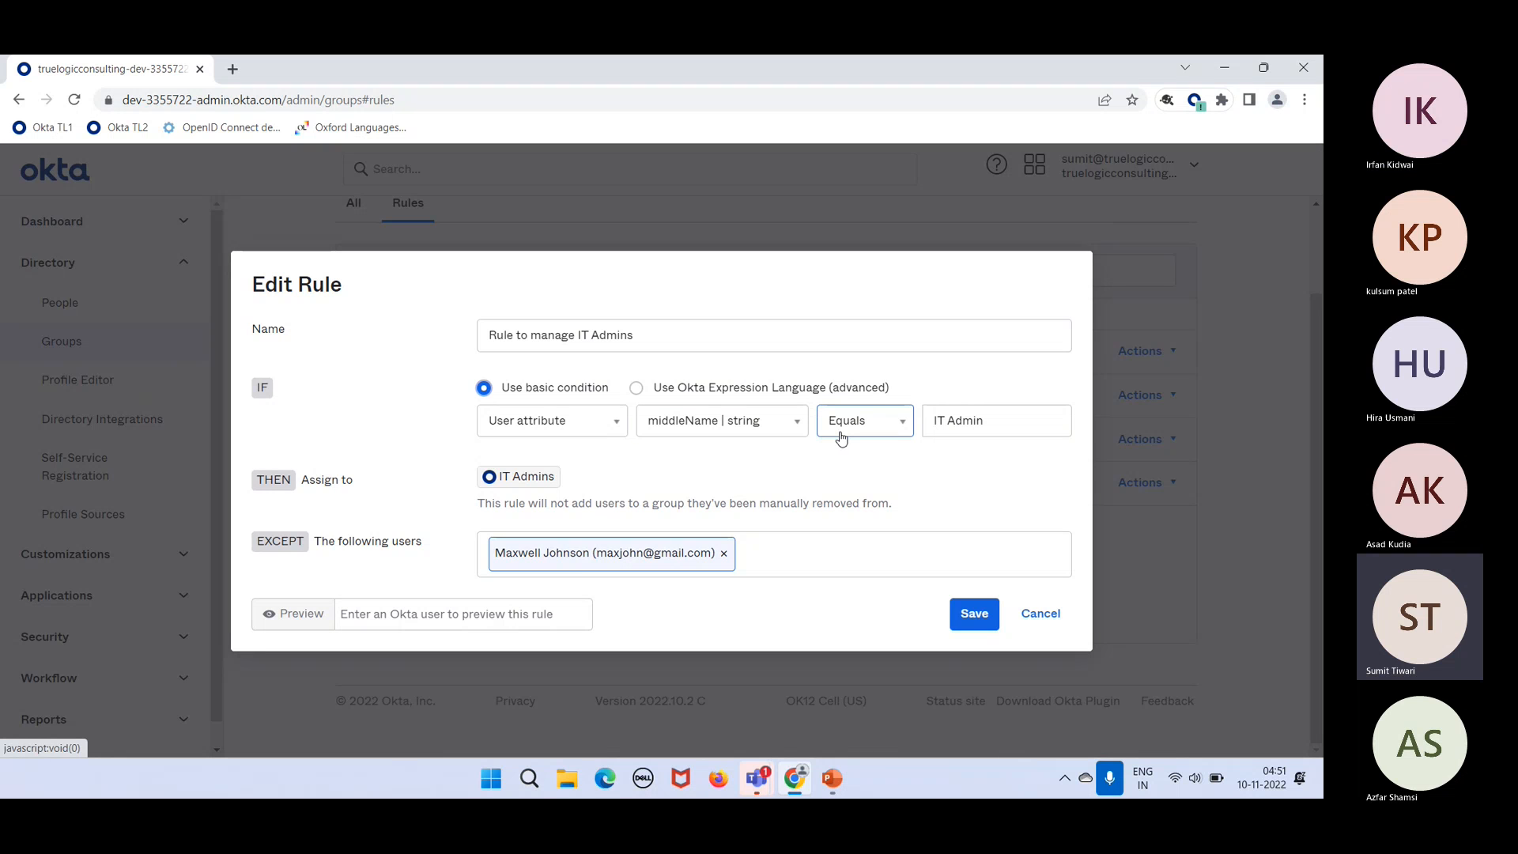
click(934, 419)
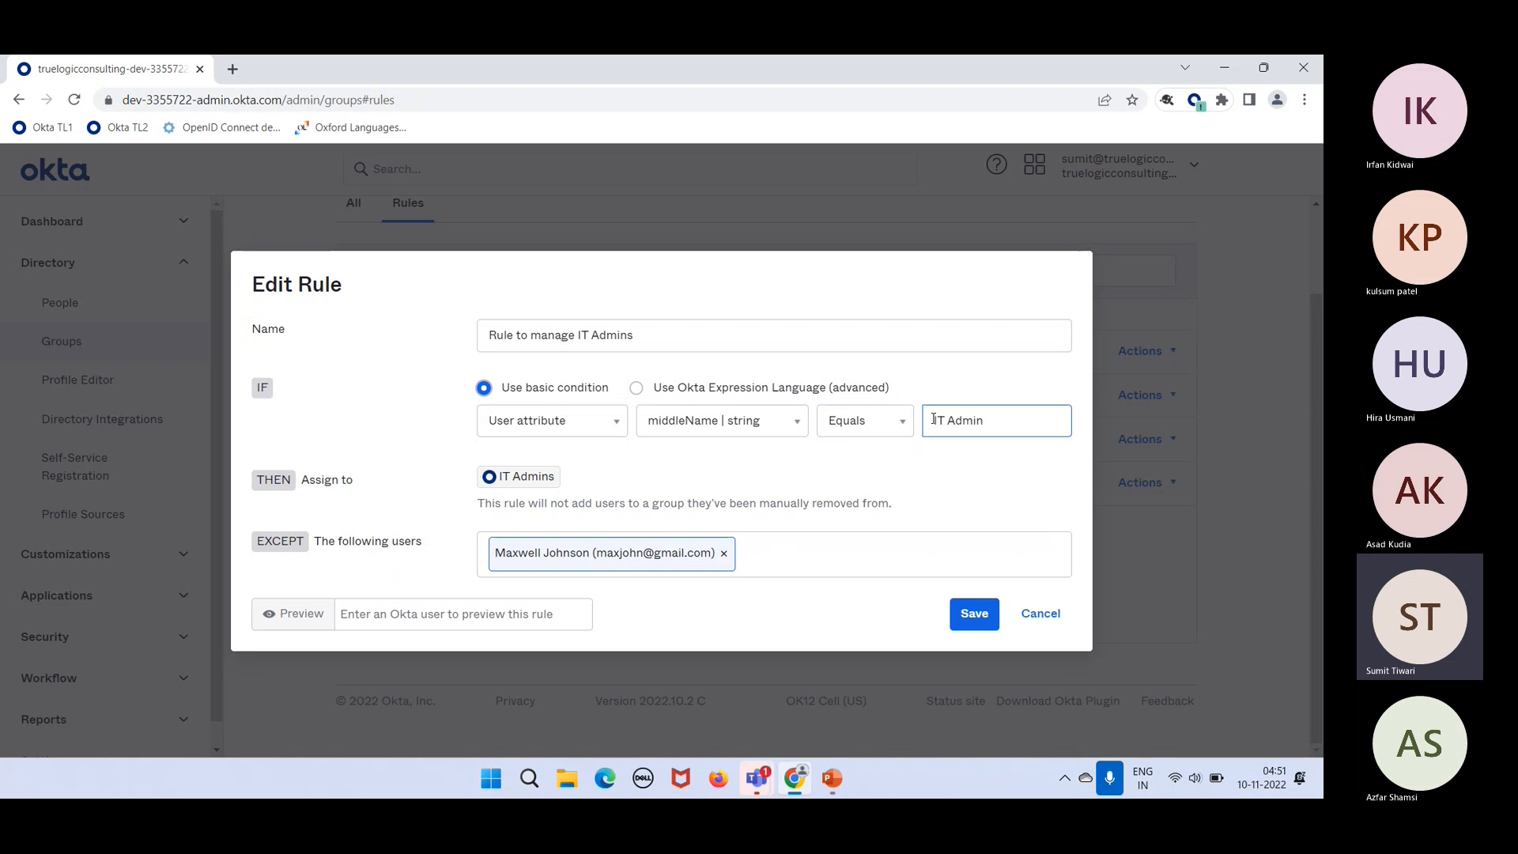
click(771, 389)
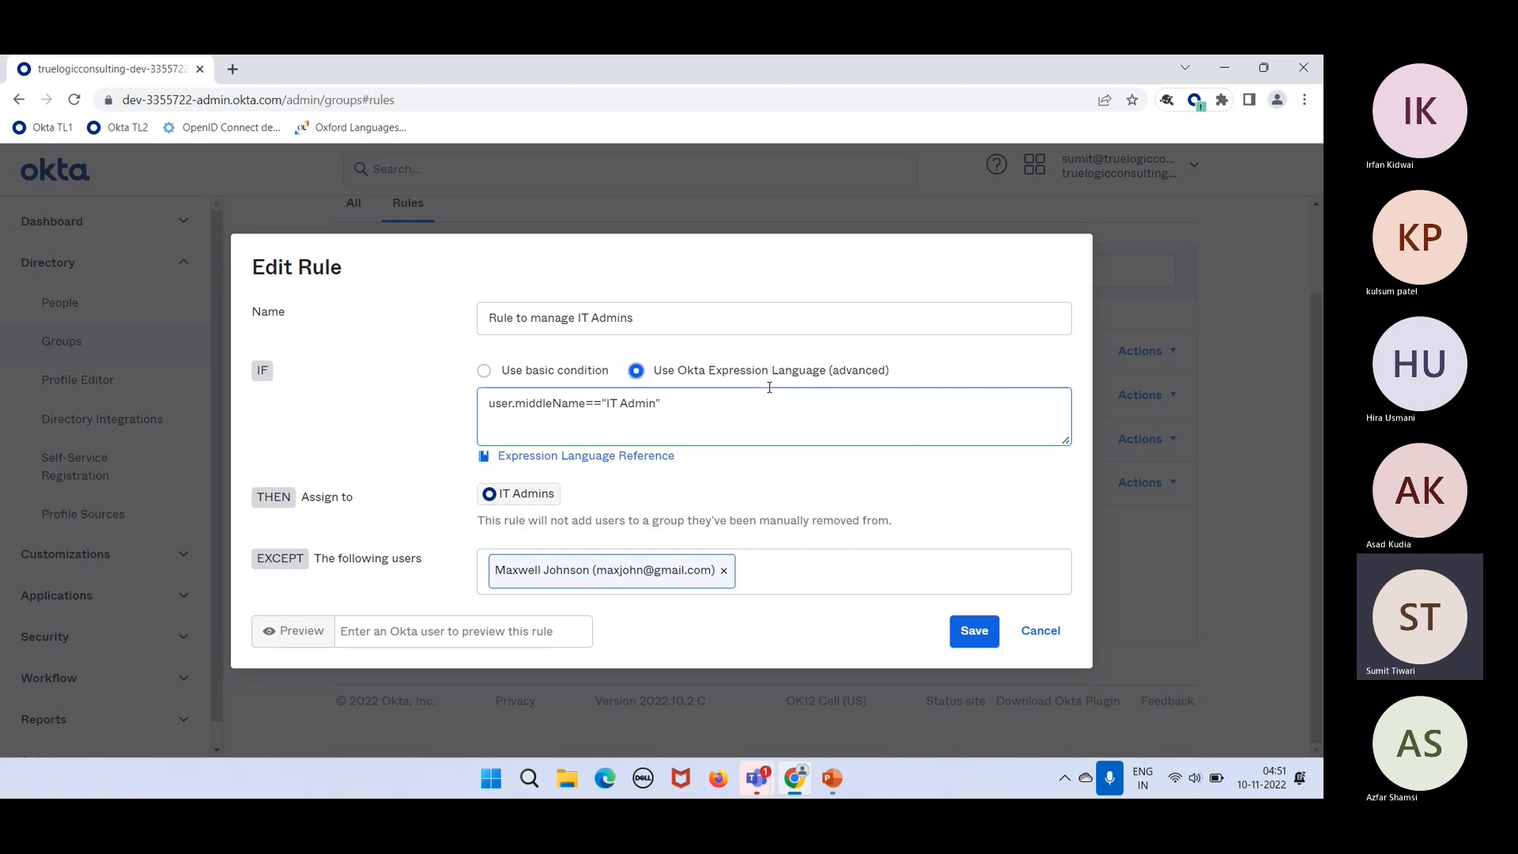
Step: Highlight each part of user.middleName=="IT Admin" in turn: user, middleName, ==, and Admin
double_click(508, 404)
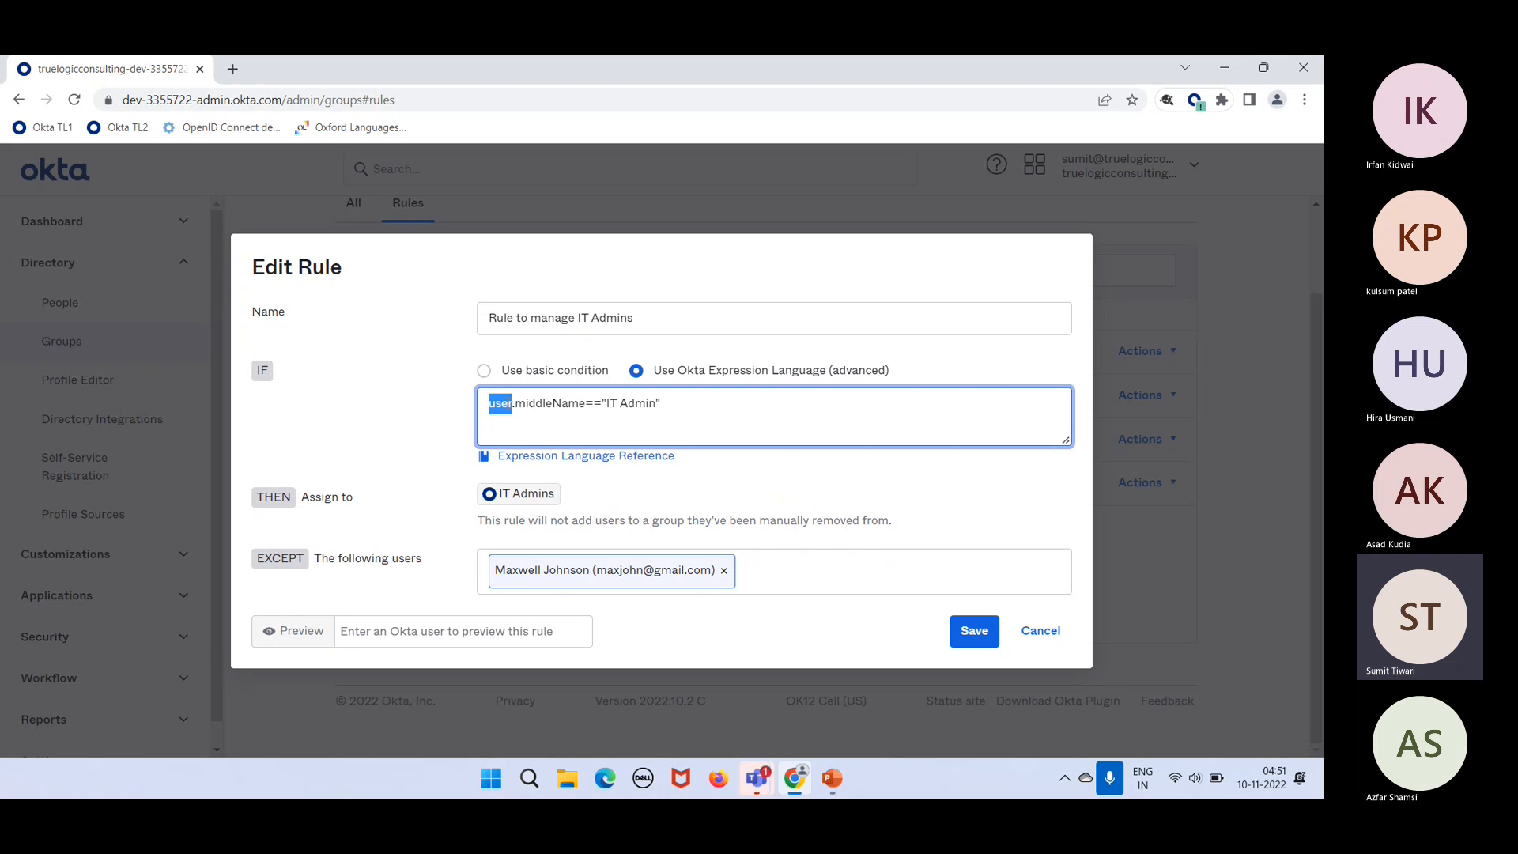
double_click(532, 404)
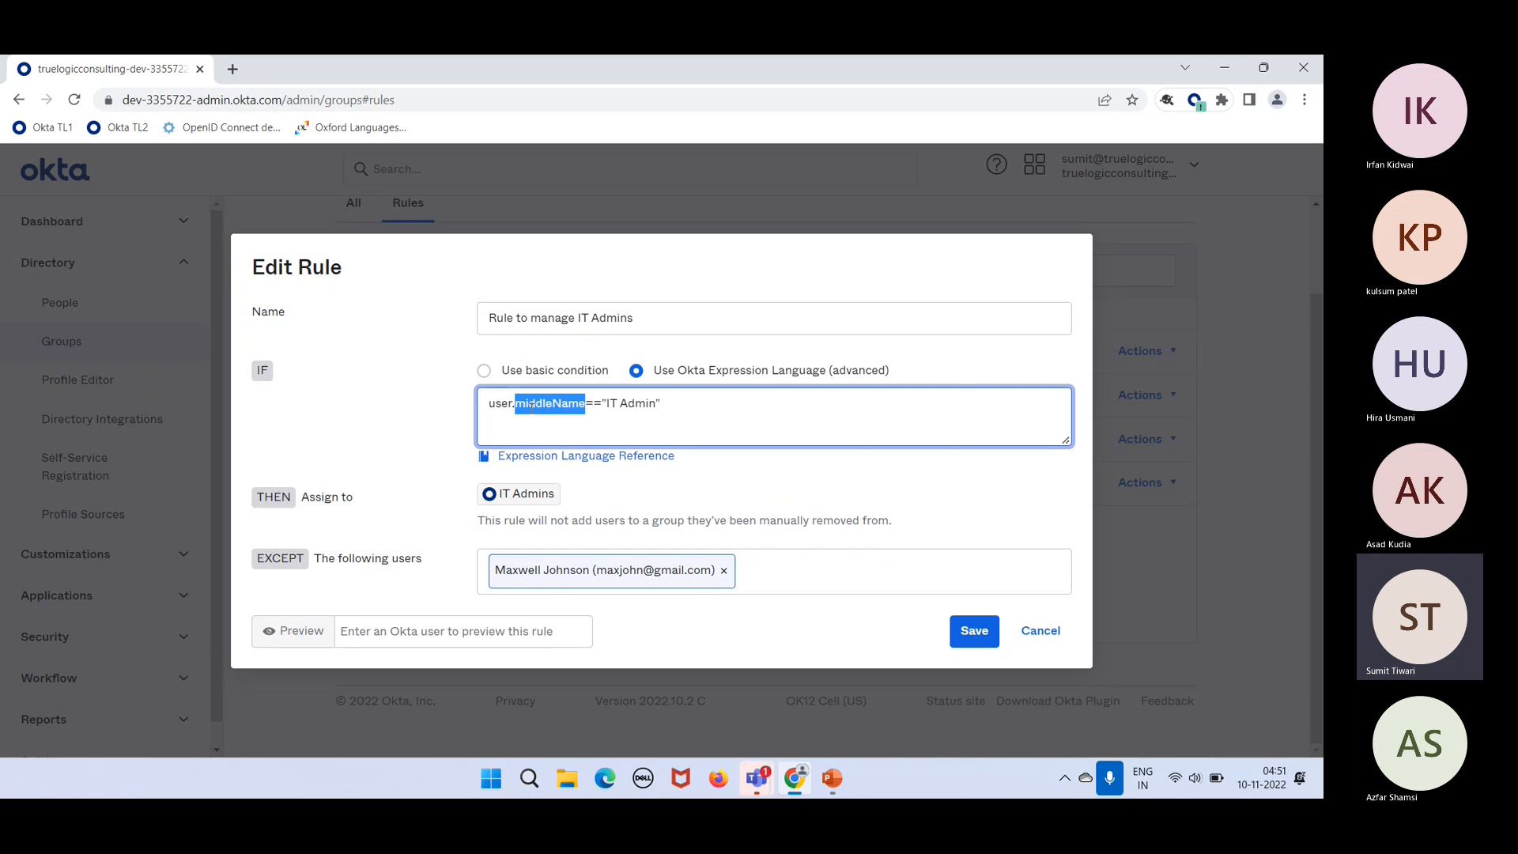
double_click(593, 405)
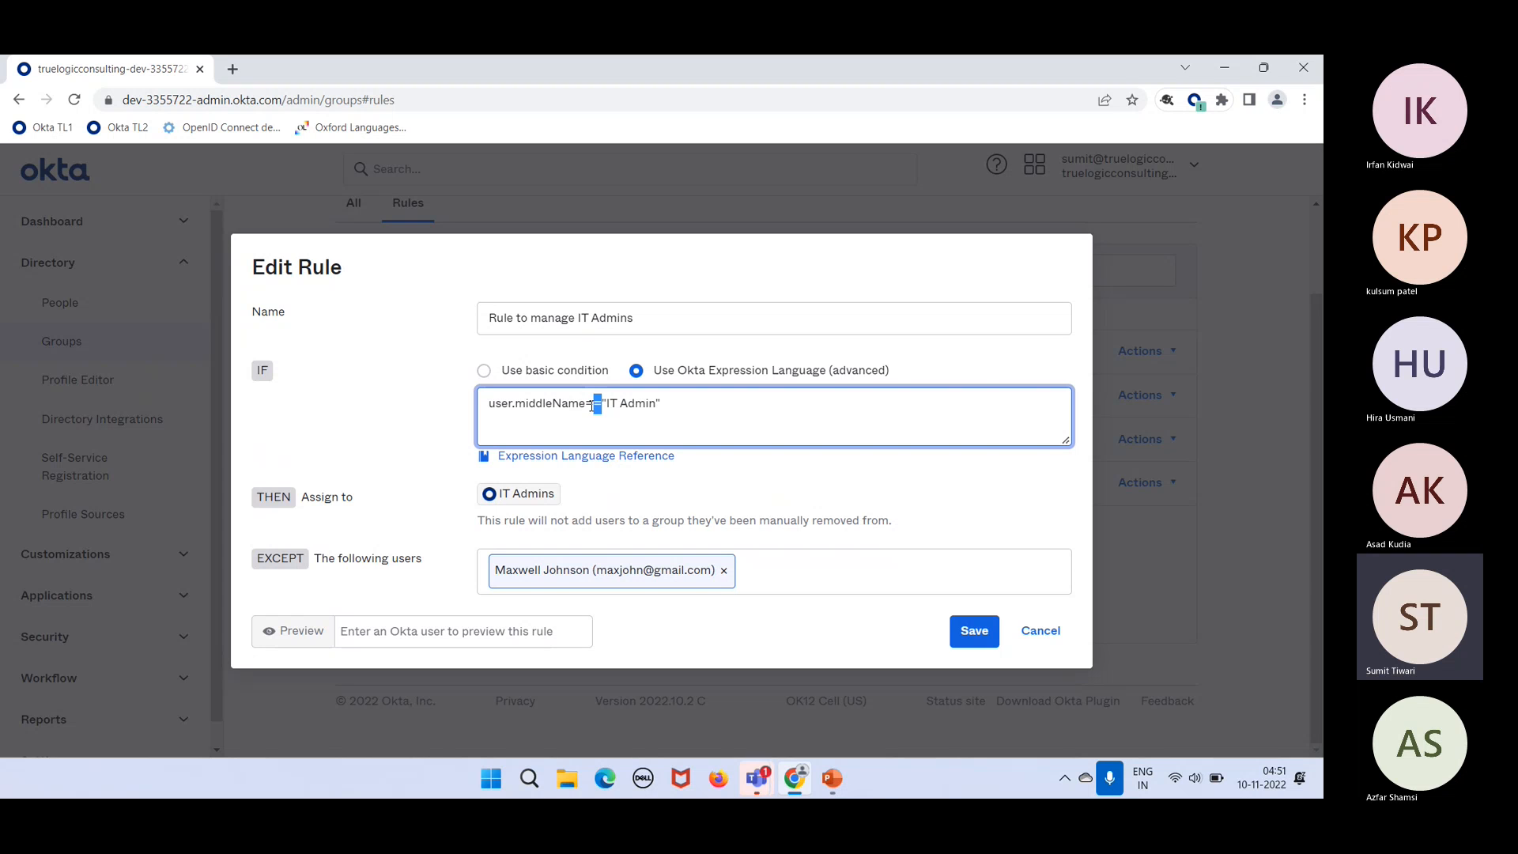
double_click(649, 405)
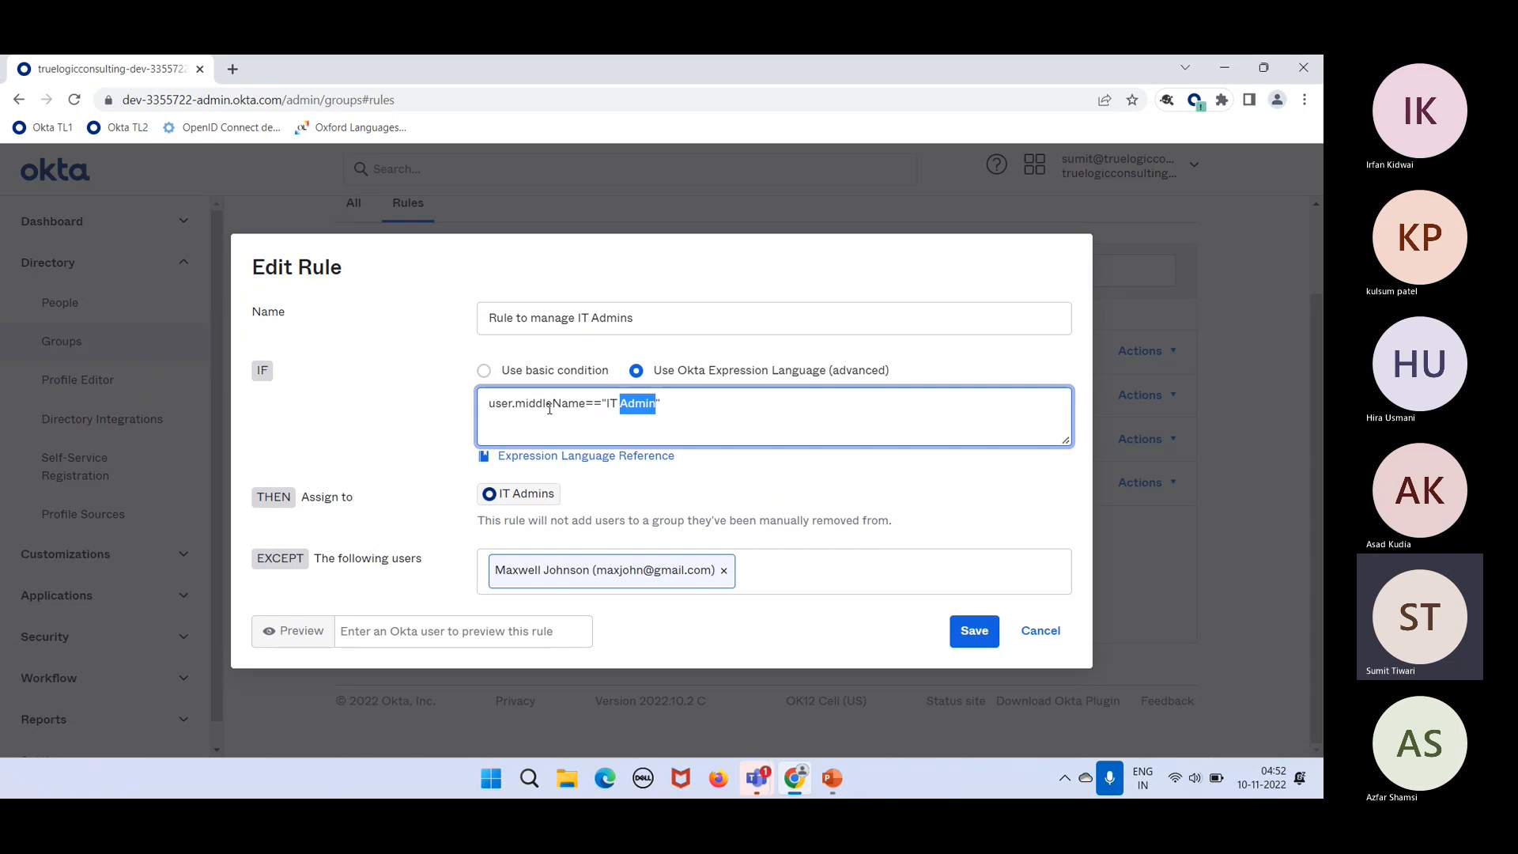
double_click(498, 405)
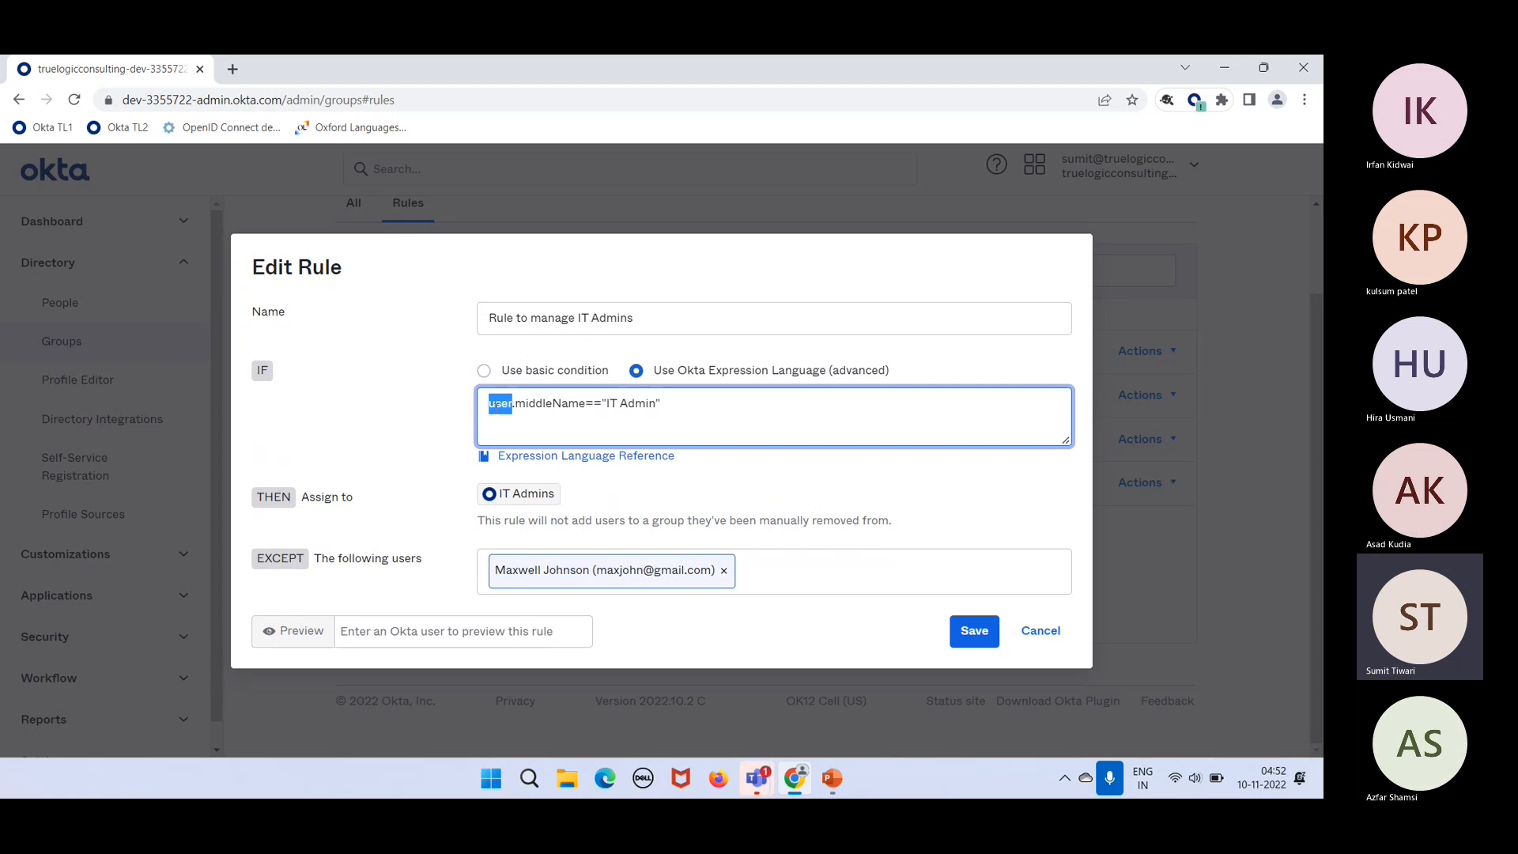
Step: Discard the rule edits and open the first user's profile from the People list
click(1036, 633)
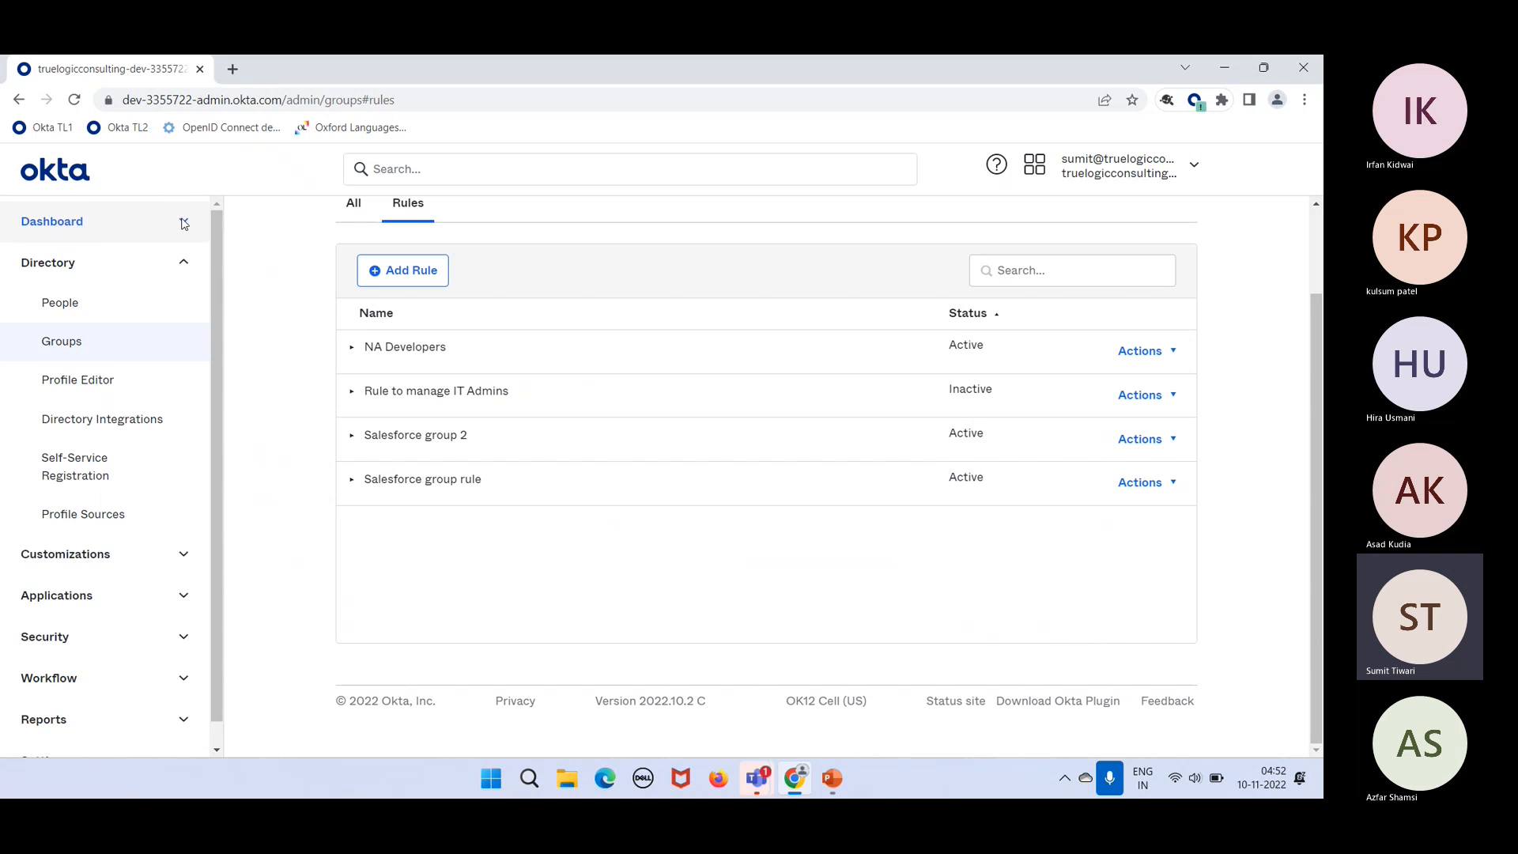
click(69, 402)
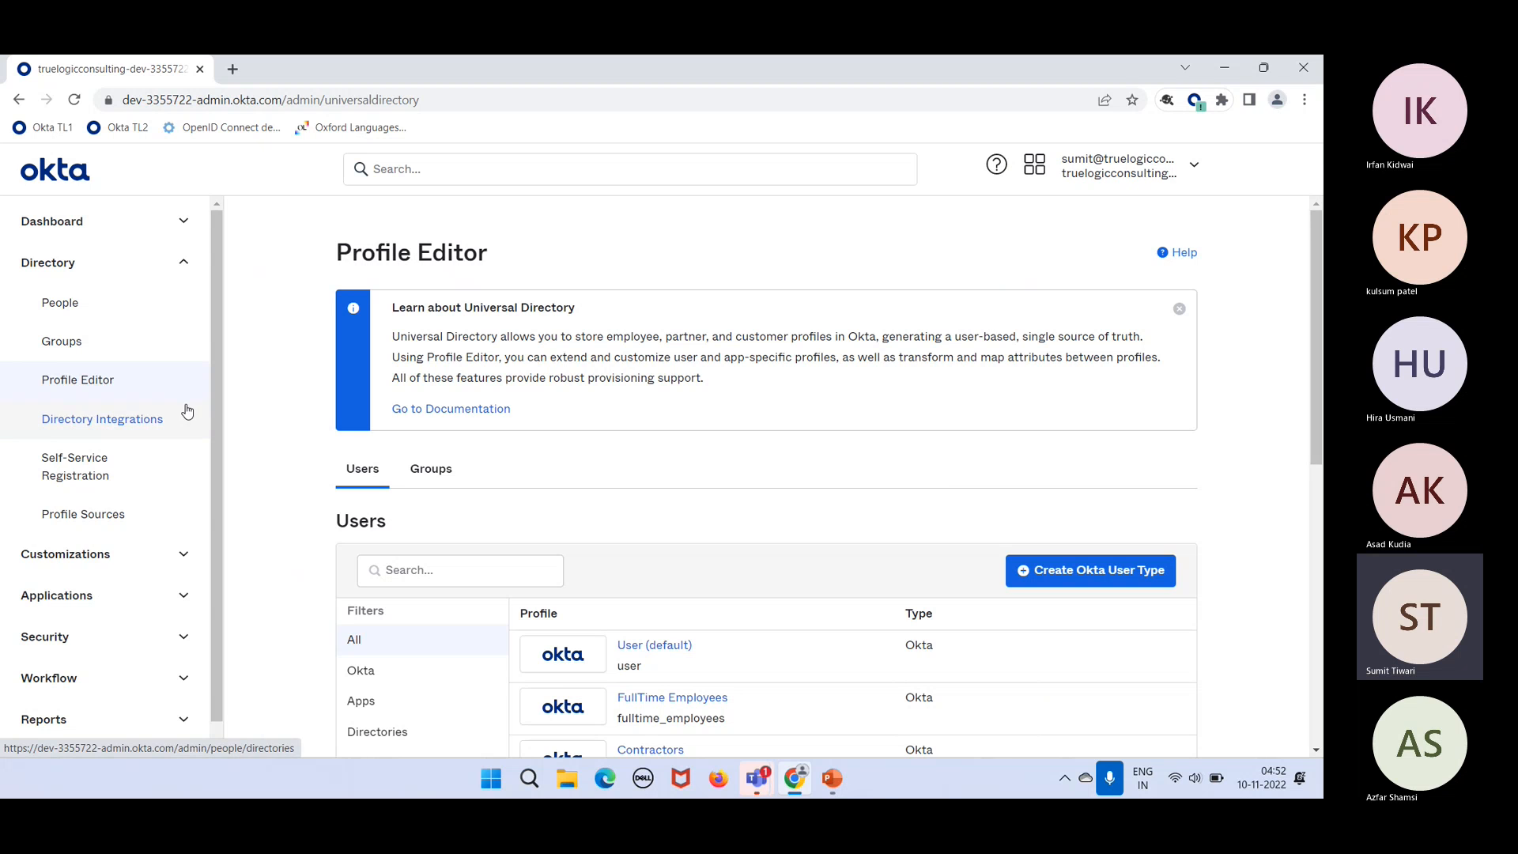
click(88, 316)
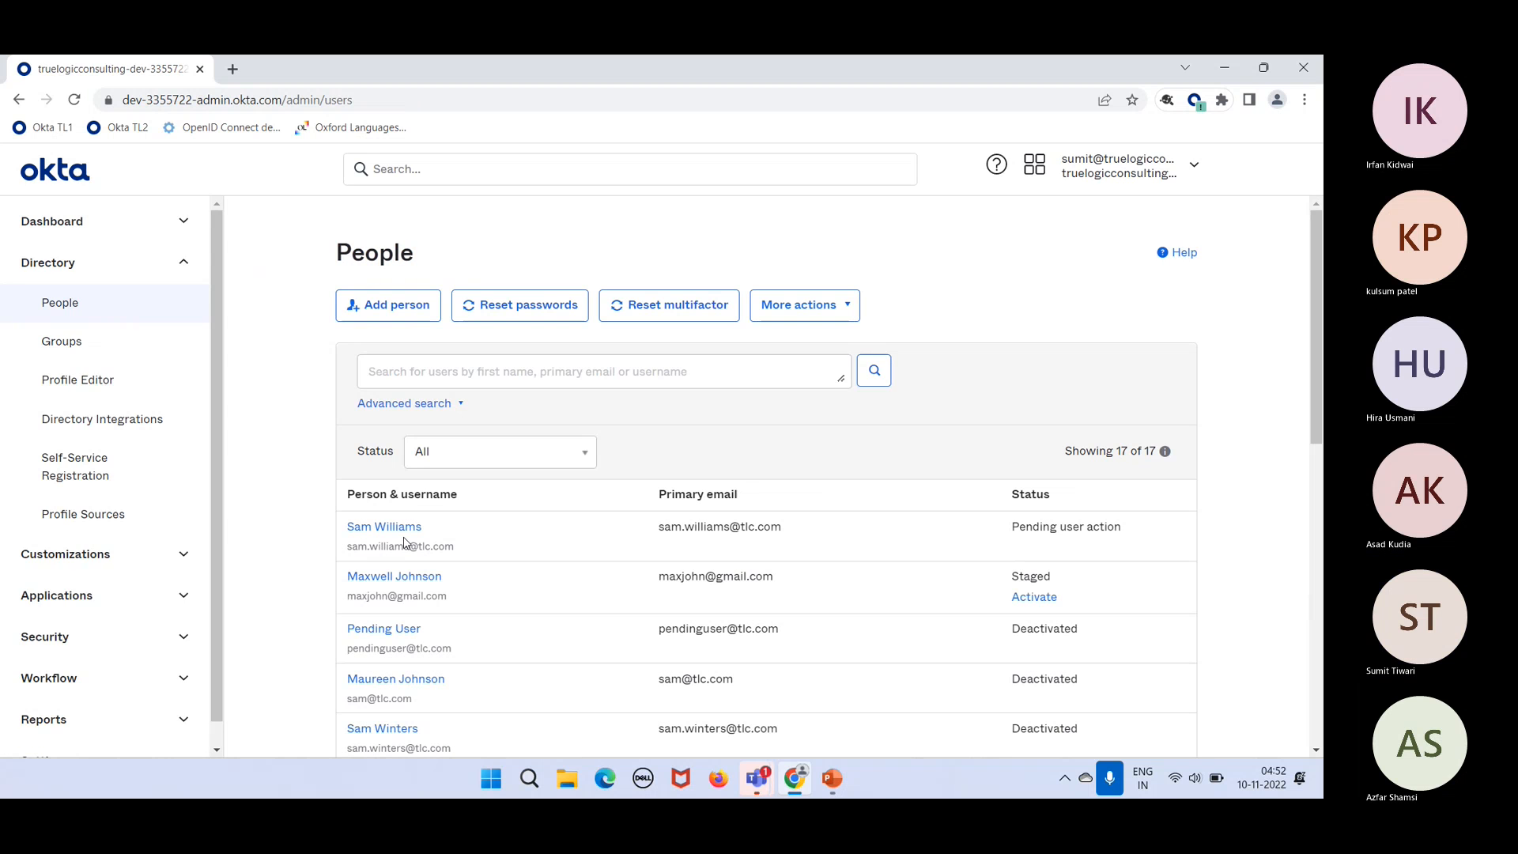
click(402, 532)
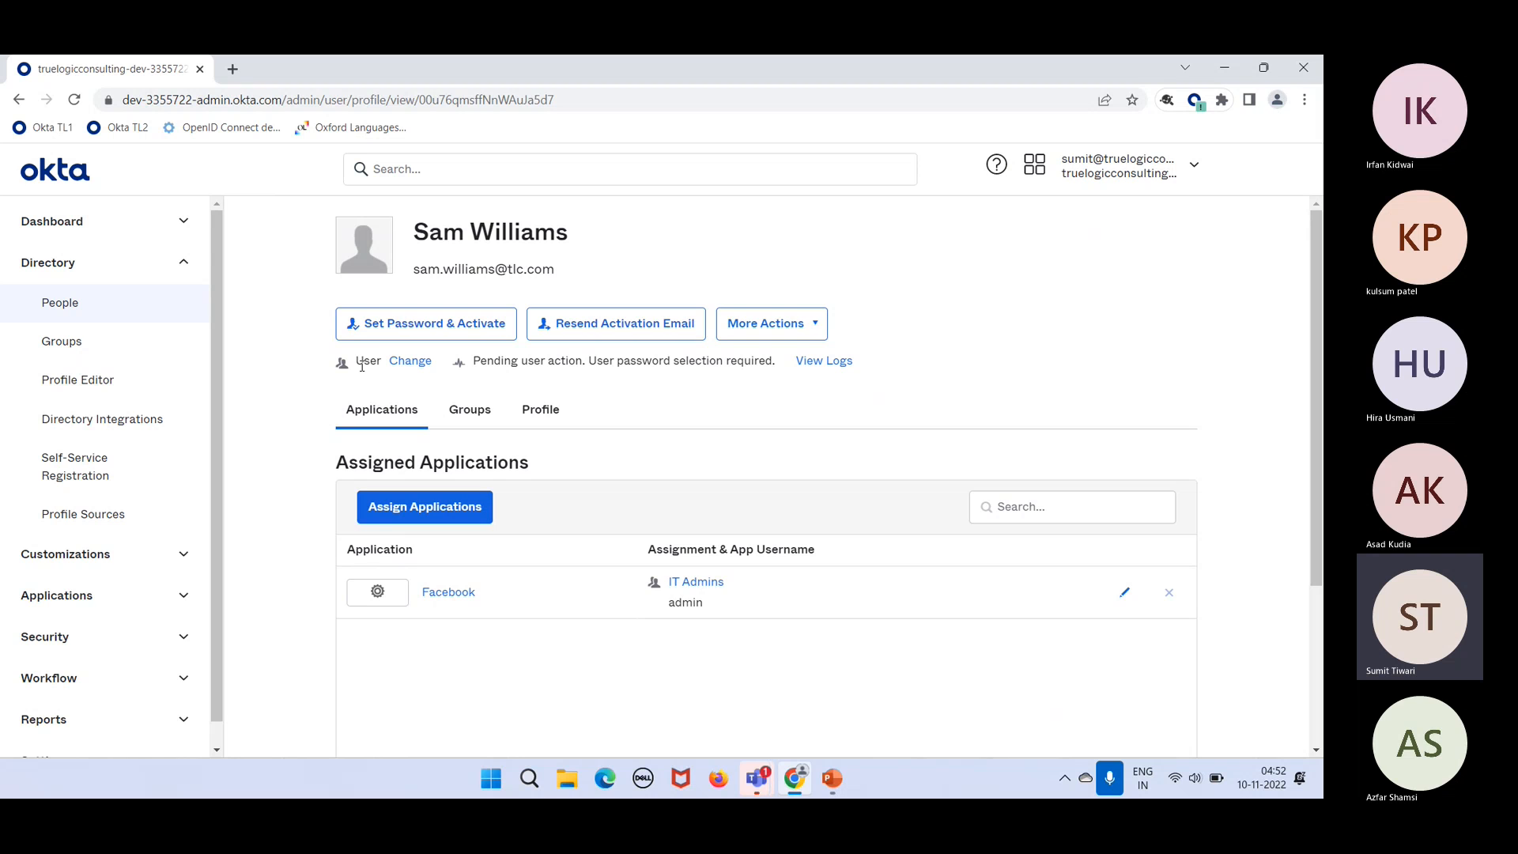
Step: Show the pending user's profile attributes: username, first, last and middle name
double_click(362, 364)
click(539, 409)
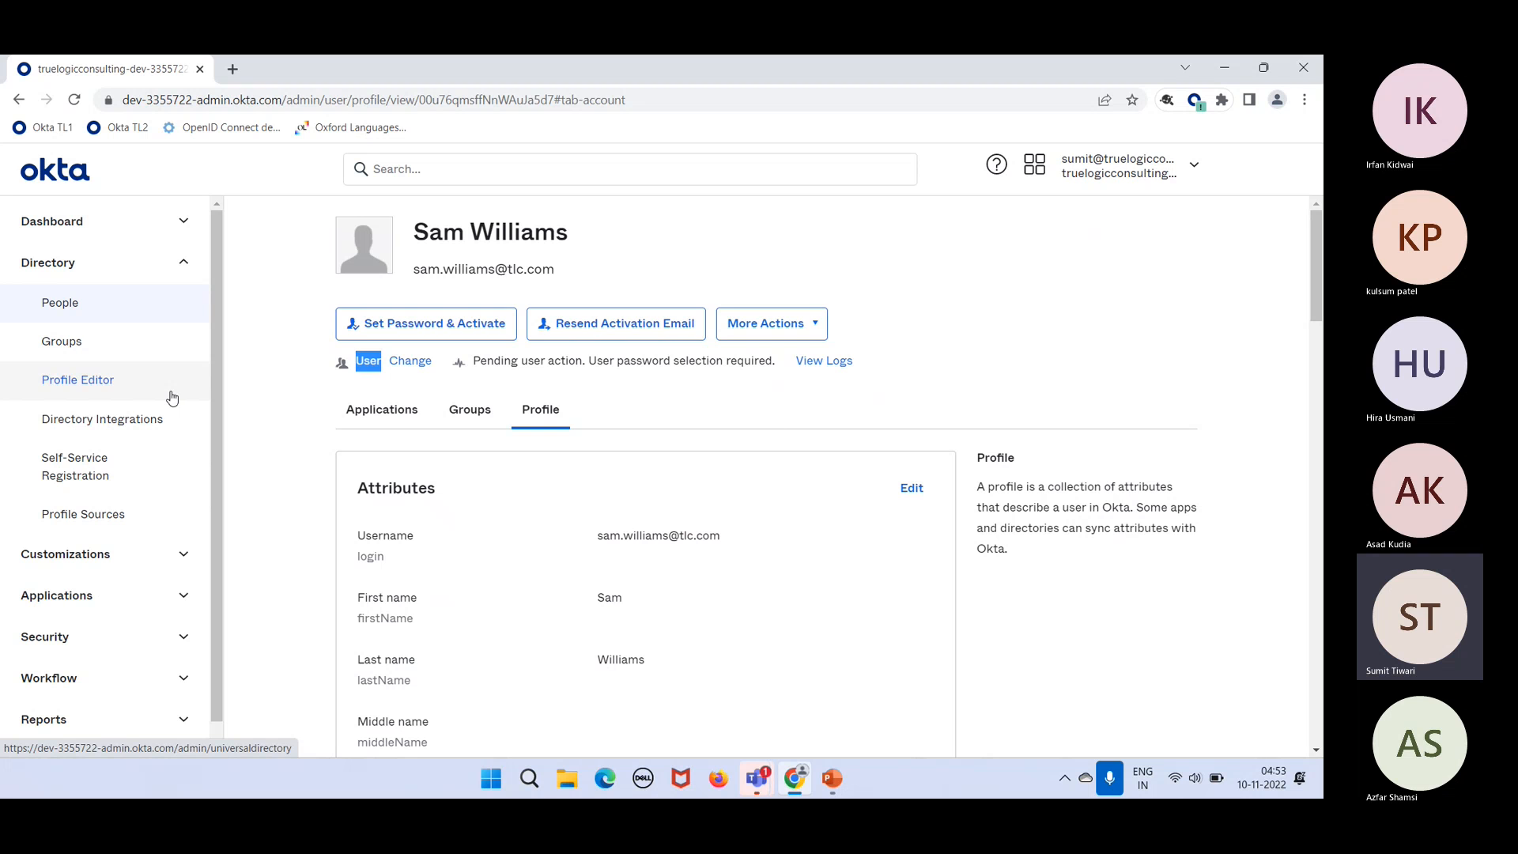
scroll(364, 617, down, 3)
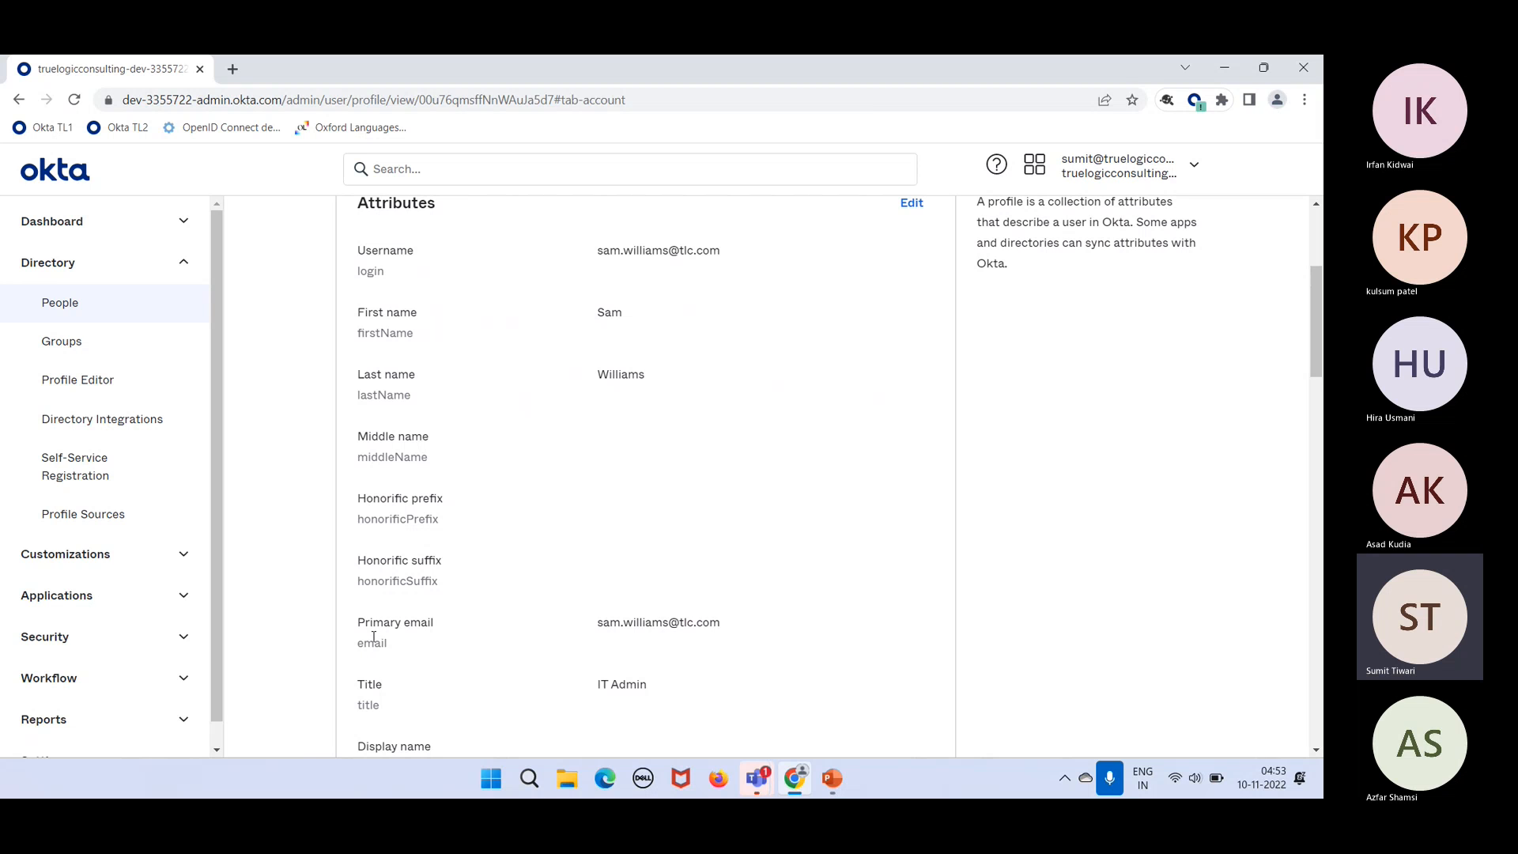
double_click(373, 638)
click(432, 679)
scroll(462, 495, up, 1)
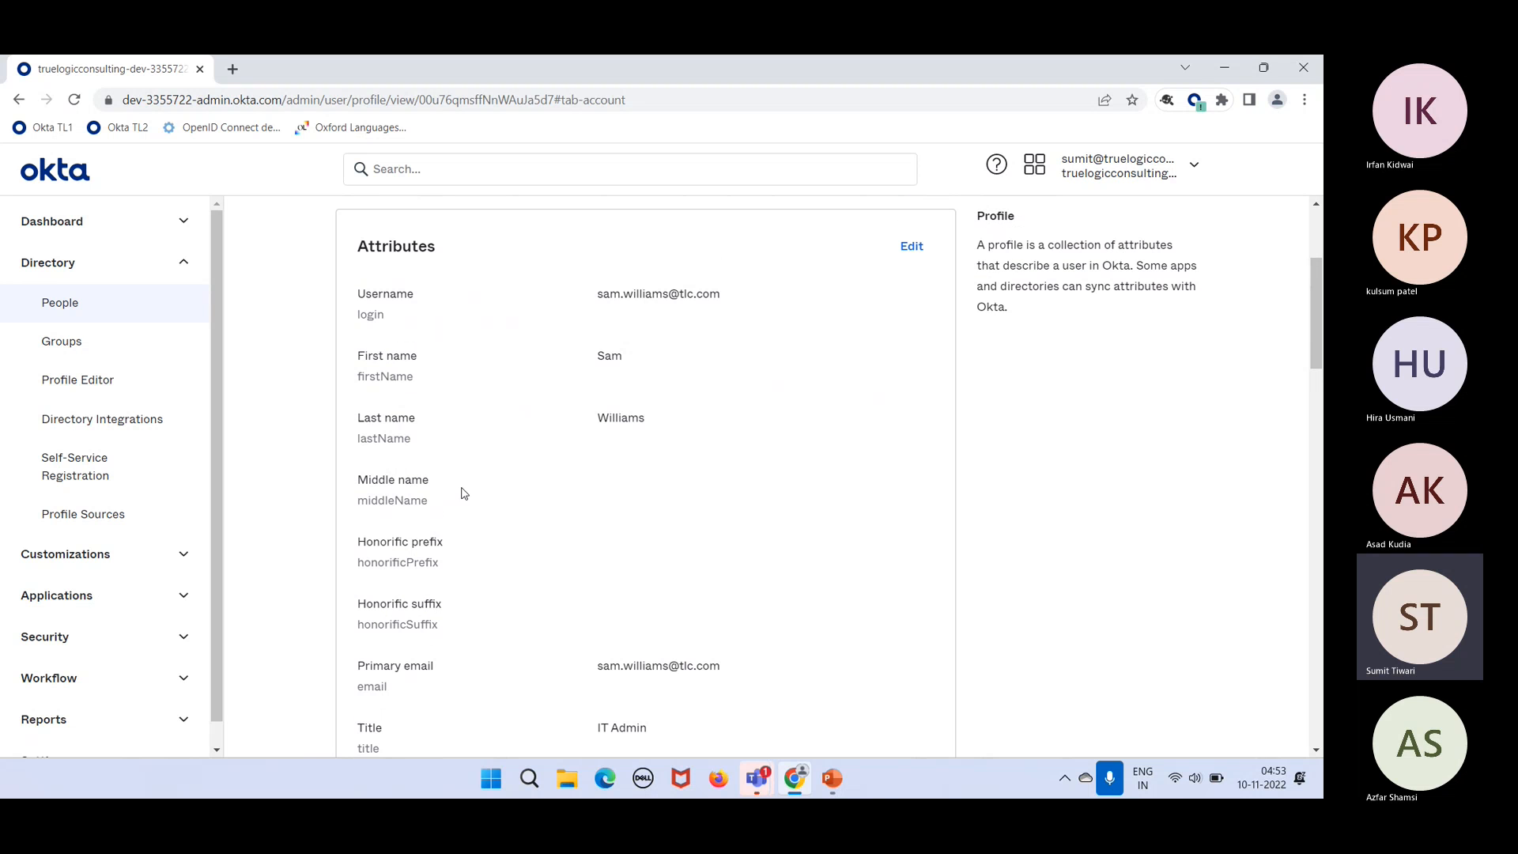
double_click(369, 297)
double_click(370, 316)
click(414, 330)
drag(402, 316, 386, 295)
click(410, 355)
right_click(418, 380)
click(407, 431)
scroll(433, 688, down, 3)
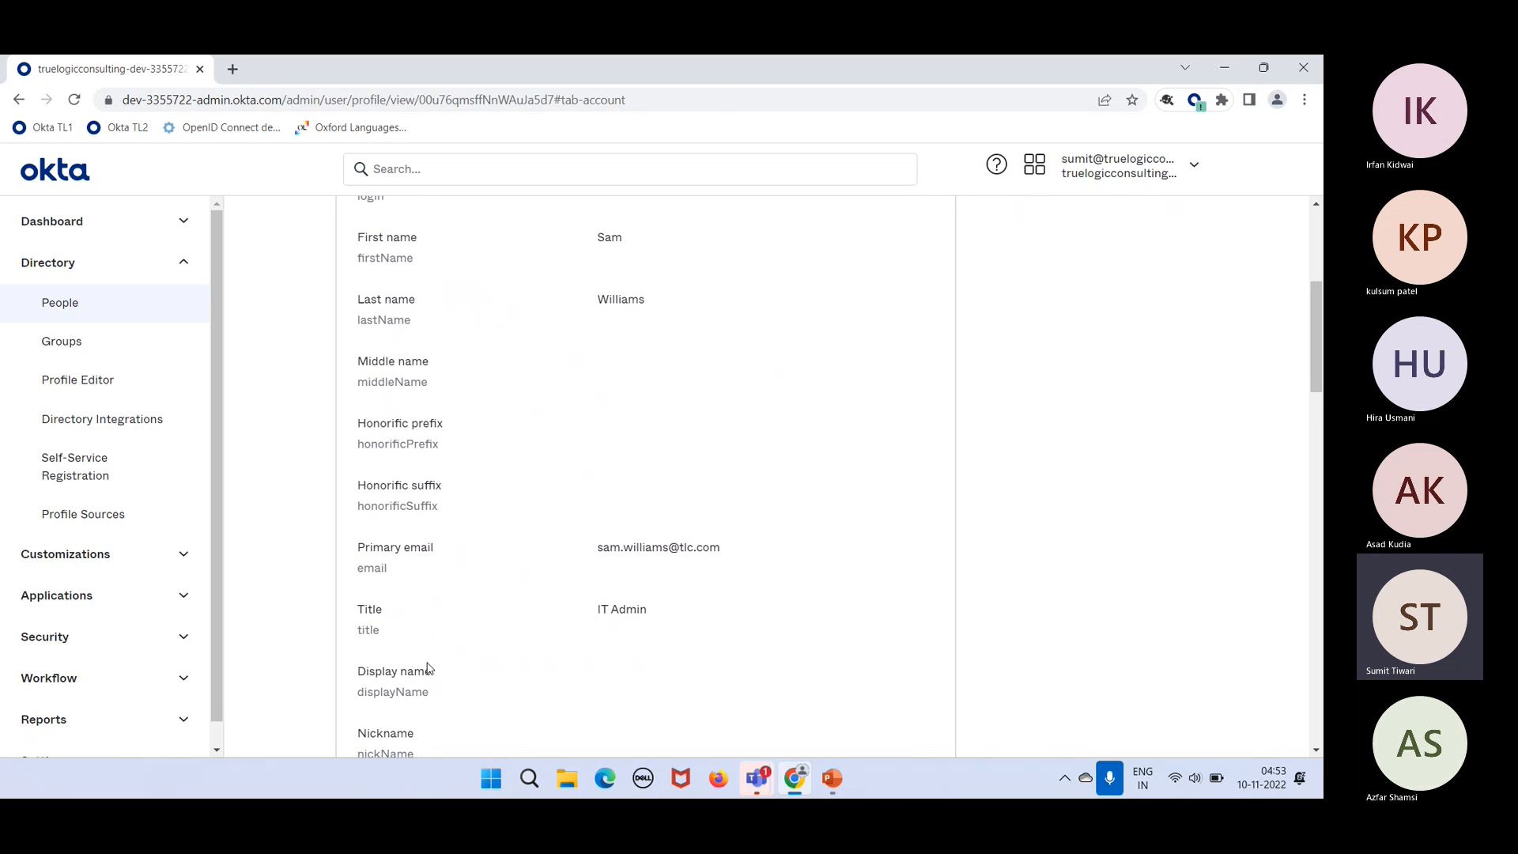
scroll(414, 712, down, 1)
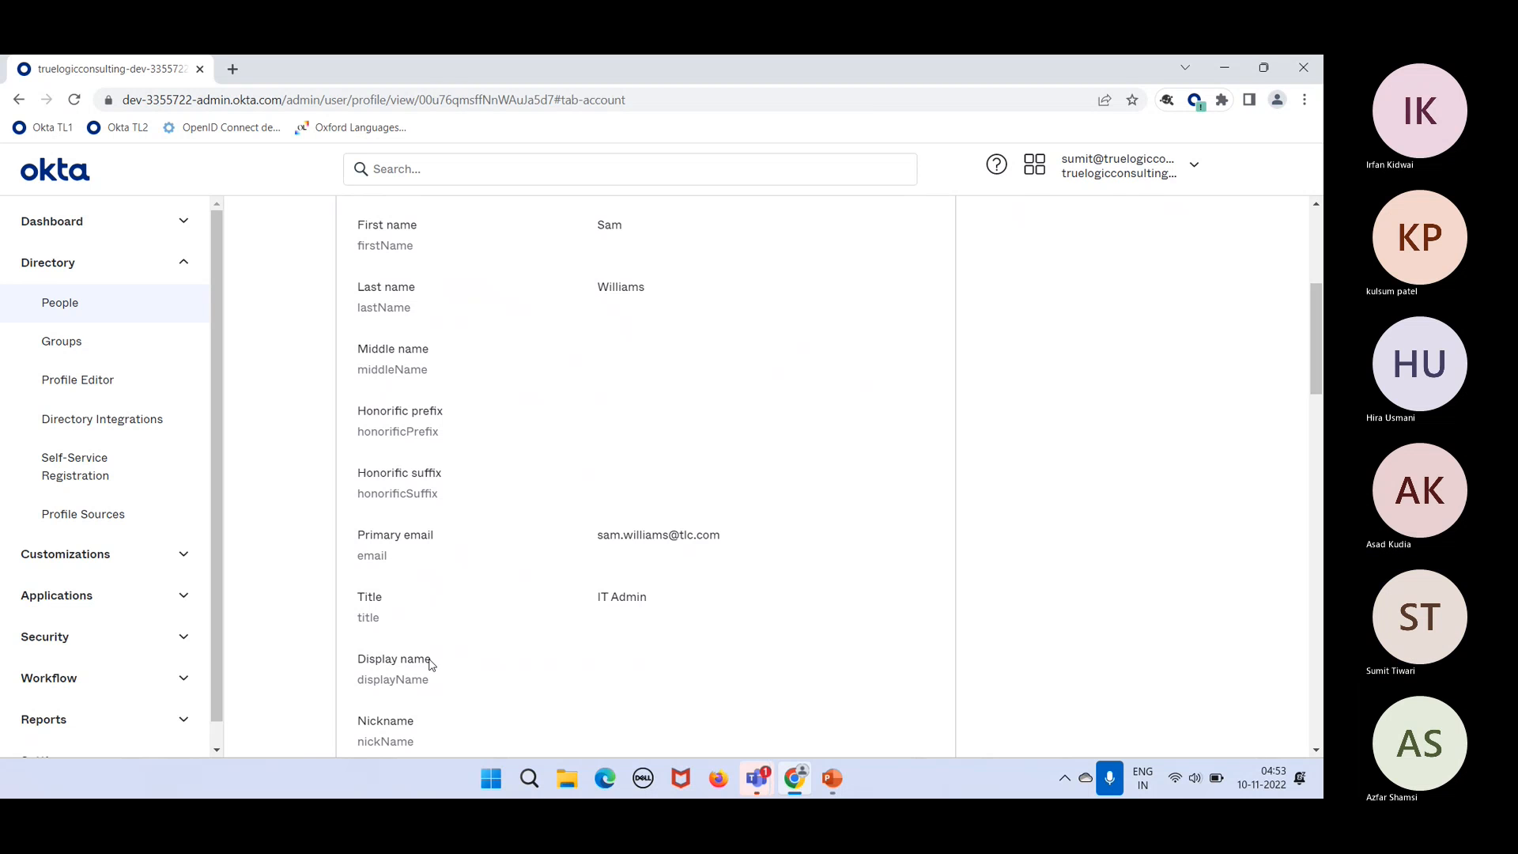
drag(433, 661, 345, 645)
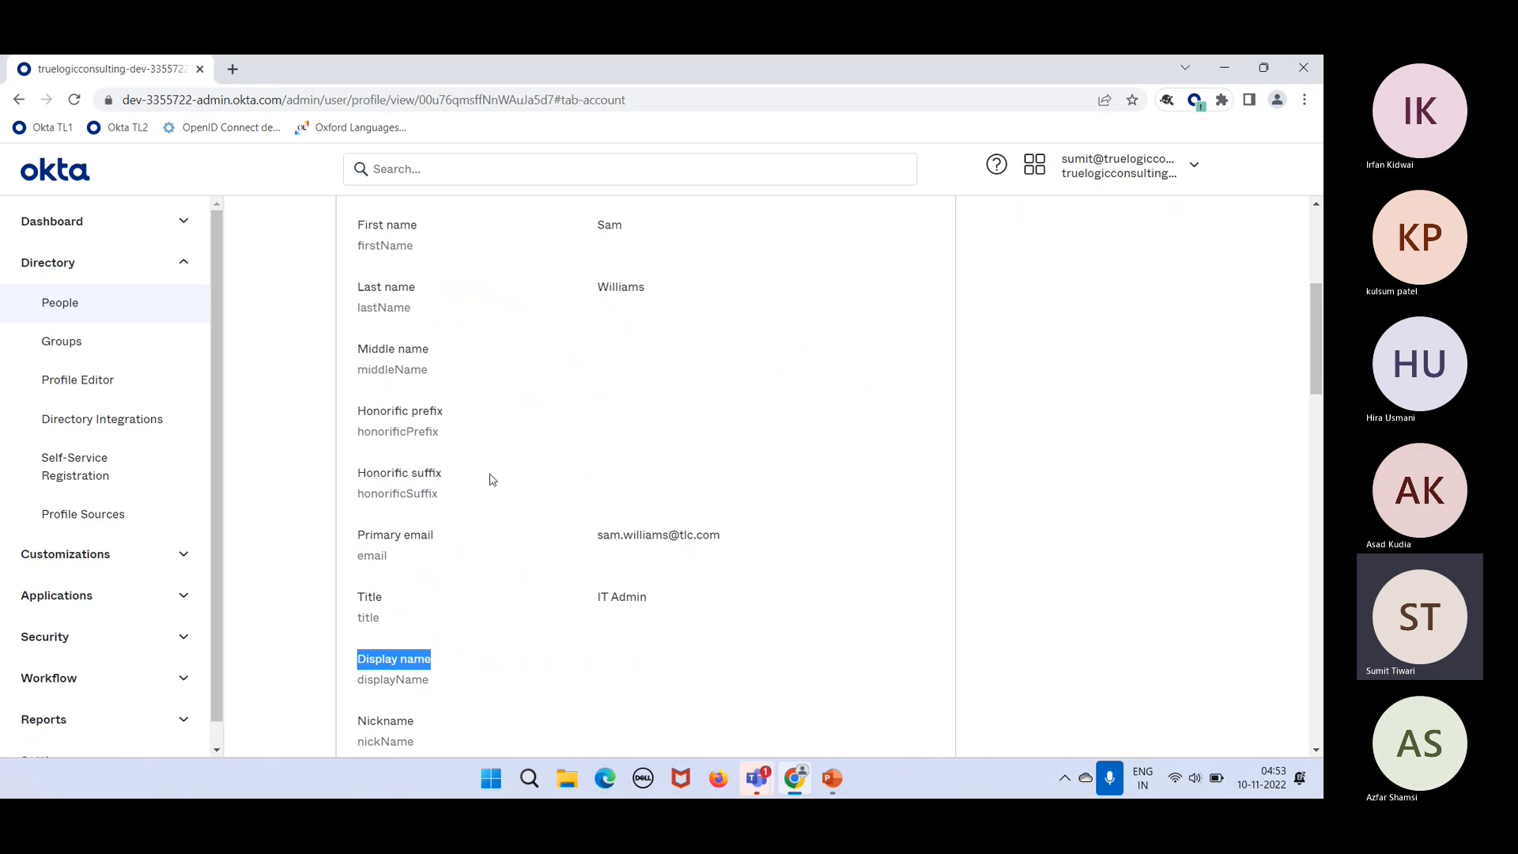
scroll(491, 482, up, 2)
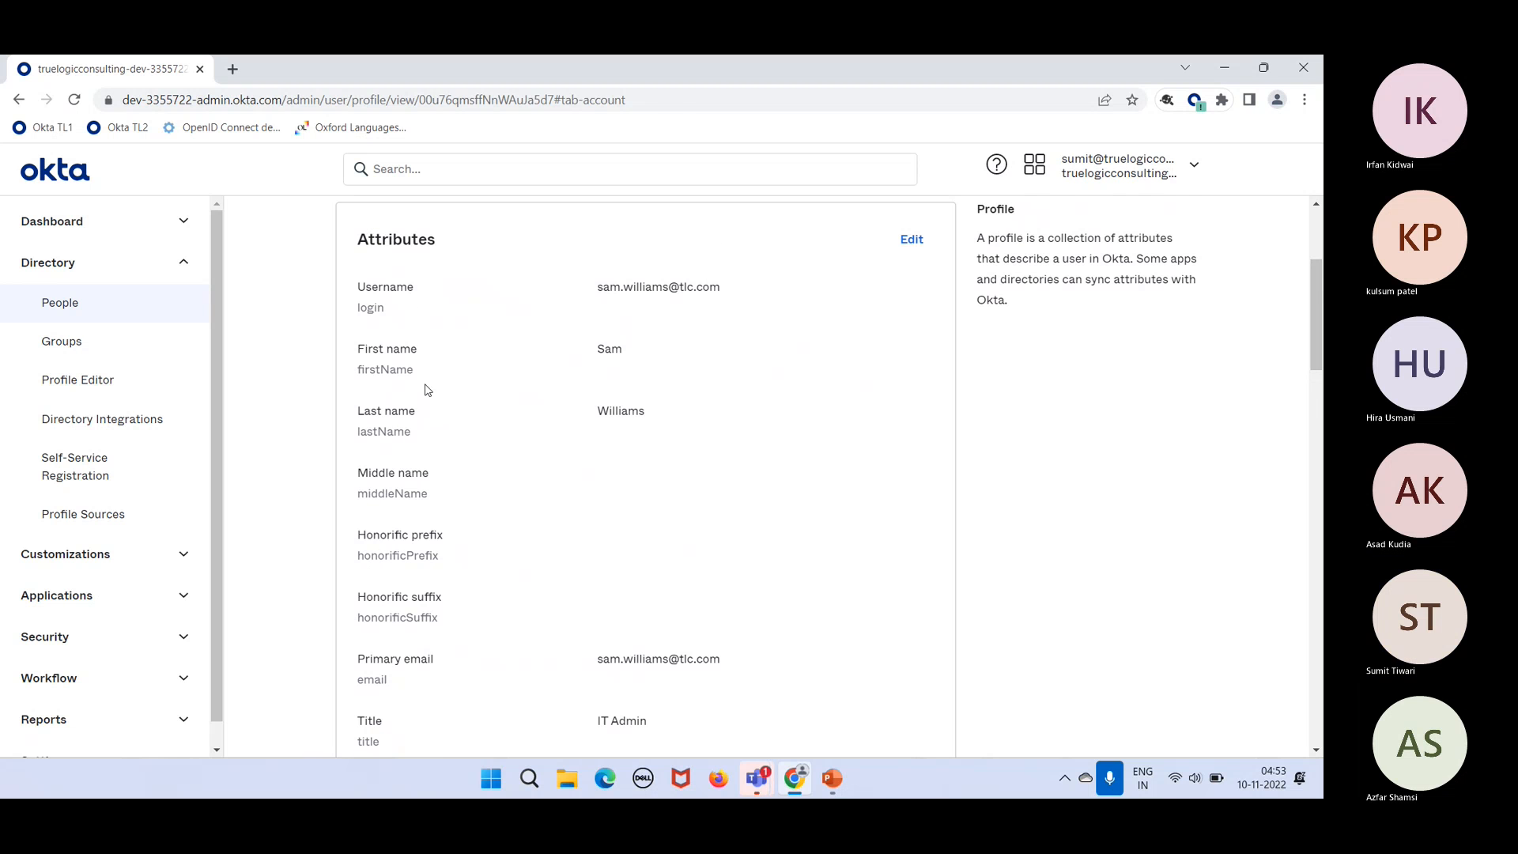
drag(412, 353, 373, 358)
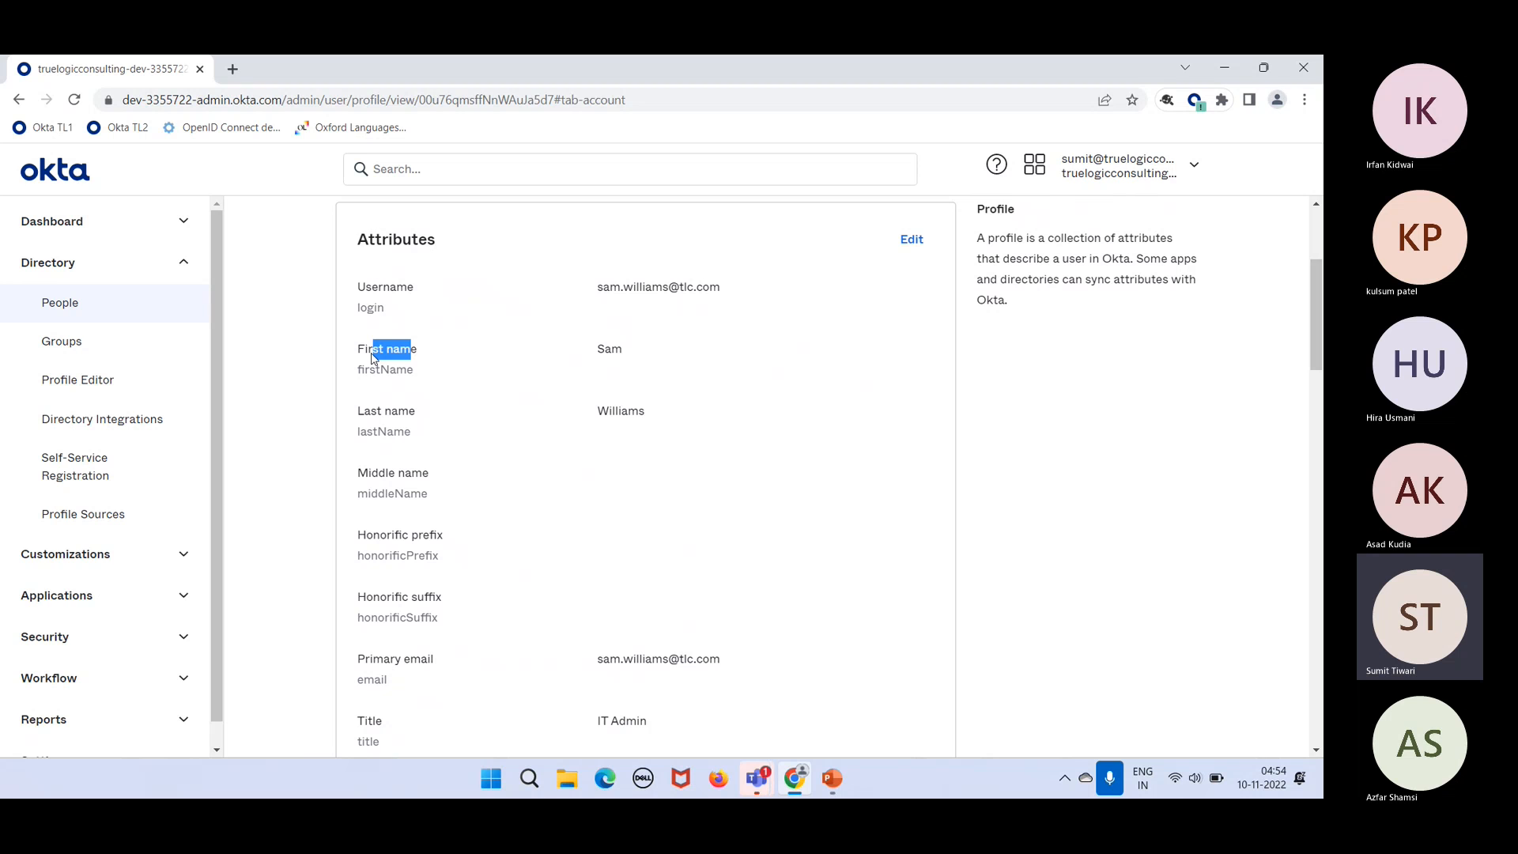
double_click(377, 370)
scroll(449, 546, down, 2)
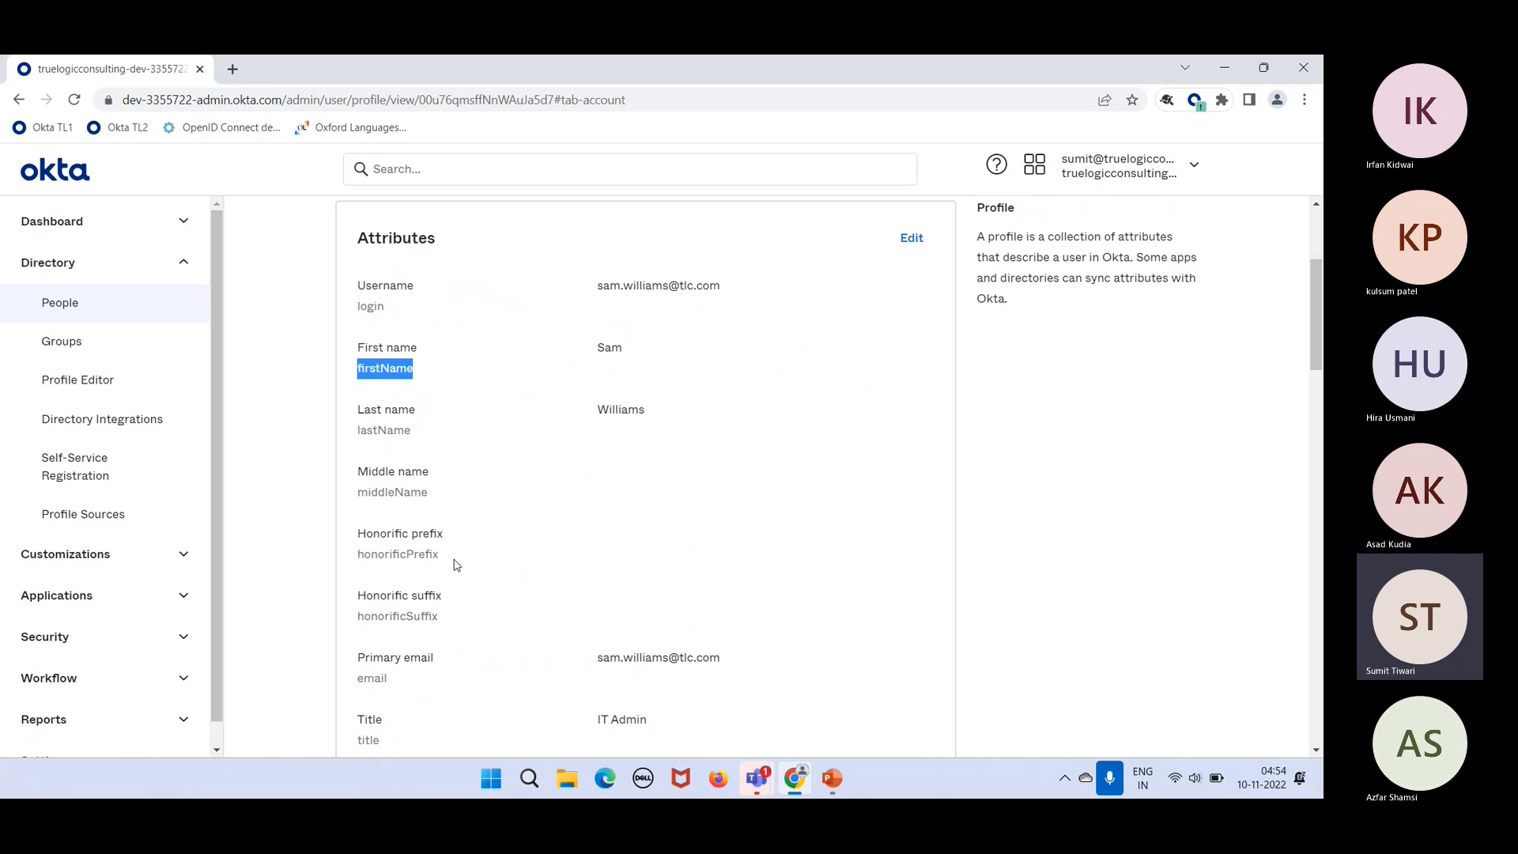
double_click(368, 591)
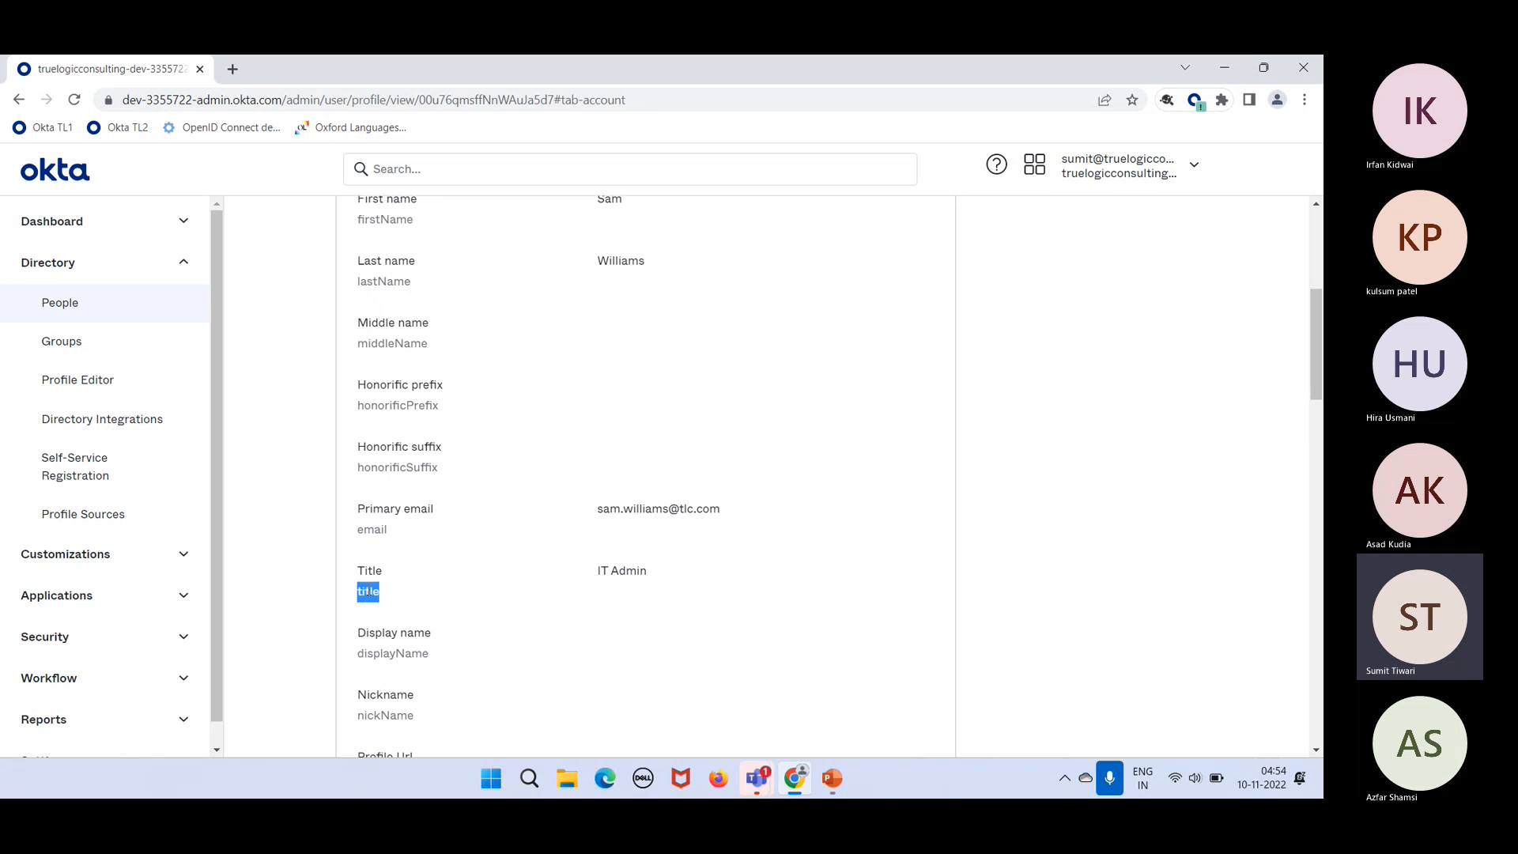
double_click(372, 529)
scroll(375, 533, up, 1)
scroll(375, 533, up, 1)
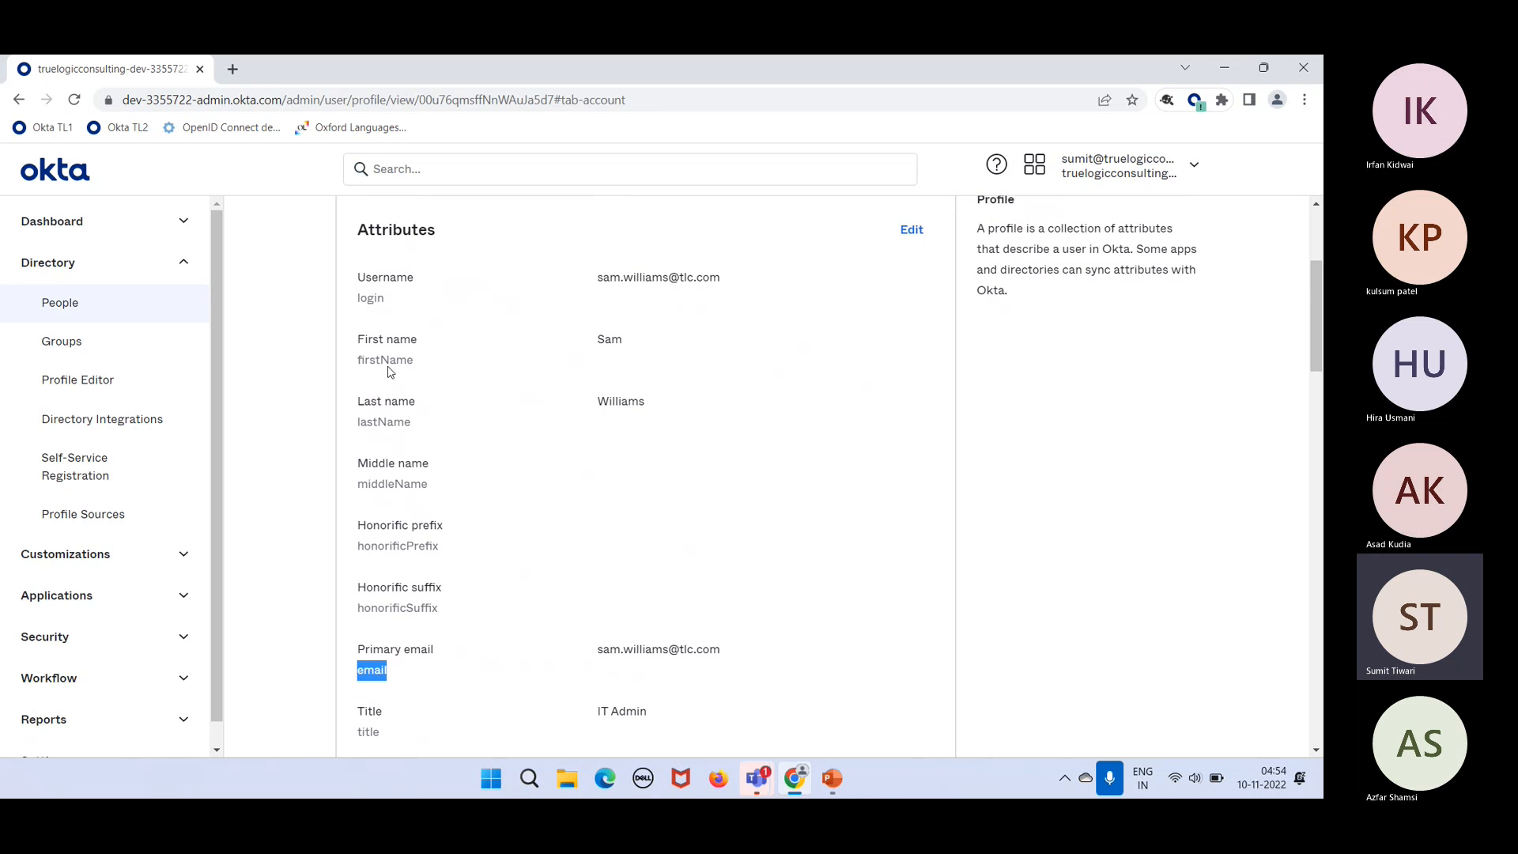
double_click(370, 298)
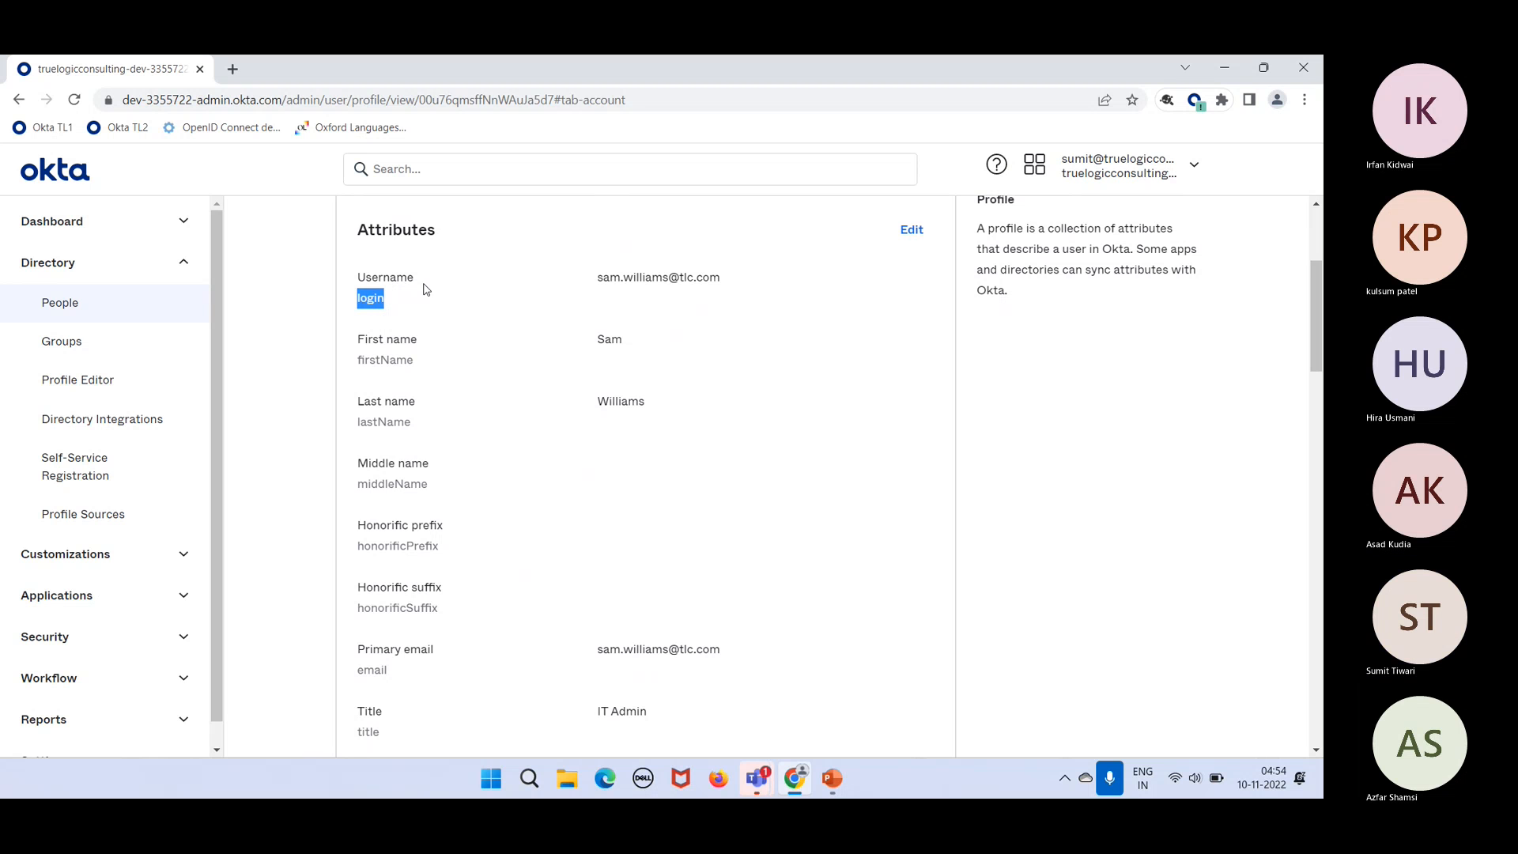
scroll(424, 288, up, 2)
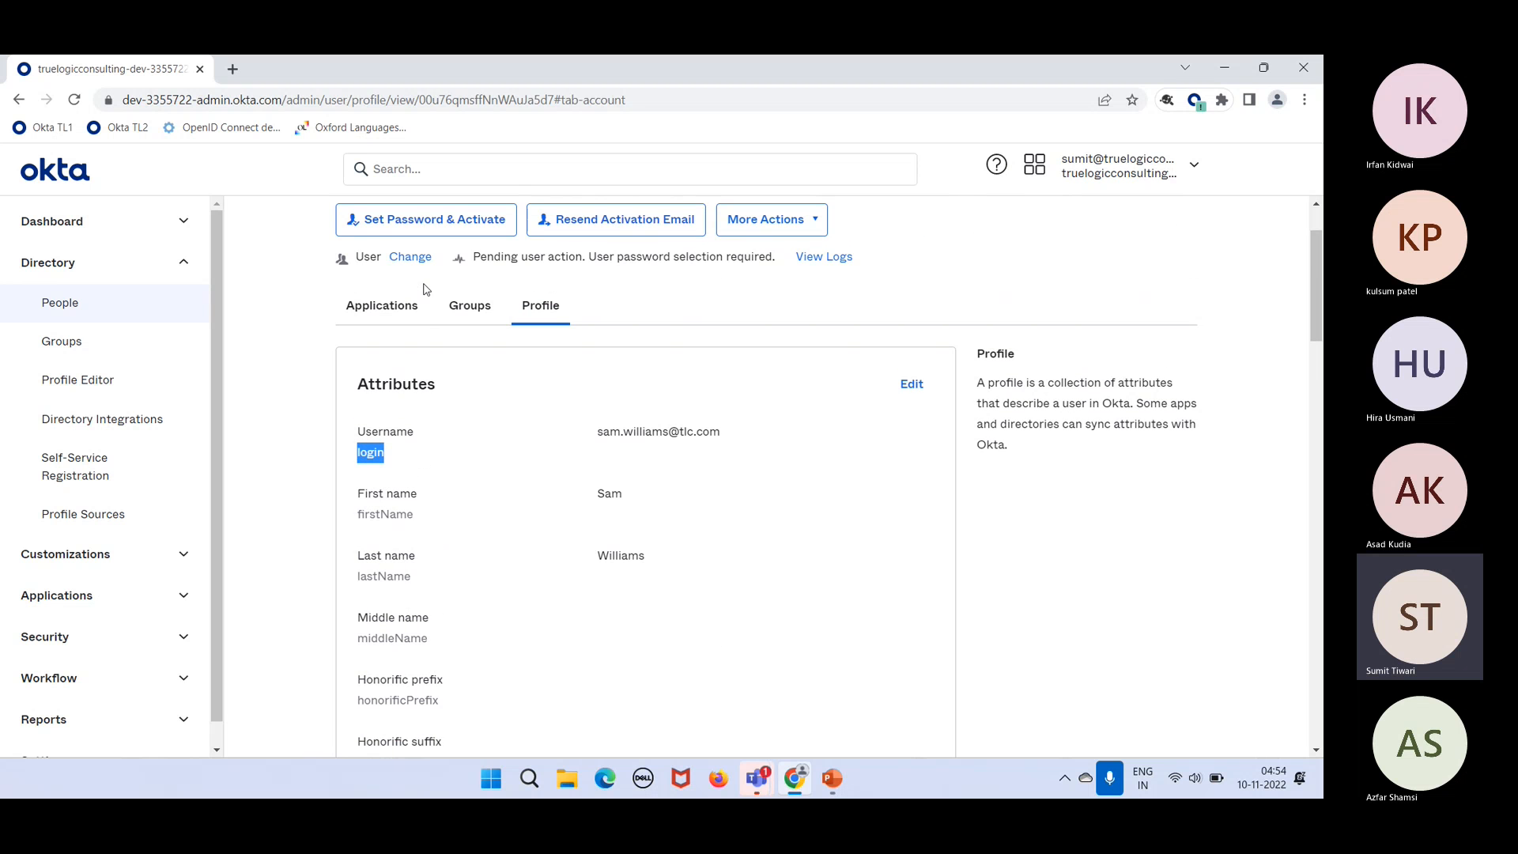
Step: Edit Rule to manage IT Admins and switch its condition to Okta Expression Language
click(121, 341)
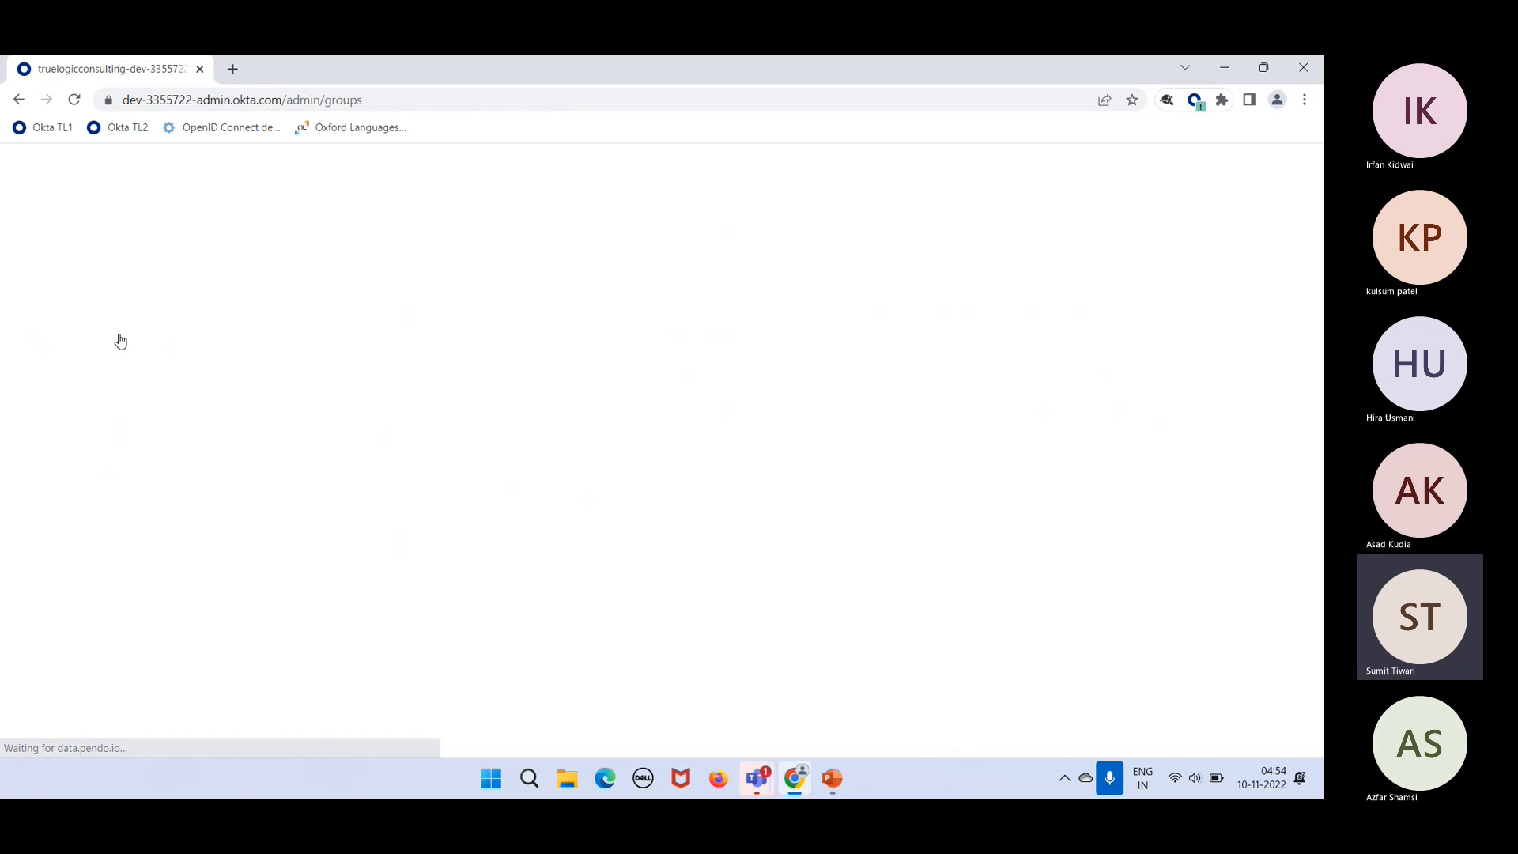
click(408, 305)
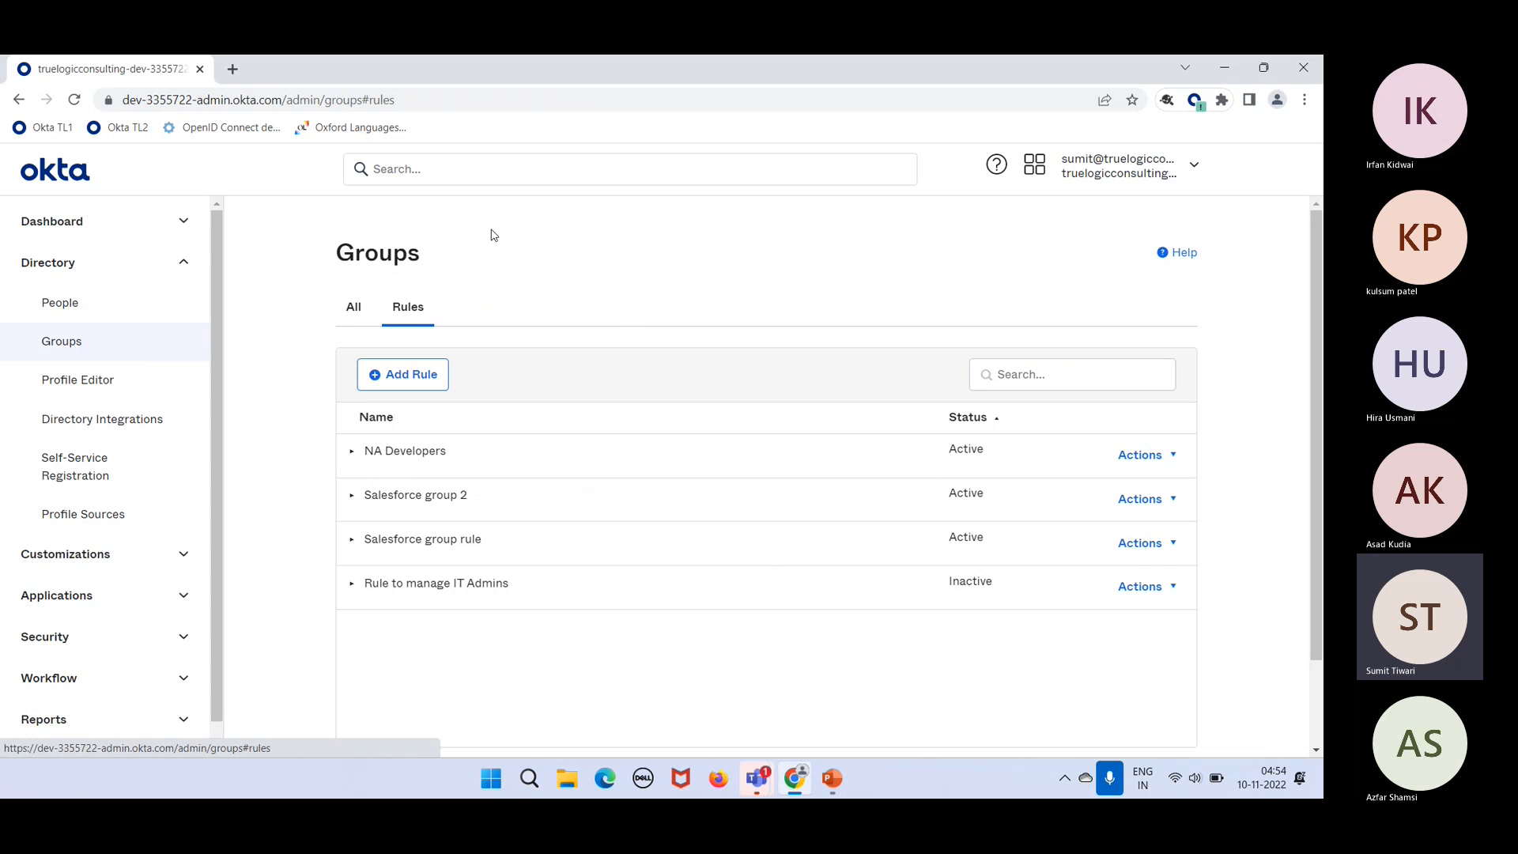
click(1139, 581)
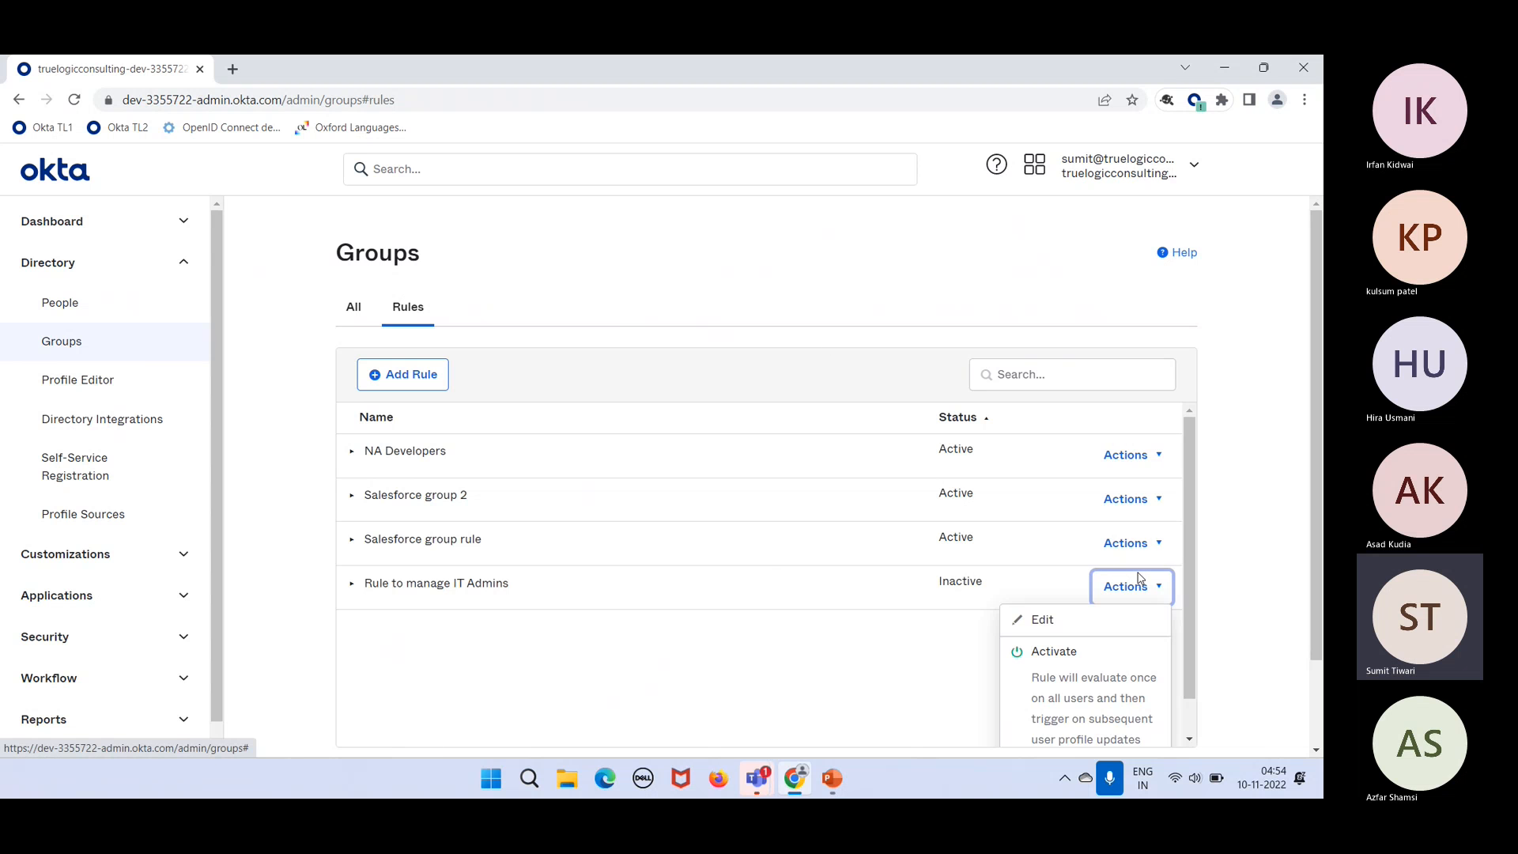
click(1044, 620)
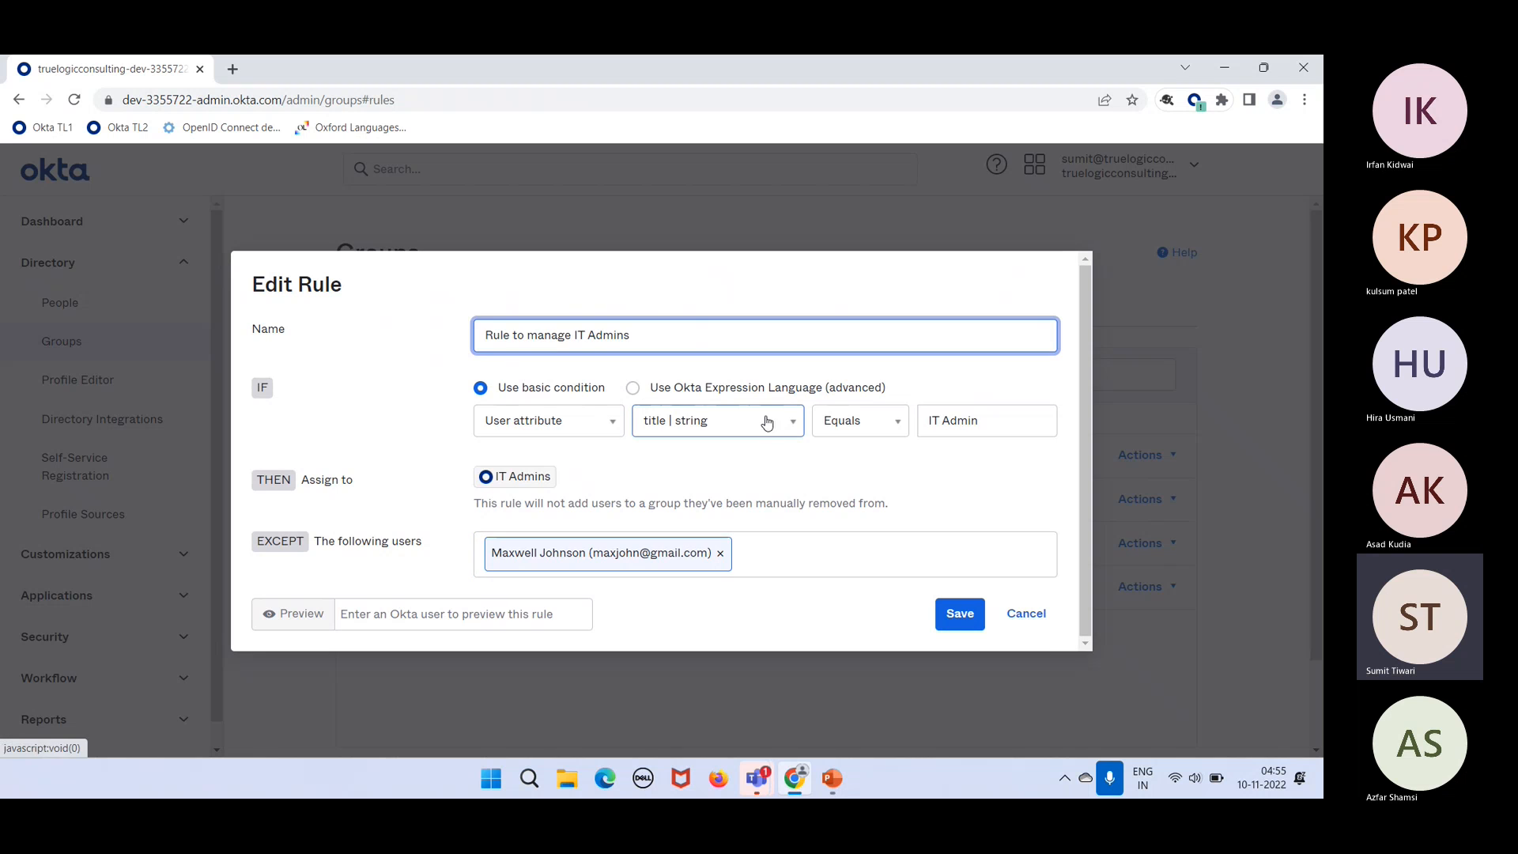
click(734, 395)
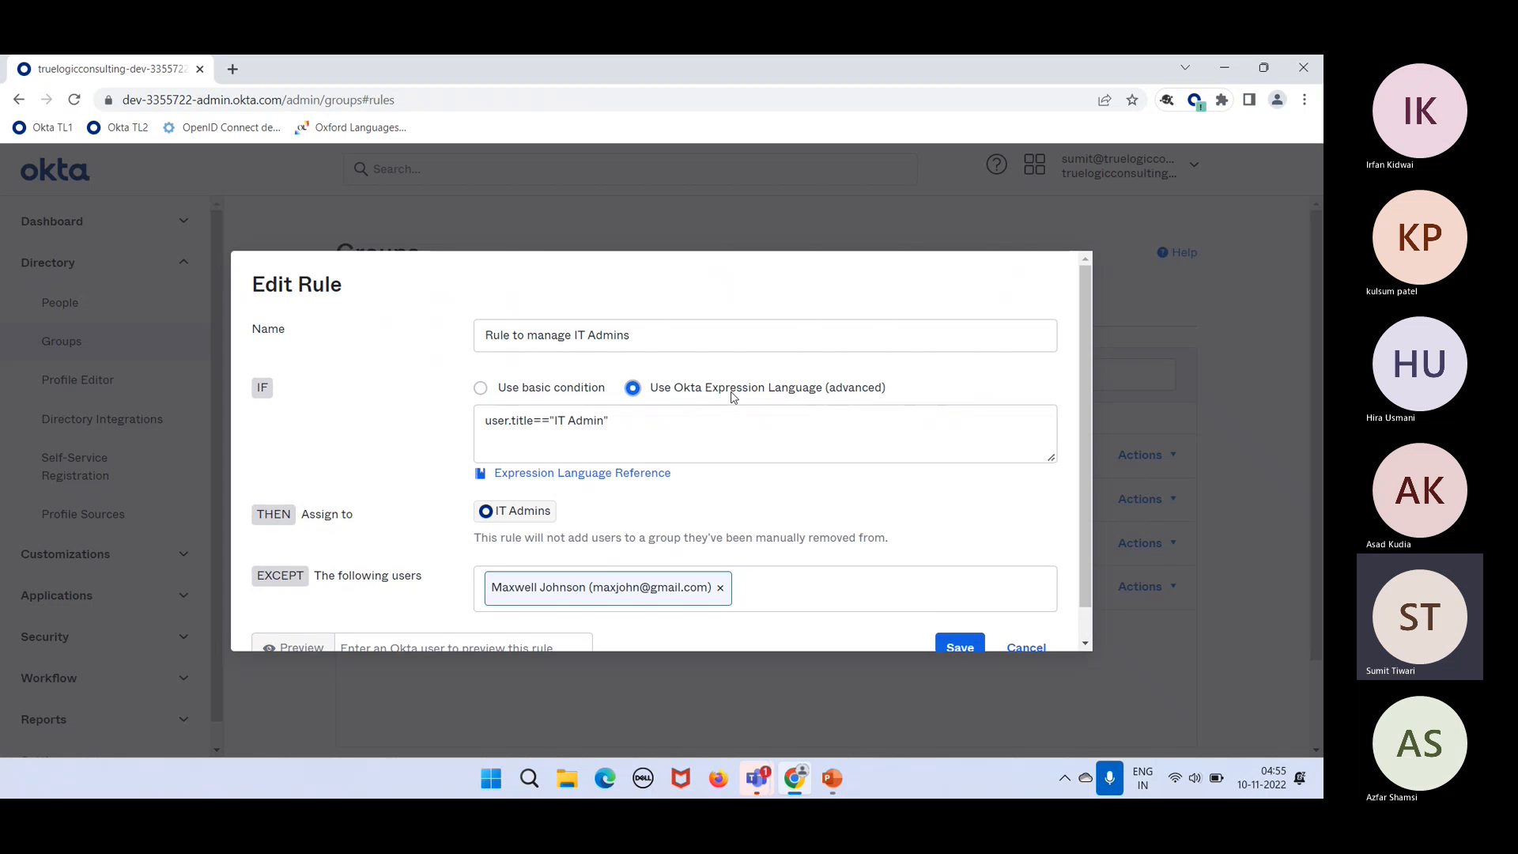
Step: Try email and firstName as the attribute, settling on user.title=="IT Admin"
click(597, 404)
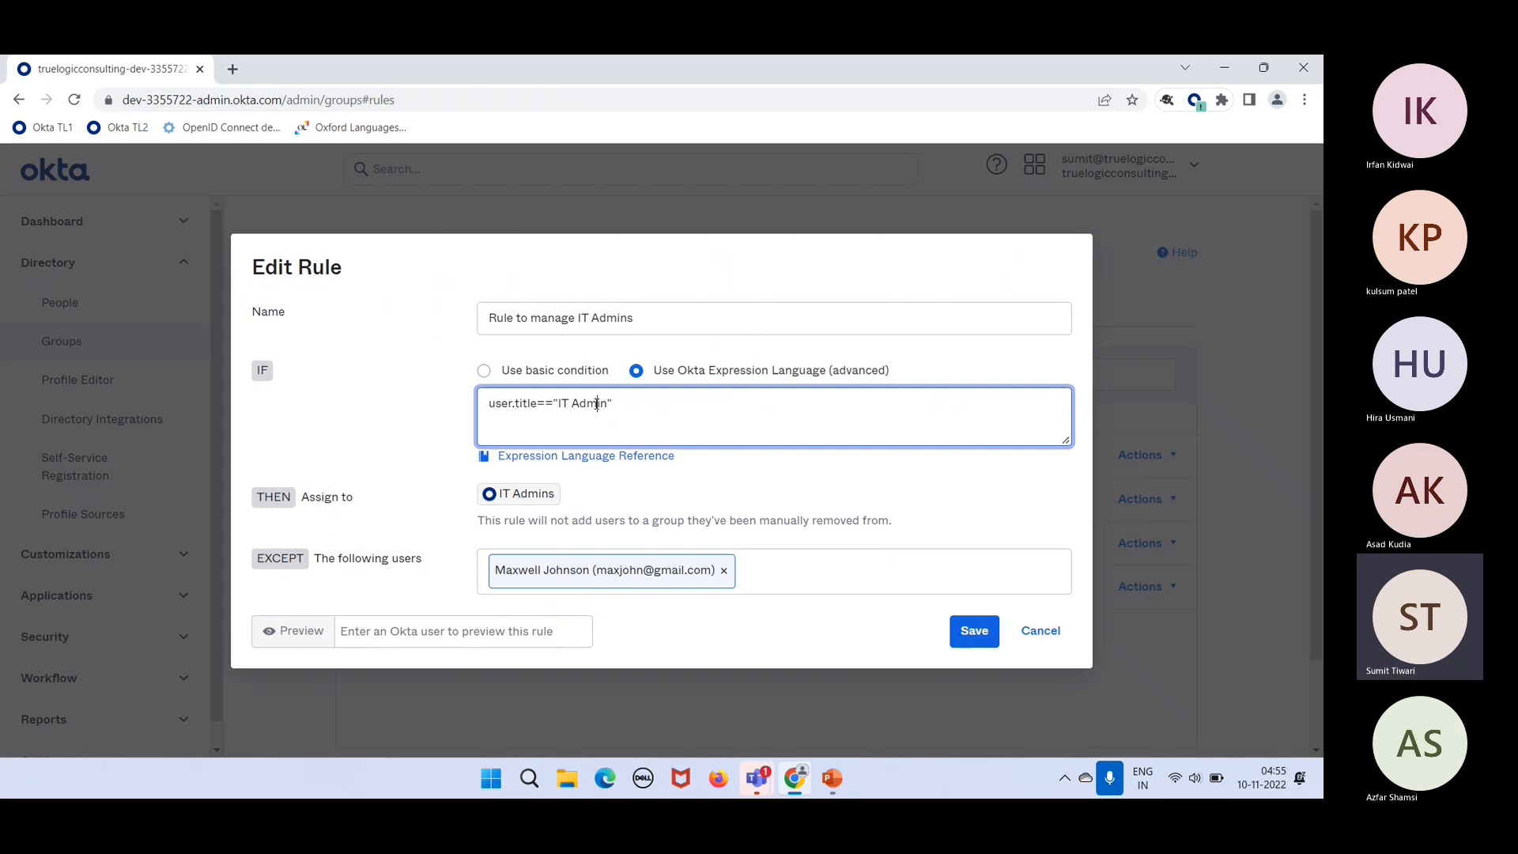
triple_click(529, 399)
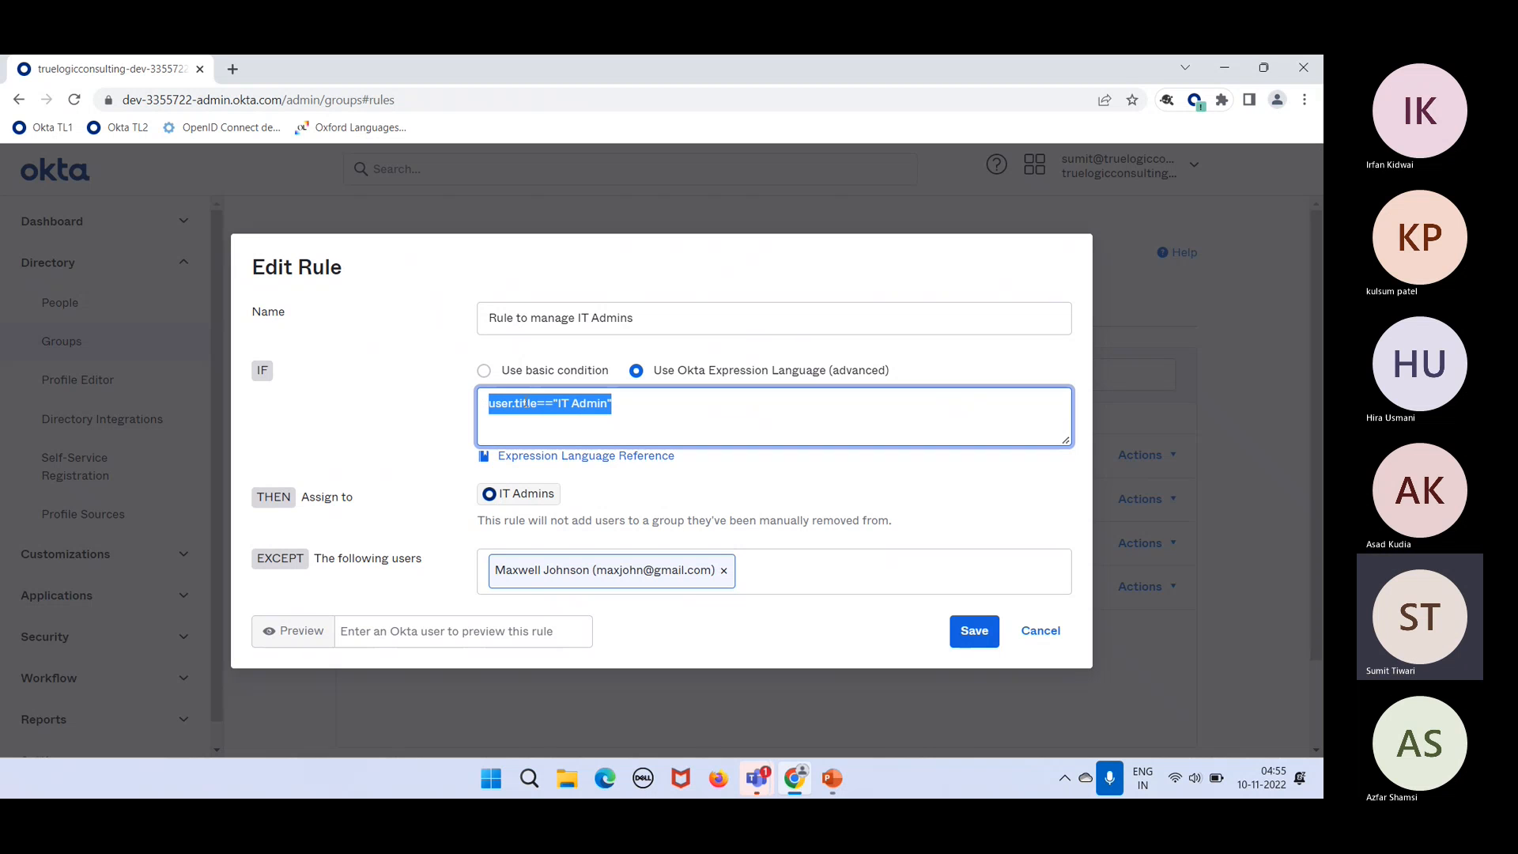
click(526, 404)
double_click(526, 403)
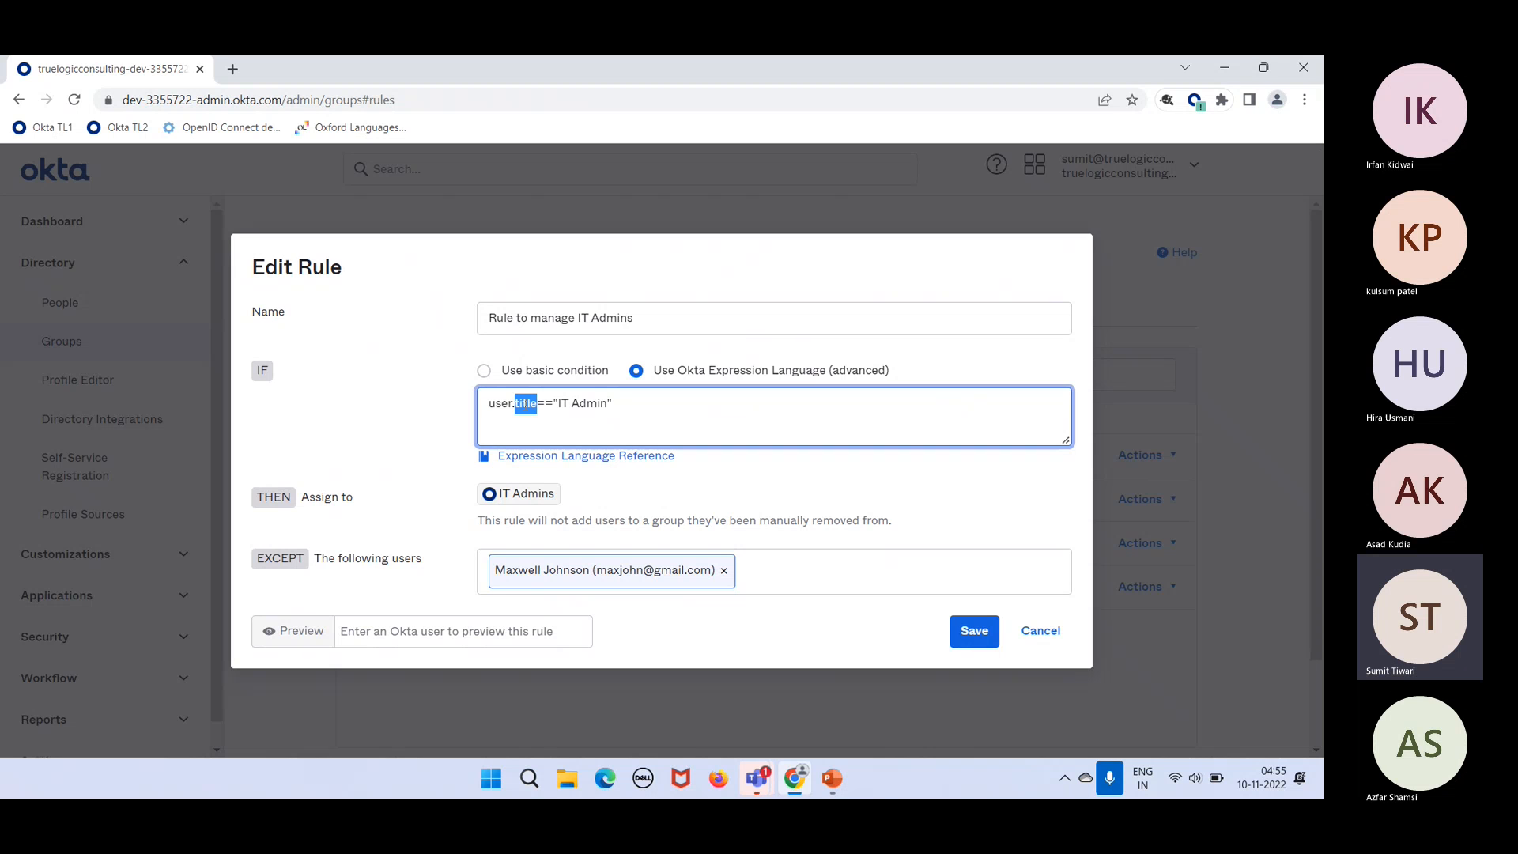
text(email)
key(BackSpace)
key(BackSpace)
key(BackSpace)
key(BackSpace)
text(firstName)
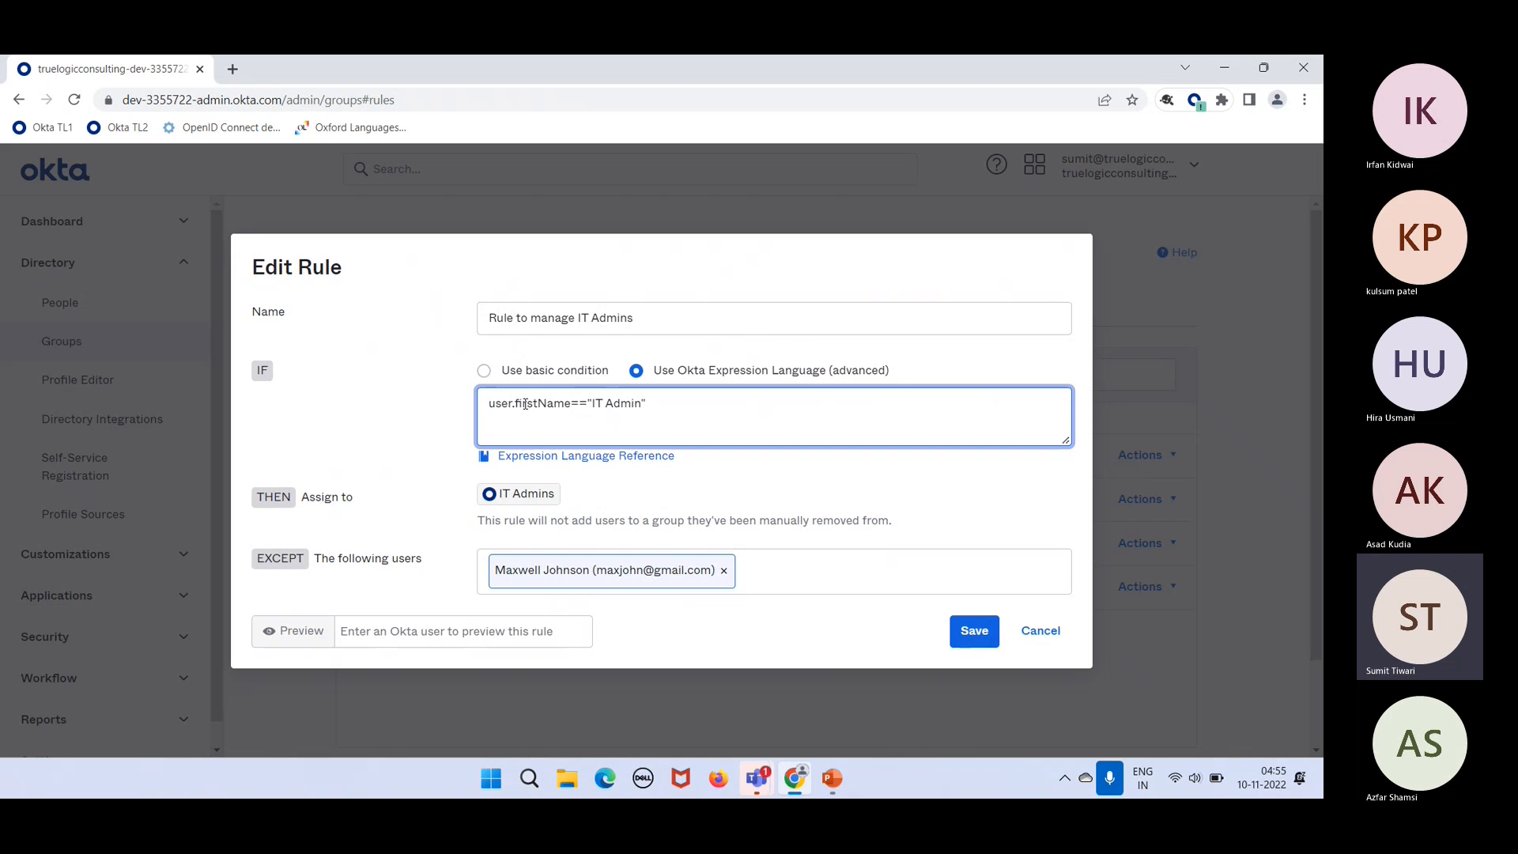
key(BackSpace)
key(BackSpace)
key(BackSpace)
key(BackSpace)
key(BackSpace)
key(BackSpace)
key(BackSpace)
key(BackSpace)
key(BackSpace)
key(BackSpace)
text(title)
drag(553, 404, 539, 404)
click(621, 403)
drag(621, 404, 487, 413)
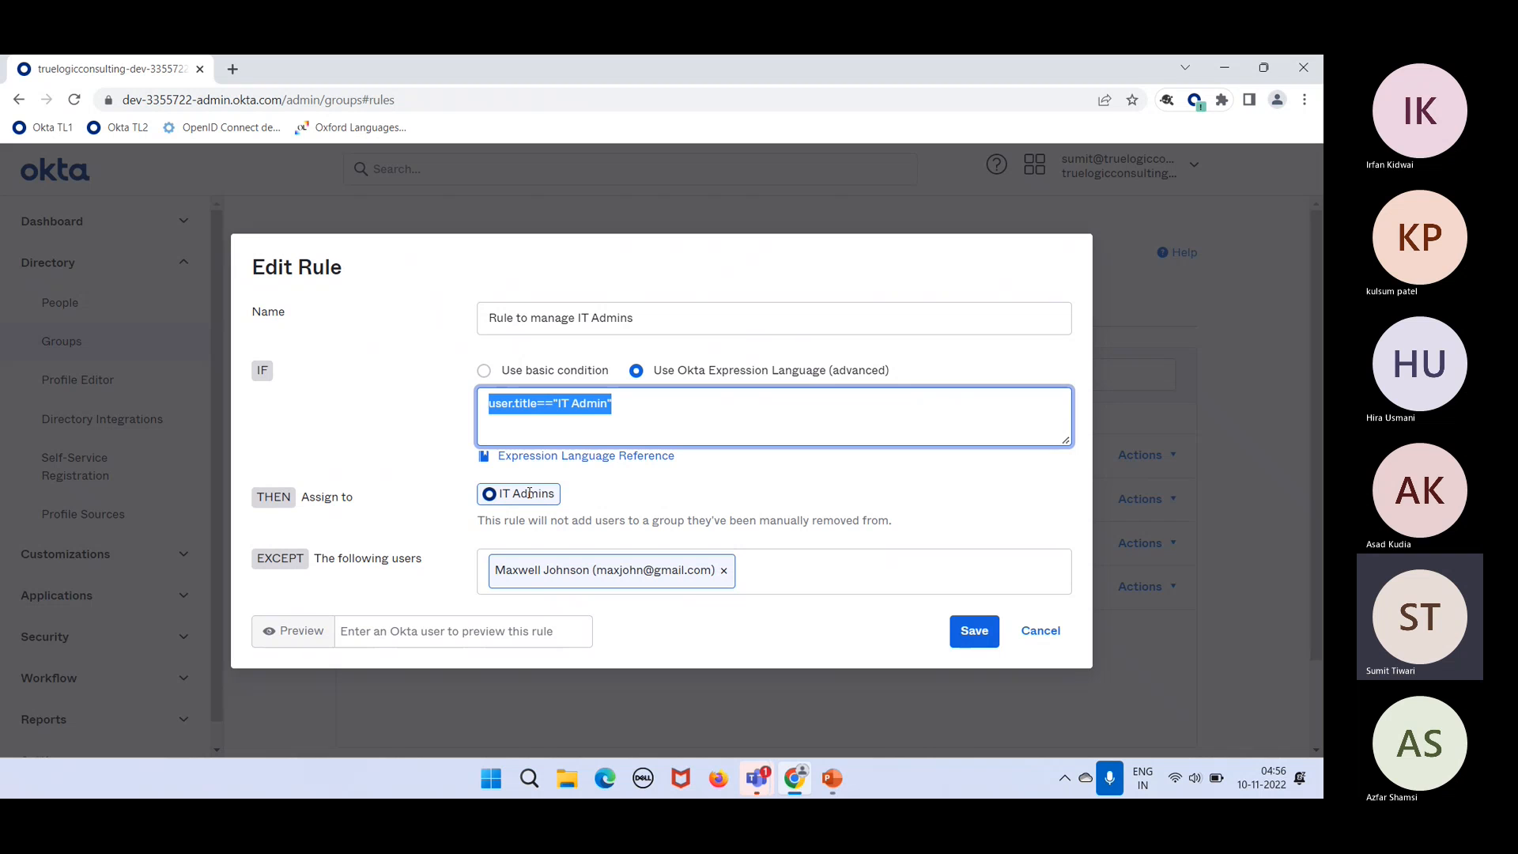
click(508, 417)
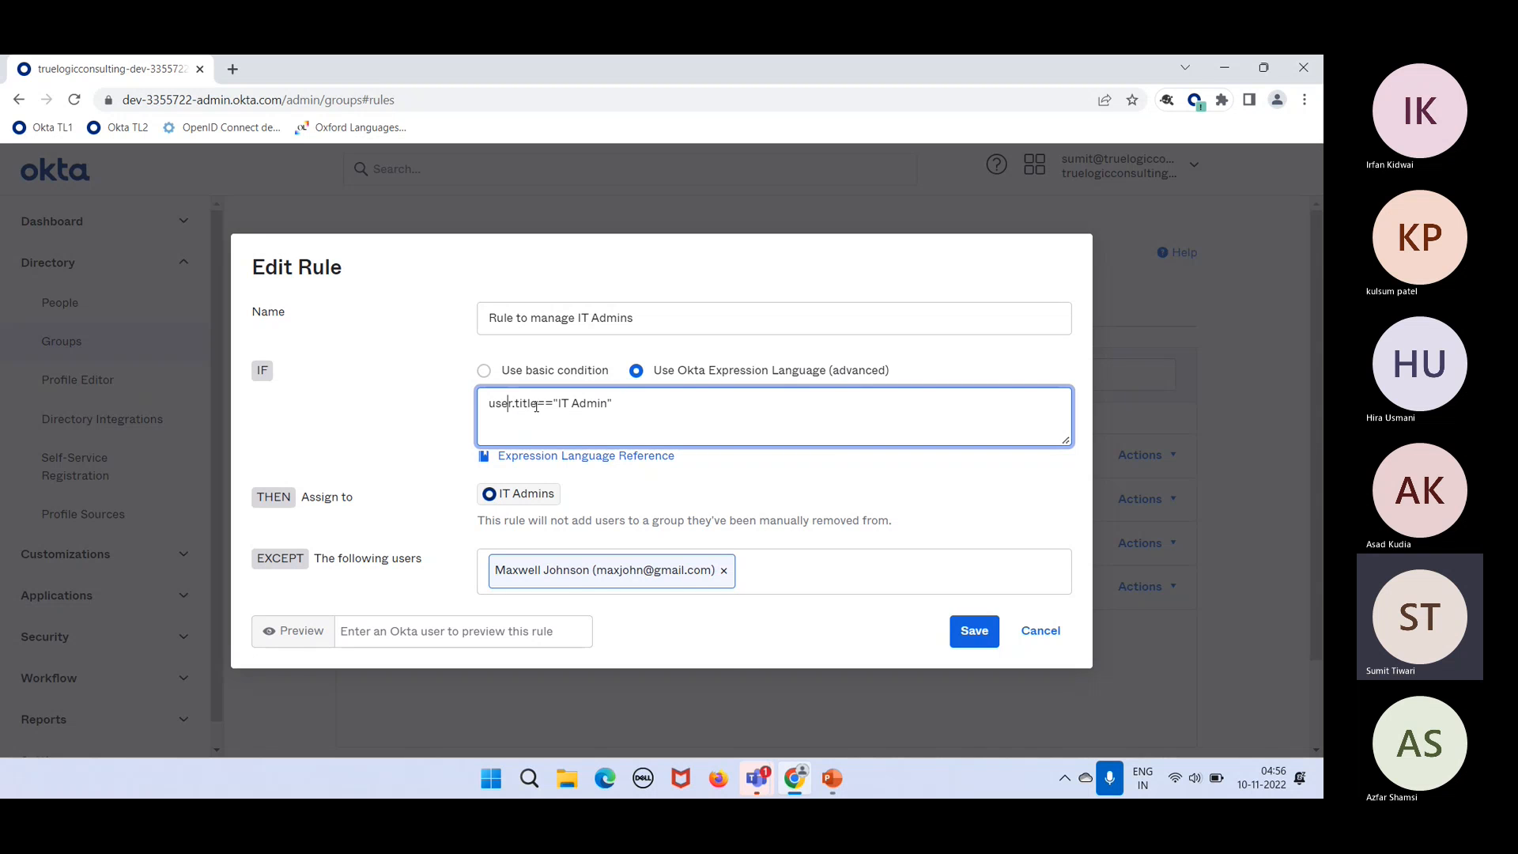
right_click(536, 405)
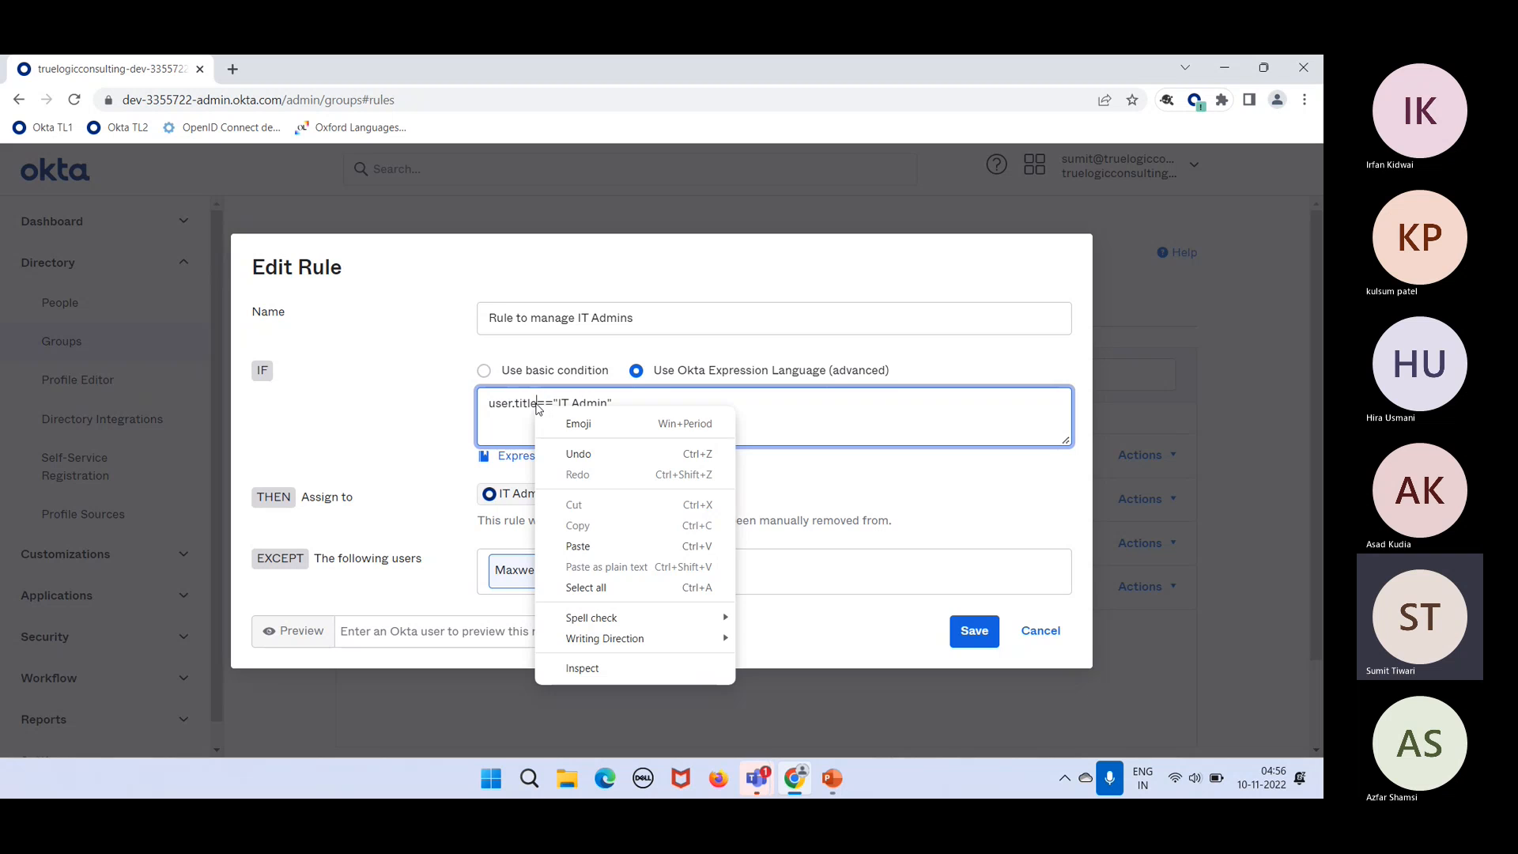
click(535, 401)
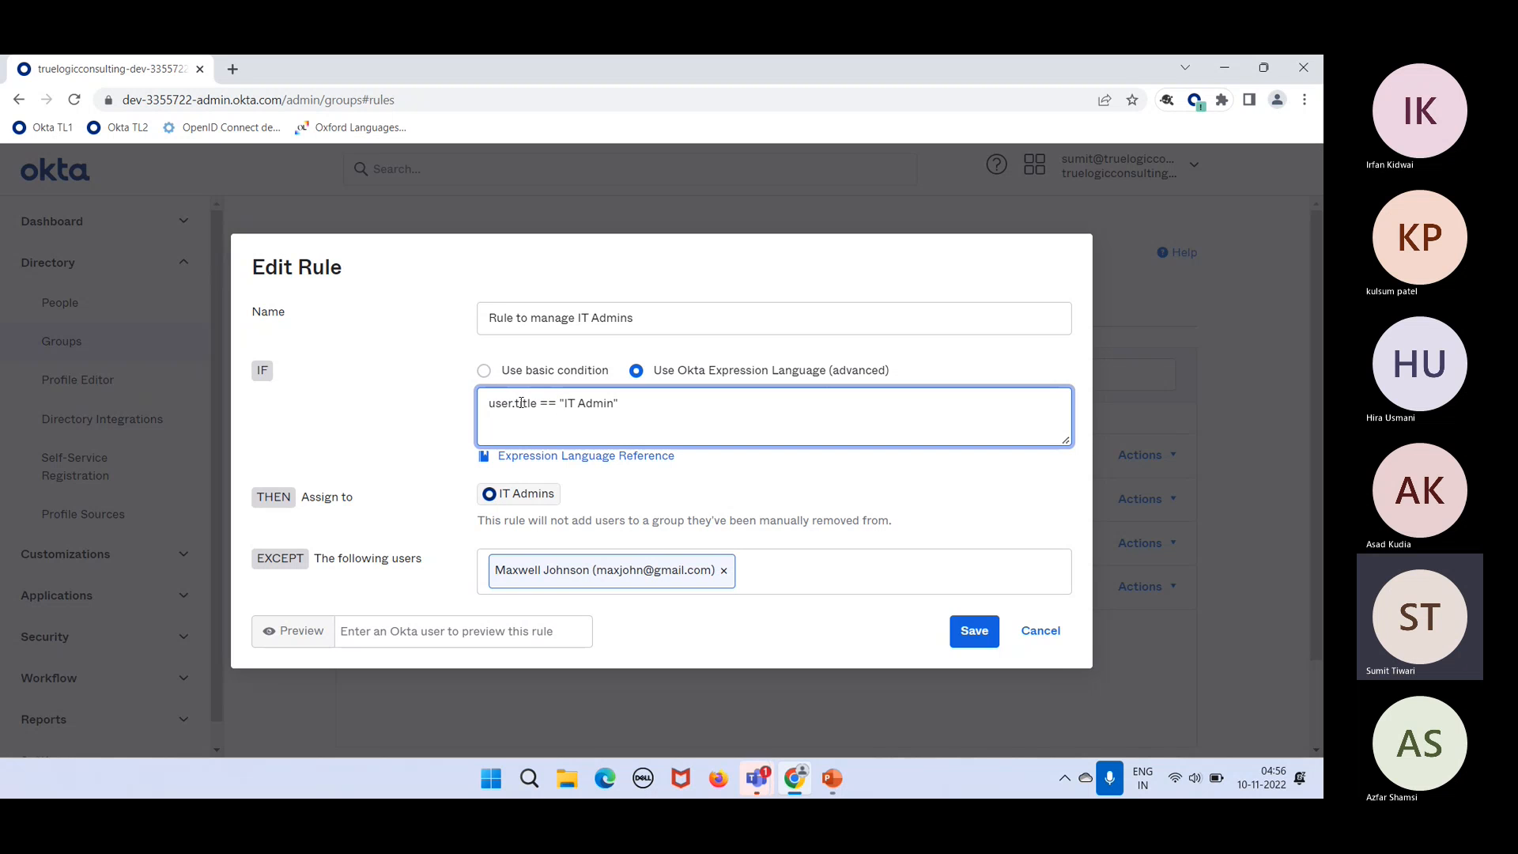
key(BackSpace)
key(BackSpace)
key(Right)
key(Right)
key(Right)
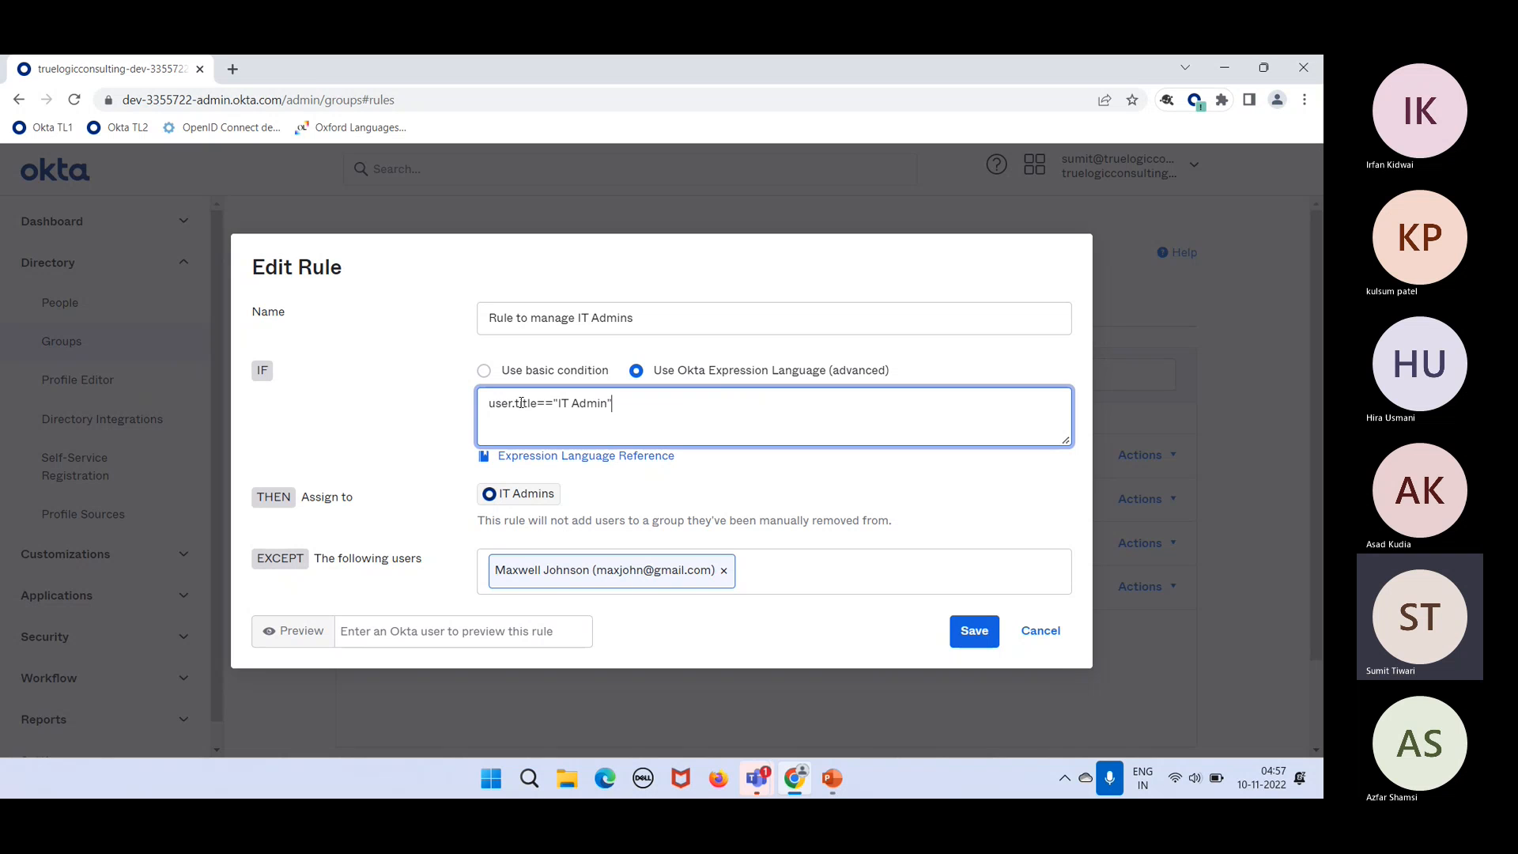
Step: Append user.department=="IT" after the title condition in the IT Admins rule expression
text(user.depart)
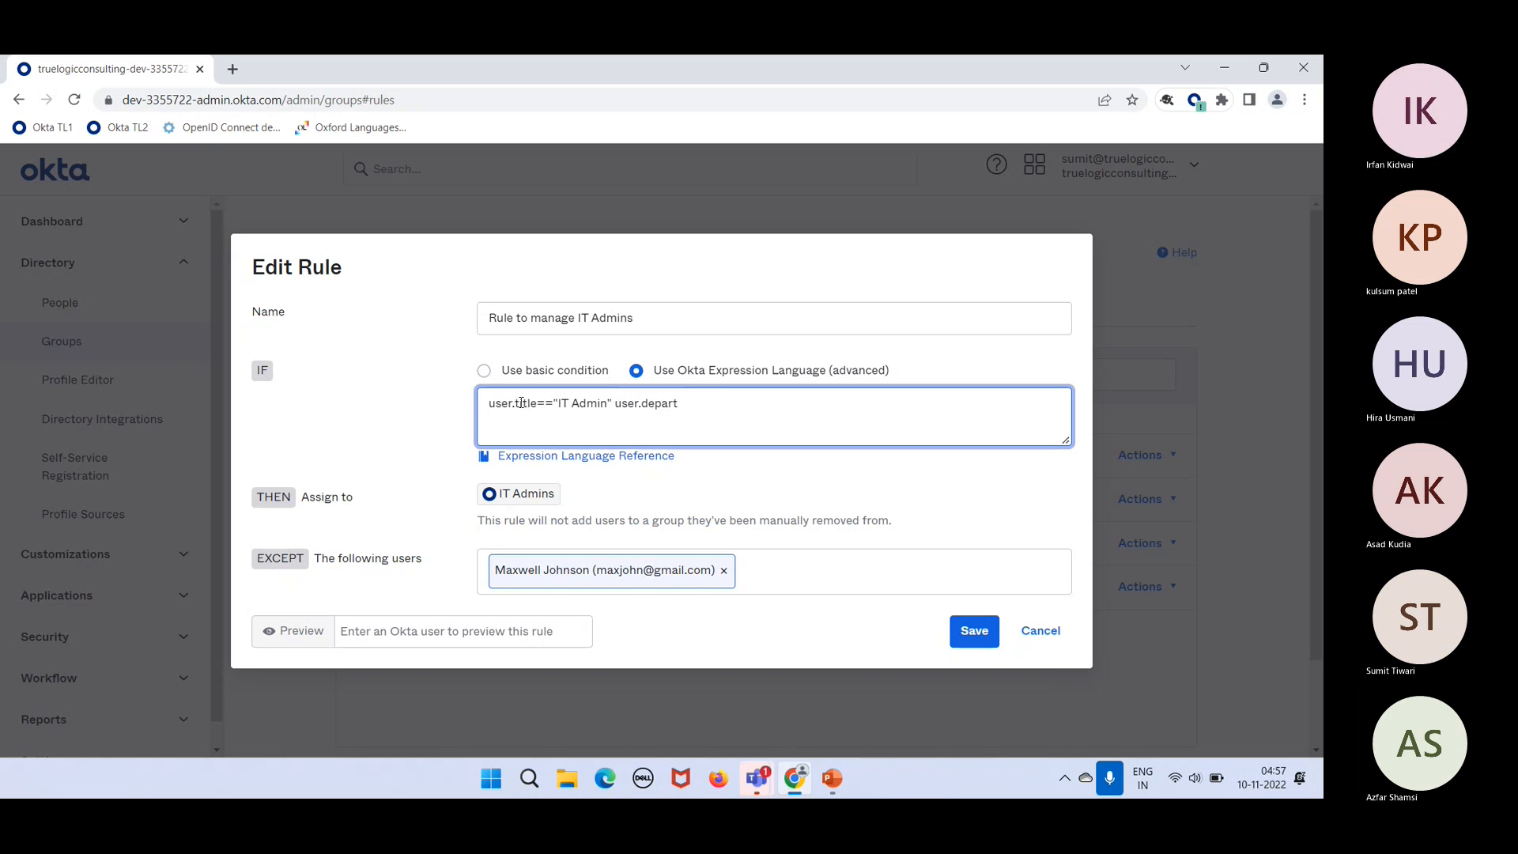
text(ment==")
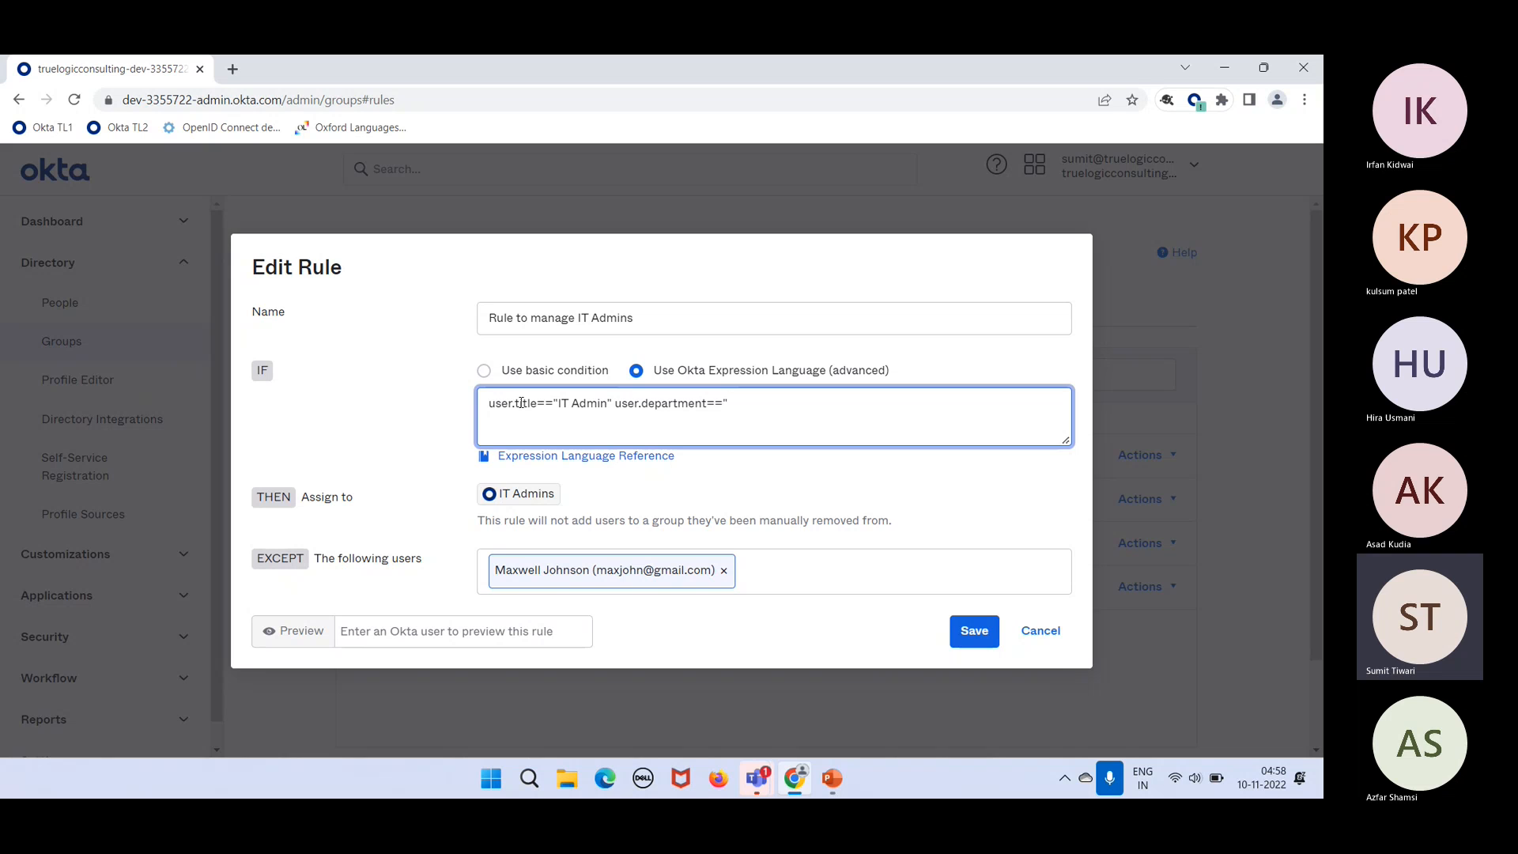
text(IT")
drag(744, 401, 618, 404)
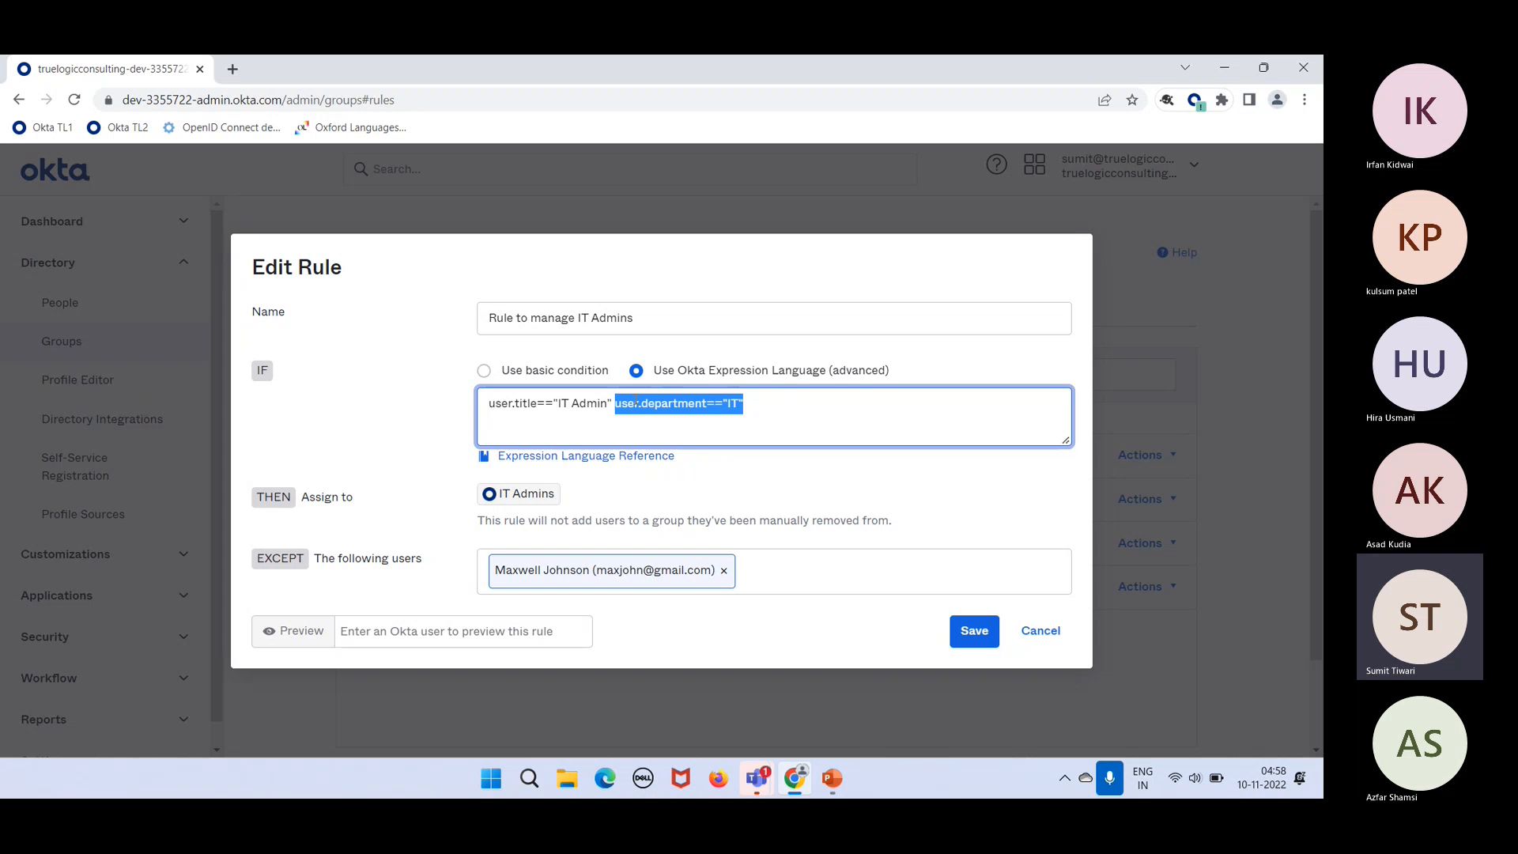
Step: Insert AND between user.title=="IT Admin" and user.department=="IT" in the expression
click(607, 405)
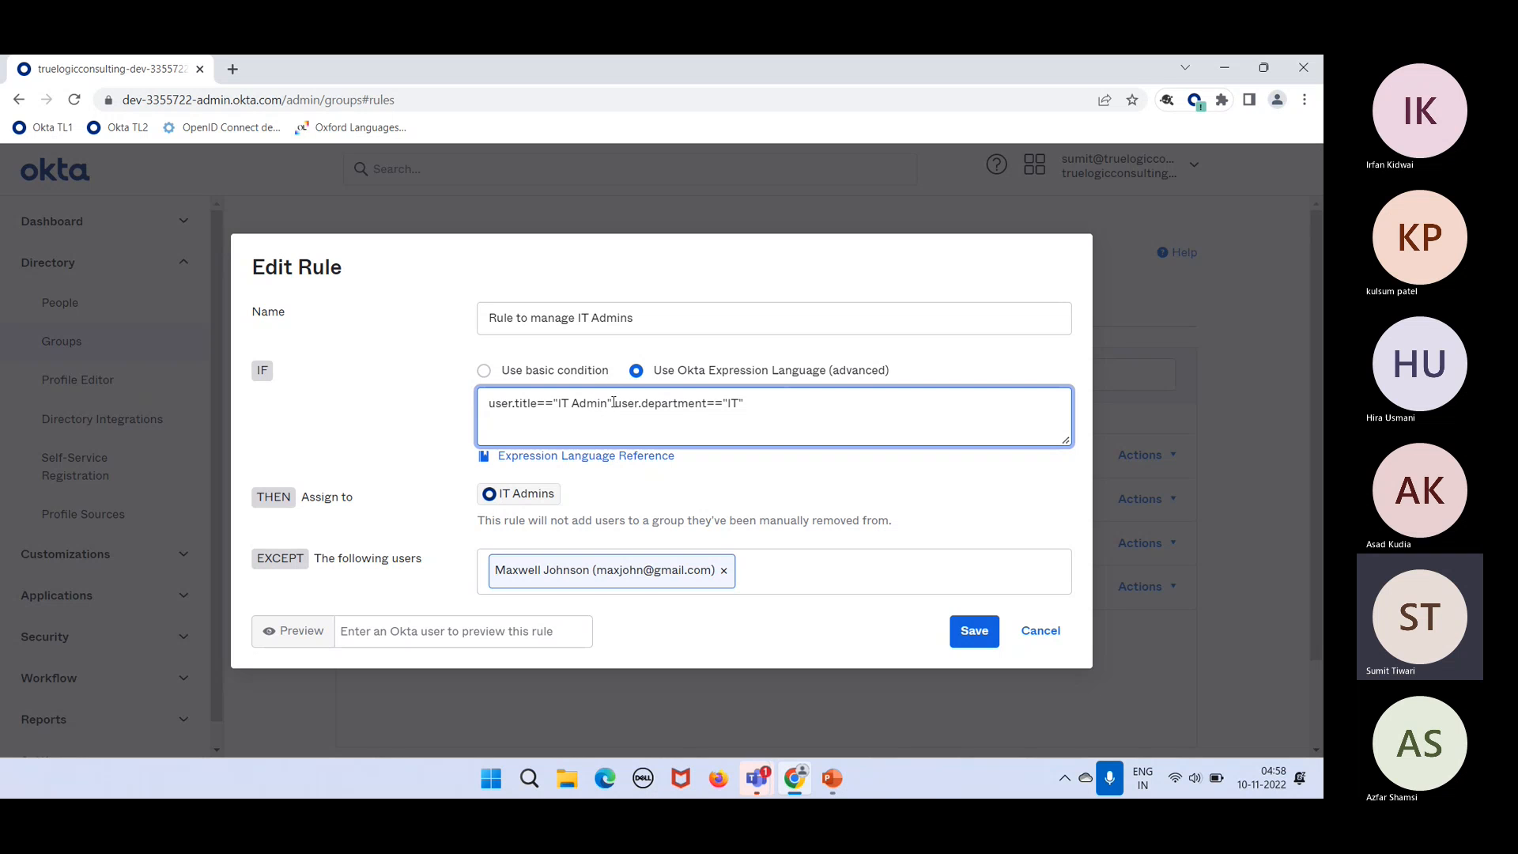
text(AND)
drag(775, 399, 486, 408)
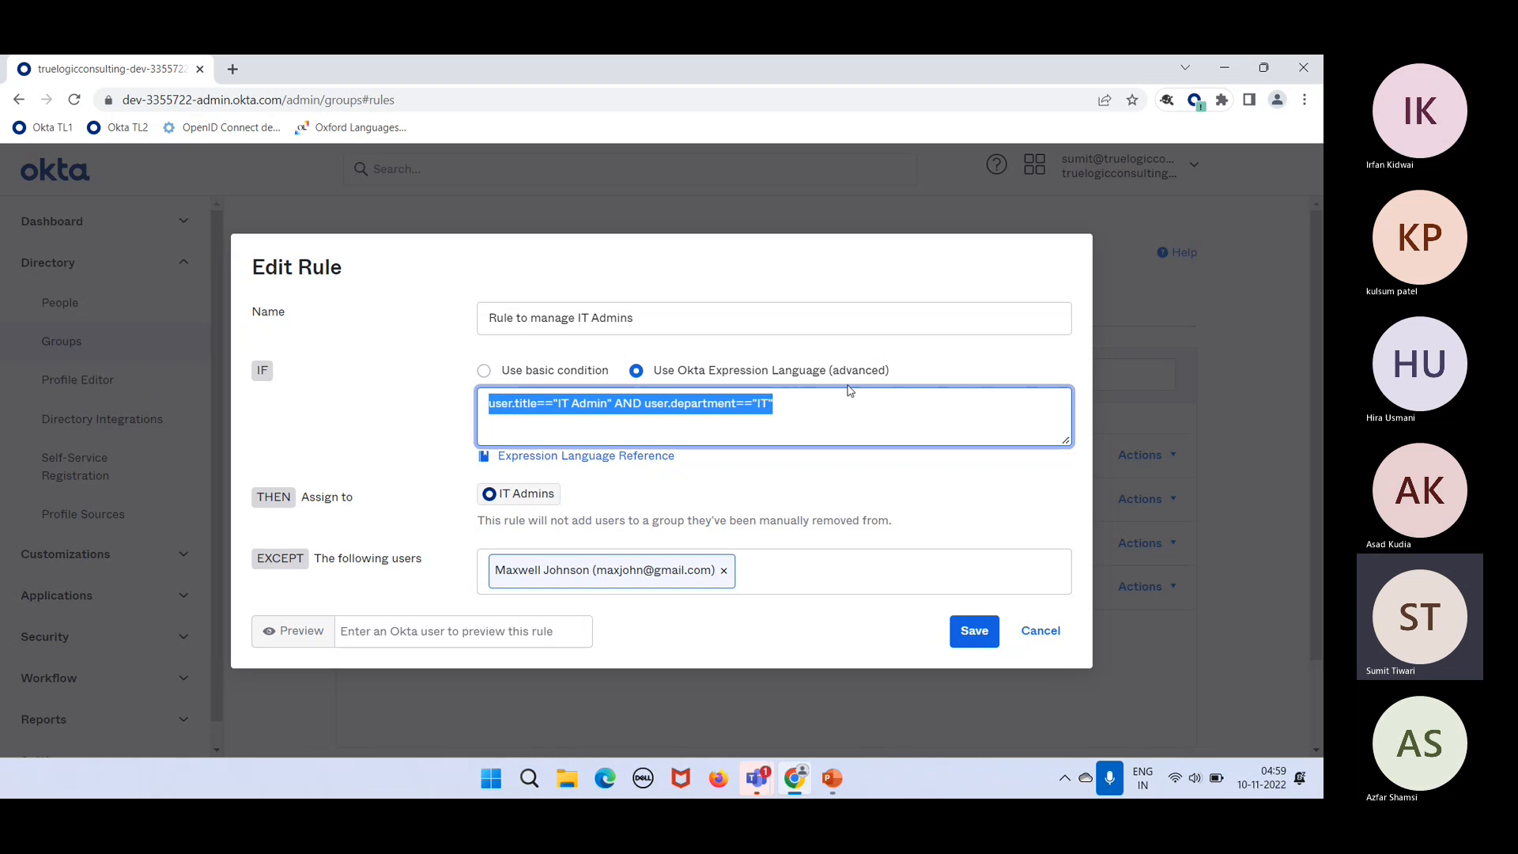
click(817, 416)
key(Return)
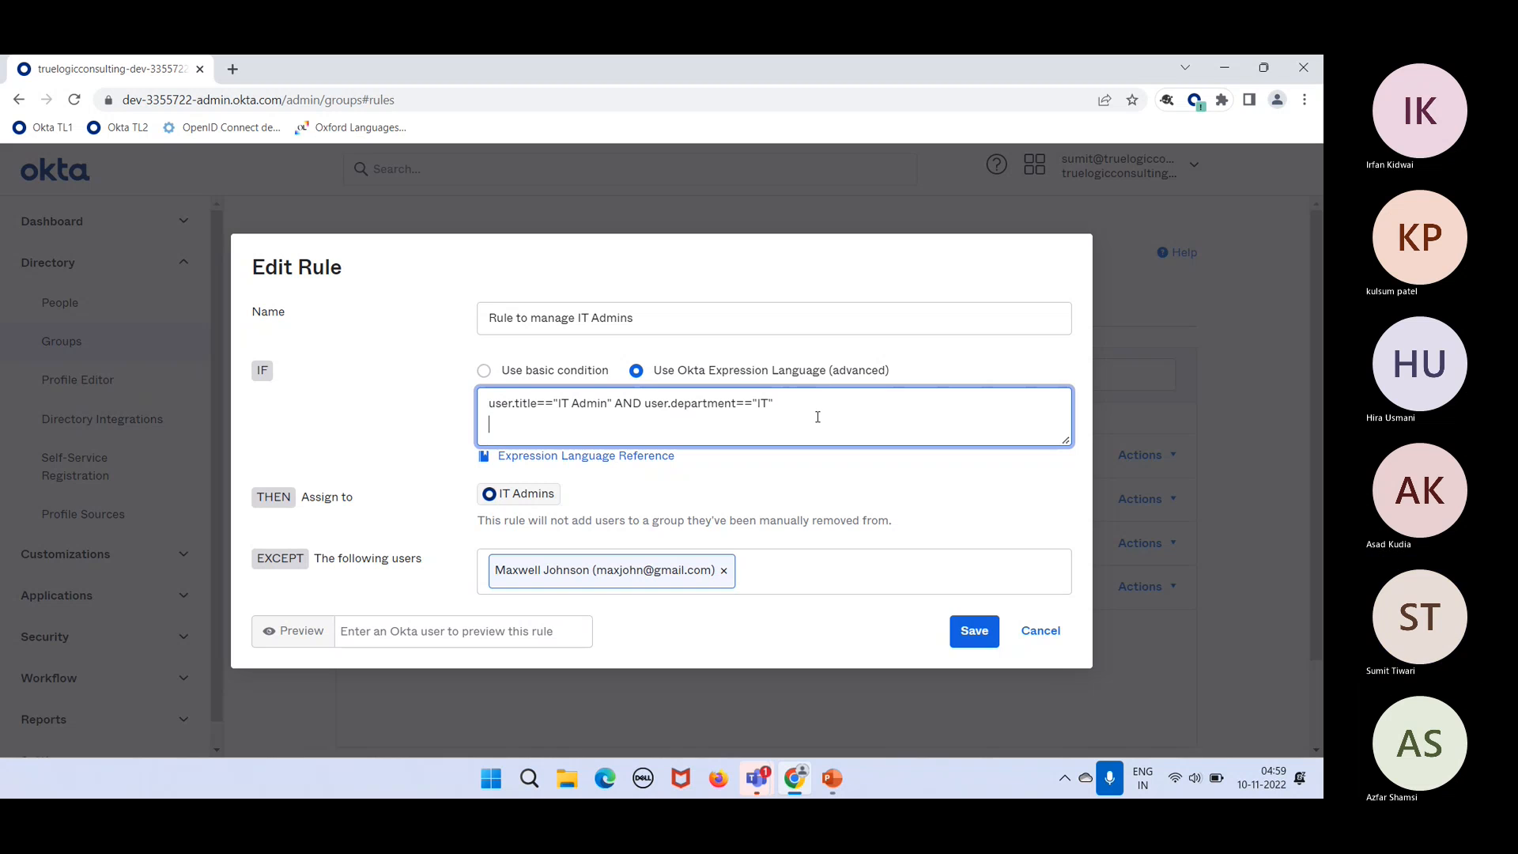
text(true AND true)
key(BackSpace)
key(BackSpace)
key(BackSpace)
key(BackSpace)
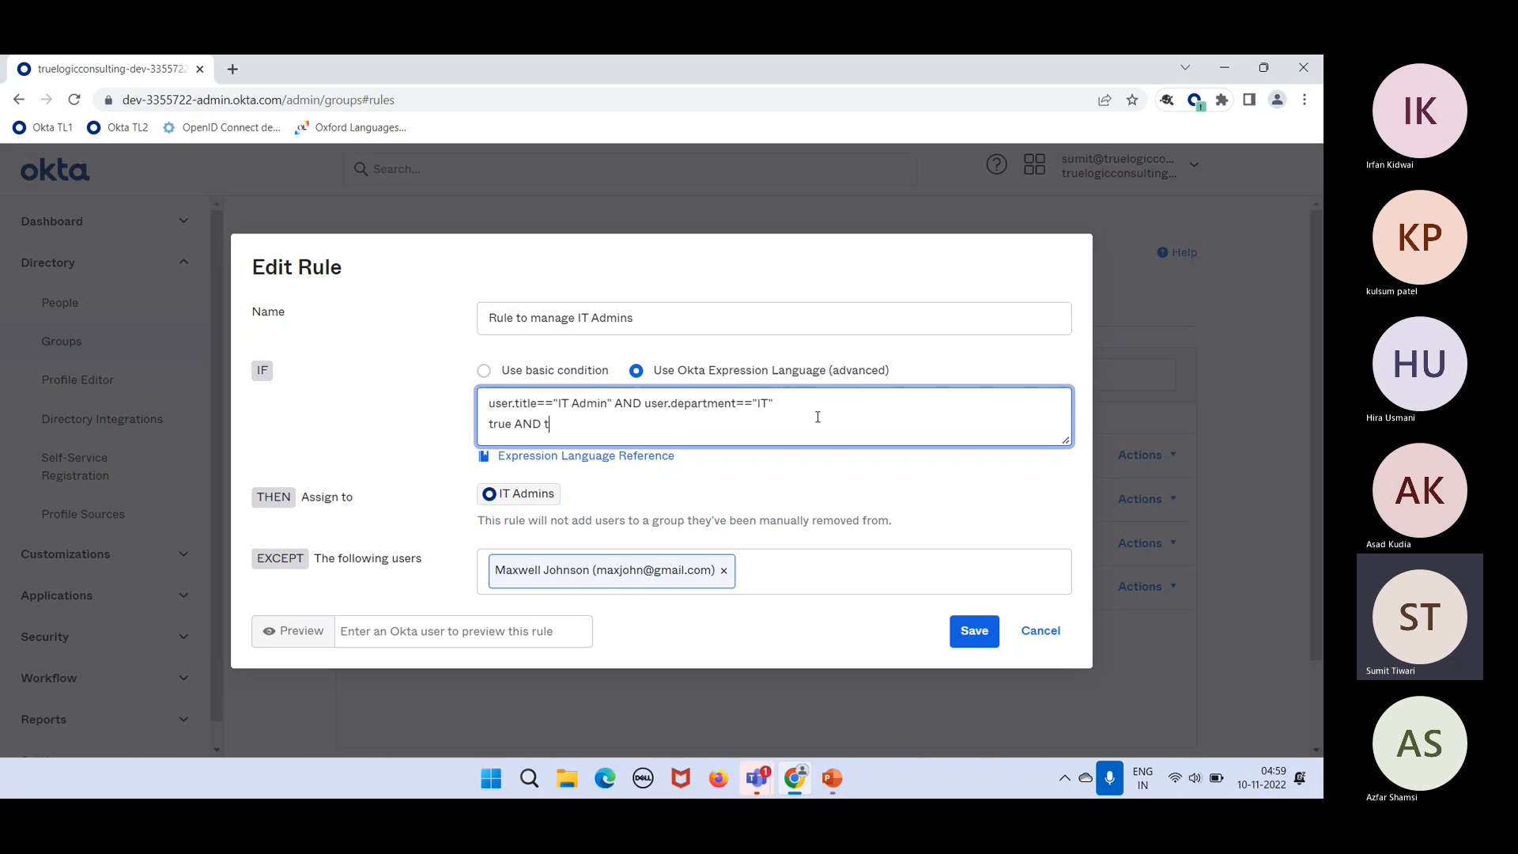
text(false)
key(Left)
key(BackSpace)
key(BackSpace)
key(BackSpace)
text(OR)
drag(571, 424, 488, 421)
double_click(525, 427)
key(BackSpace)
key(BackSpace)
key(BackSpace)
key(BackSpace)
key(BackSpace)
key(BackSpace)
key(Left)
key(Left)
key(Left)
key(Left)
drag(518, 427, 489, 427)
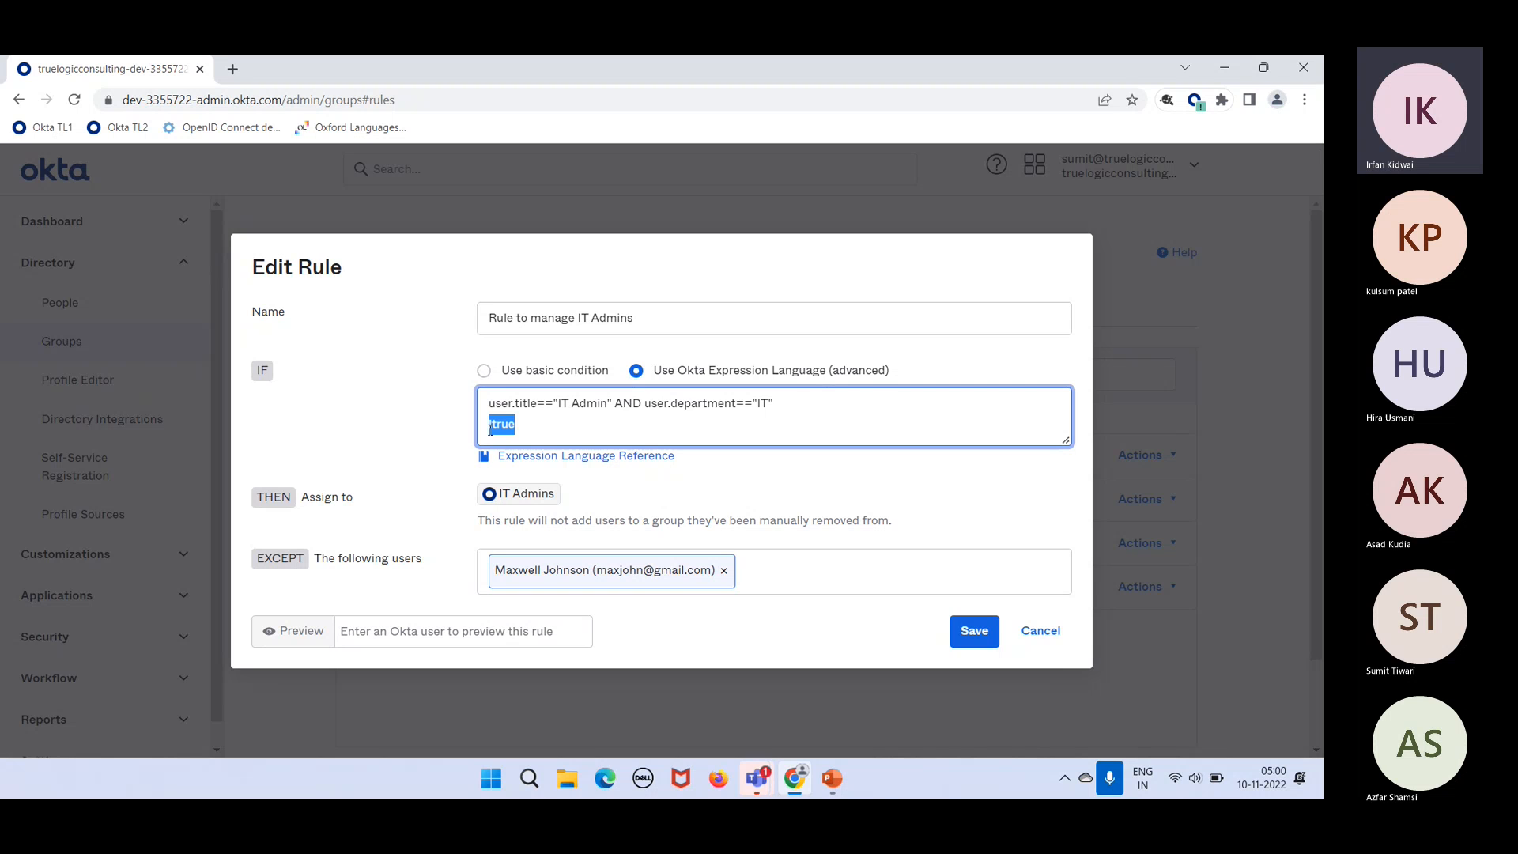
key(BackSpace)
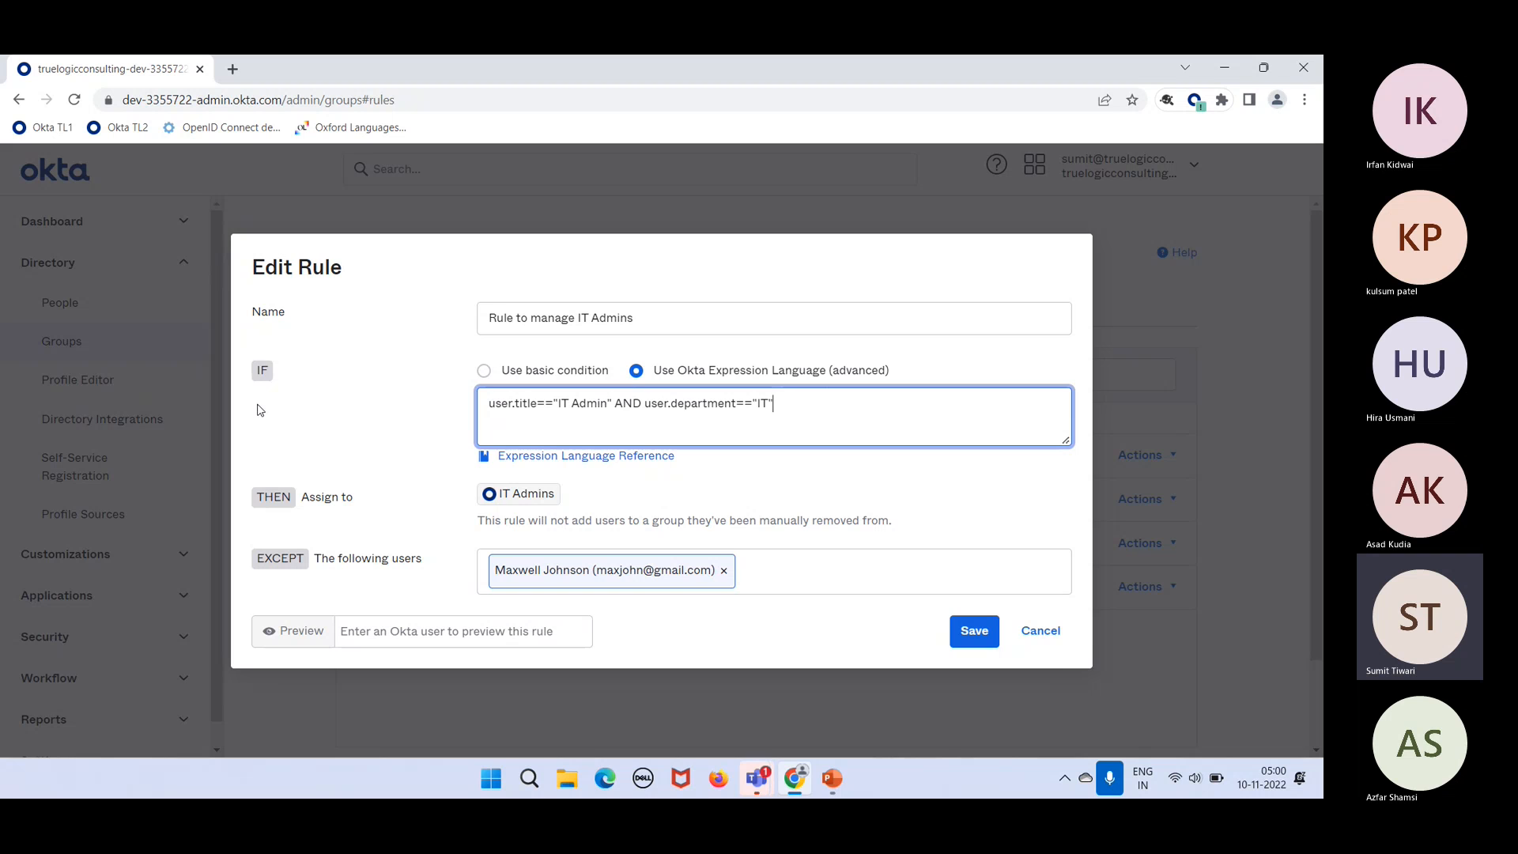
click(301, 497)
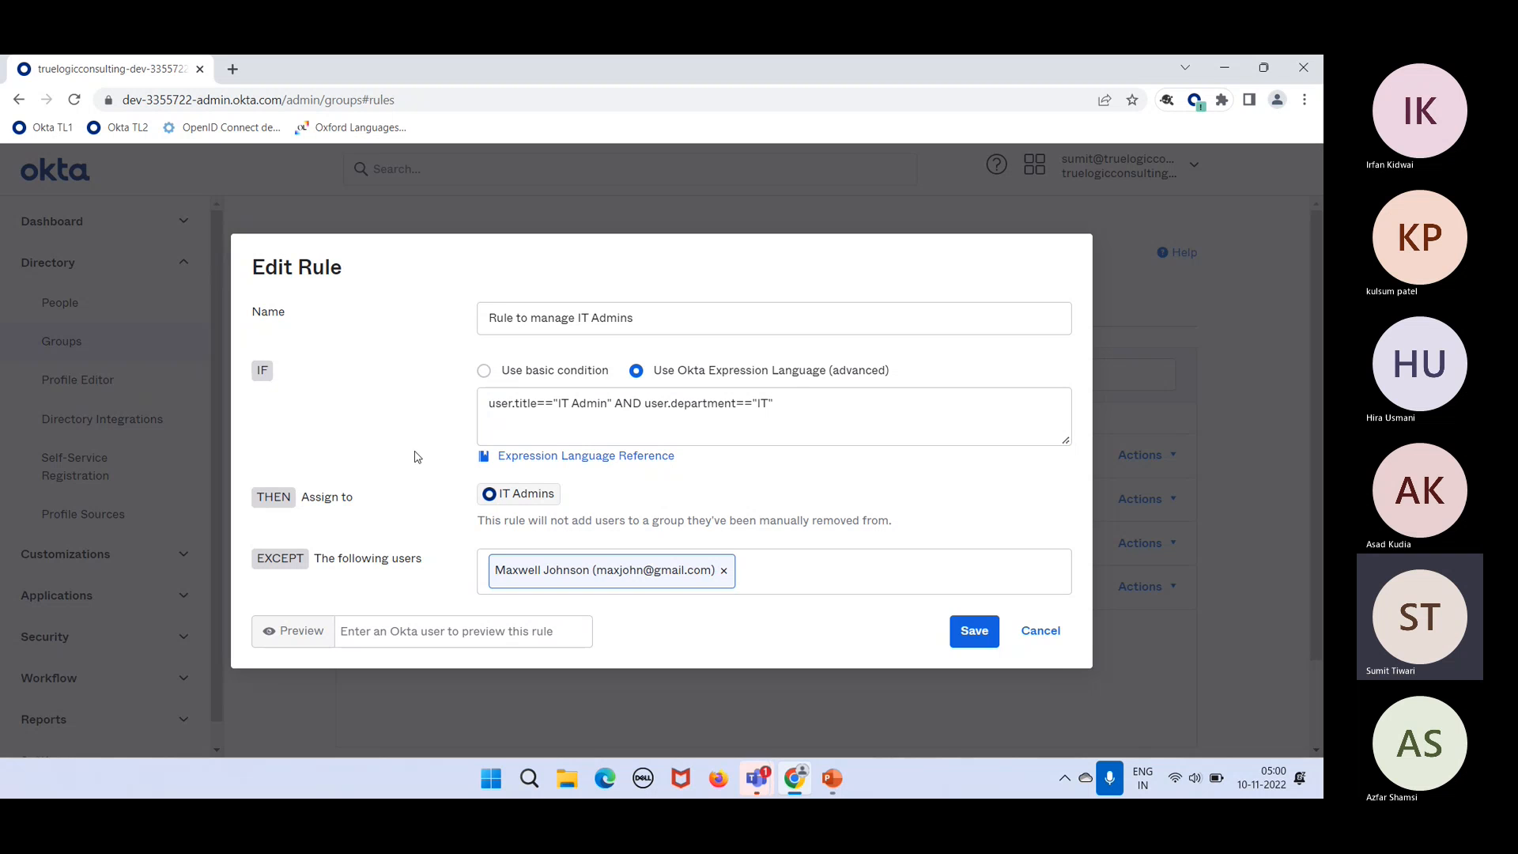
click(502, 421)
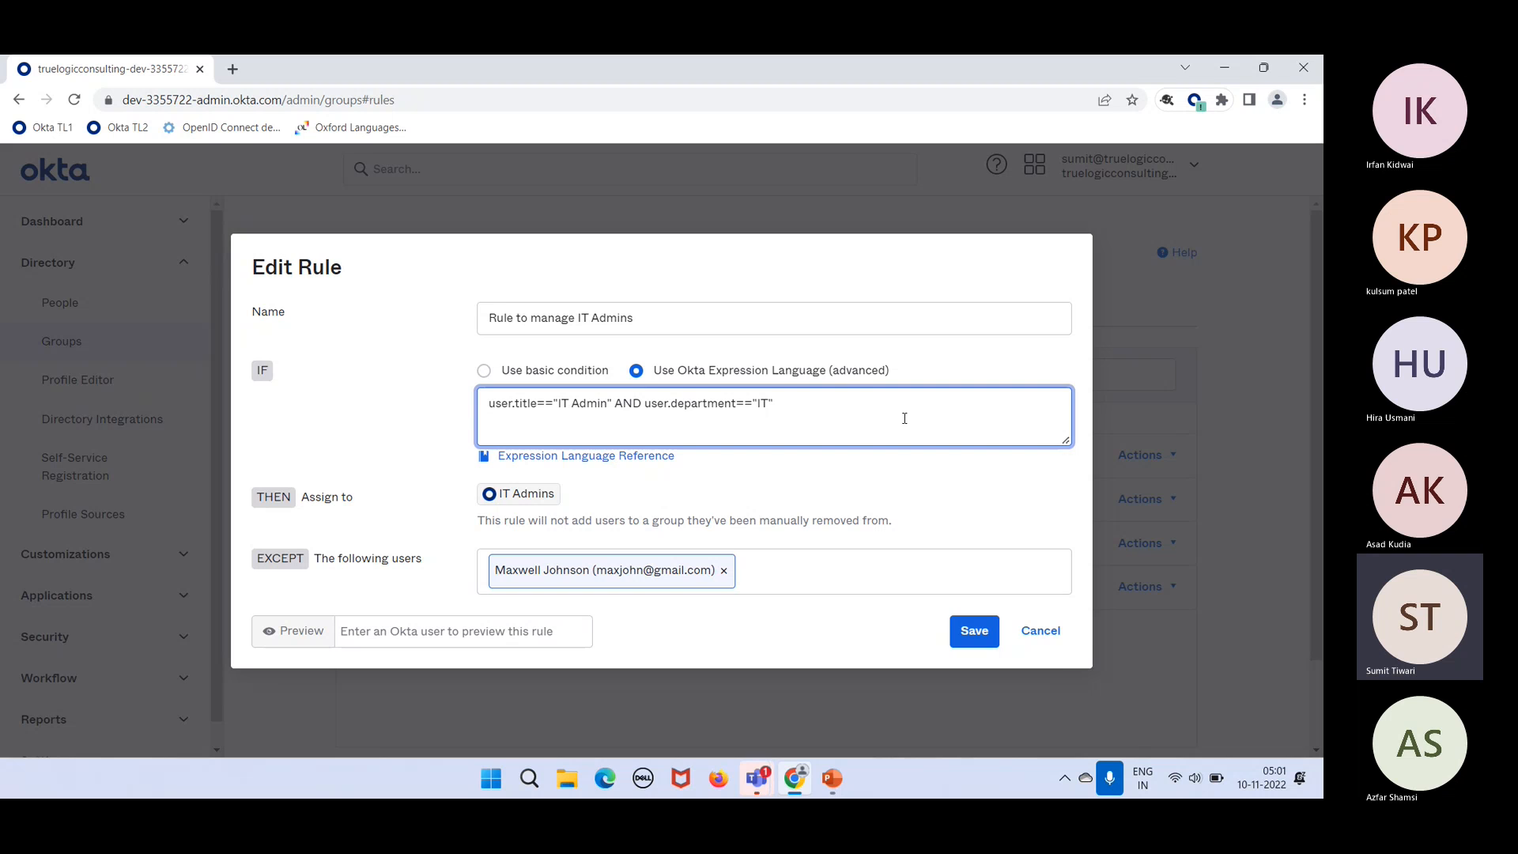
text(condition?)
text("true":")
text(false")
double_click(528, 424)
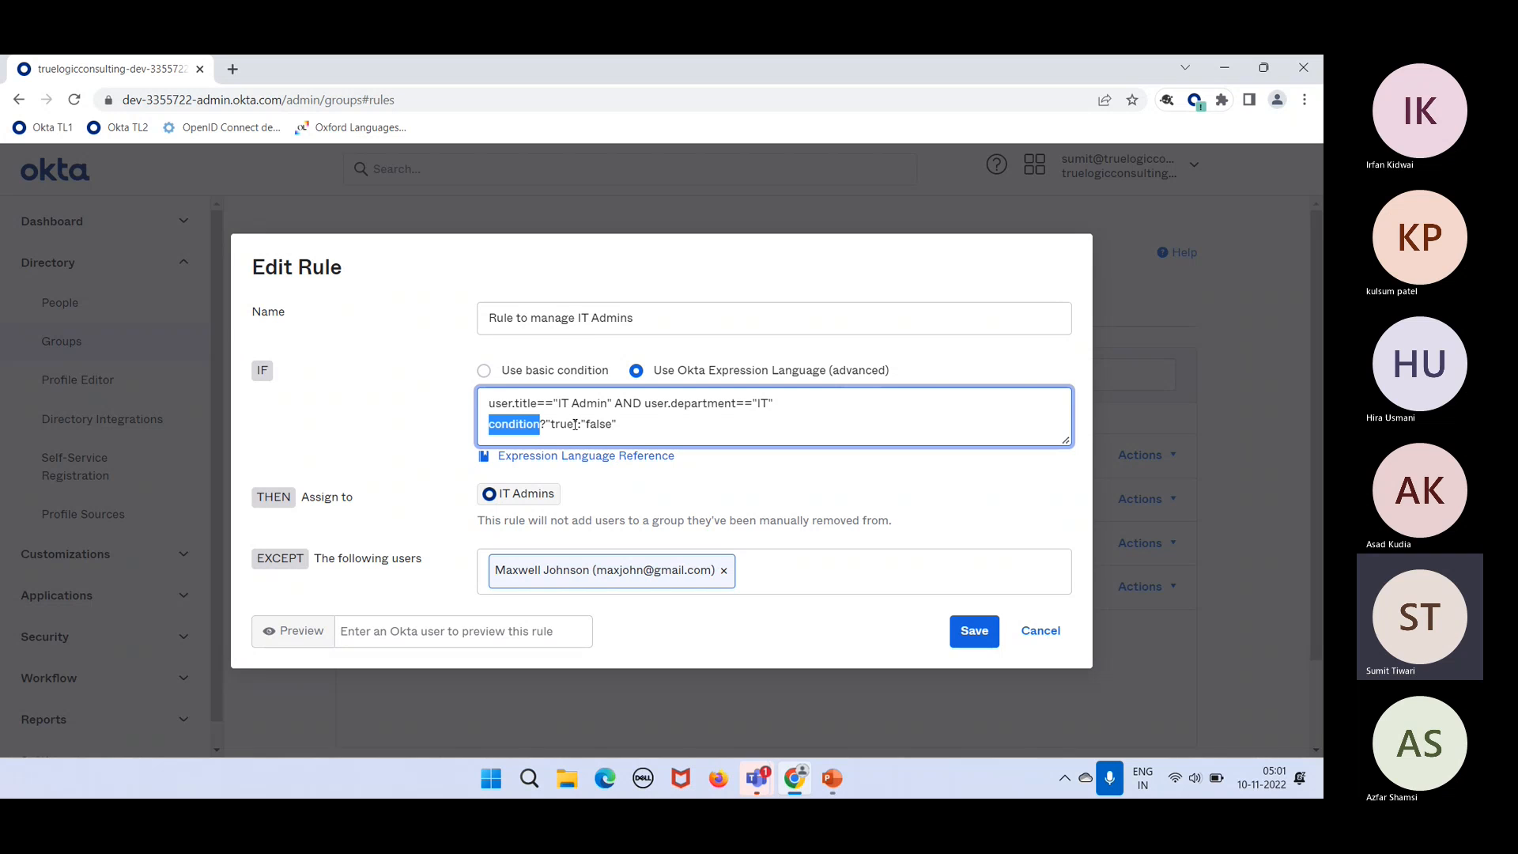
drag(577, 423, 548, 427)
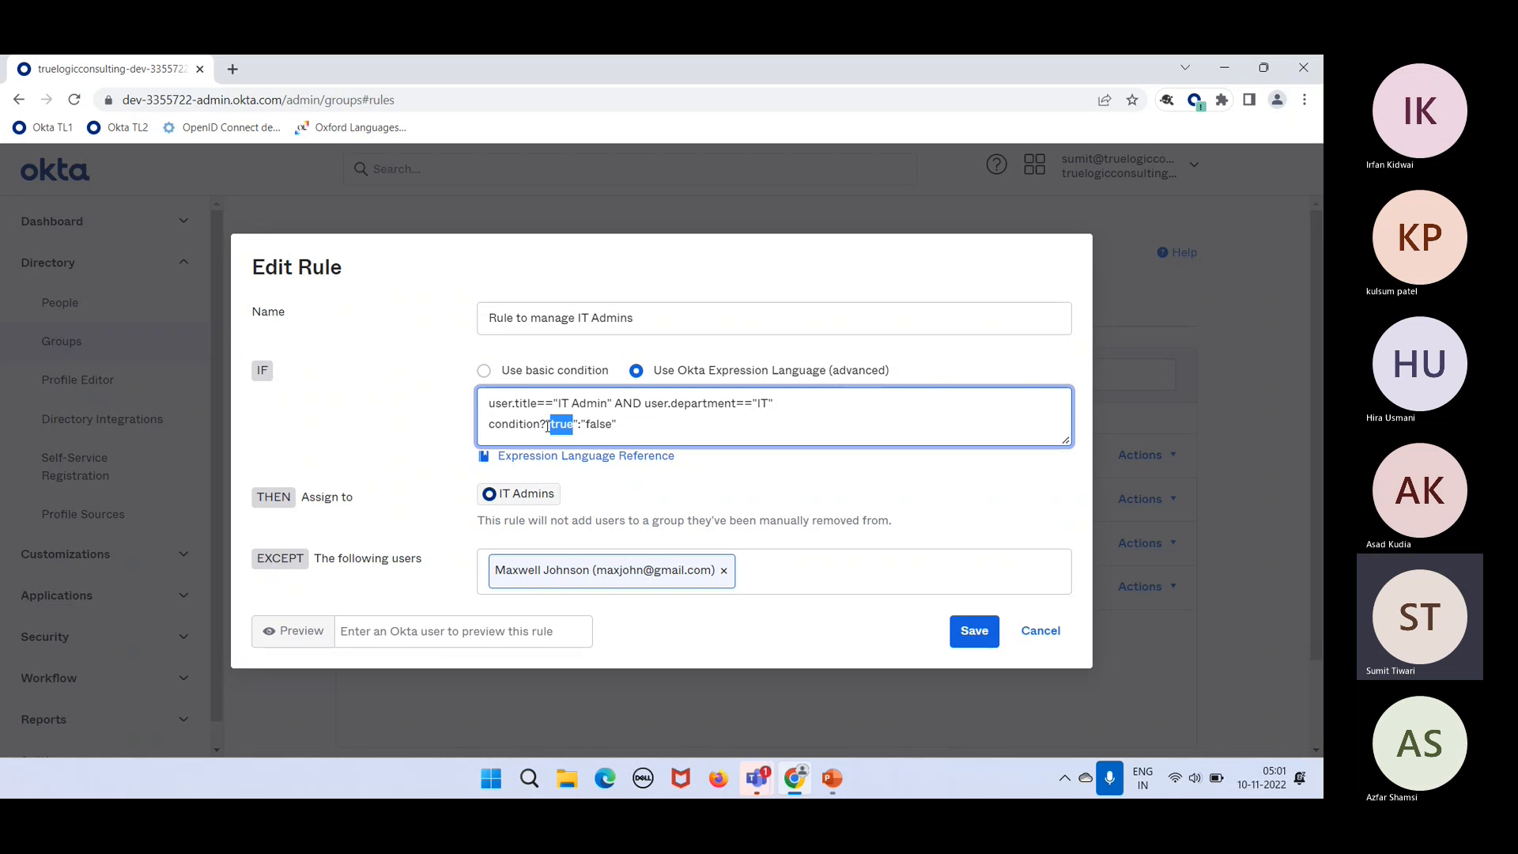
double_click(608, 425)
click(621, 427)
drag(621, 427, 493, 440)
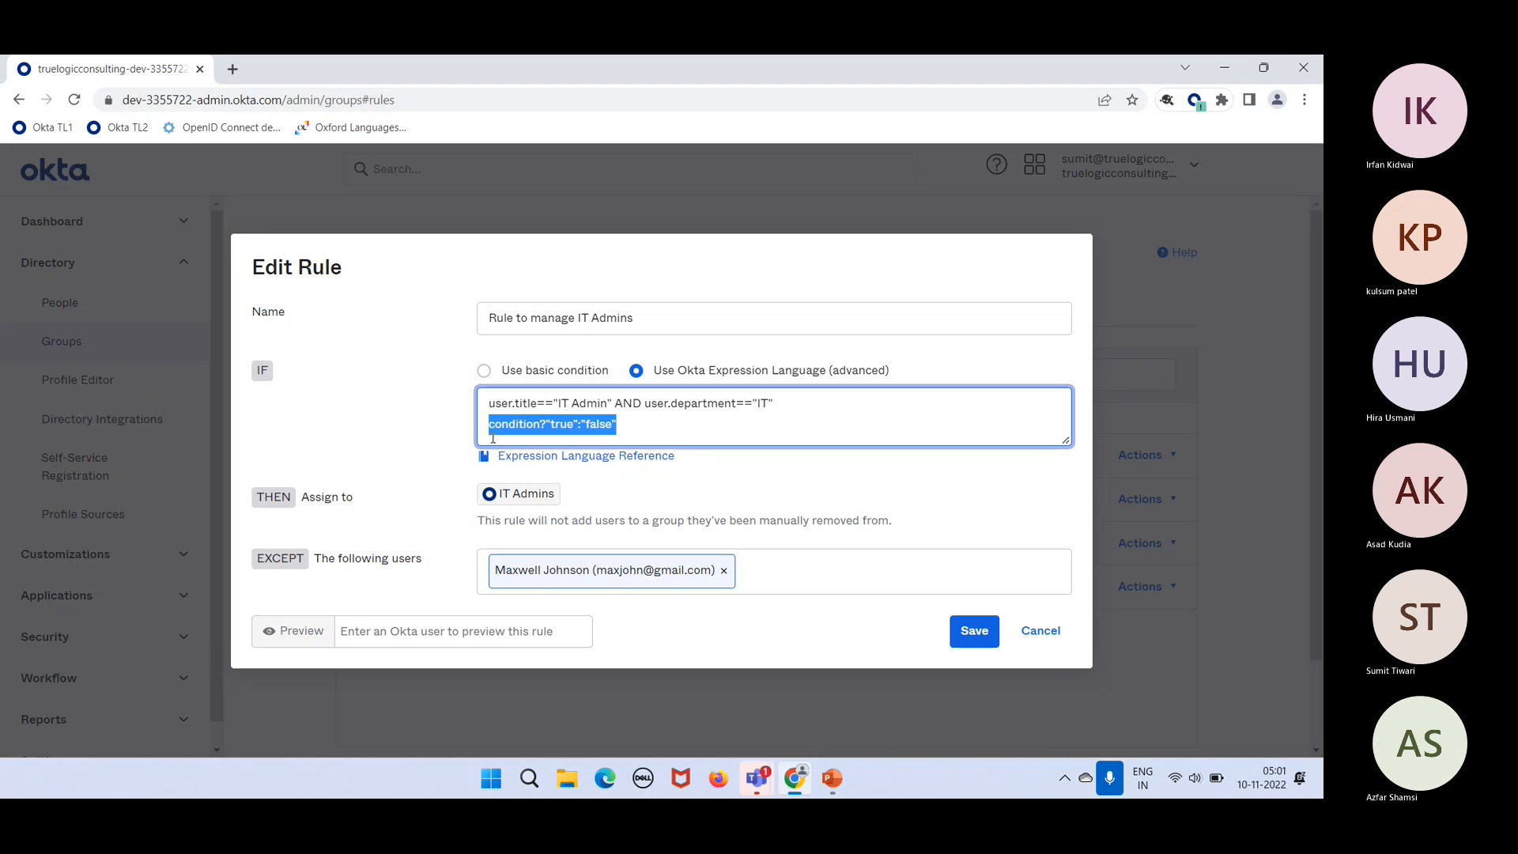
key(BackSpace)
key(BackSpace)
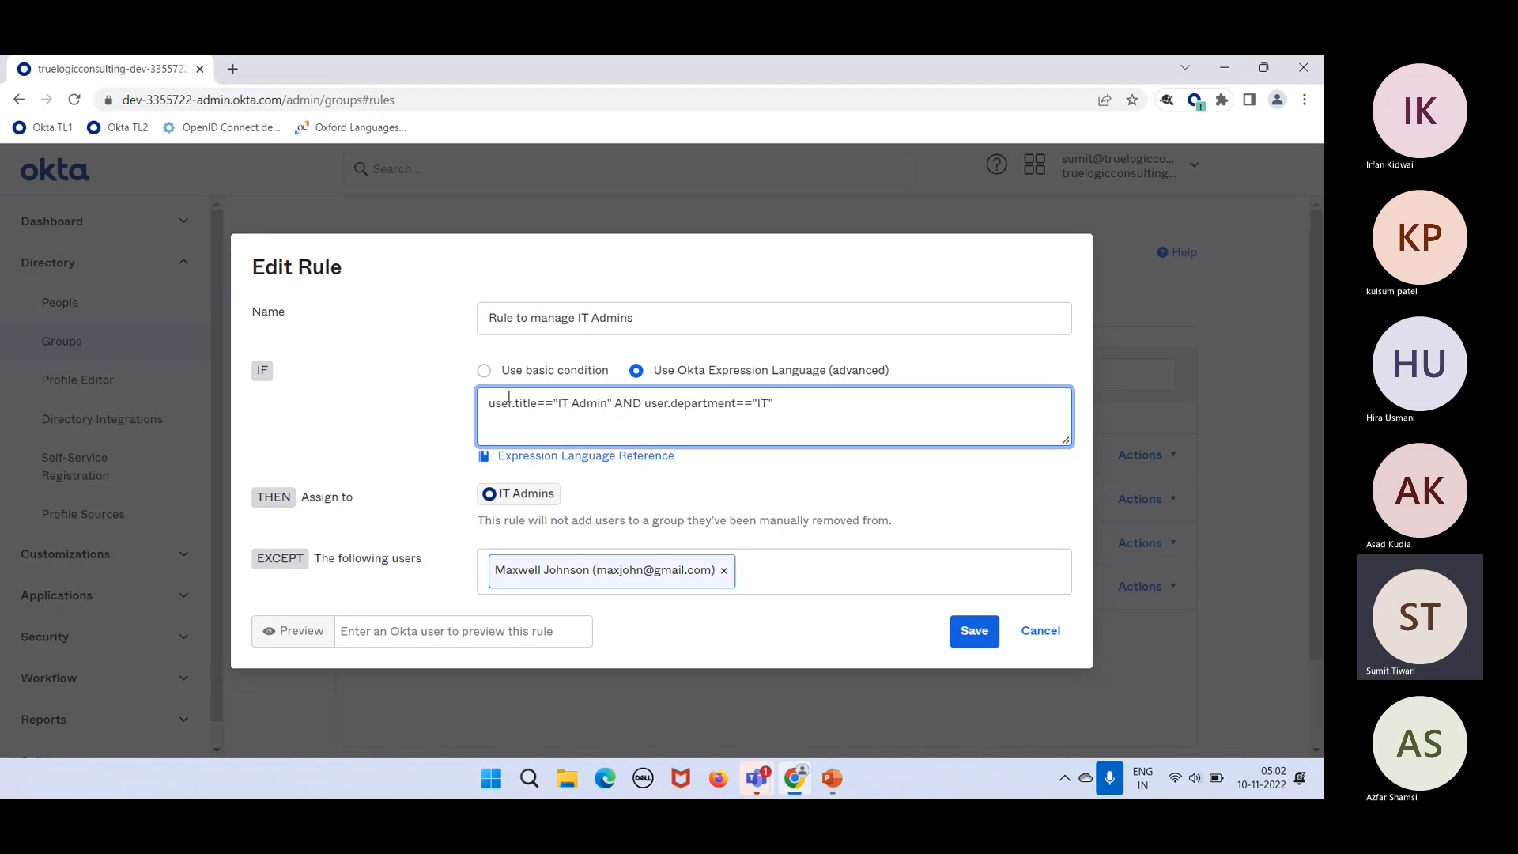
Step: Remove the excepted user from the IT Admins rule and save the rule
drag(482, 404, 785, 431)
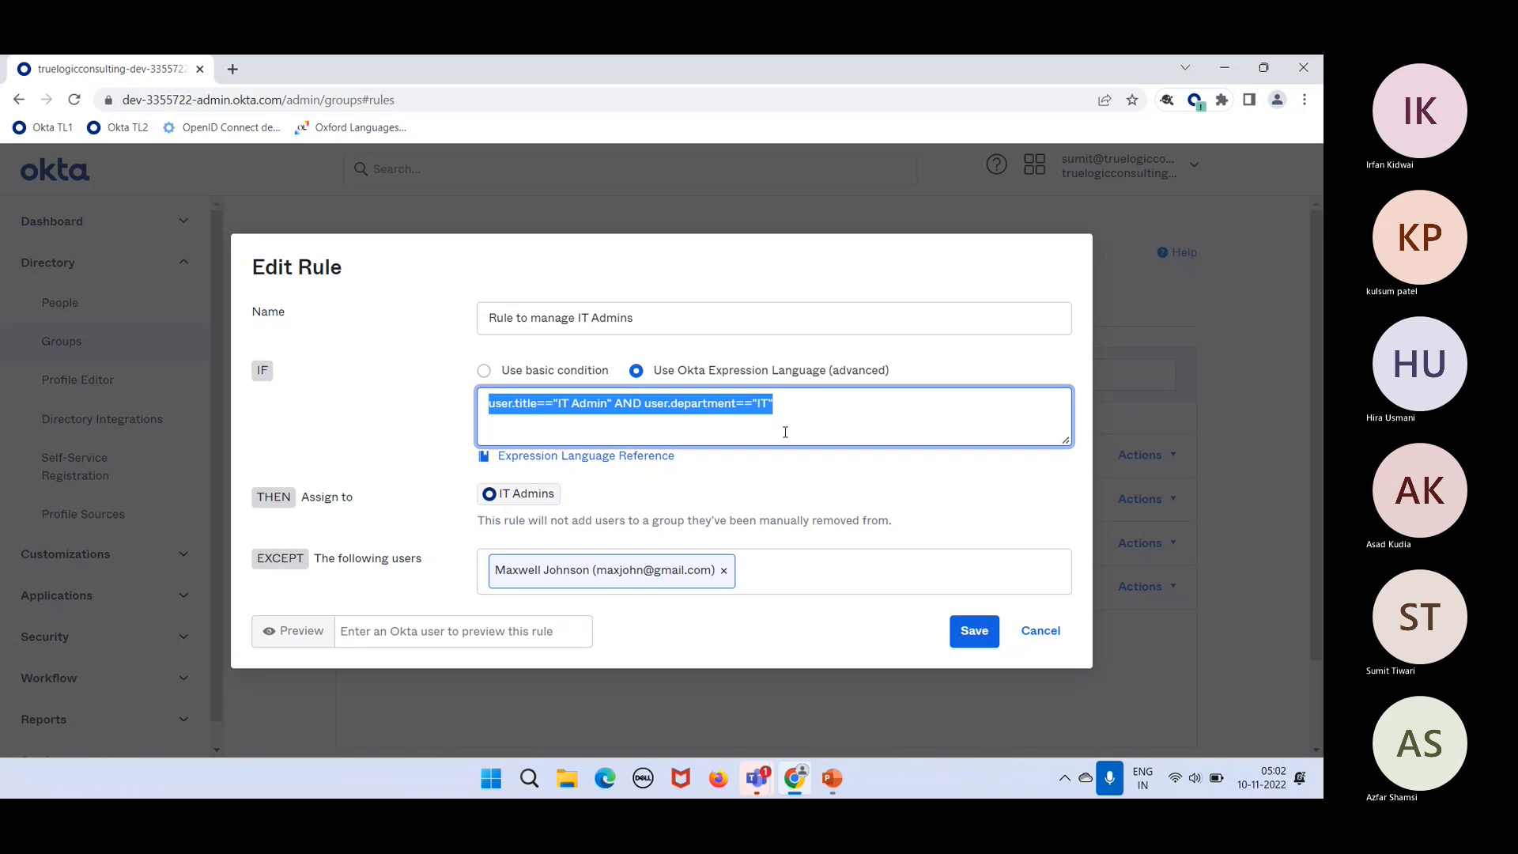
click(723, 571)
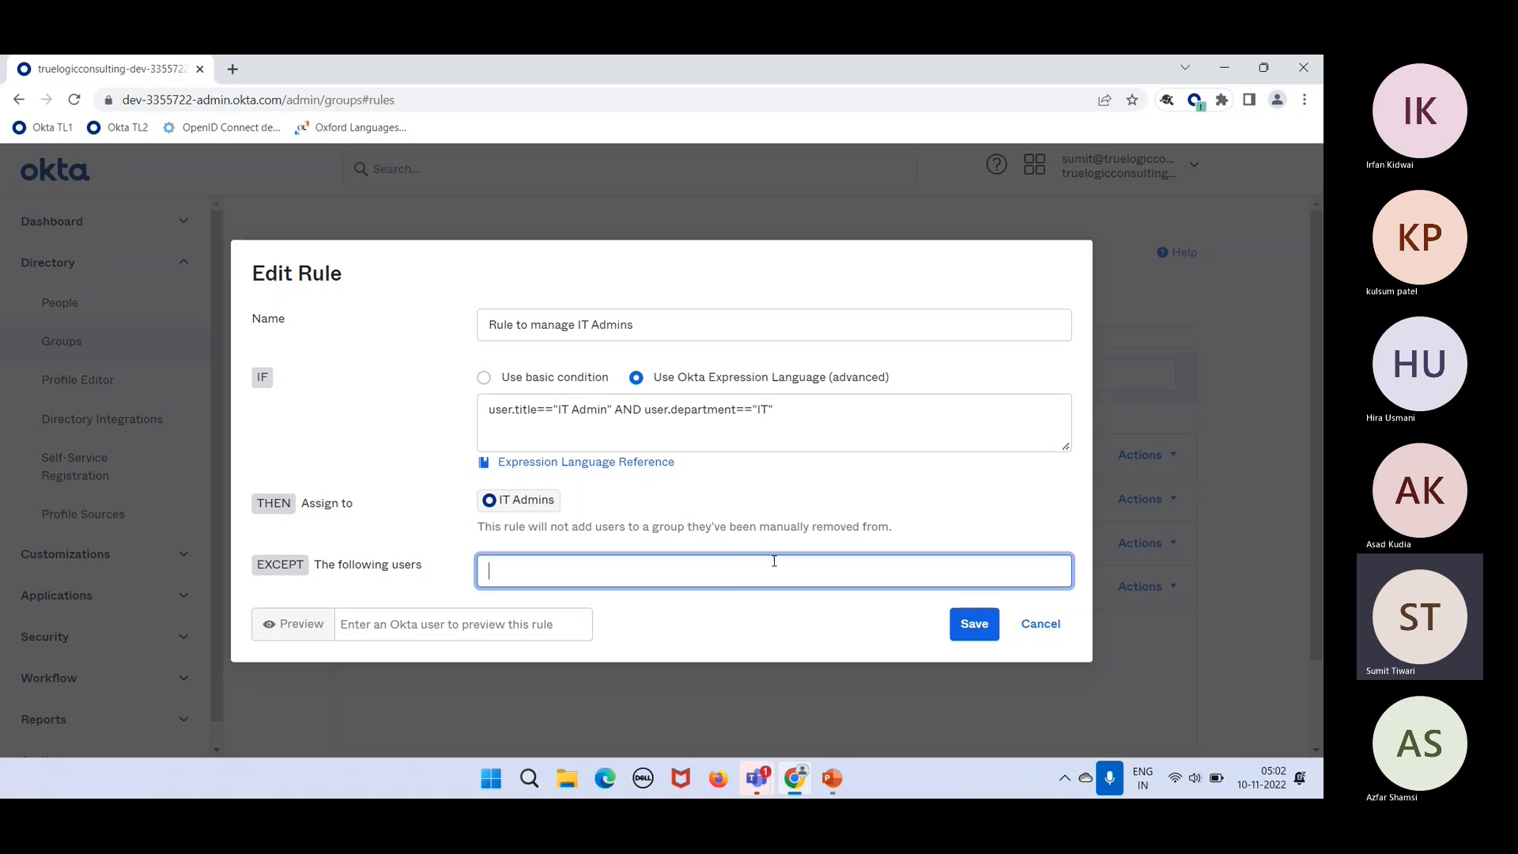
click(959, 622)
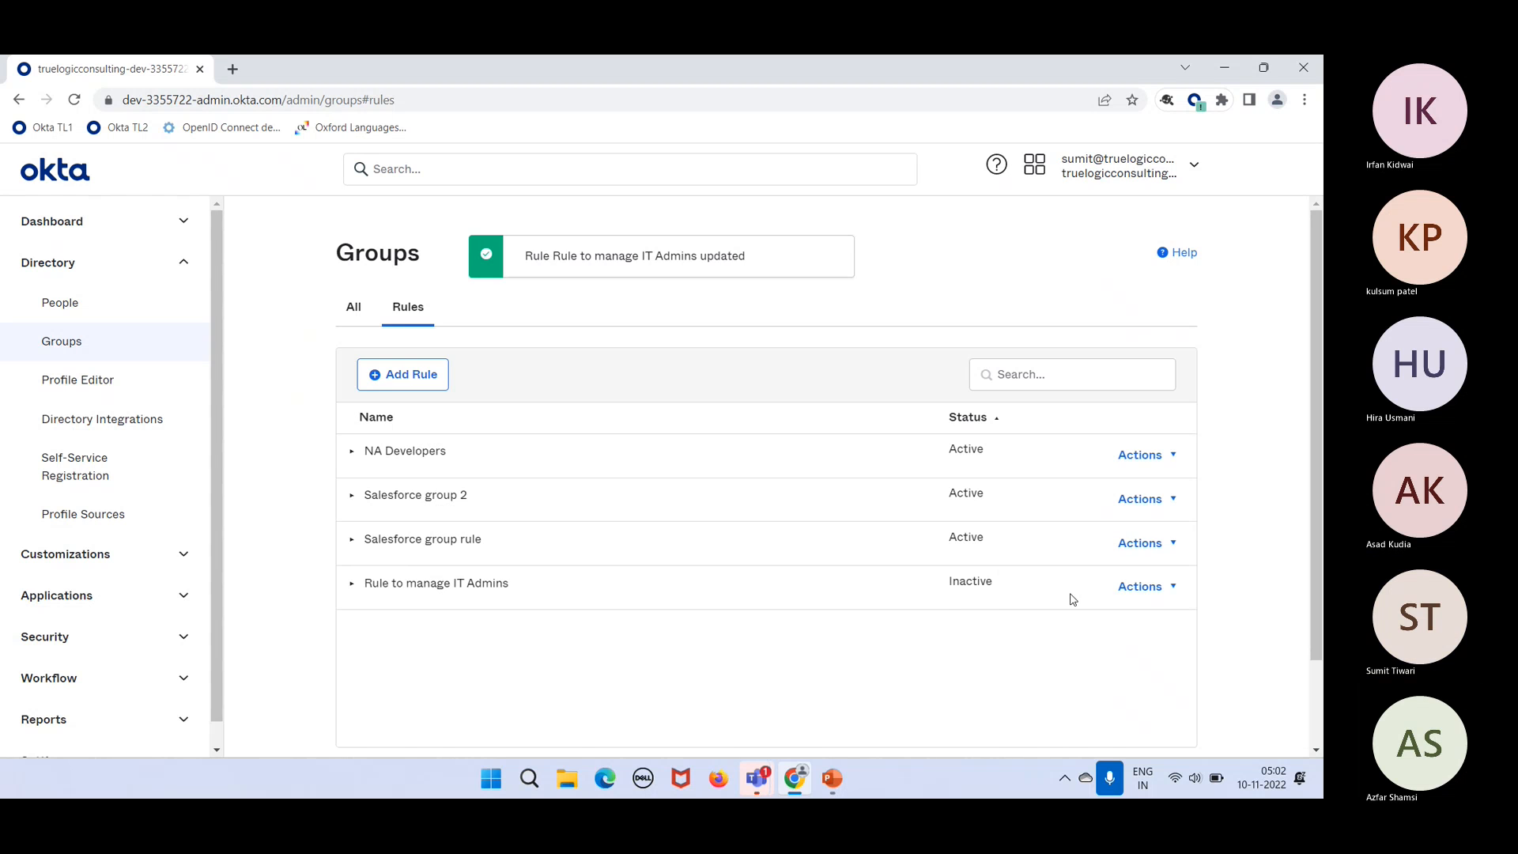
Step: Activate the Rule to manage IT Admins from its Actions menu
click(1140, 586)
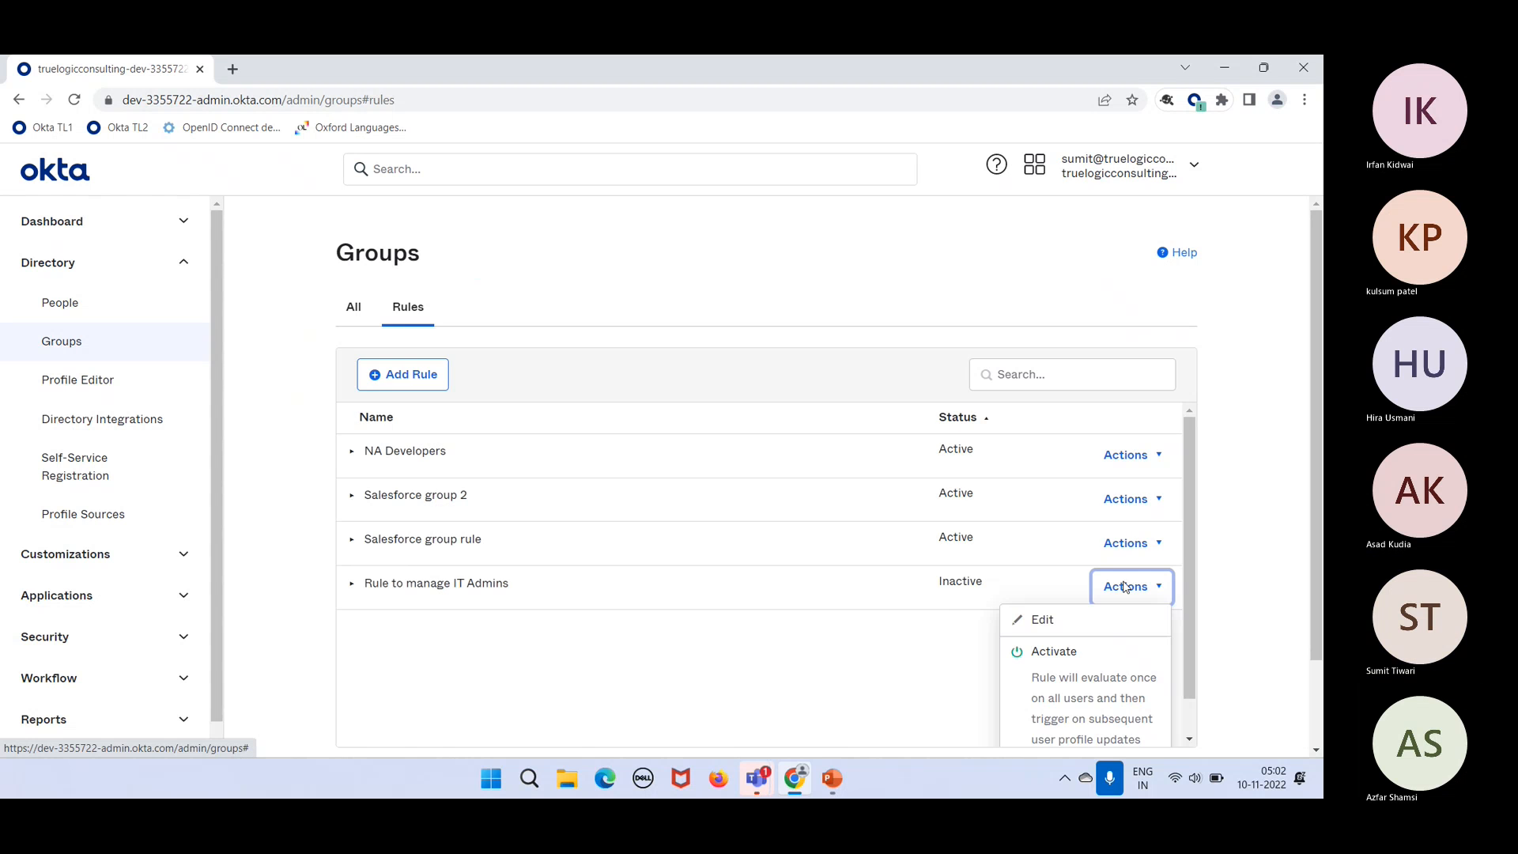
click(1036, 681)
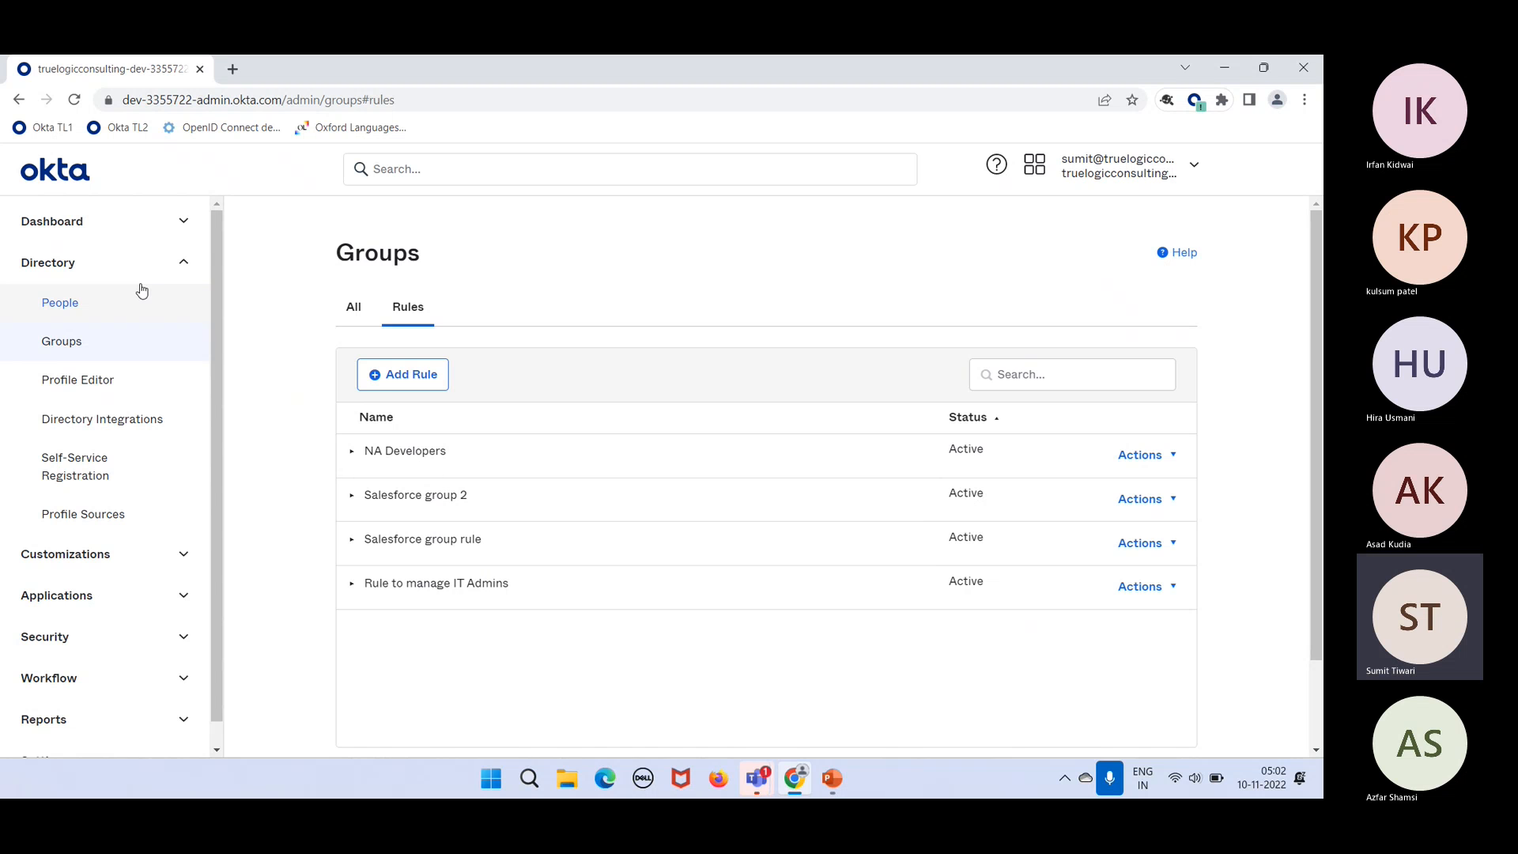
click(100, 296)
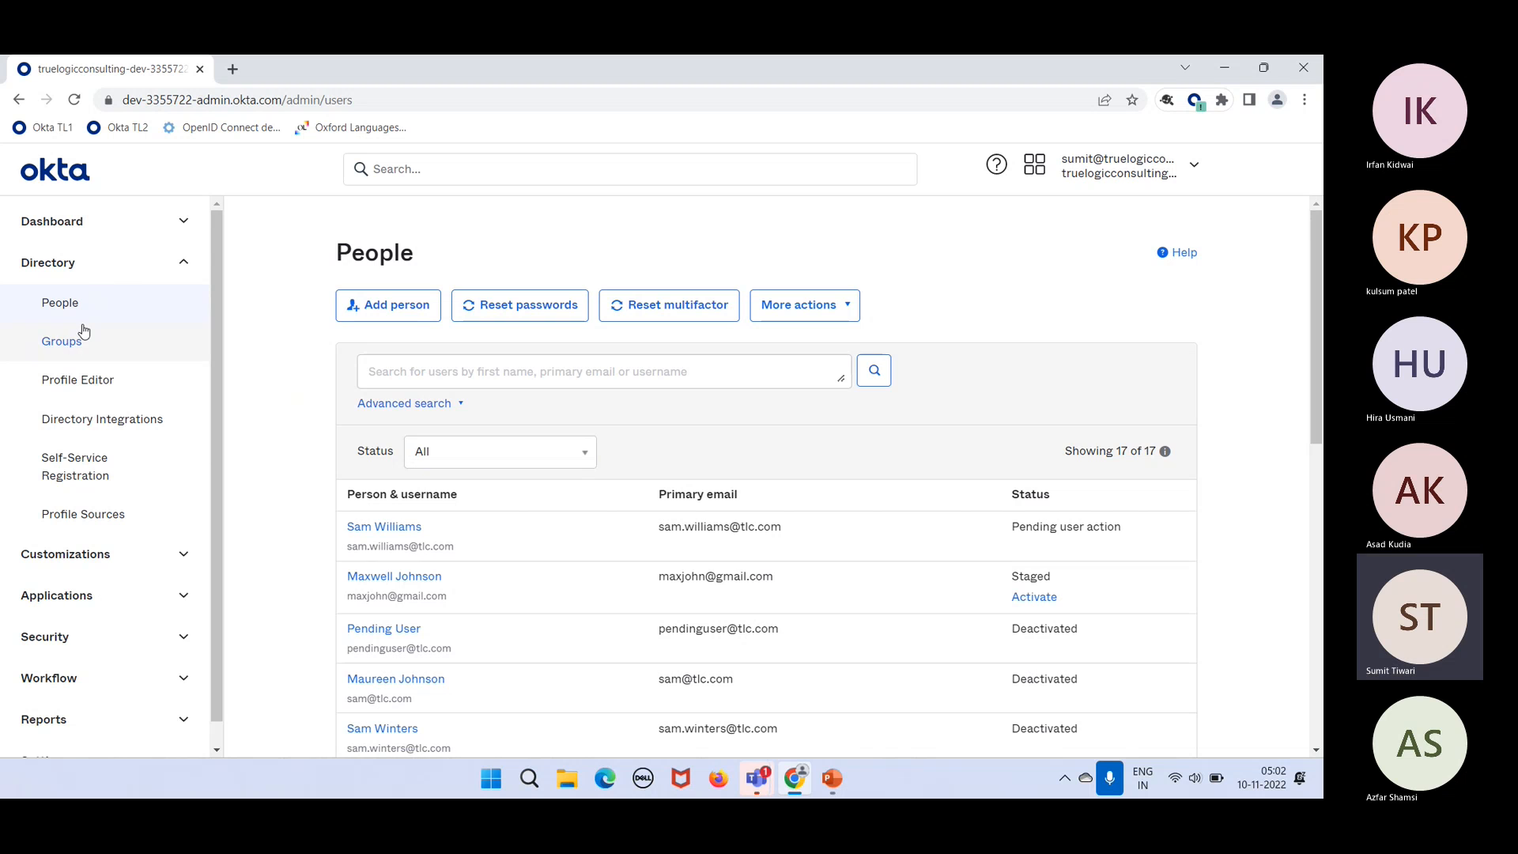
Step: Review the IT Admins group's members, then return to the People list
click(84, 337)
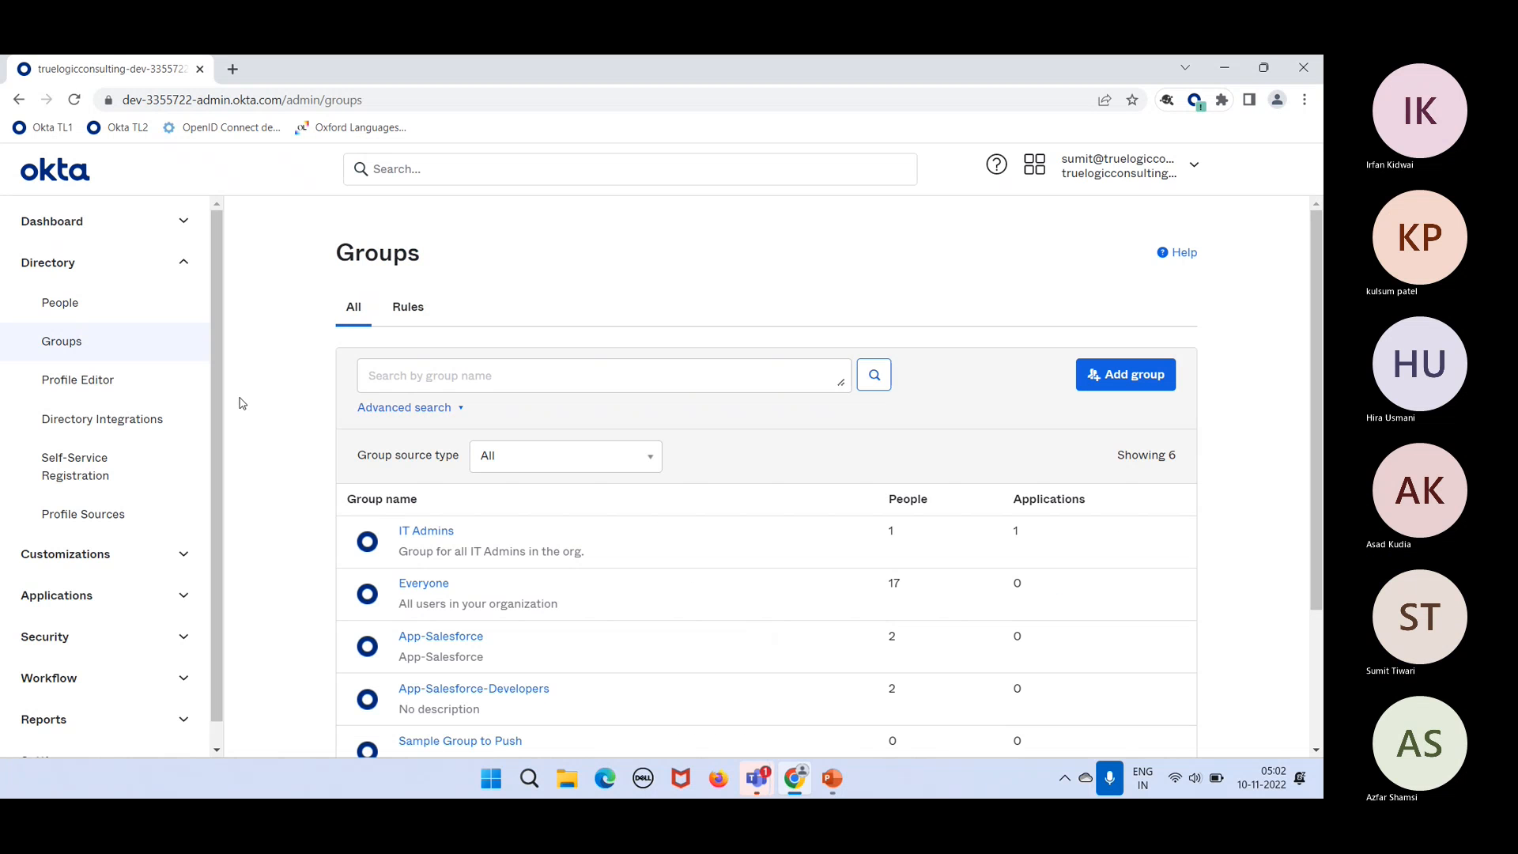
click(439, 539)
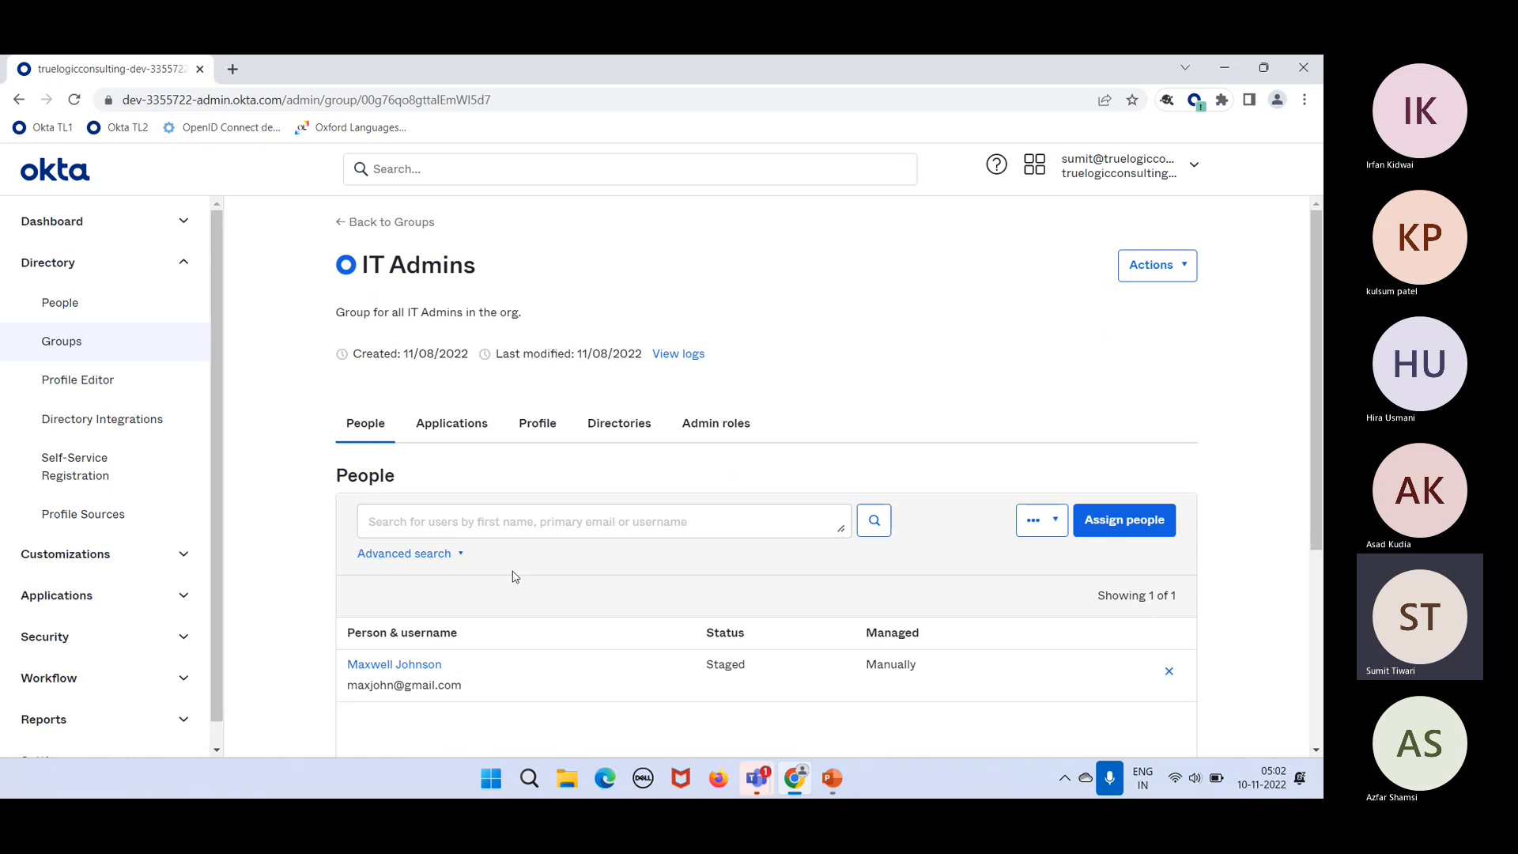
scroll(535, 607, down, 3)
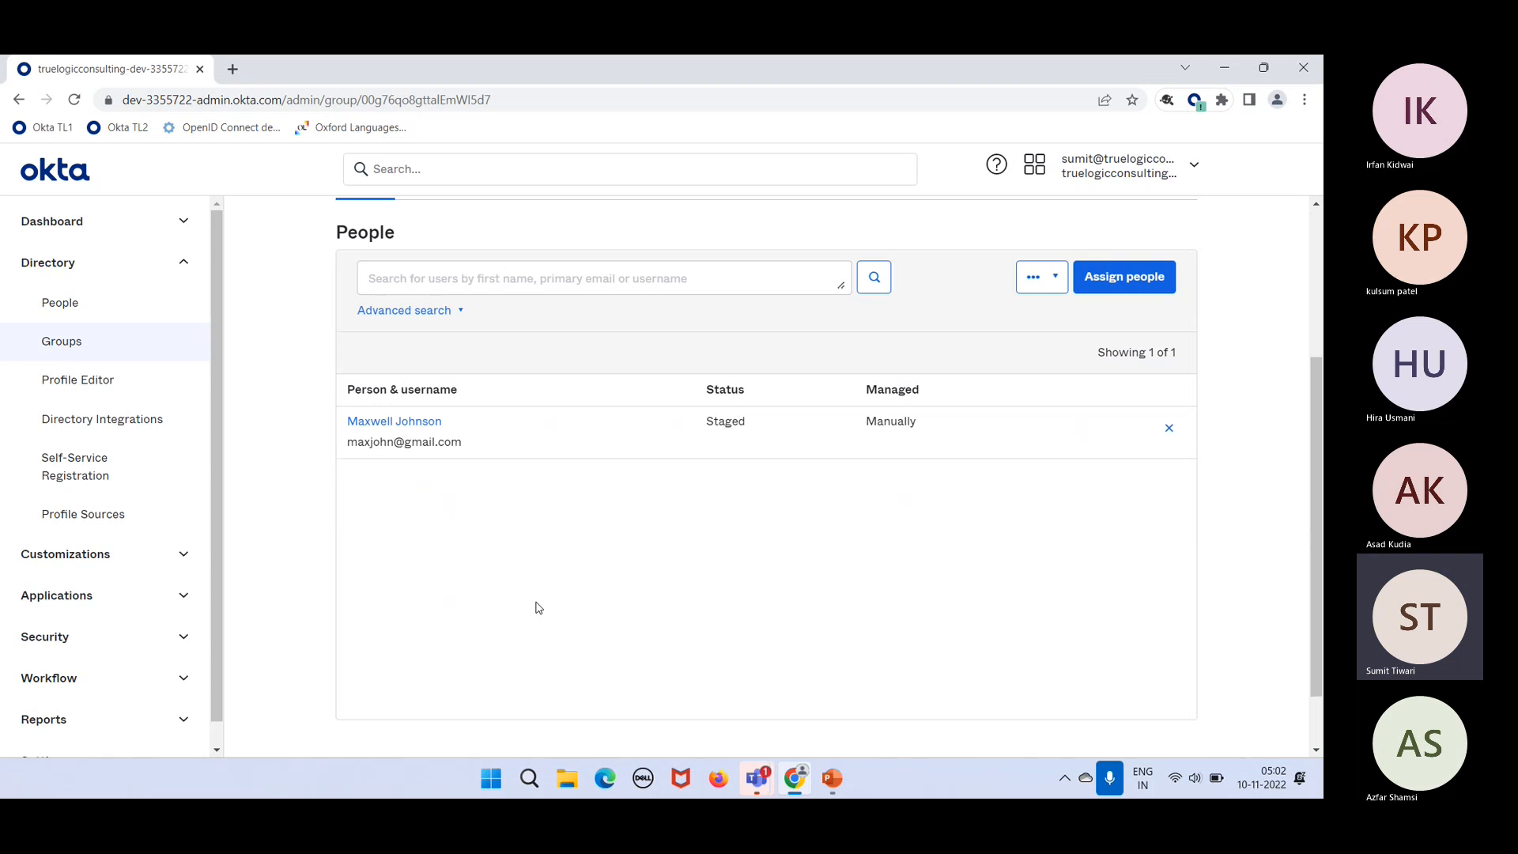
right_click(915, 521)
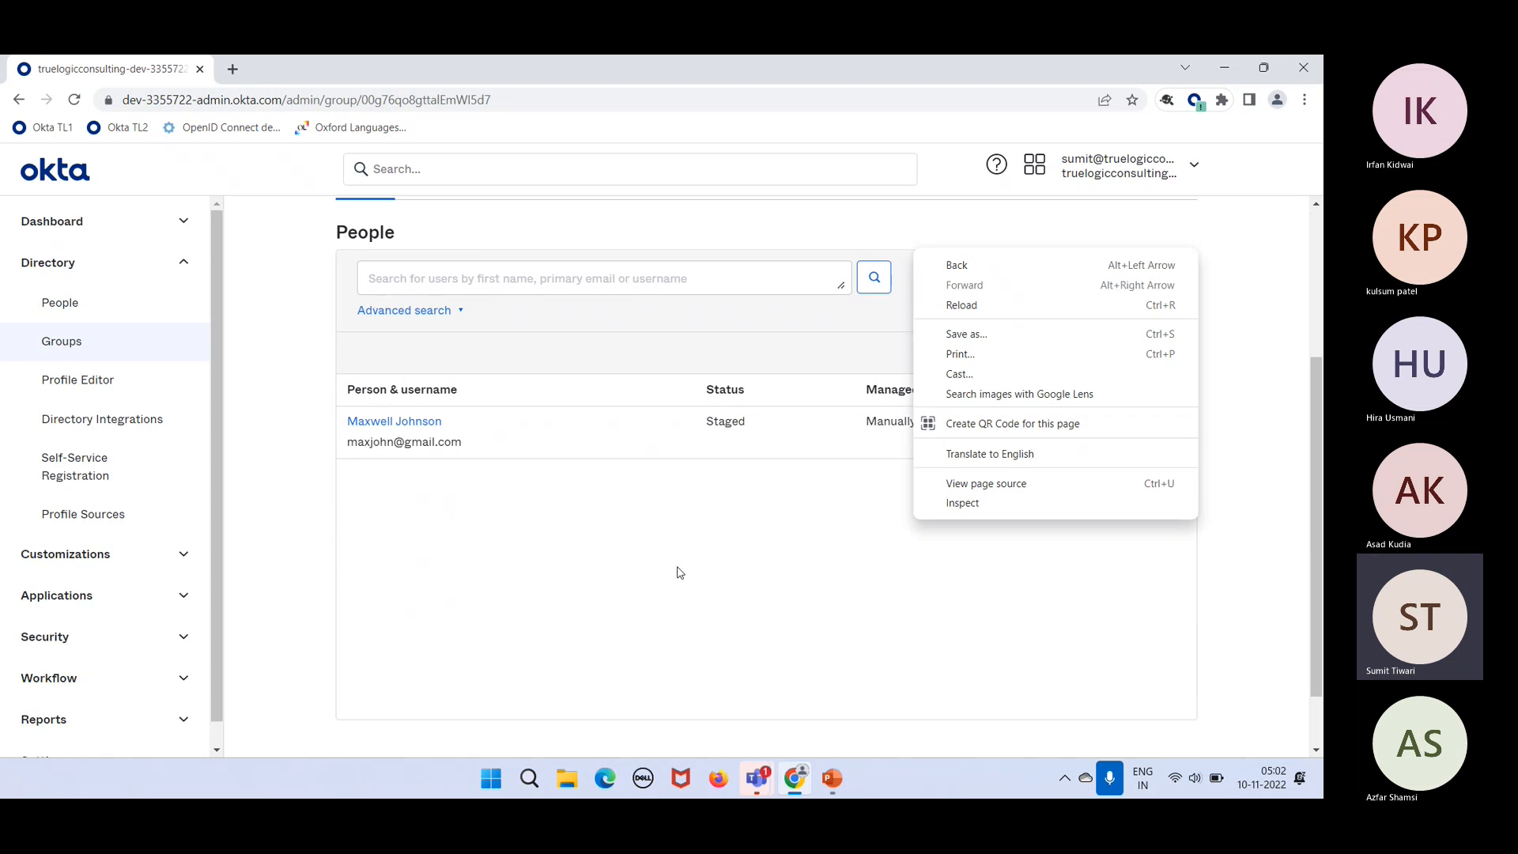
click(679, 571)
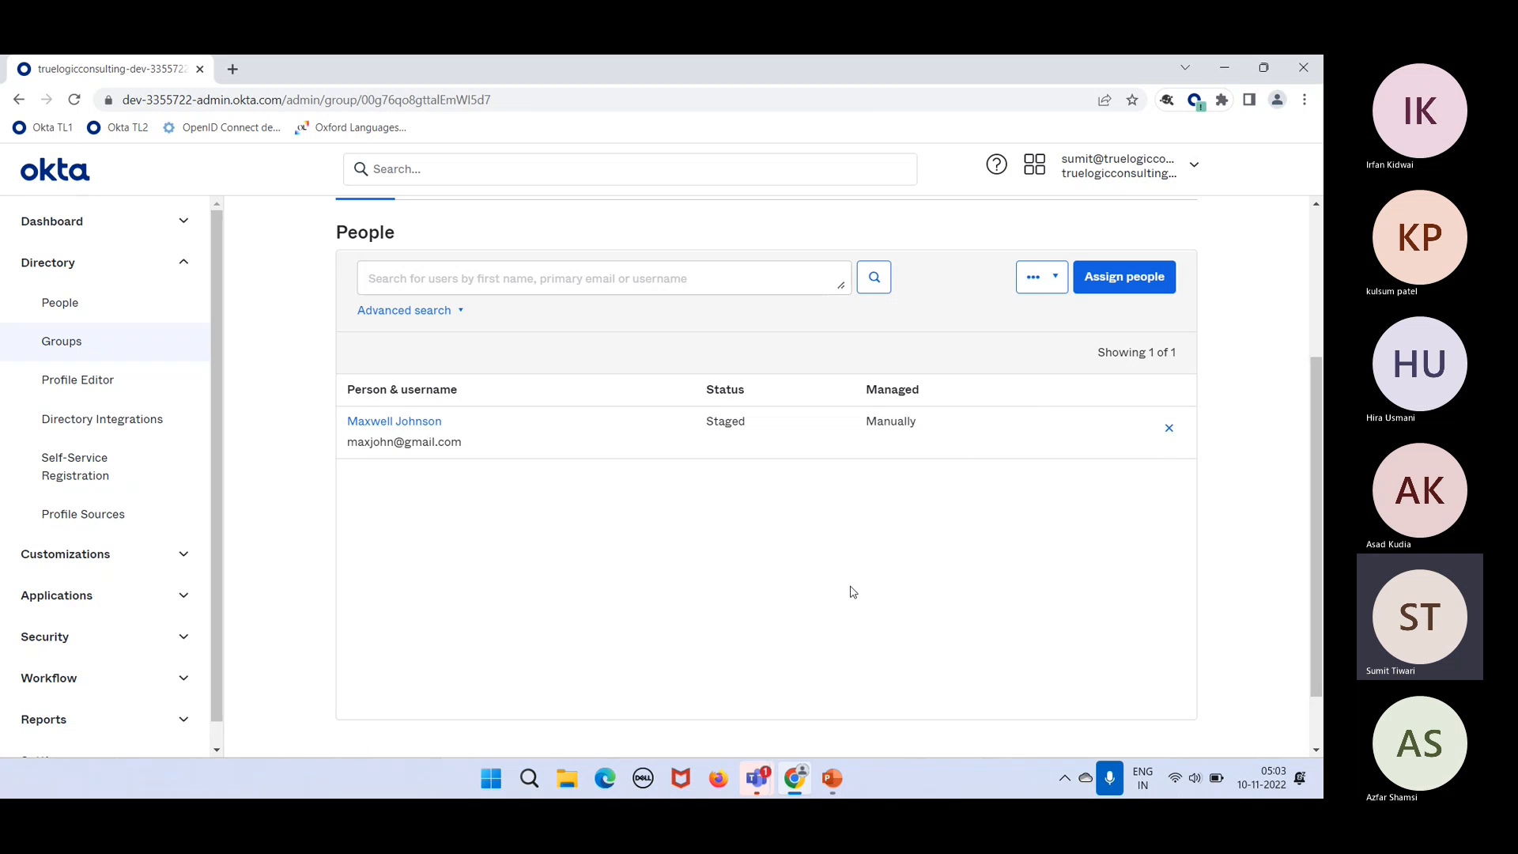
click(55, 313)
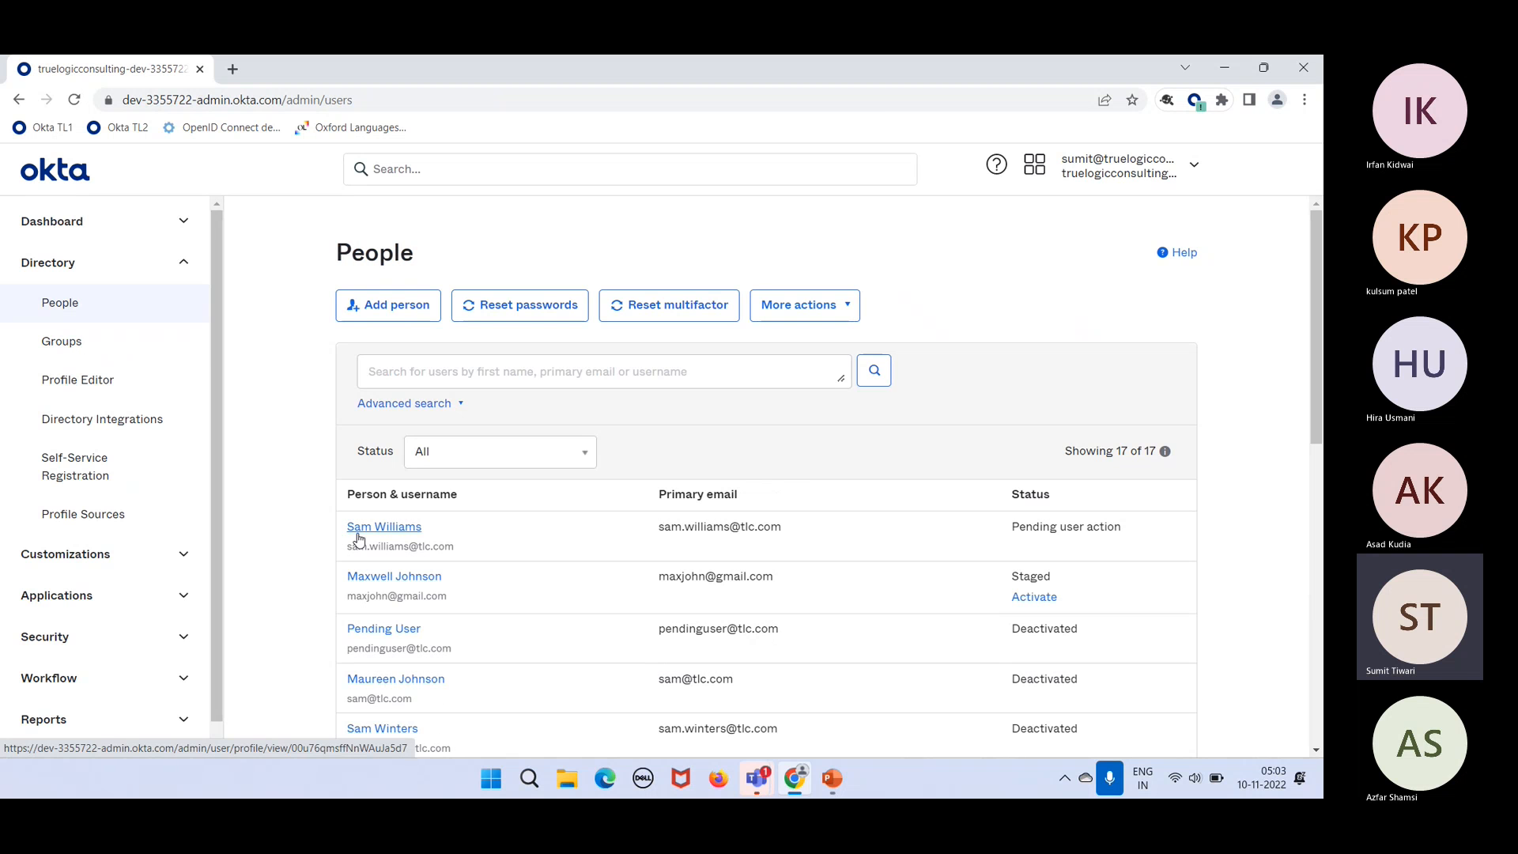
Step: Open the first listed user's profile attributes and locate the Department attribute
click(358, 538)
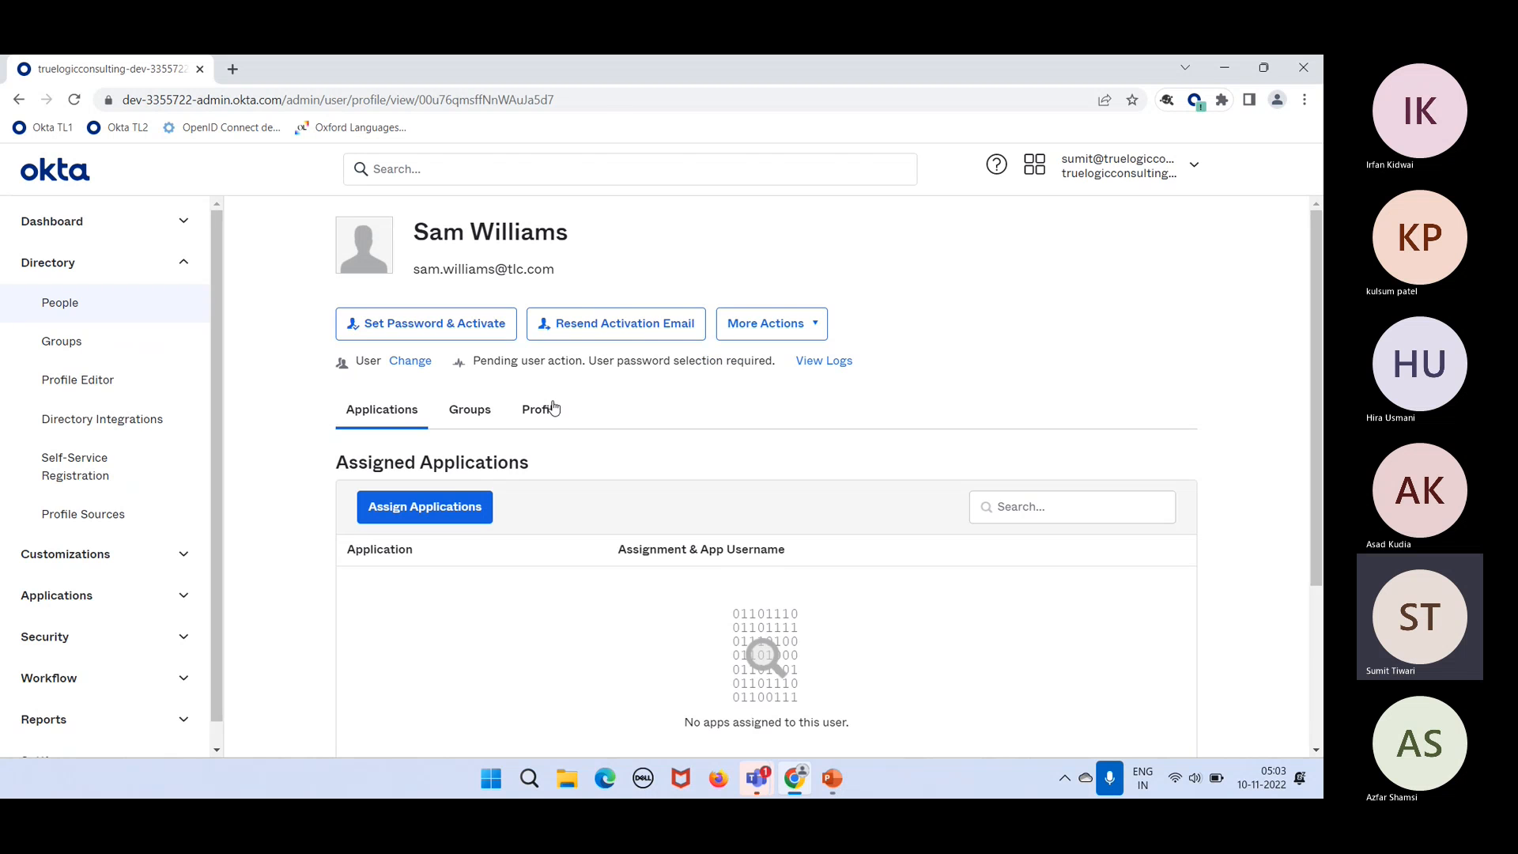
click(546, 408)
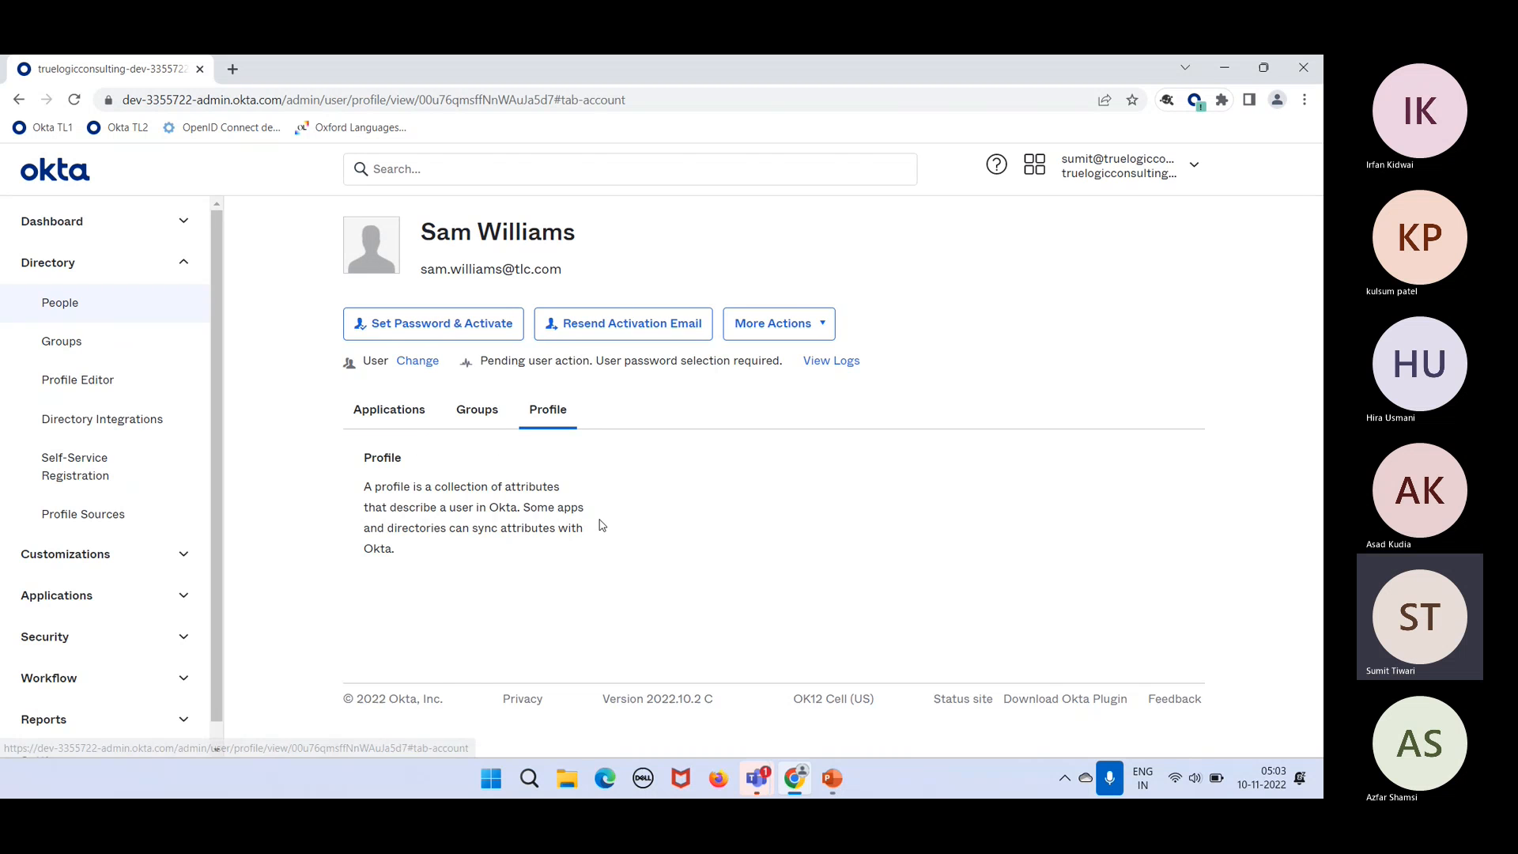
scroll(600, 525, down, 5)
scroll(600, 526, down, 1)
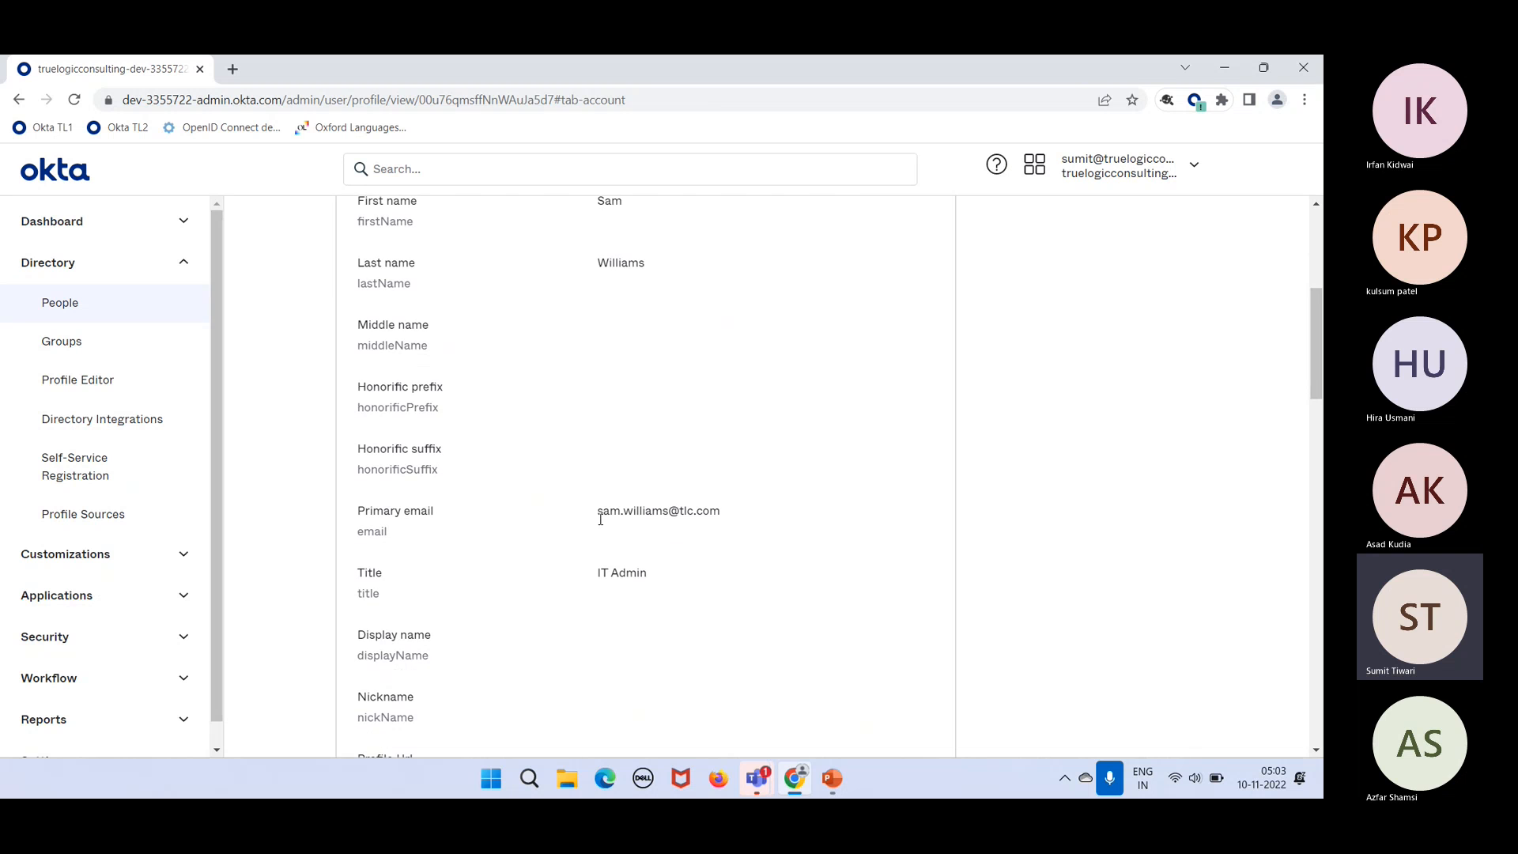
scroll(626, 563, down, 13)
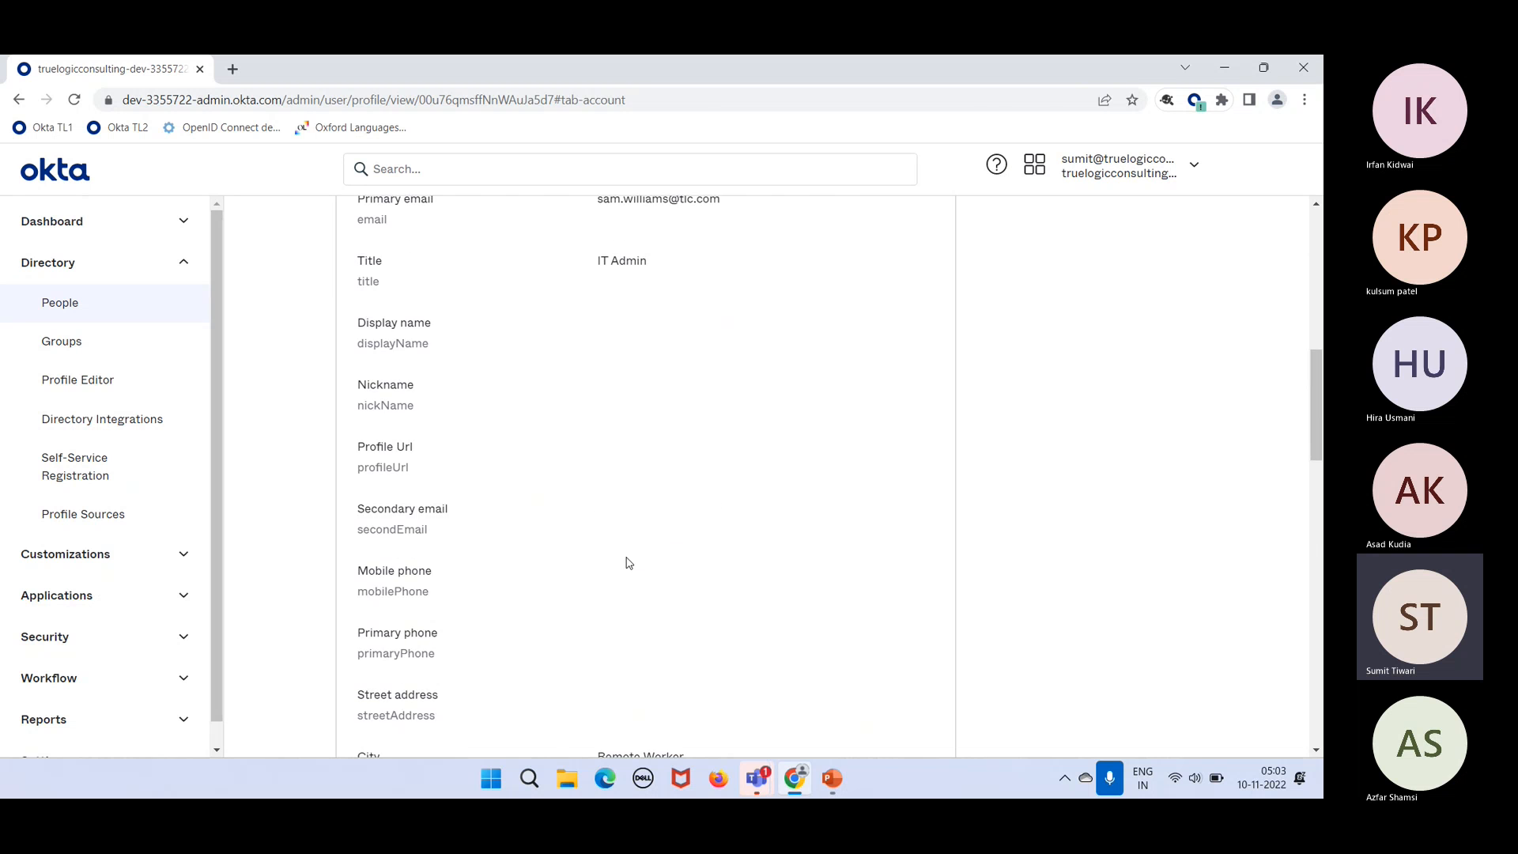
scroll(626, 563, down, 4)
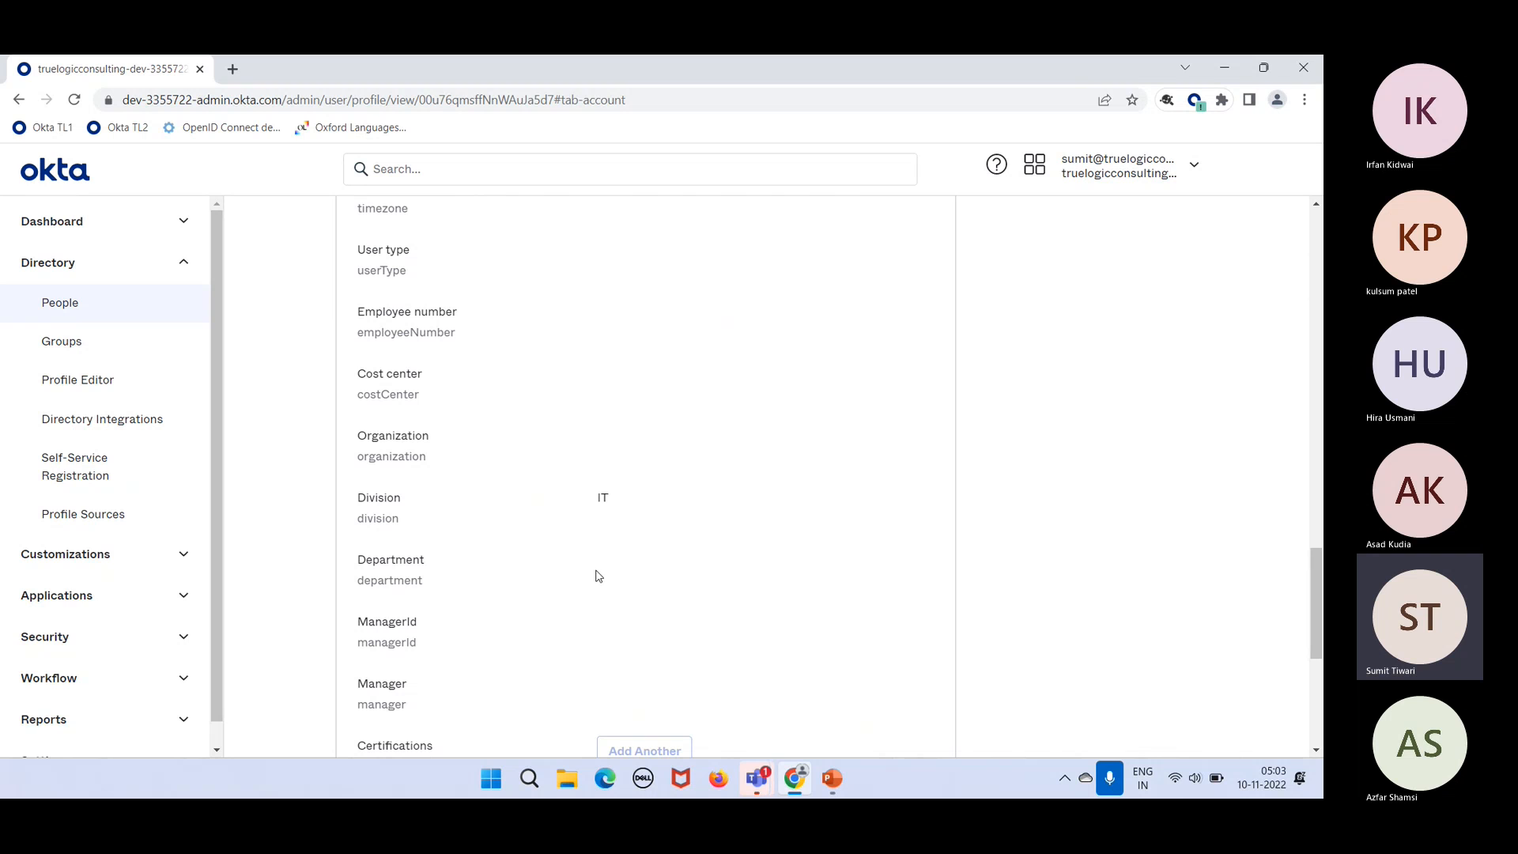
drag(585, 575, 624, 544)
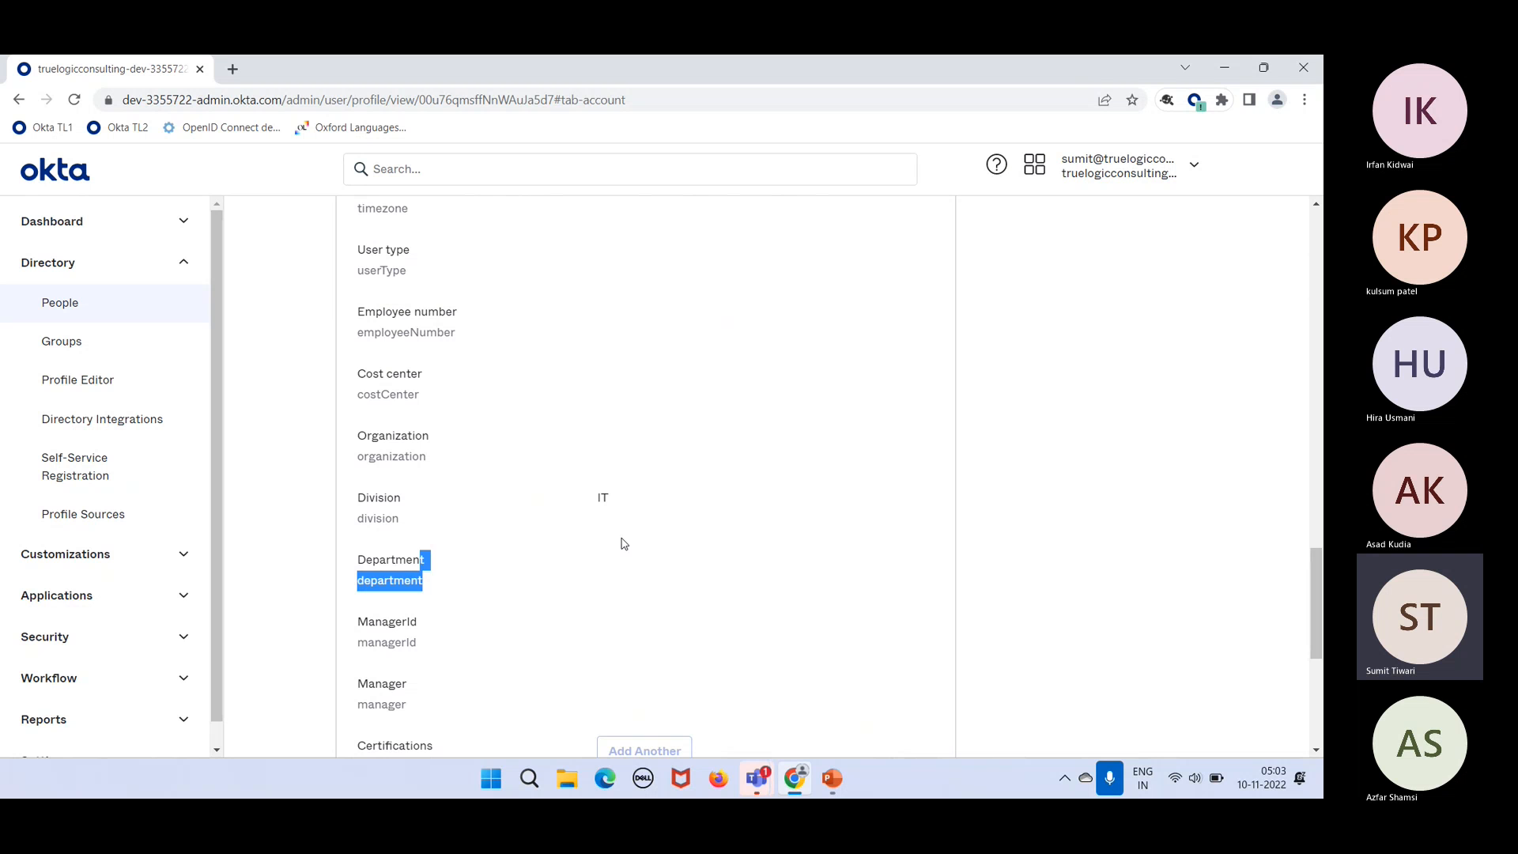
scroll(623, 543, up, 20)
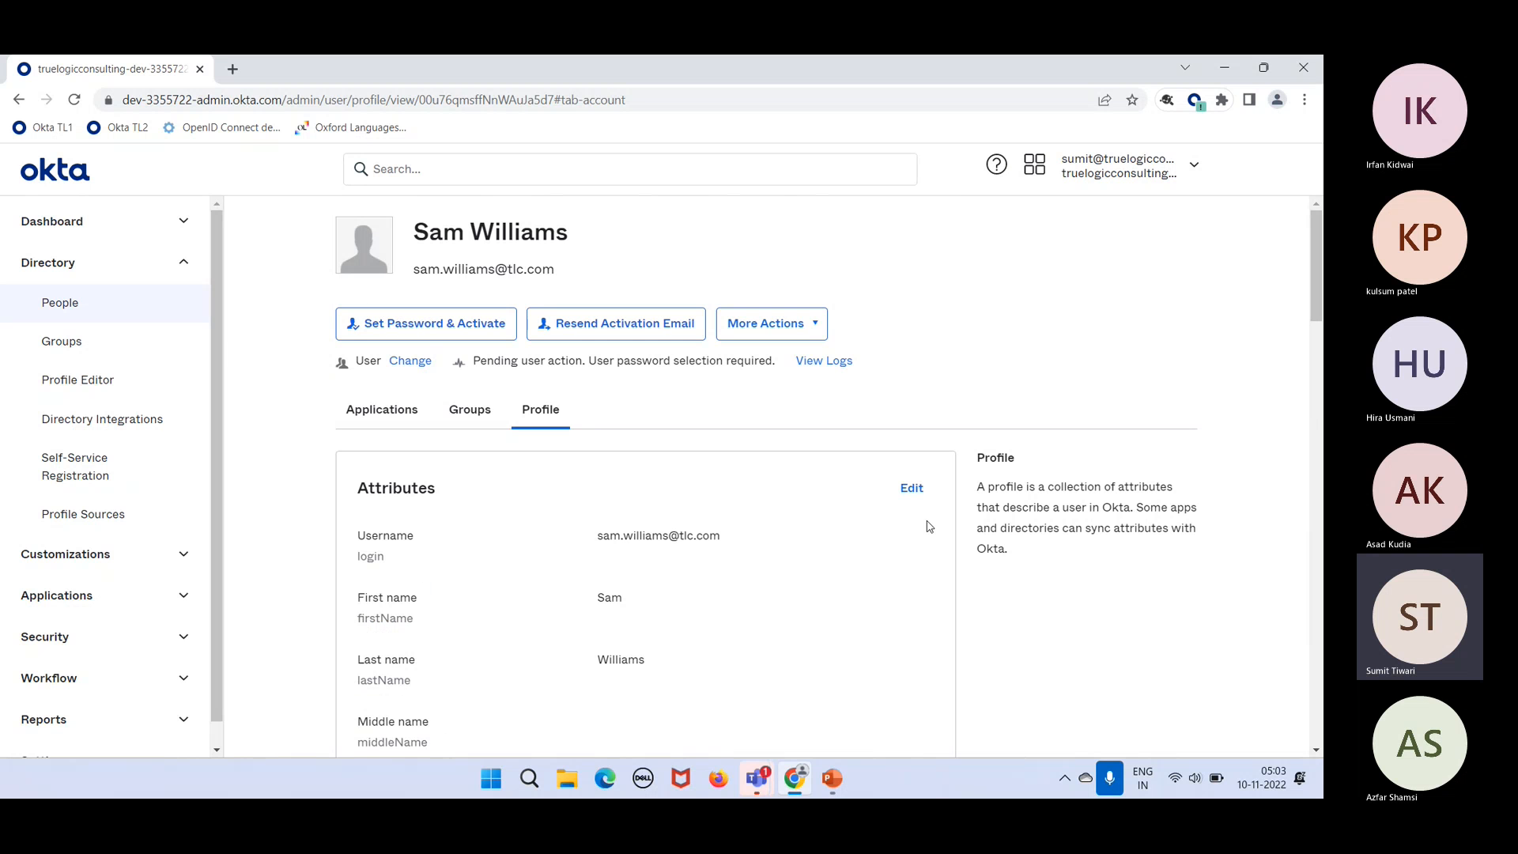
Step: Set the user's Department to IT and save the profile
click(912, 488)
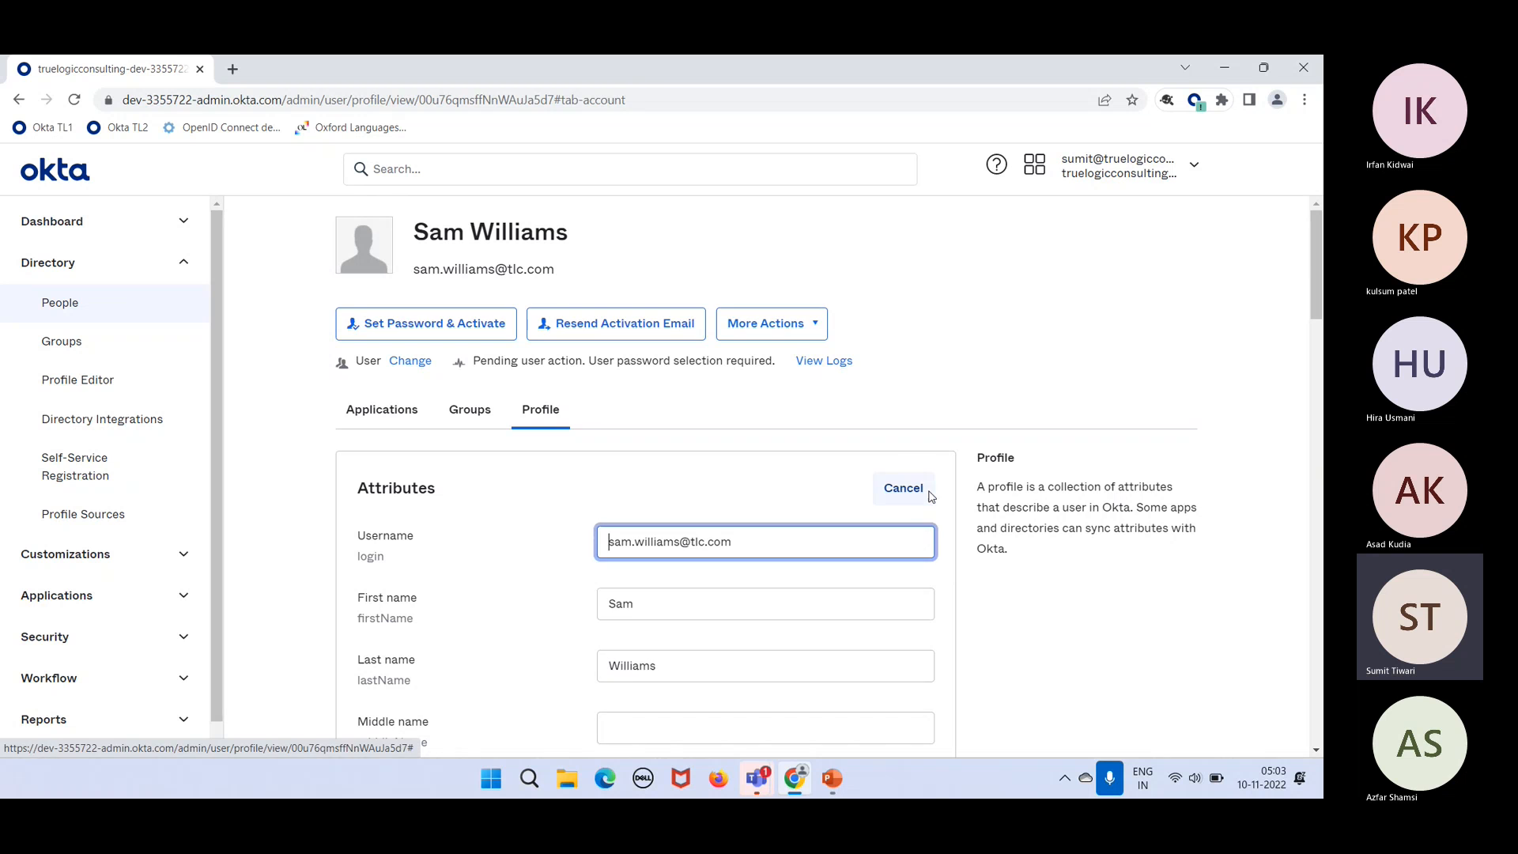
scroll(885, 639, down, 20)
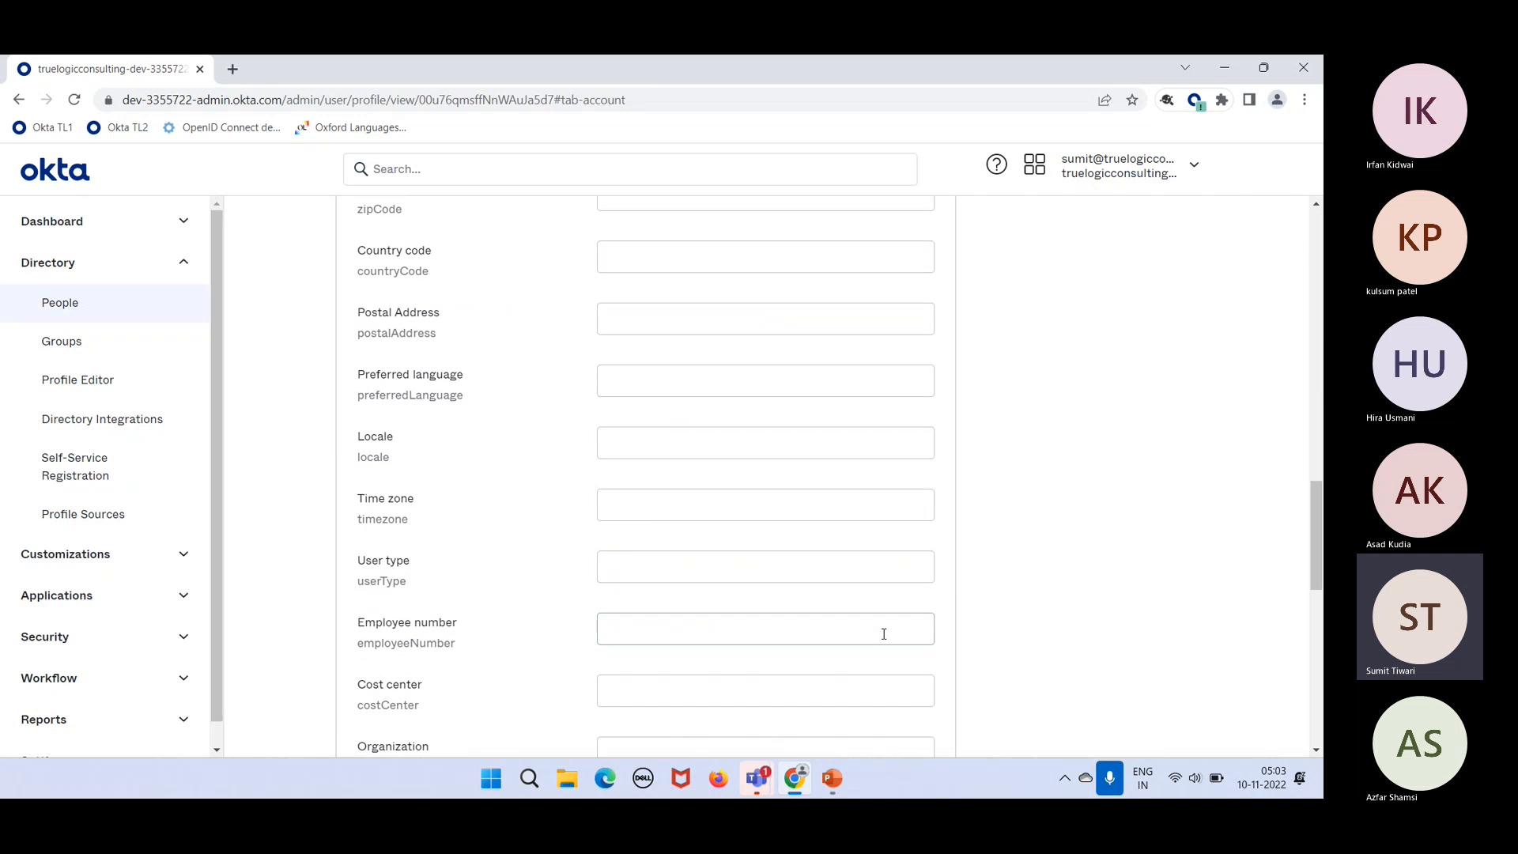
scroll(884, 634, down, 3)
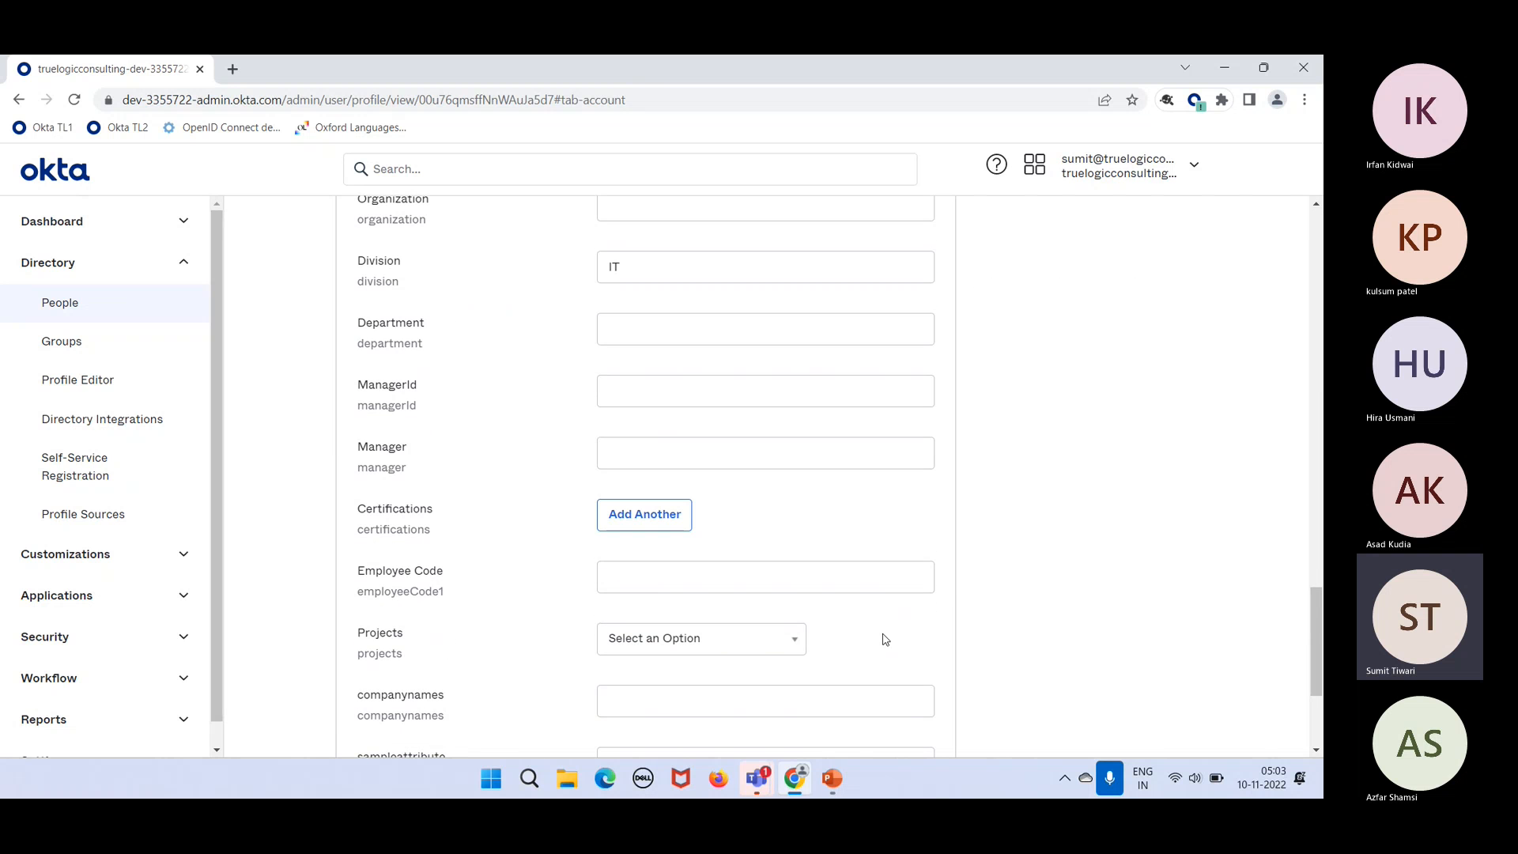
click(658, 340)
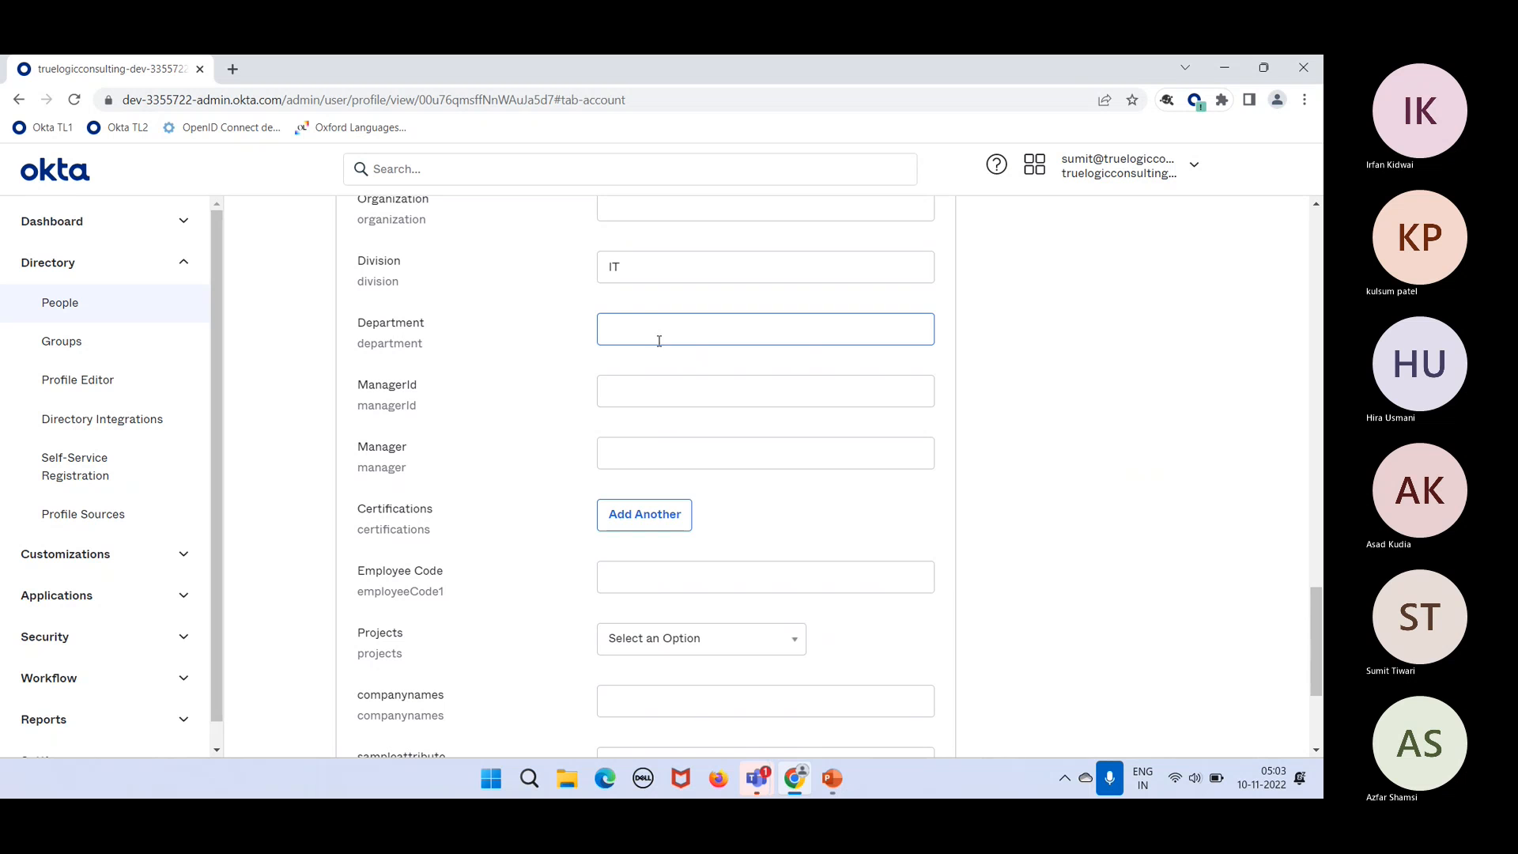
text(IT)
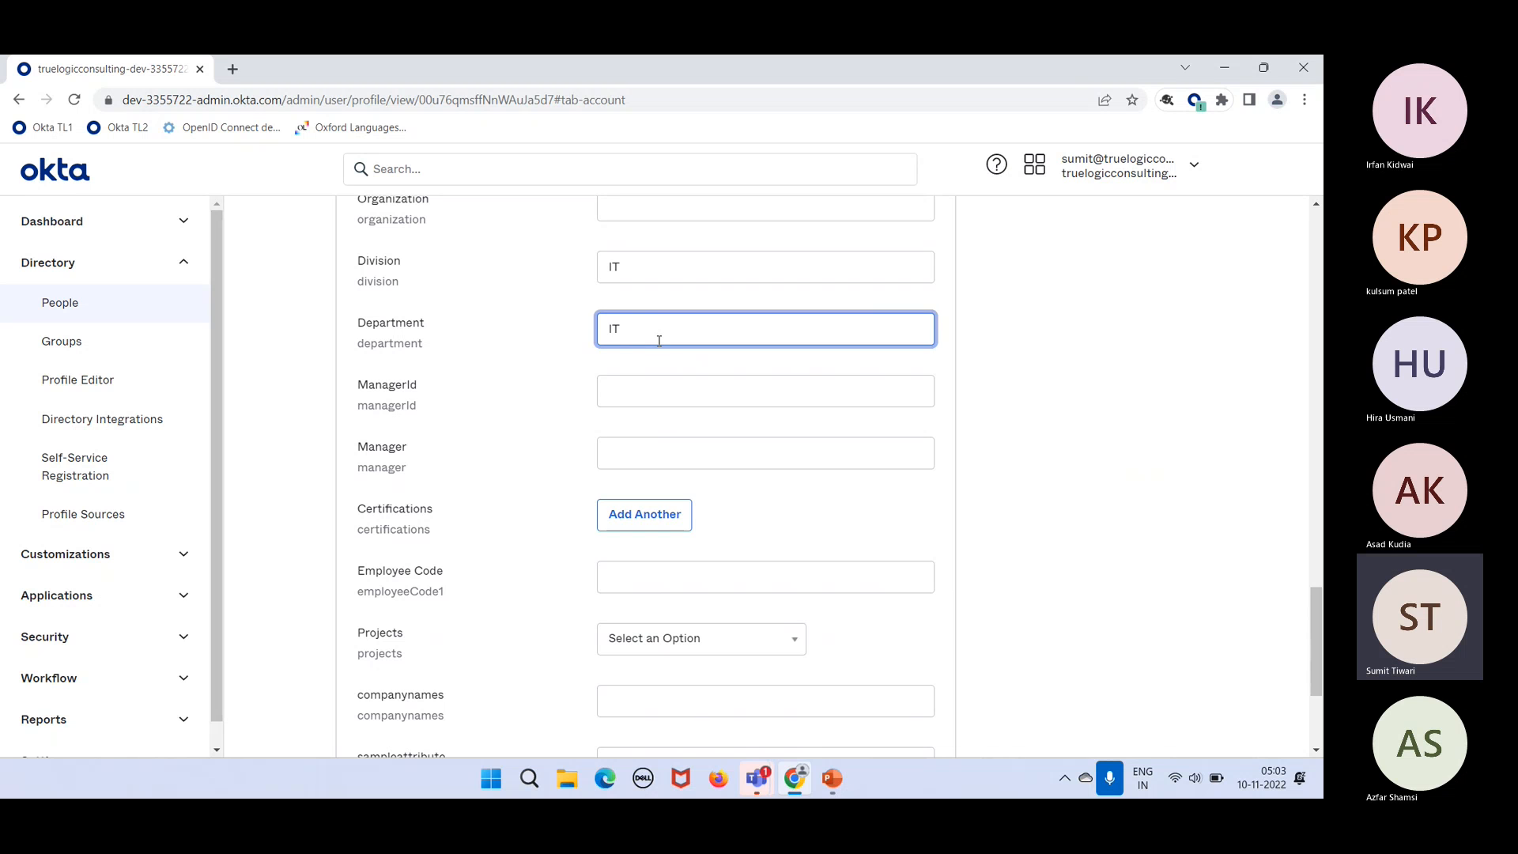
scroll(790, 396, down, 4)
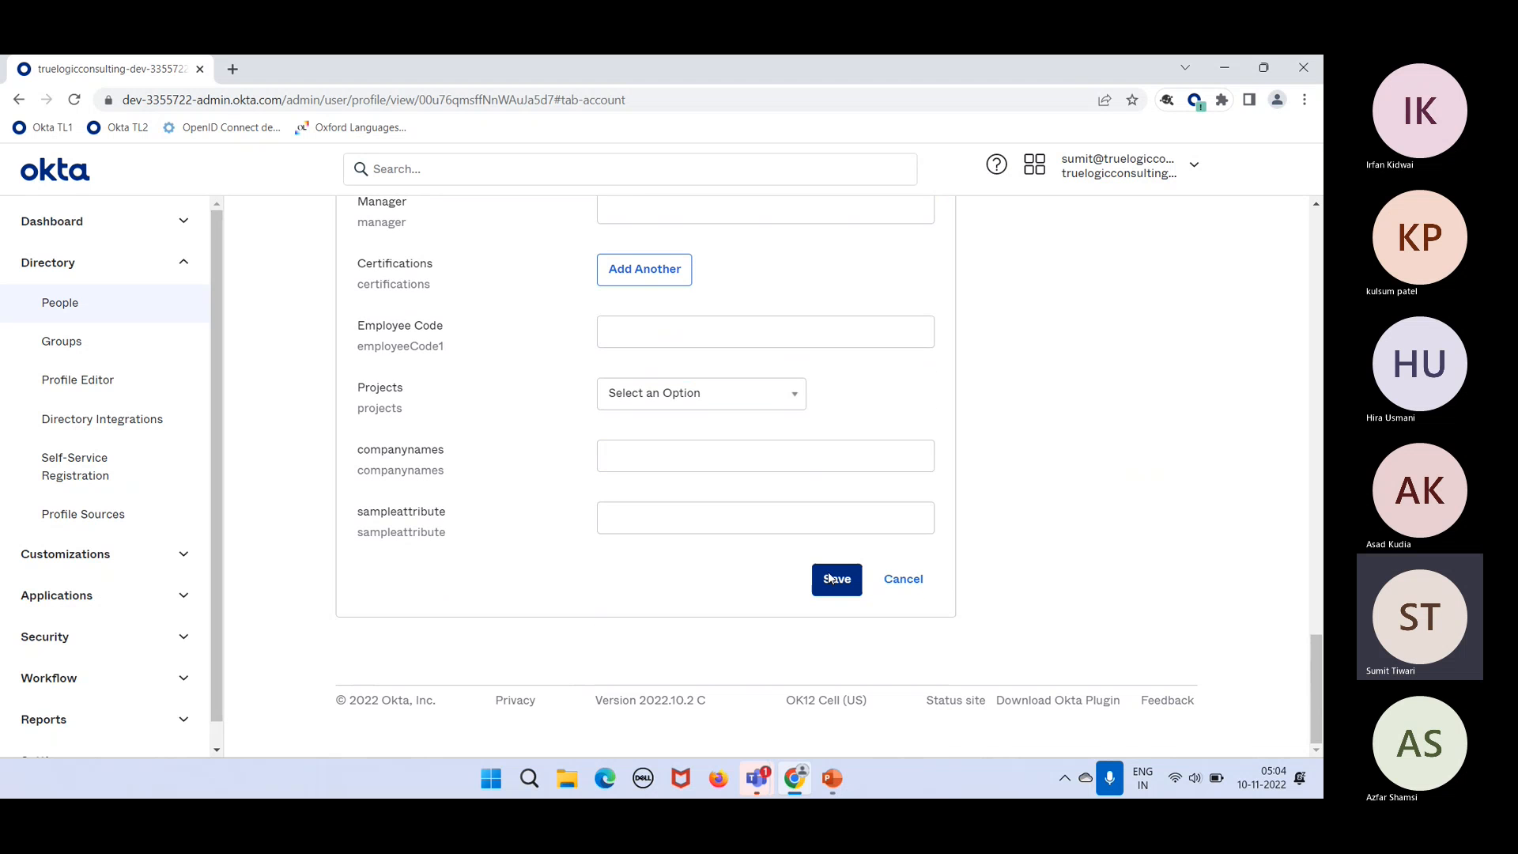
click(830, 580)
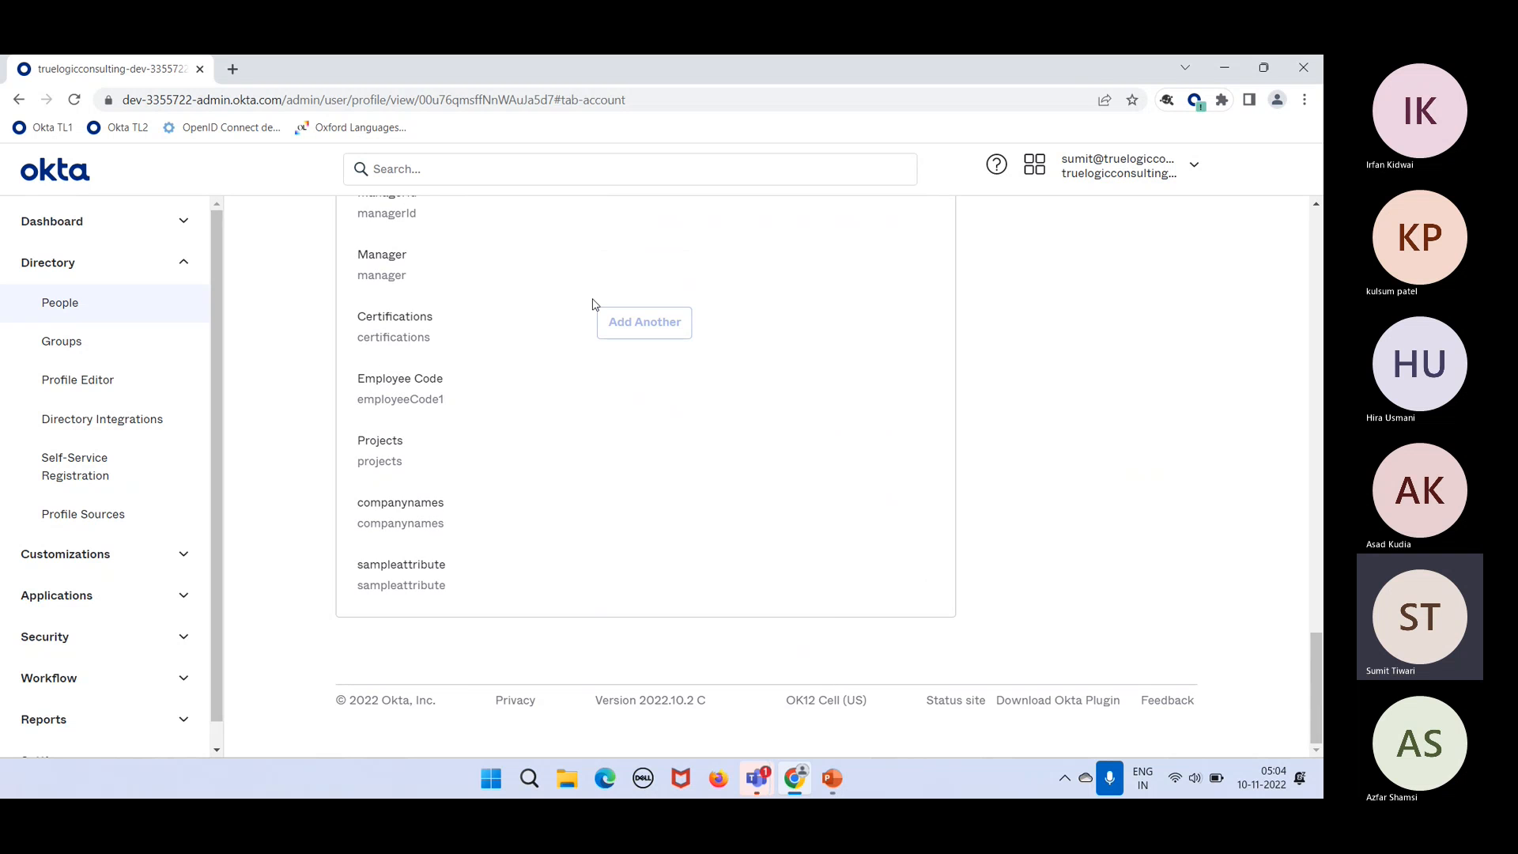
scroll(593, 305, up, 15)
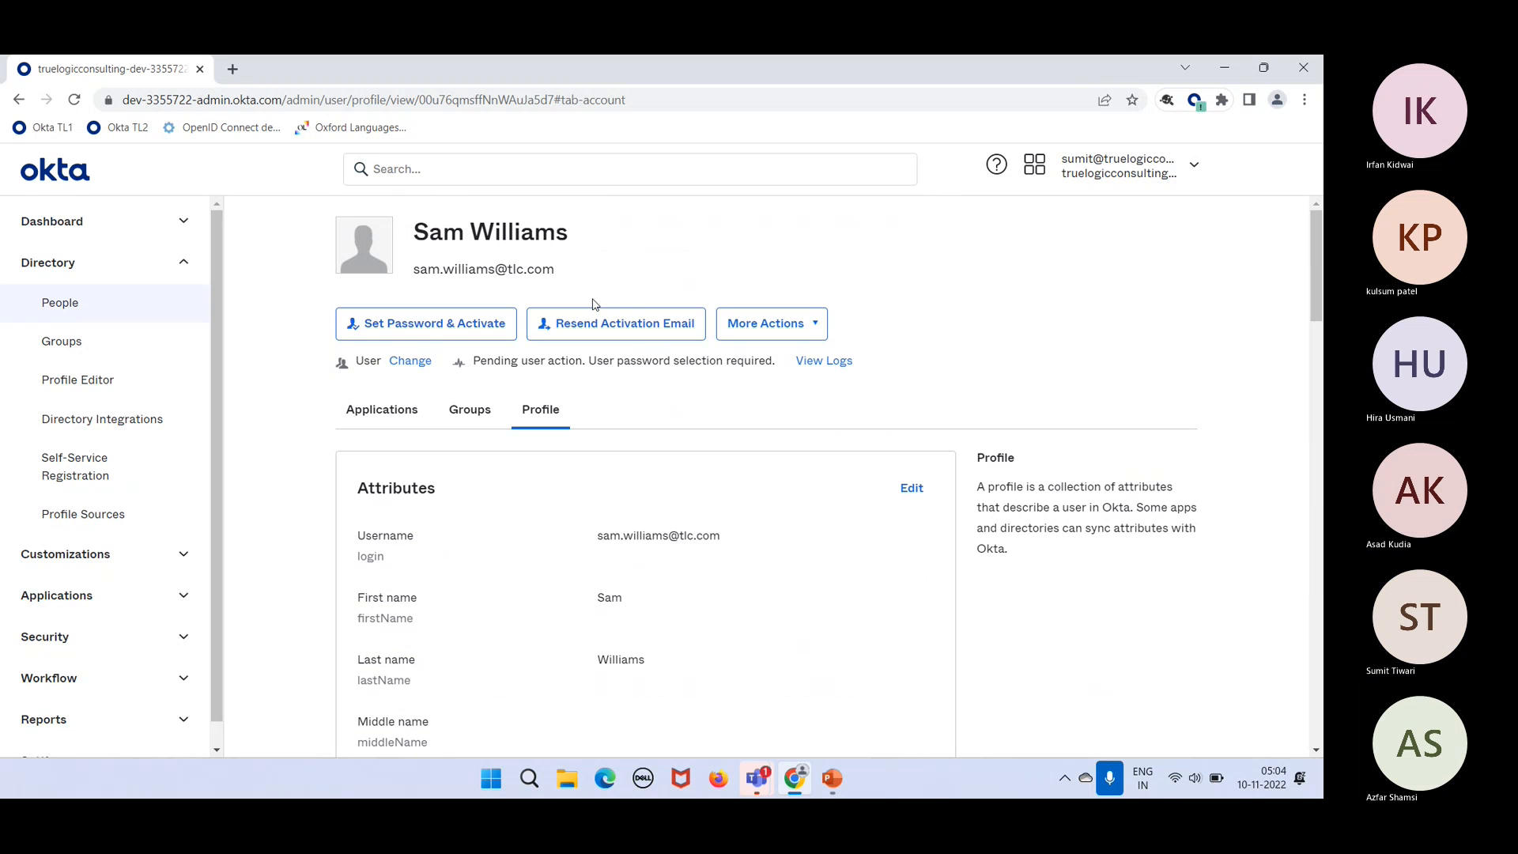
Step: Refresh the user's Groups tab so IT Admins appears beside Everyone, then open IT Admins
click(468, 419)
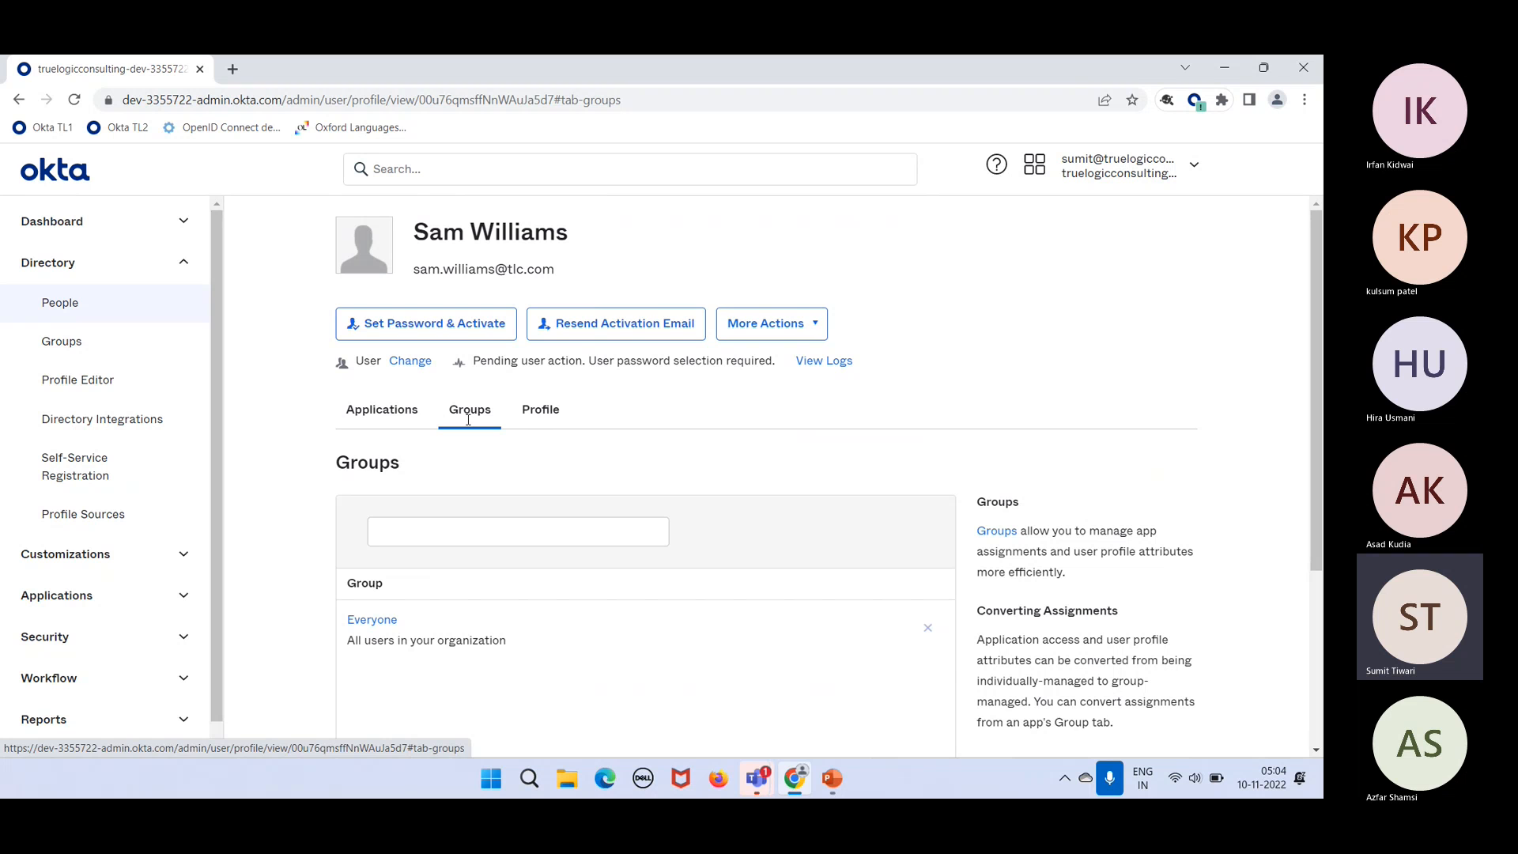
click(75, 101)
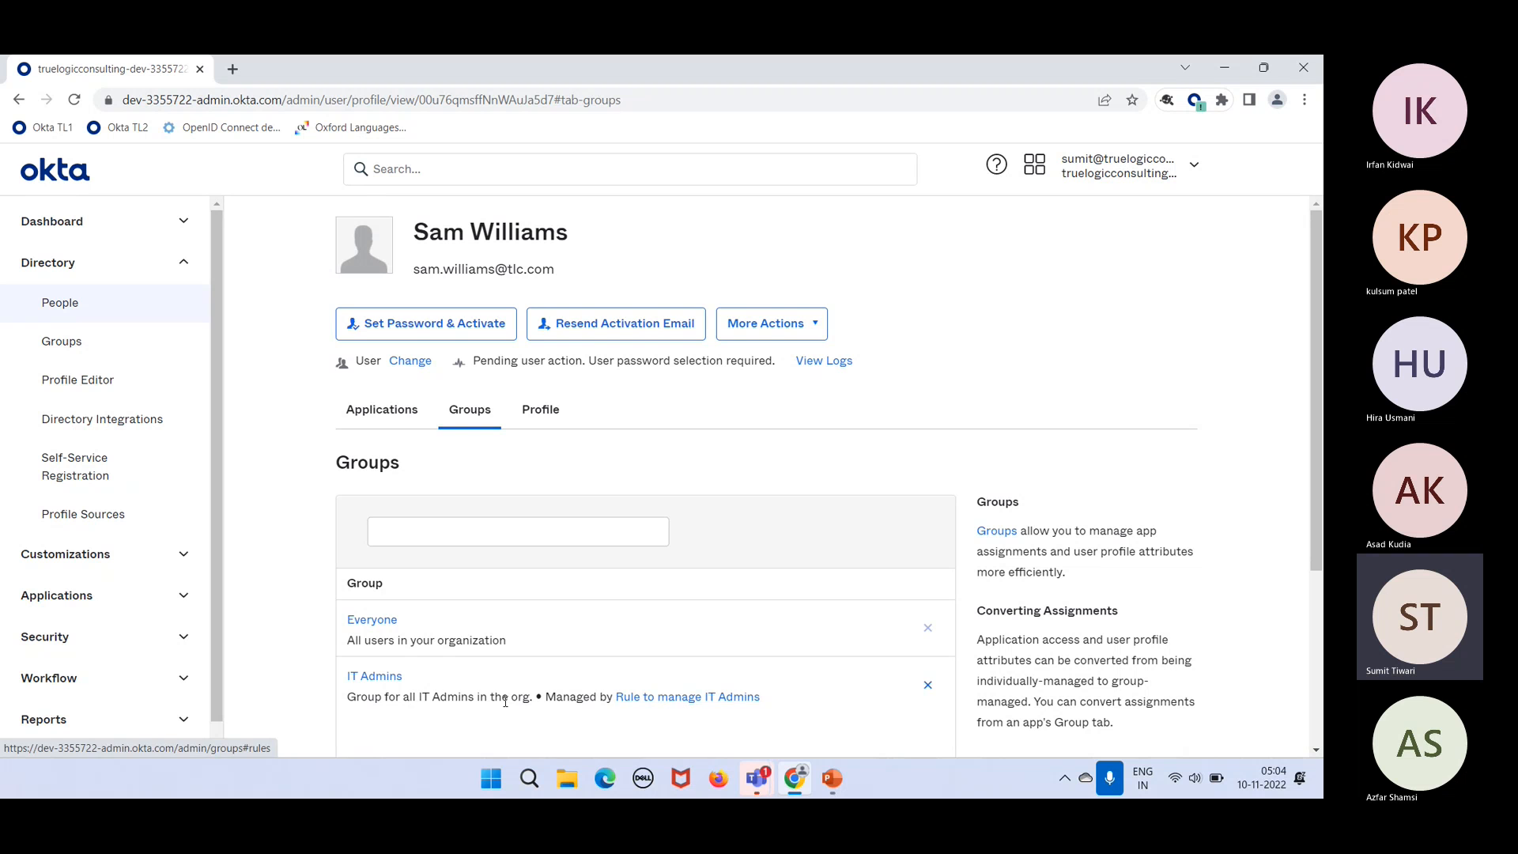
click(394, 678)
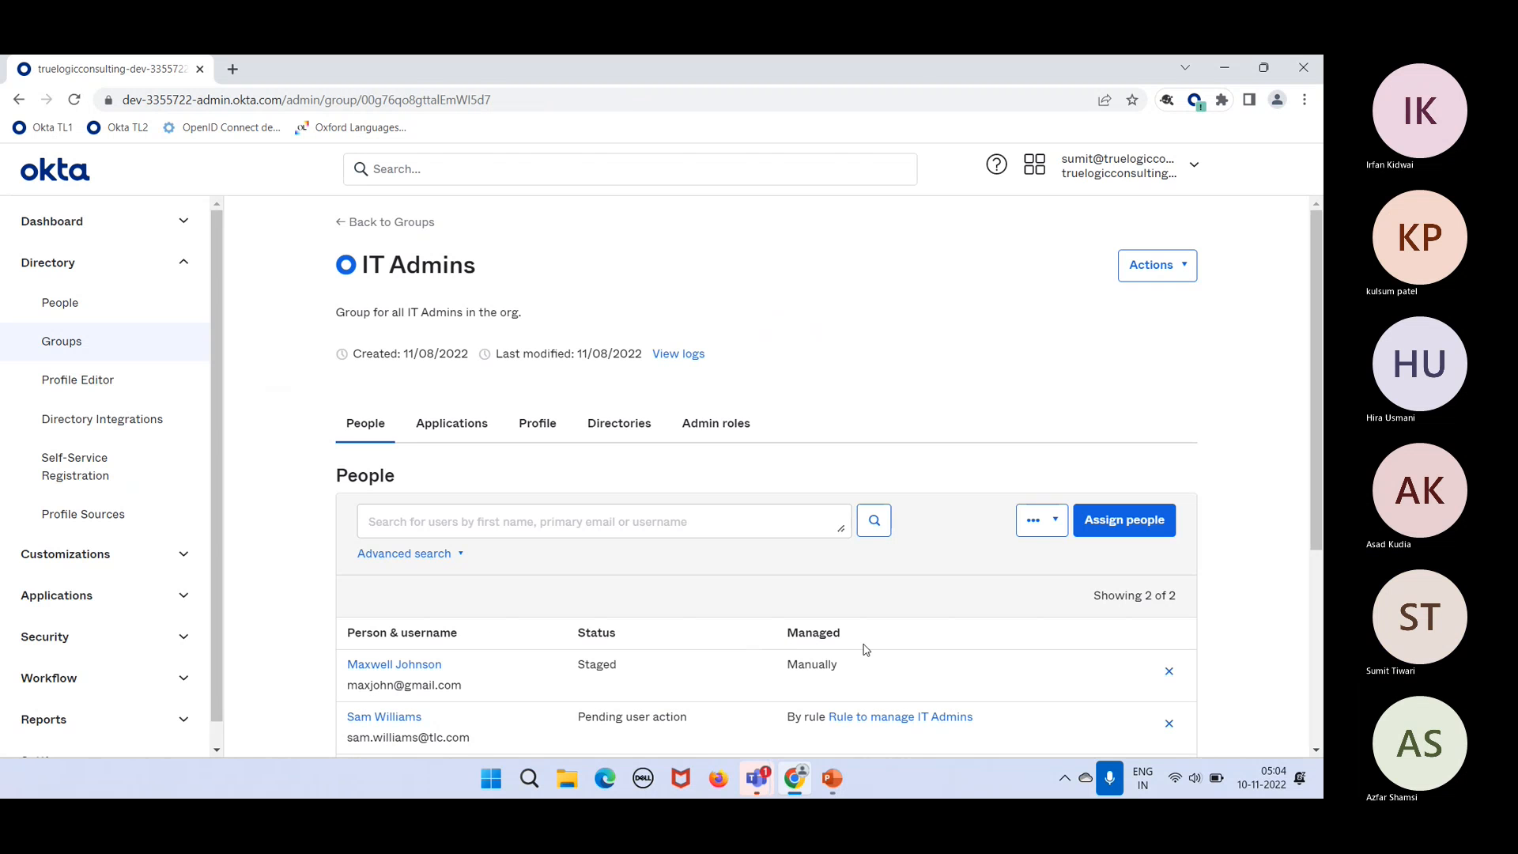
Step: Remove the manually assigned member from IT Admins, keeping the rule-managed member
scroll(864, 650, down, 4)
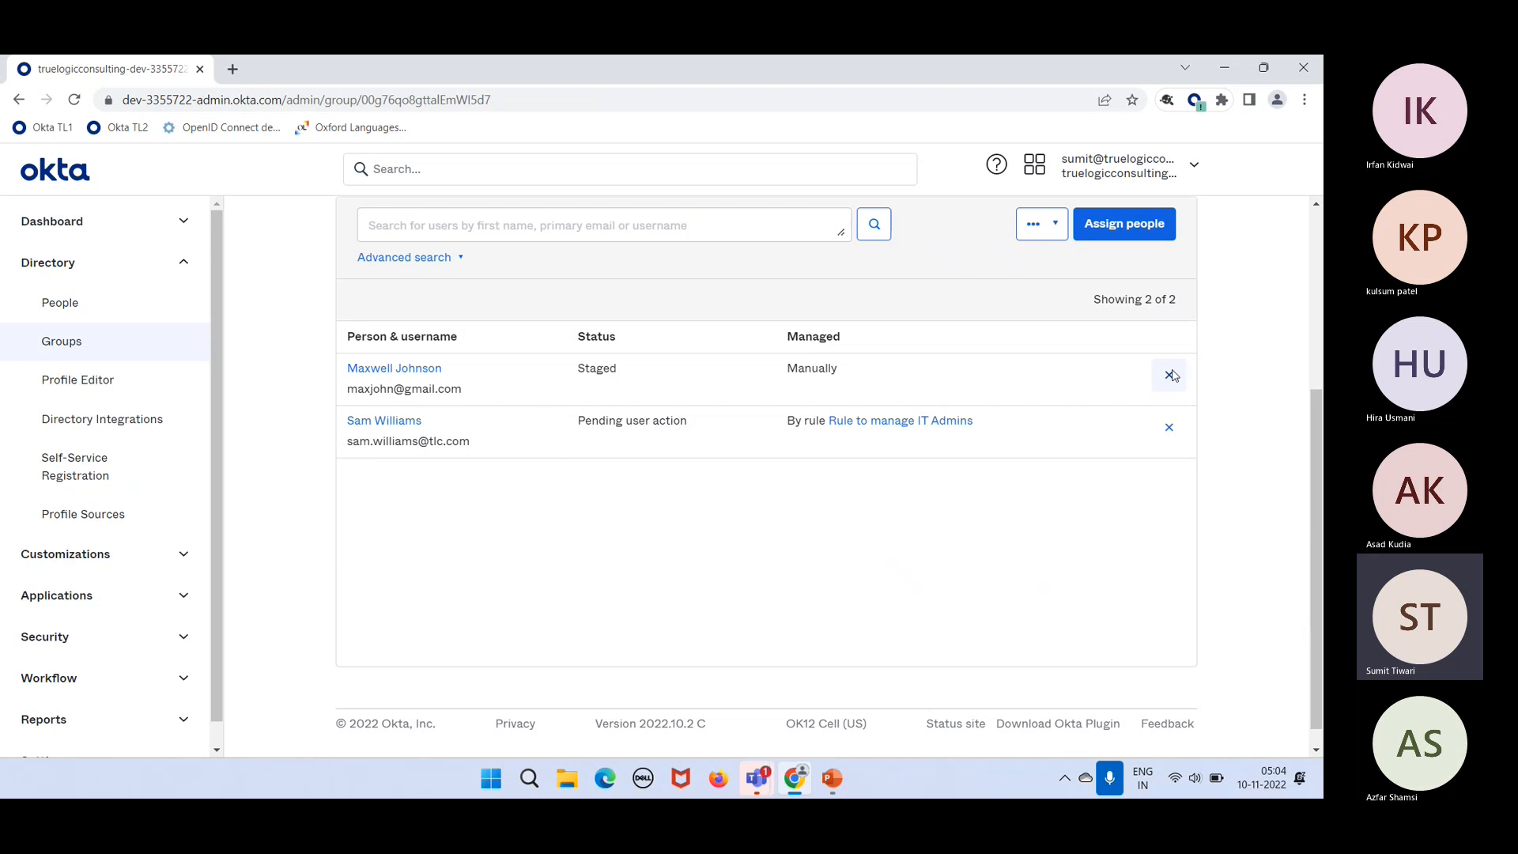
click(1171, 375)
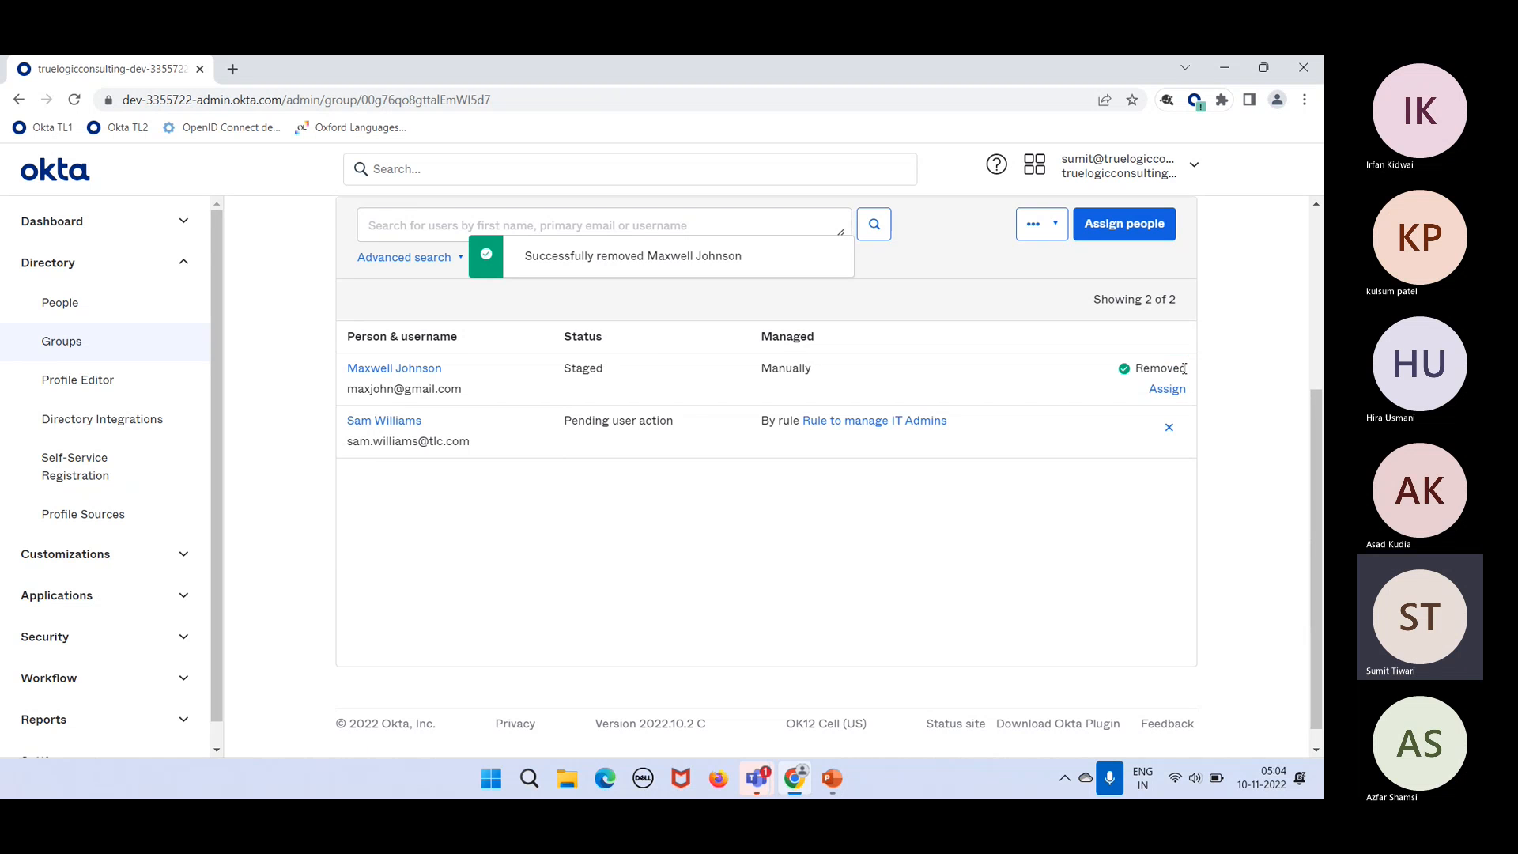
scroll(1155, 298, up, 3)
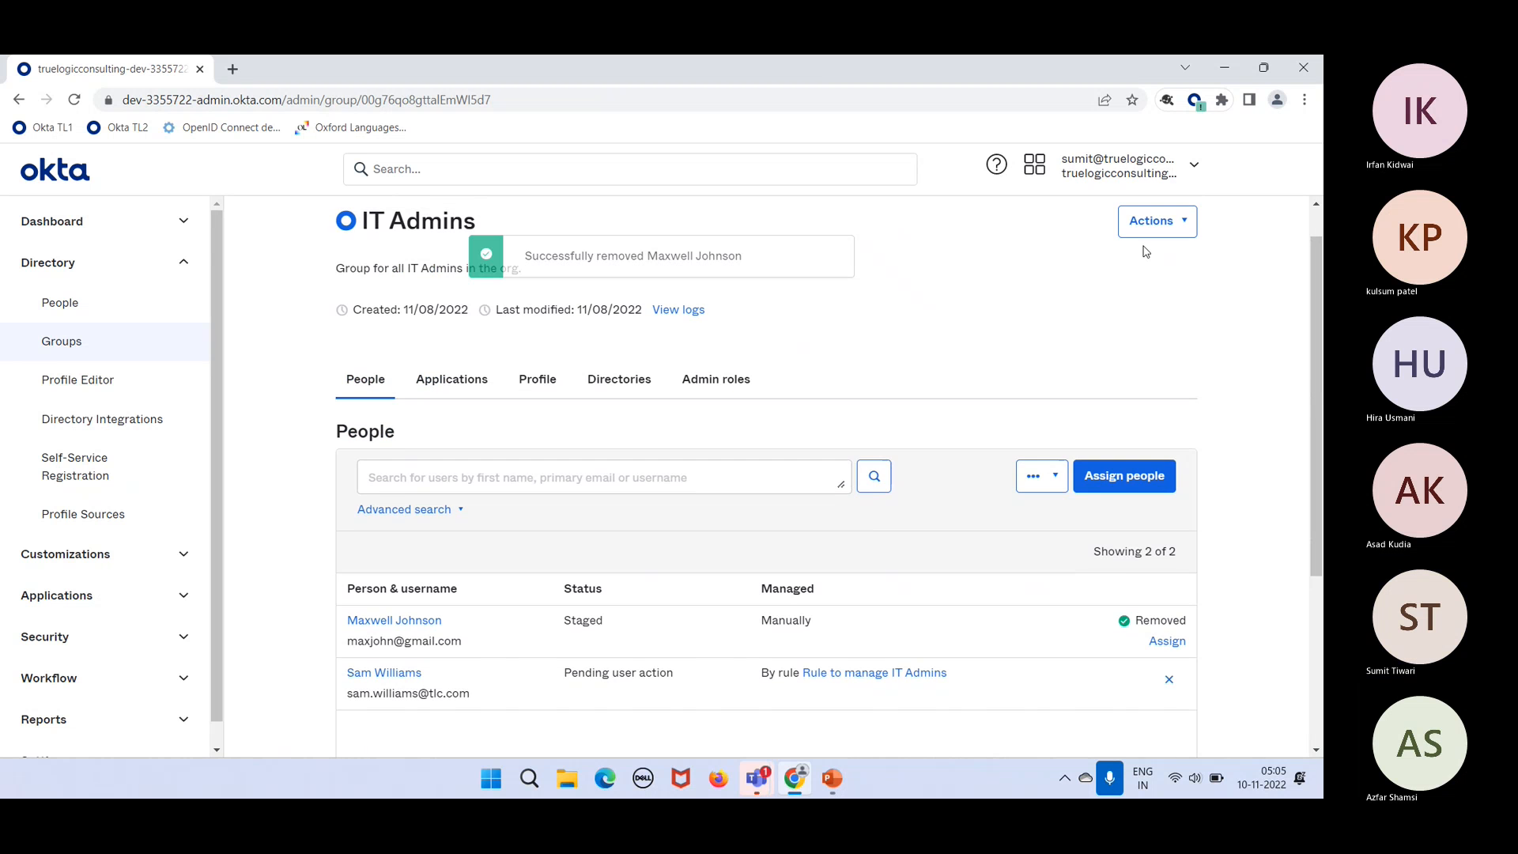
scroll(819, 316, up, 1)
scroll(818, 316, down, 5)
scroll(904, 421, up, 5)
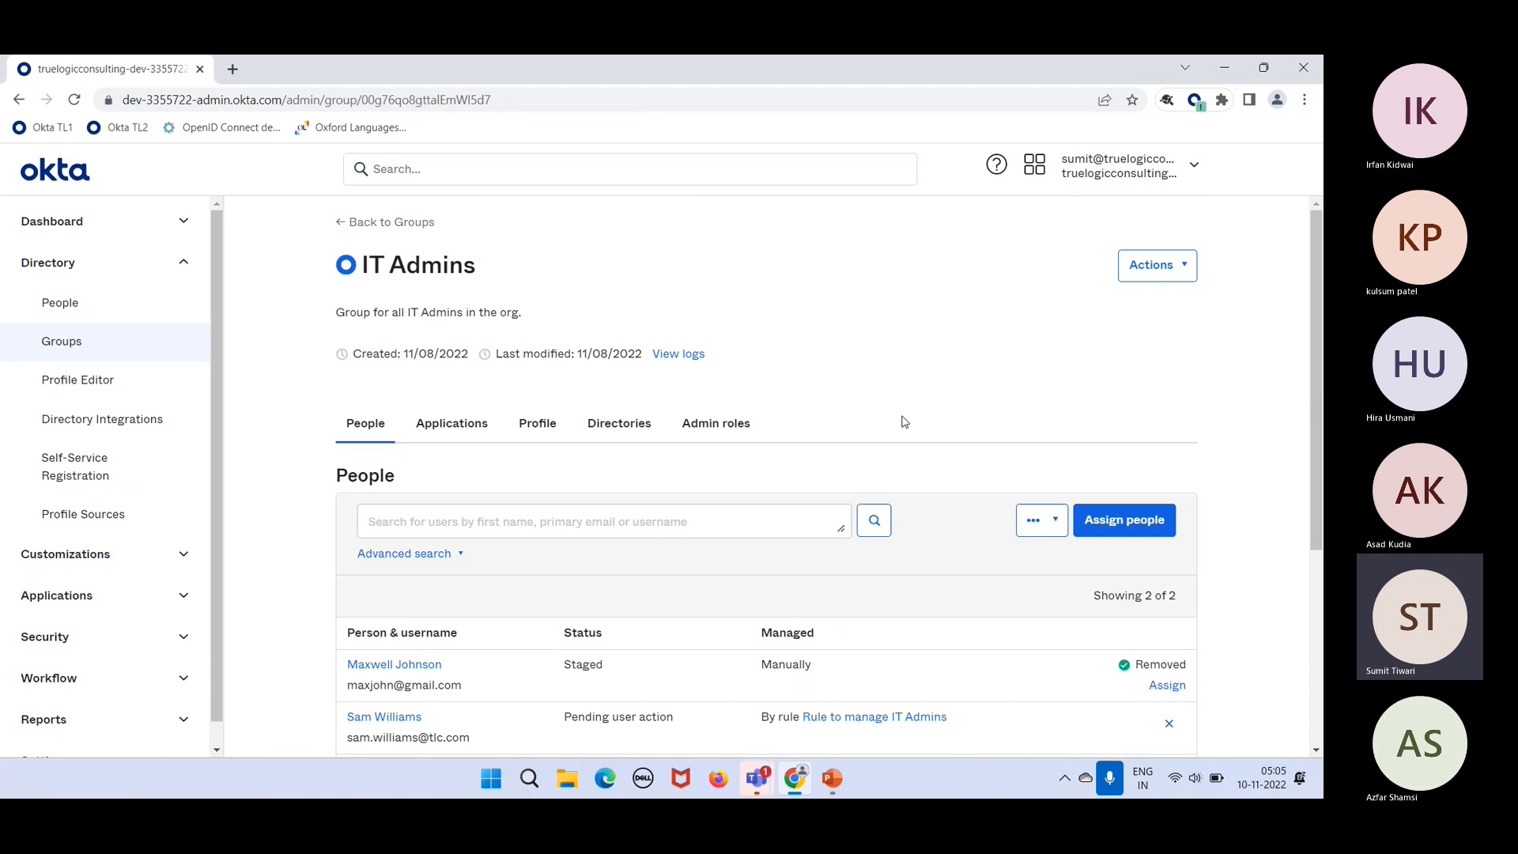
click(853, 716)
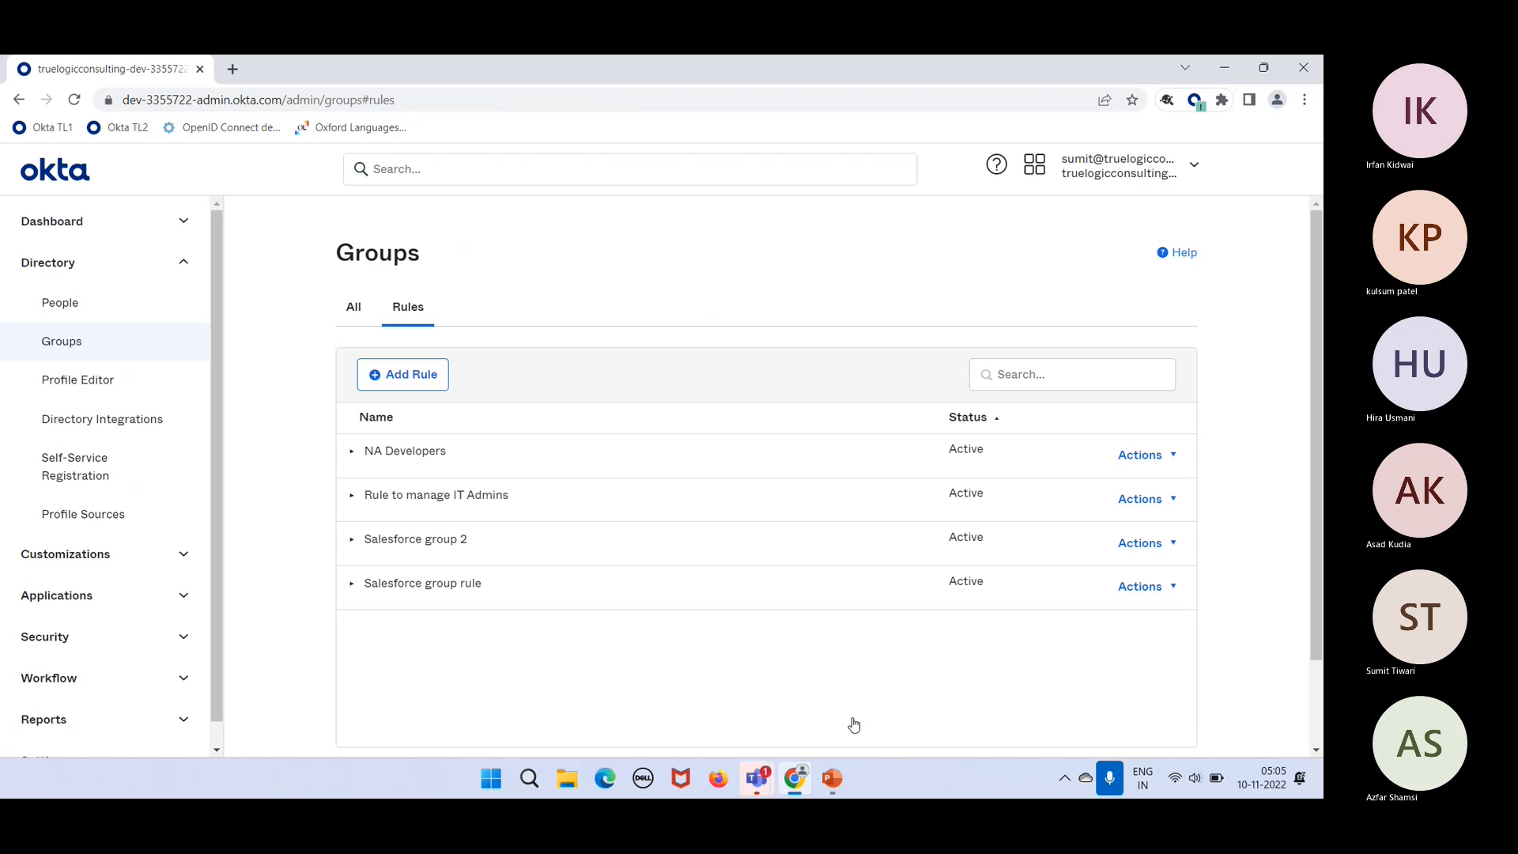
Step: Deactivate the Rule to manage IT Admins and refresh the rules list
click(1140, 501)
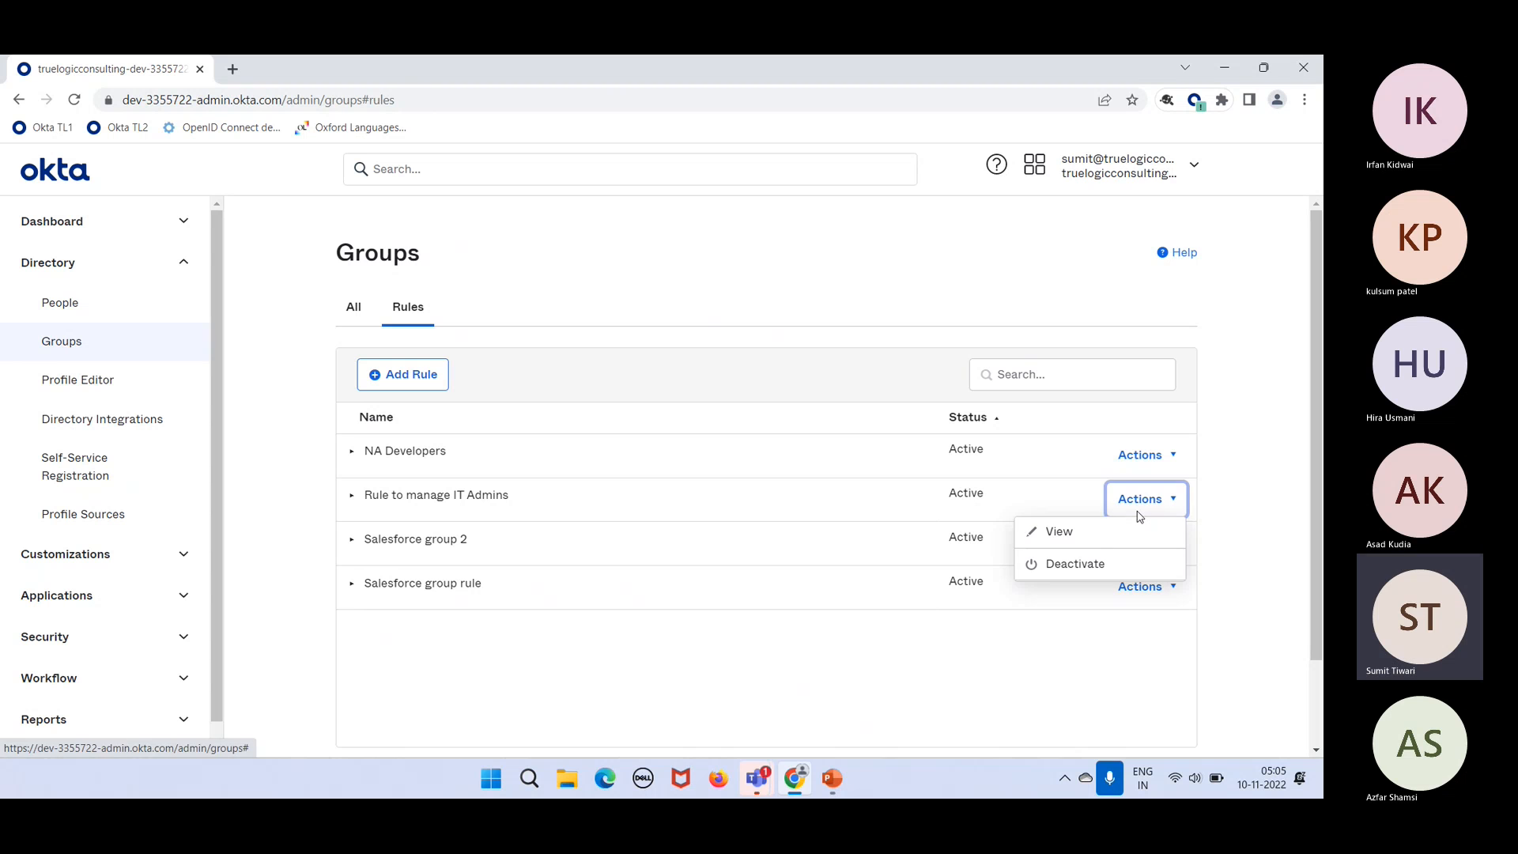
click(1082, 567)
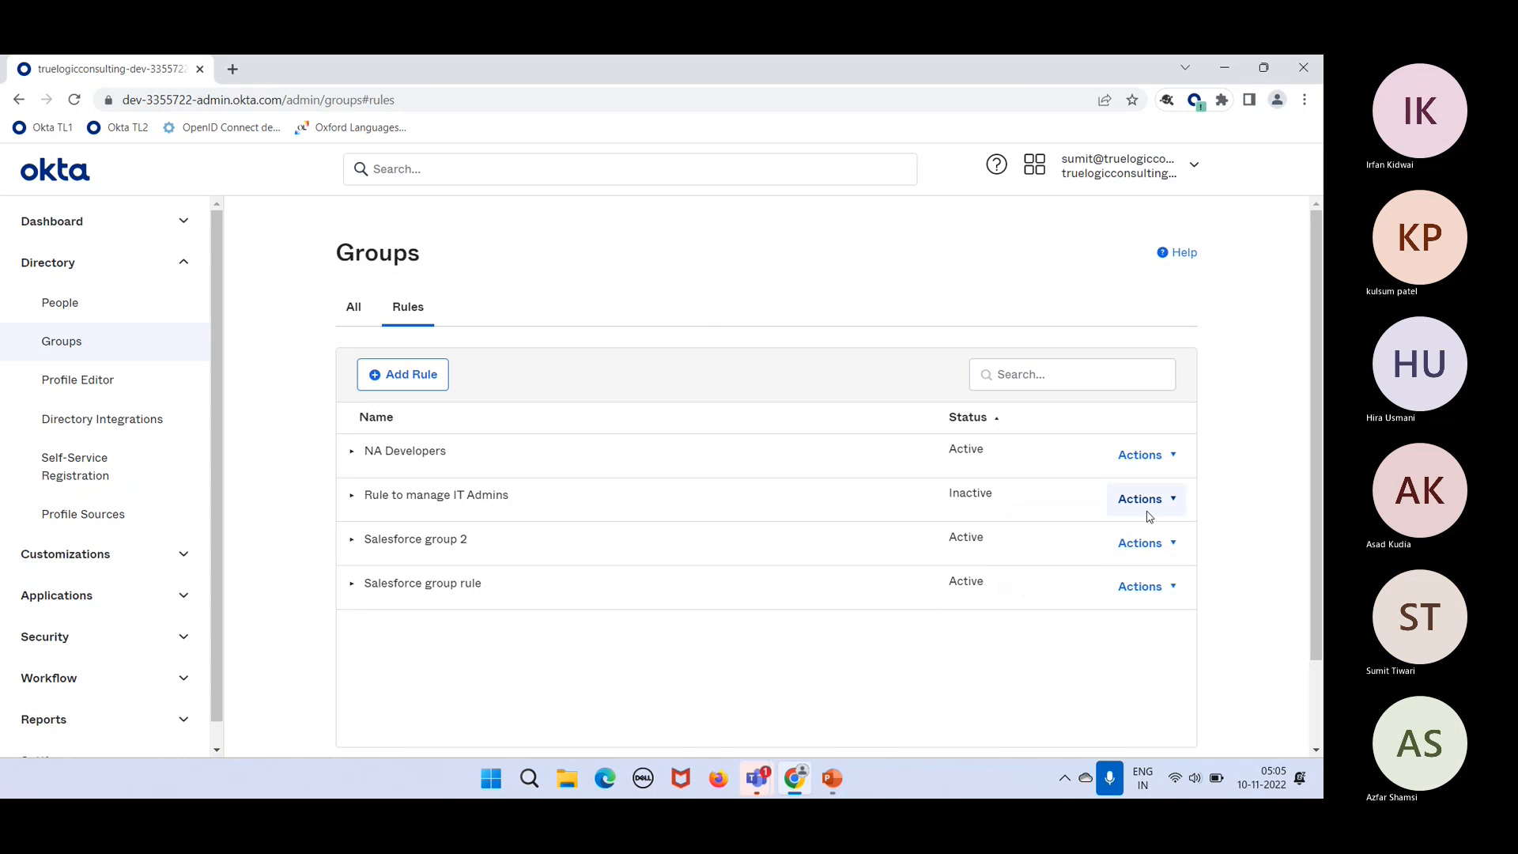
click(1149, 516)
click(1091, 531)
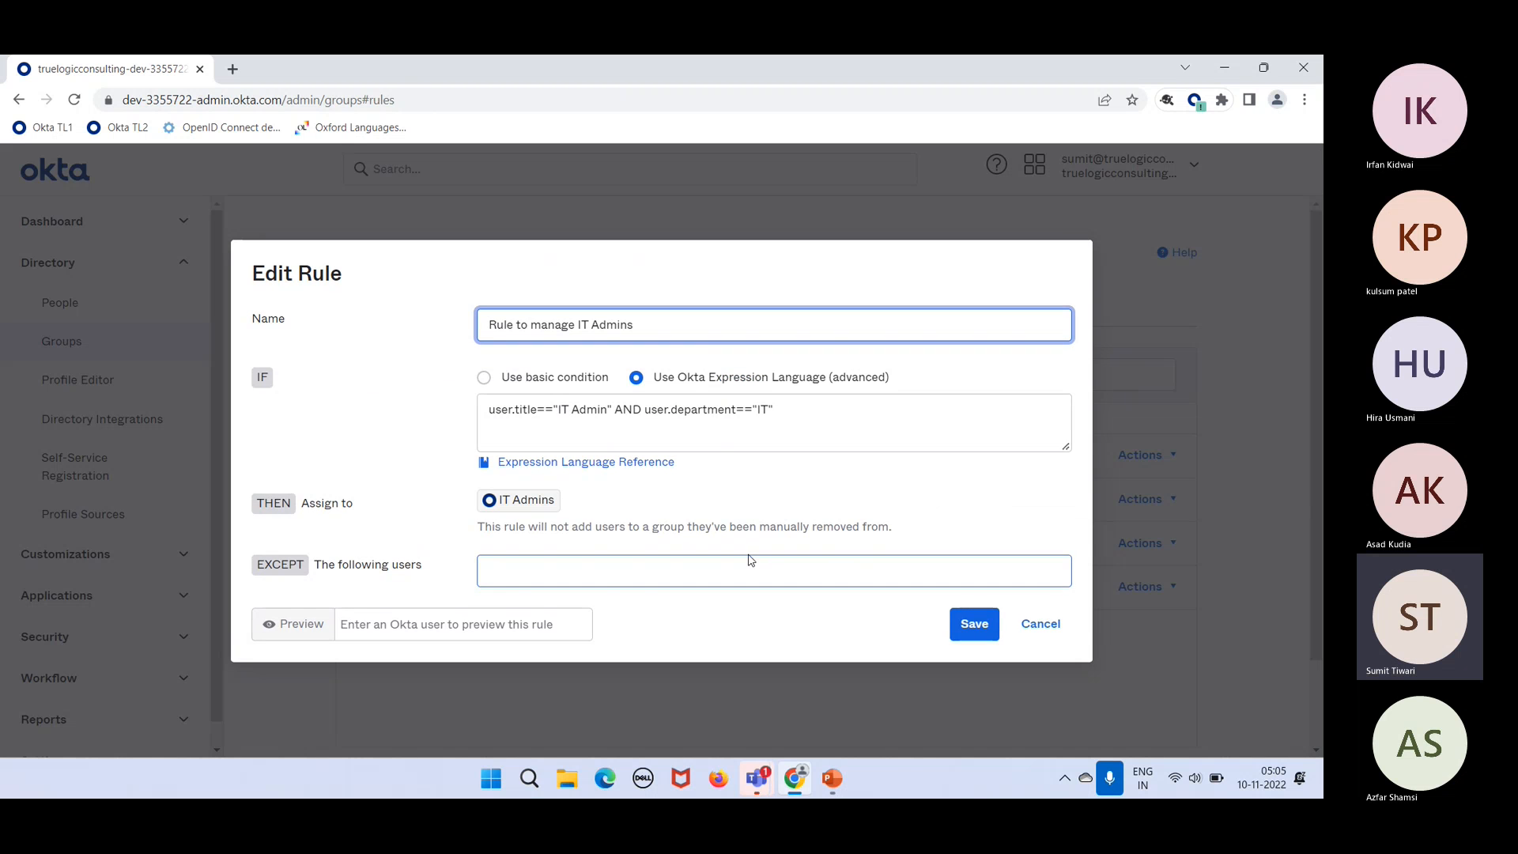
click(1039, 624)
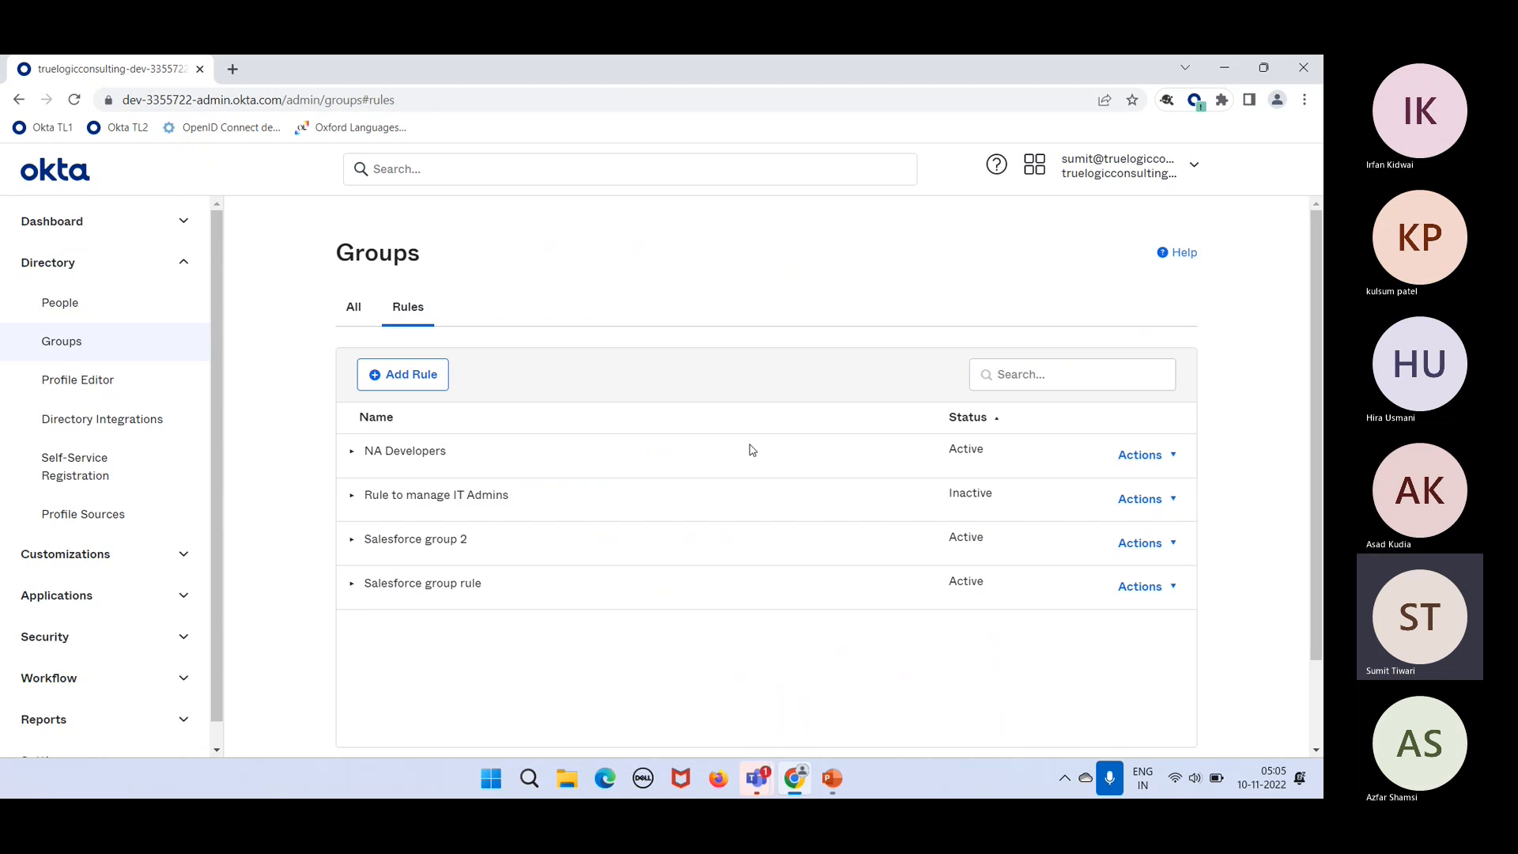
click(75, 99)
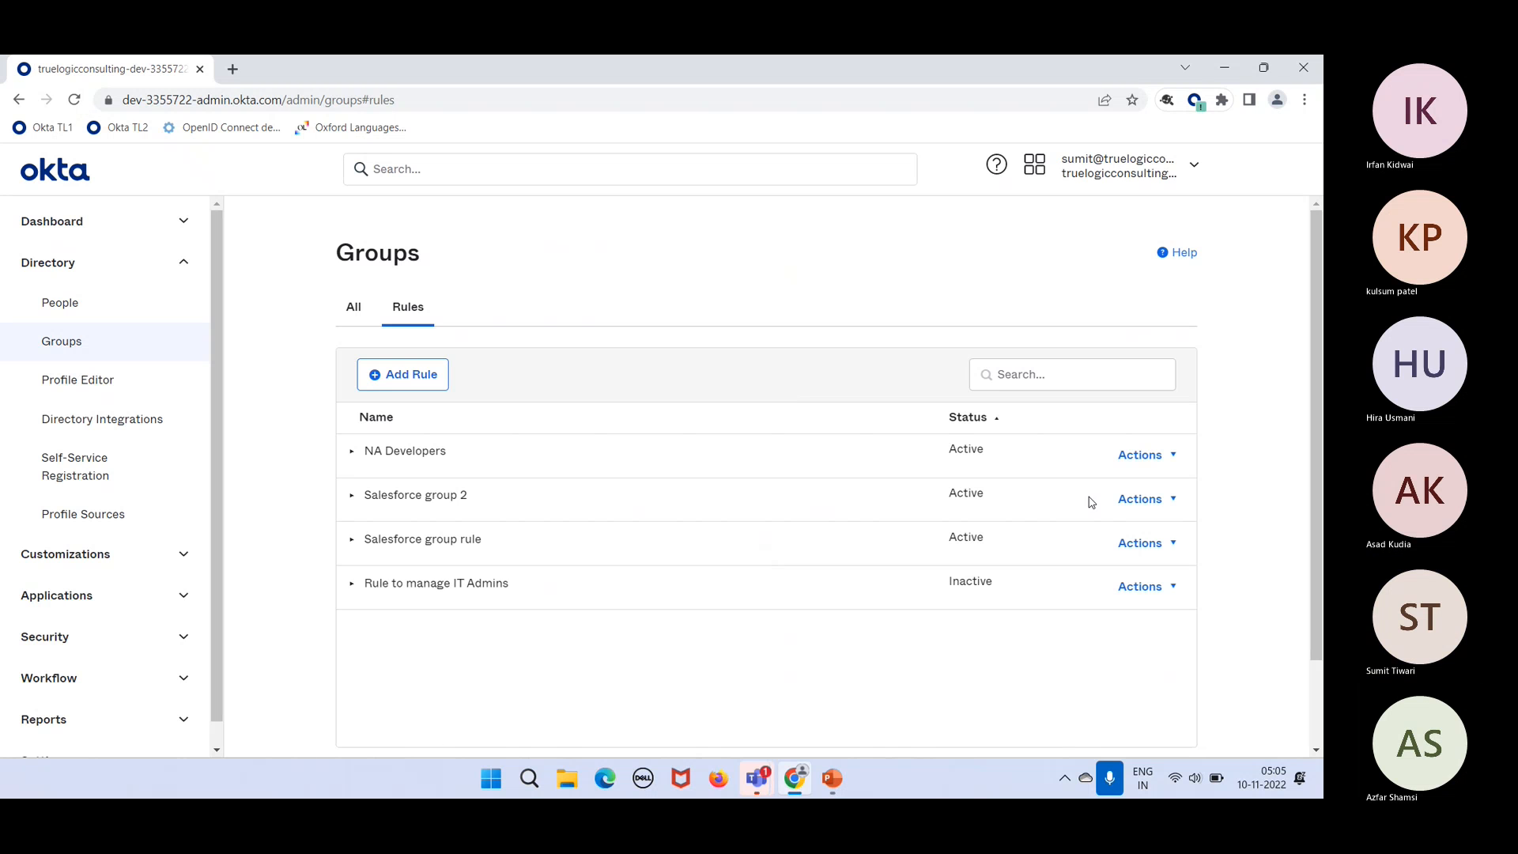
Step: Reactivate the rule, then refresh the Groups list to confirm IT Admins has 1 member
click(1143, 586)
click(1037, 619)
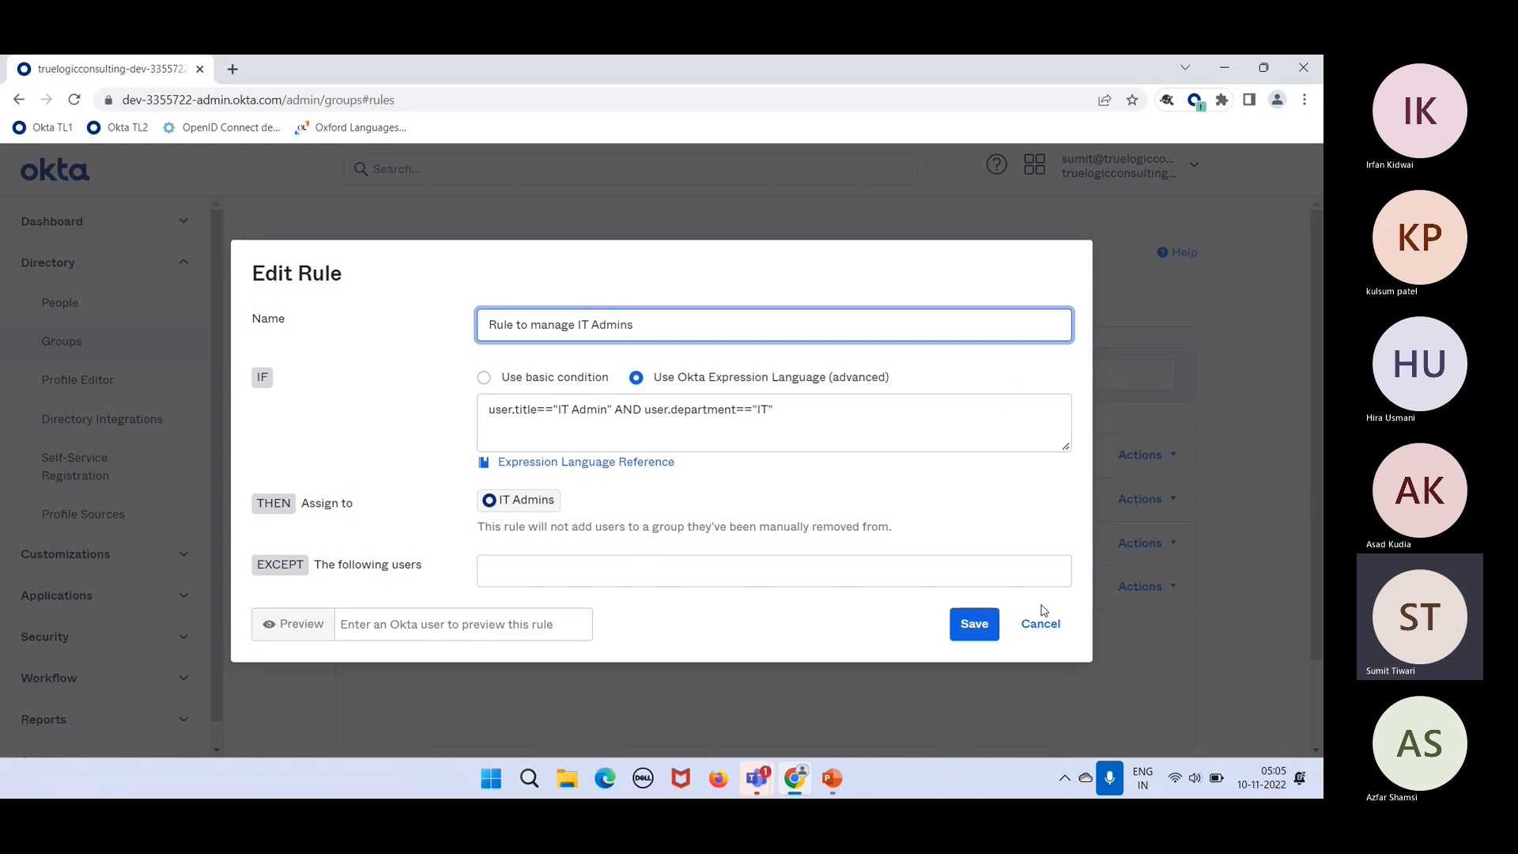
click(1041, 624)
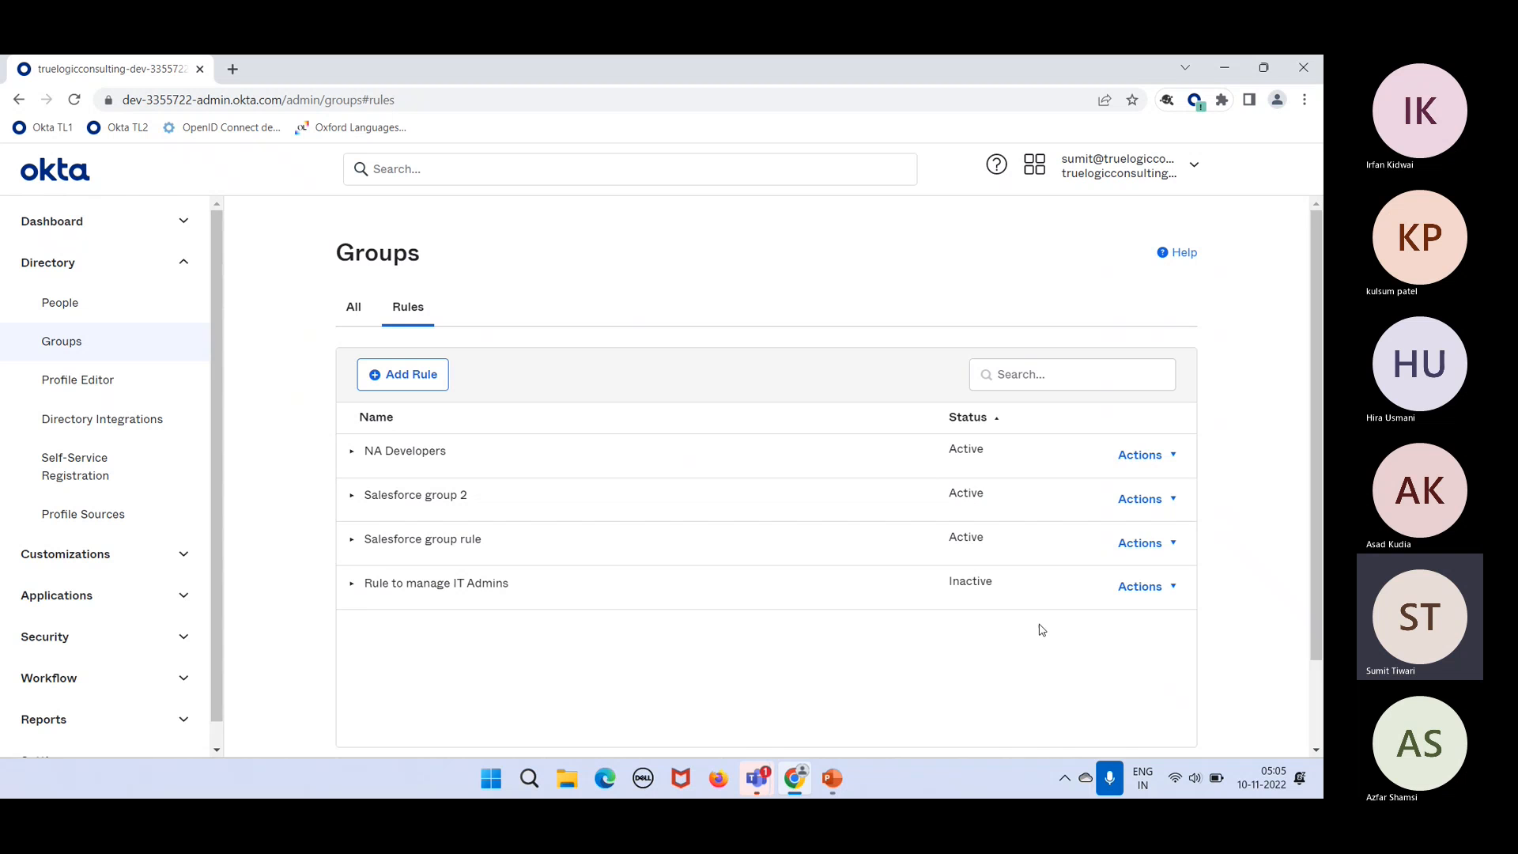
click(1122, 586)
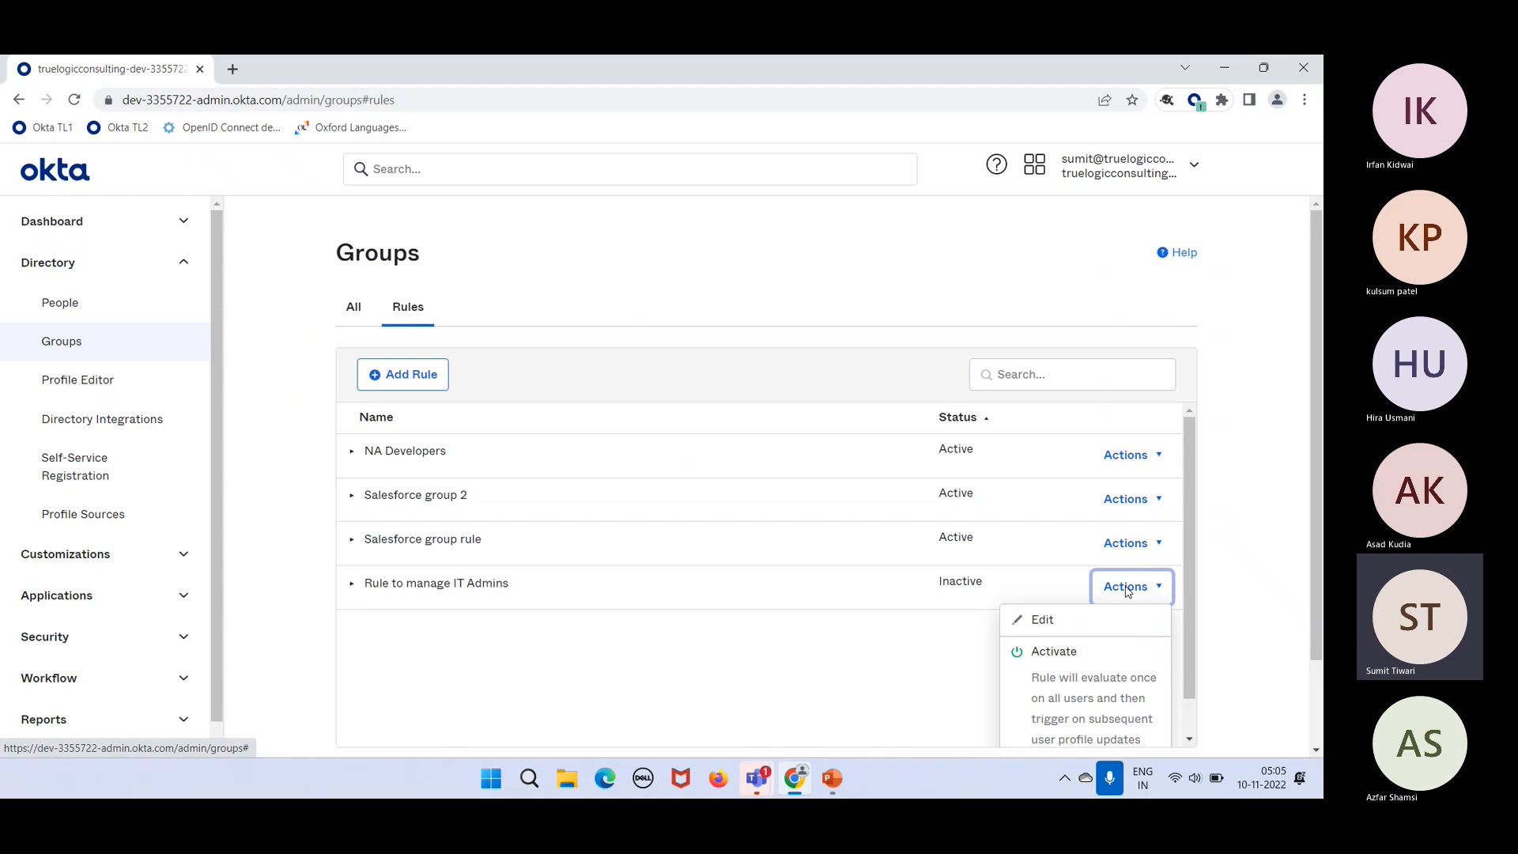
click(1025, 685)
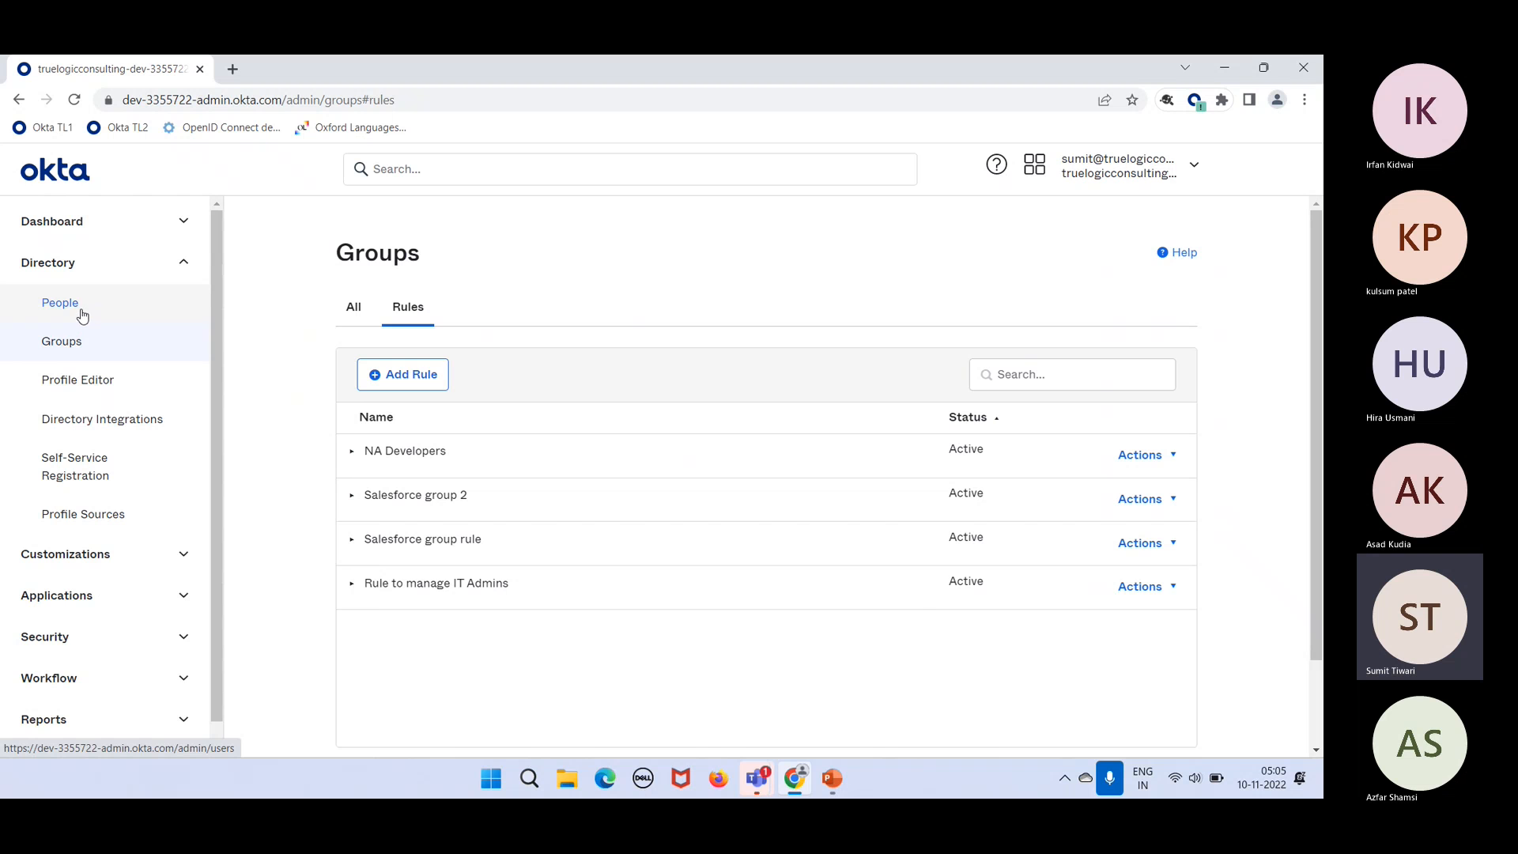
click(79, 340)
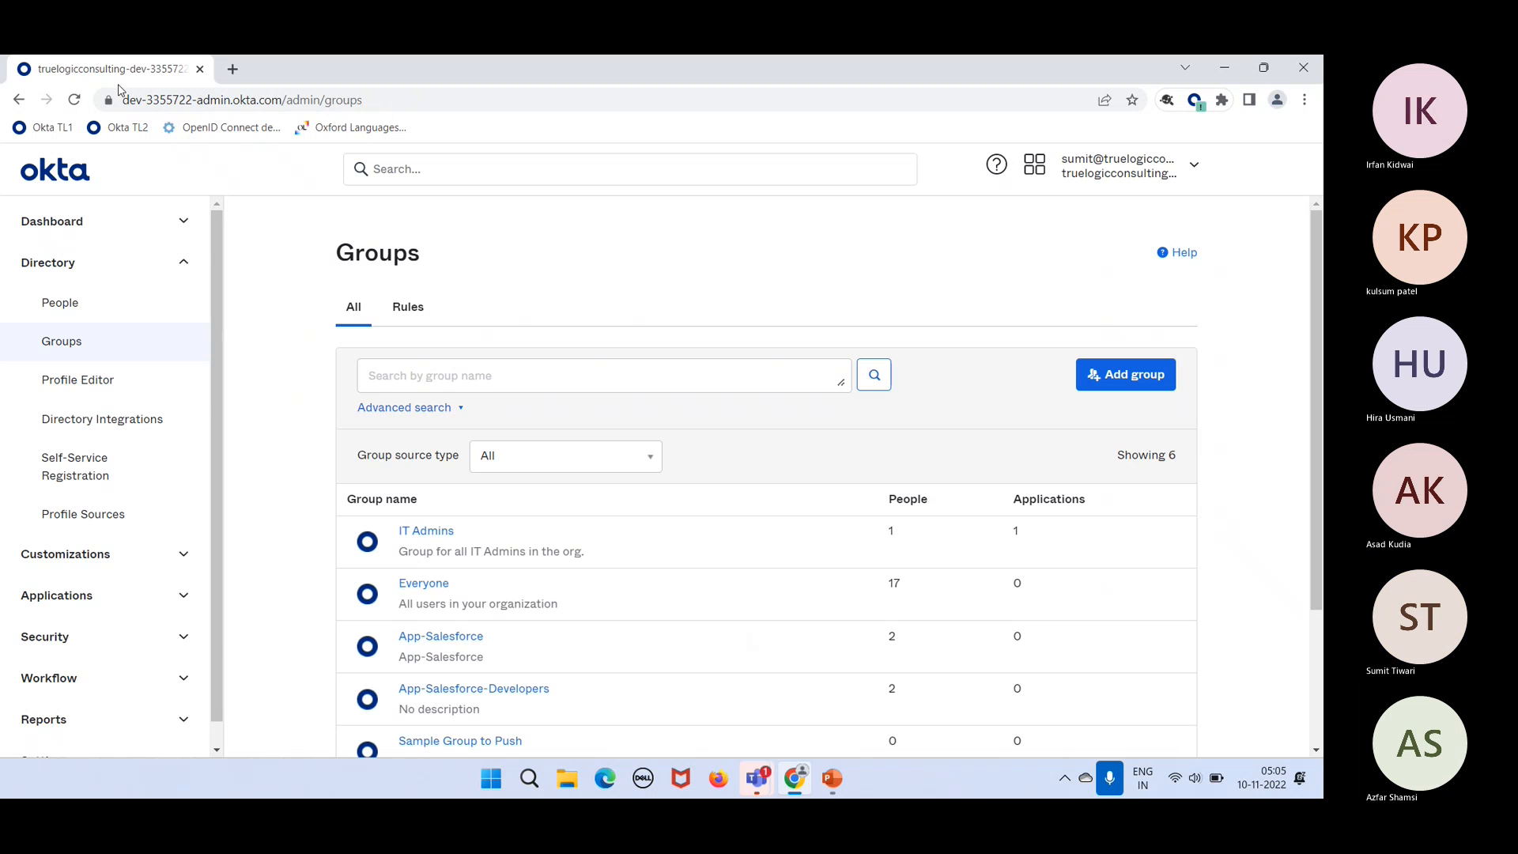
click(74, 100)
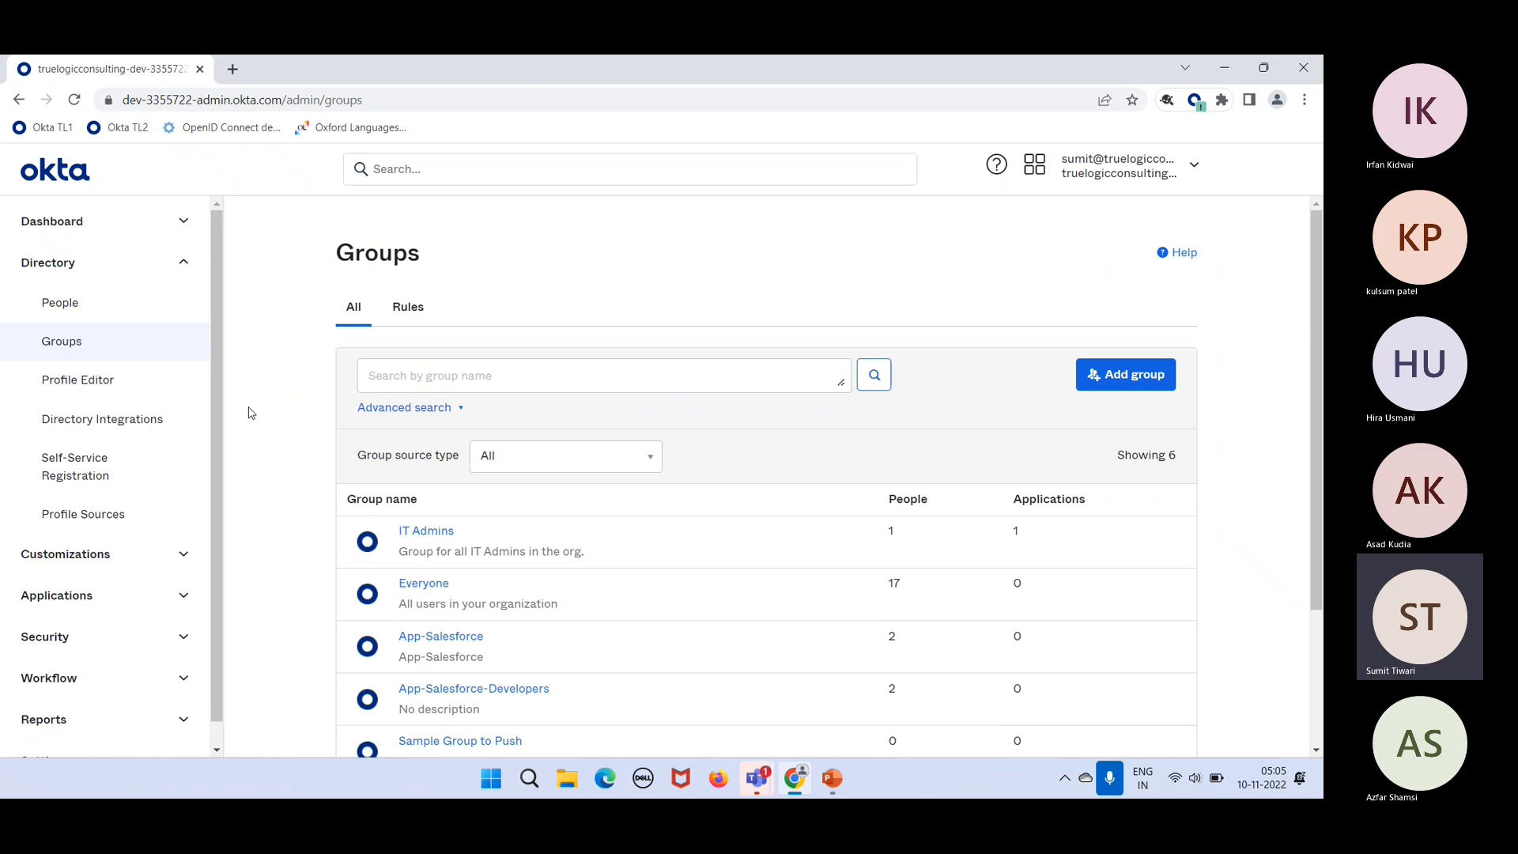
click(89, 308)
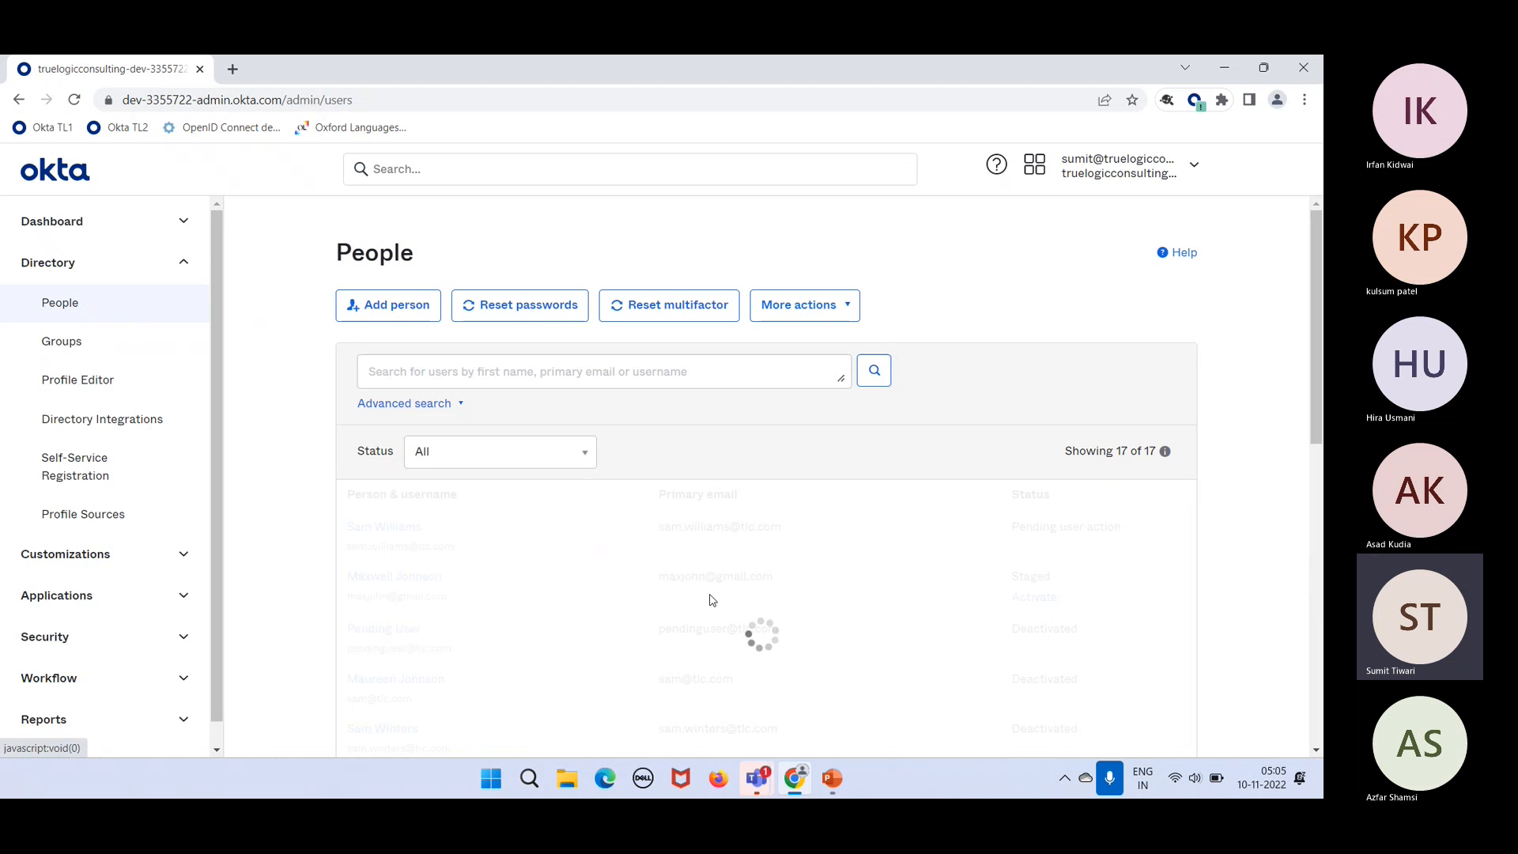
scroll(710, 600, down, 1)
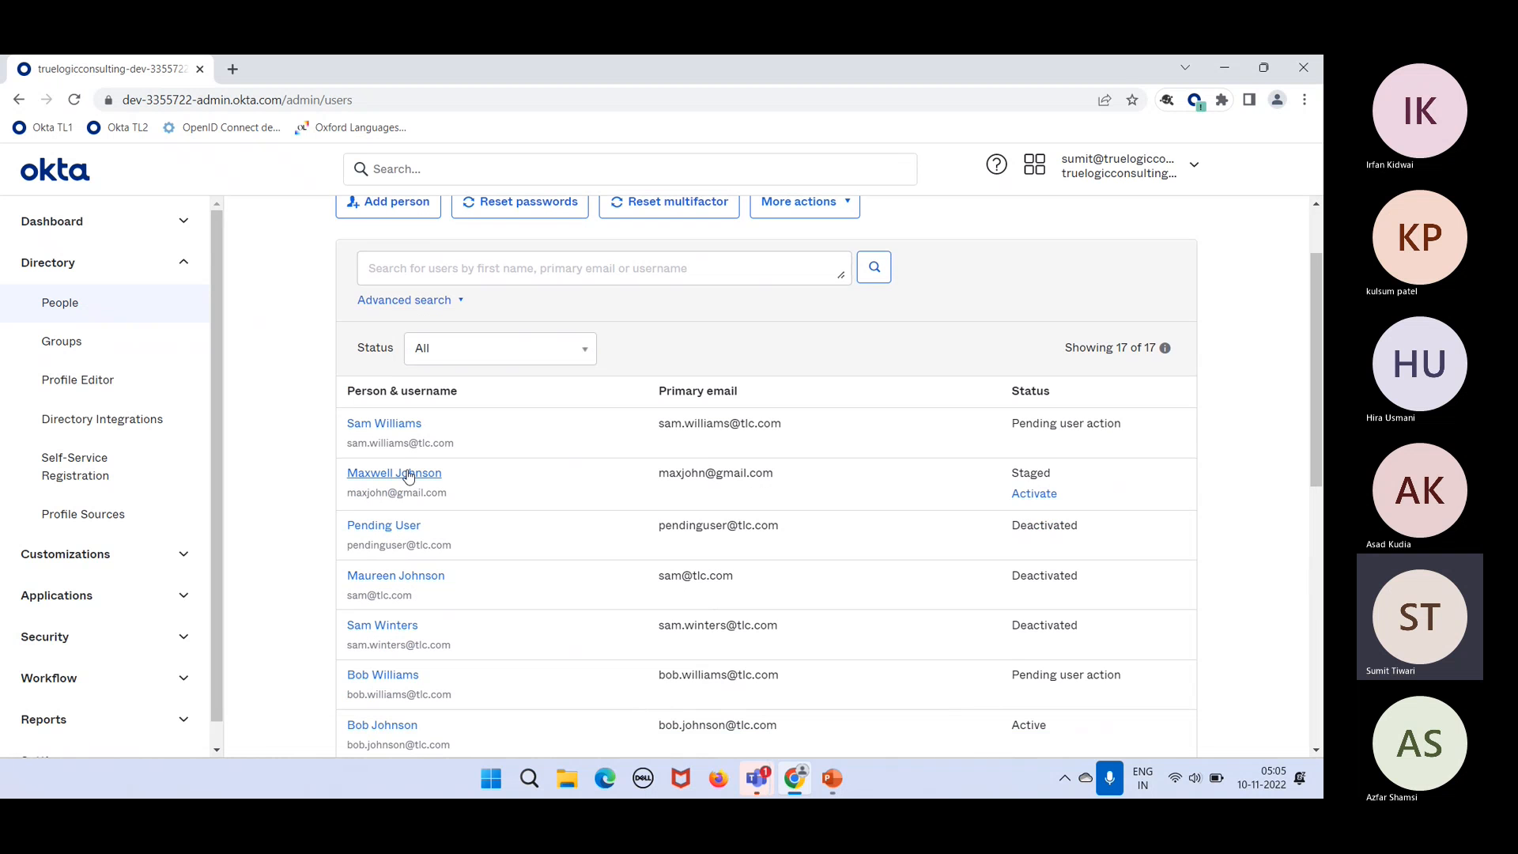
click(401, 473)
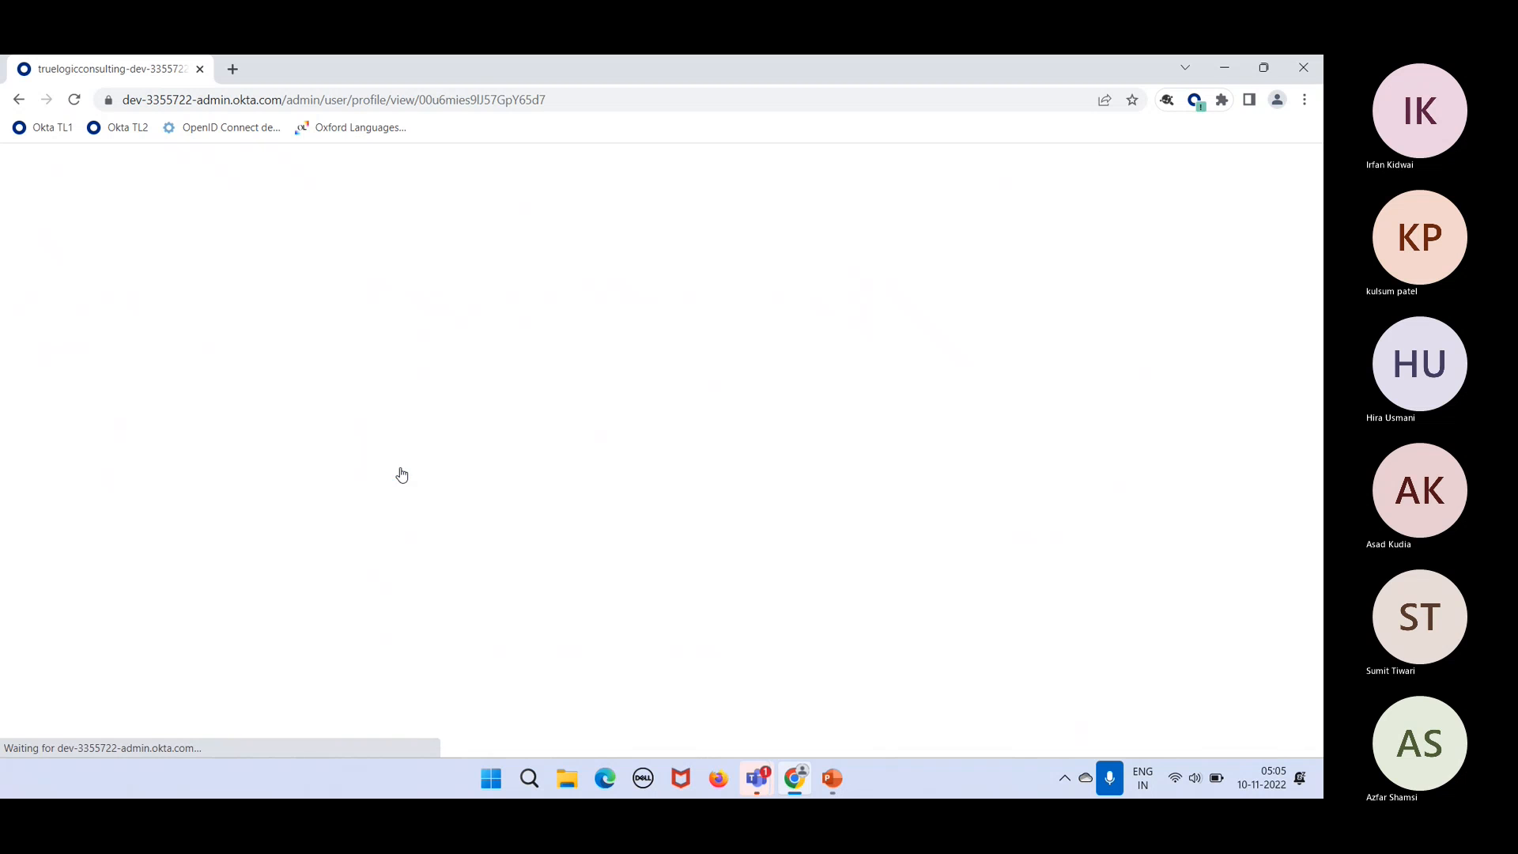
click(544, 411)
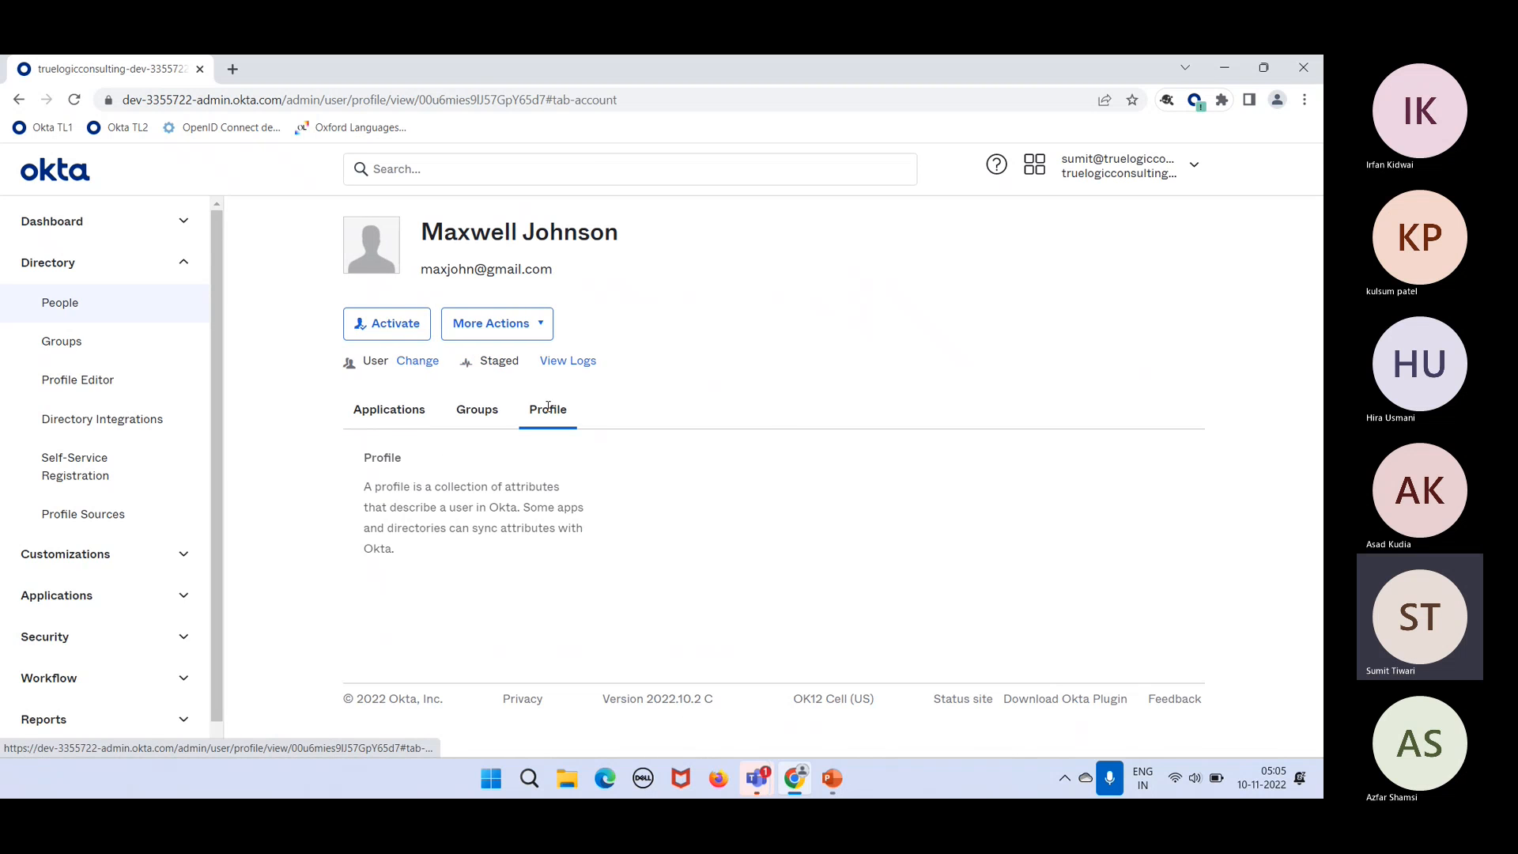
scroll(659, 538, down, 2)
scroll(659, 538, down, 7)
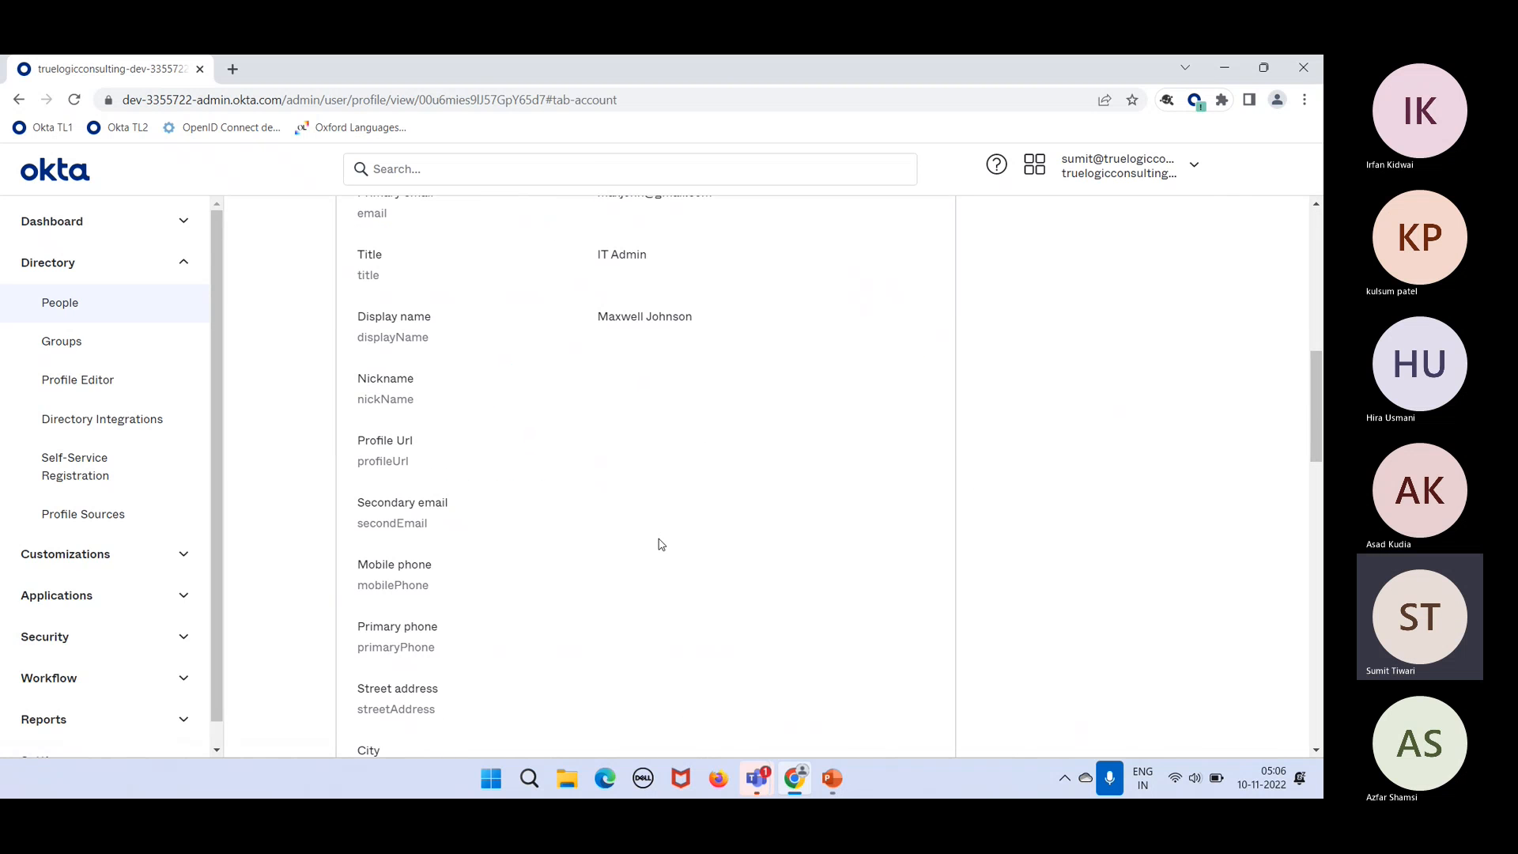
scroll(601, 312, down, 12)
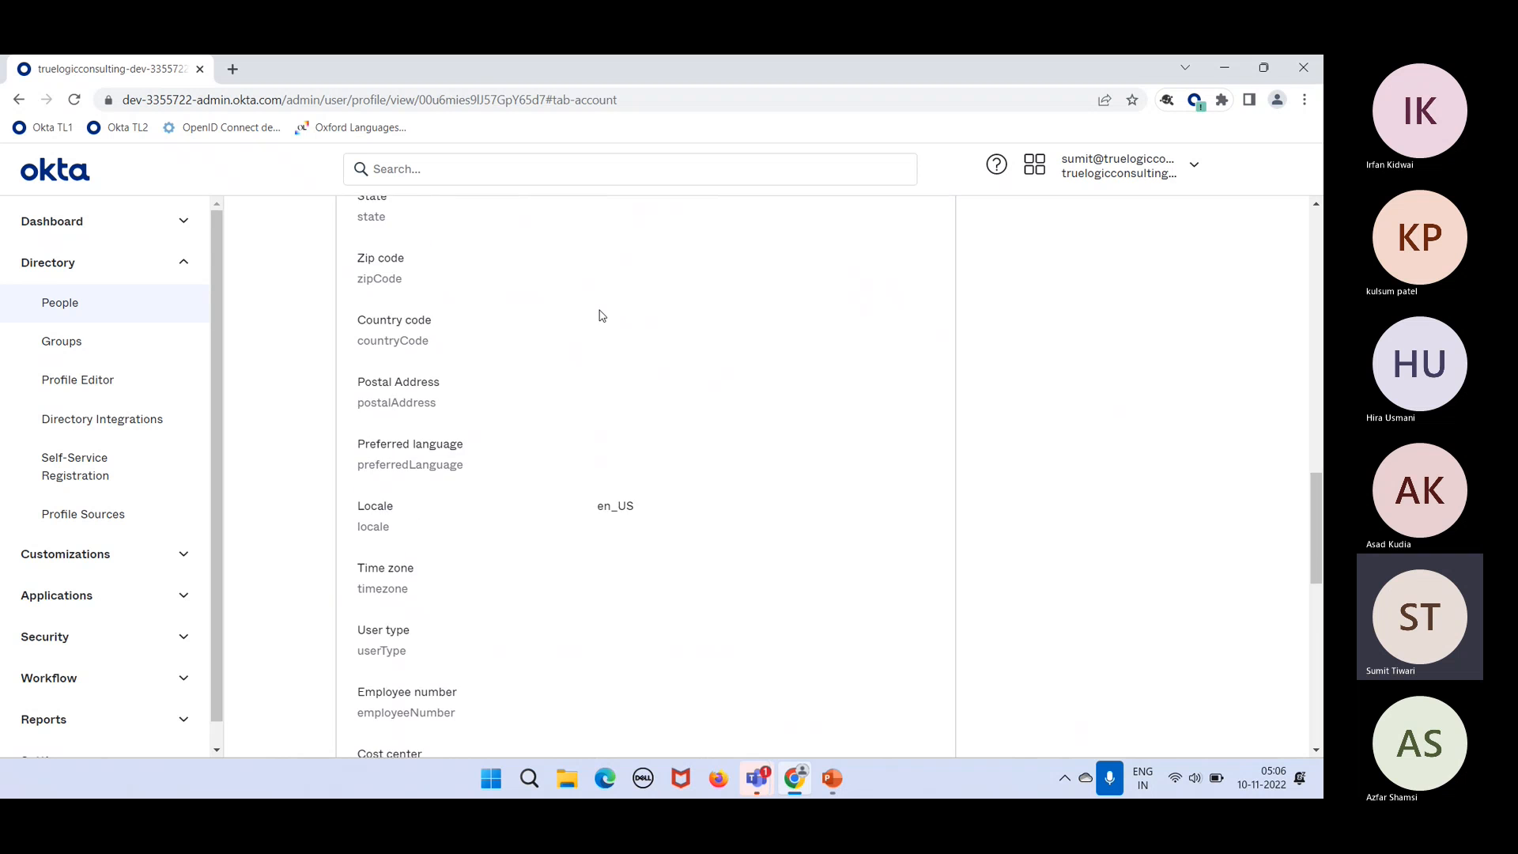
scroll(789, 451, up, 20)
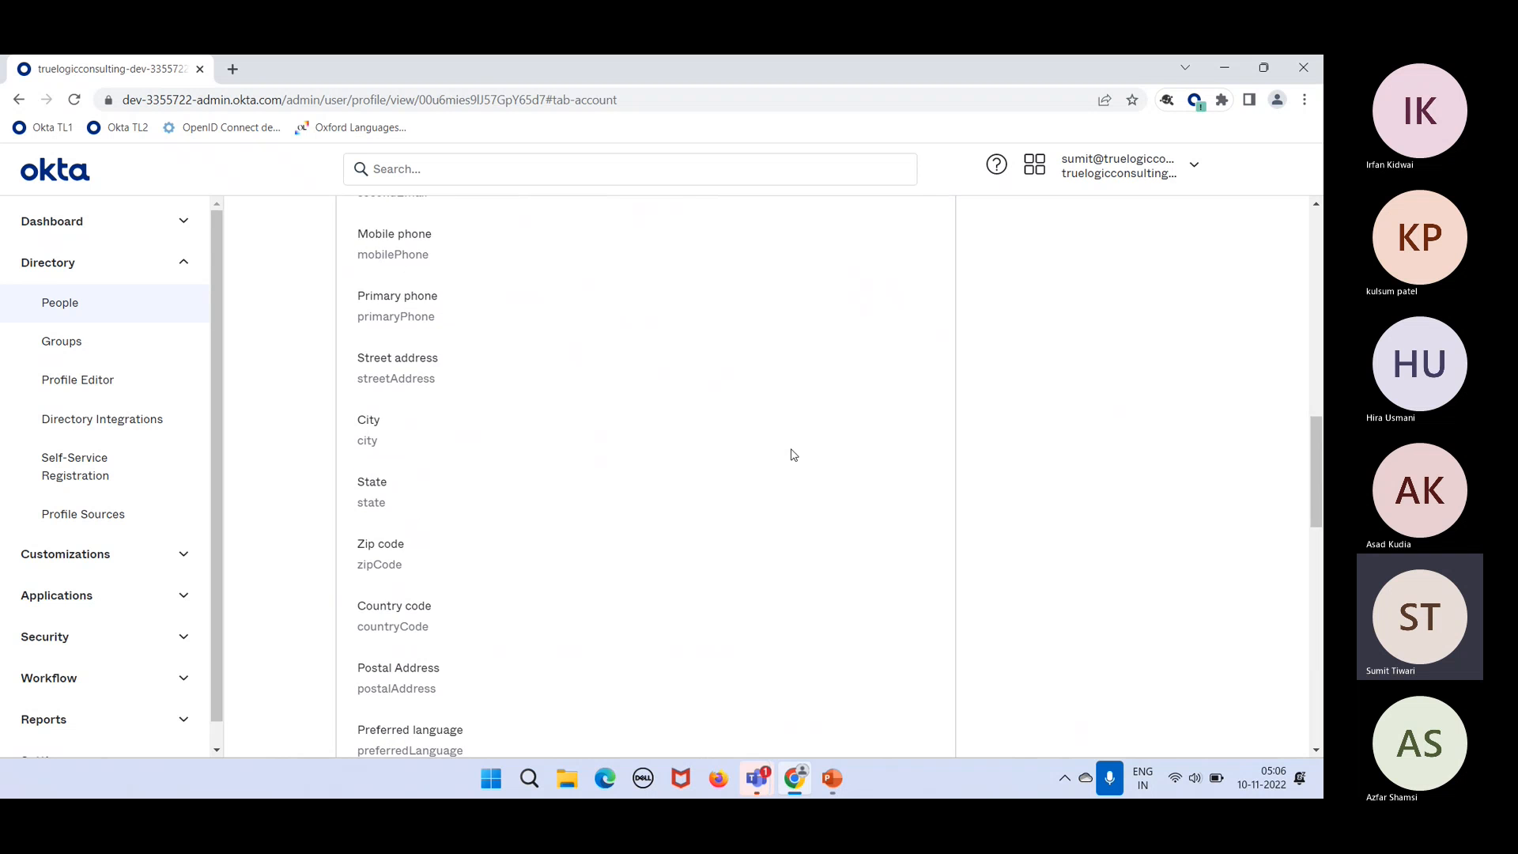
click(911, 205)
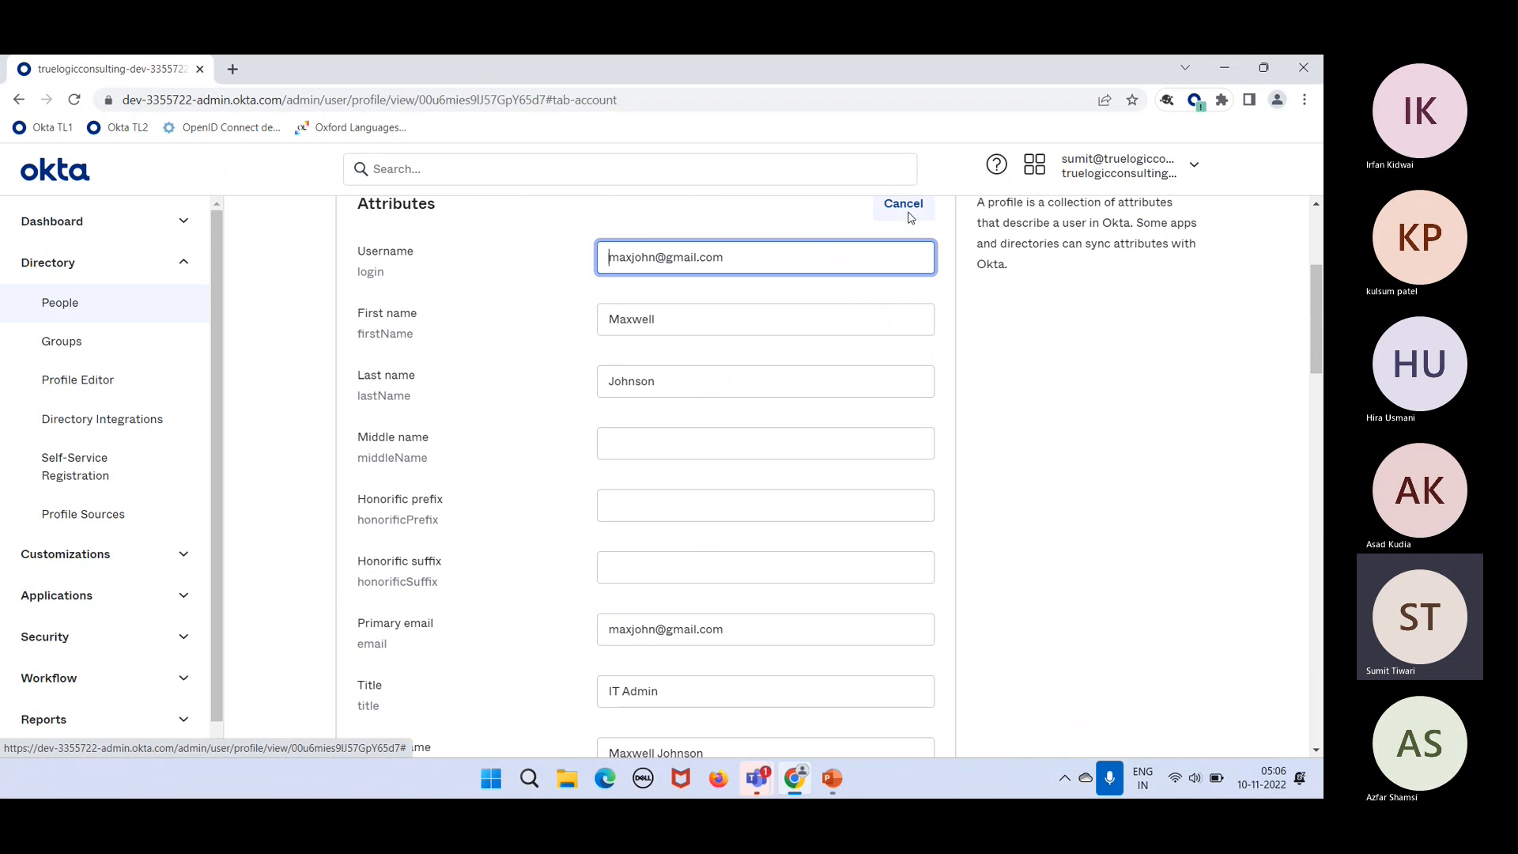
scroll(759, 542, down, 8)
scroll(760, 547, down, 9)
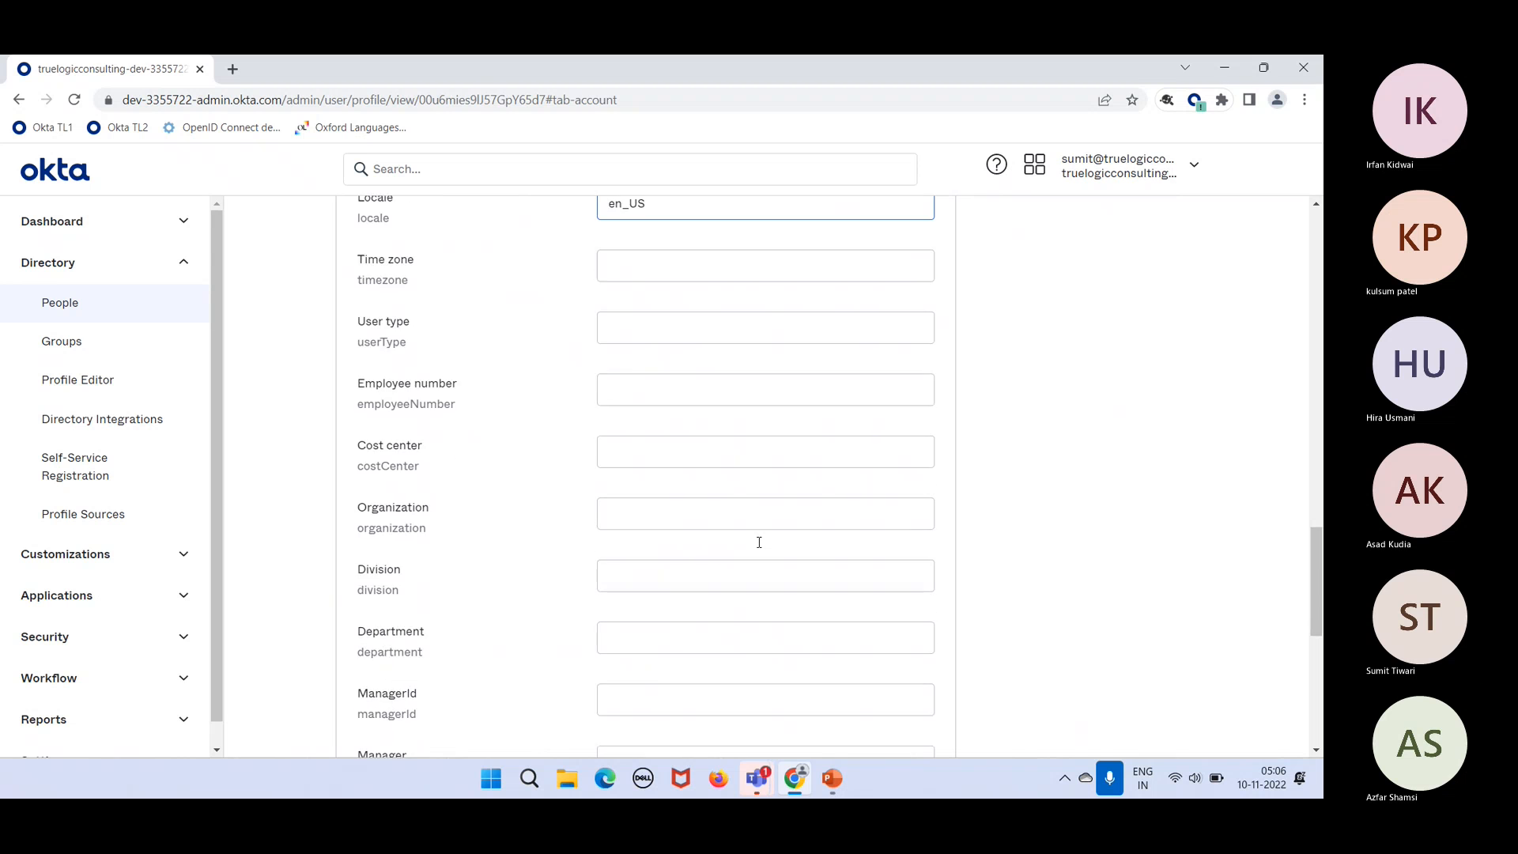
click(677, 630)
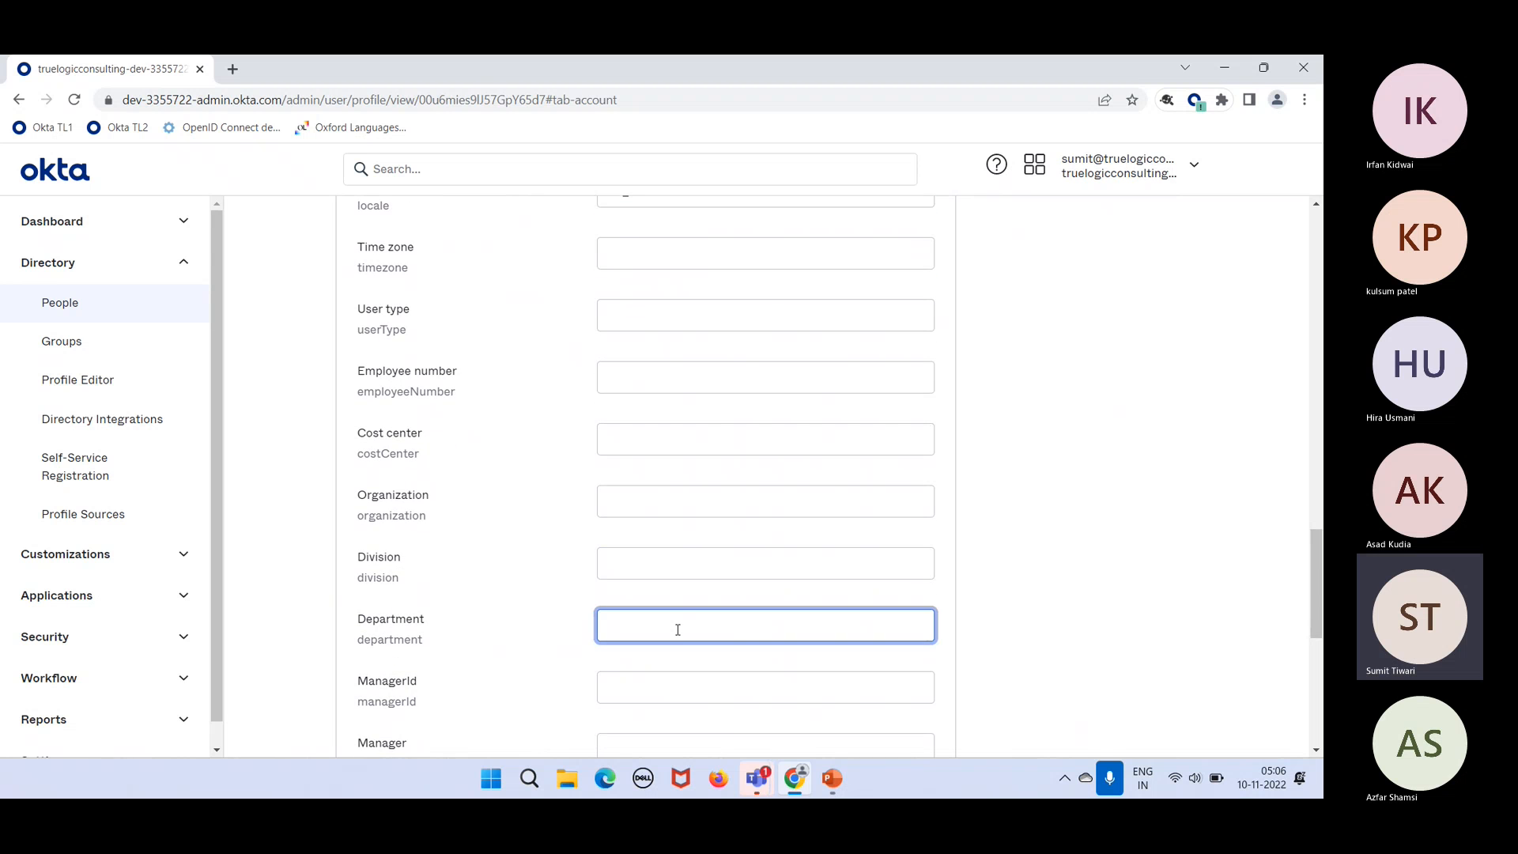
text(IT)
scroll(678, 630, down, 7)
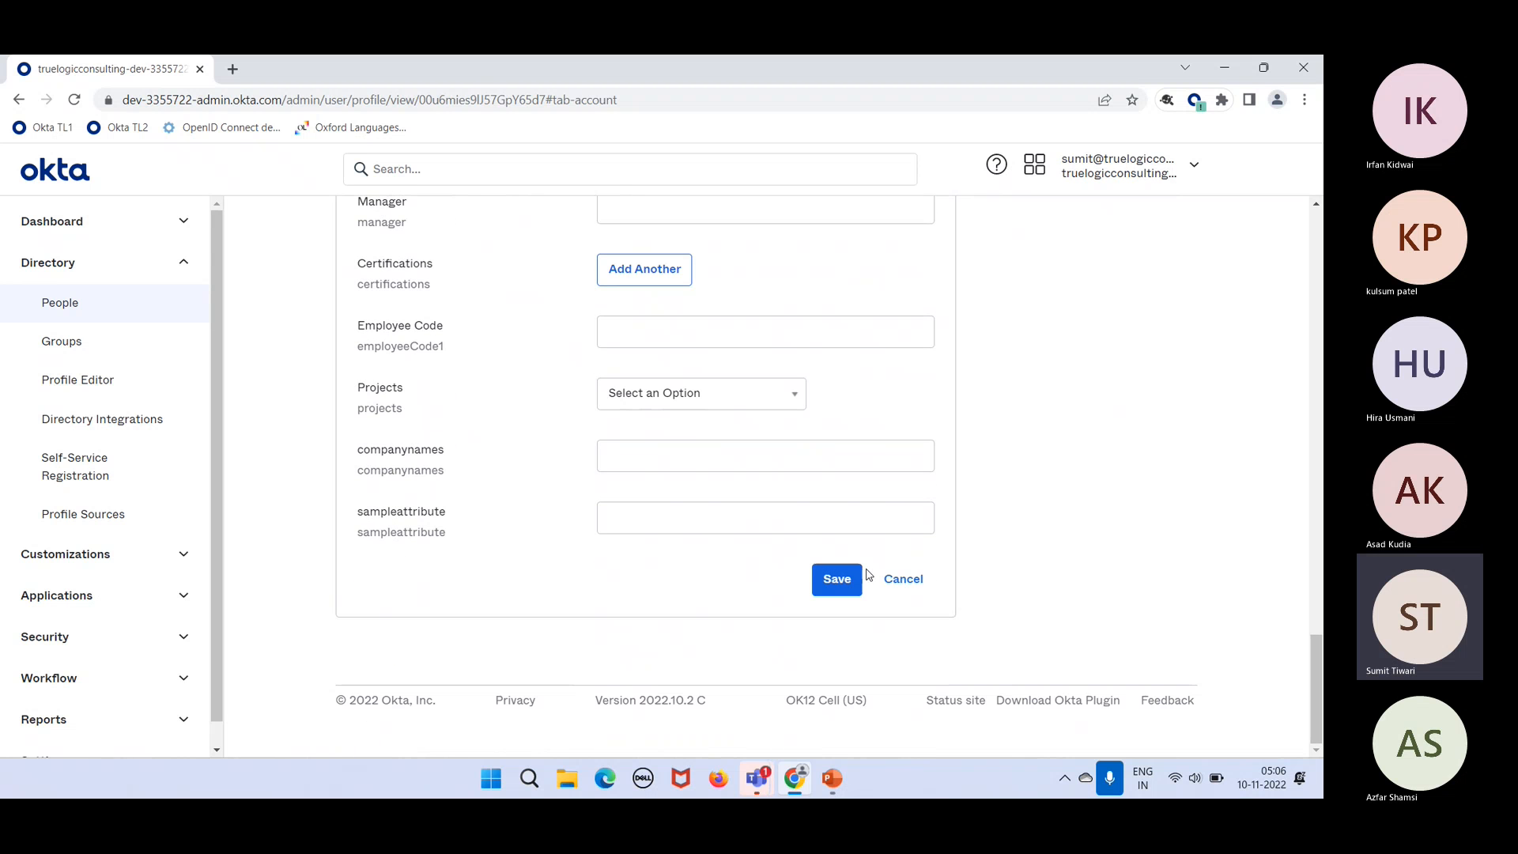
click(836, 585)
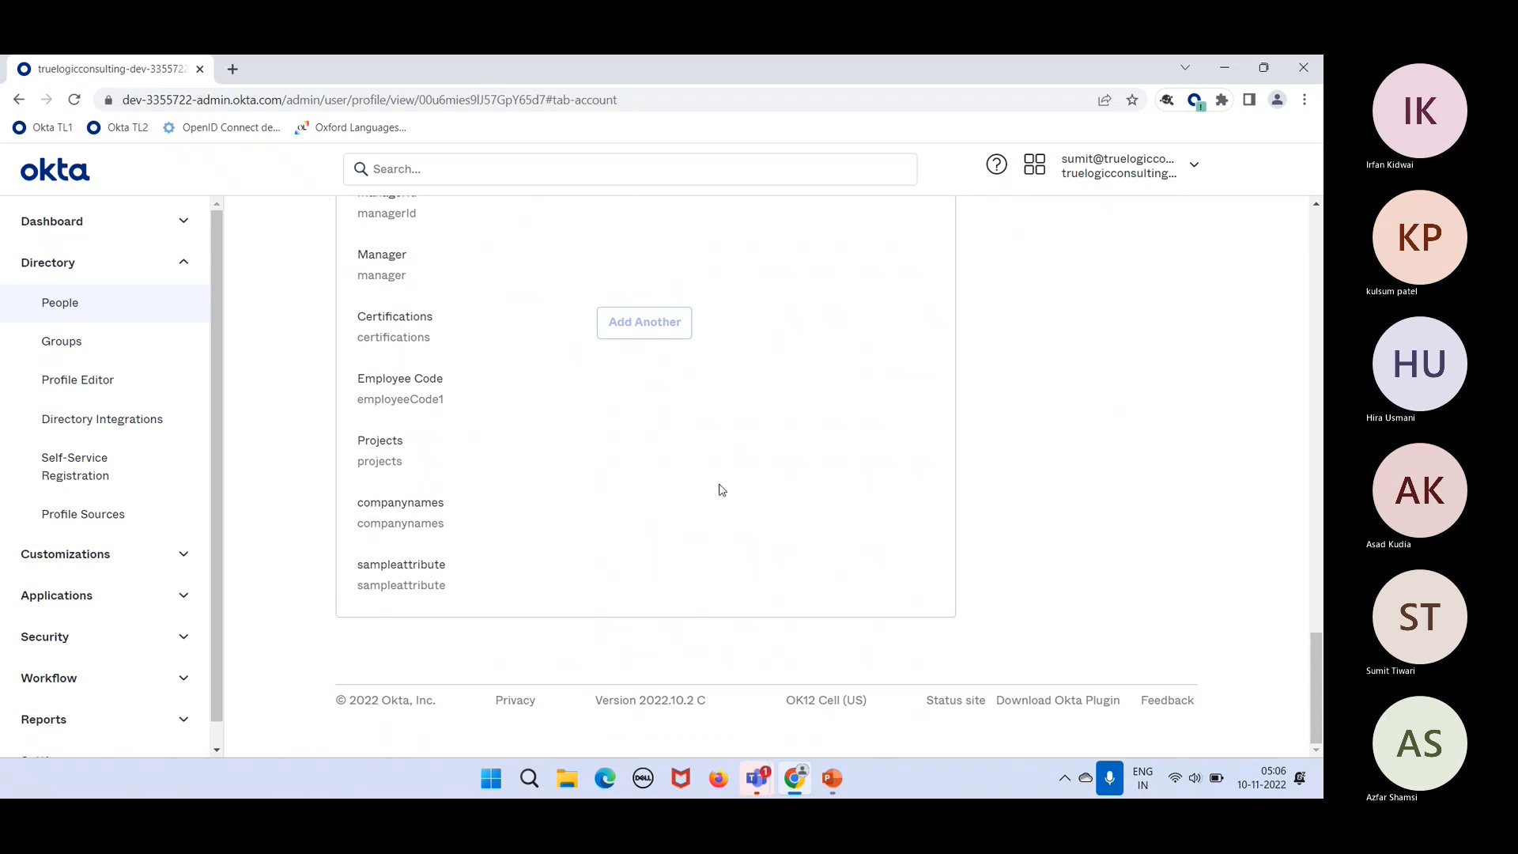
click(74, 100)
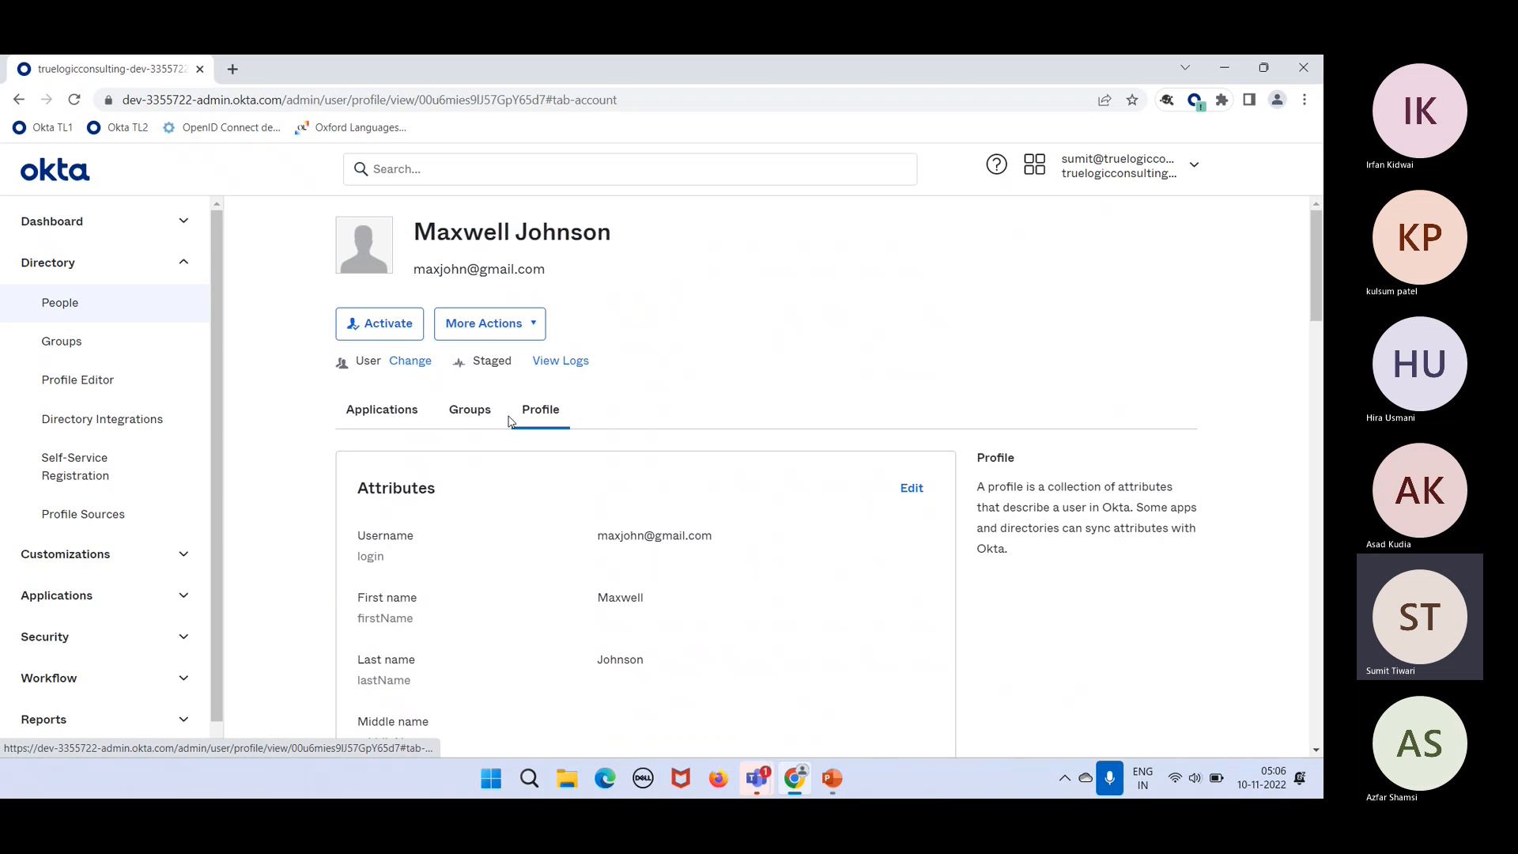
click(470, 411)
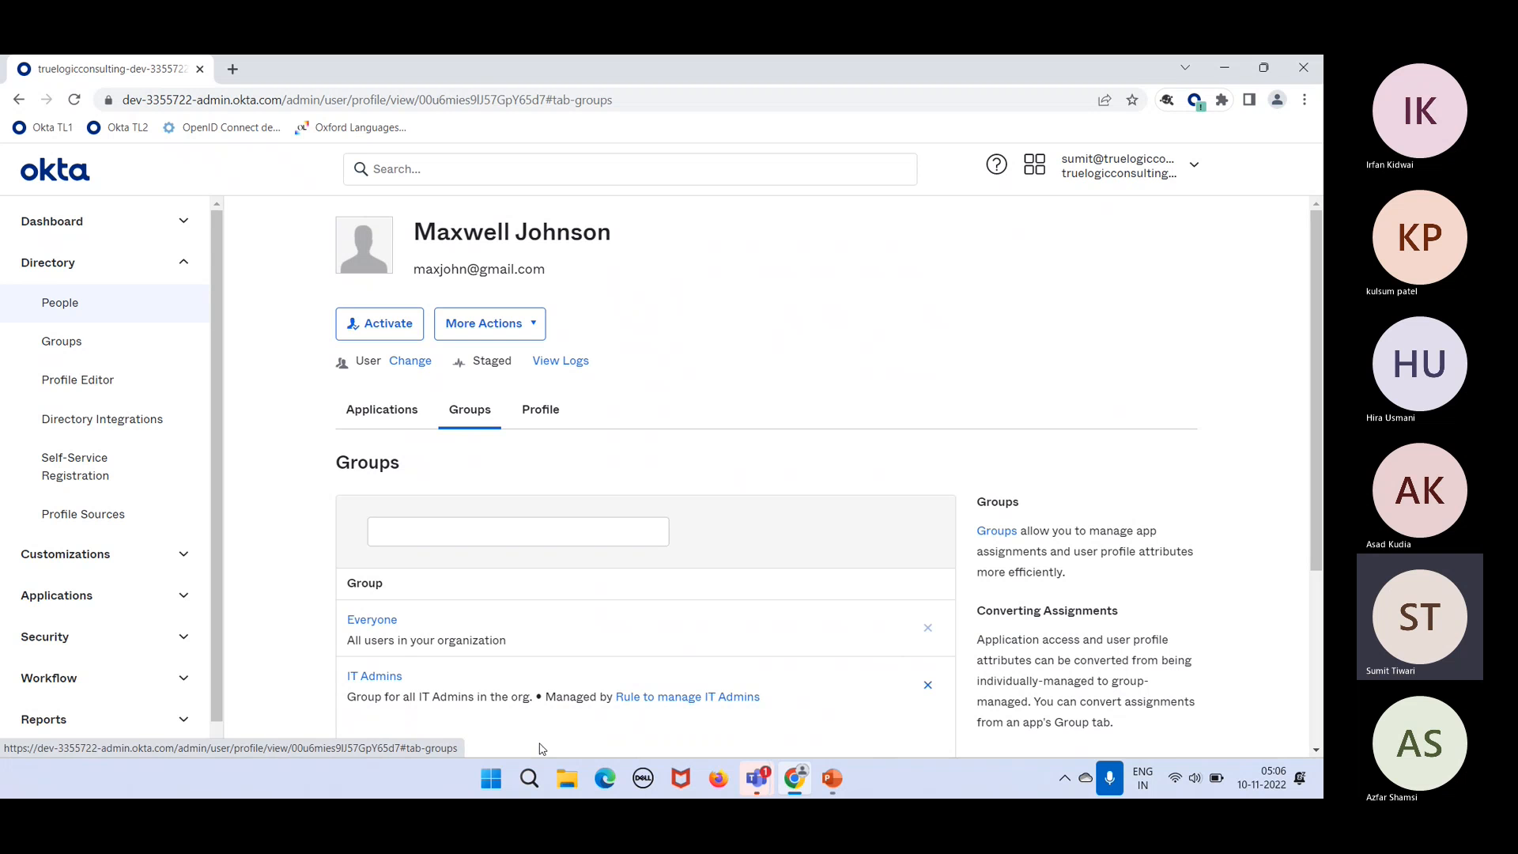
click(387, 680)
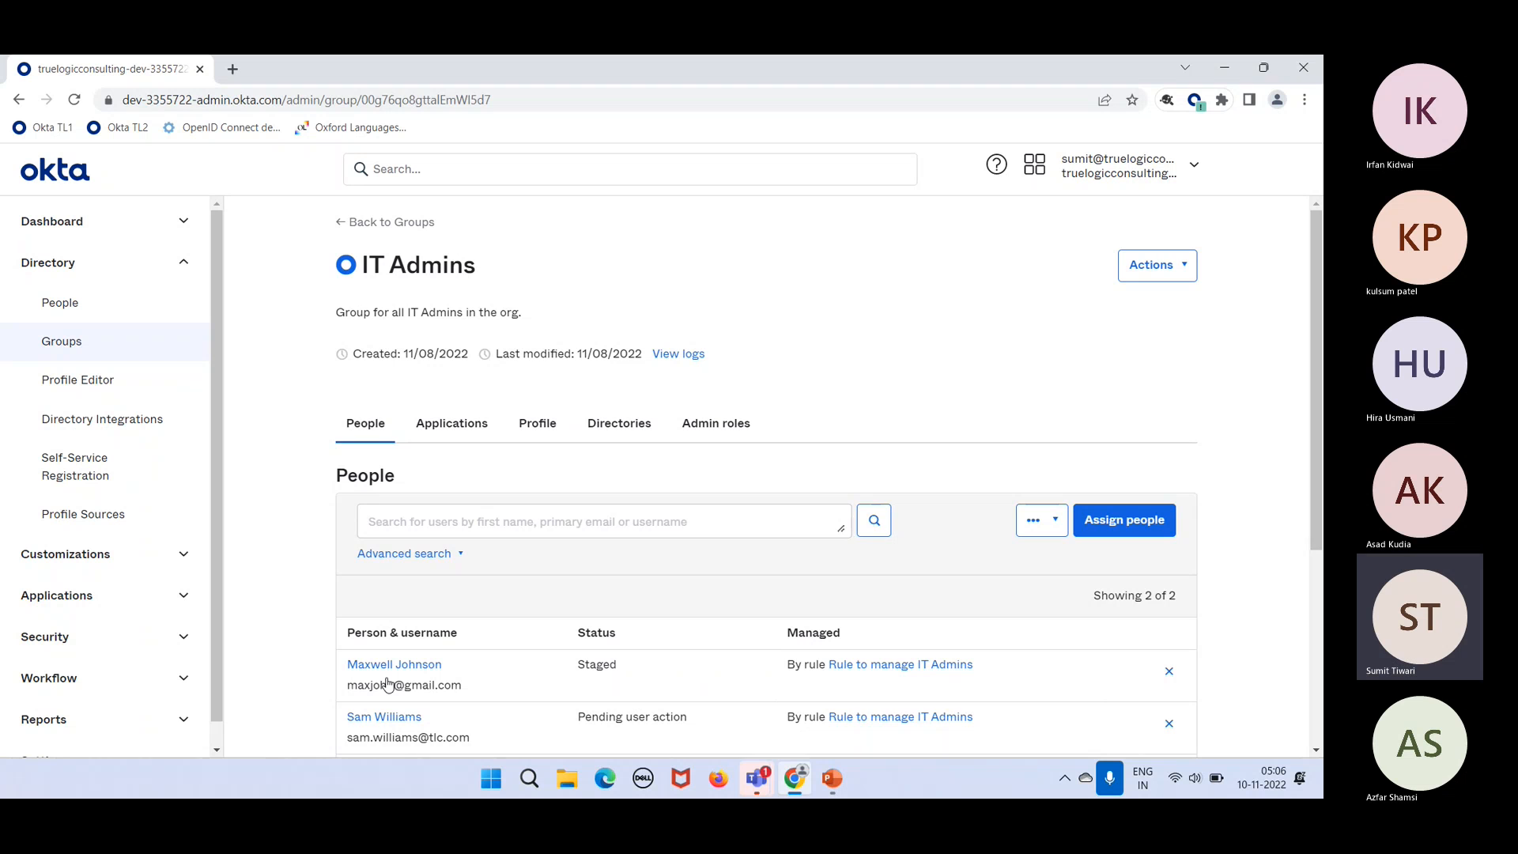
scroll(673, 674, down, 3)
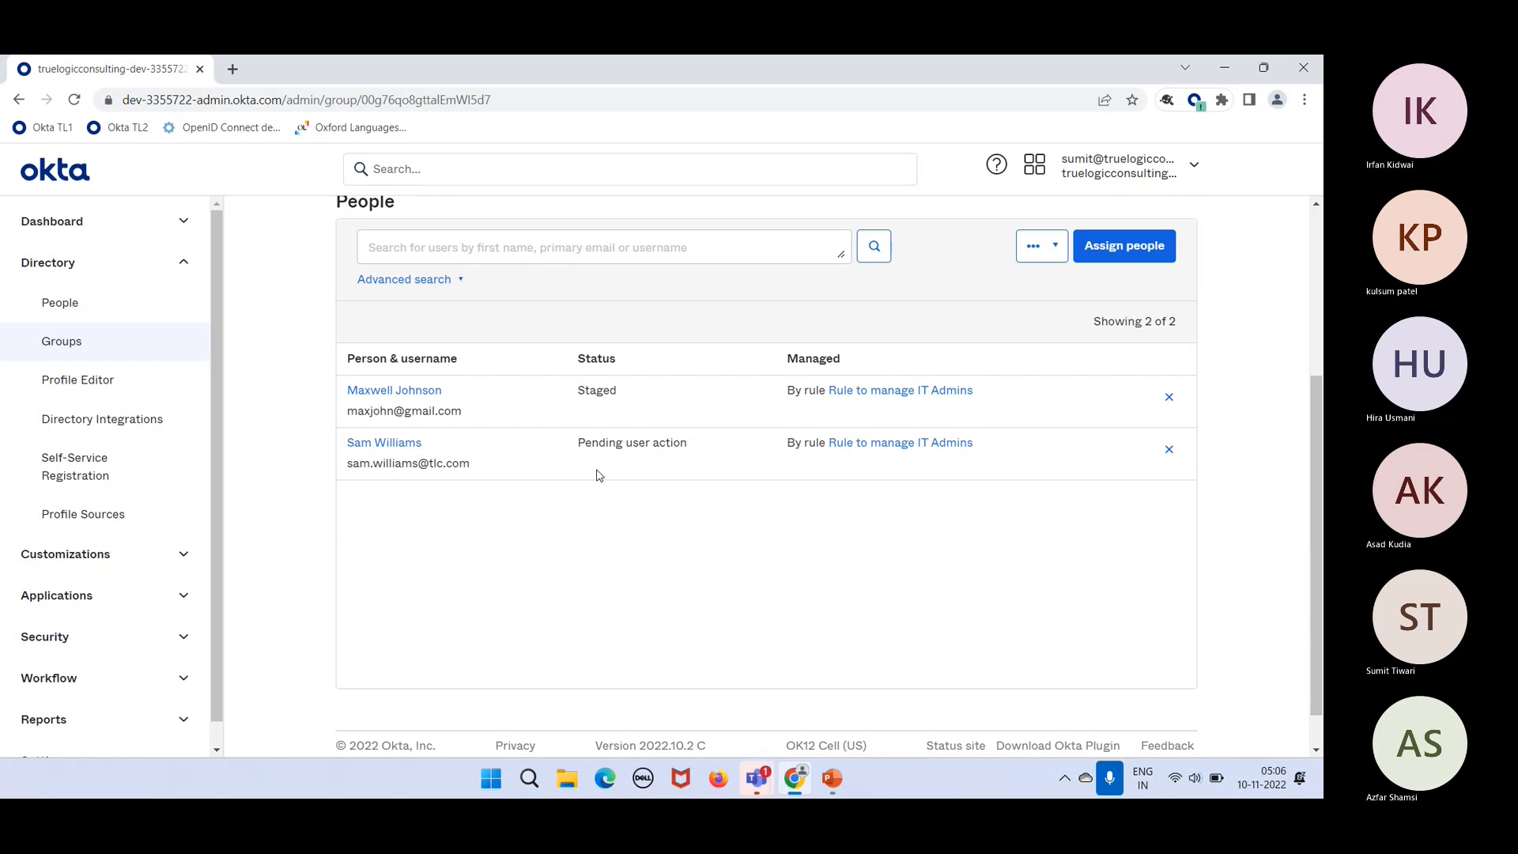
scroll(598, 475, up, 3)
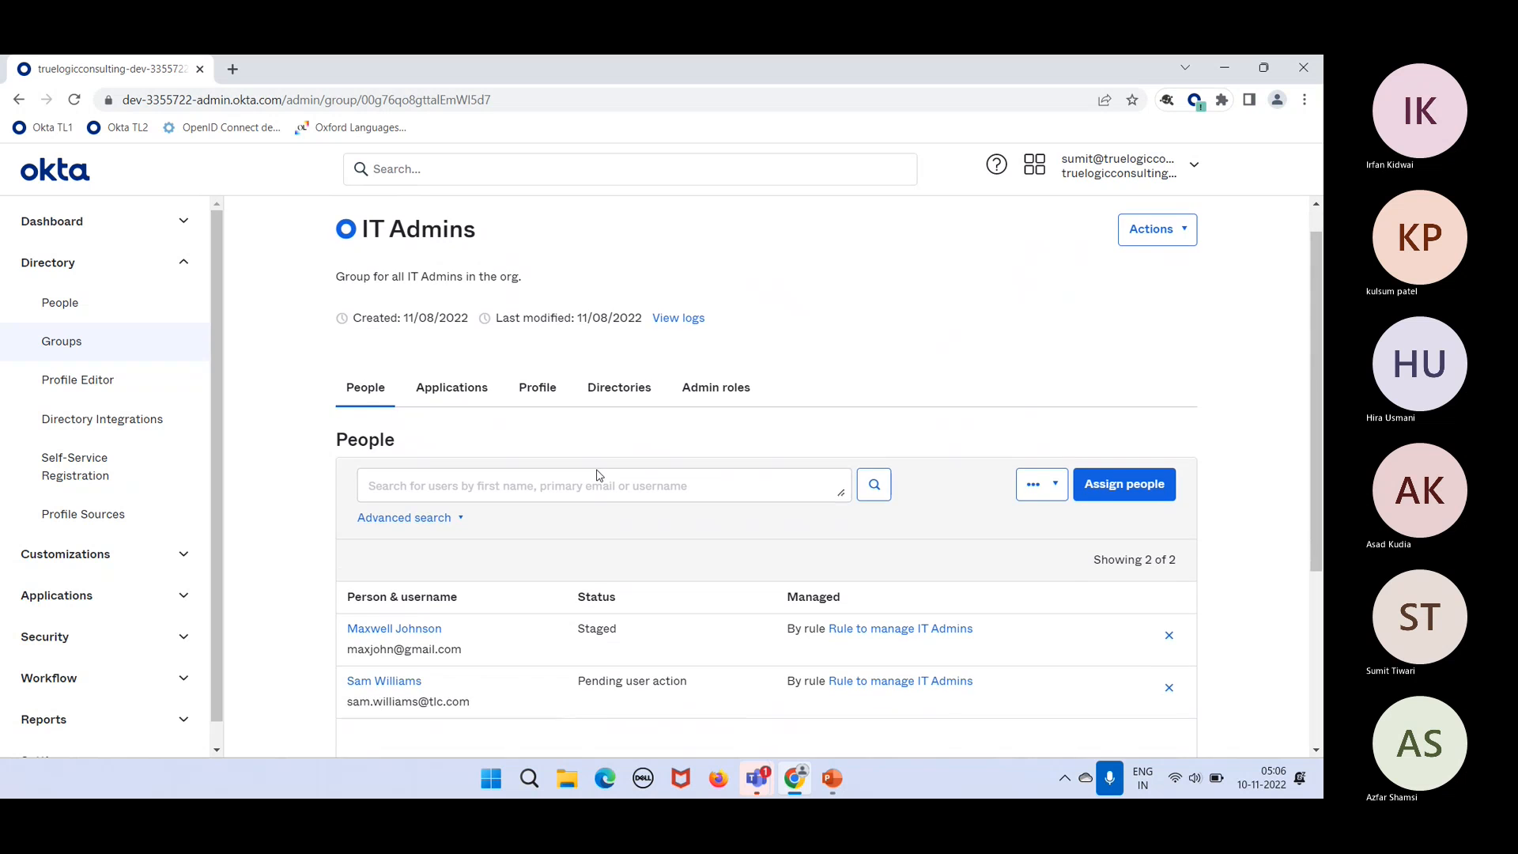
click(599, 471)
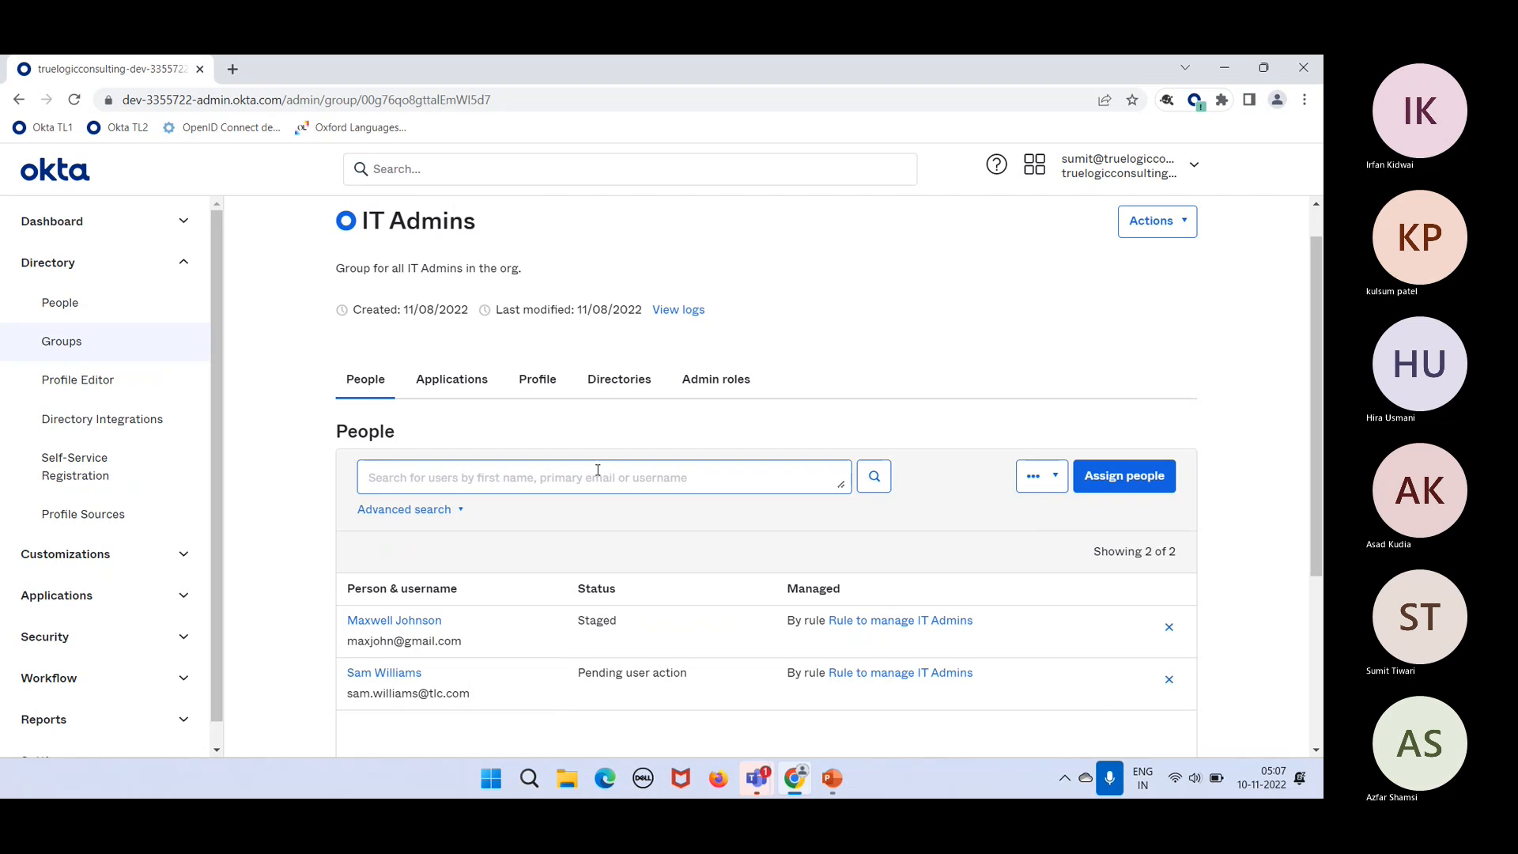
scroll(597, 469, up, 1)
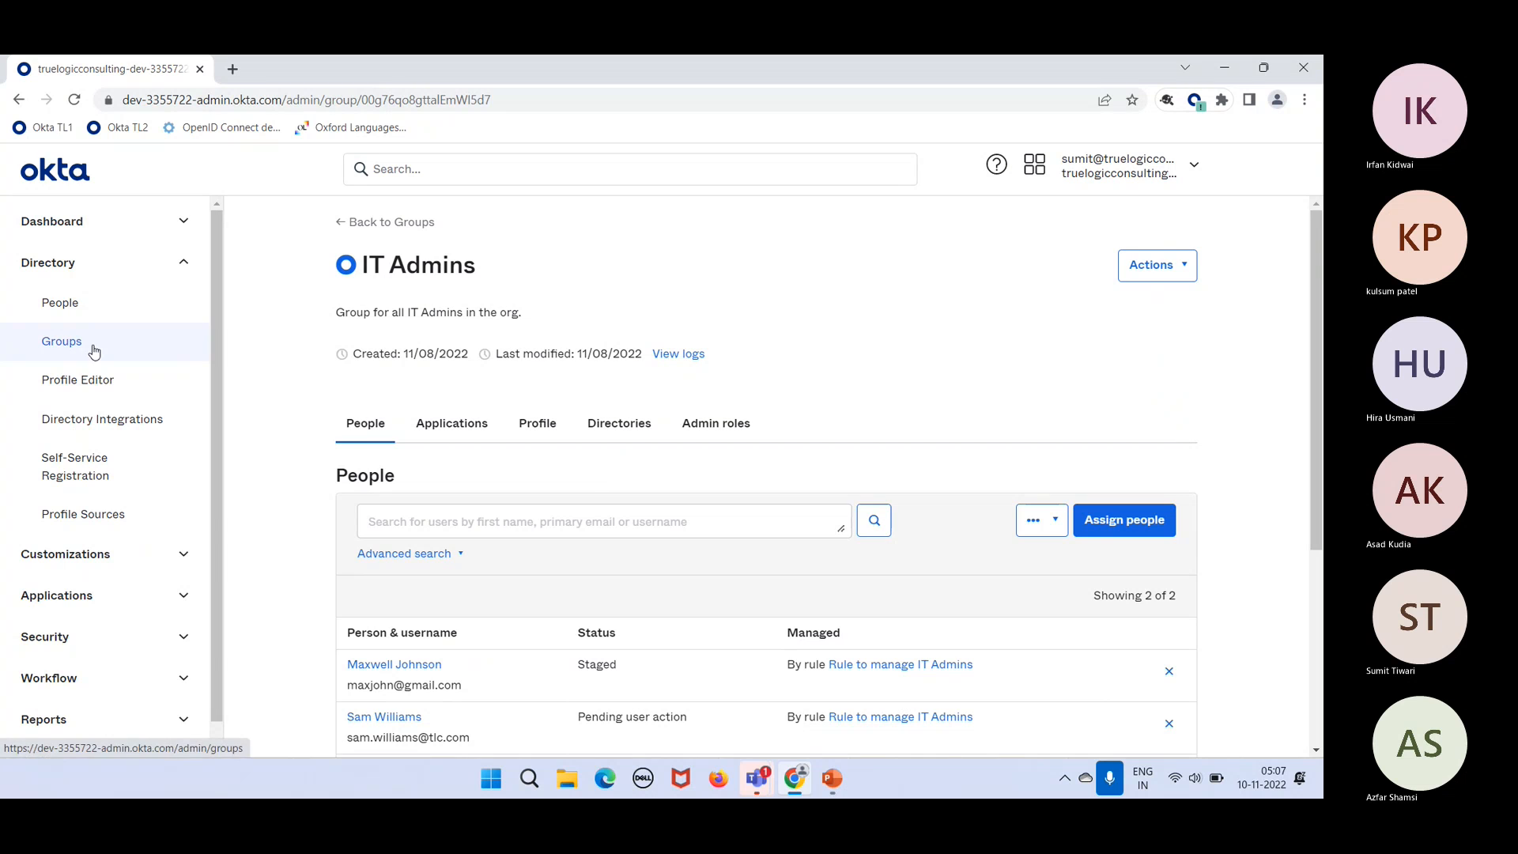
Step: From the Groups Rules list, view the Rule to manage IT Admins details and close them
click(93, 350)
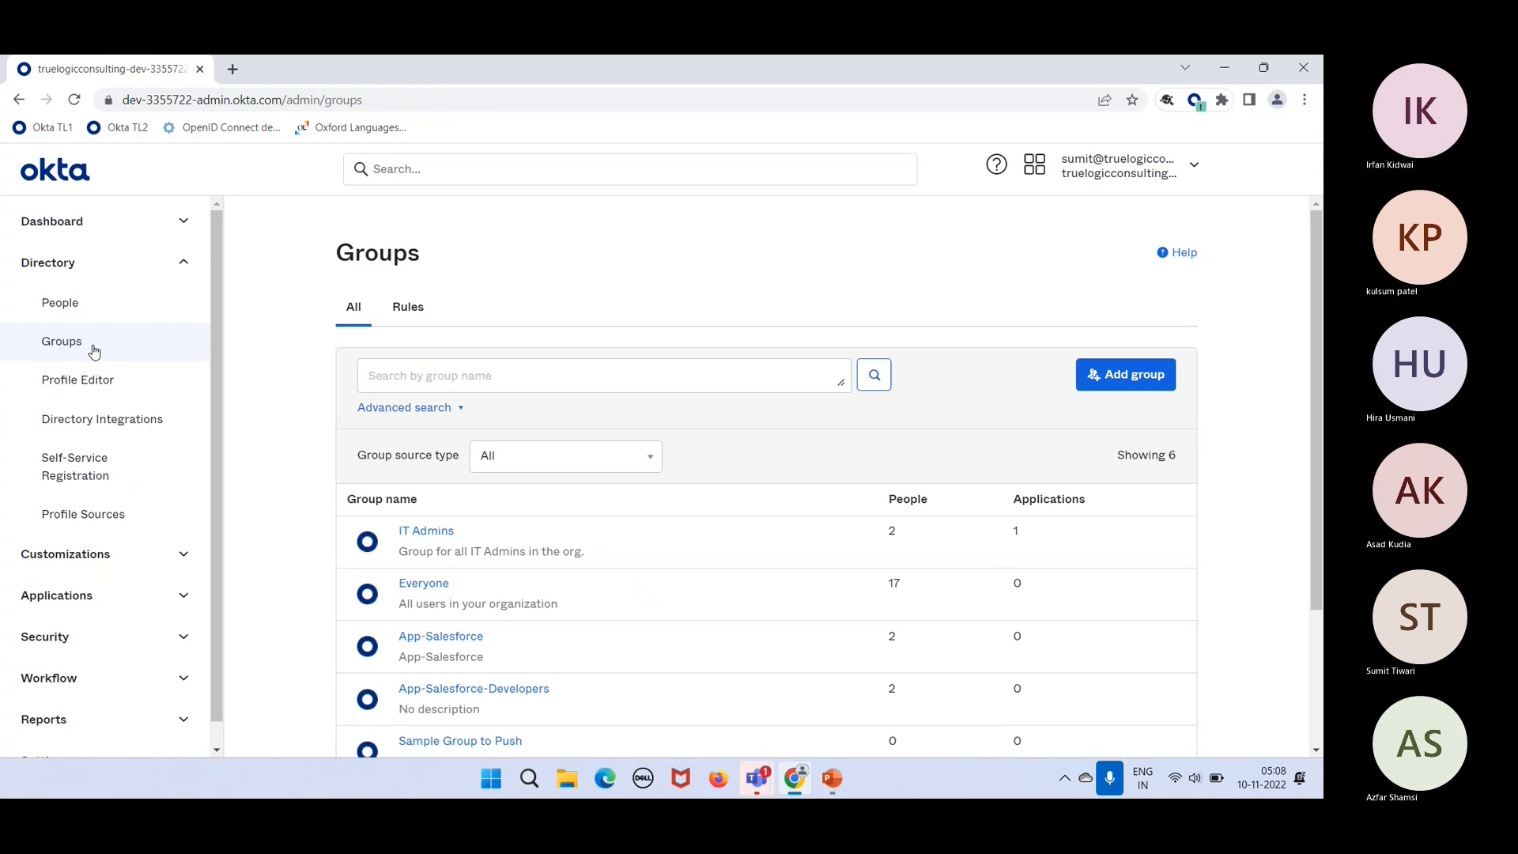
click(393, 302)
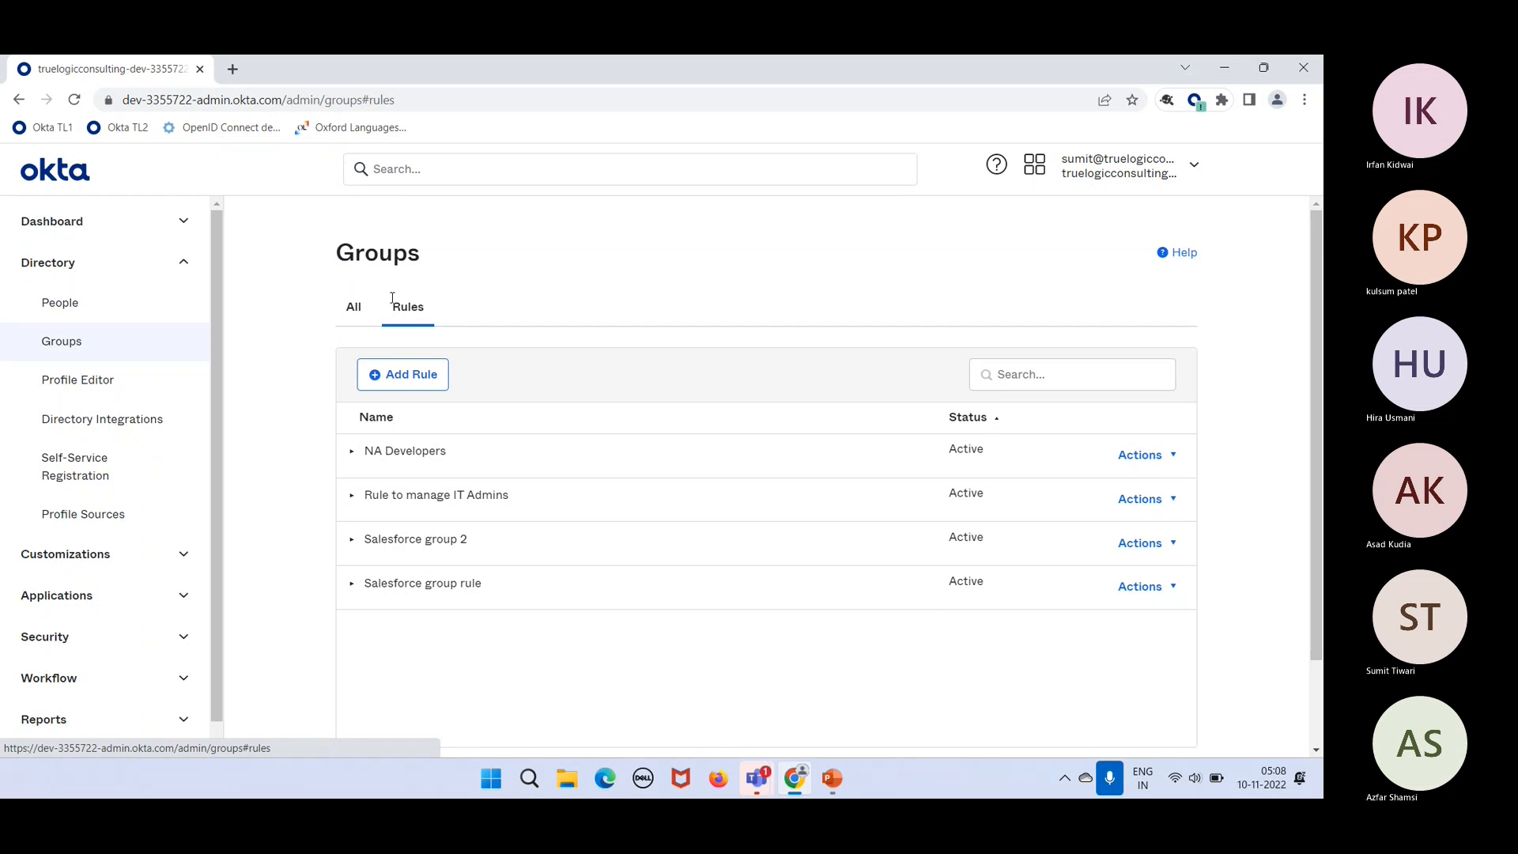
click(1174, 501)
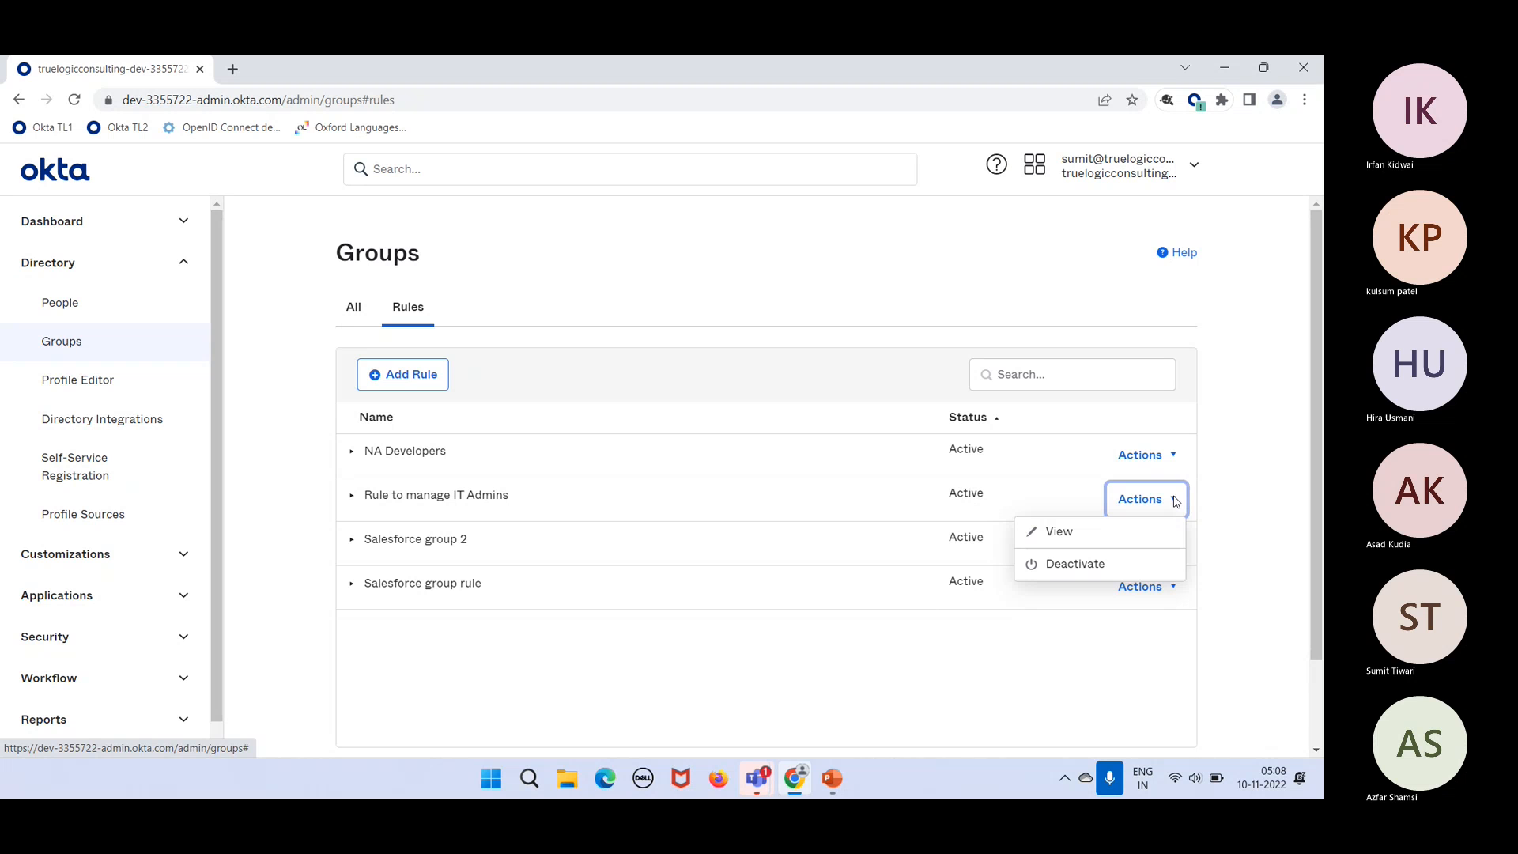
click(1104, 530)
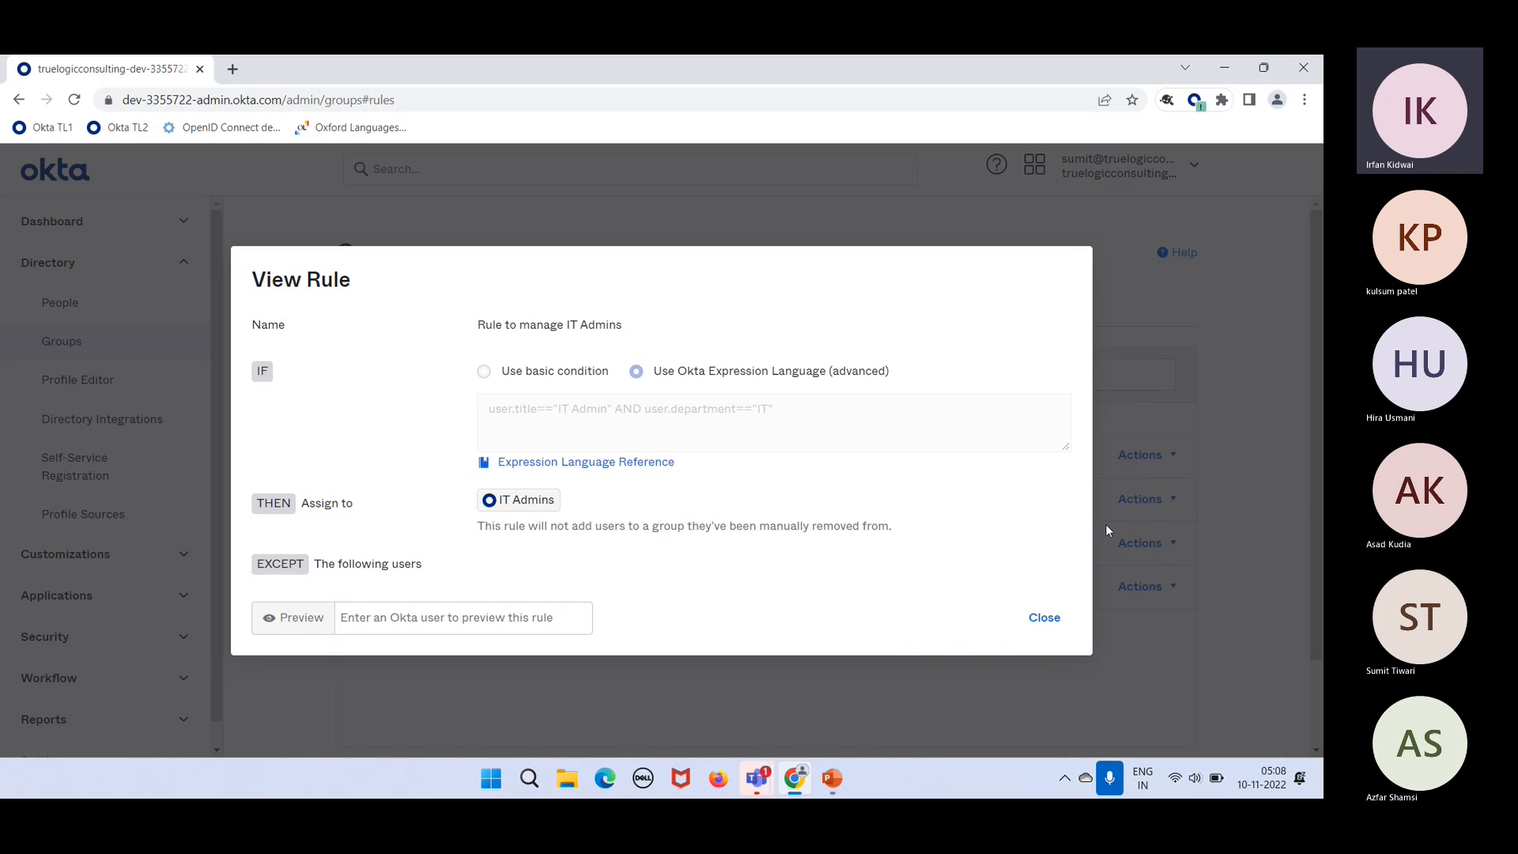
click(1036, 627)
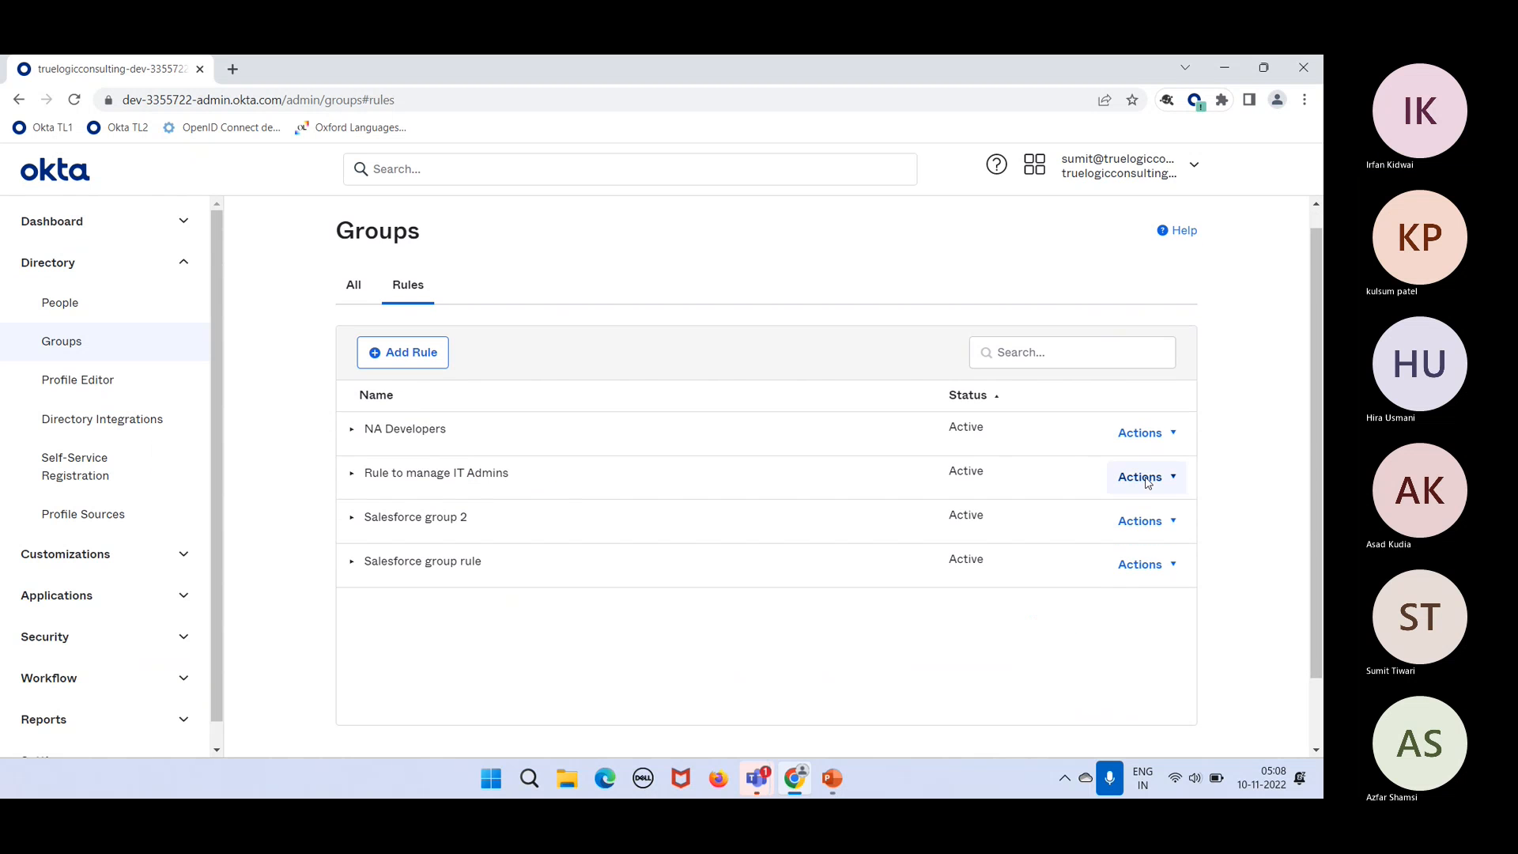
Step: Deactivate the IT Admins rule and open it in the rule editor
click(1147, 479)
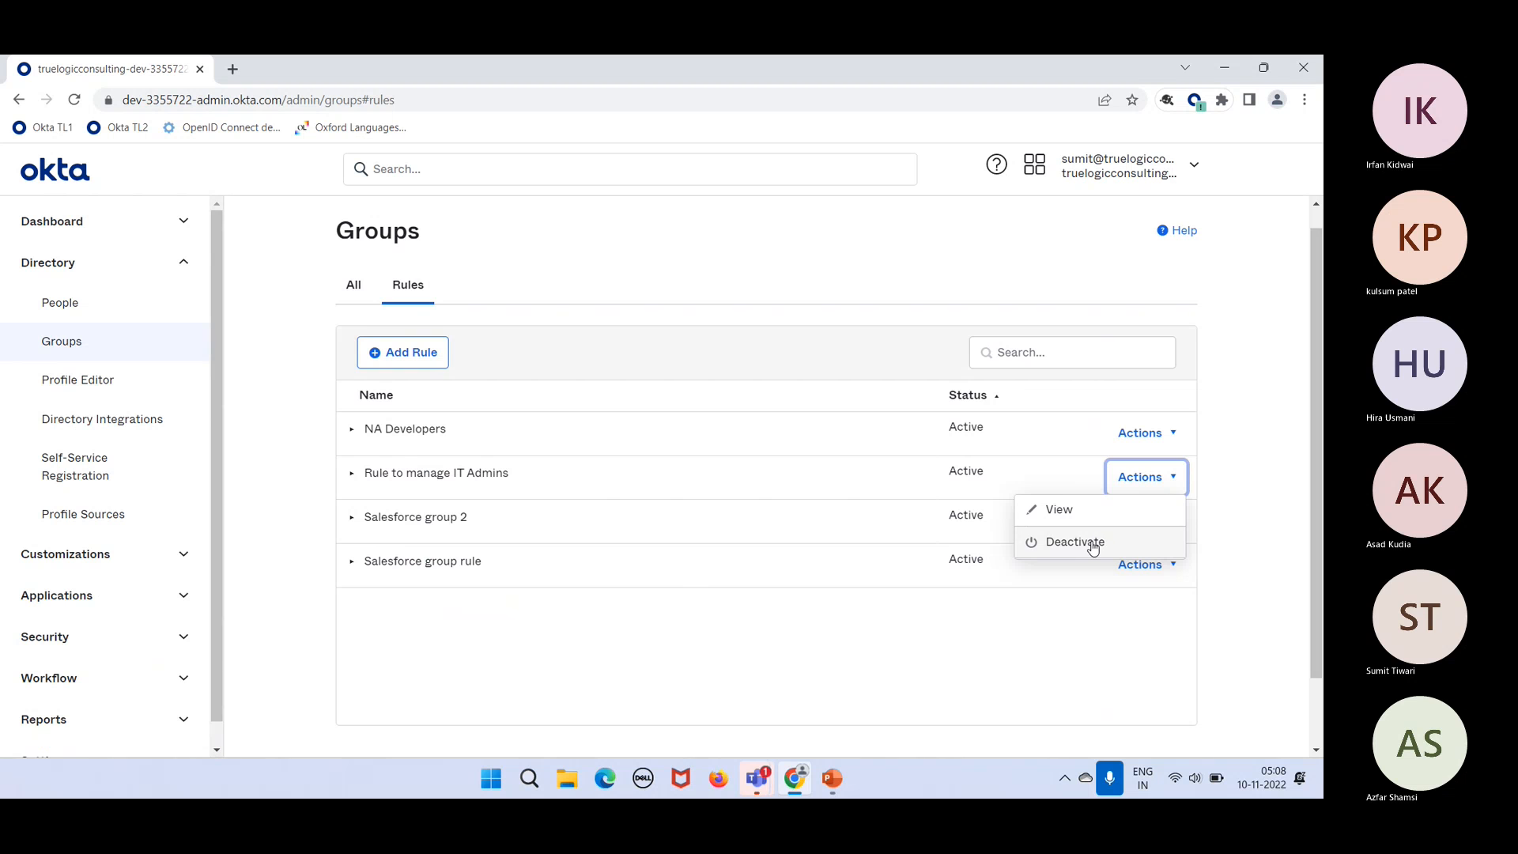
click(1093, 546)
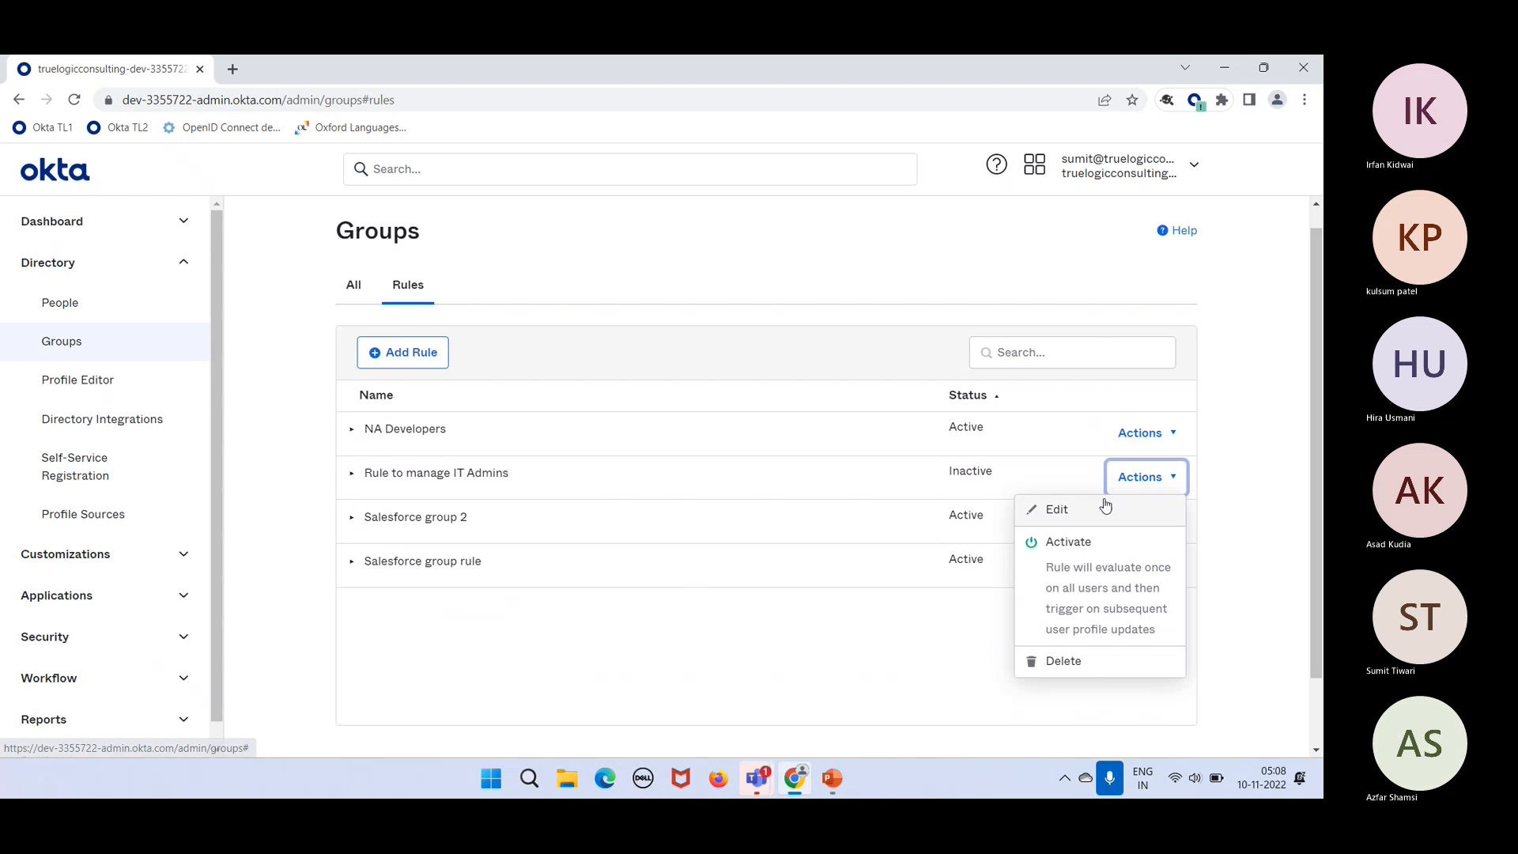
click(1104, 504)
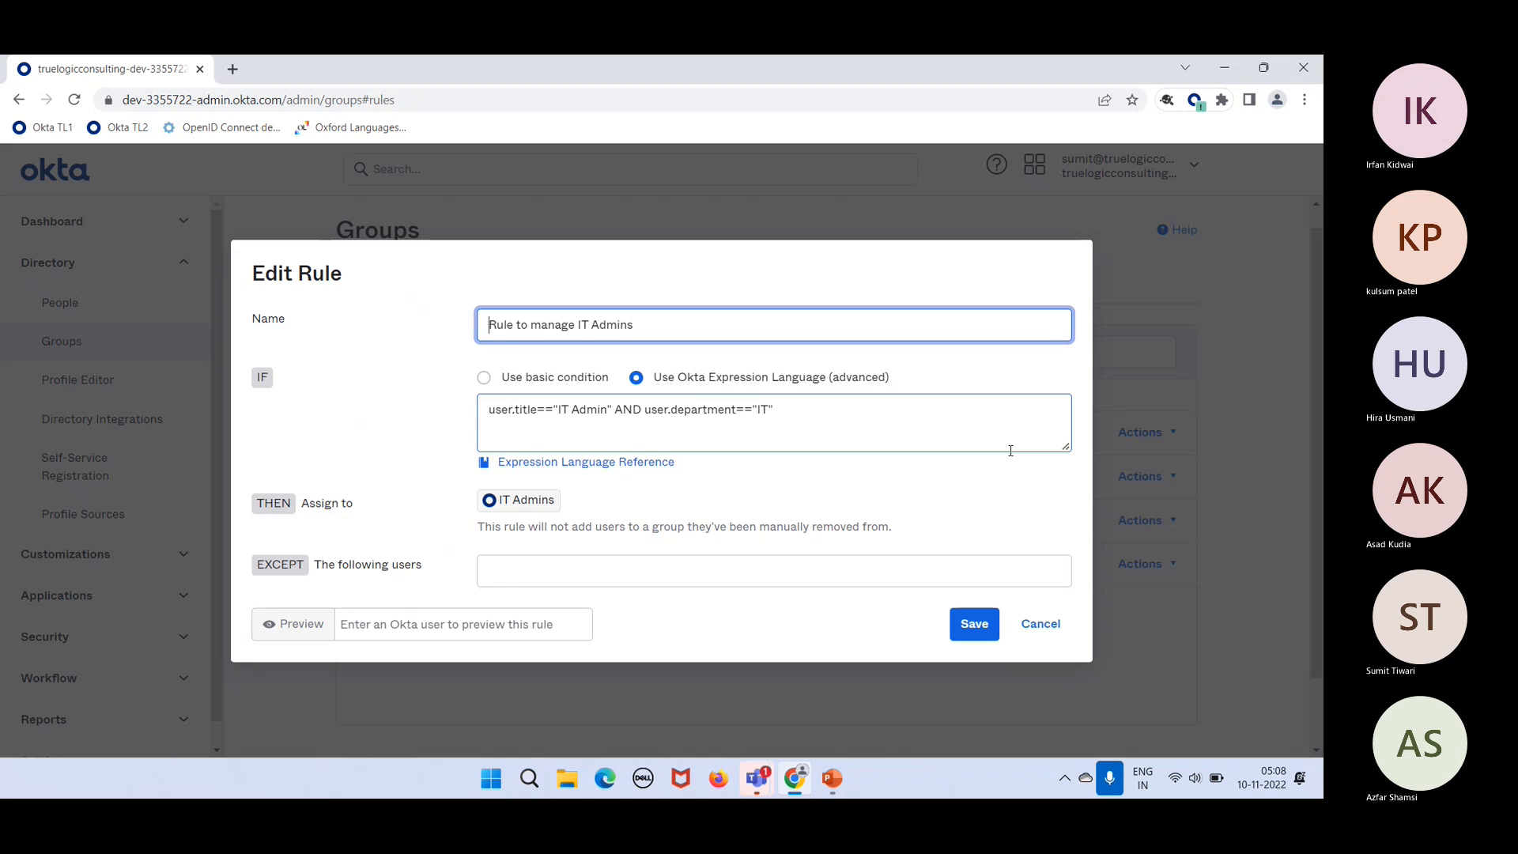
Step: Append AND user.country=="United States" to the rule's title-and-department expression
click(967, 415)
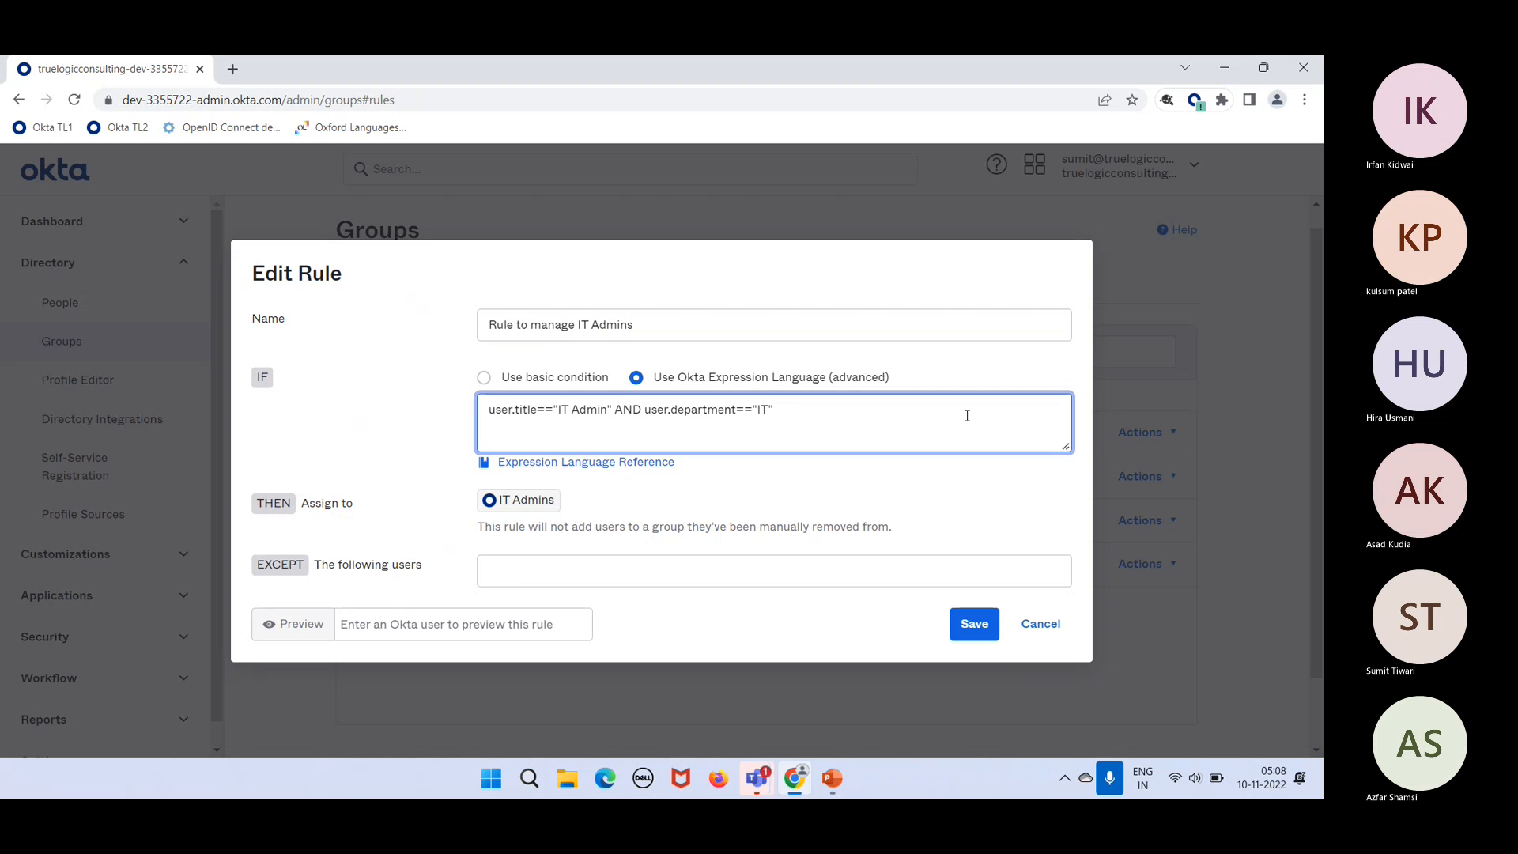
text(user)
text(.country)
text(-)
text(==)
text(")
text(Unit)
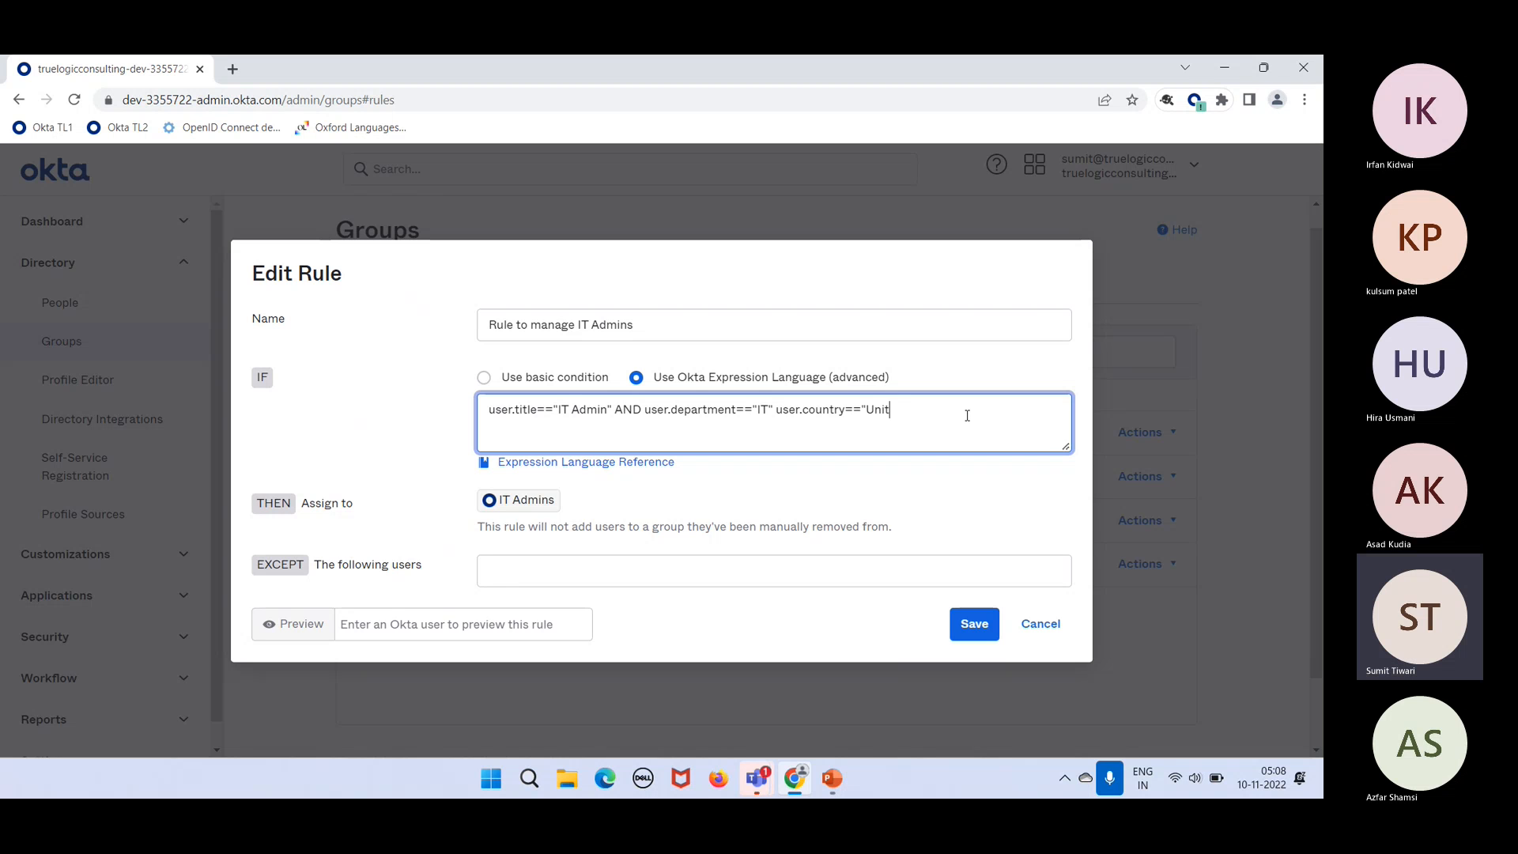
text(ed States)
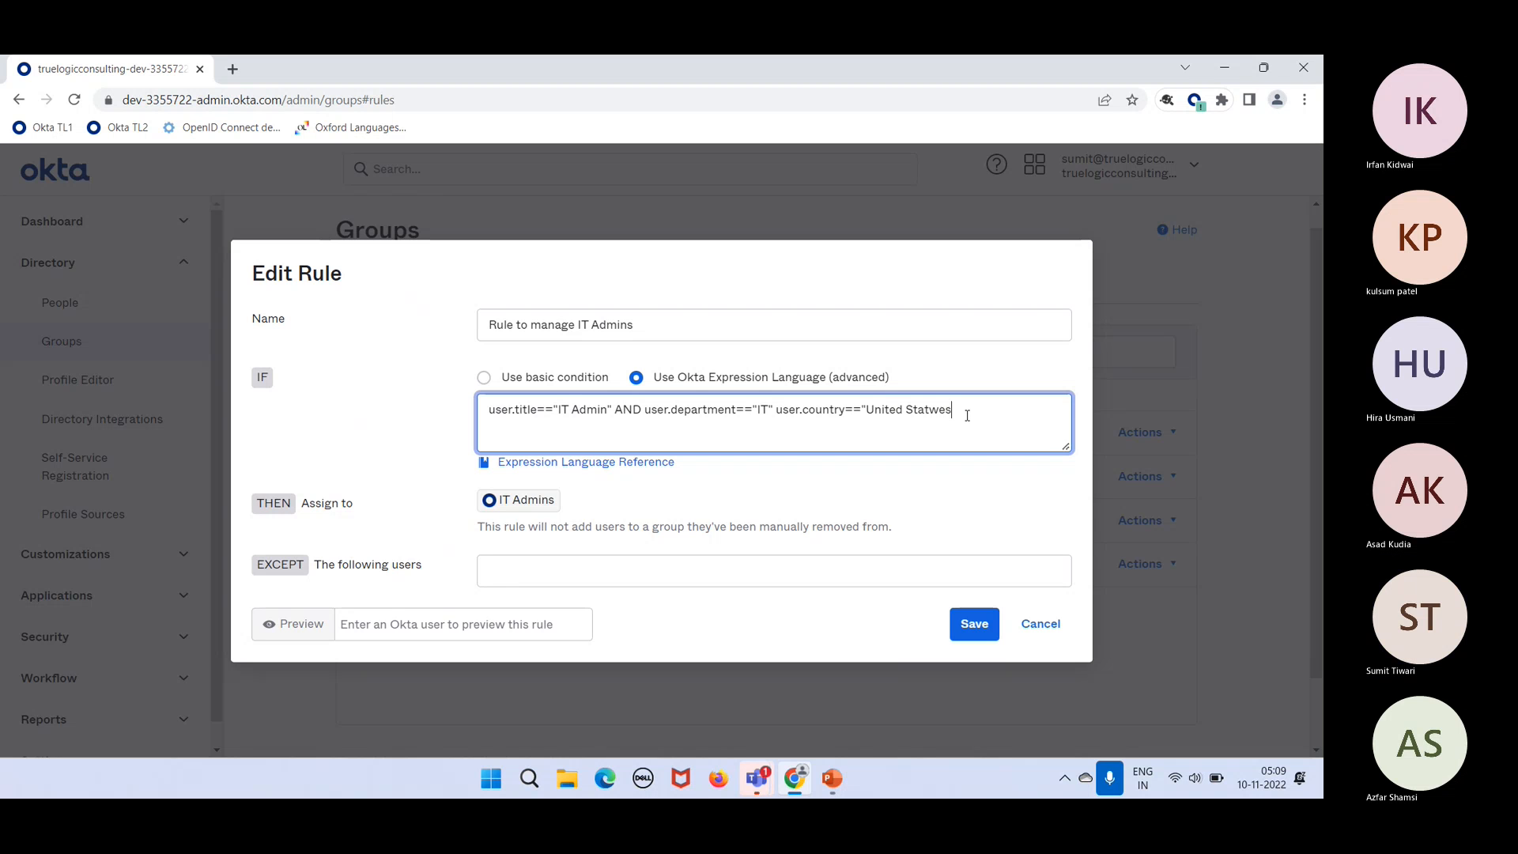
key(BackSpace)
key(BackSpace)
text(w)
key(BackSpace)
key(BackSpace)
text(tes")
click(778, 411)
text(AND)
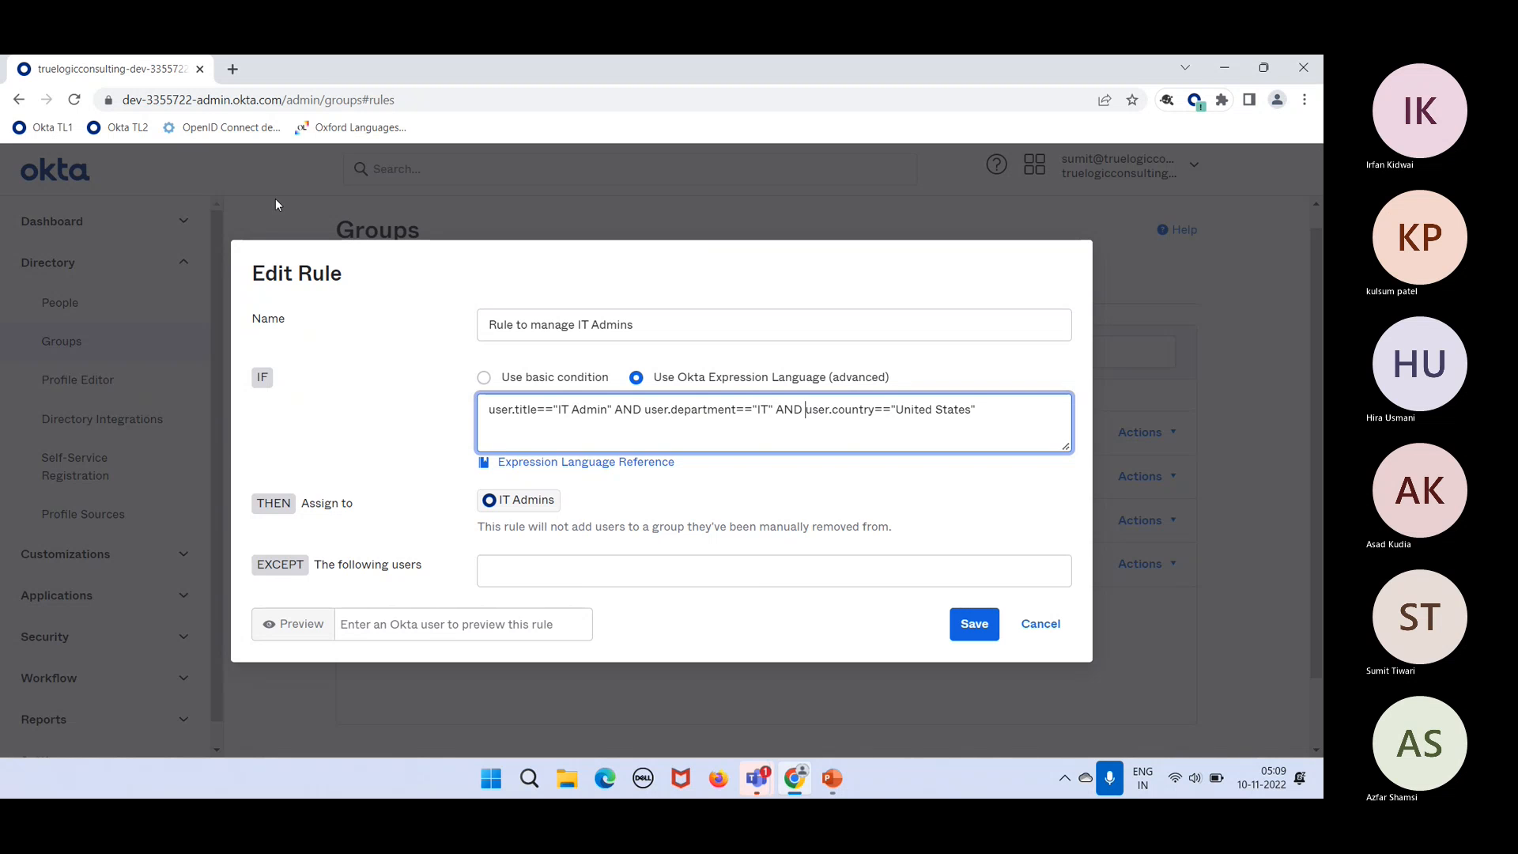
Step: Duplicate the Okta admin browser tab and return to the original rule-editor tab
right_click(113, 69)
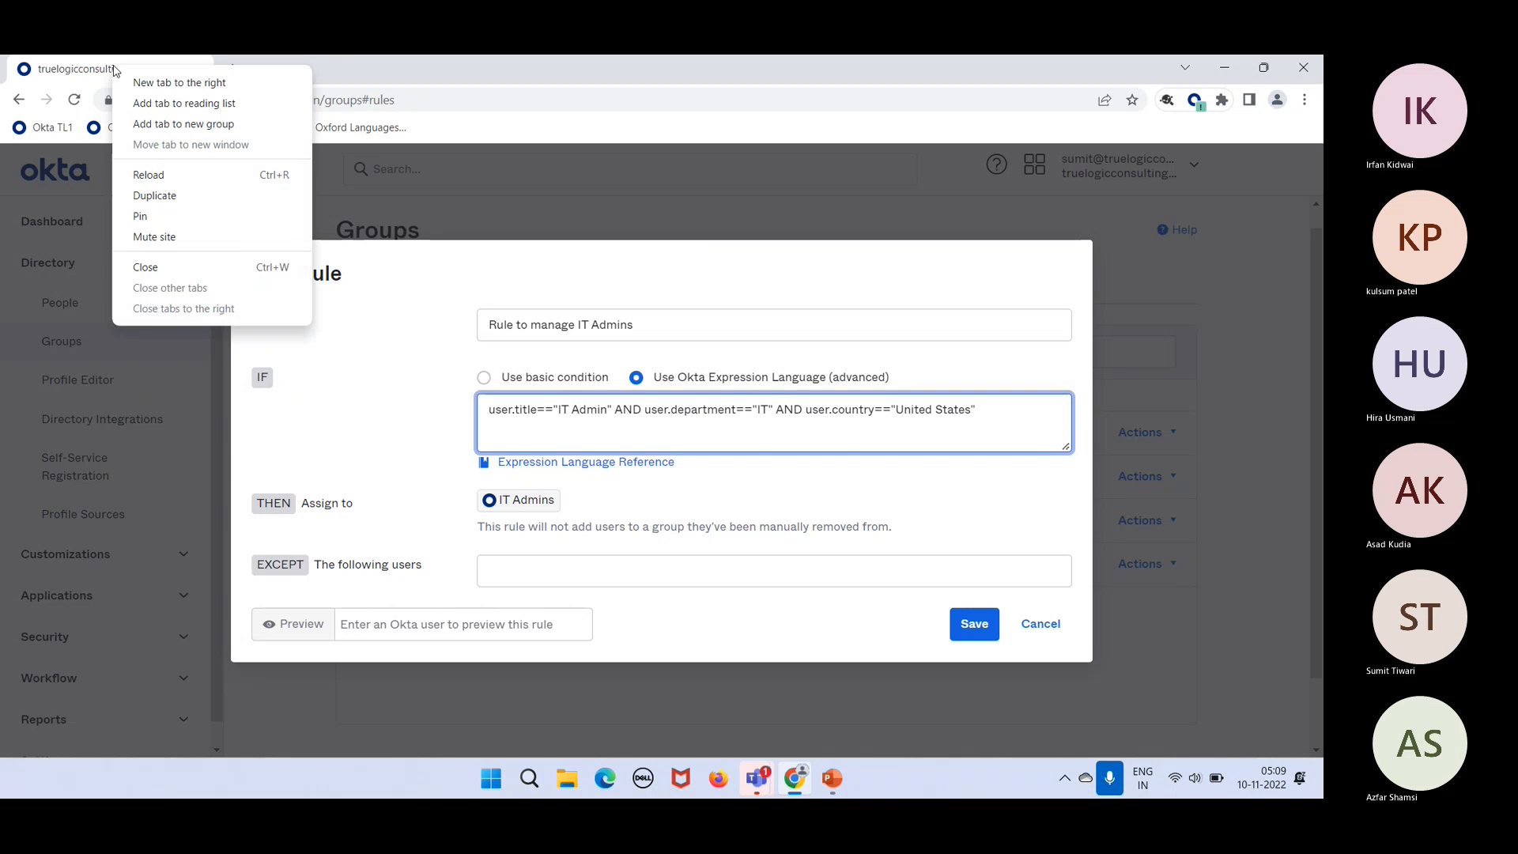
click(167, 204)
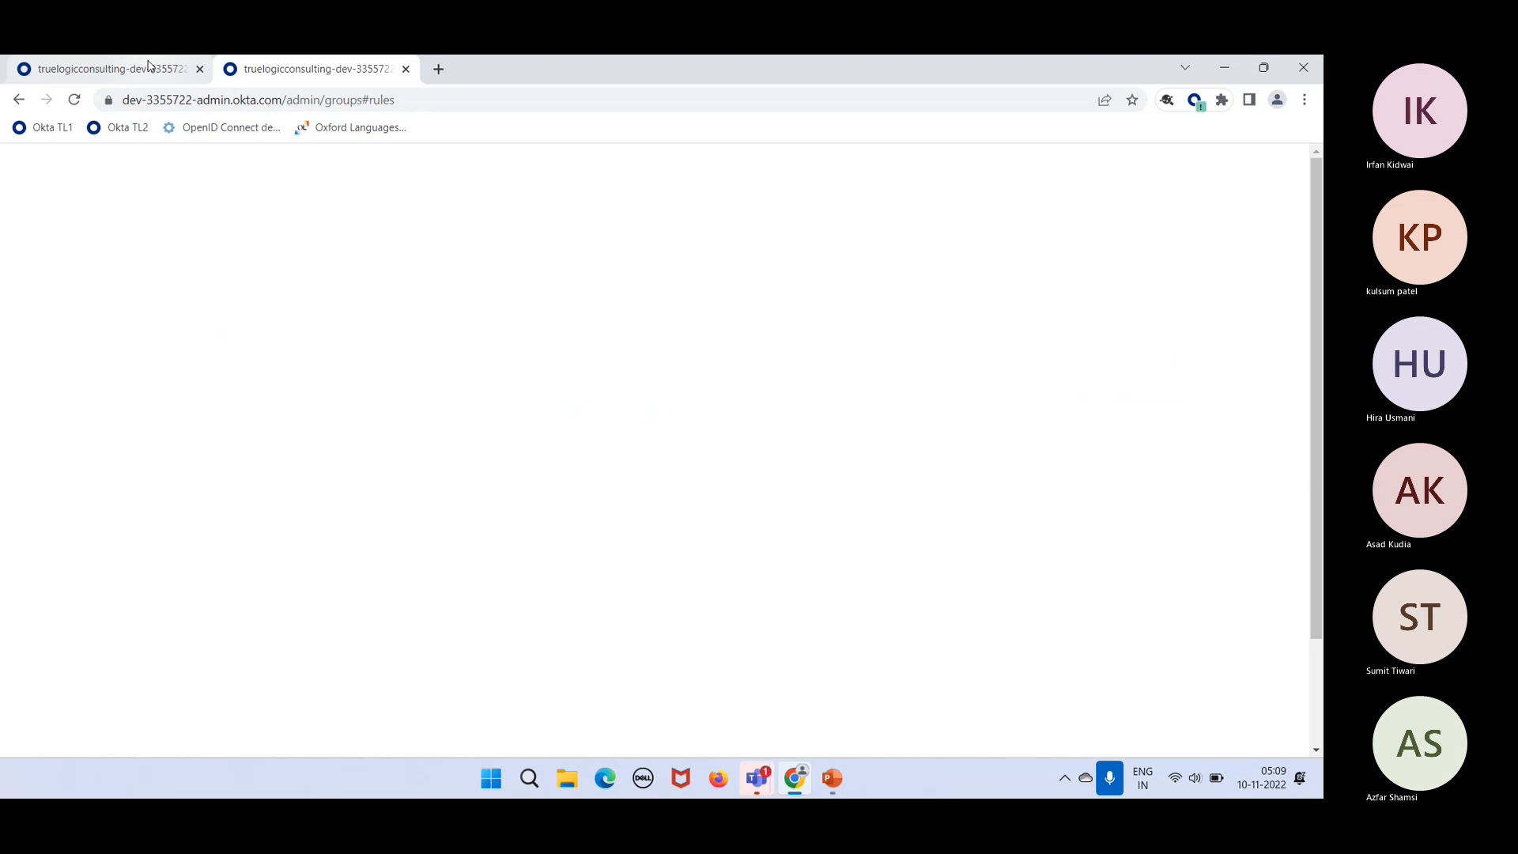
click(103, 69)
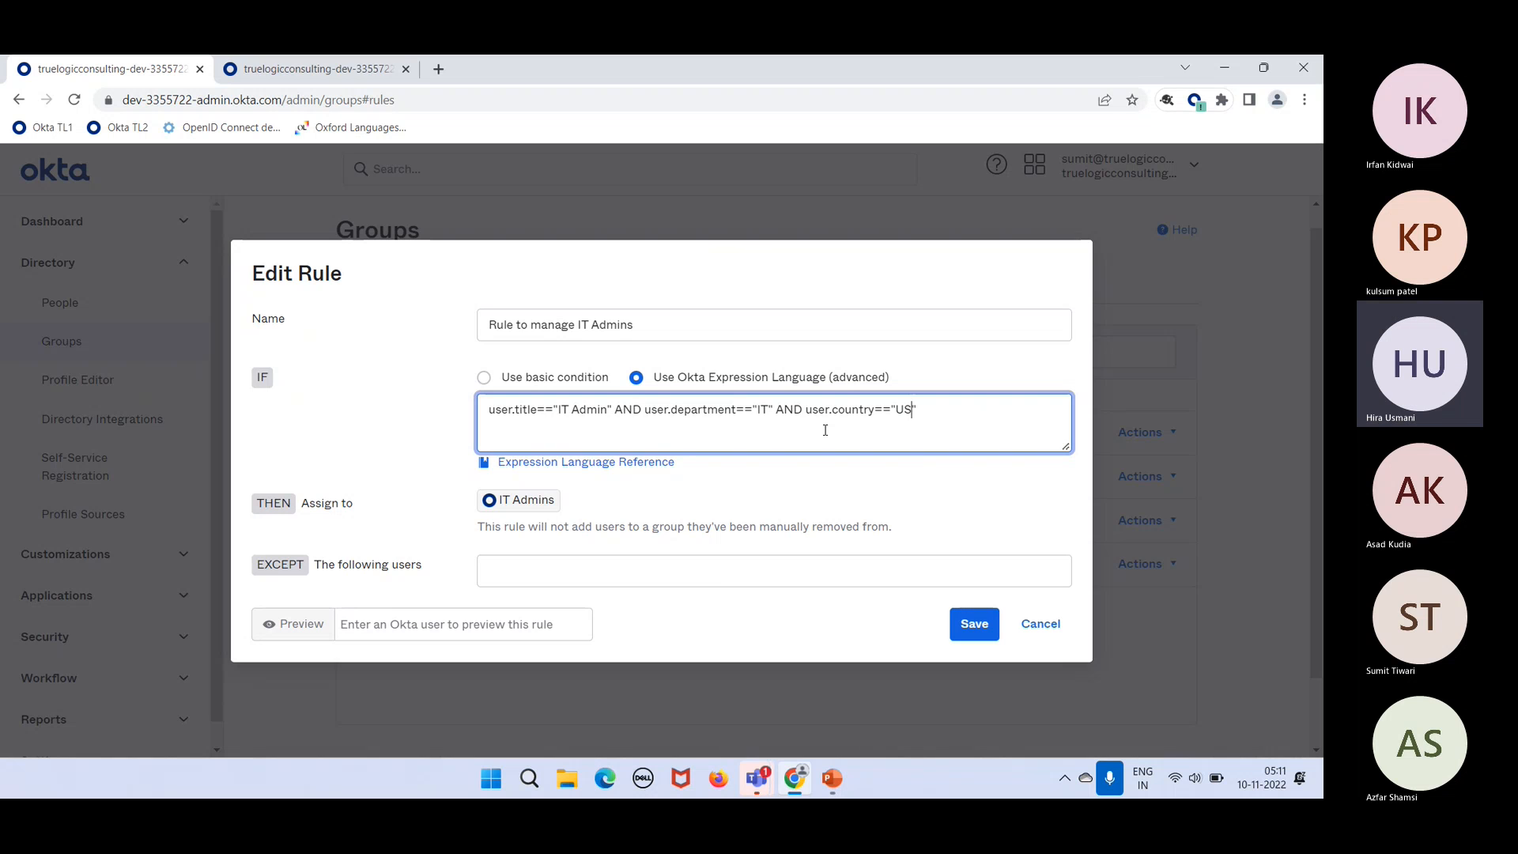
Step: In the second tab, open the pending IT Admin user's Profile attributes from People
click(332, 69)
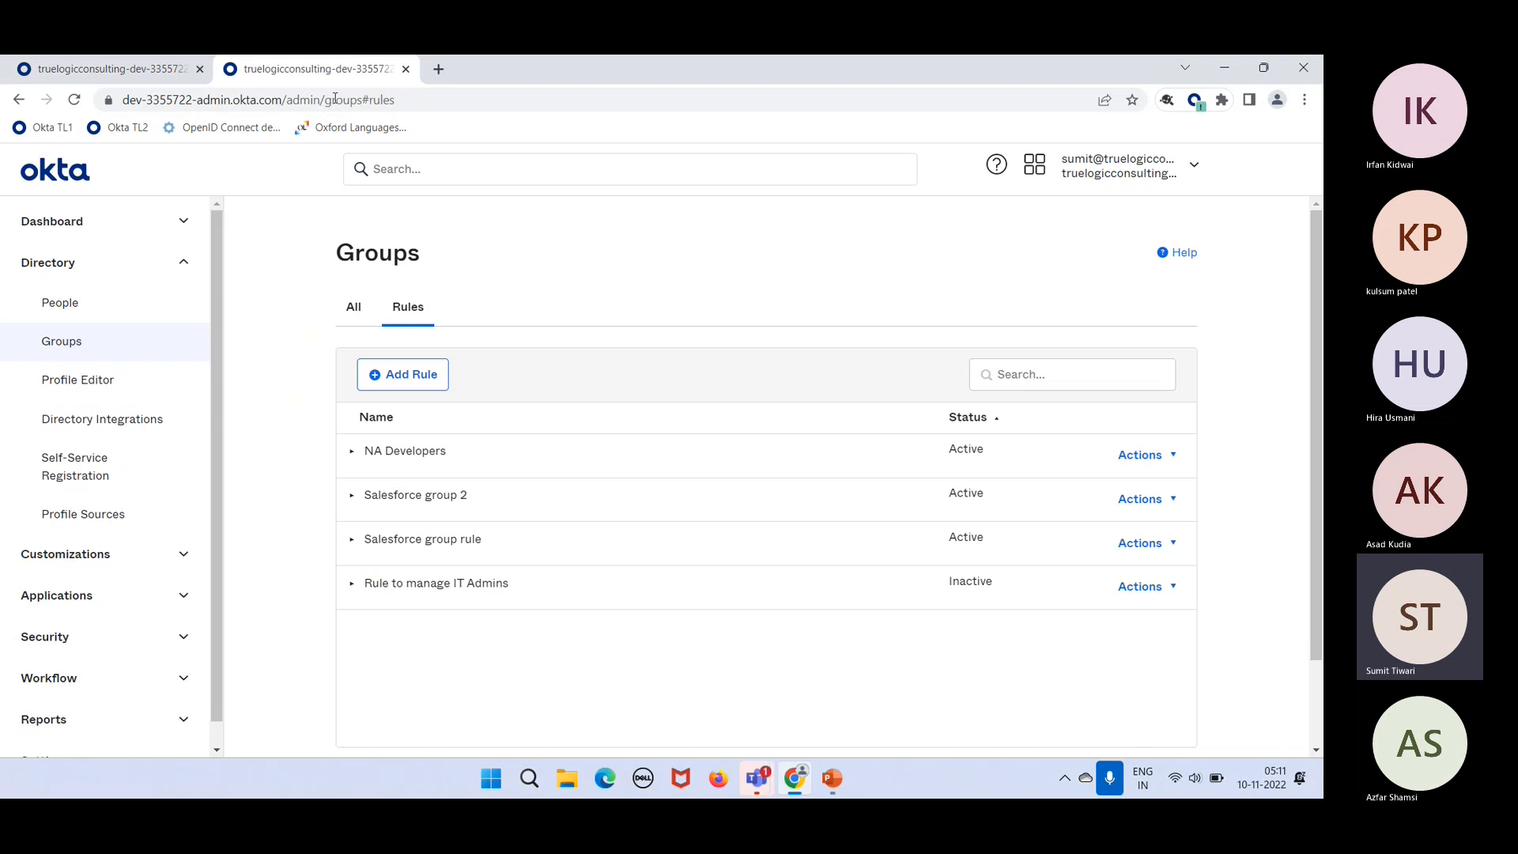
click(132, 303)
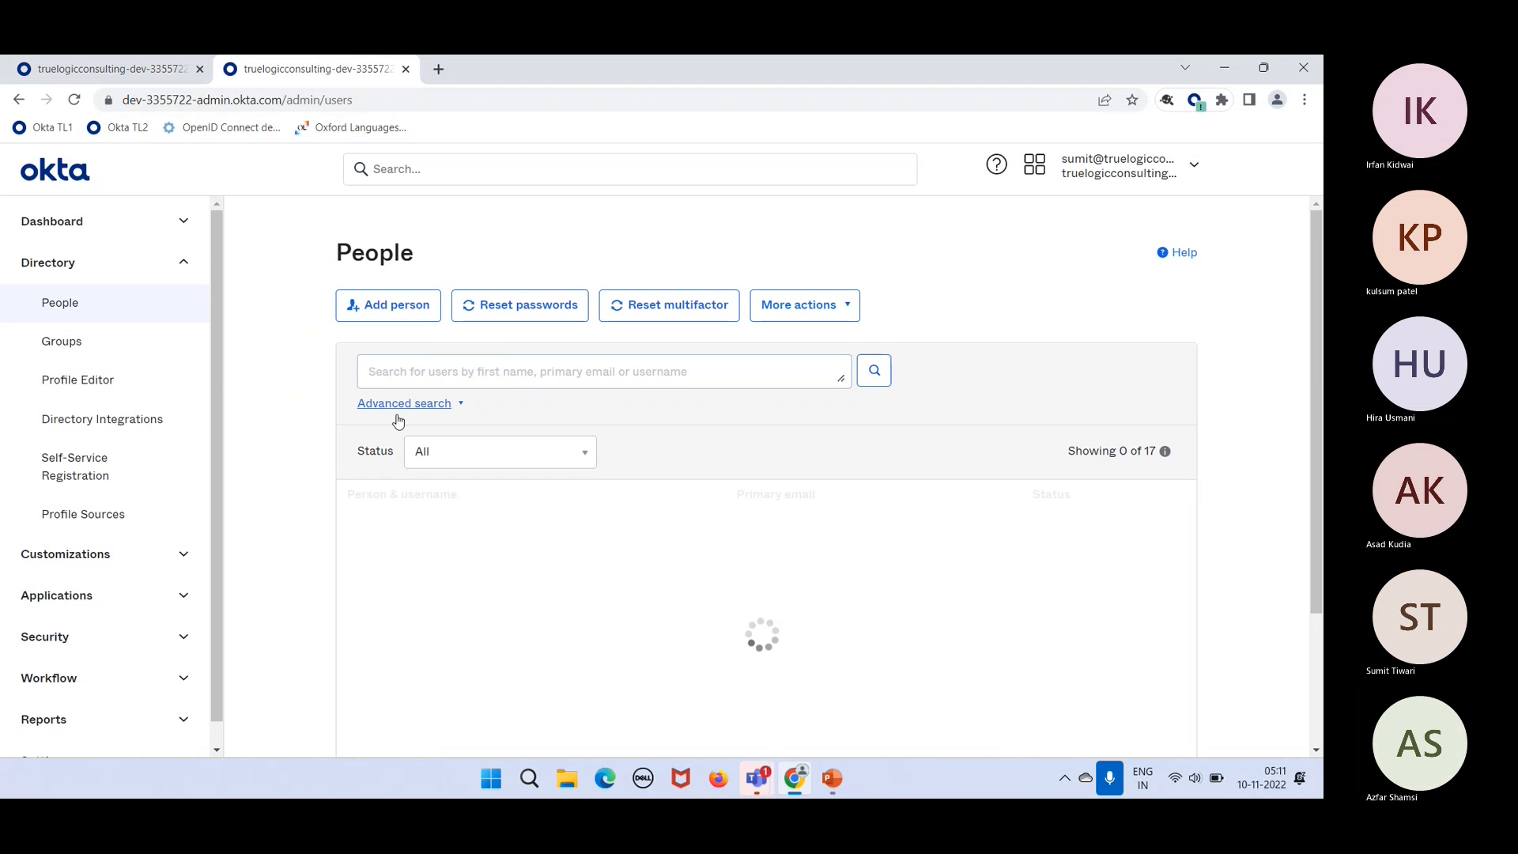
click(382, 580)
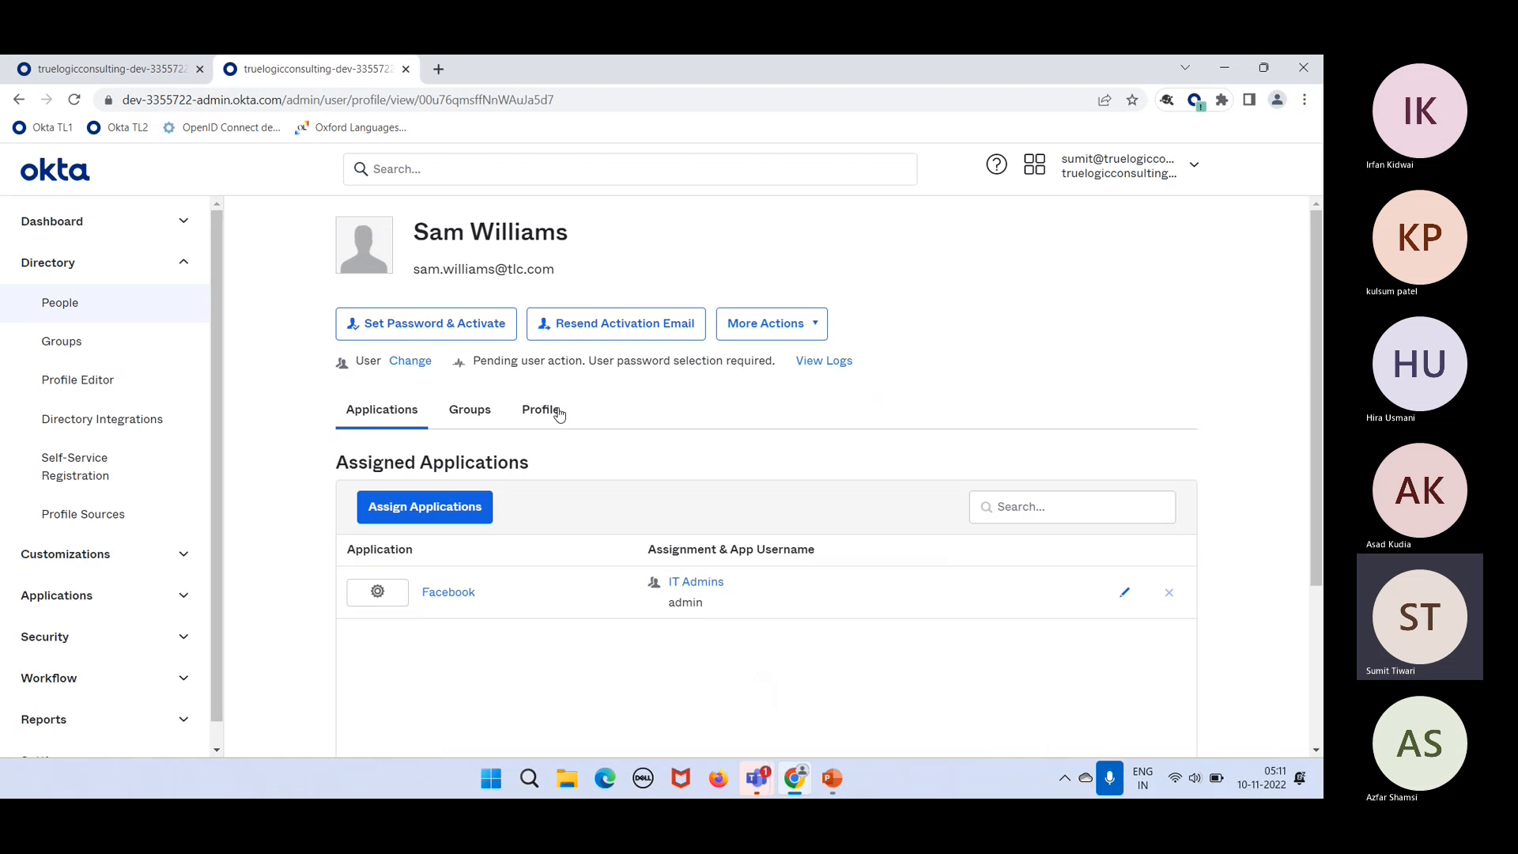
click(541, 410)
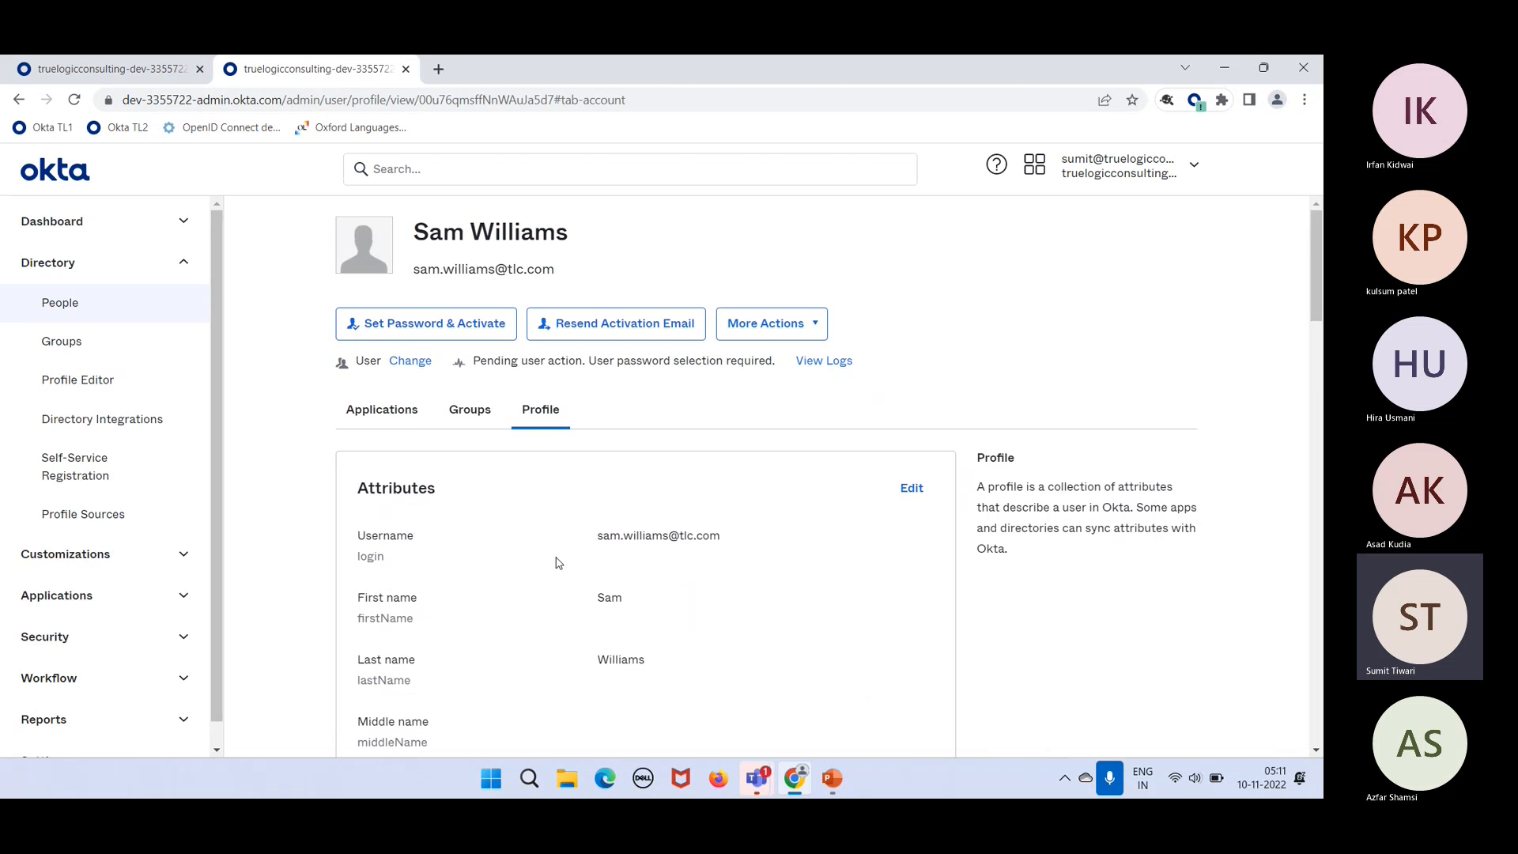
Step: Find the Country code attribute and select its variable name countryCode
scroll(557, 563, down, 5)
key(super+Tab)
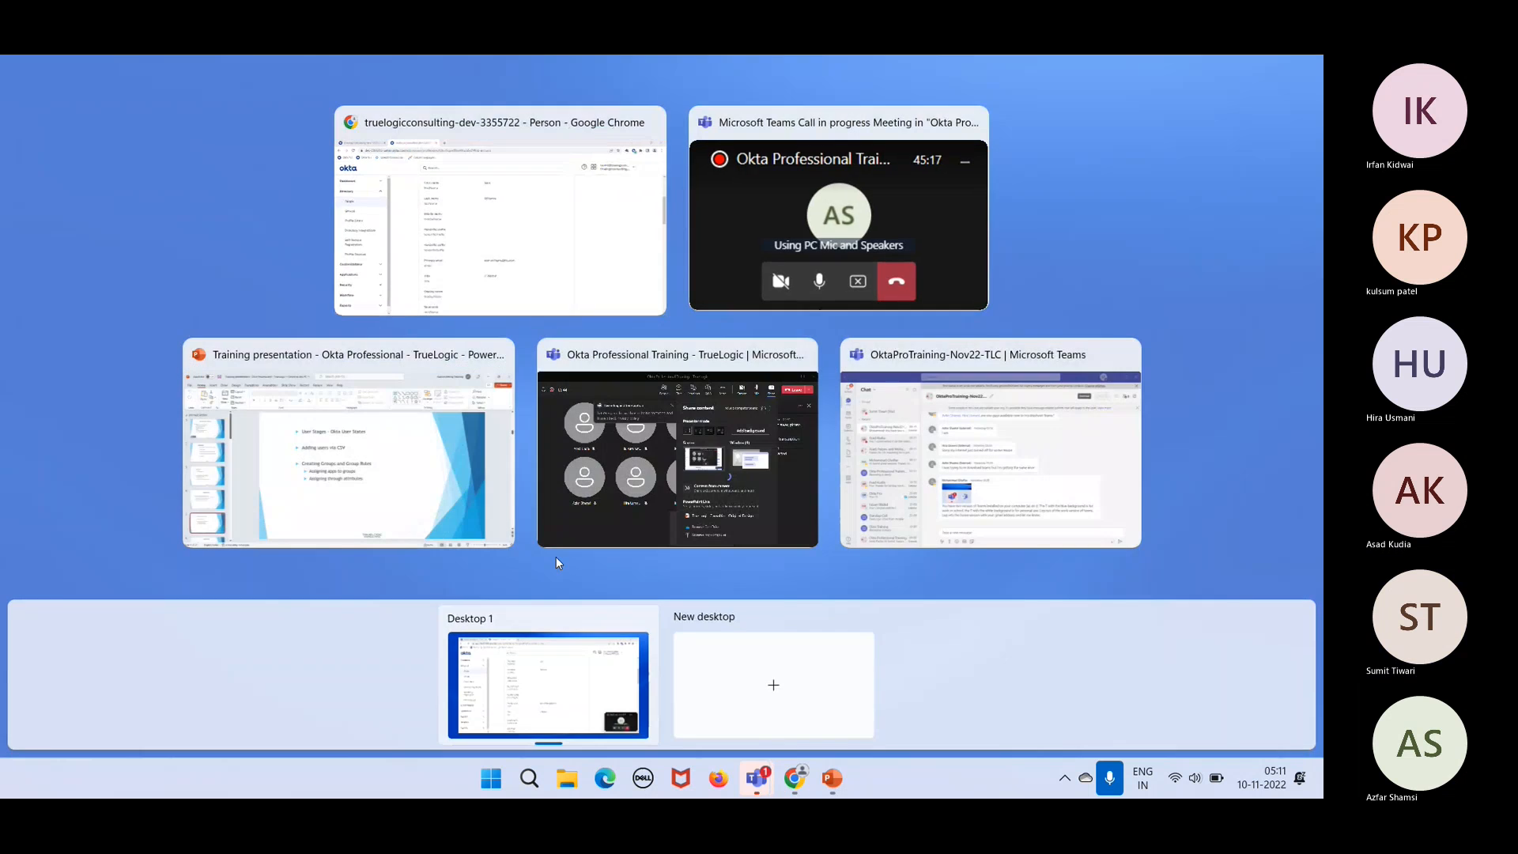
click(503, 195)
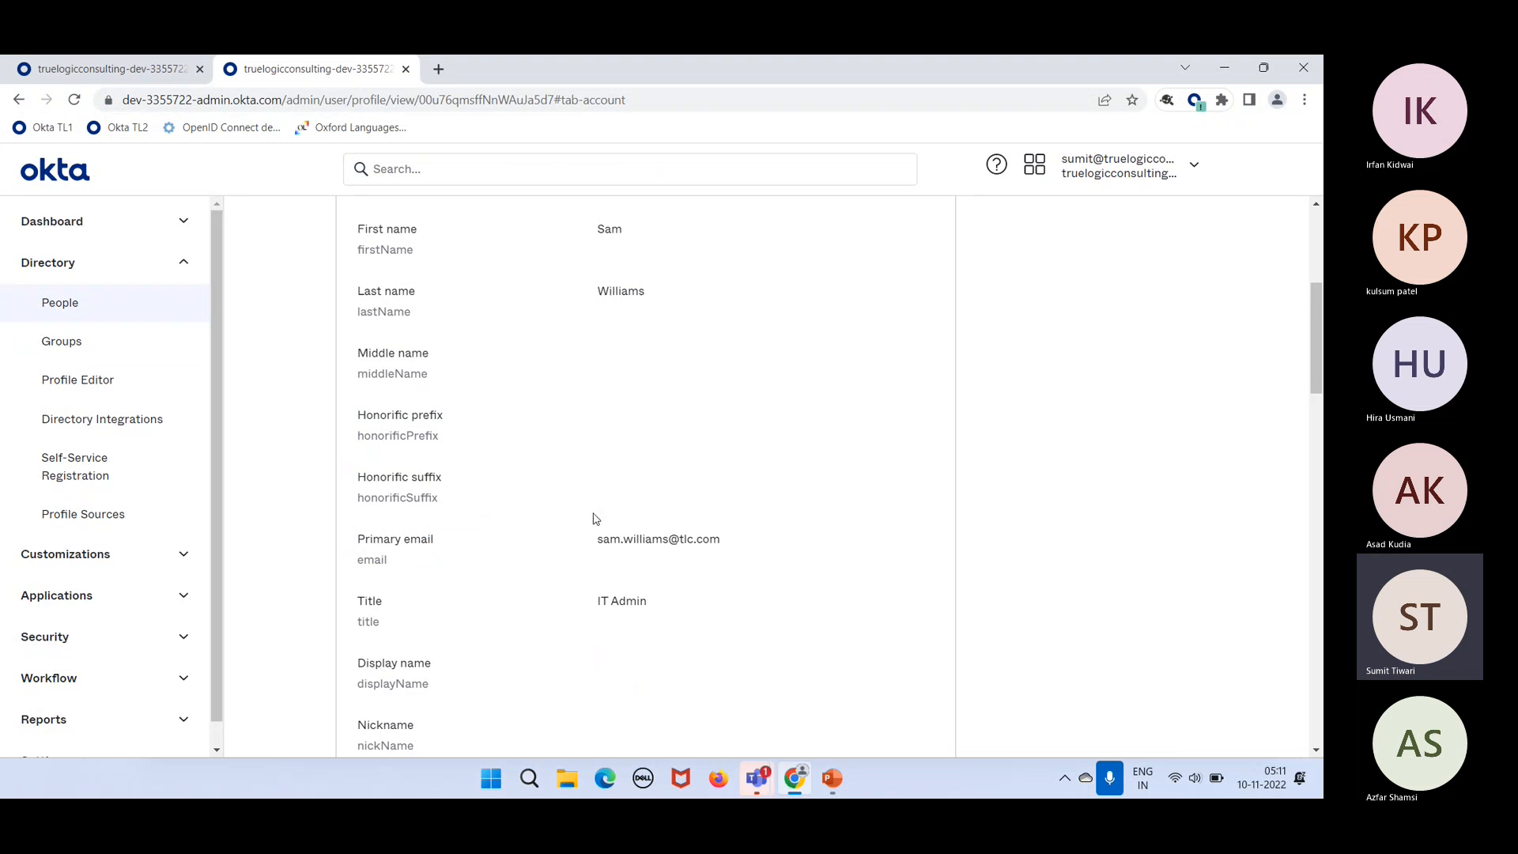
scroll(562, 629, down, 6)
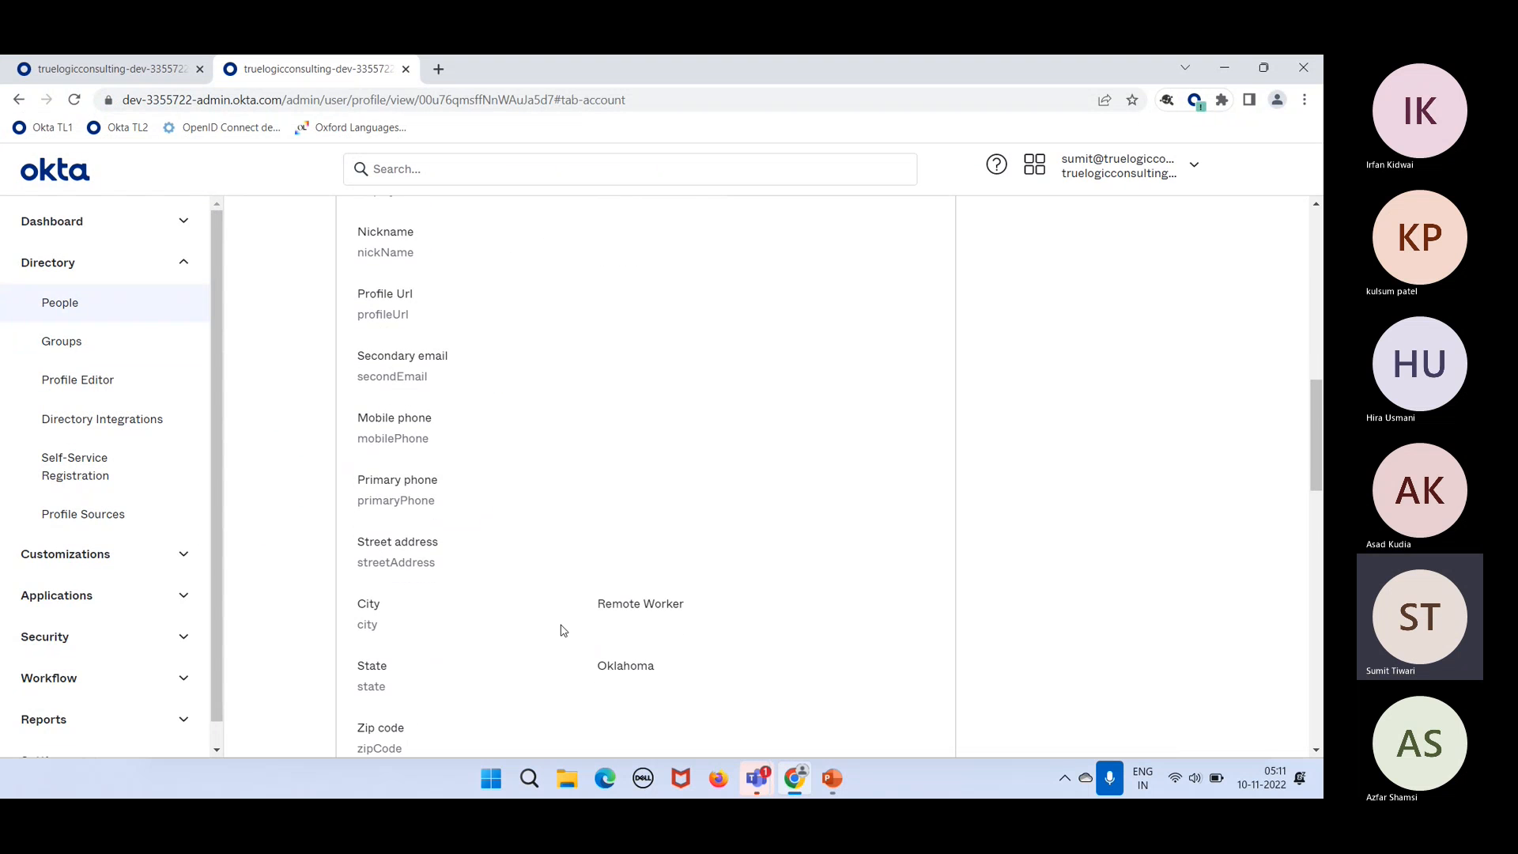
scroll(563, 630, down, 5)
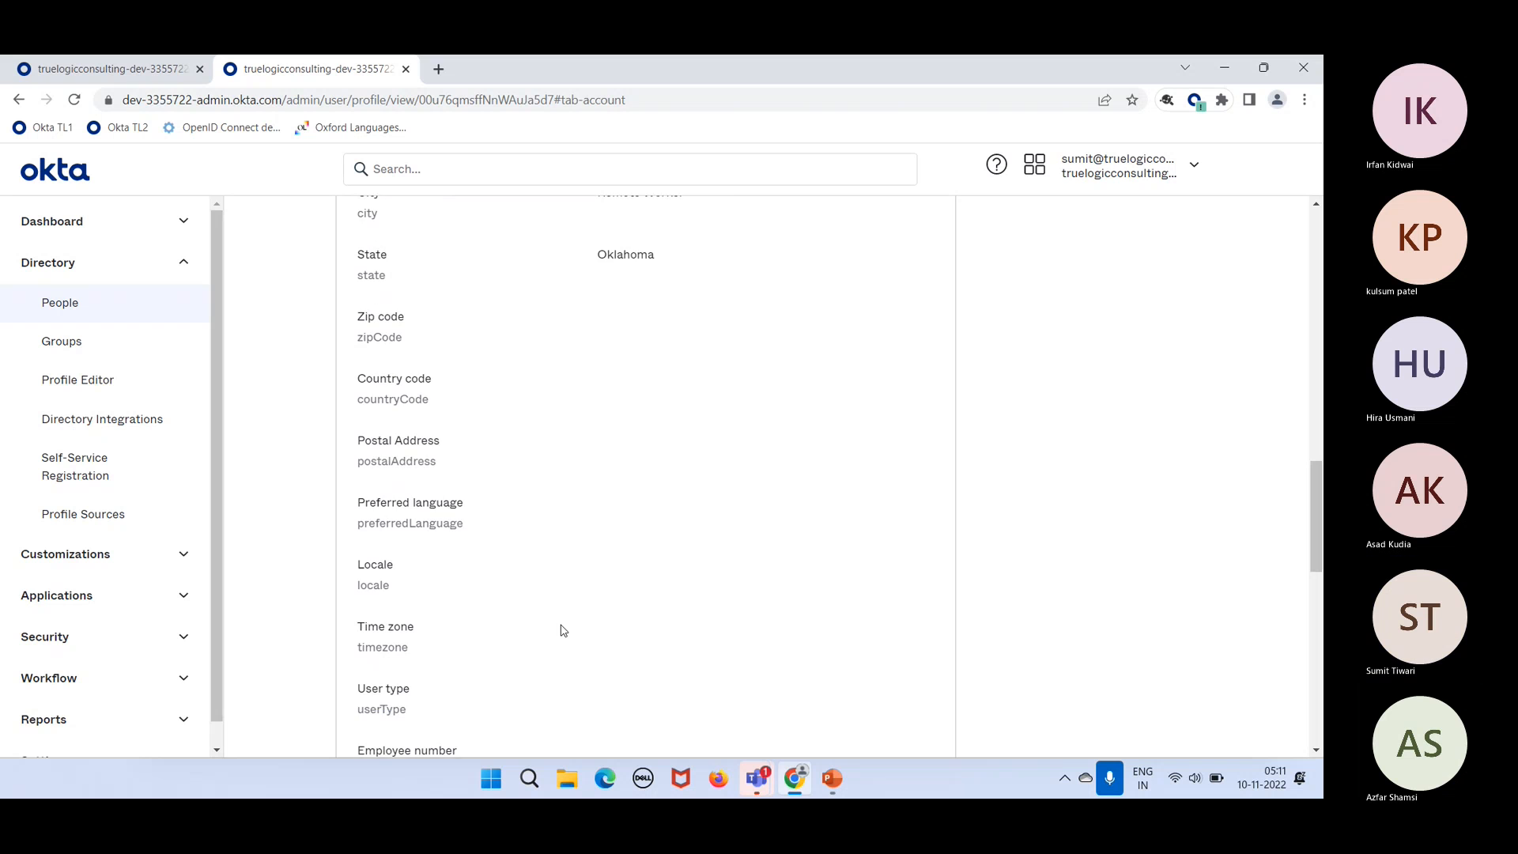
scroll(563, 630, down, 6)
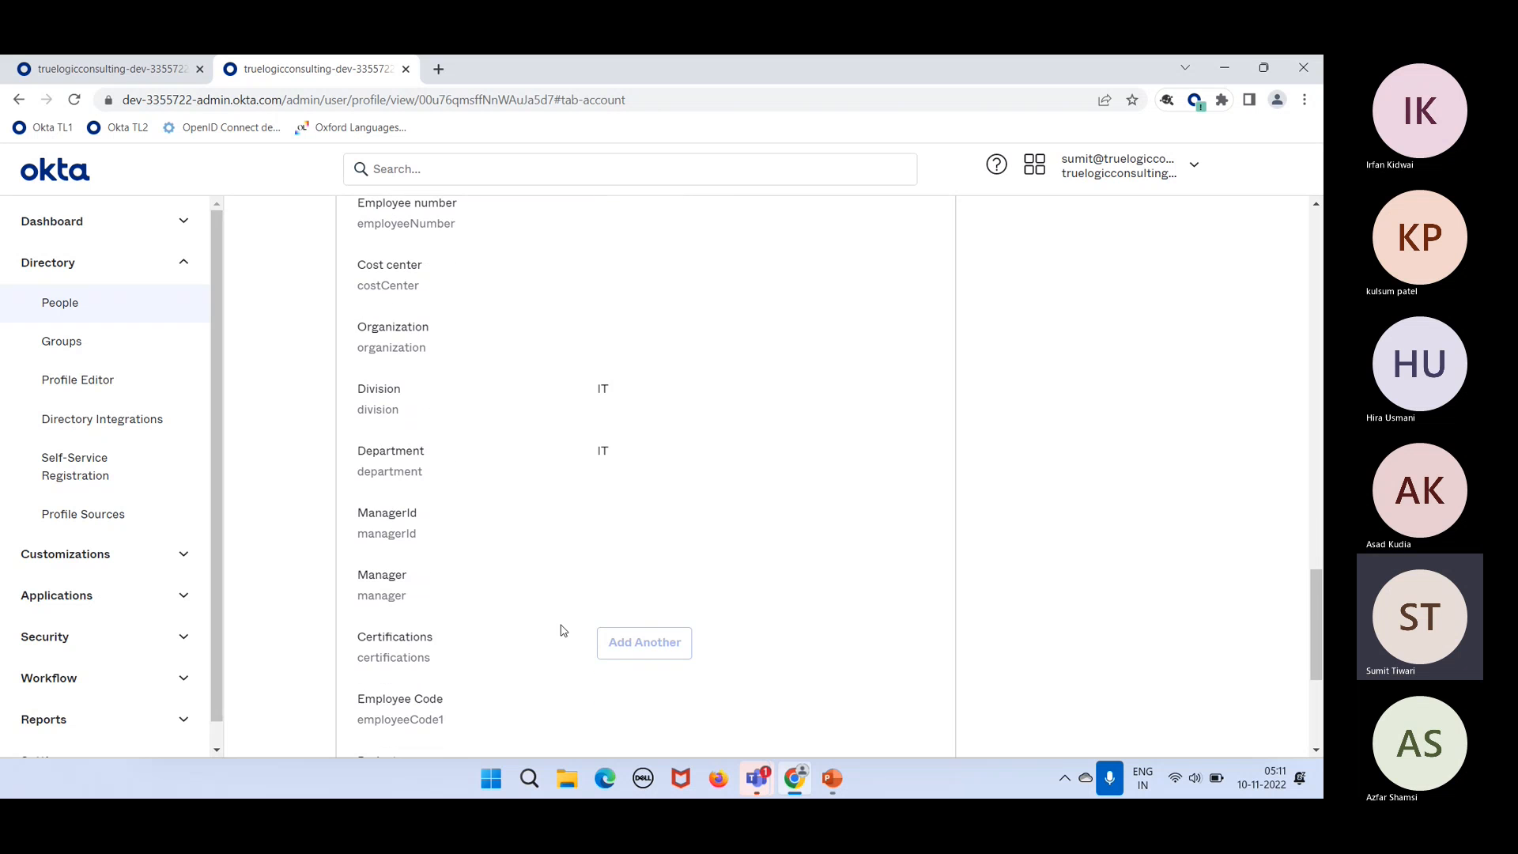
scroll(563, 630, down, 4)
scroll(563, 630, up, 5)
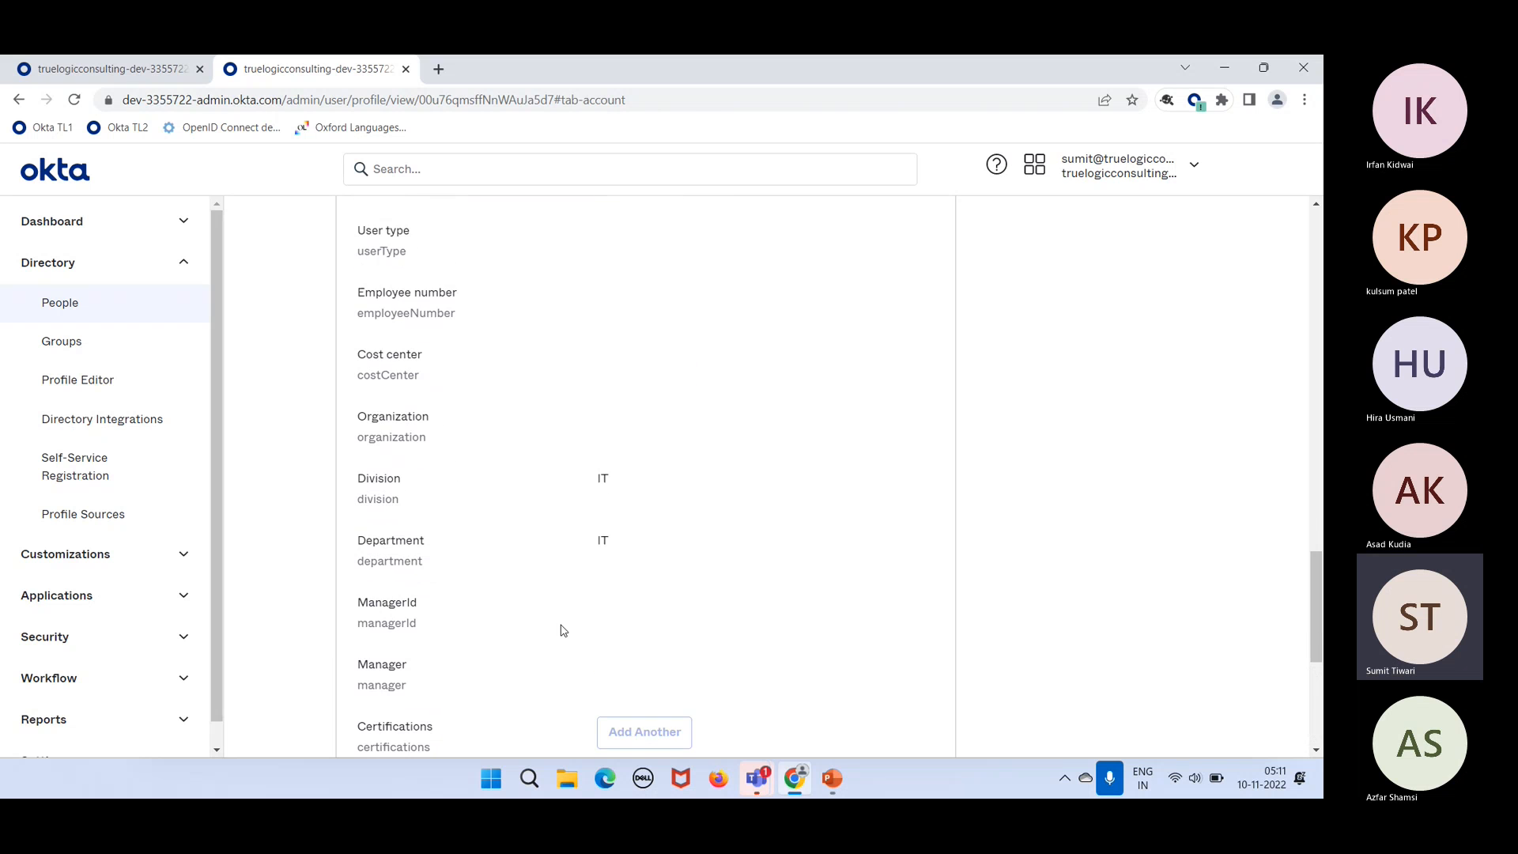
scroll(563, 631, up, 8)
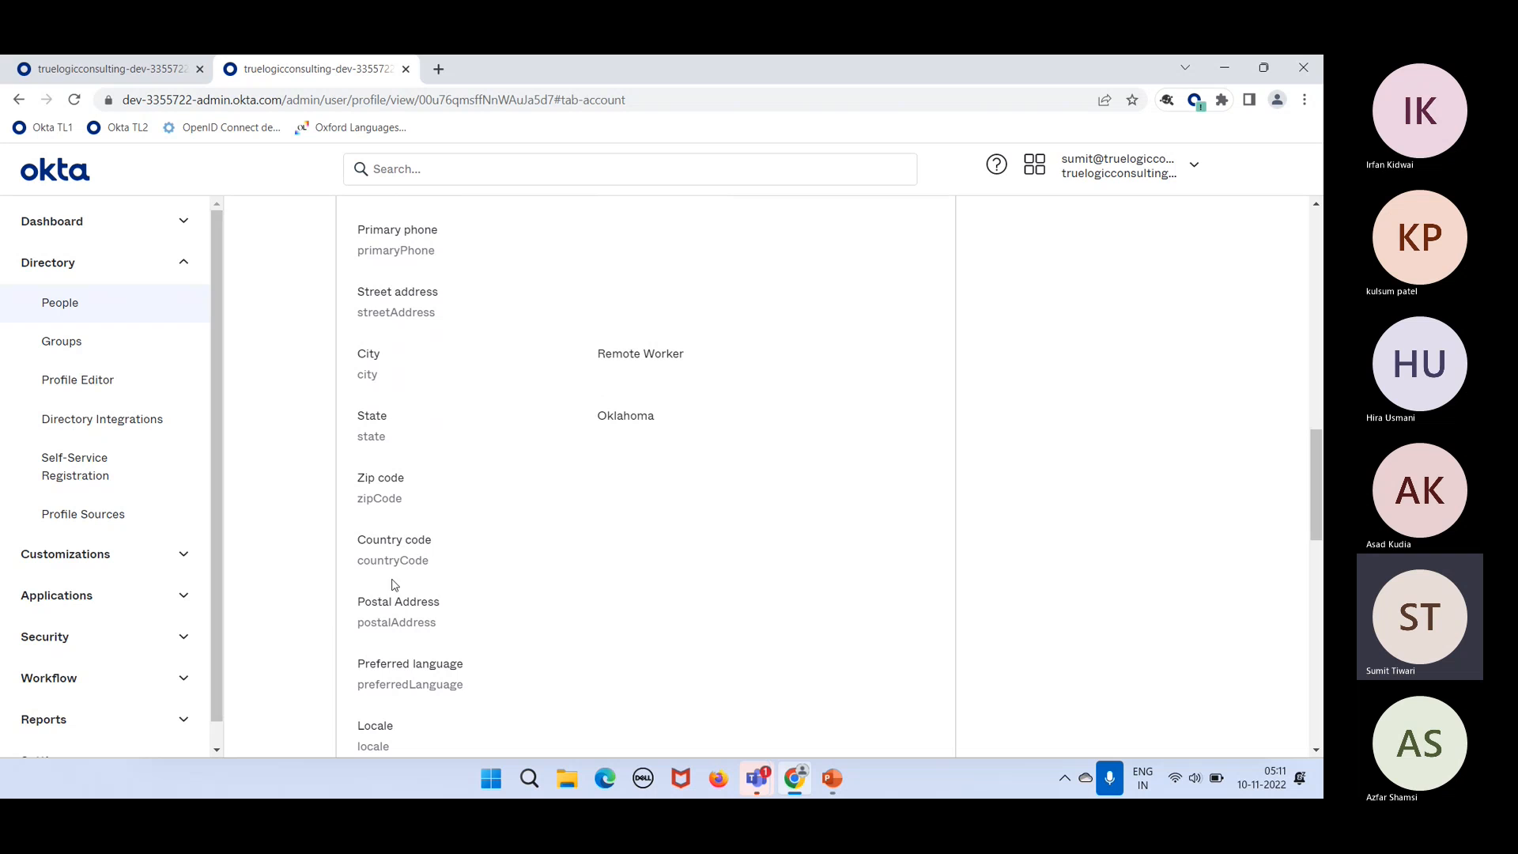
double_click(389, 564)
key(ctrl+c)
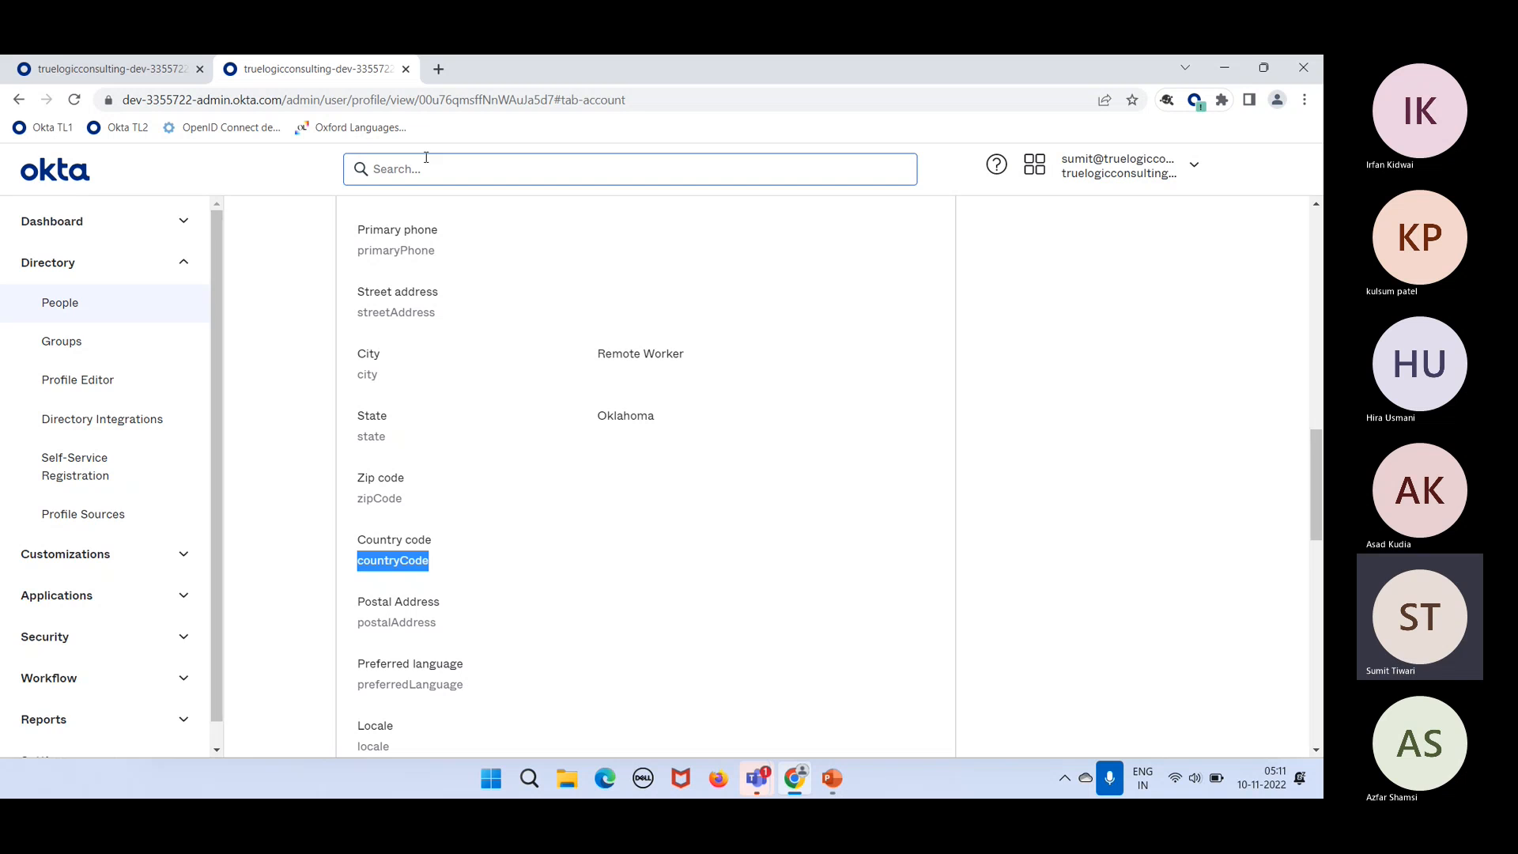
Step: Replace country with countryCode in the IT Admins rule expression and save the rule
click(164, 69)
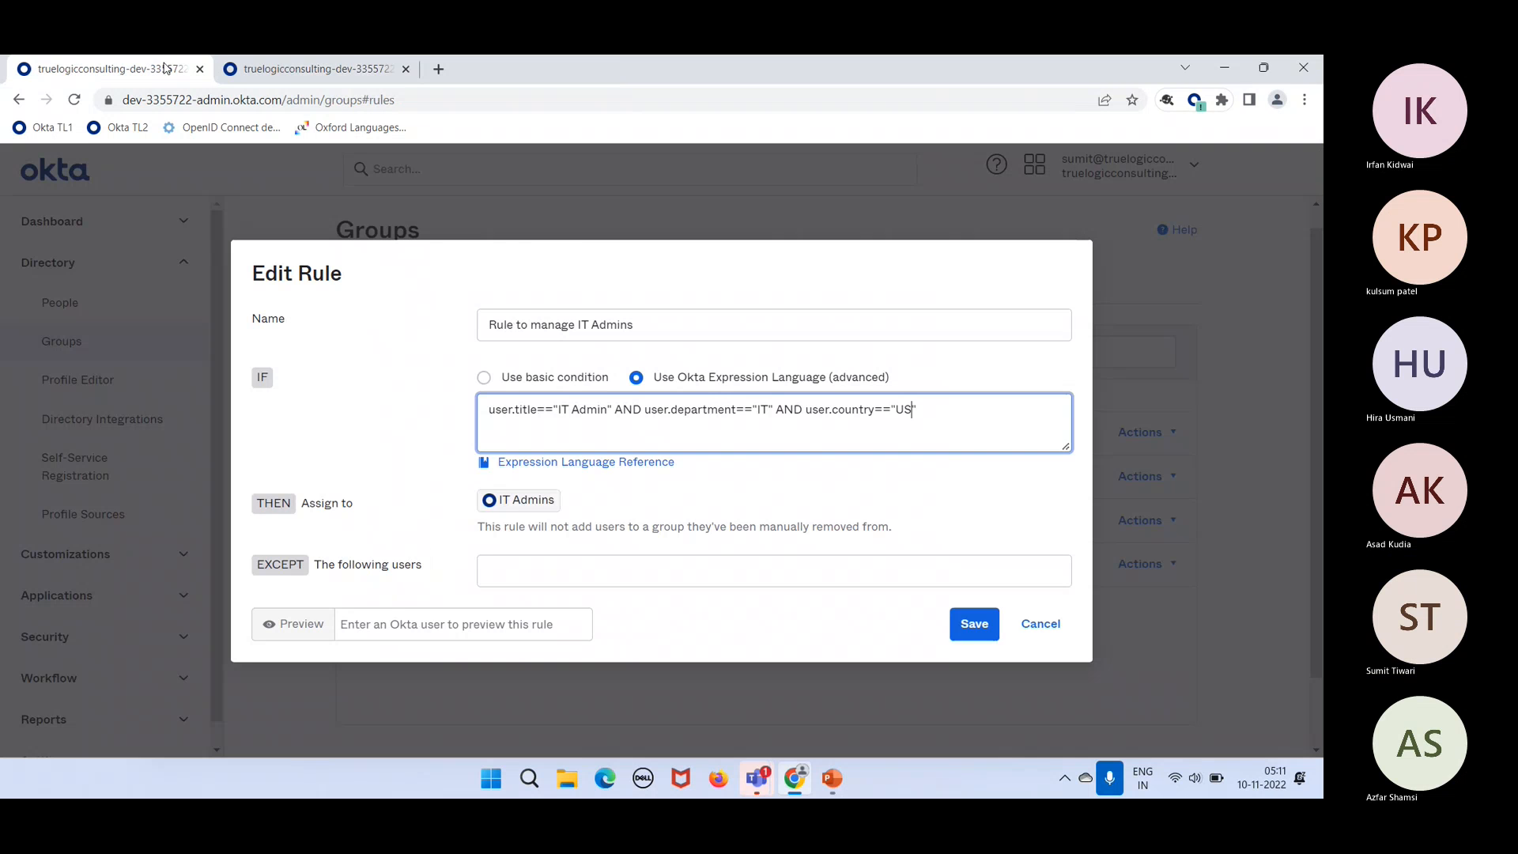
double_click(854, 410)
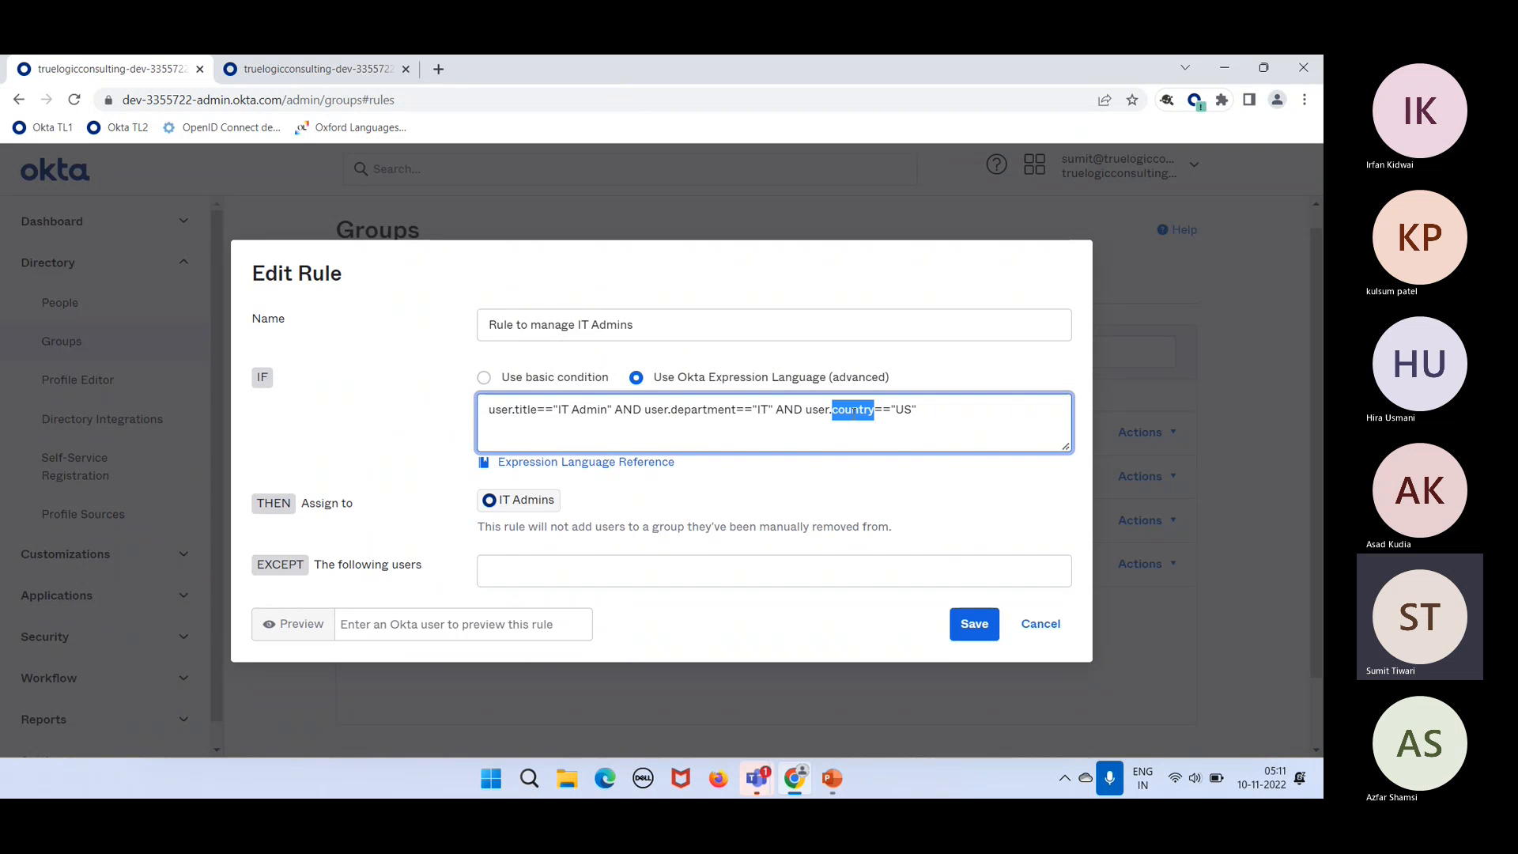
key(ctrl+v)
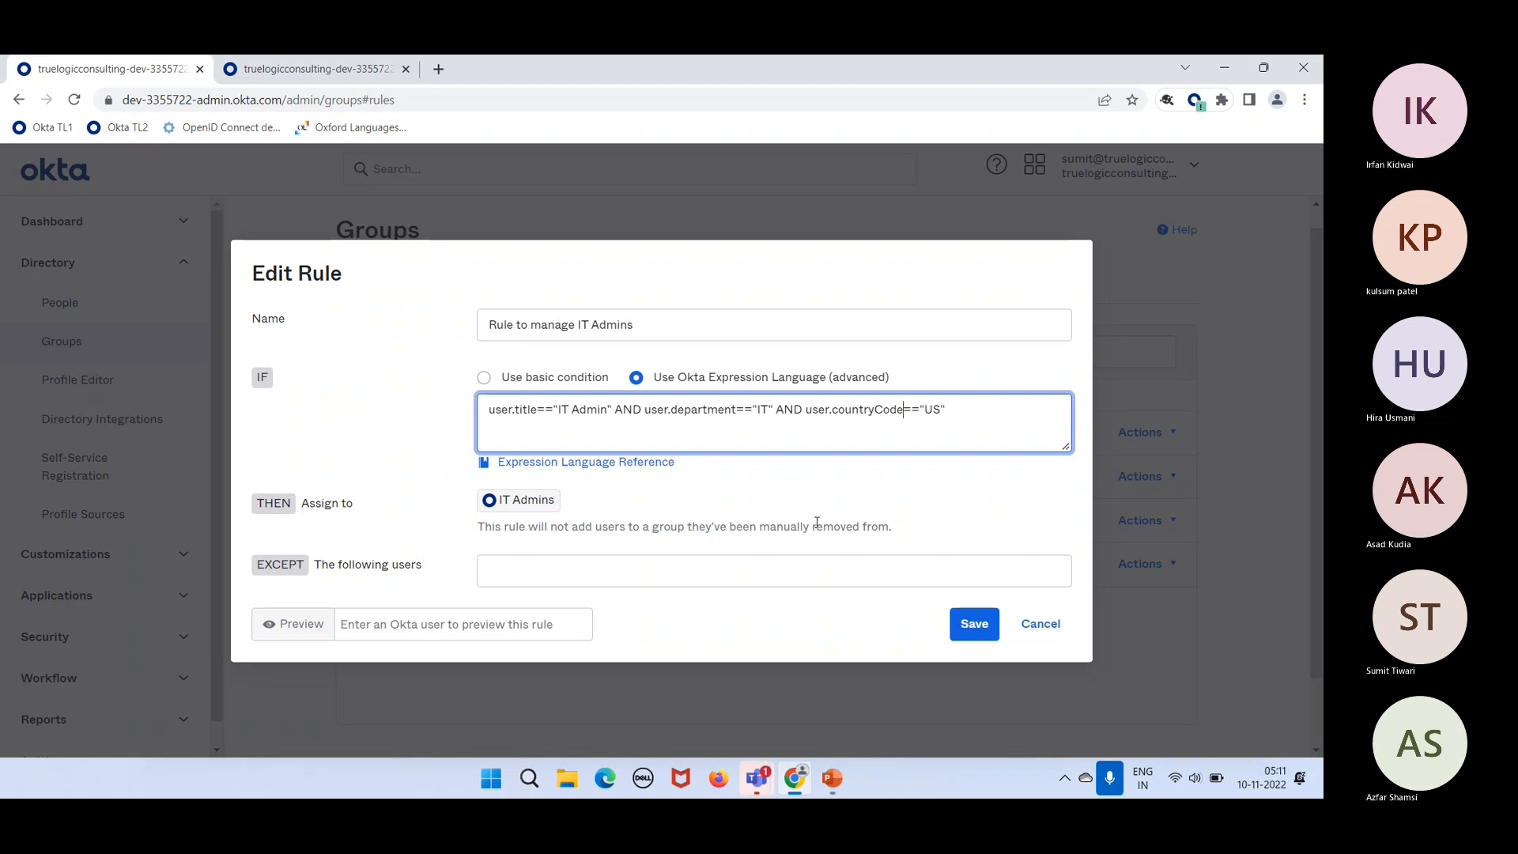
click(963, 626)
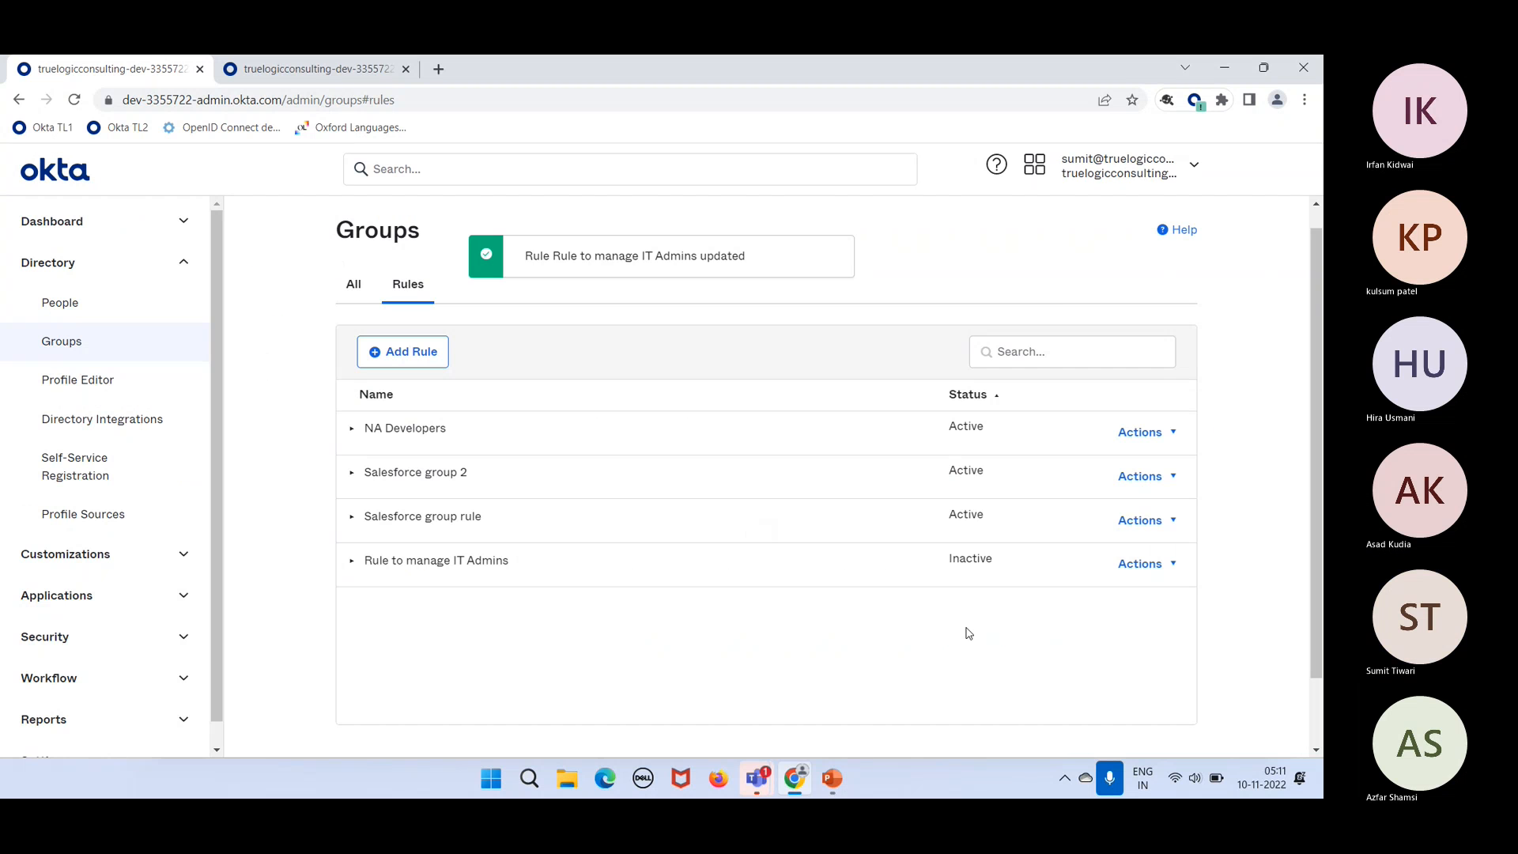
Step: Activate the IT Admins rule, check the IT Admins group's members (0), then open People
click(1143, 563)
click(1045, 662)
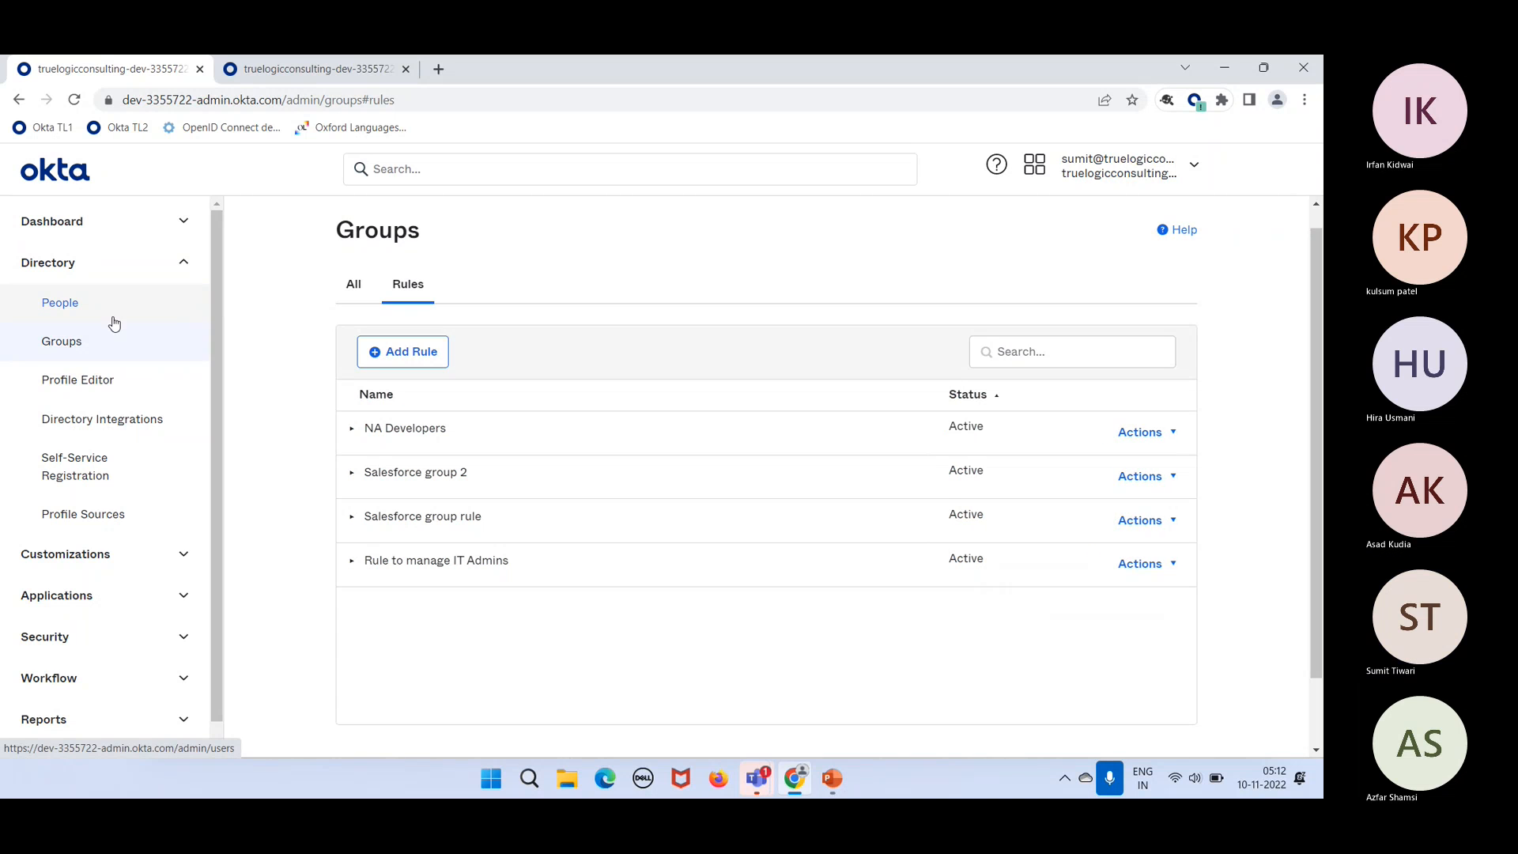
click(108, 343)
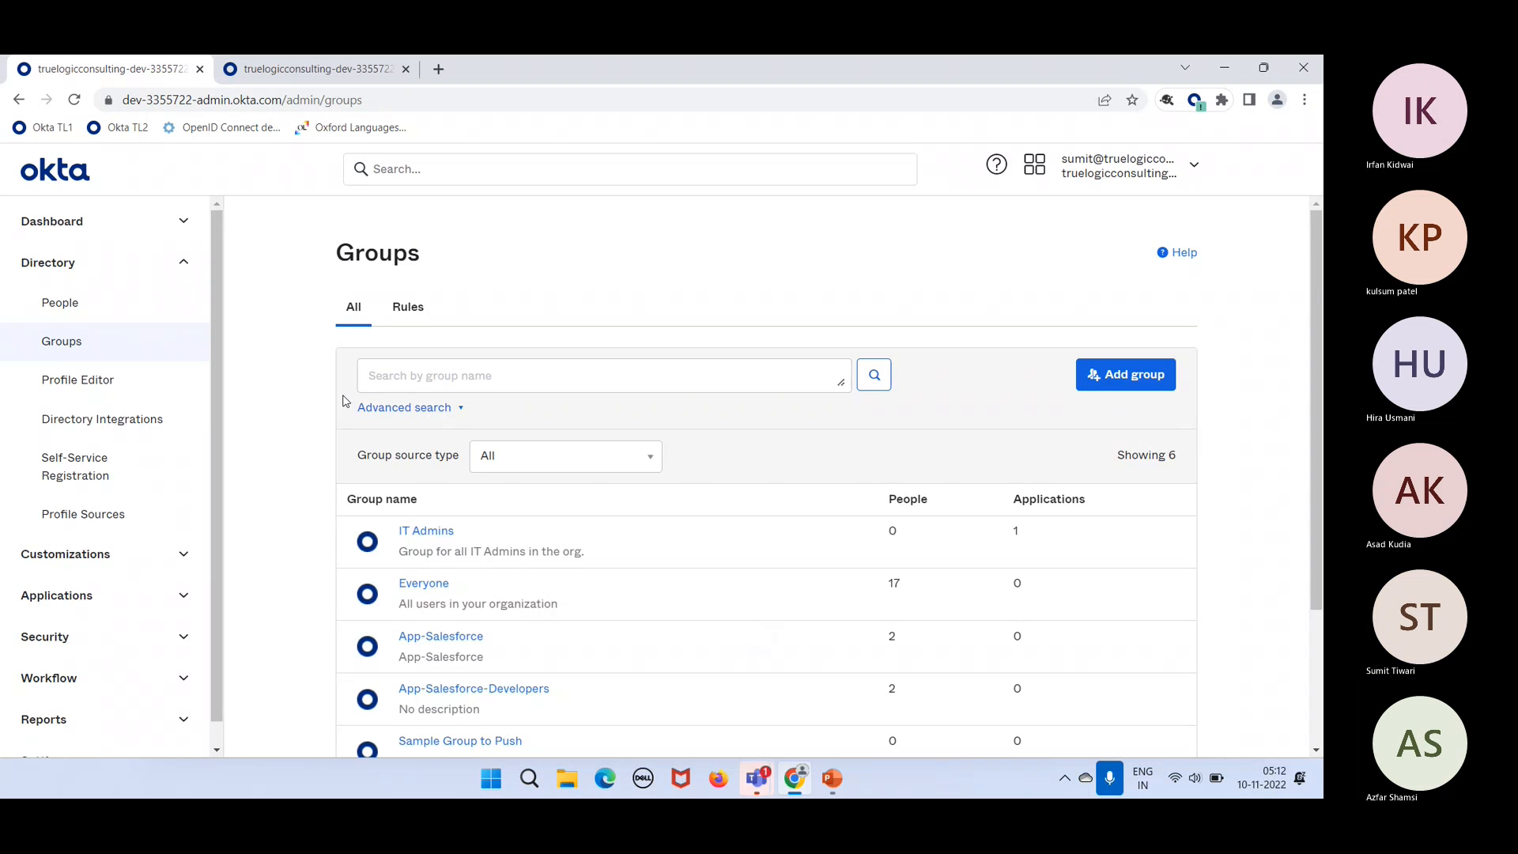
click(430, 532)
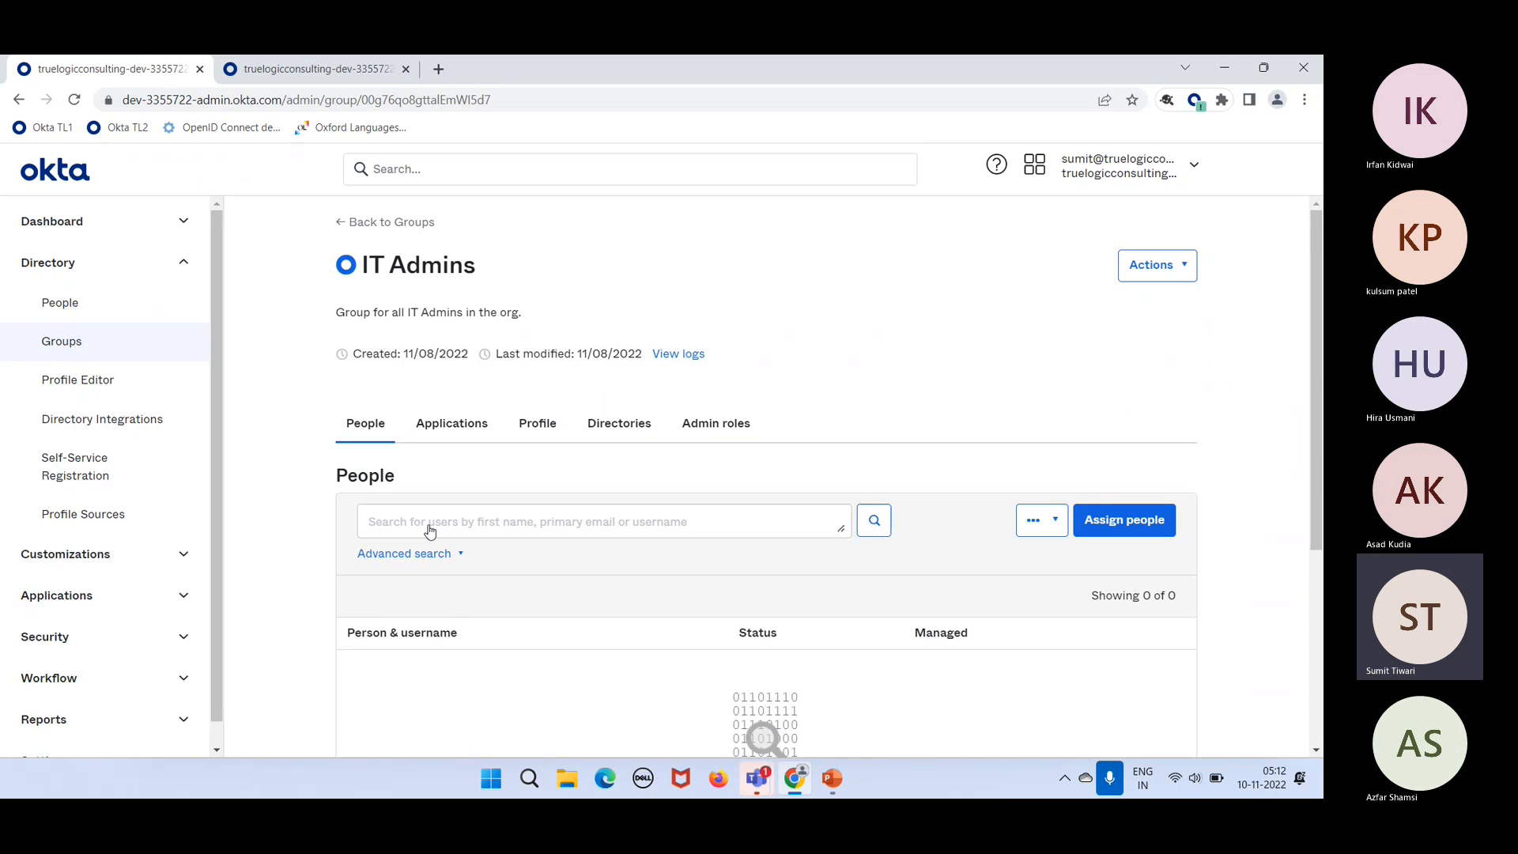
click(131, 308)
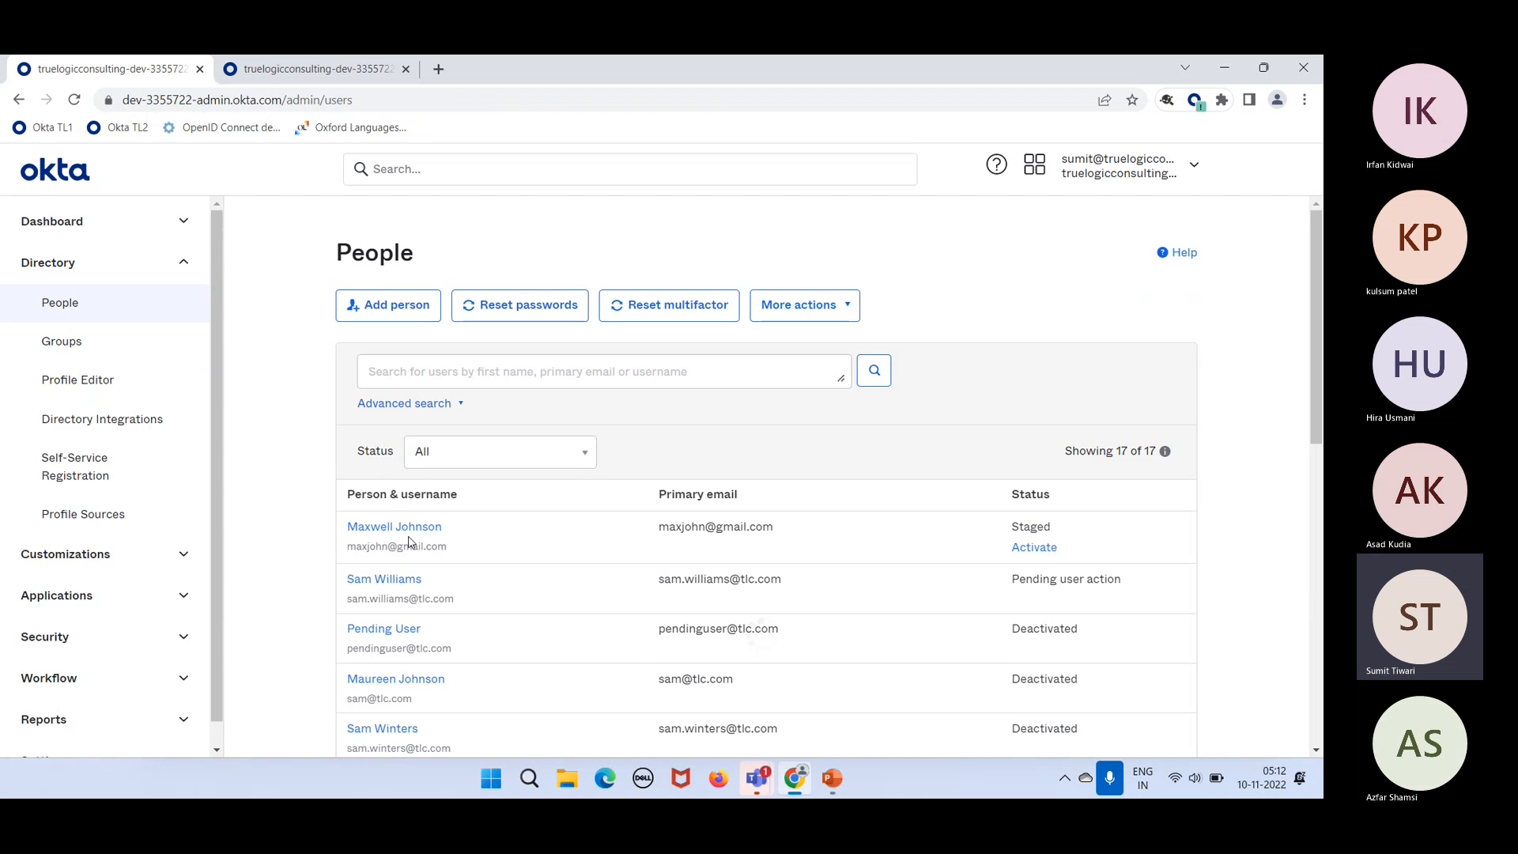
Step: Edit the pending IT Admin user's Country code to 'United States' and save the profile
click(383, 579)
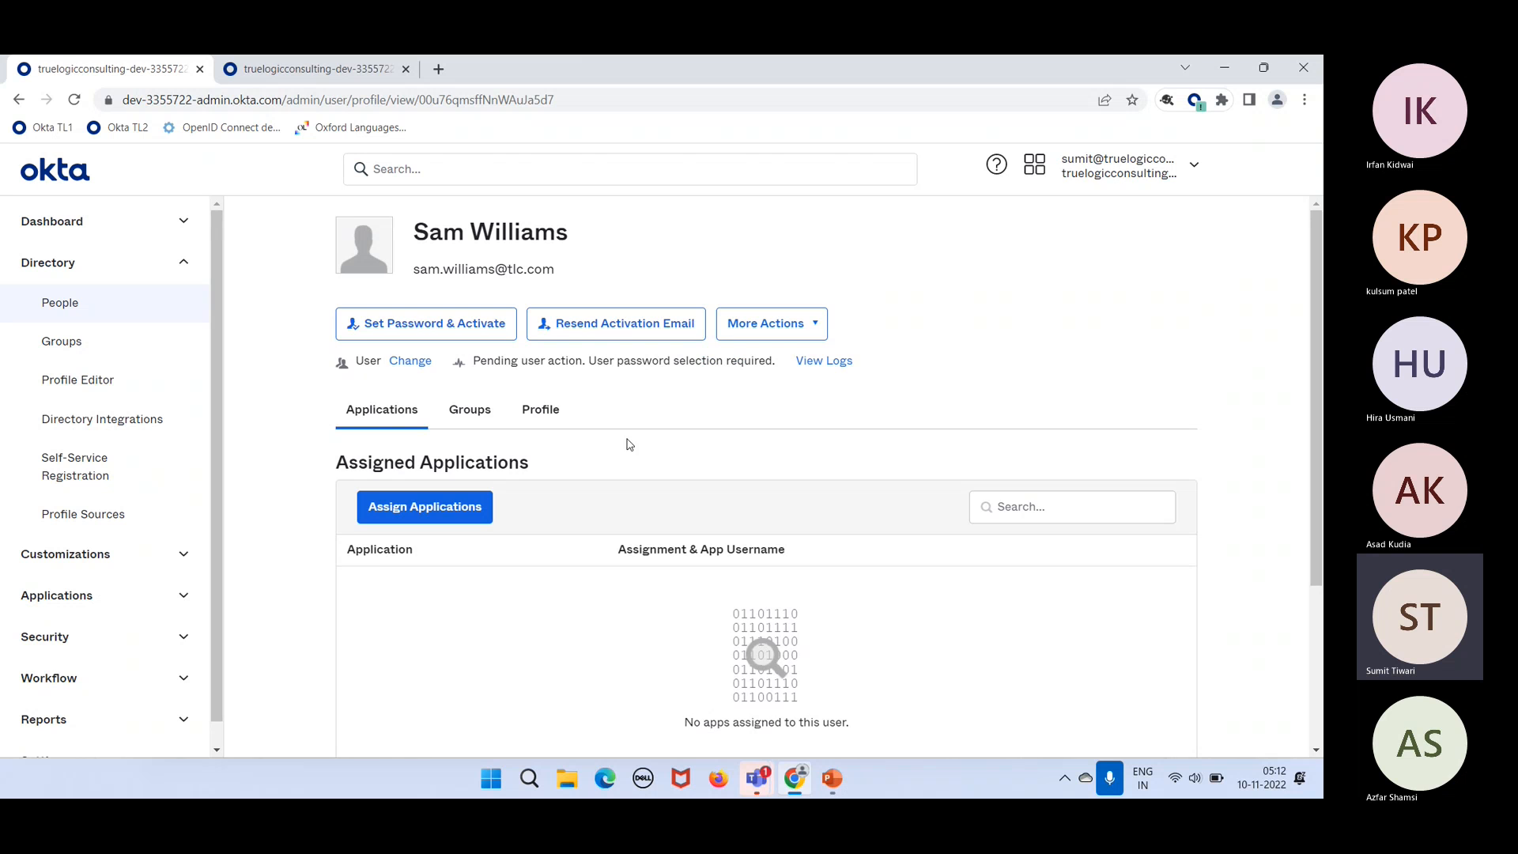
click(546, 412)
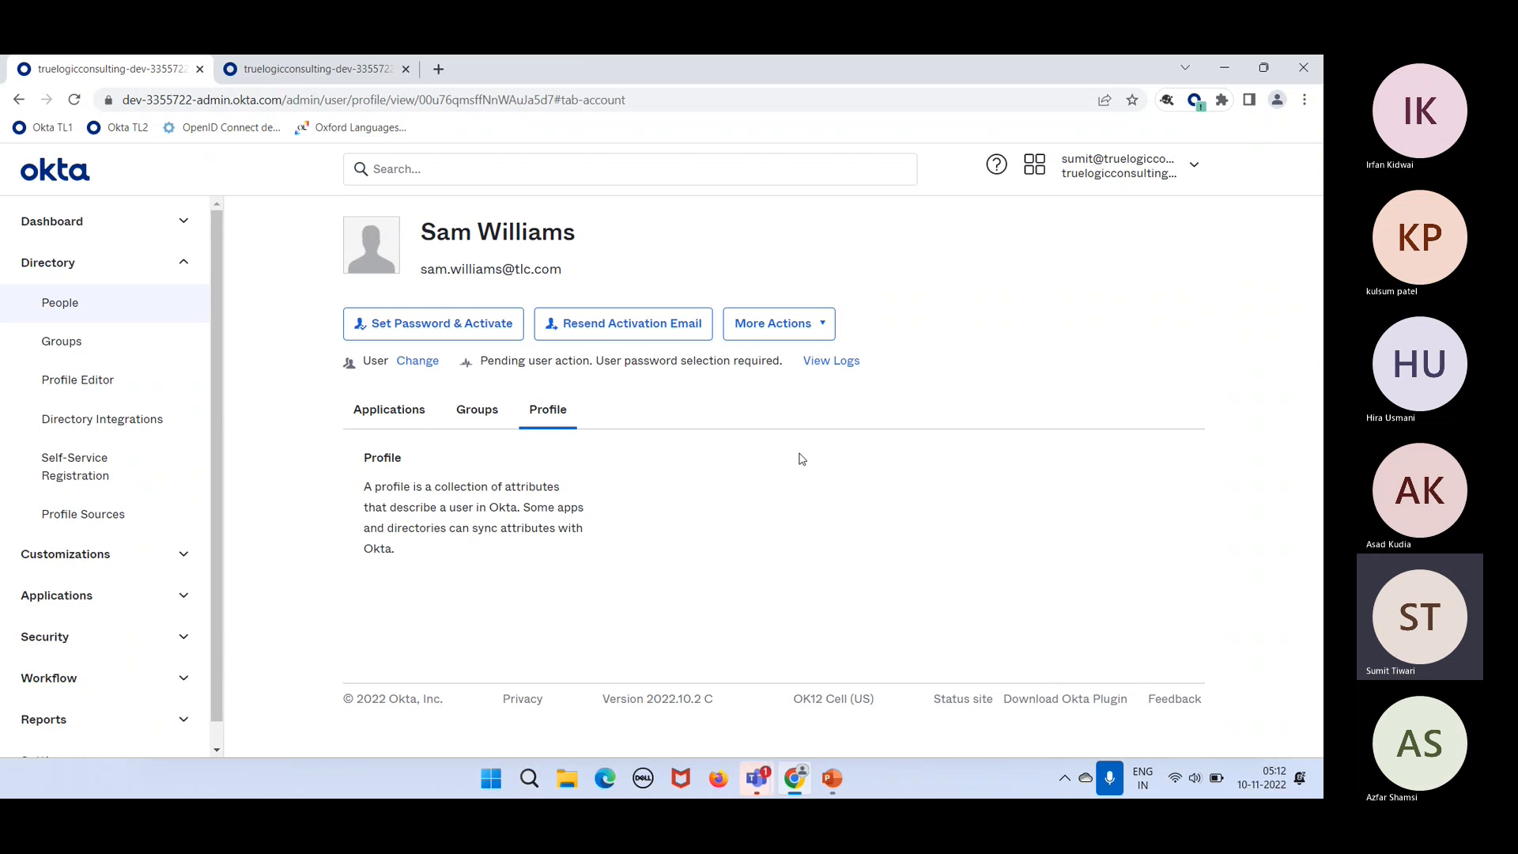
click(910, 488)
scroll(789, 653, down, 8)
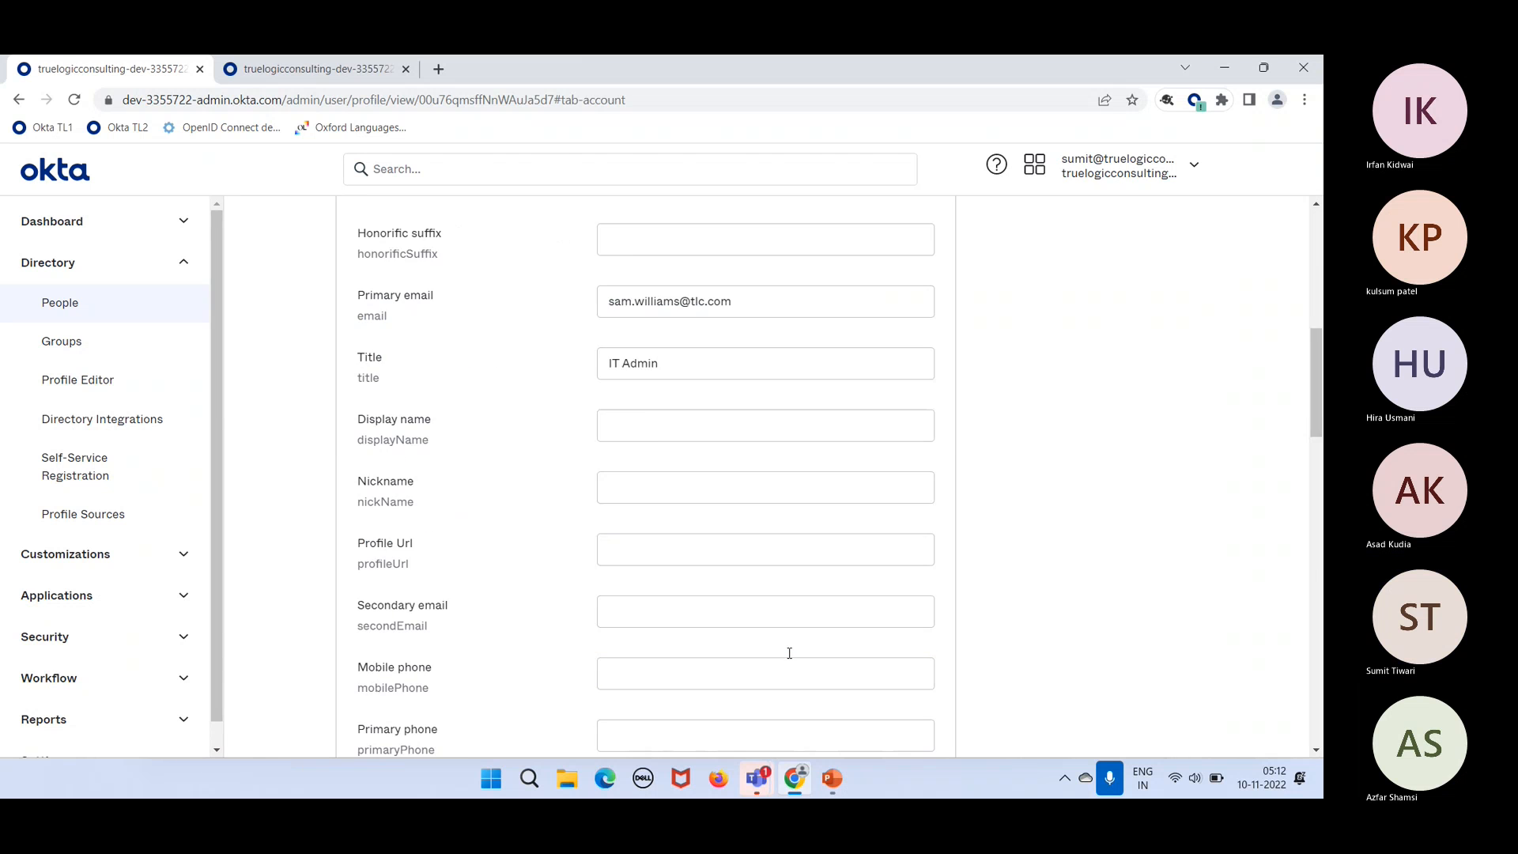
scroll(789, 653, down, 10)
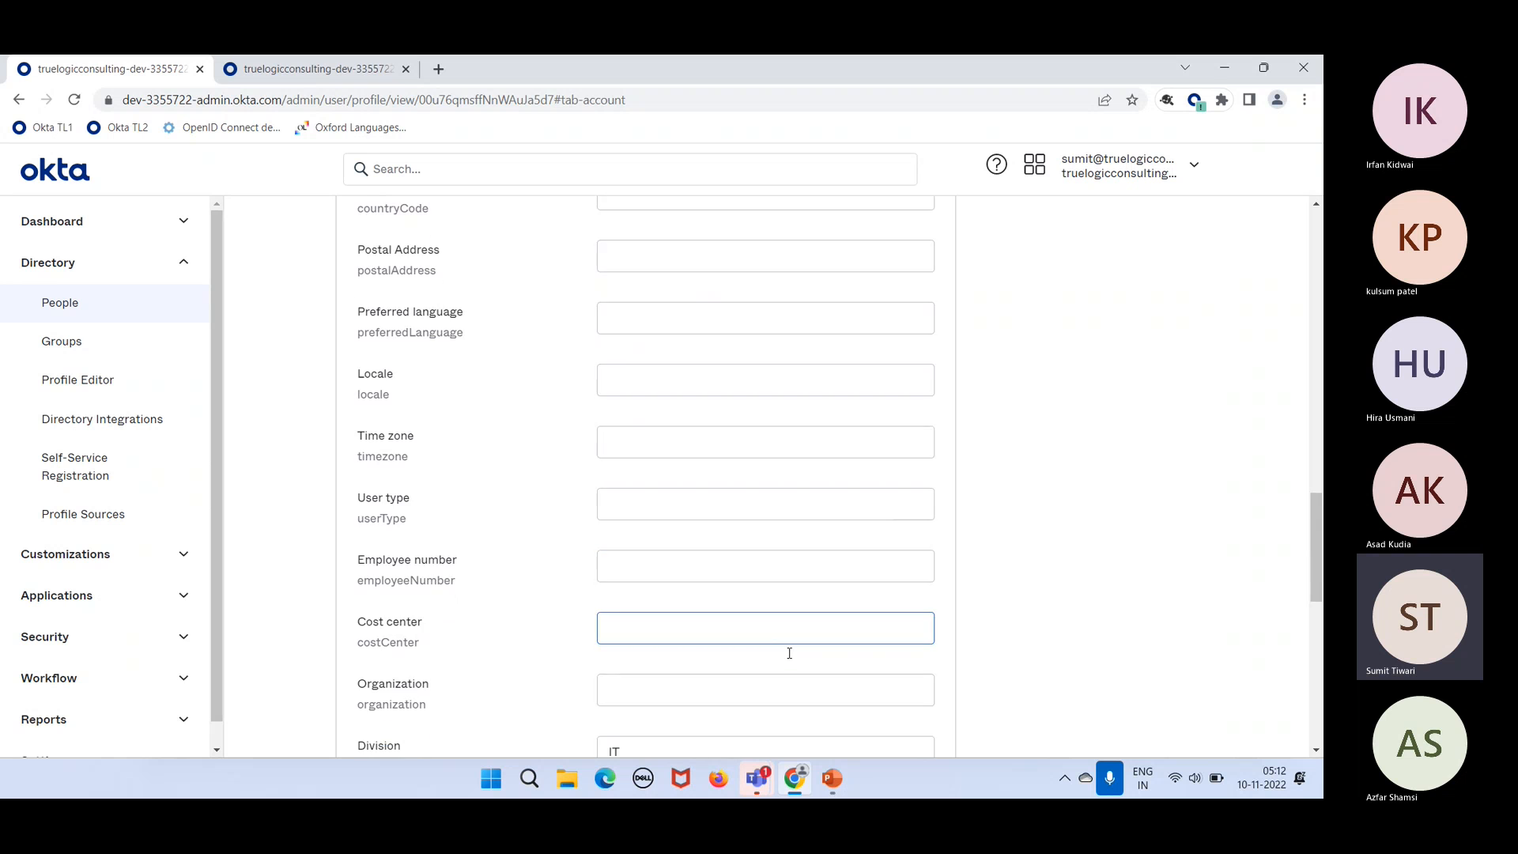
scroll(789, 653, down, 9)
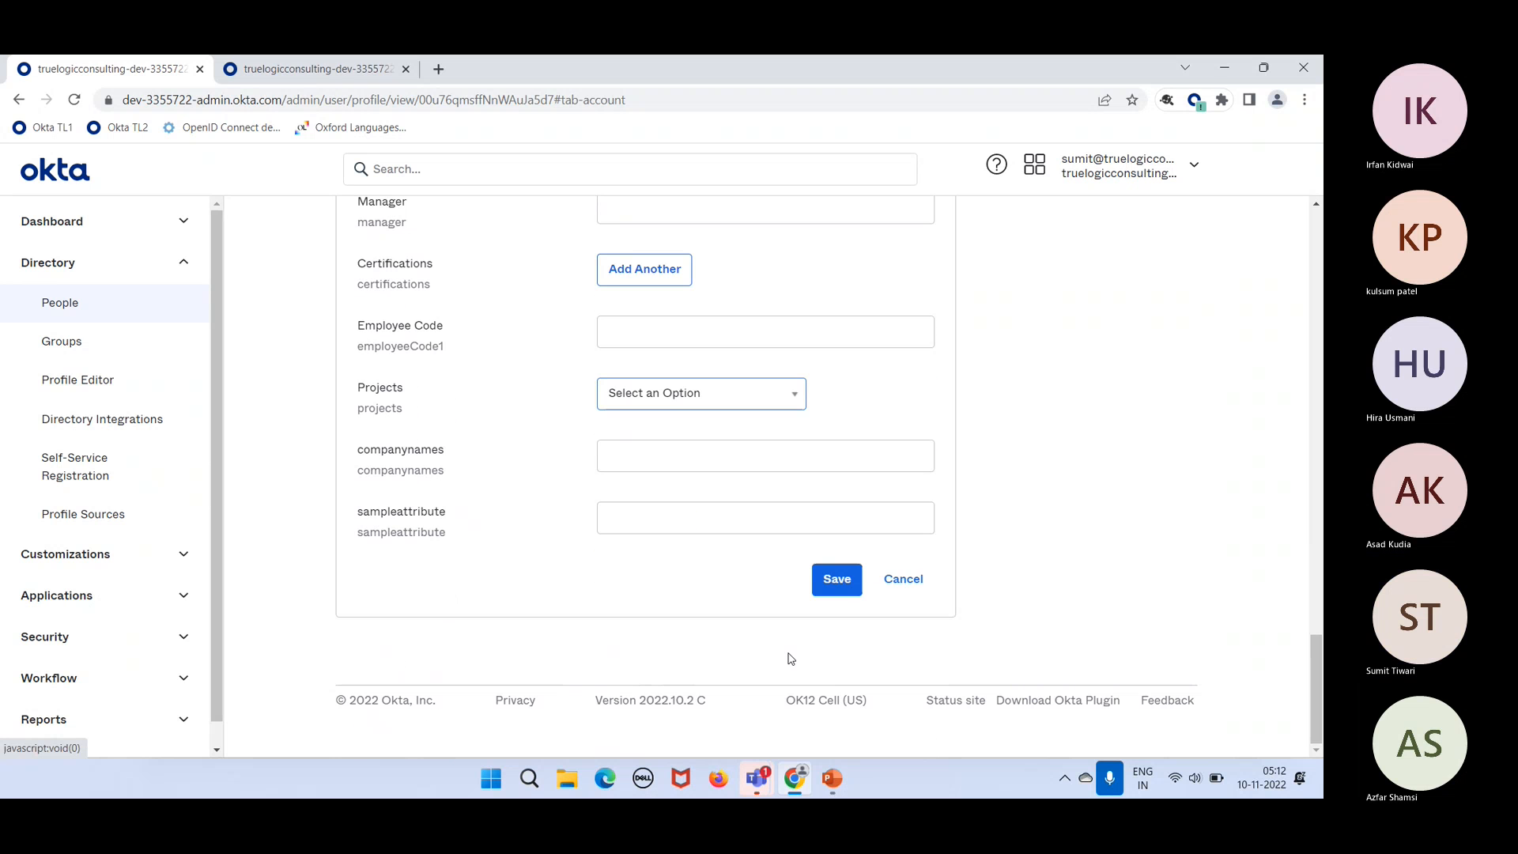
scroll(789, 658, up, 10)
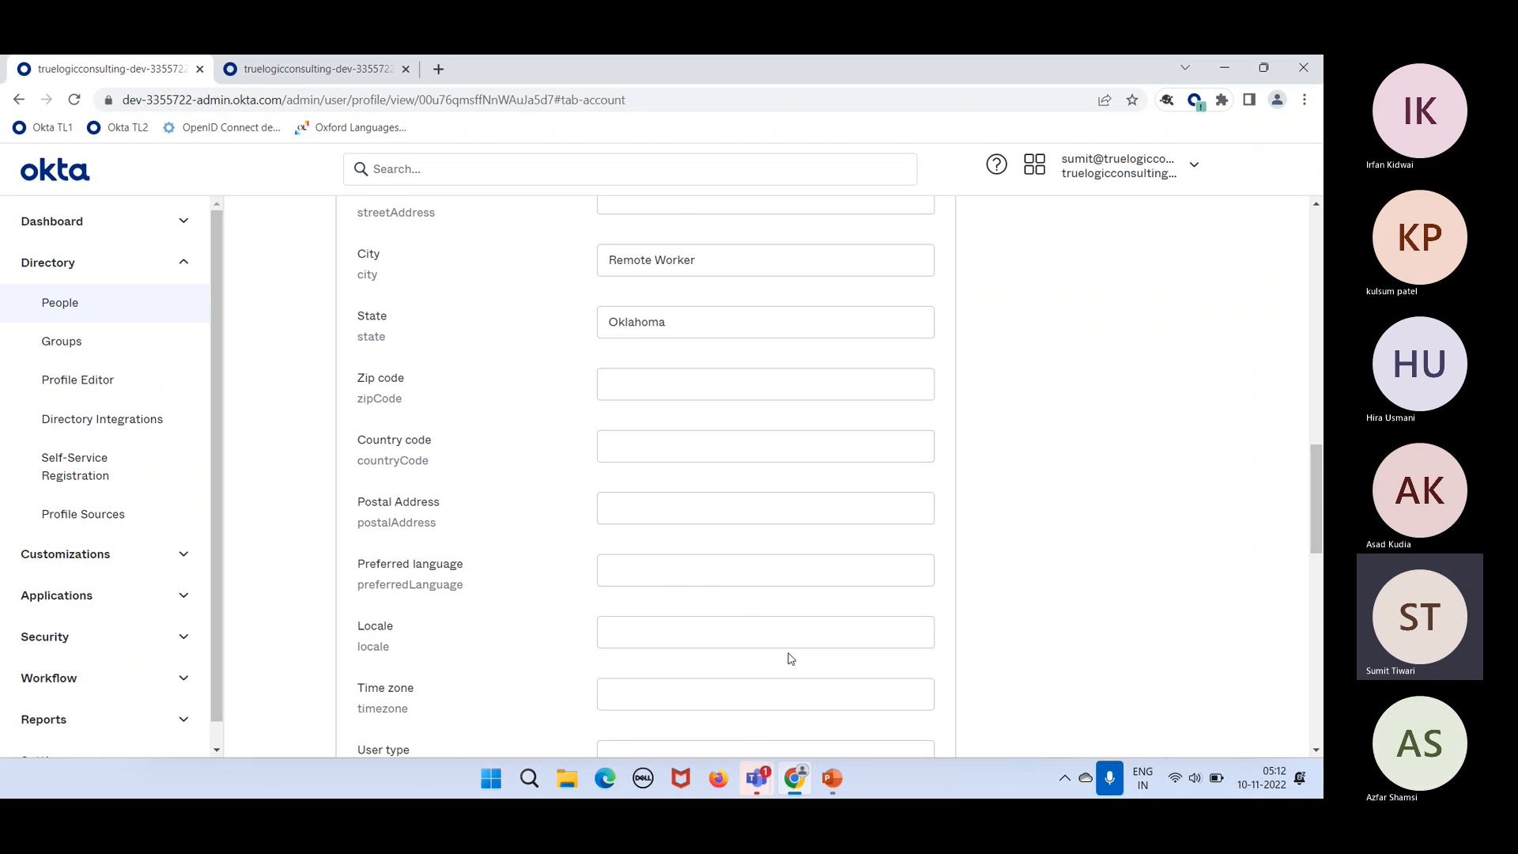
click(658, 463)
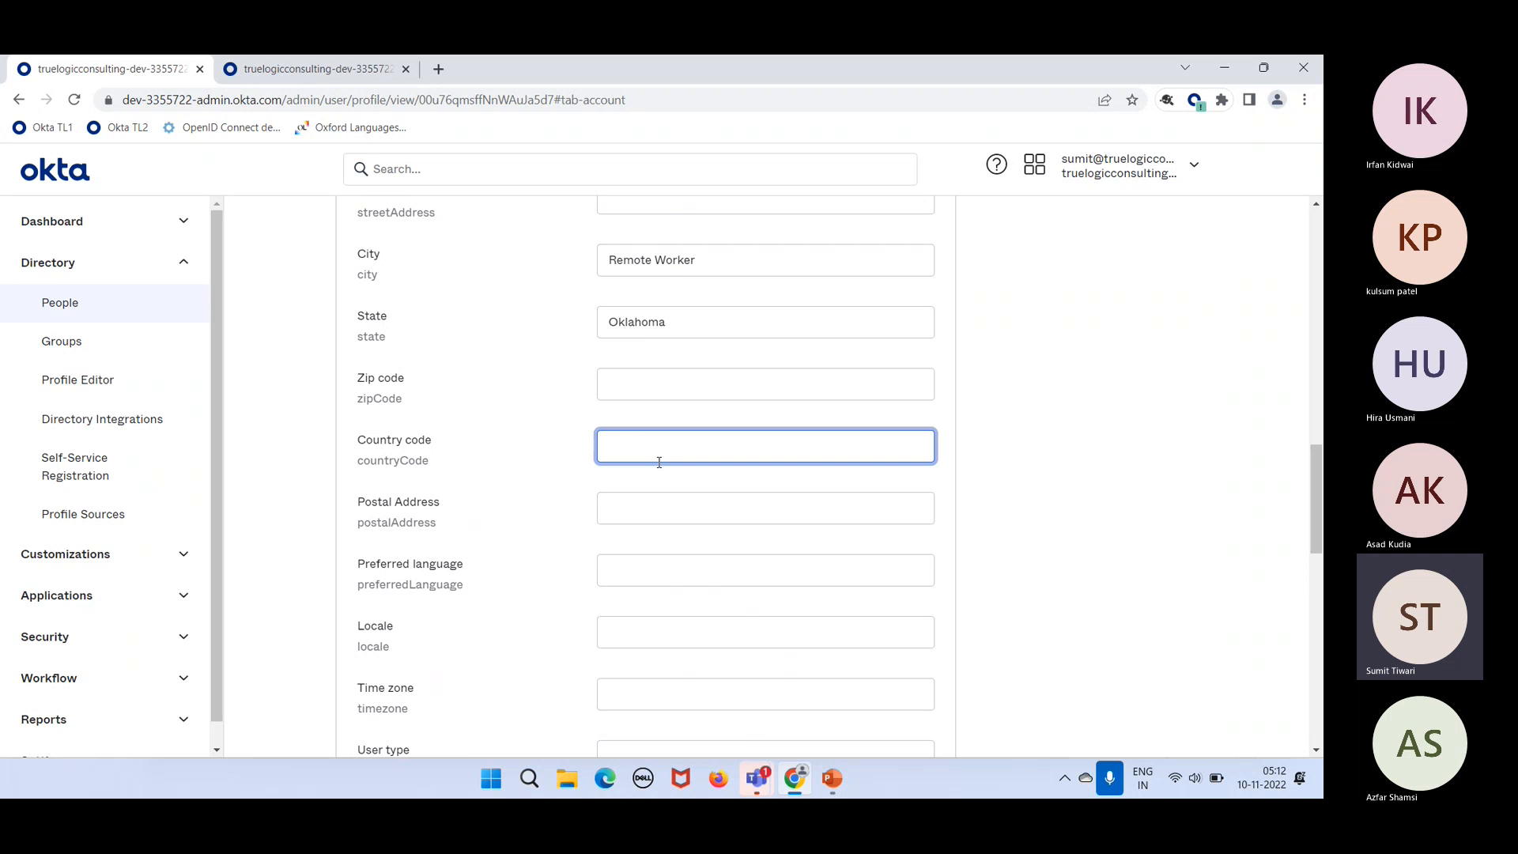
key(BackSpace)
key(BackSpace)
text(nited States)
scroll(659, 465, down, 15)
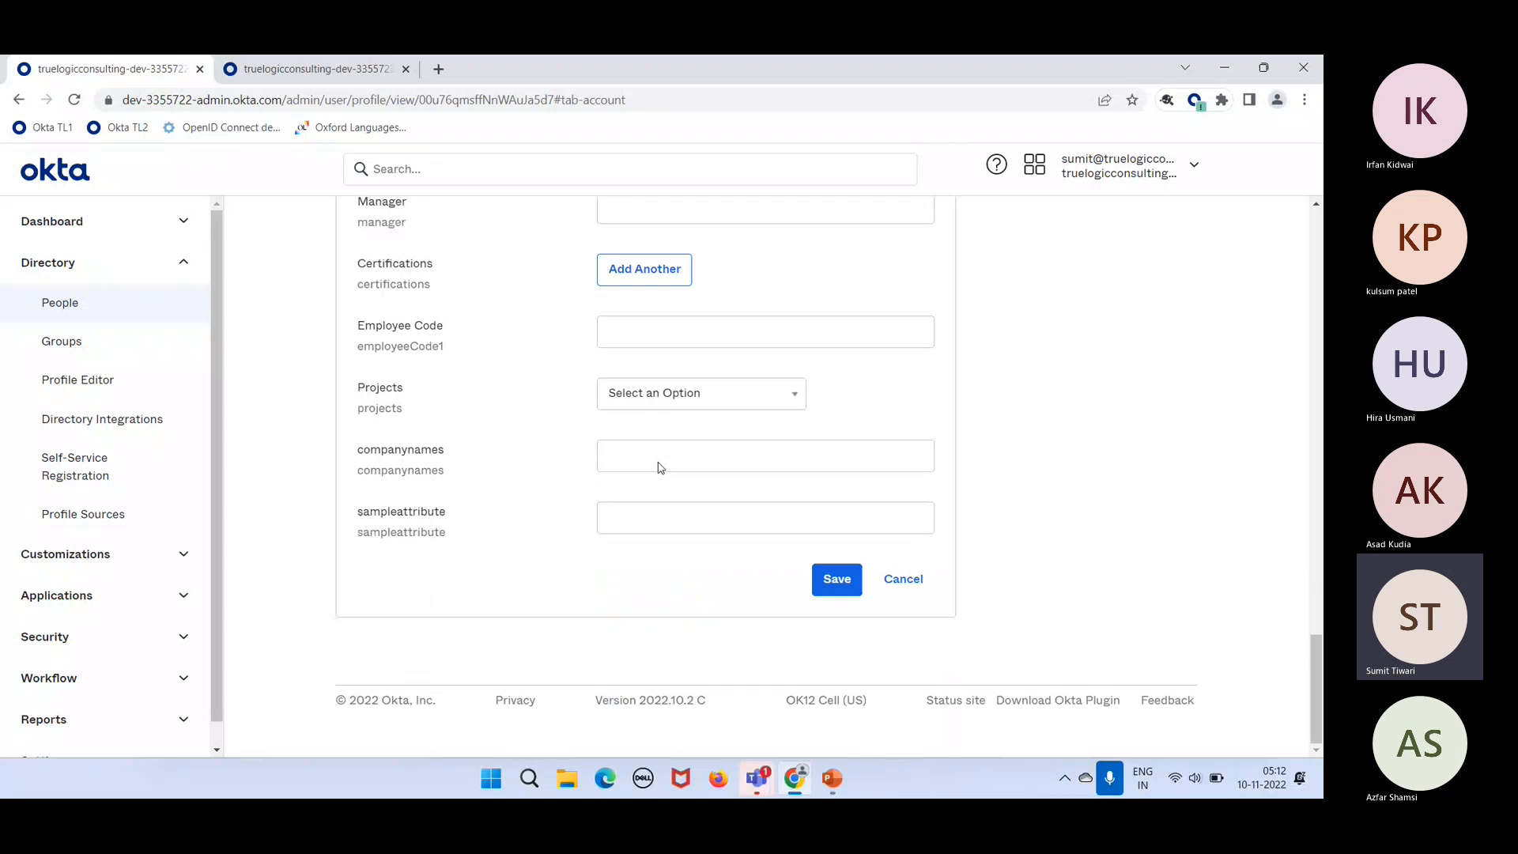
click(827, 583)
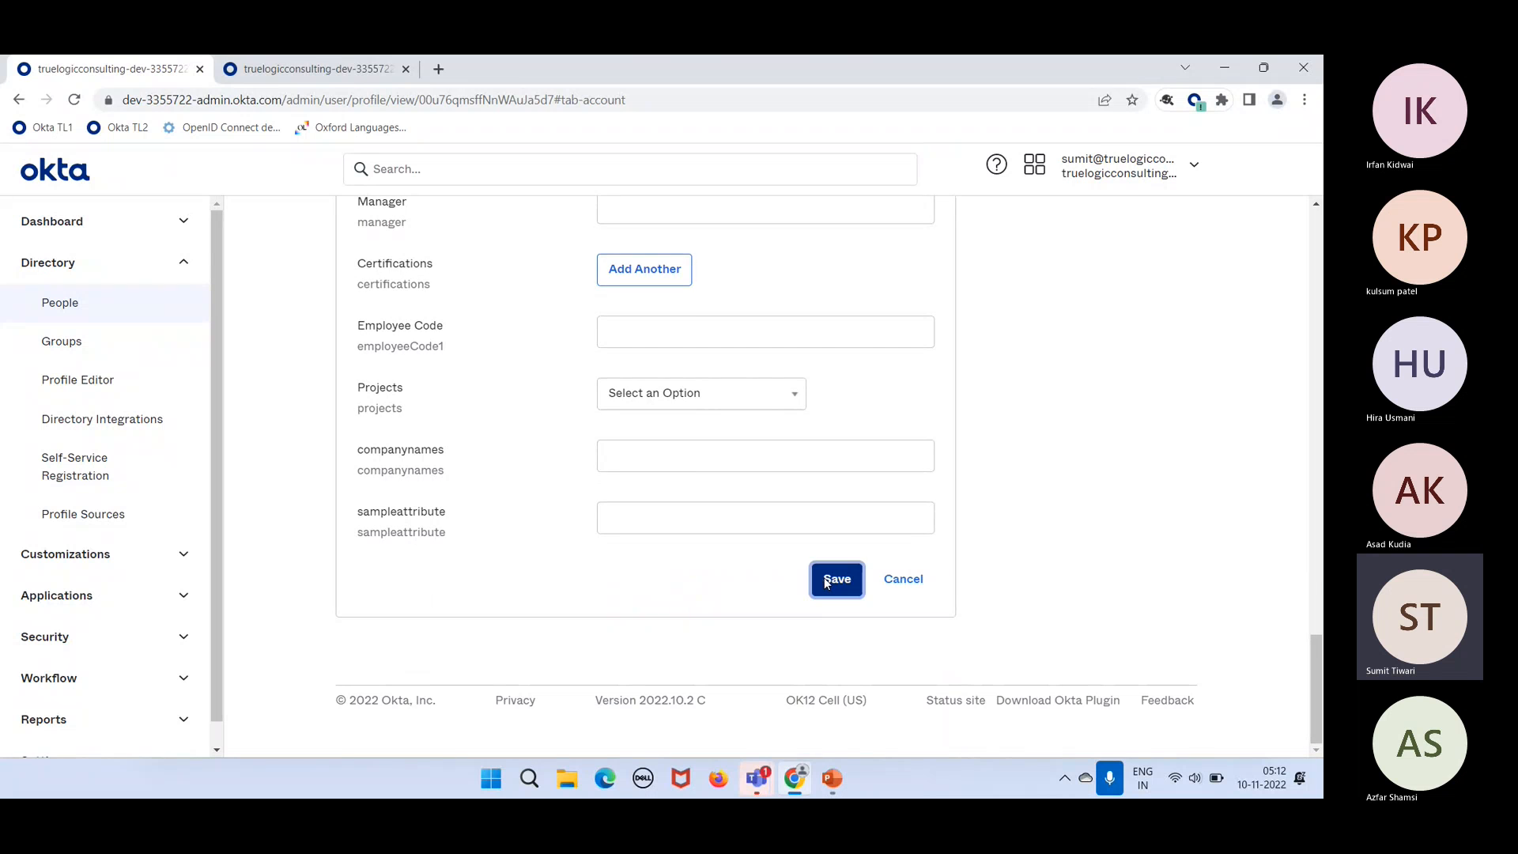
Step: Check the saved Country code US, then revise it again by appending 'A' and save
scroll(750, 373, up, 10)
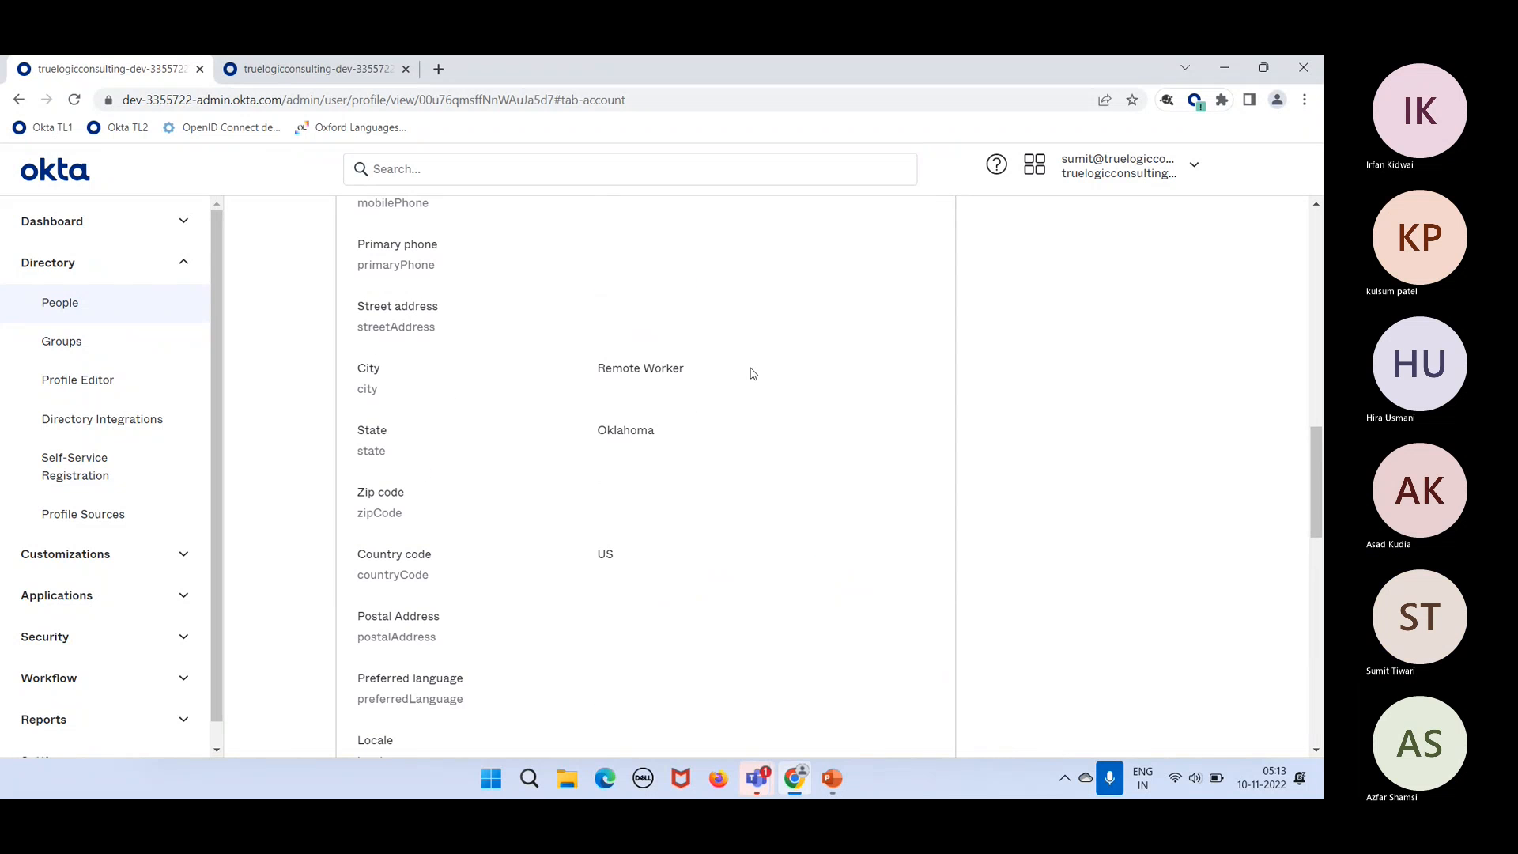
double_click(613, 553)
click(633, 562)
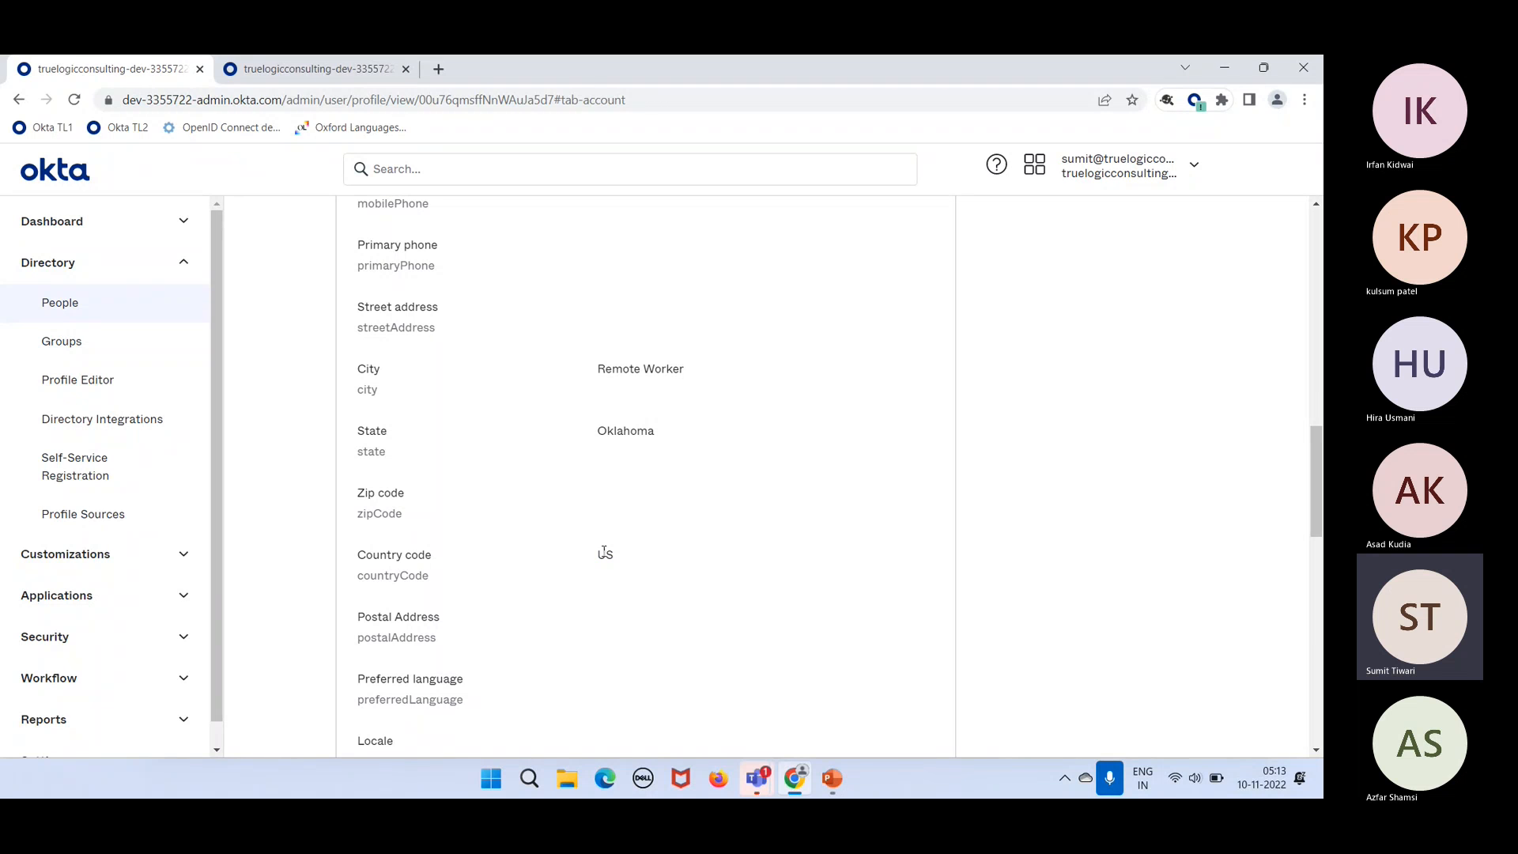
scroll(604, 552, up, 15)
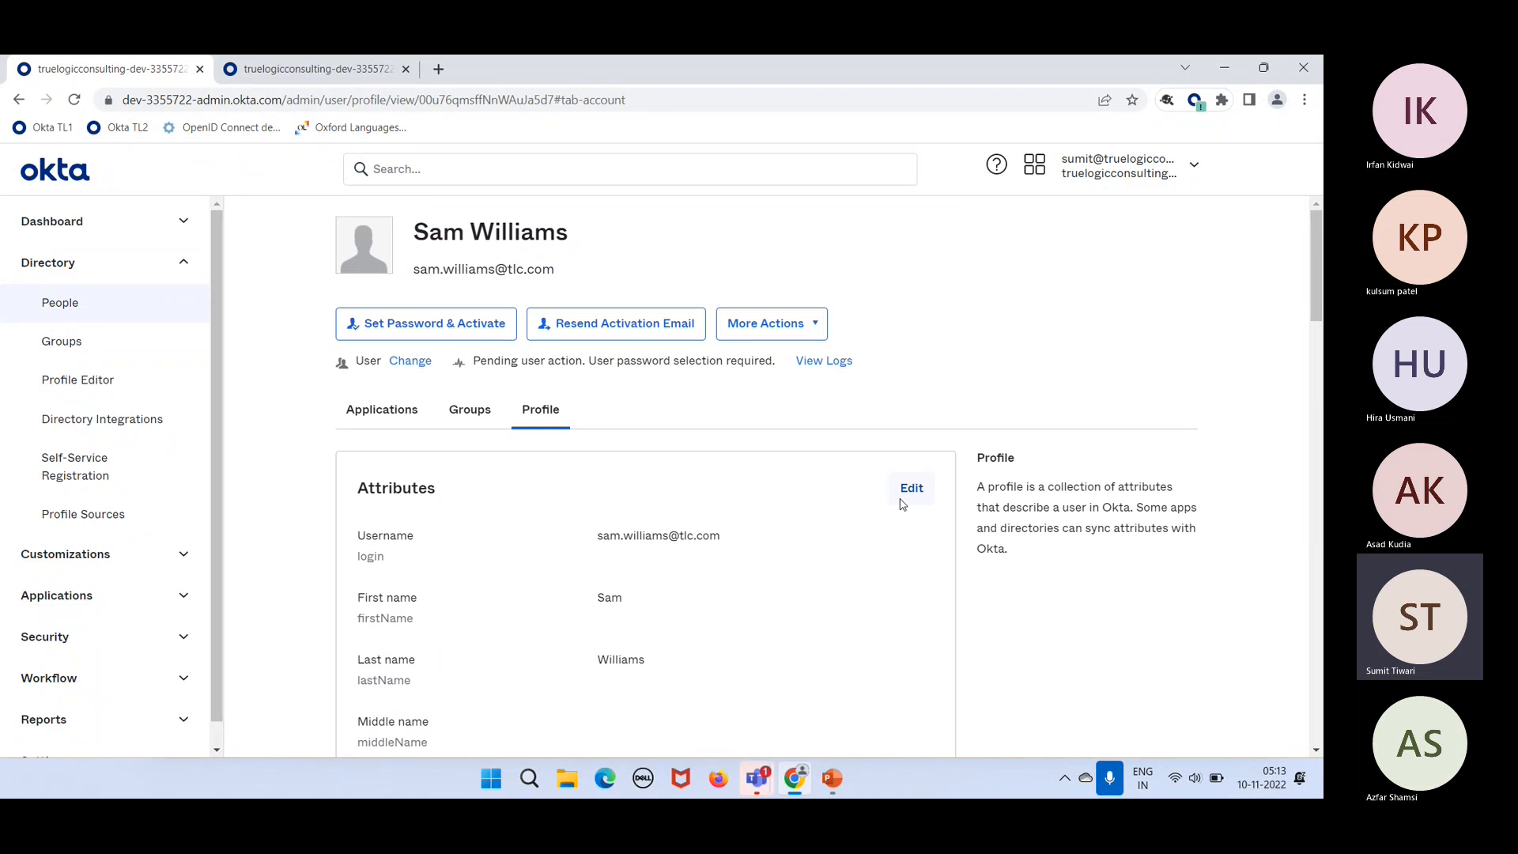
click(909, 490)
scroll(829, 700, down, 10)
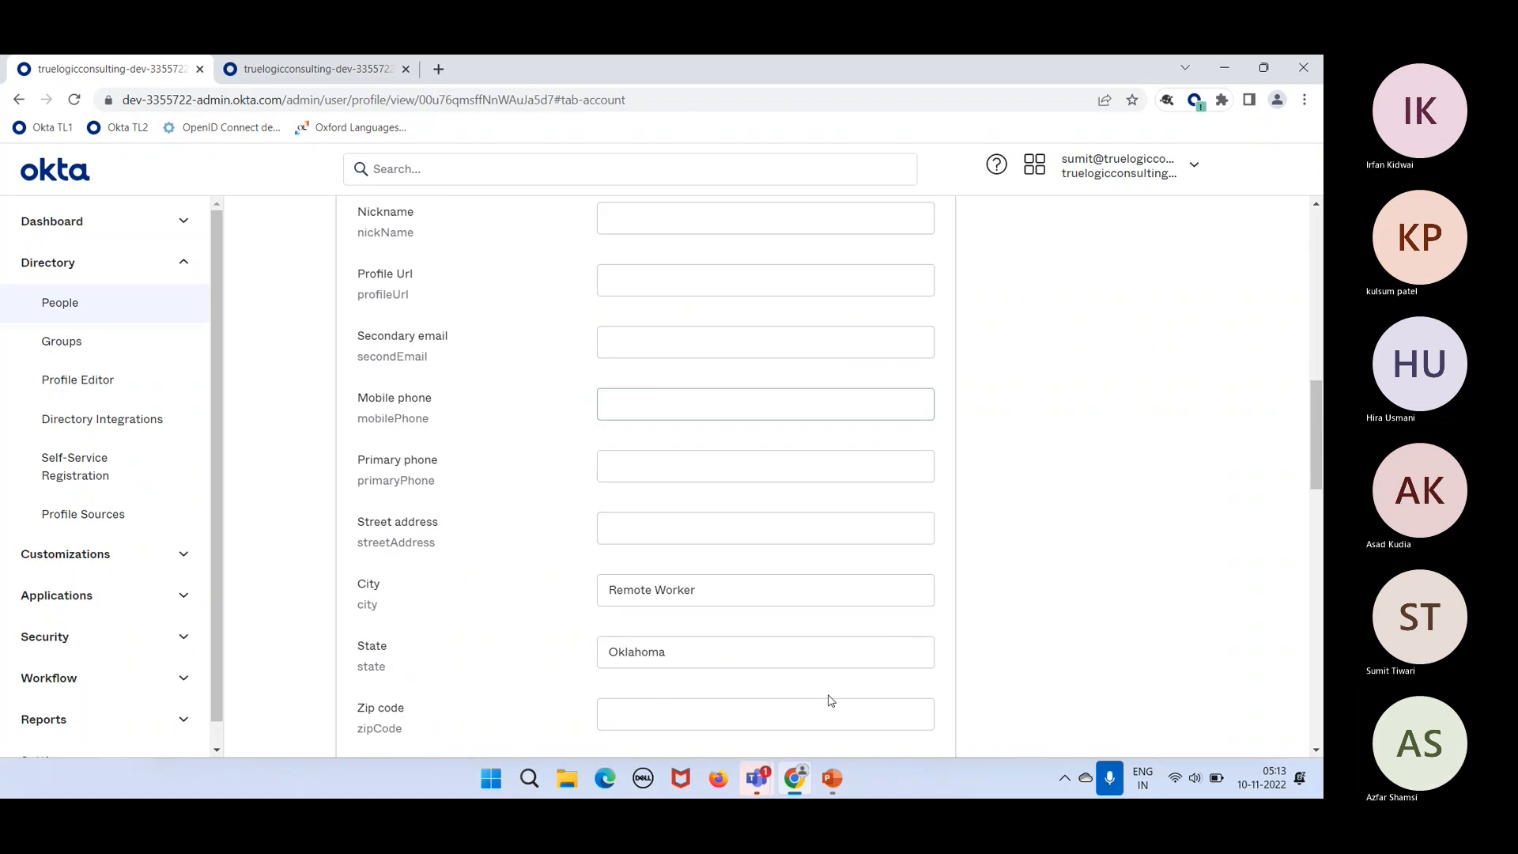
scroll(829, 701, down, 10)
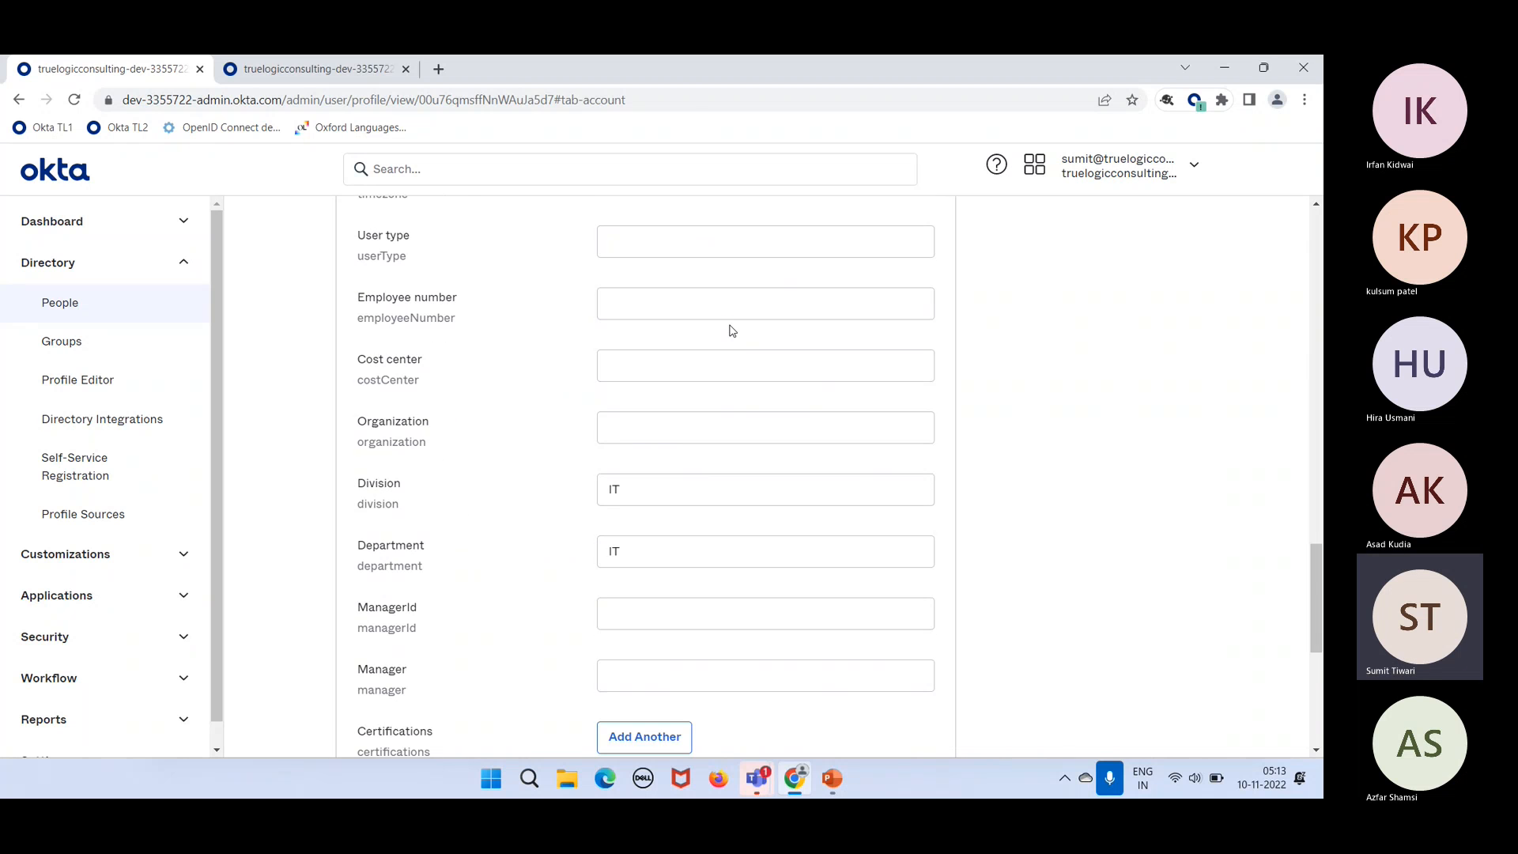
scroll(729, 329, up, 6)
click(662, 431)
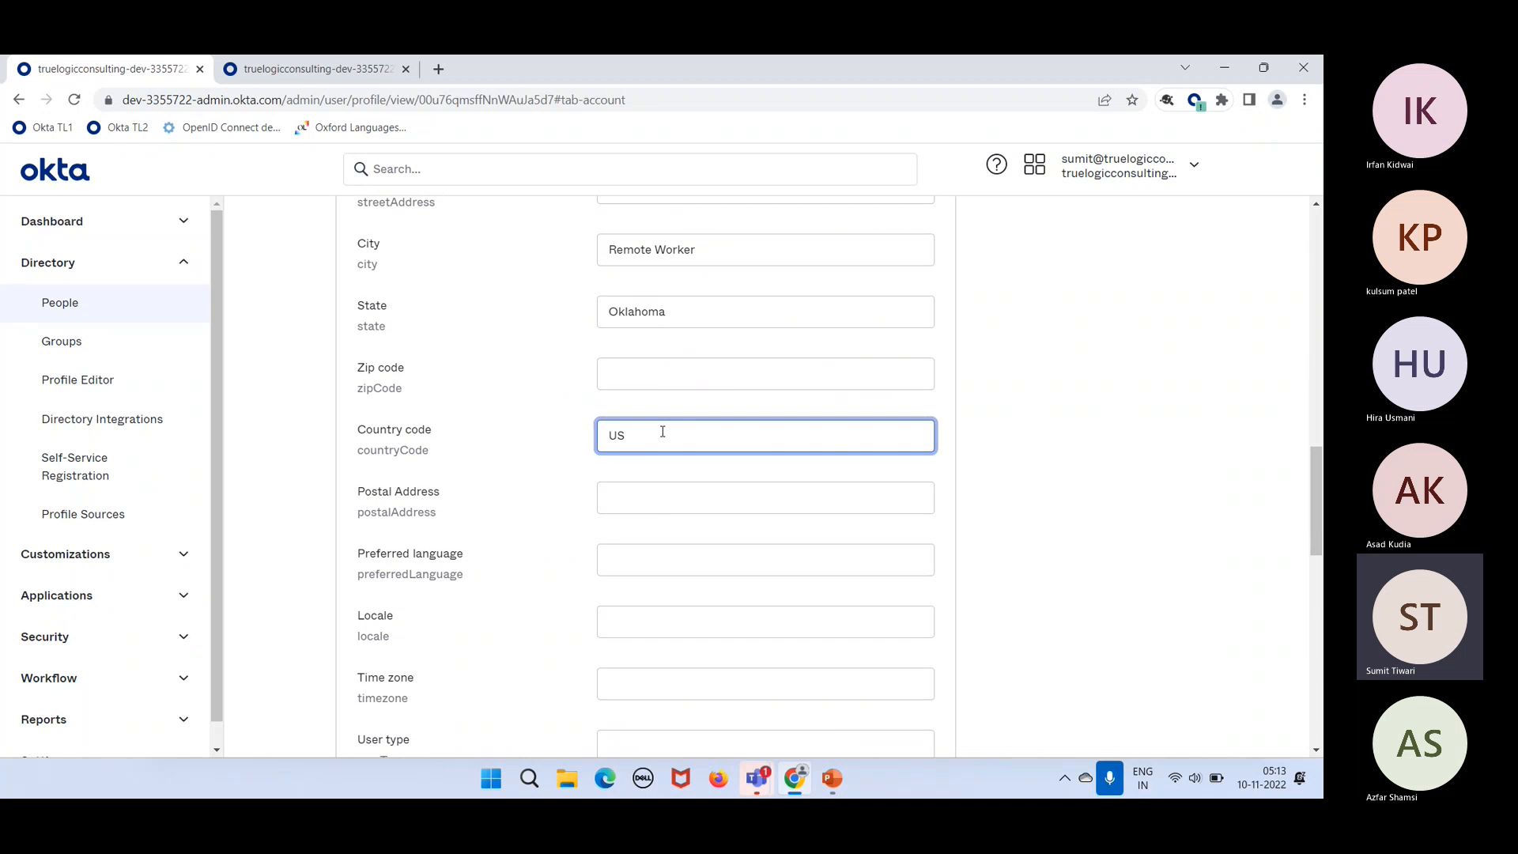
drag(663, 432, 586, 424)
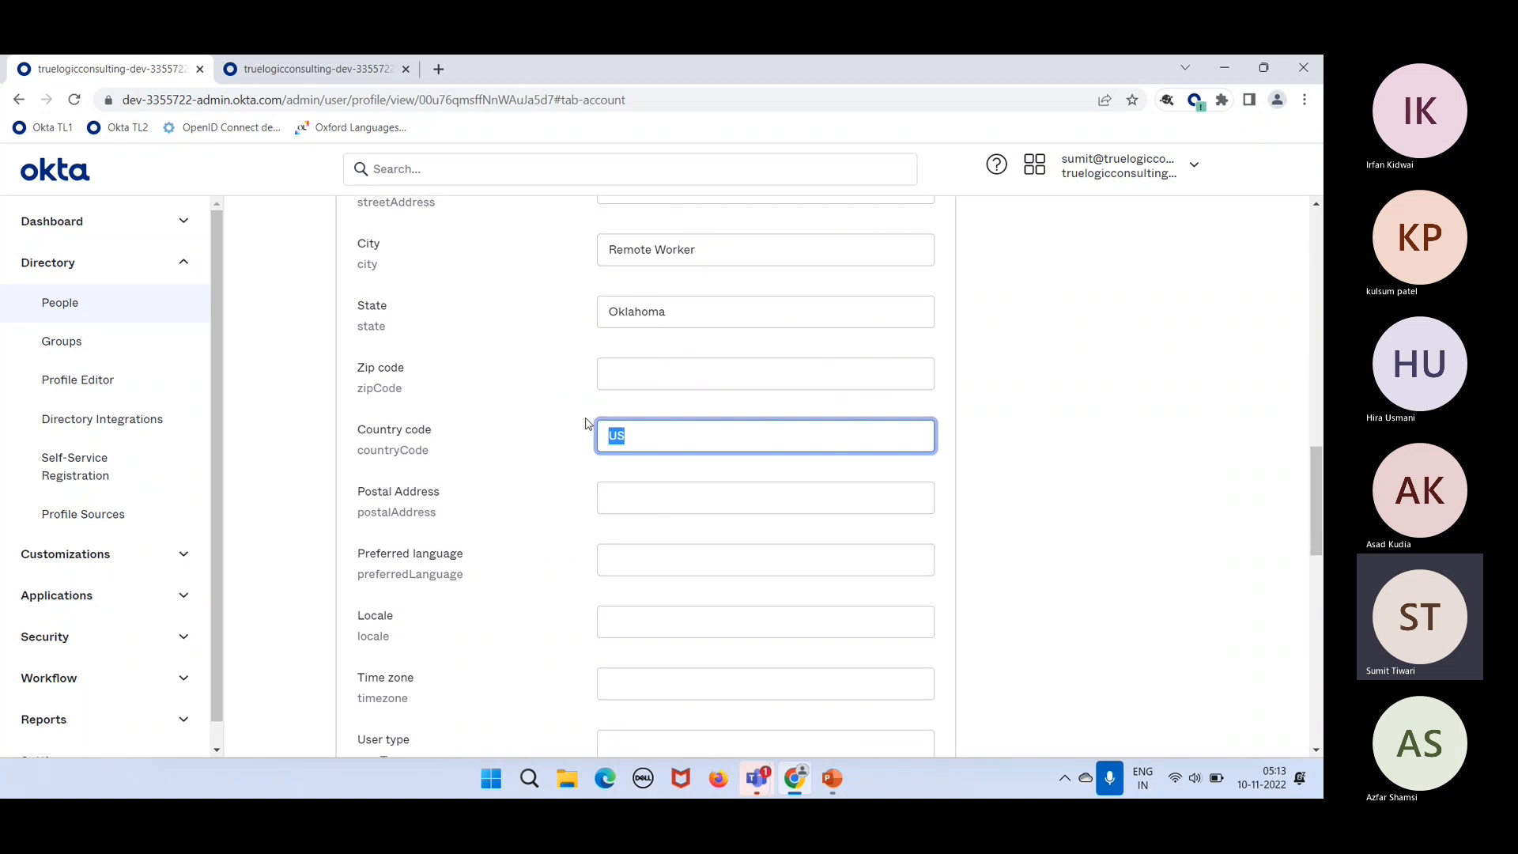
click(641, 435)
text(A)
scroll(641, 433, down, 4)
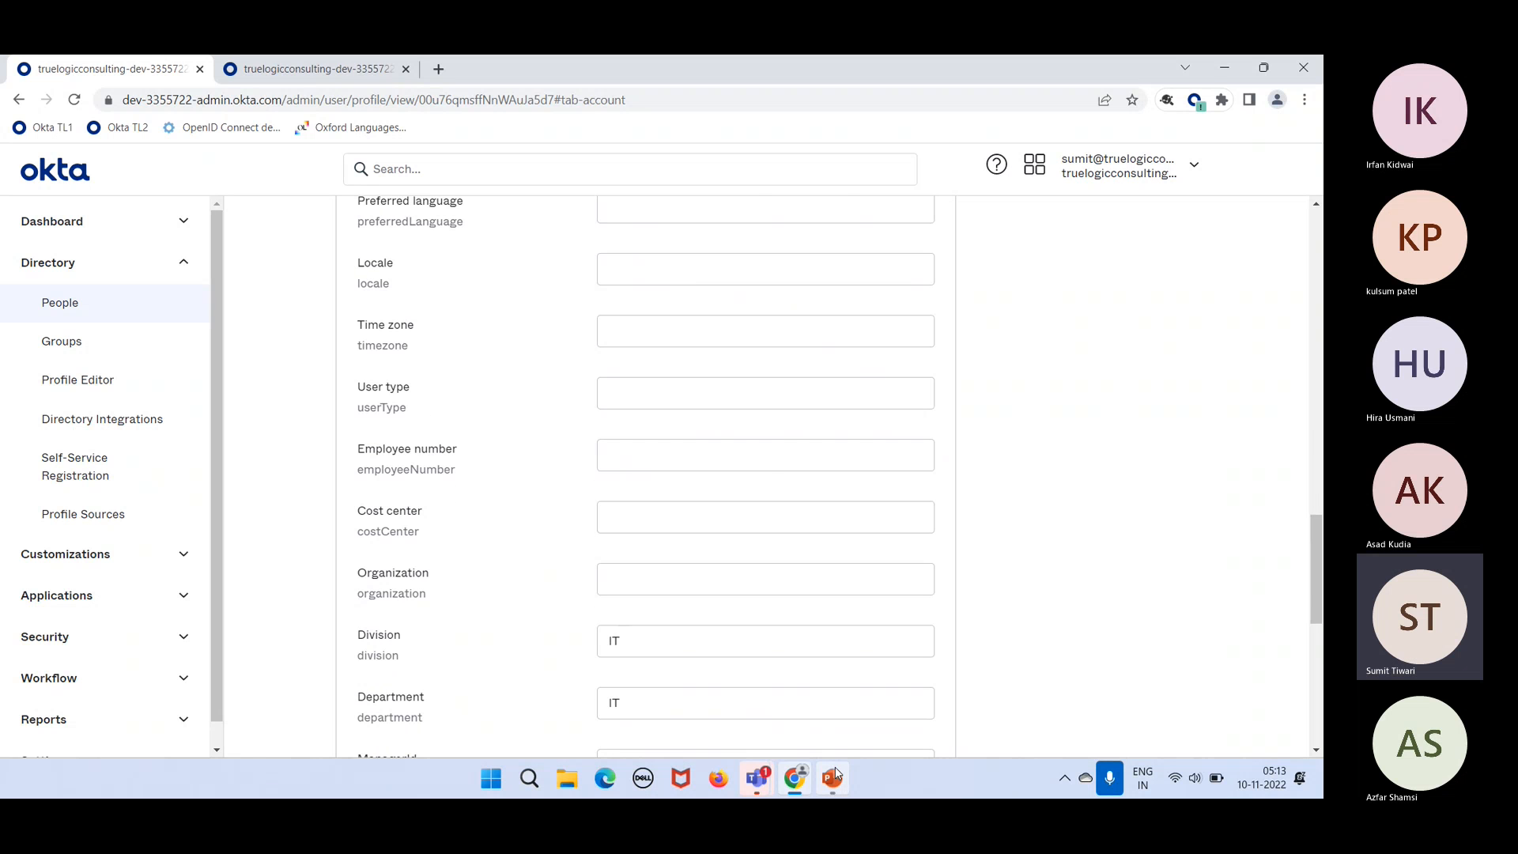
scroll(765, 475, down, 7)
click(837, 581)
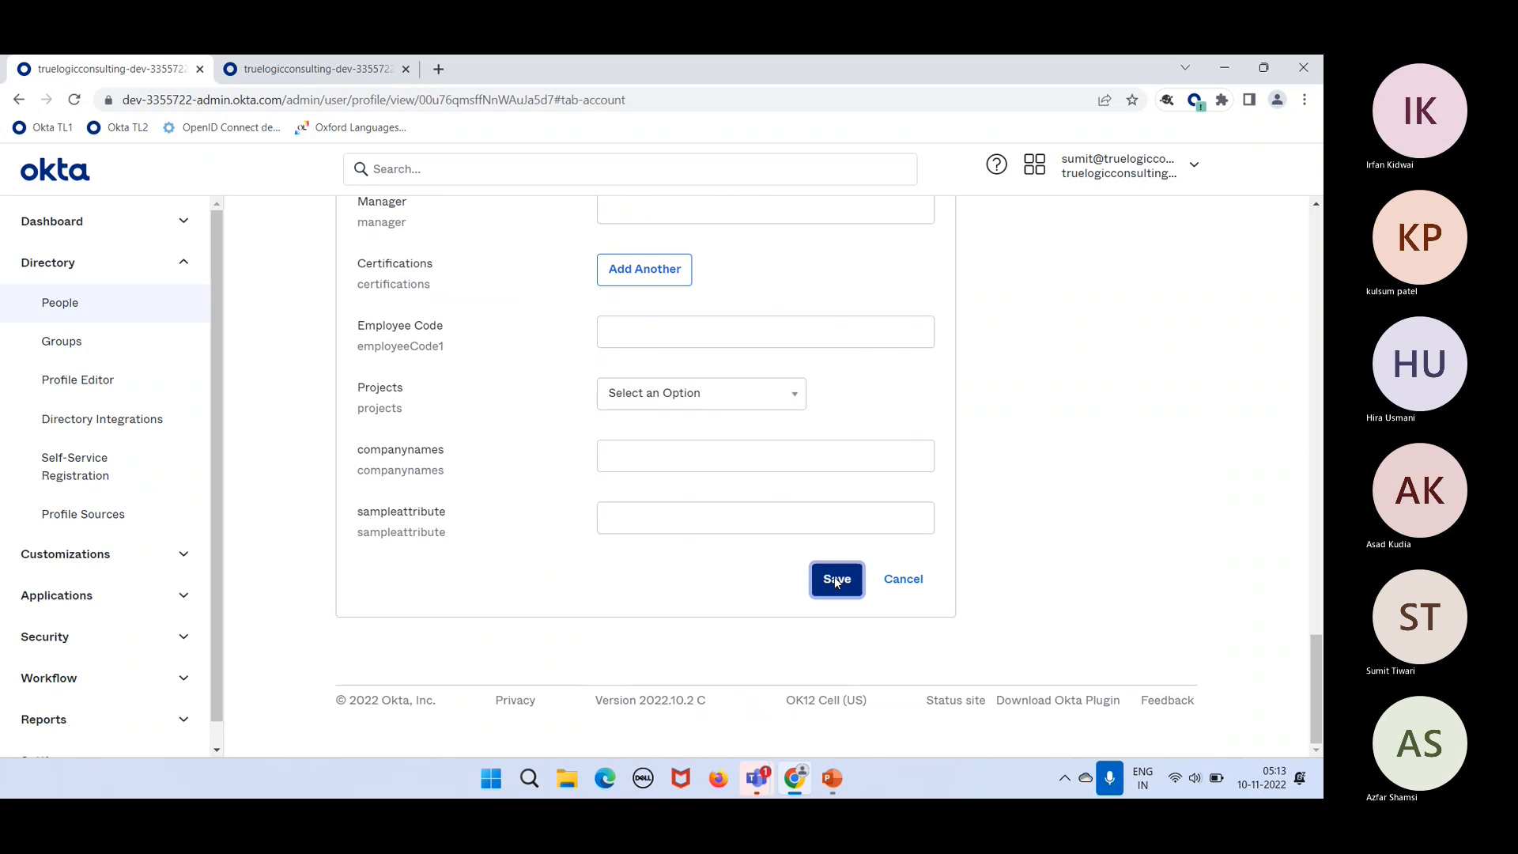
Step: Review the saved Country code value along with the Locale and Time zone rows
scroll(837, 583, up, 12)
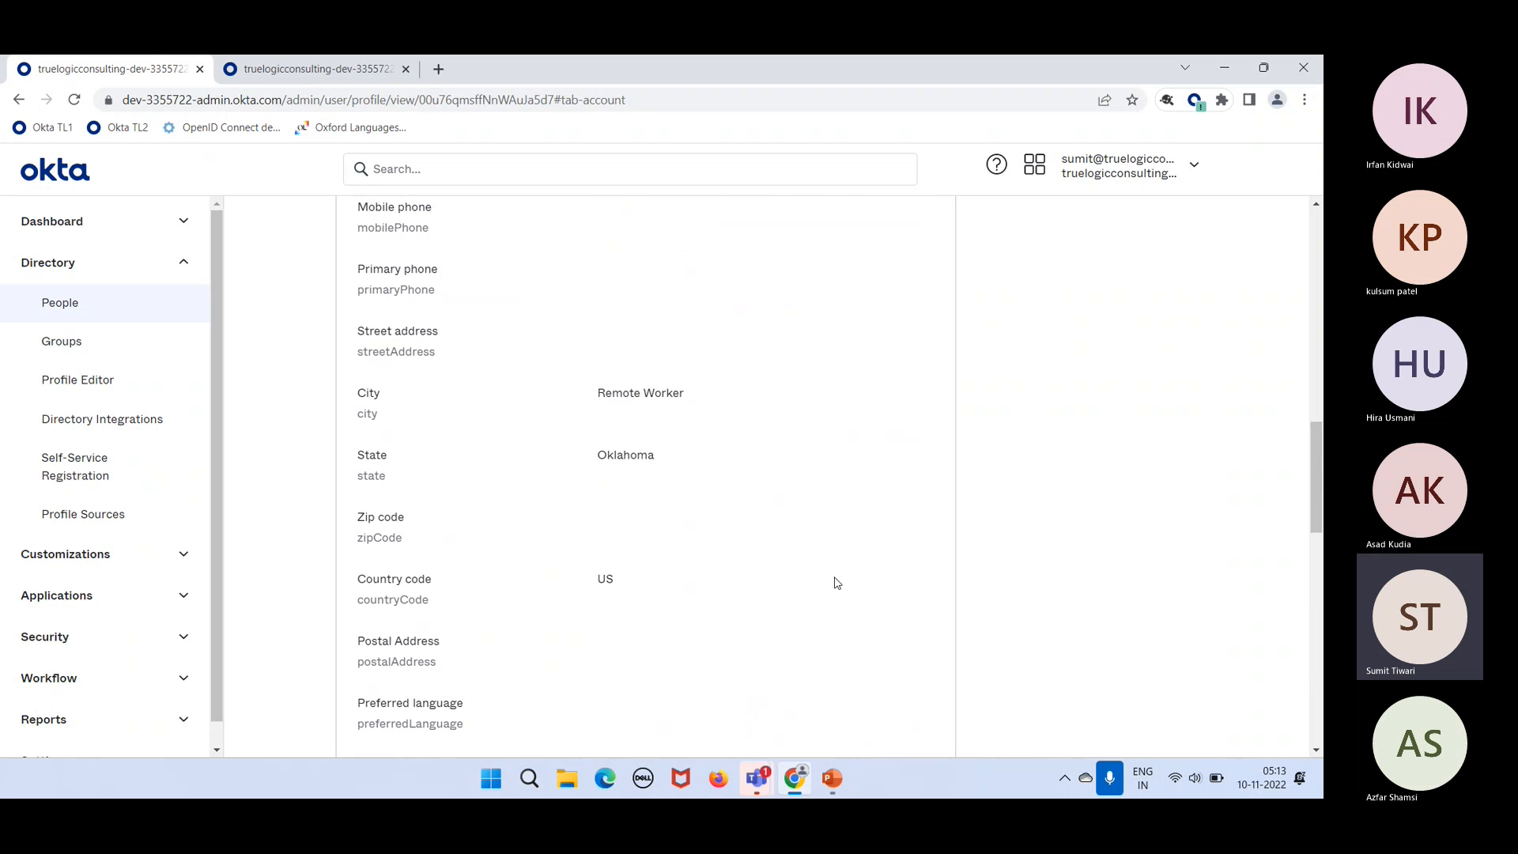
double_click(617, 586)
click(630, 591)
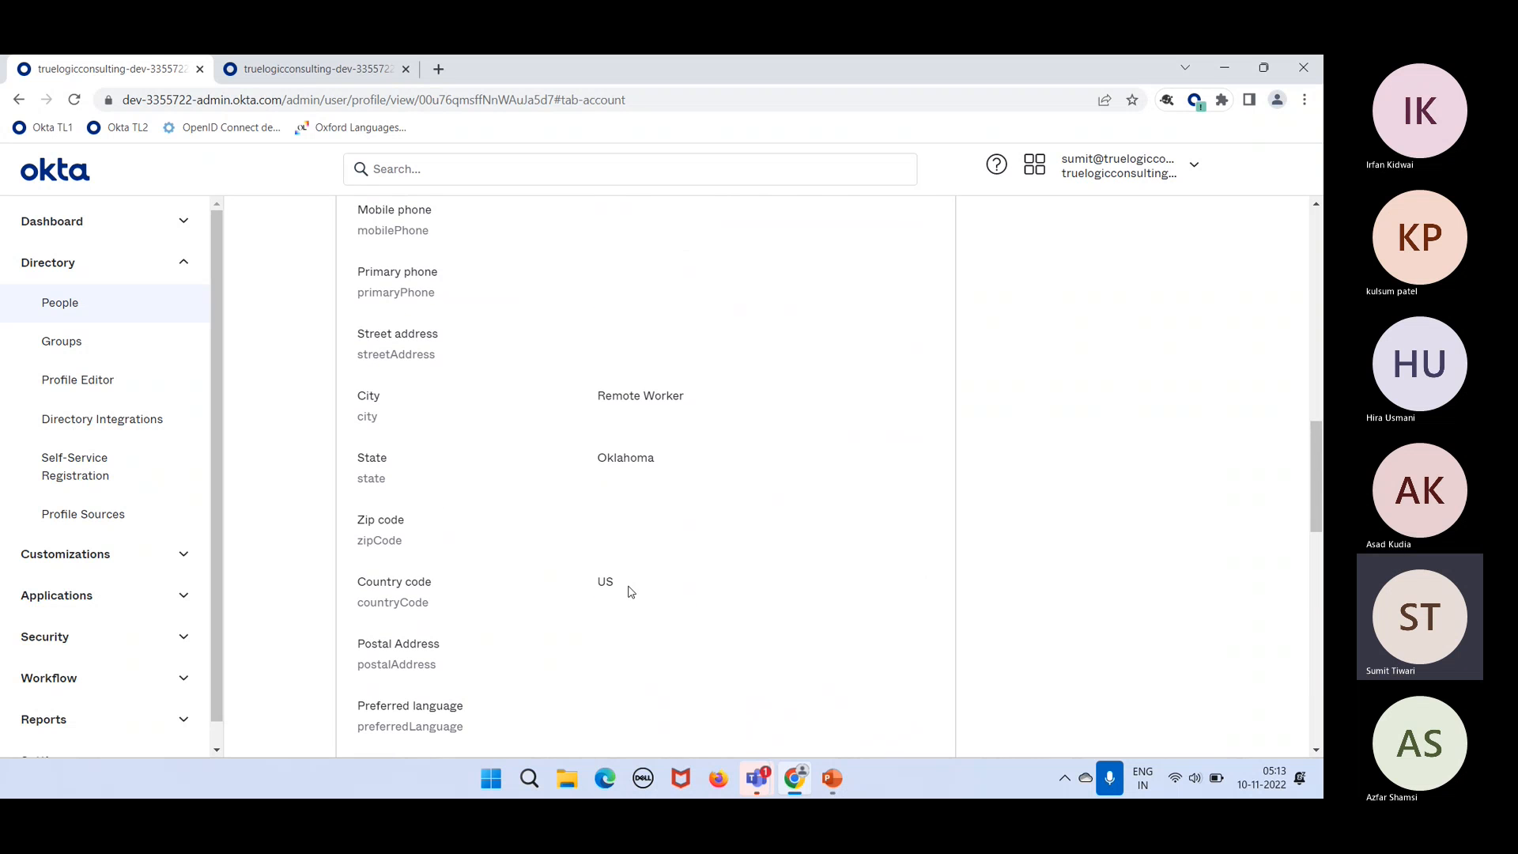
scroll(630, 591, up, 3)
scroll(630, 592, down, 10)
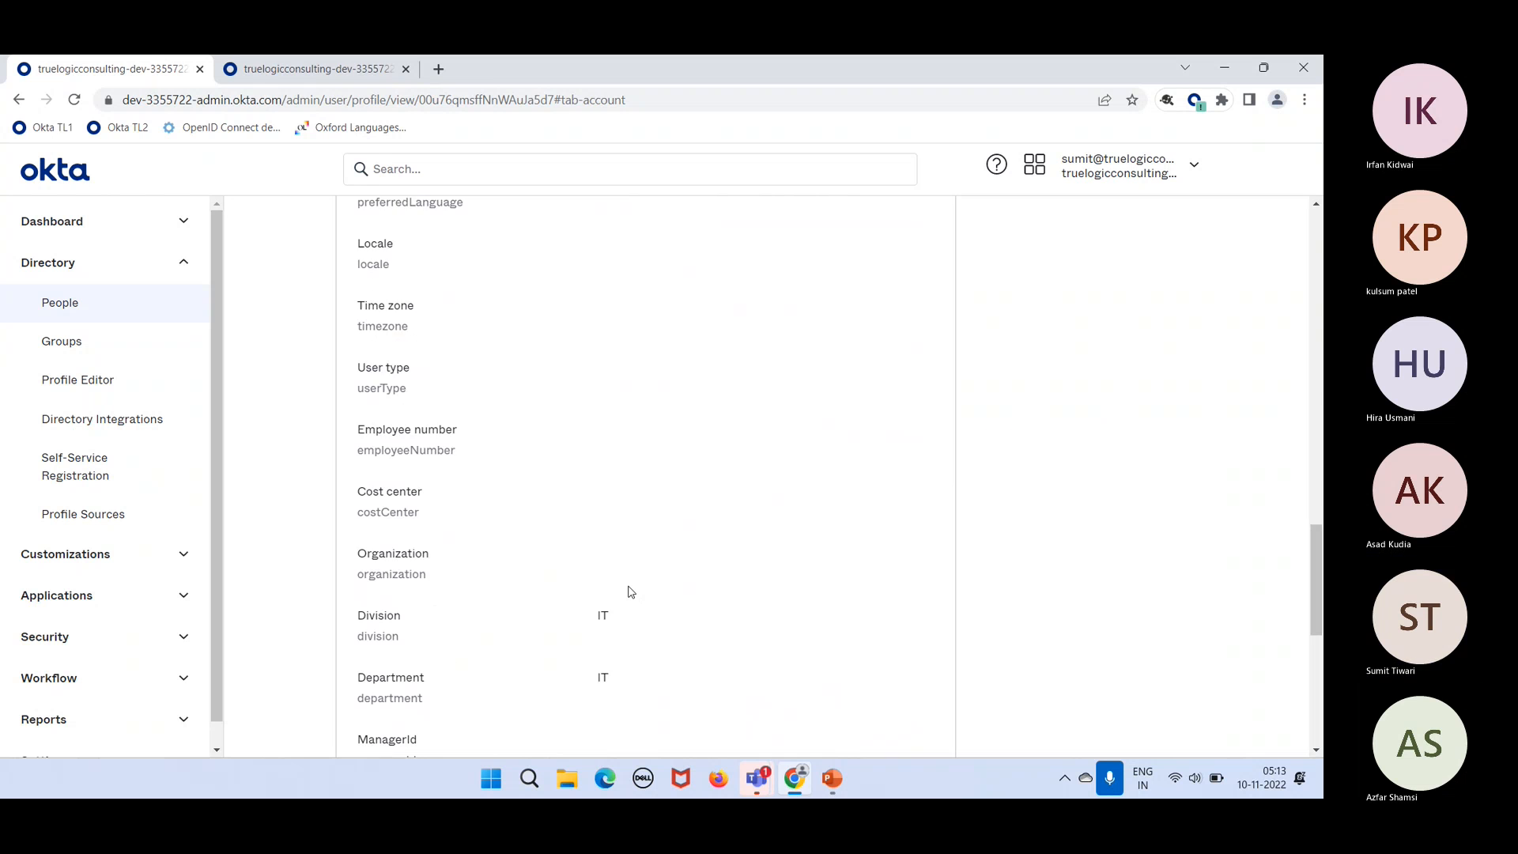
scroll(630, 592, up, 7)
scroll(630, 592, down, 1)
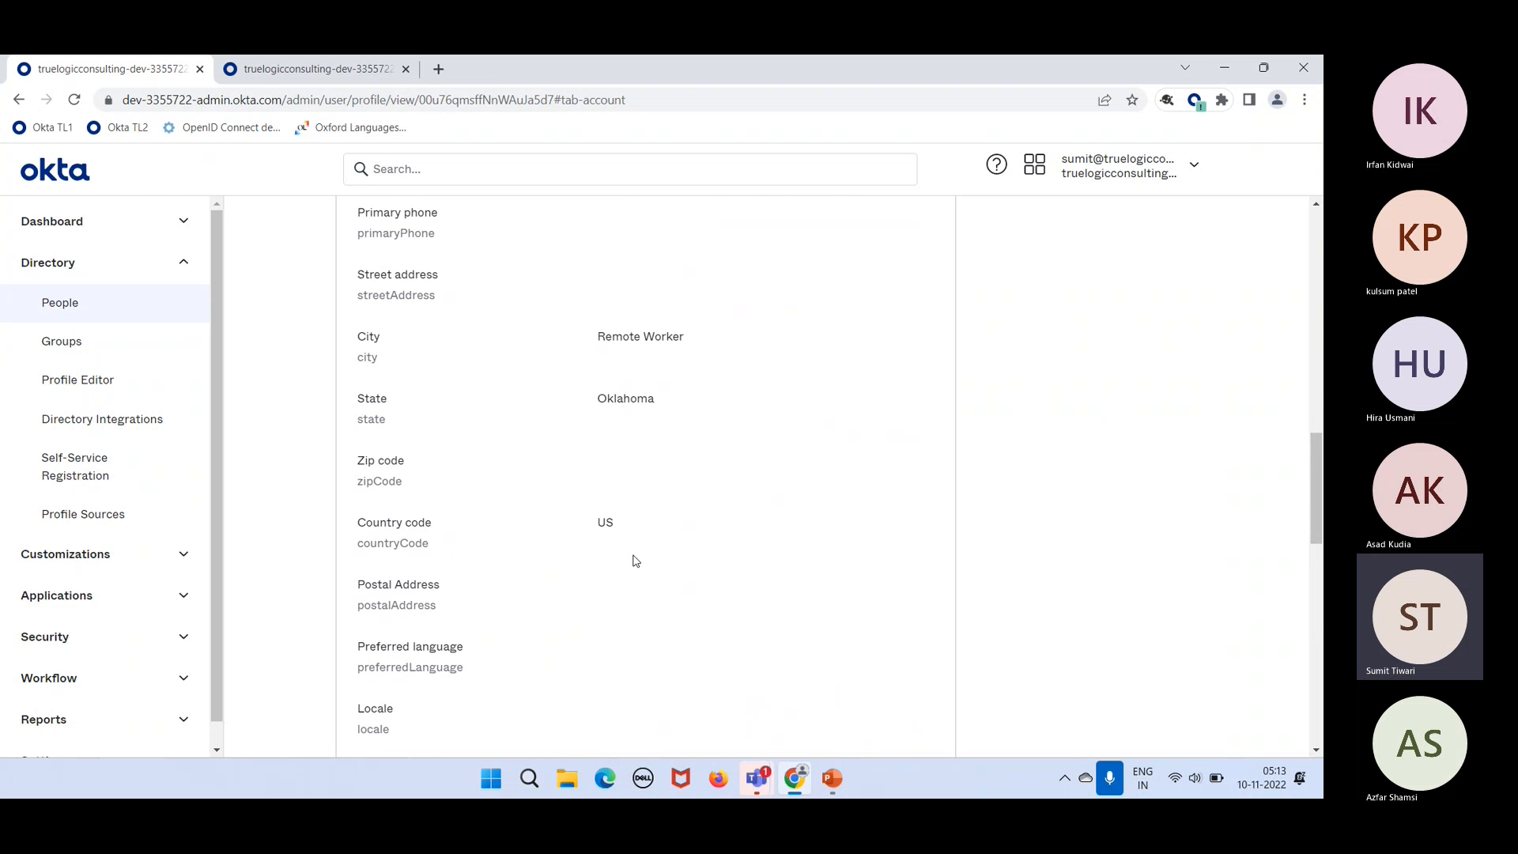
drag(617, 528, 597, 527)
click(433, 528)
drag(434, 528, 387, 533)
scroll(500, 603, down, 2)
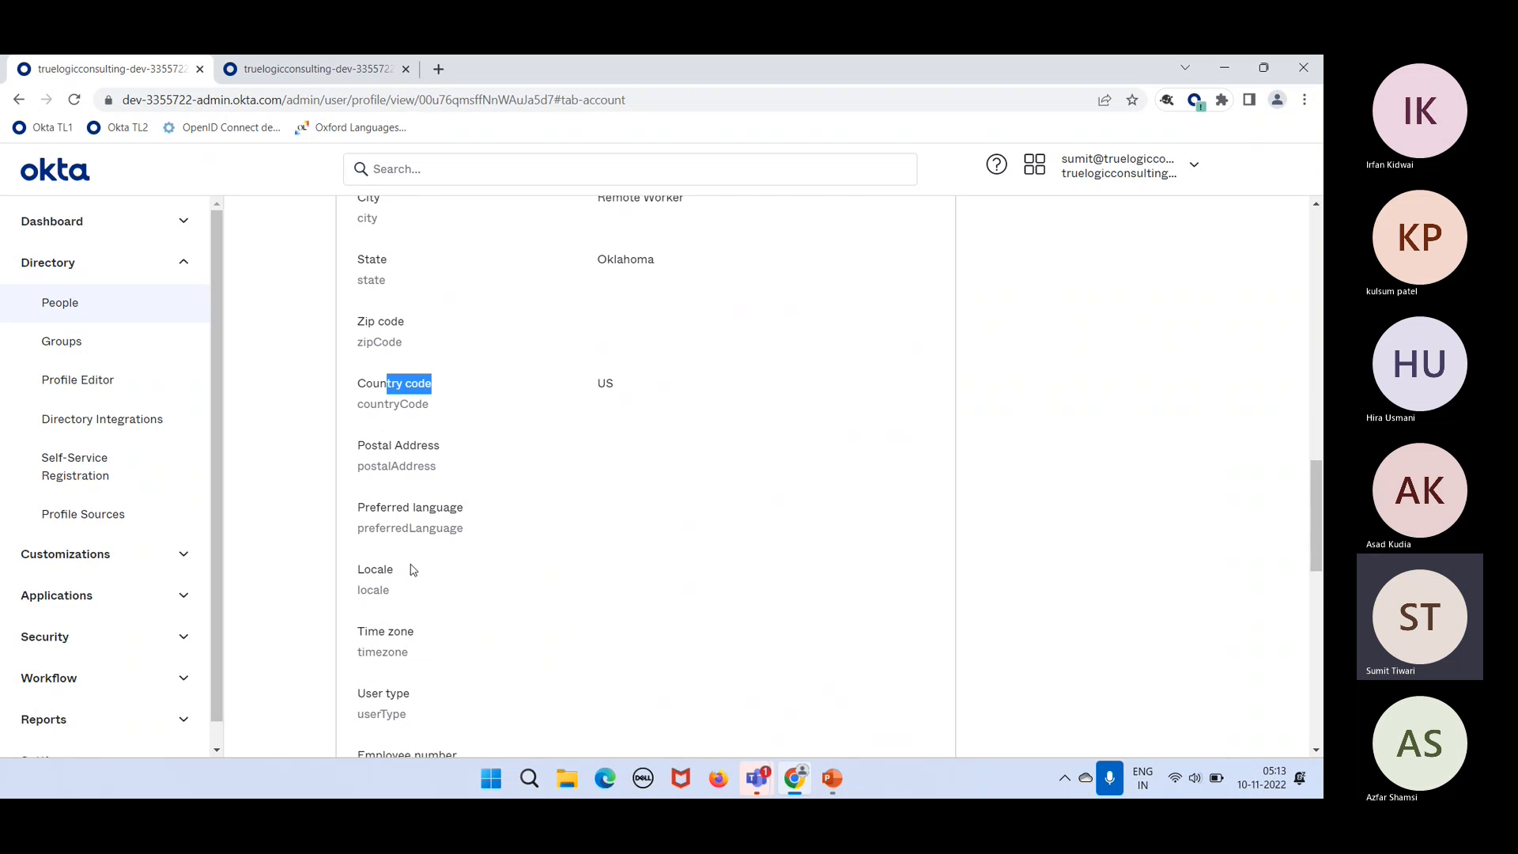
drag(400, 577, 360, 576)
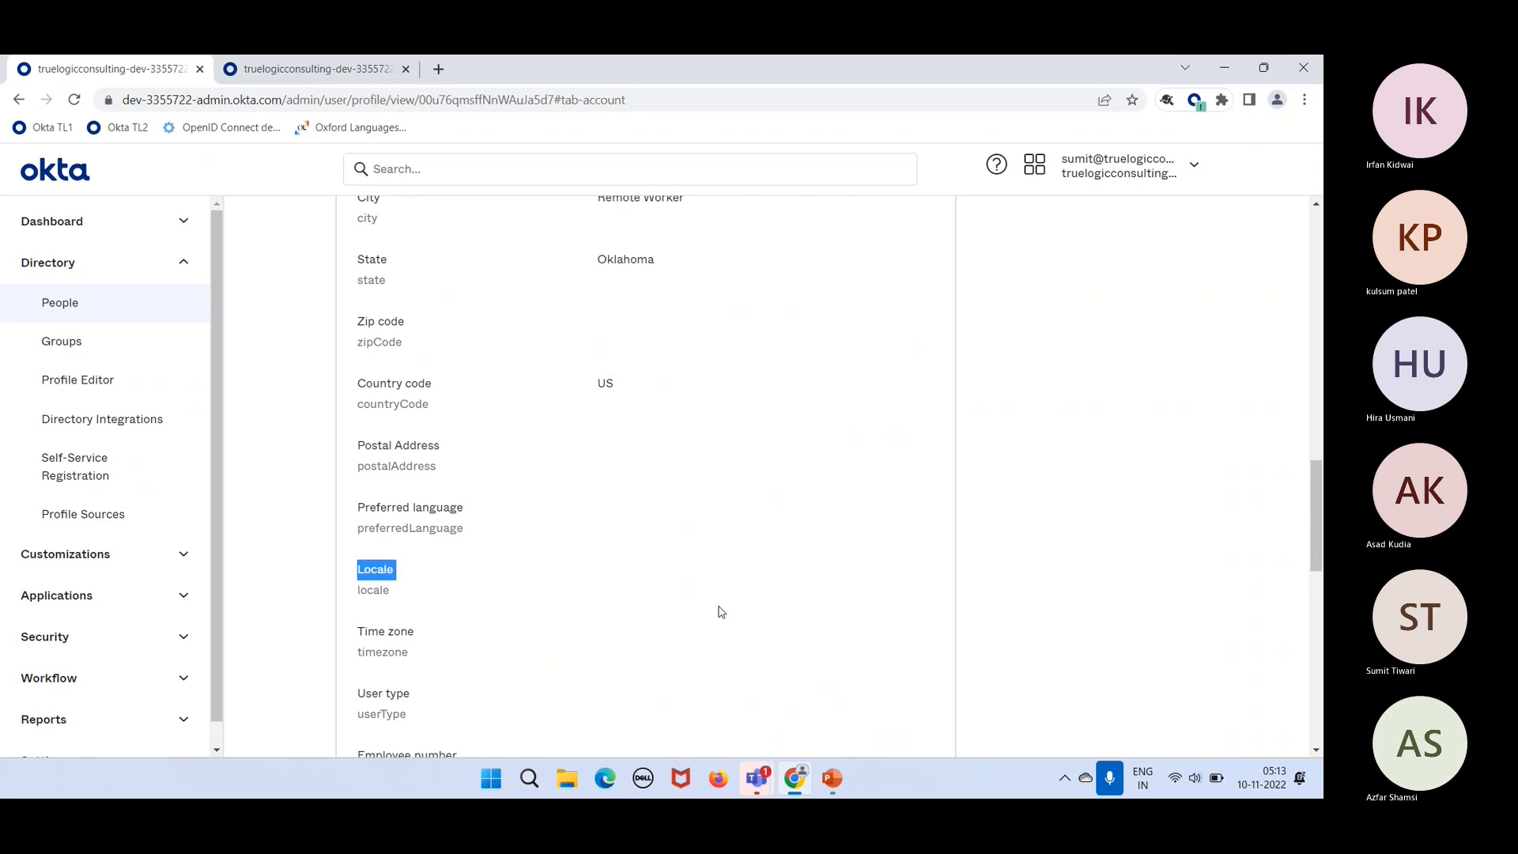
scroll(703, 608, down, 1)
click(427, 550)
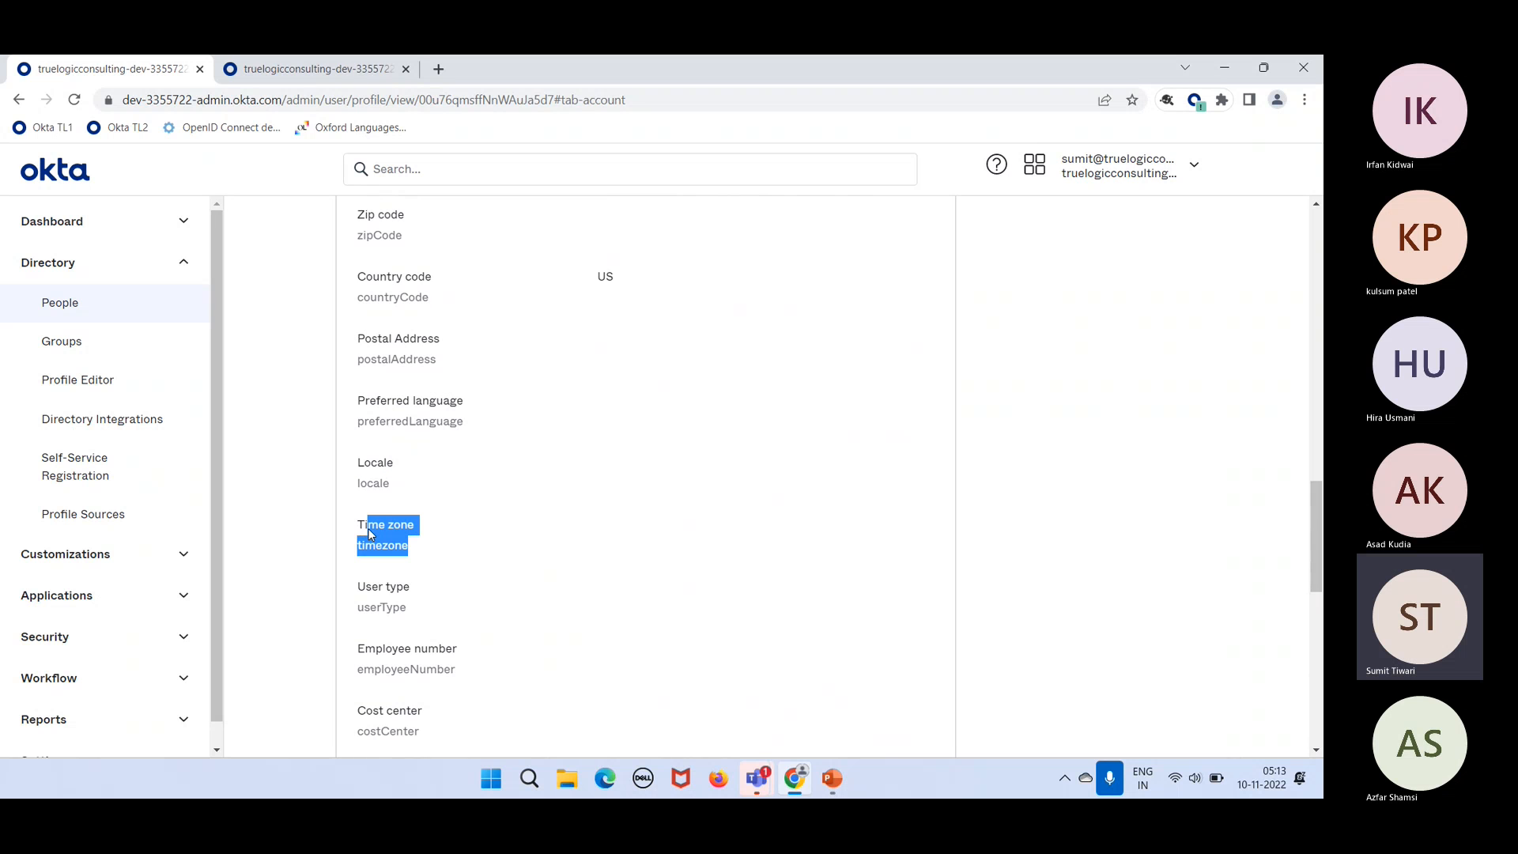
click(457, 567)
Step: Scroll through the remaining profile attributes, checking Department and the City through Country code rows
scroll(457, 567, down, 2)
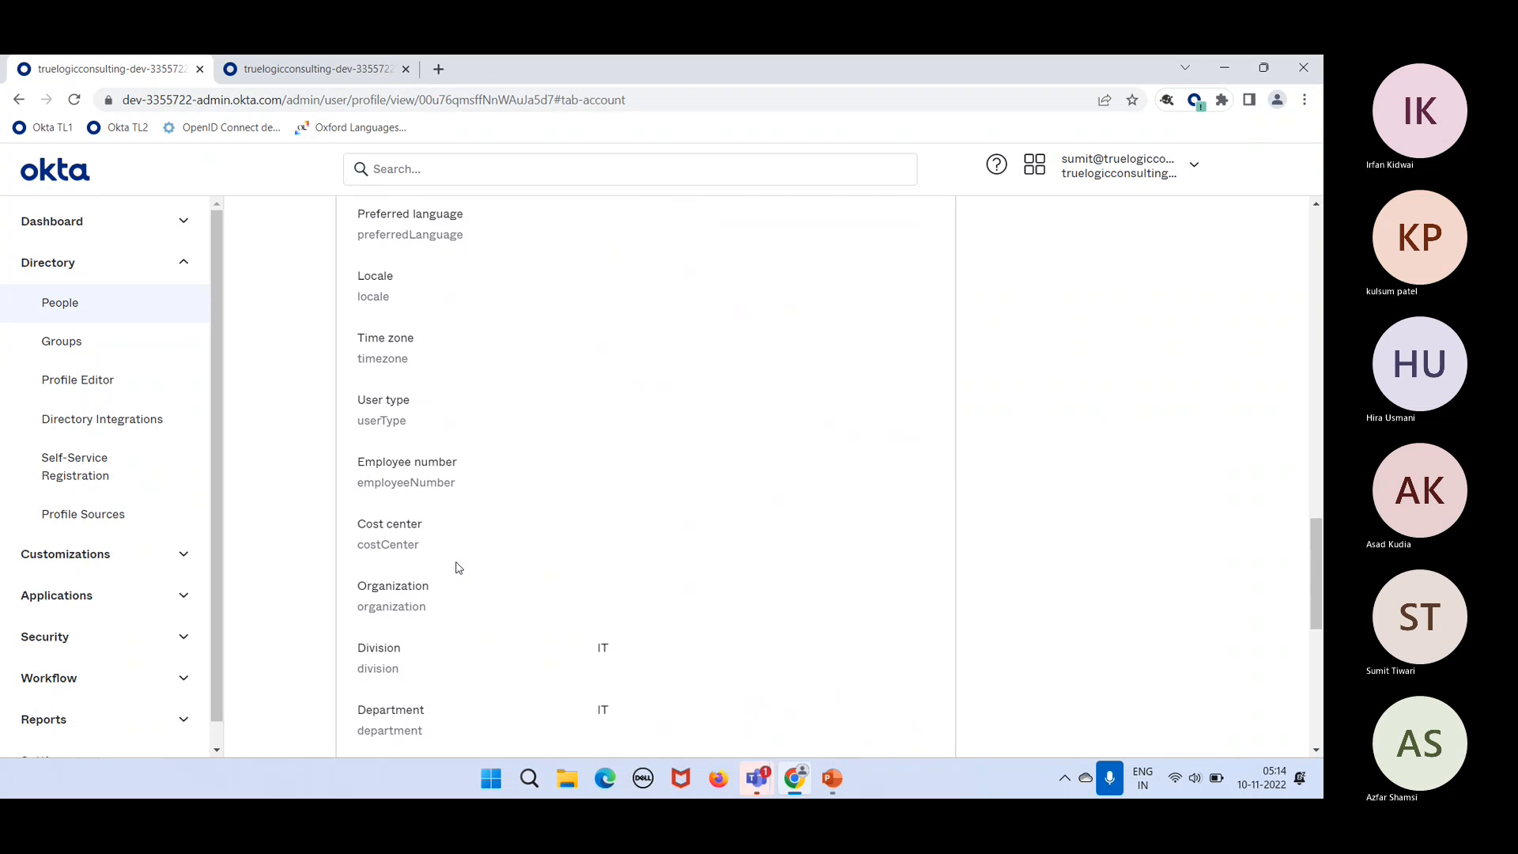
scroll(457, 567, down, 1)
scroll(457, 567, down, 4)
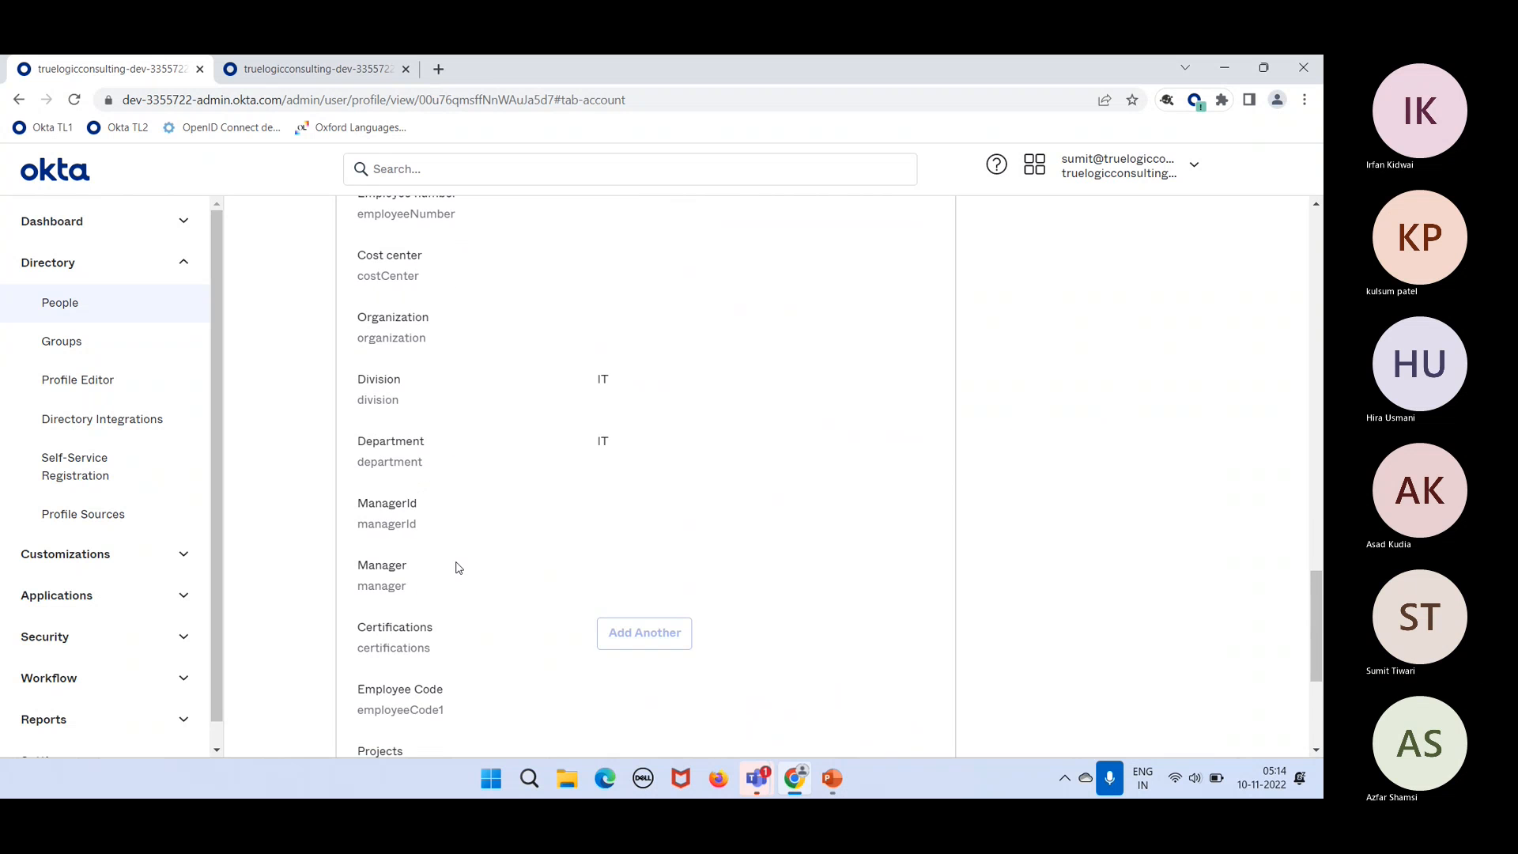
scroll(457, 567, up, 18)
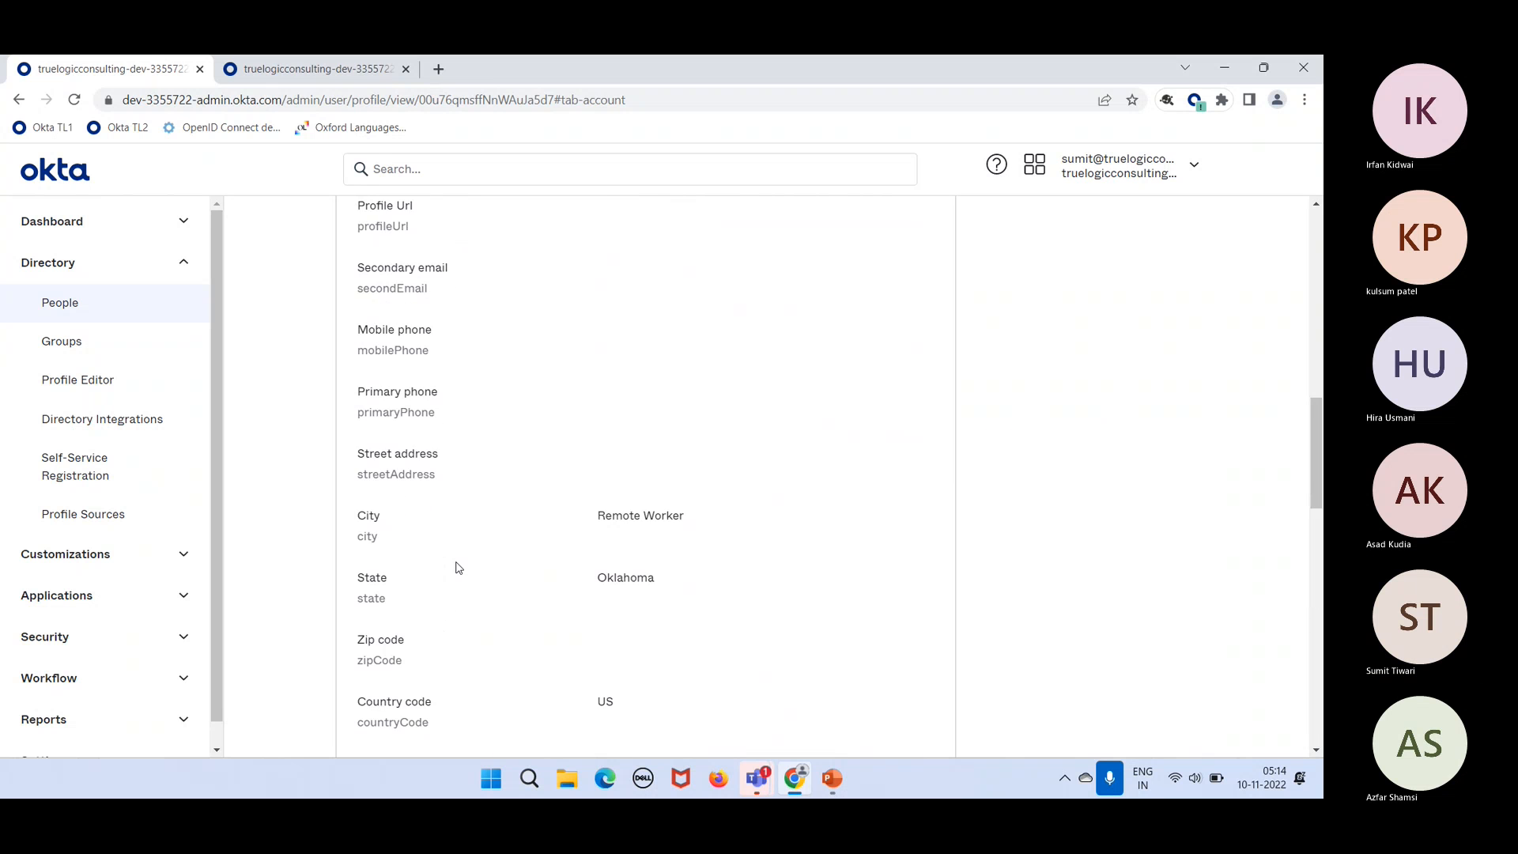
scroll(458, 567, up, 1)
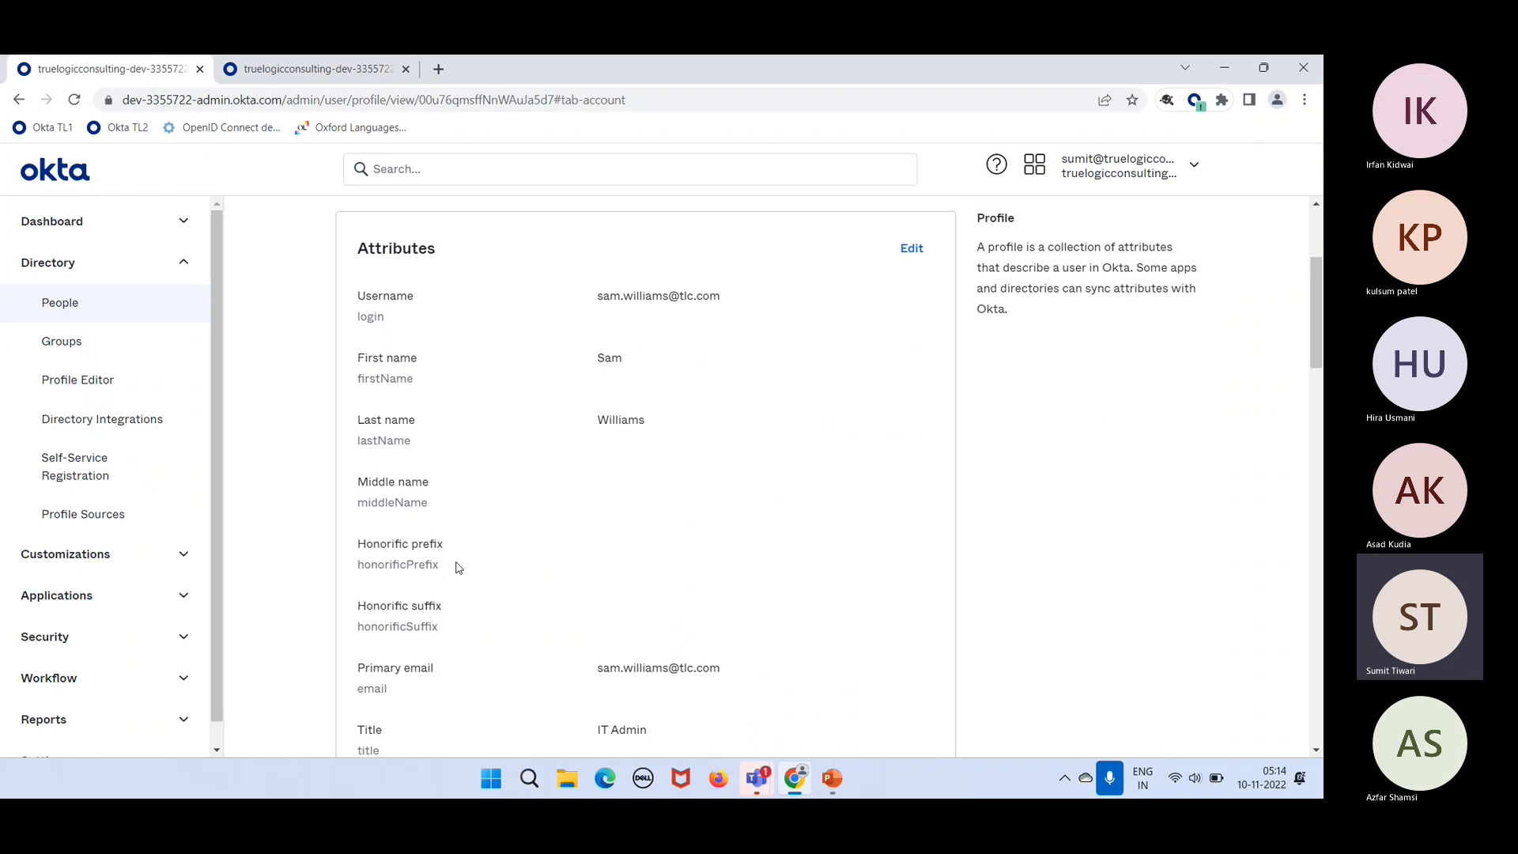
scroll(457, 567, down, 15)
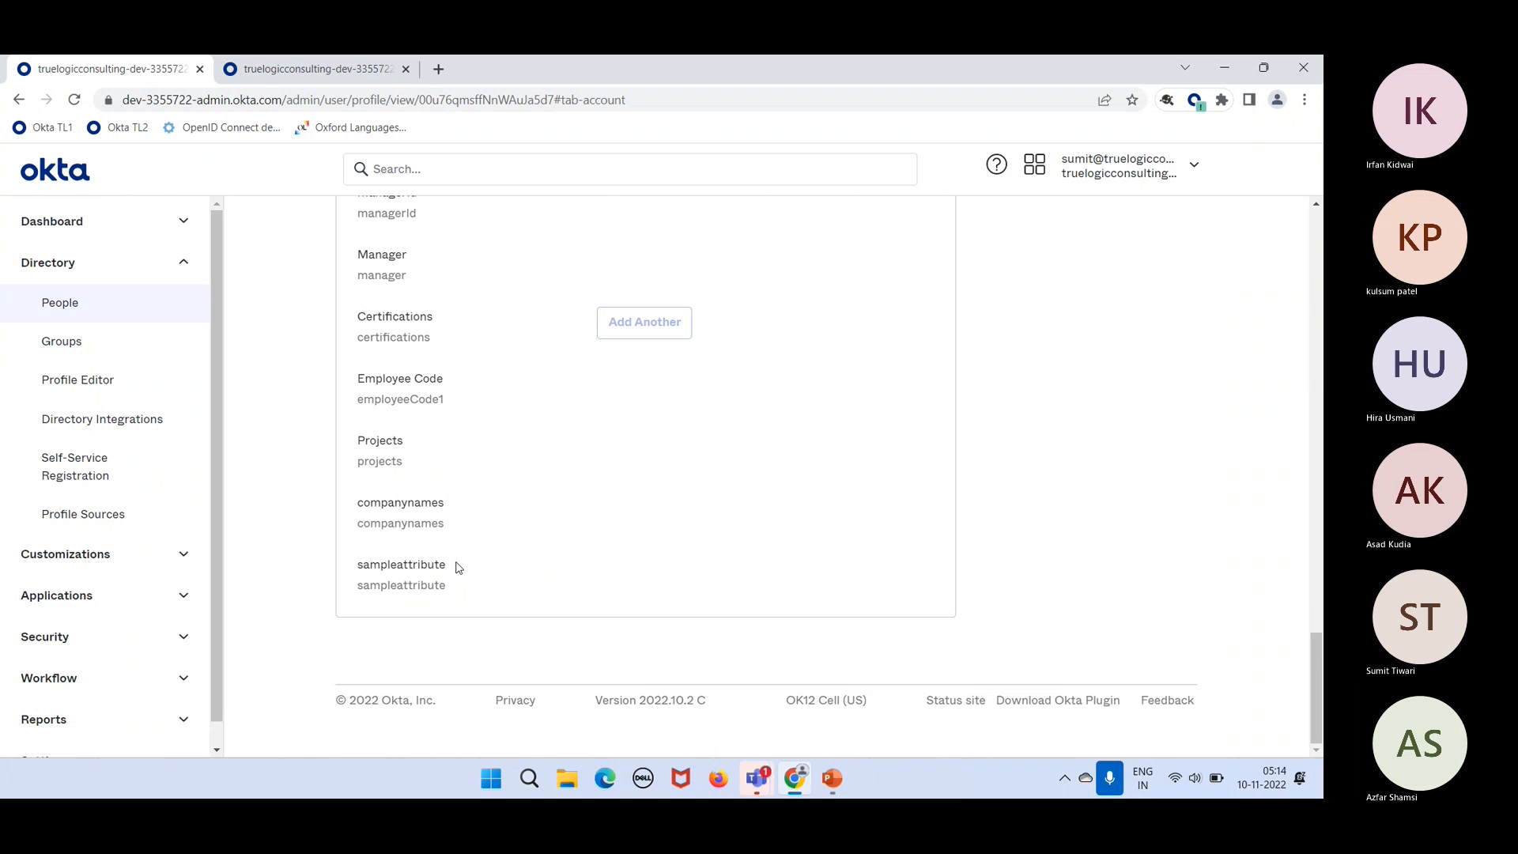
scroll(457, 567, up, 18)
scroll(457, 567, down, 8)
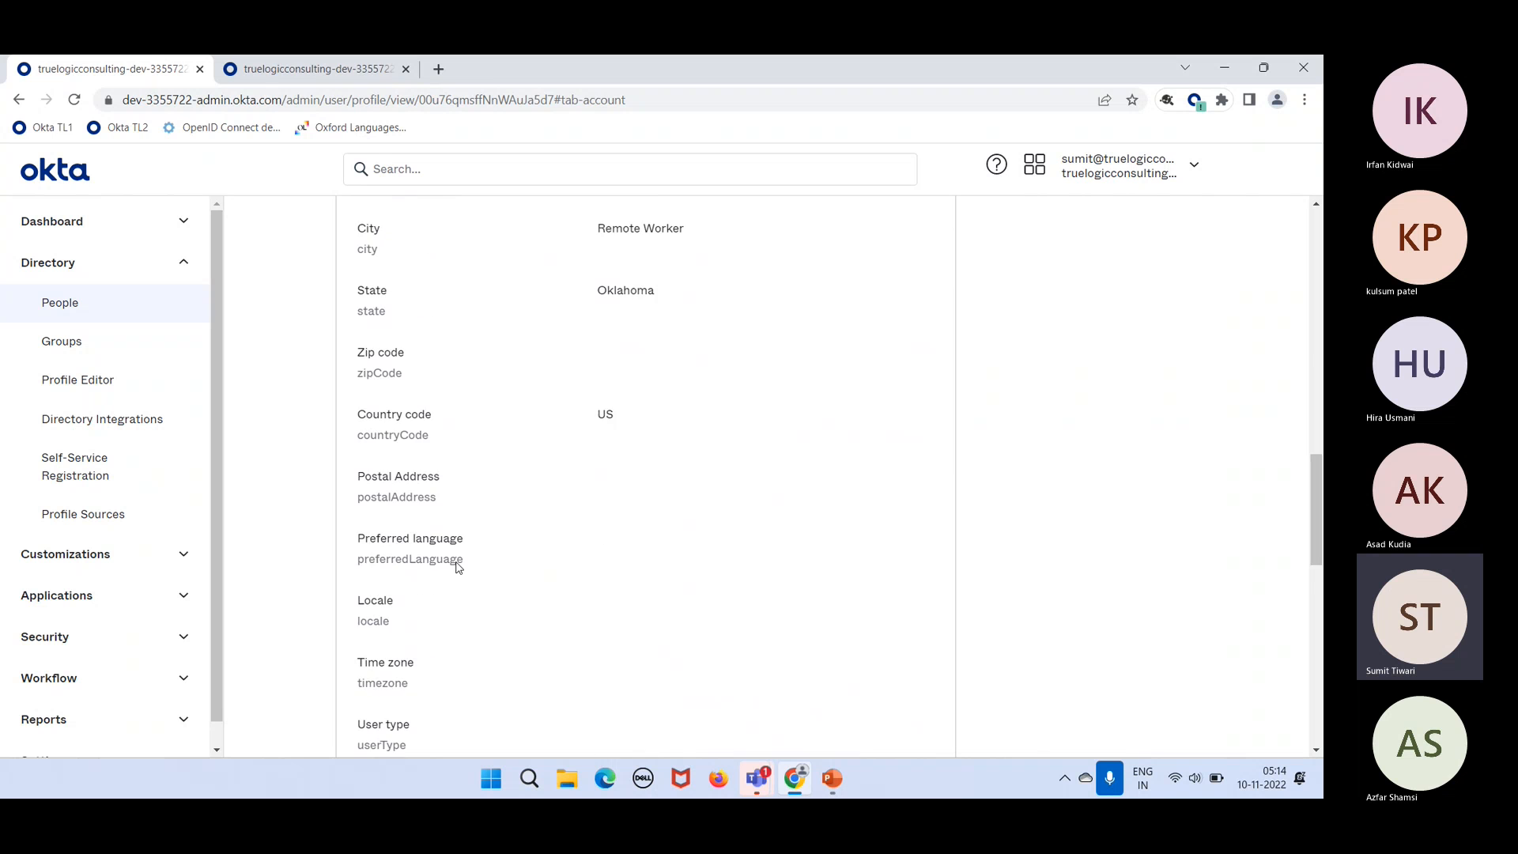
scroll(463, 311, up, 15)
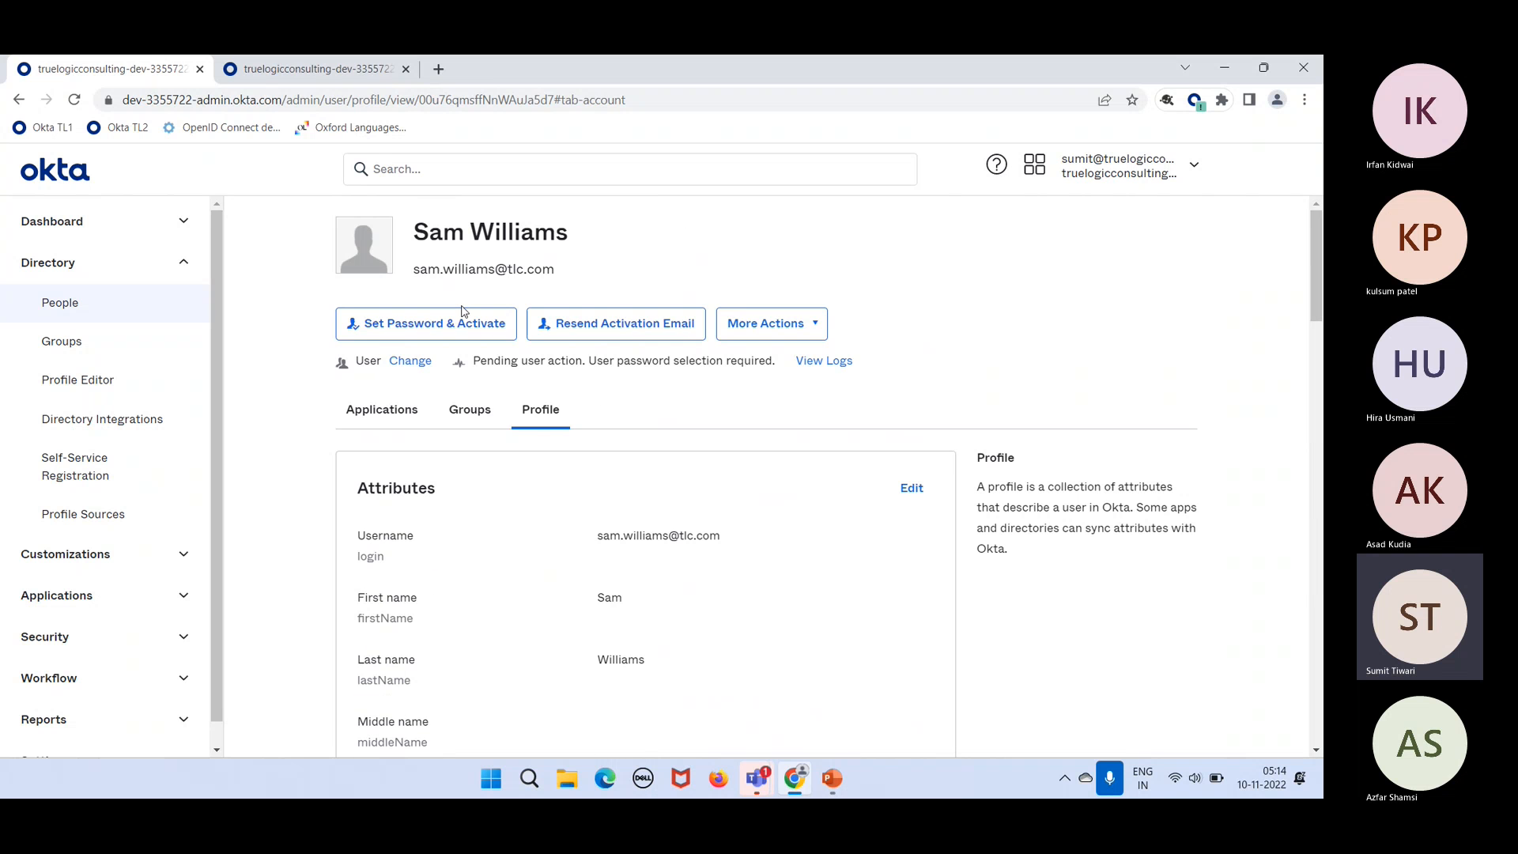
scroll(654, 624, down, 12)
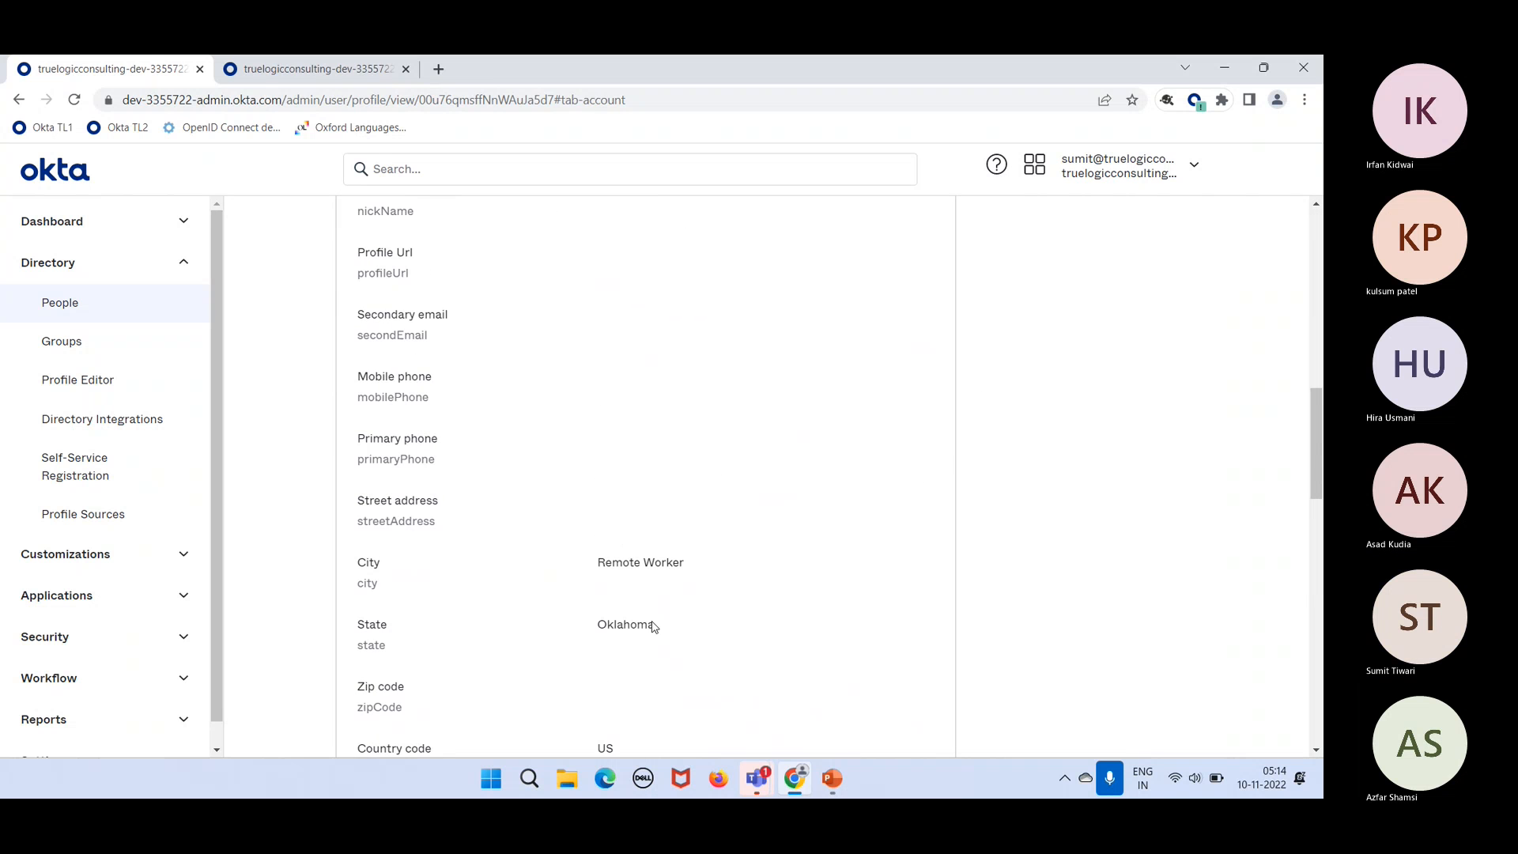
scroll(653, 626, up, 5)
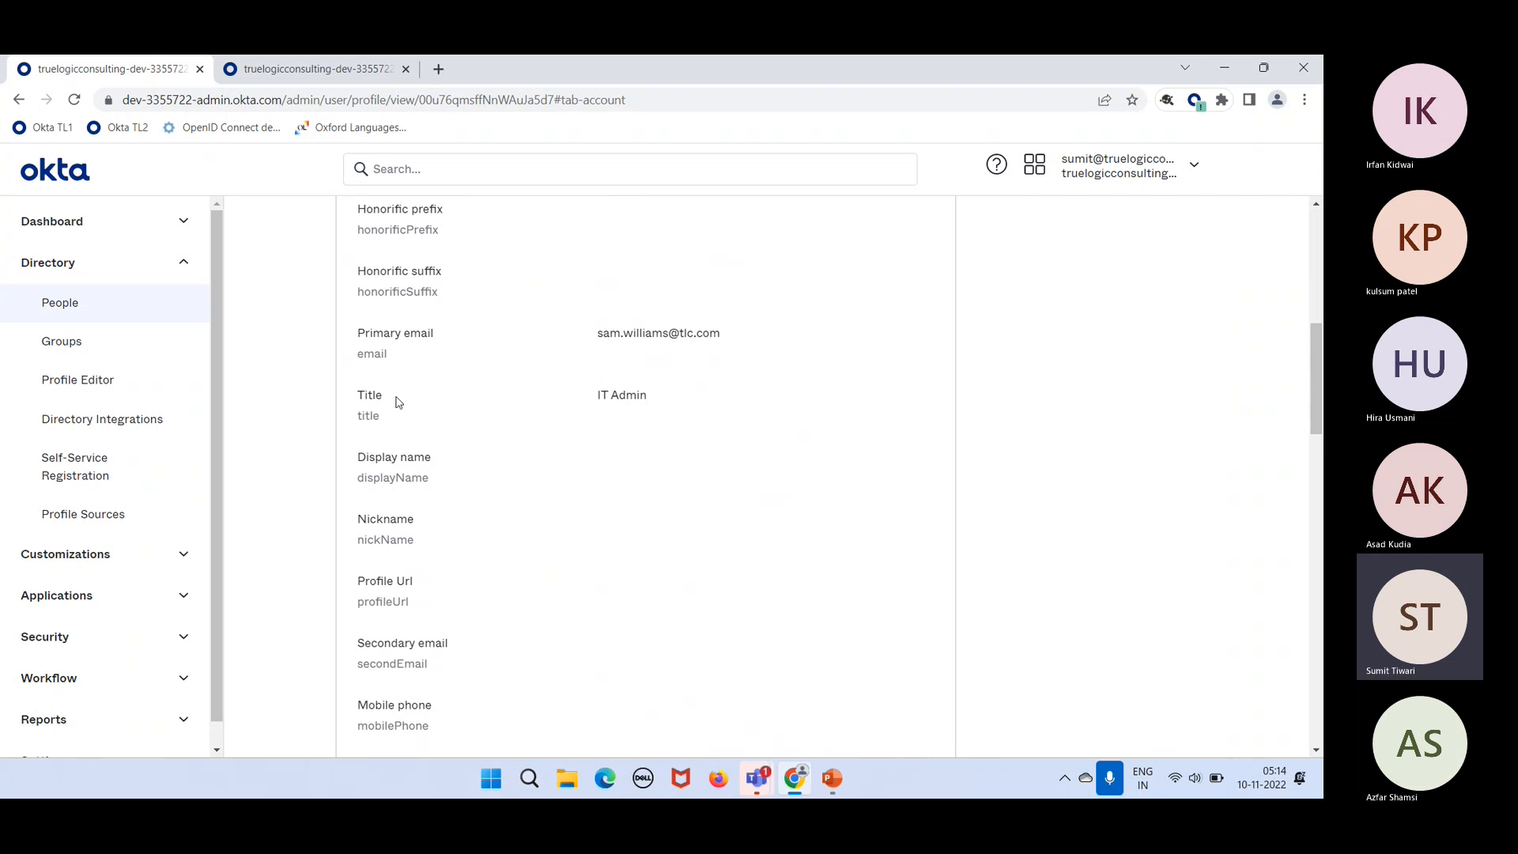
scroll(498, 519, down, 6)
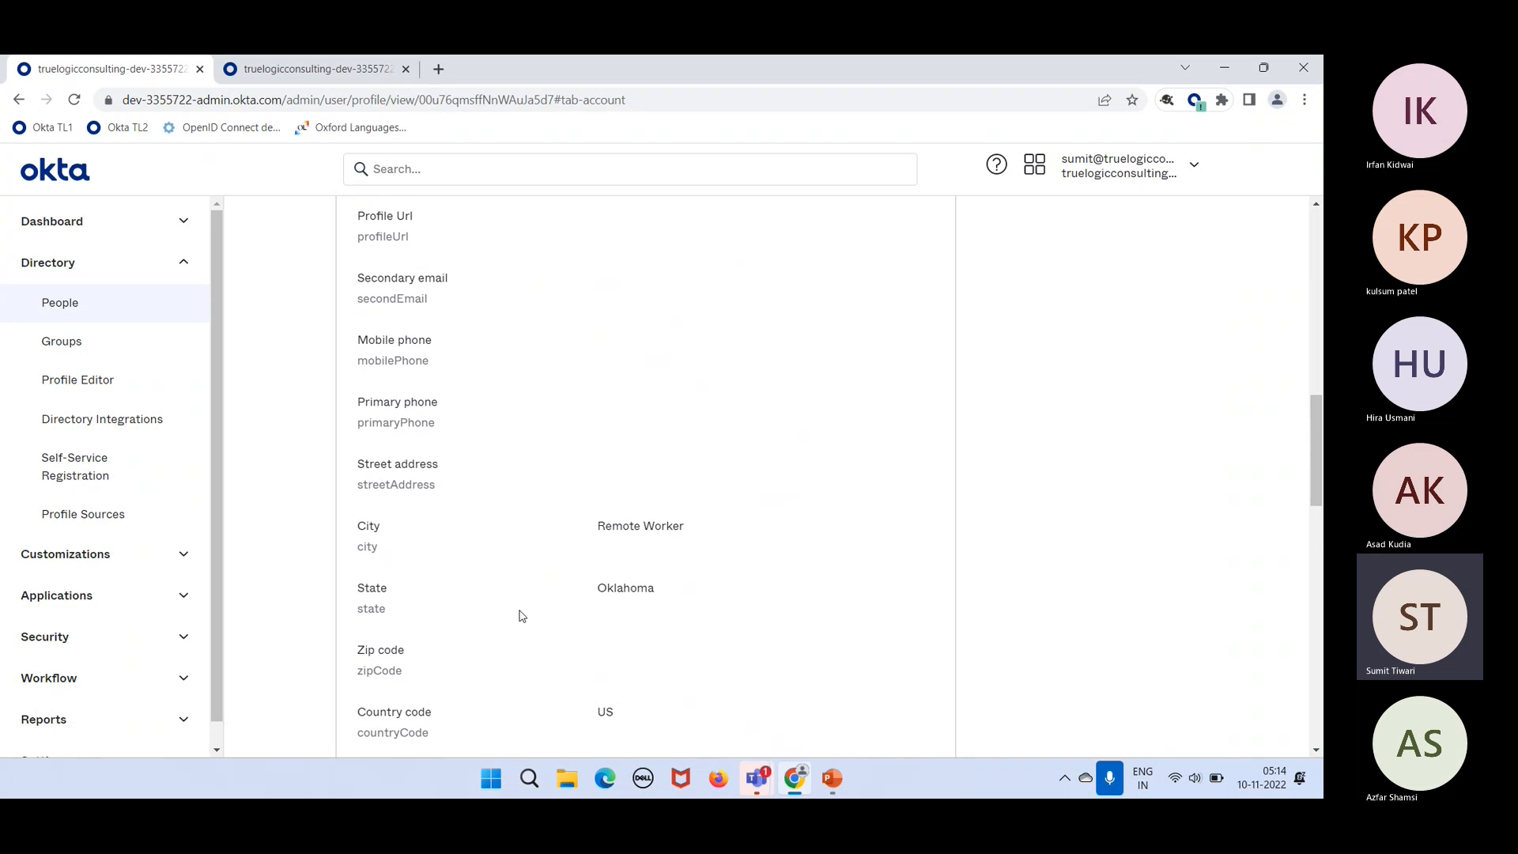
scroll(519, 615, down, 6)
scroll(520, 614, down, 5)
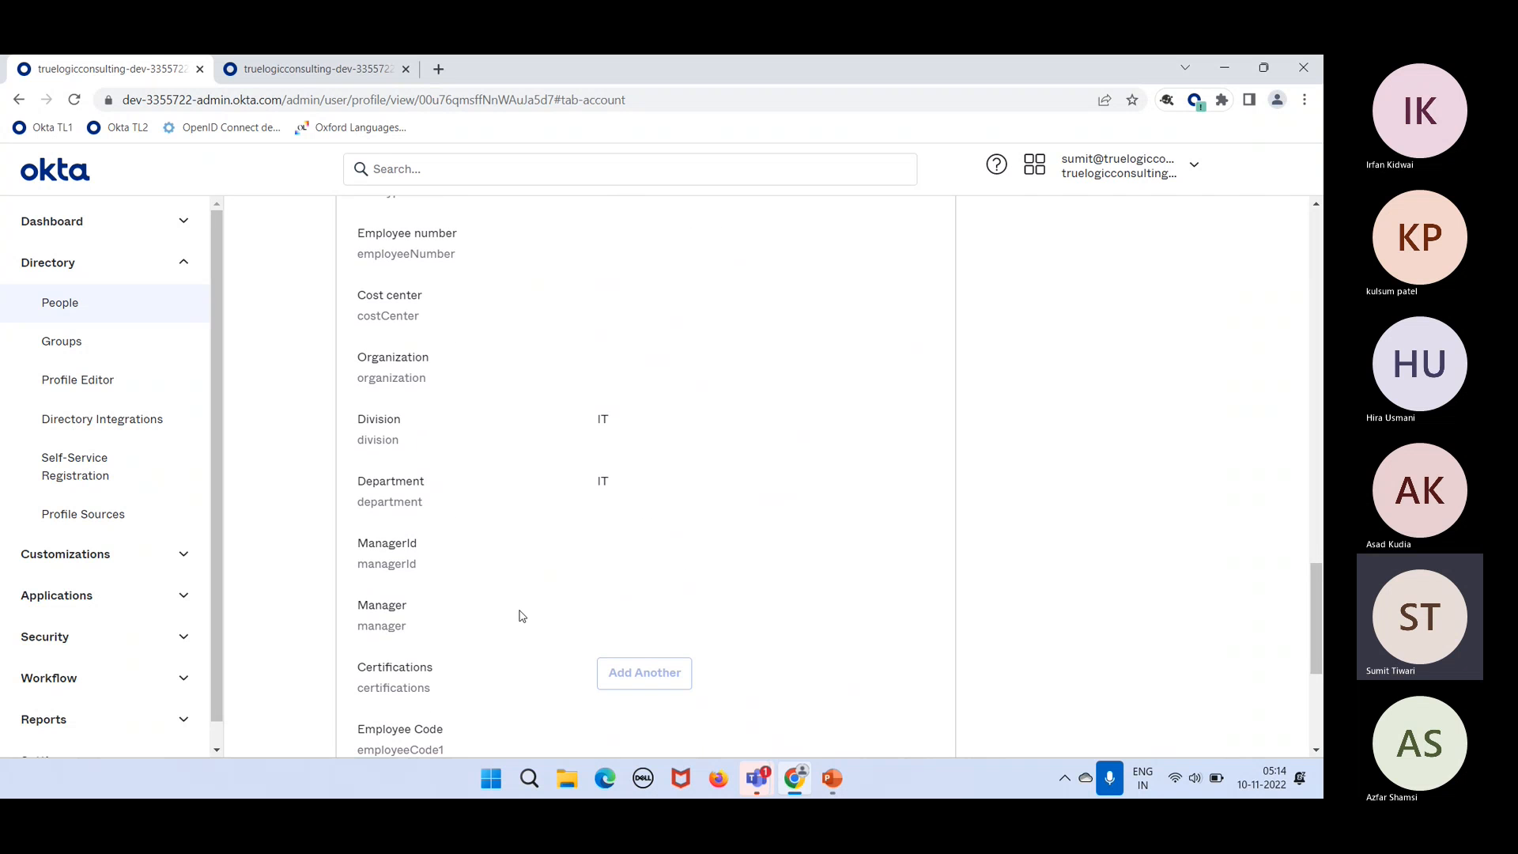
drag(438, 490, 415, 484)
scroll(534, 585, down, 5)
scroll(533, 585, up, 11)
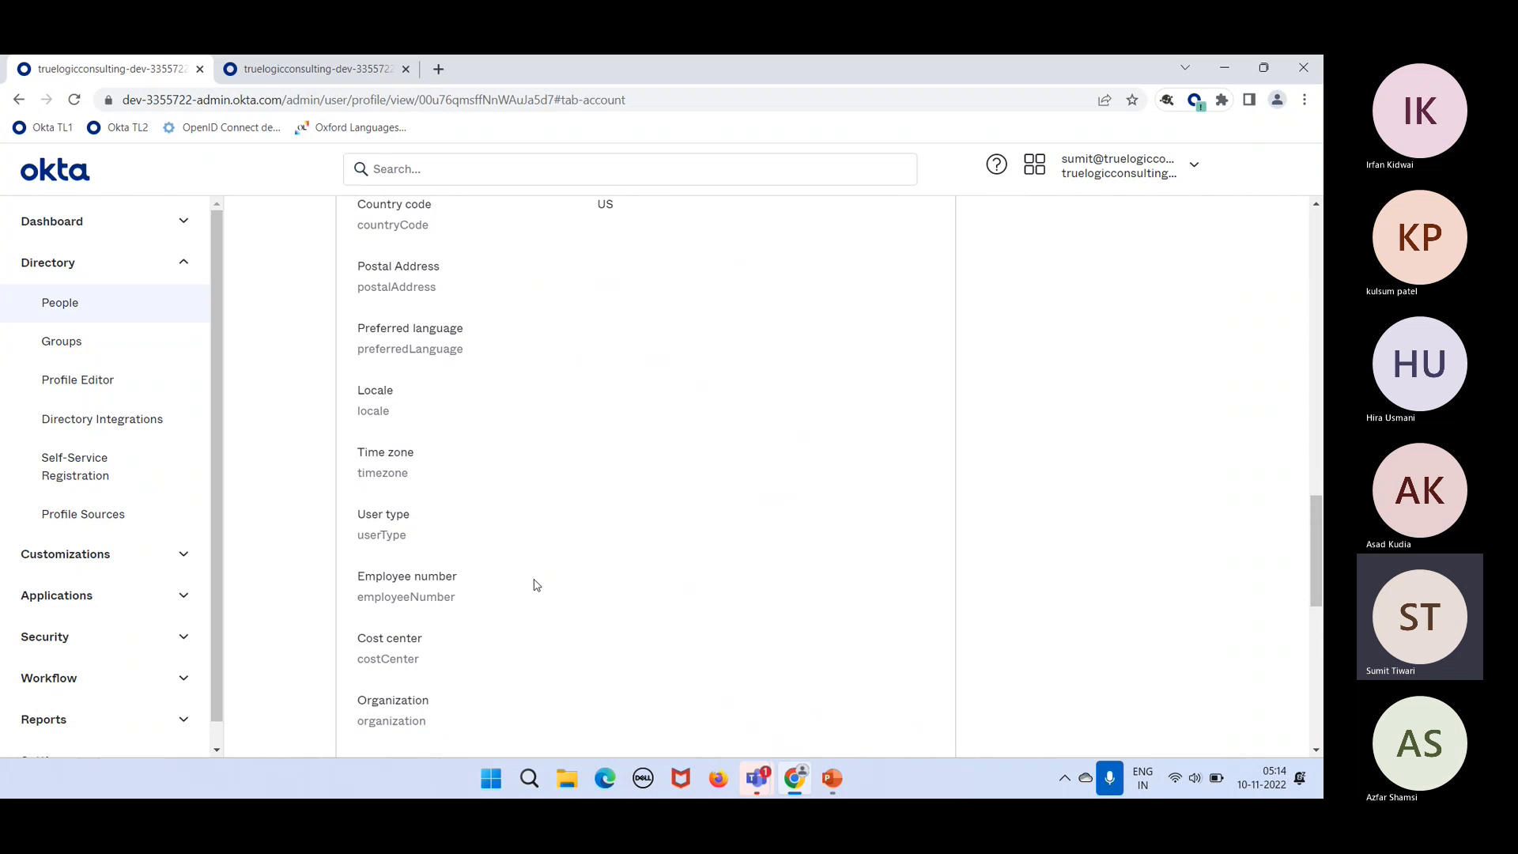
drag(435, 414, 323, 419)
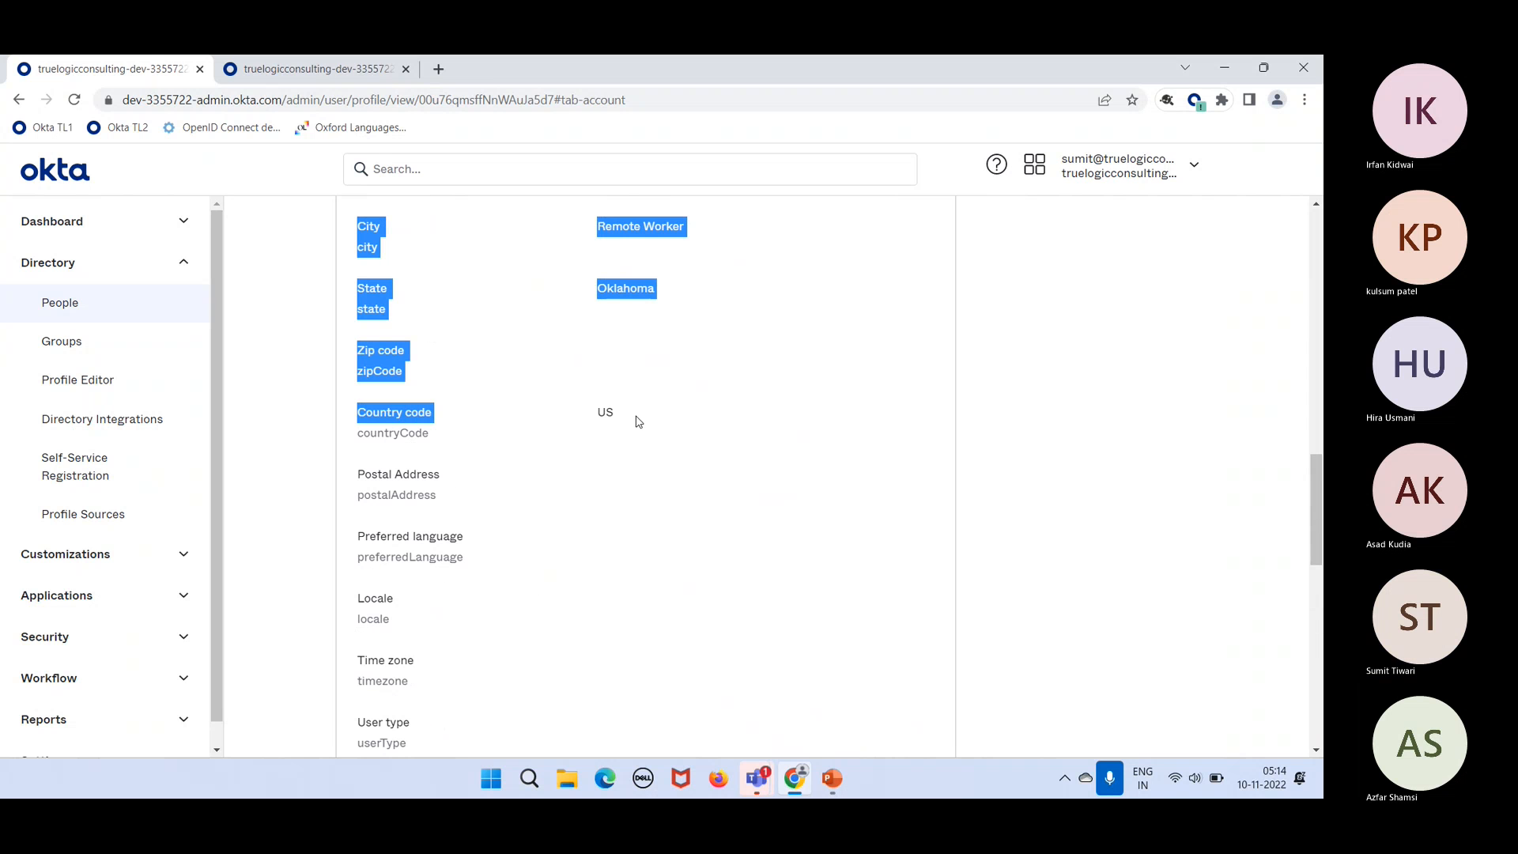
click(674, 430)
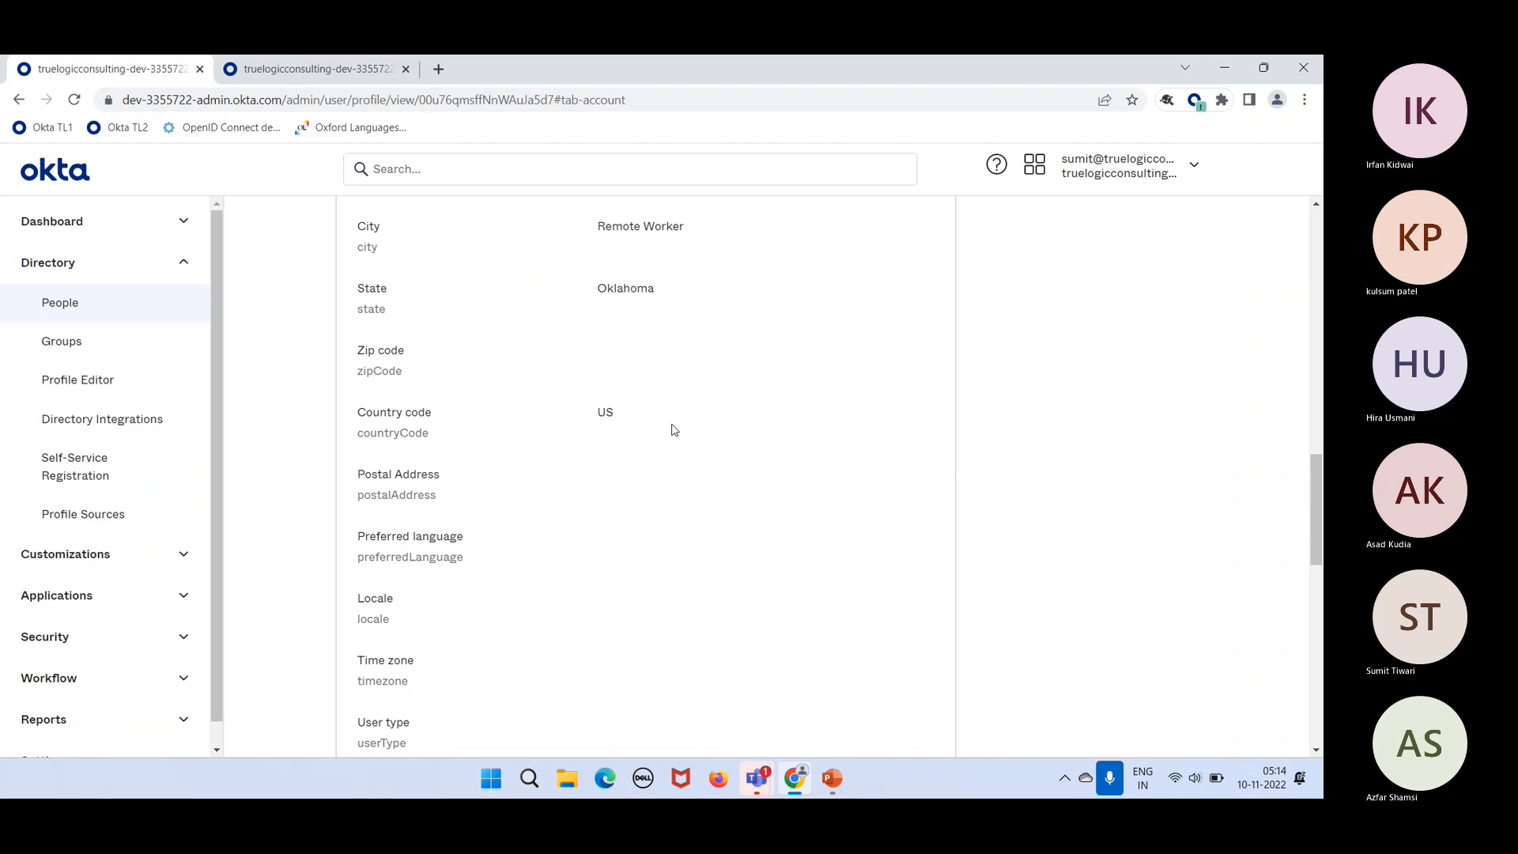
scroll(673, 429, up, 10)
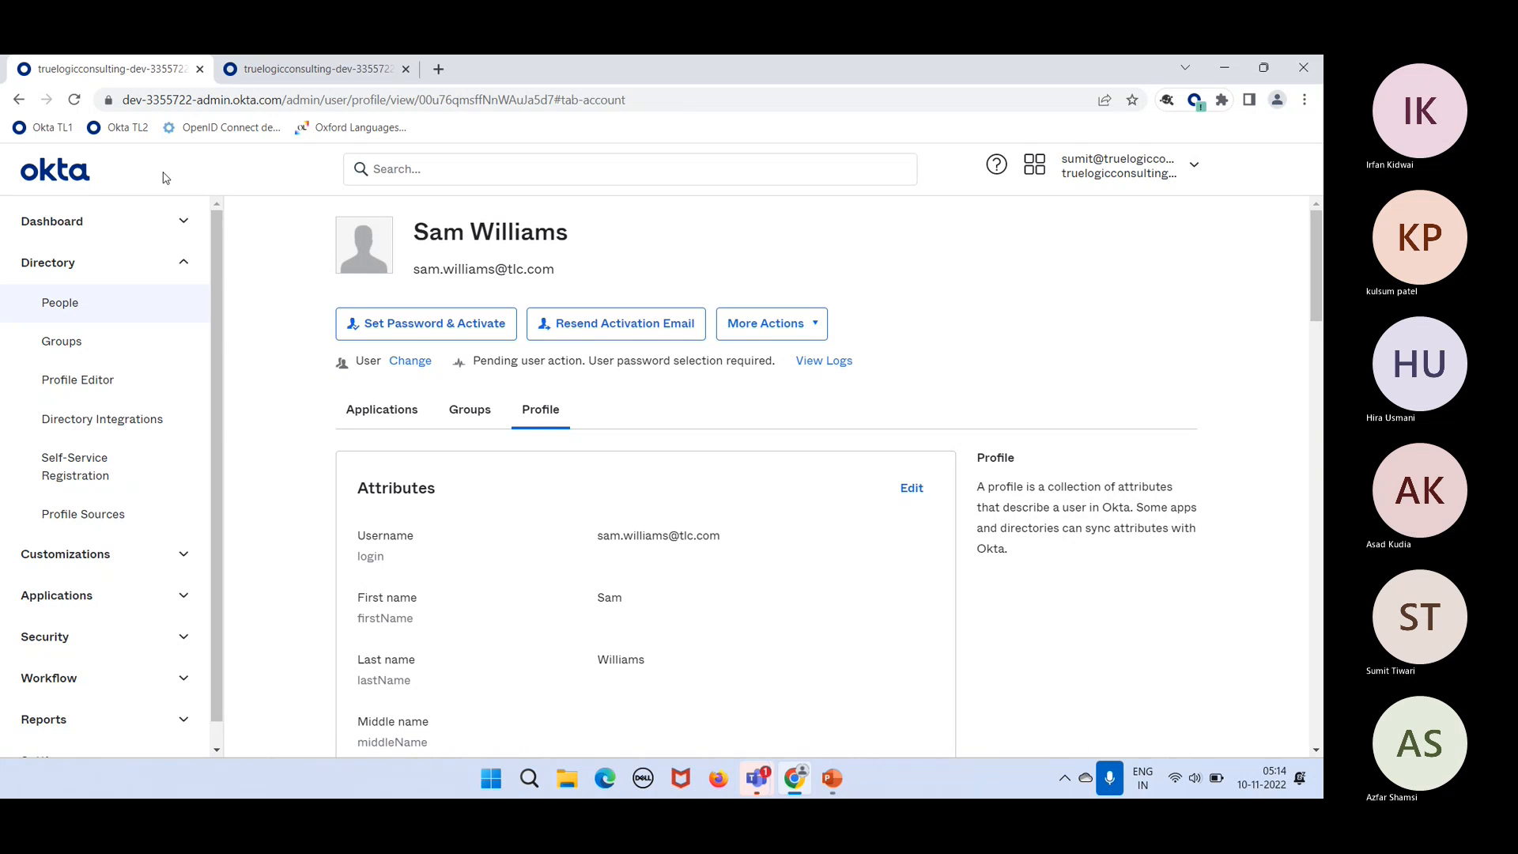
Step: Reload the user's page, confirm IT Admins appears under Groups, and return to People
click(74, 100)
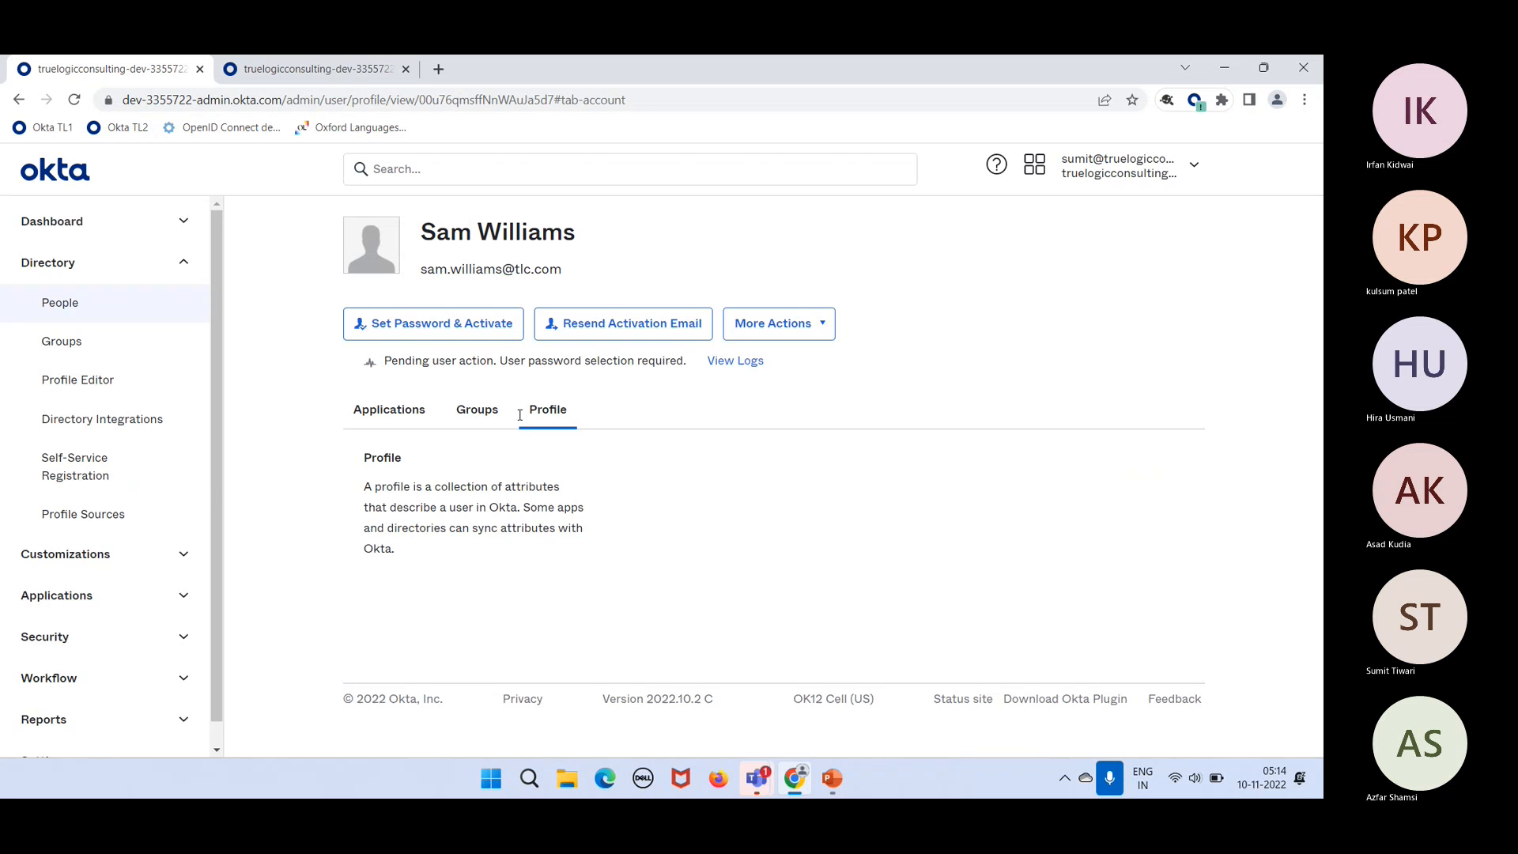
click(487, 419)
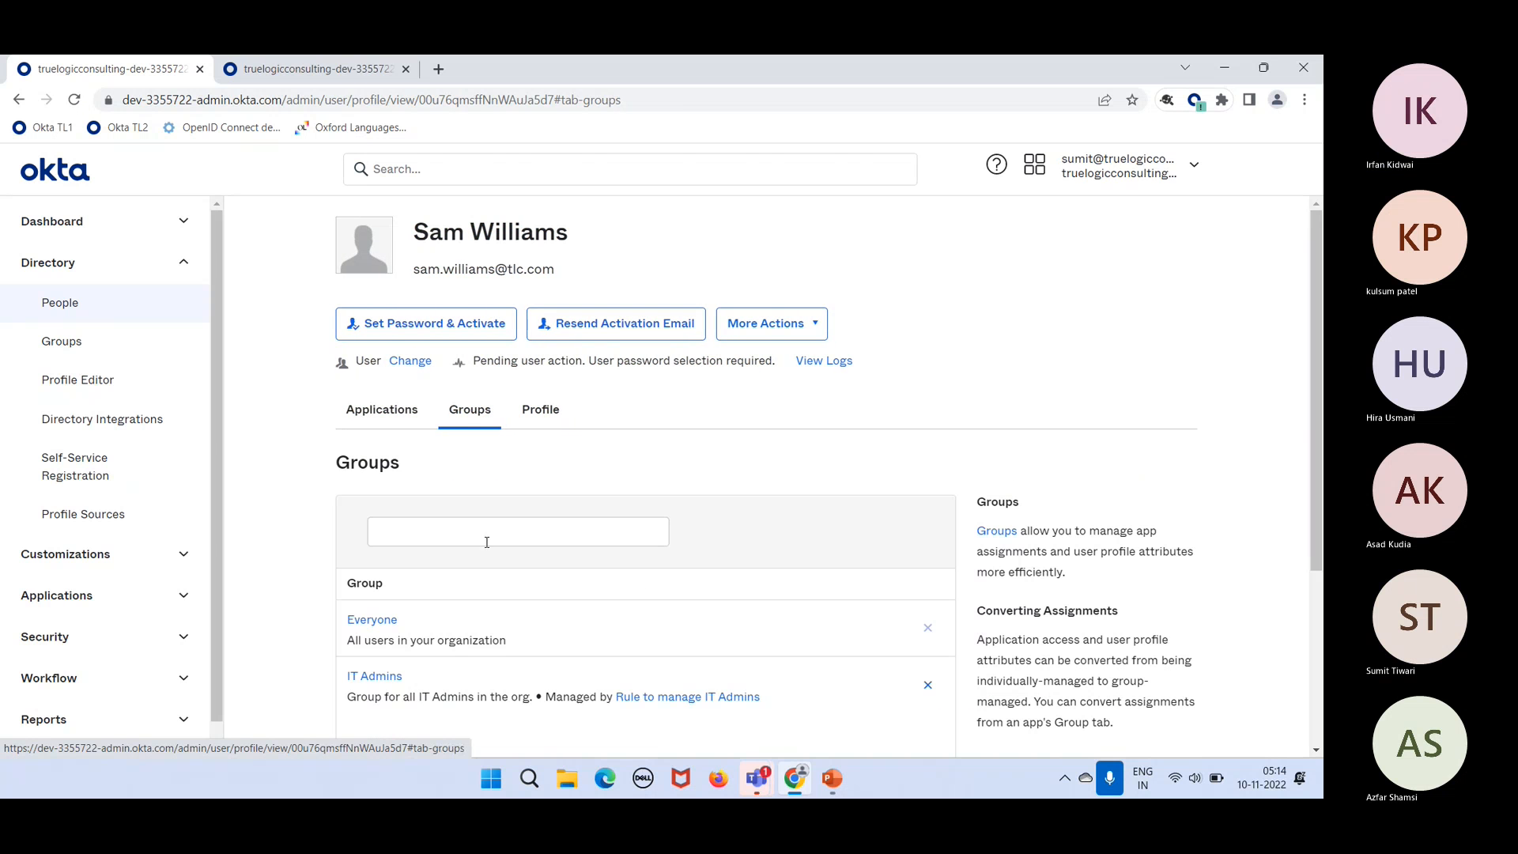
click(96, 305)
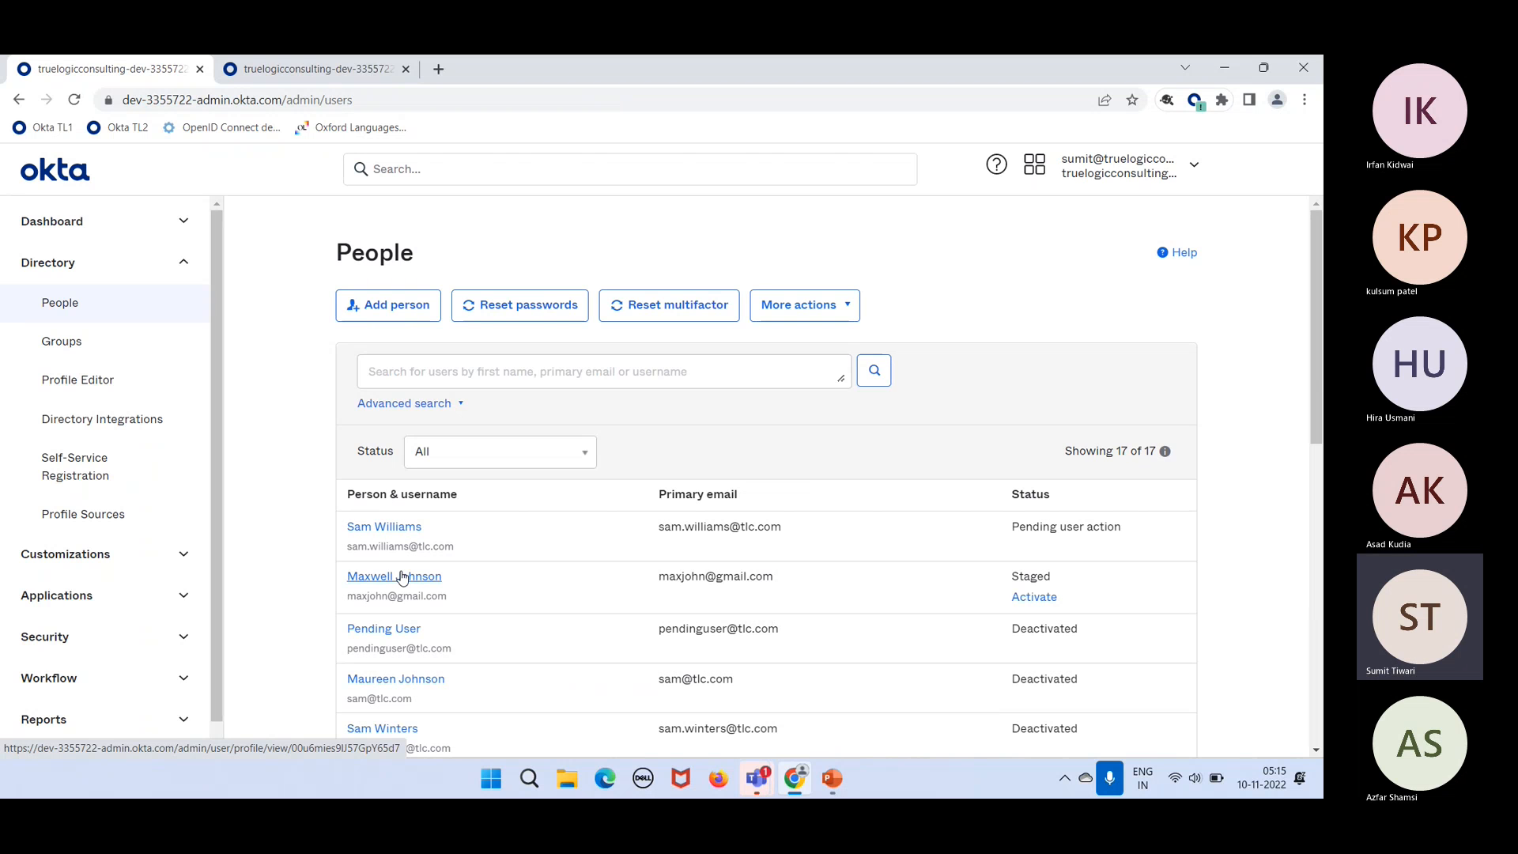
Step: Set the staged user's Country code to US, save the profile, and open Groups
click(402, 578)
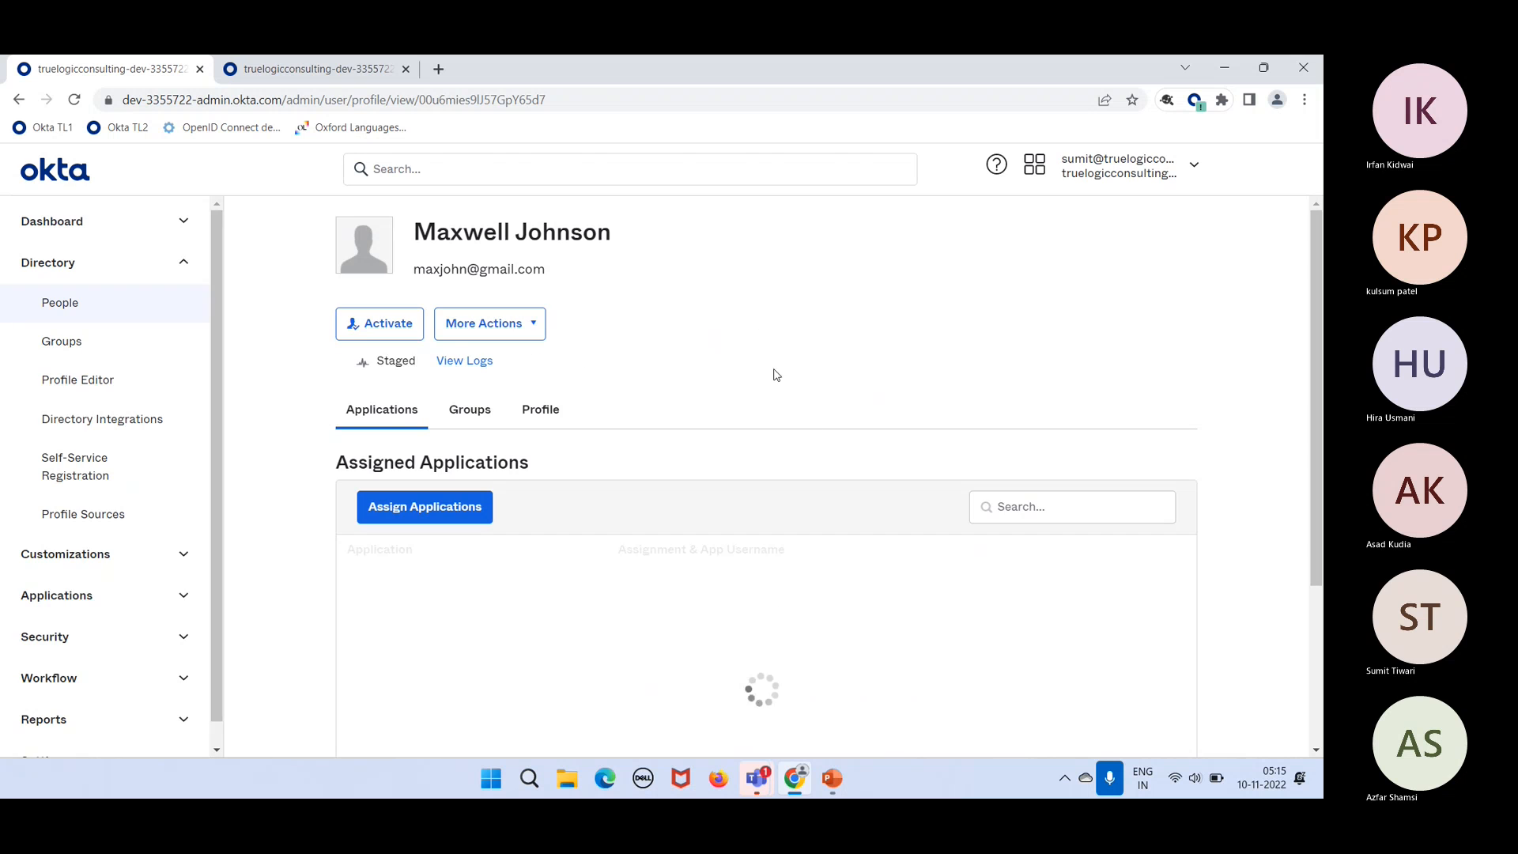
click(547, 425)
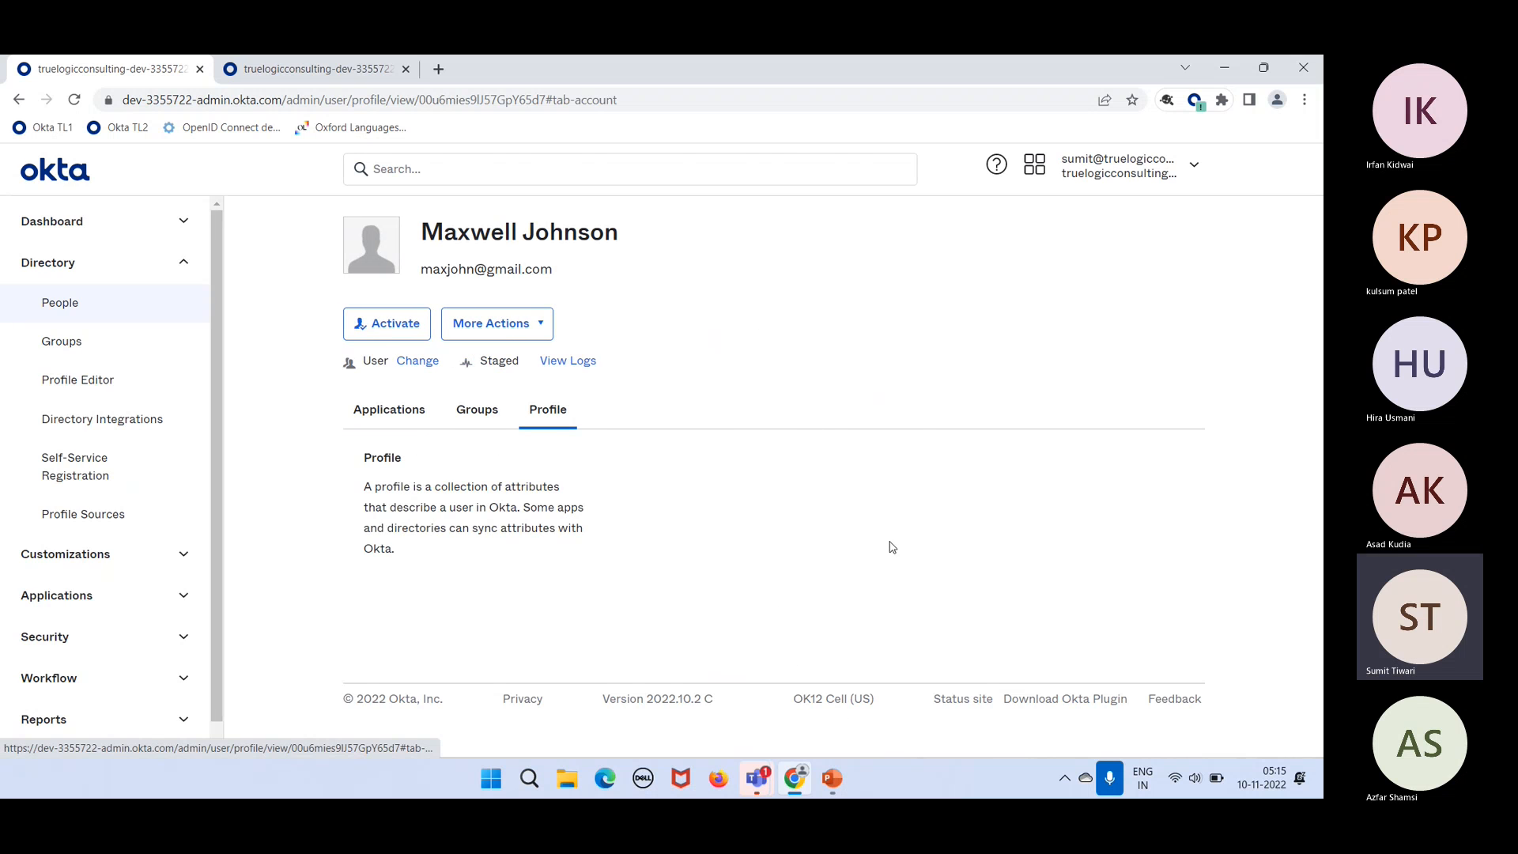
click(911, 487)
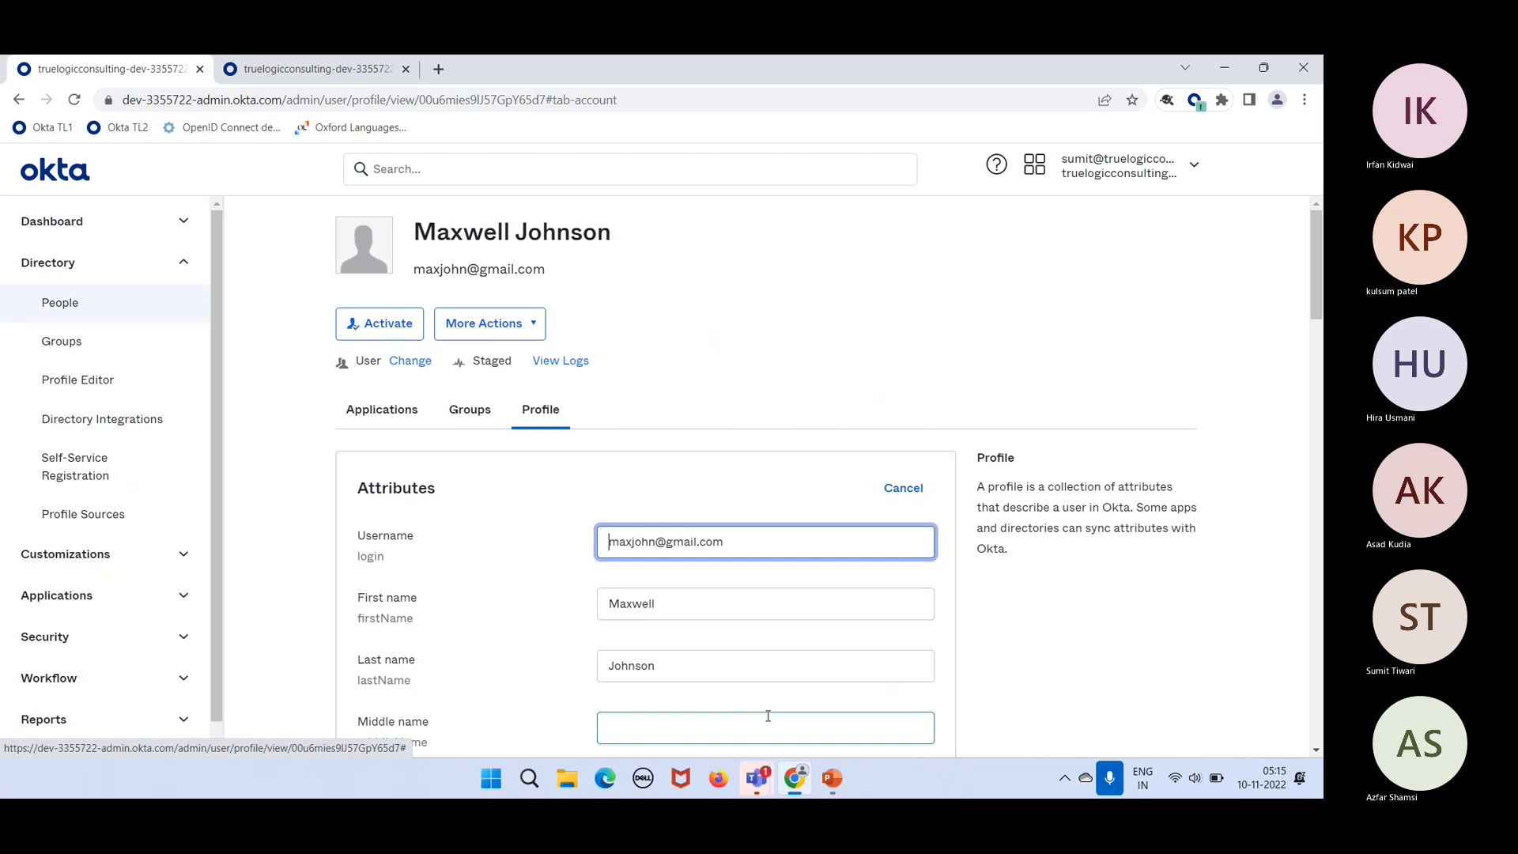
scroll(766, 715, down, 10)
scroll(767, 721, down, 3)
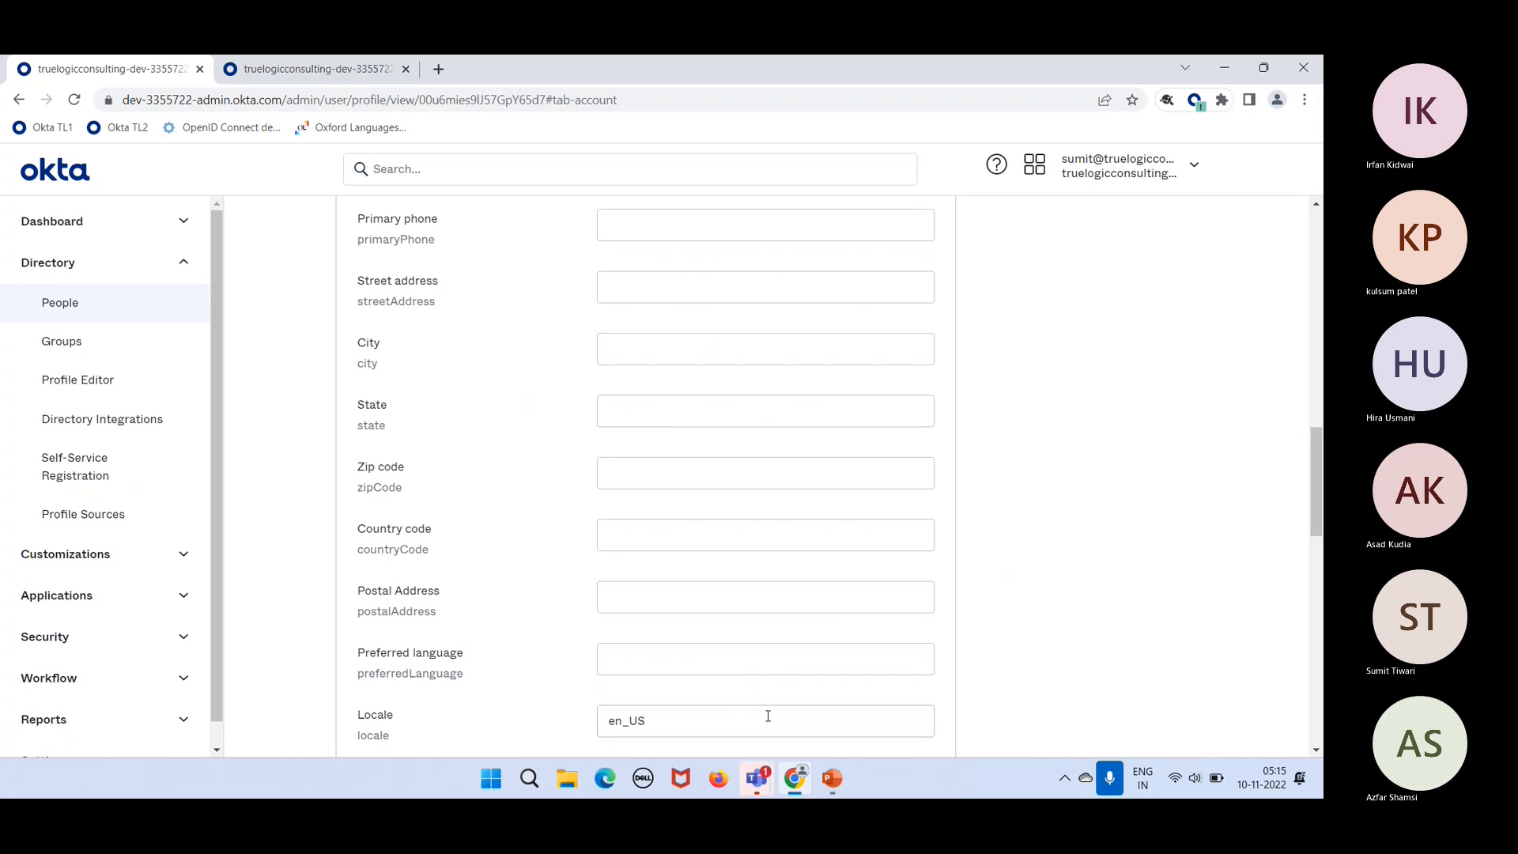
click(635, 543)
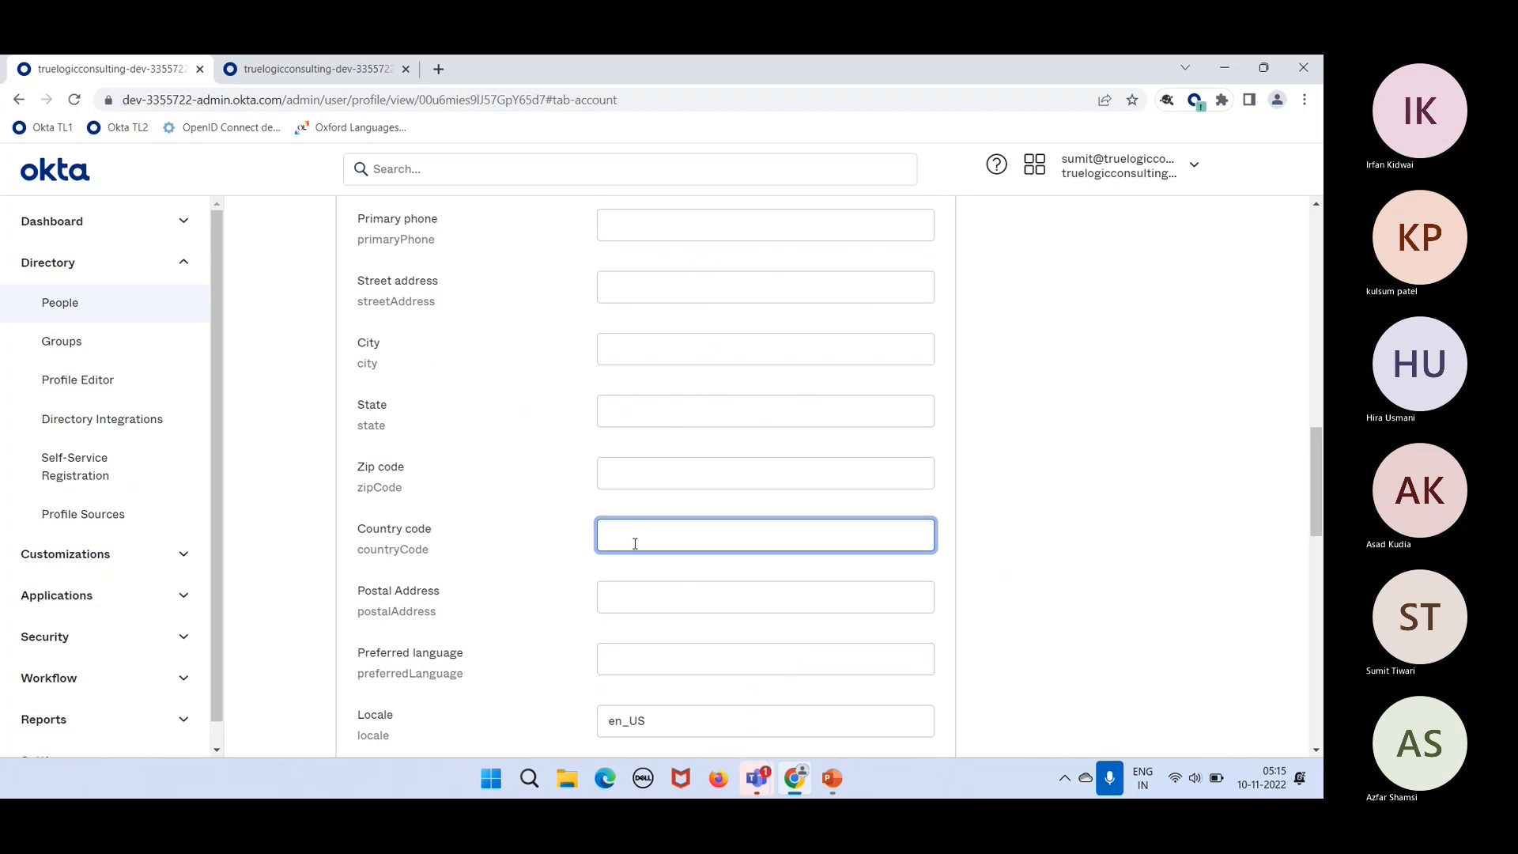
text(US)
scroll(732, 597, down, 9)
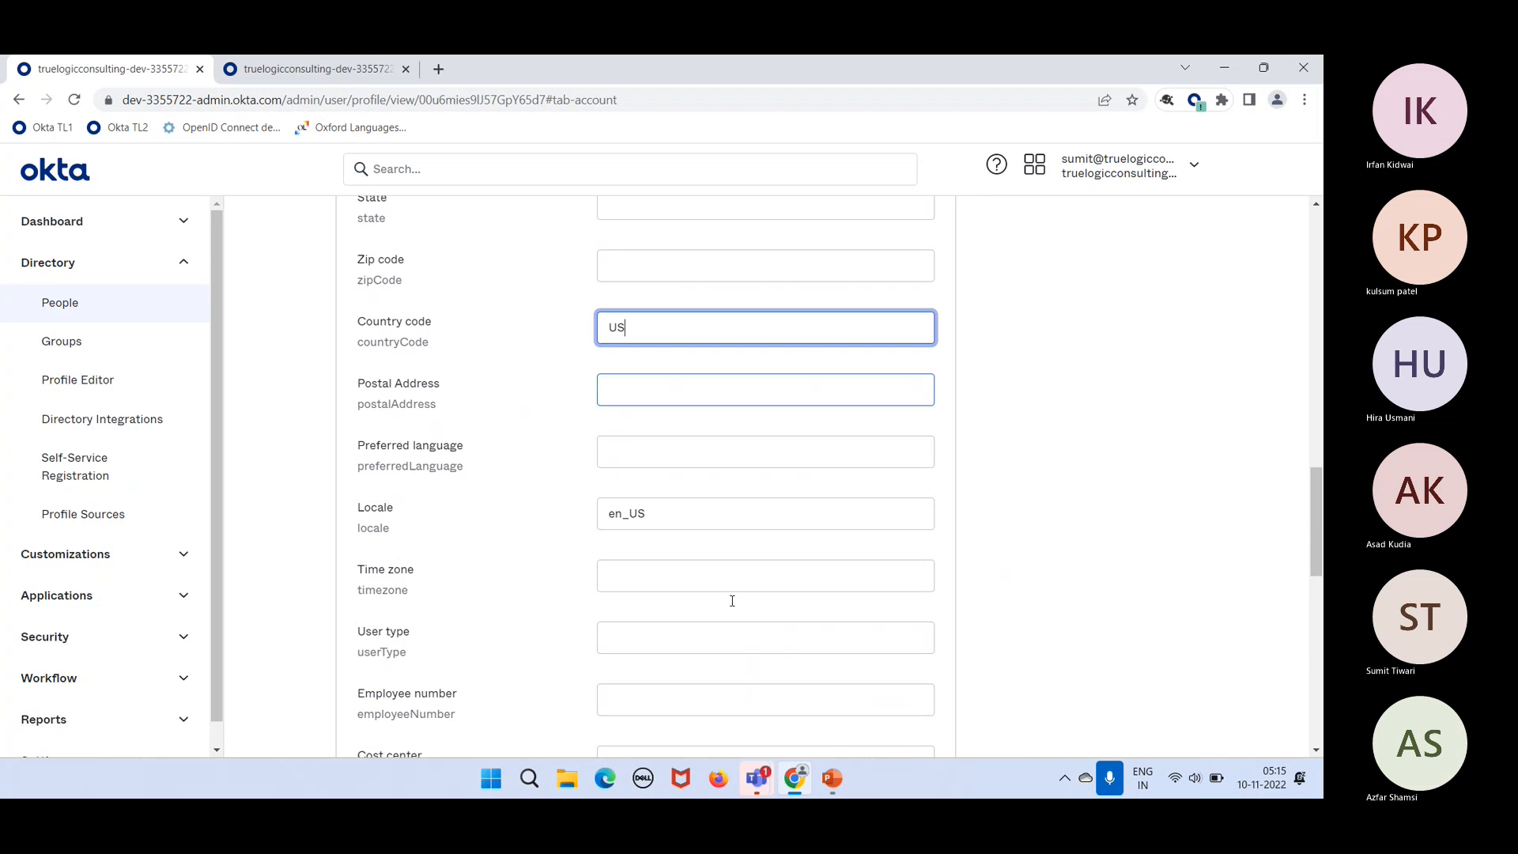
scroll(733, 607, down, 5)
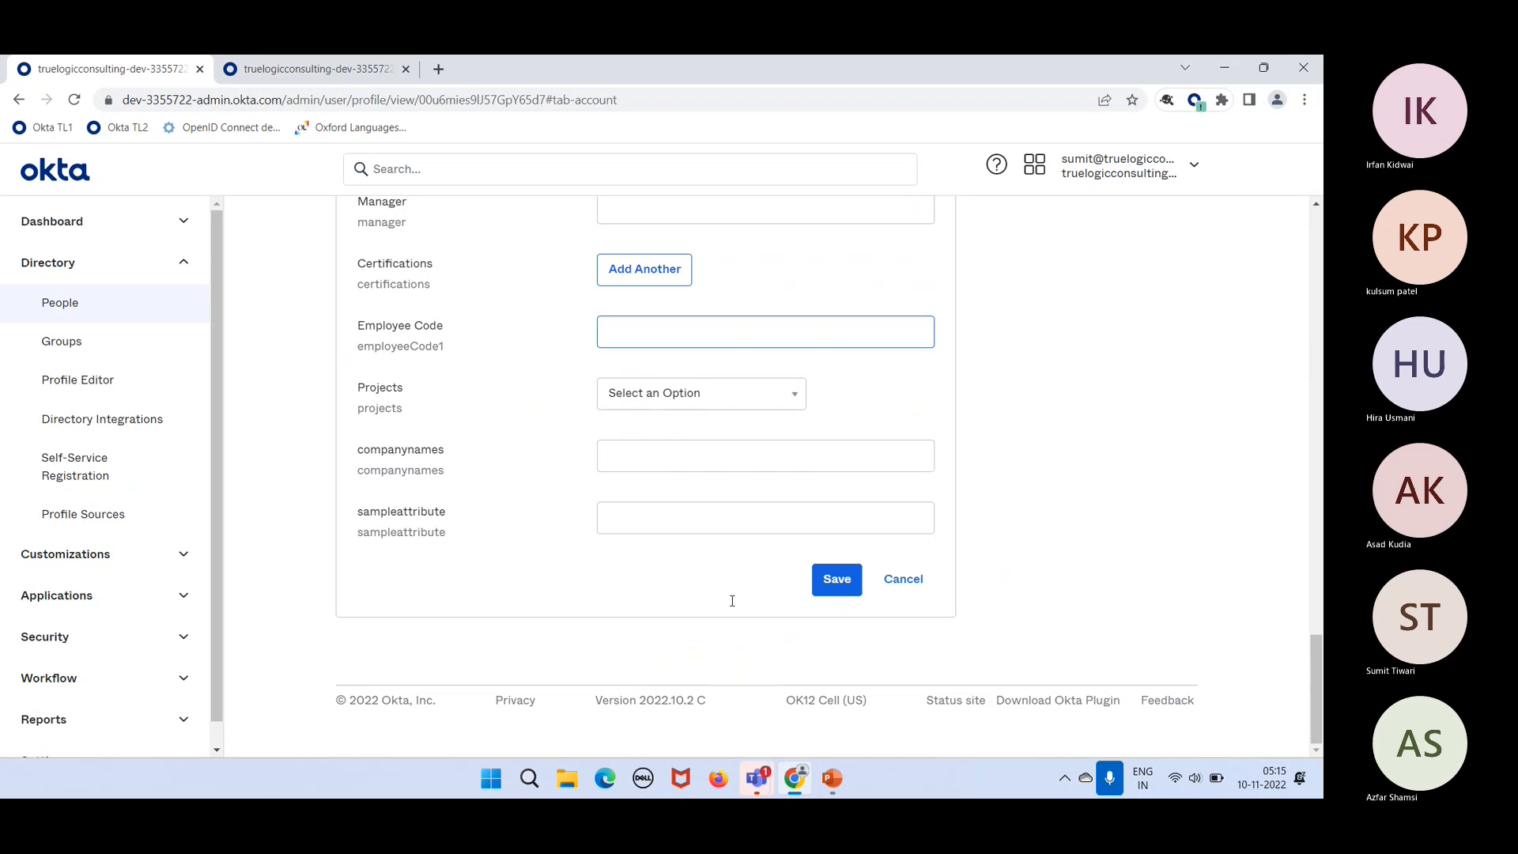
click(838, 582)
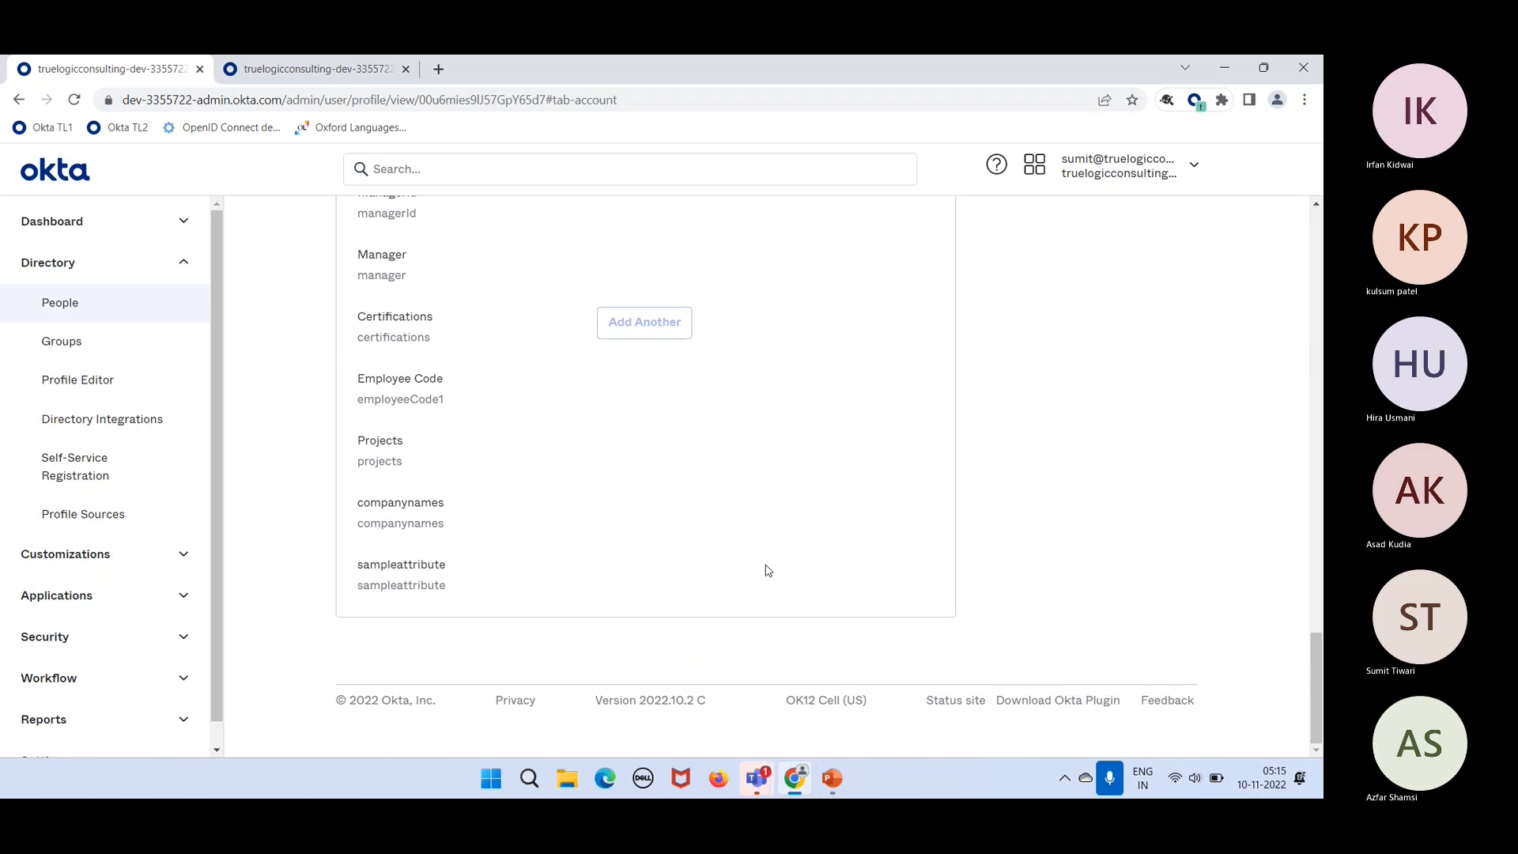
click(87, 345)
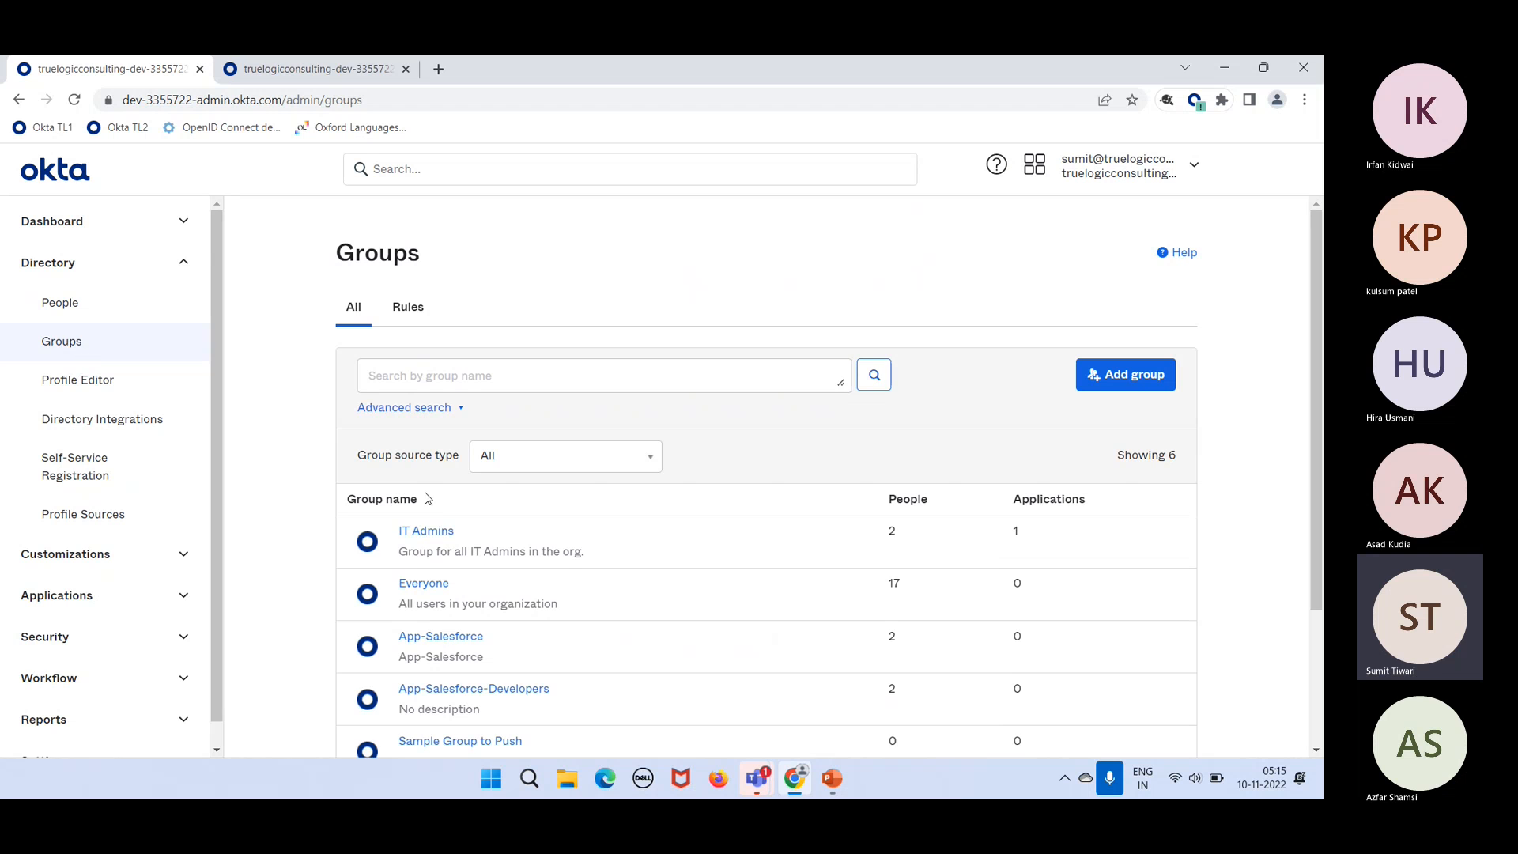
Step: Review the IT Admins group's two rule-managed members, then go back to Groups
click(431, 534)
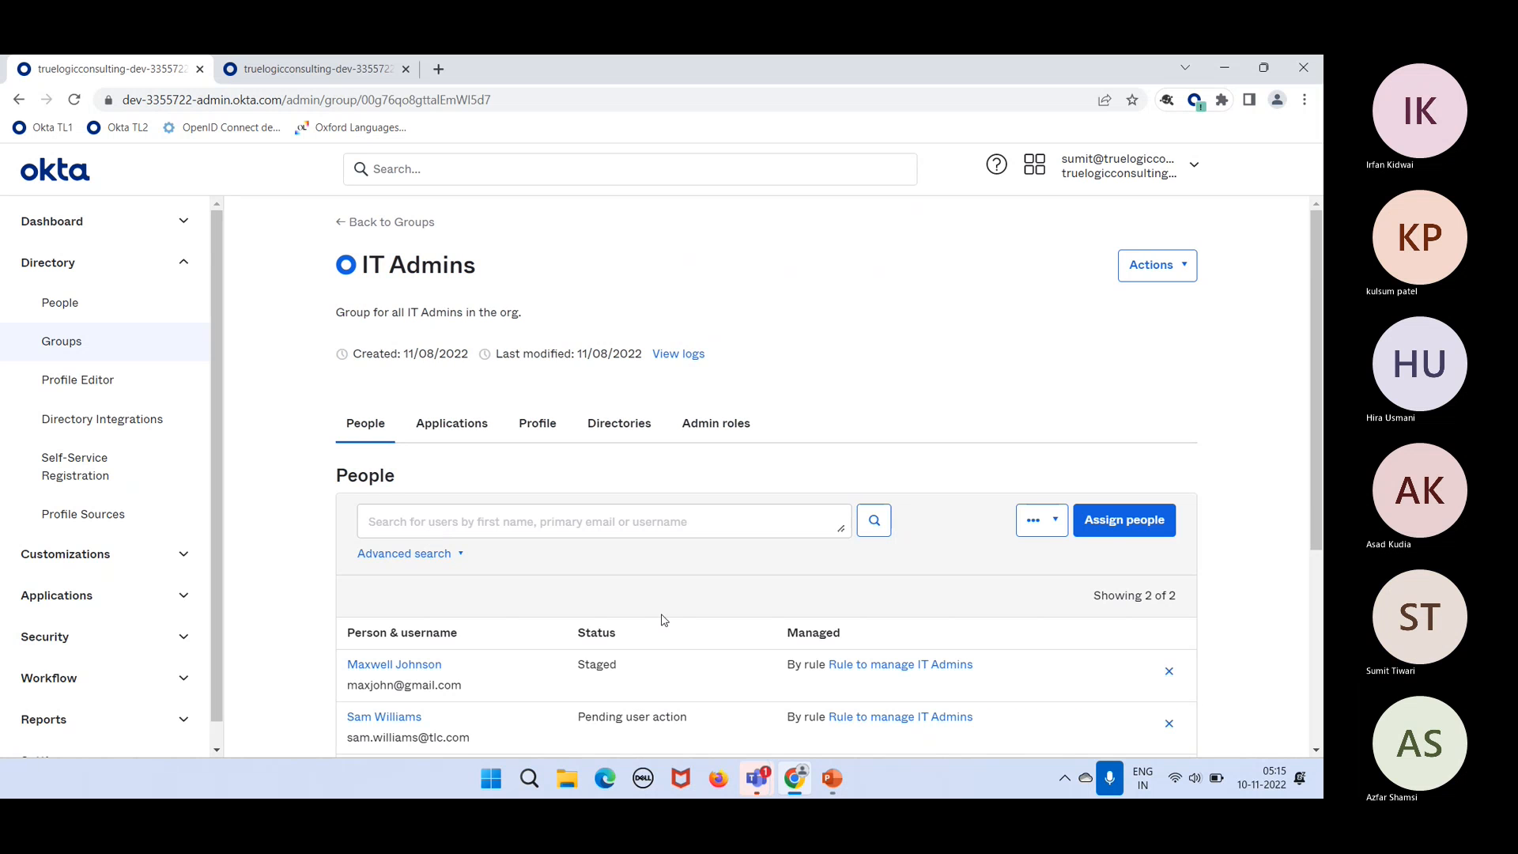
scroll(664, 620, down, 2)
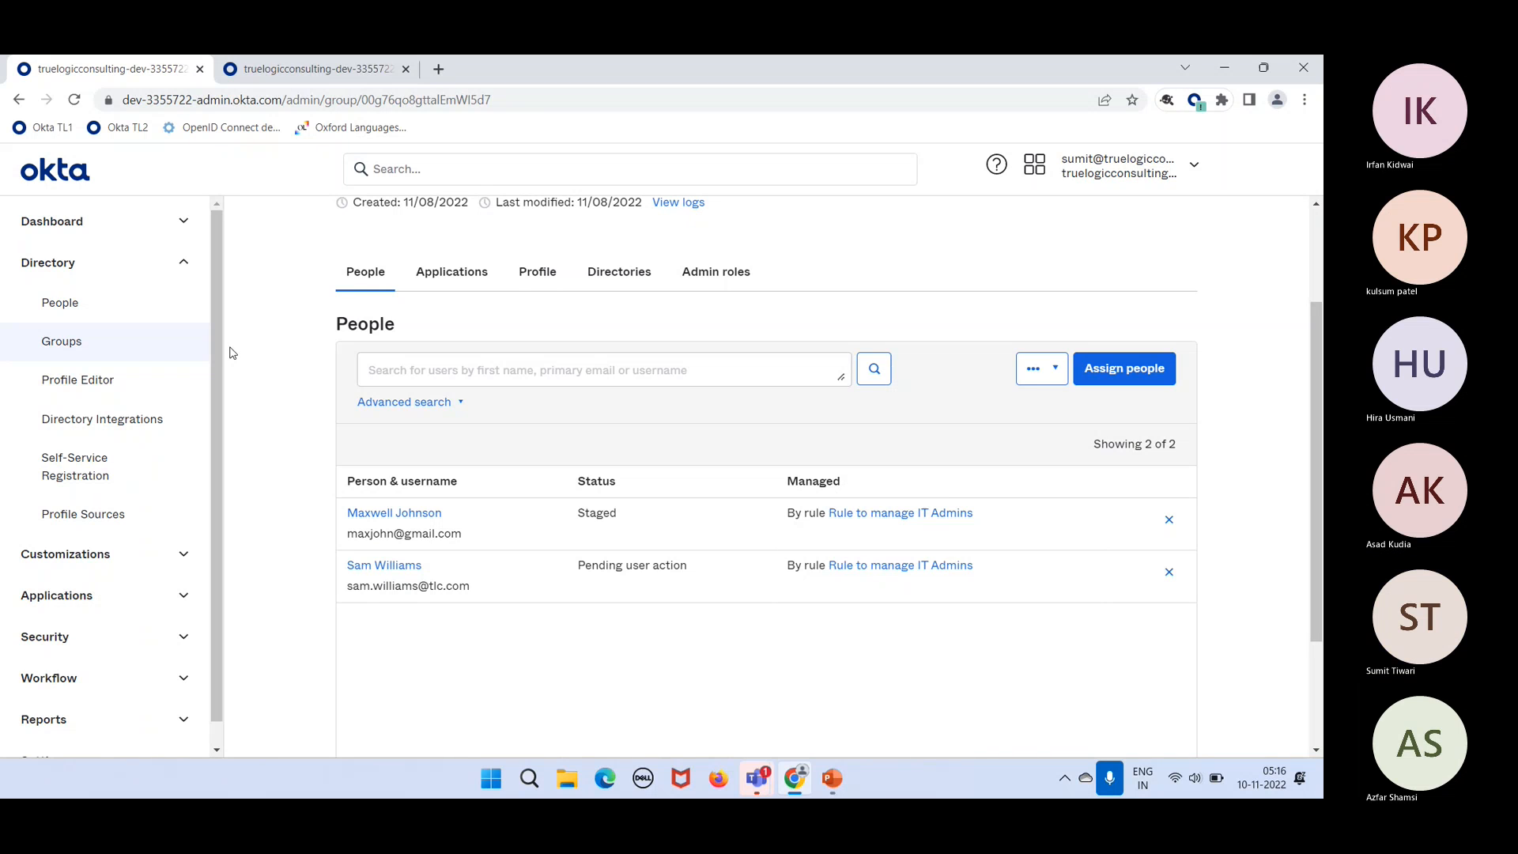
click(78, 348)
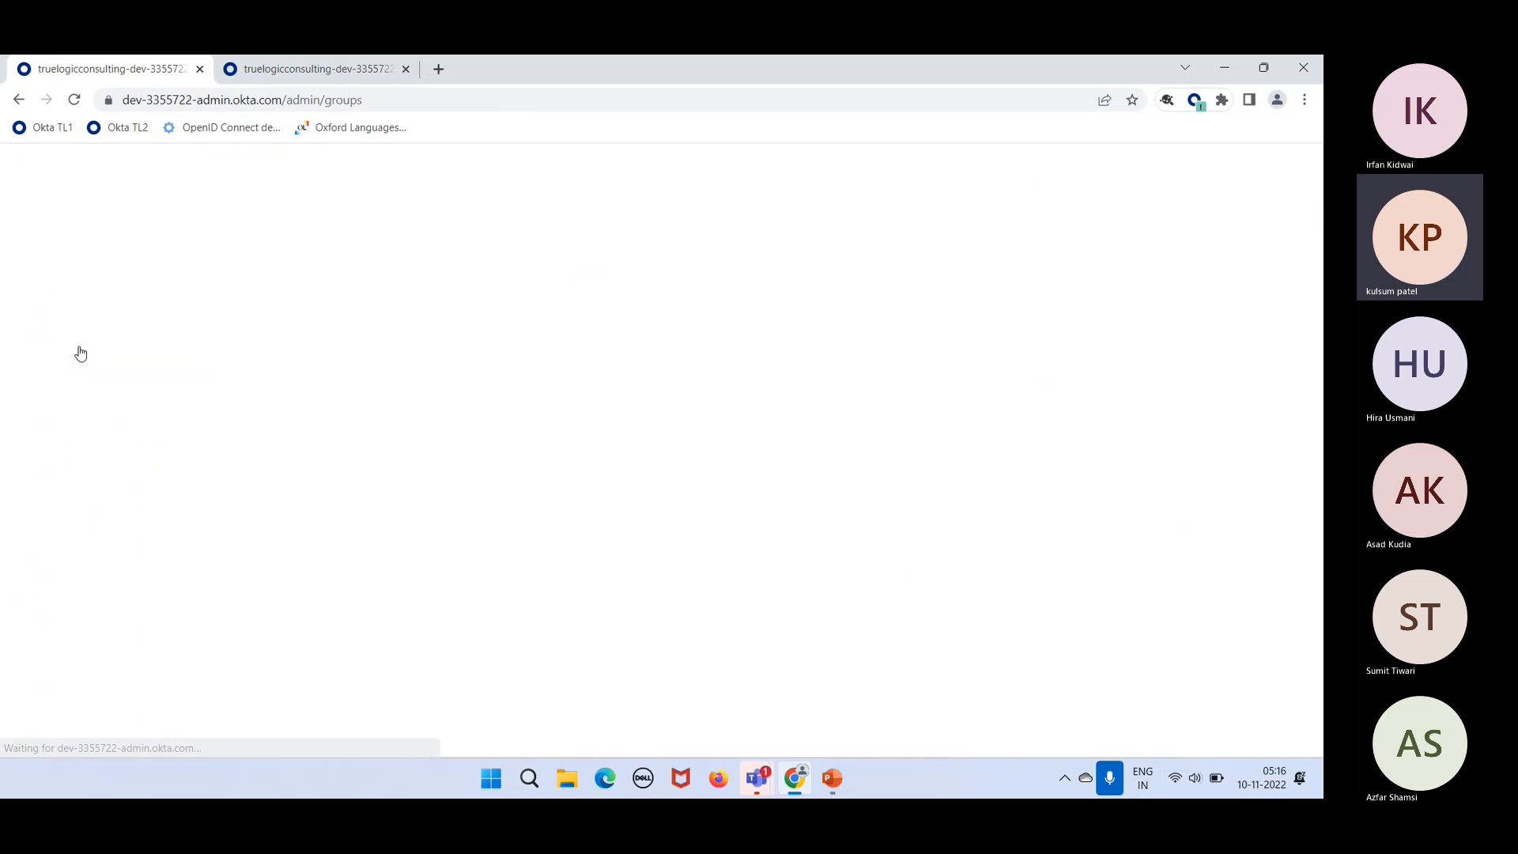
Step: On the Rules tab, deactivate the IT Admins rule from its Actions menu so it can be edited
click(409, 307)
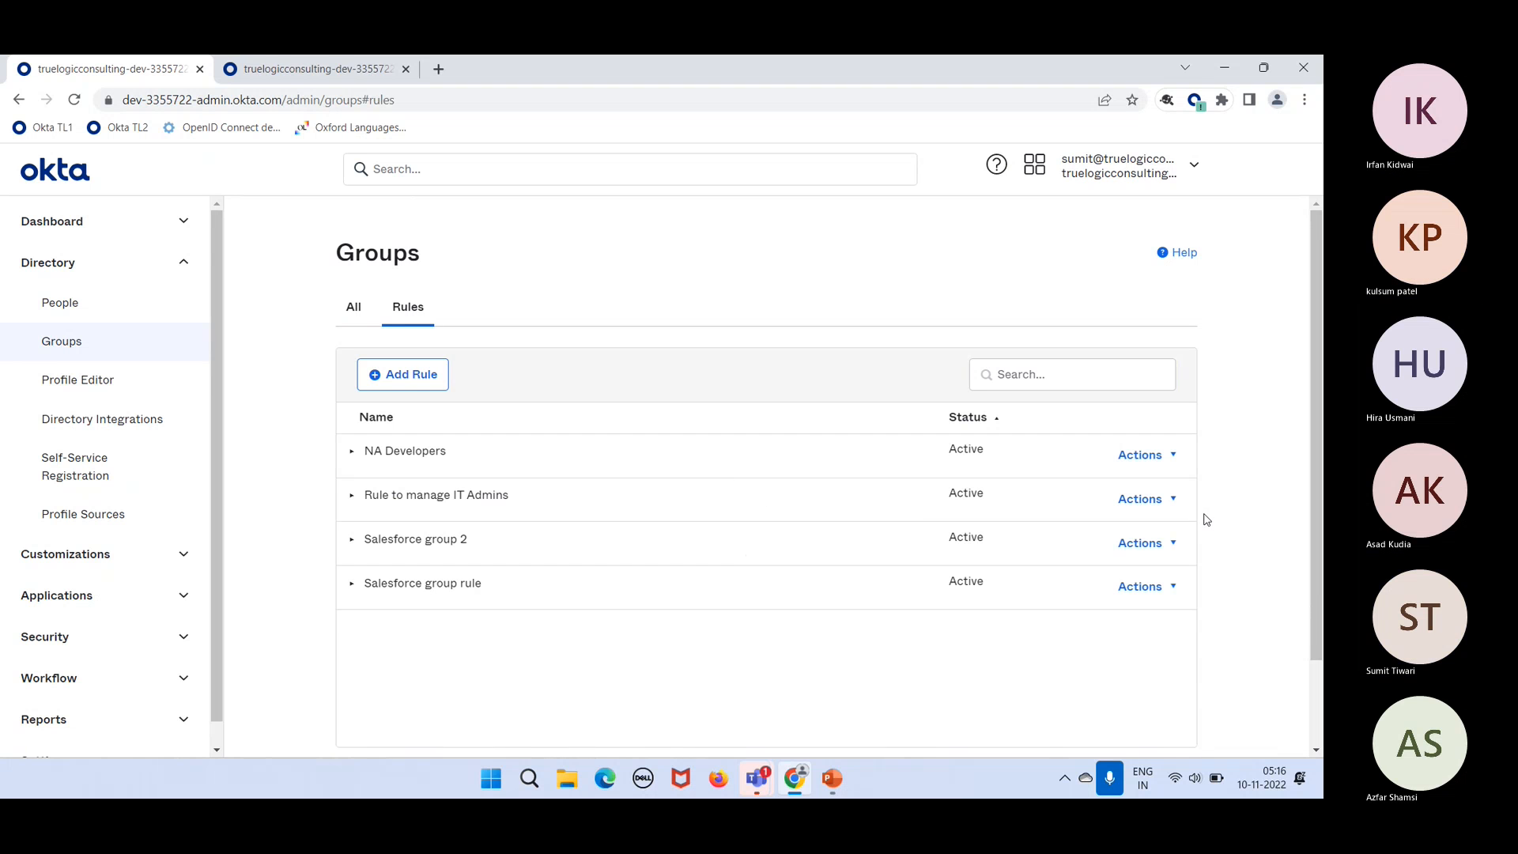
click(1154, 512)
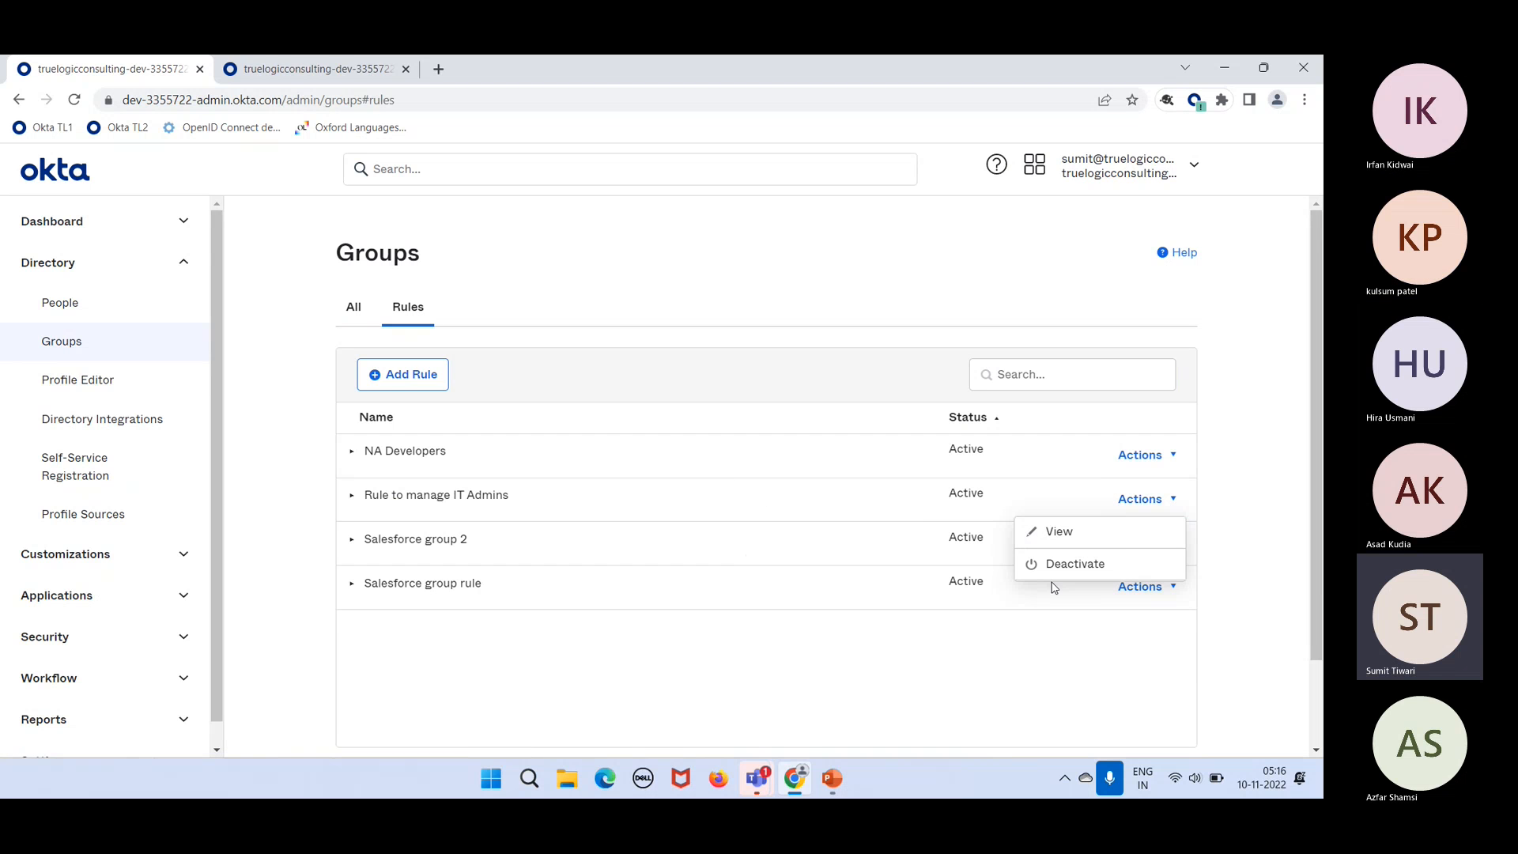
click(1143, 487)
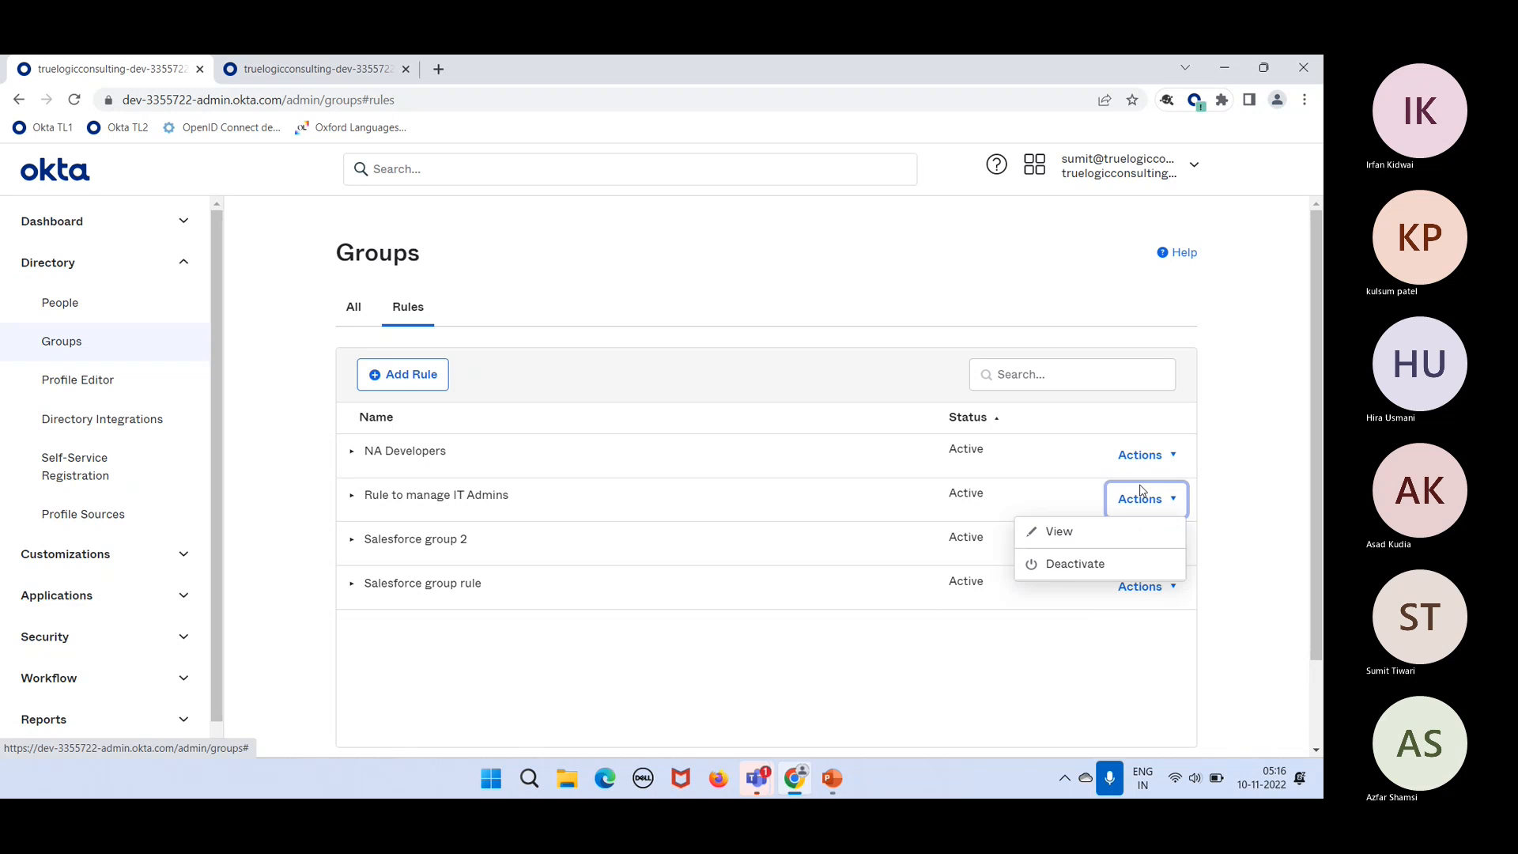
click(1139, 506)
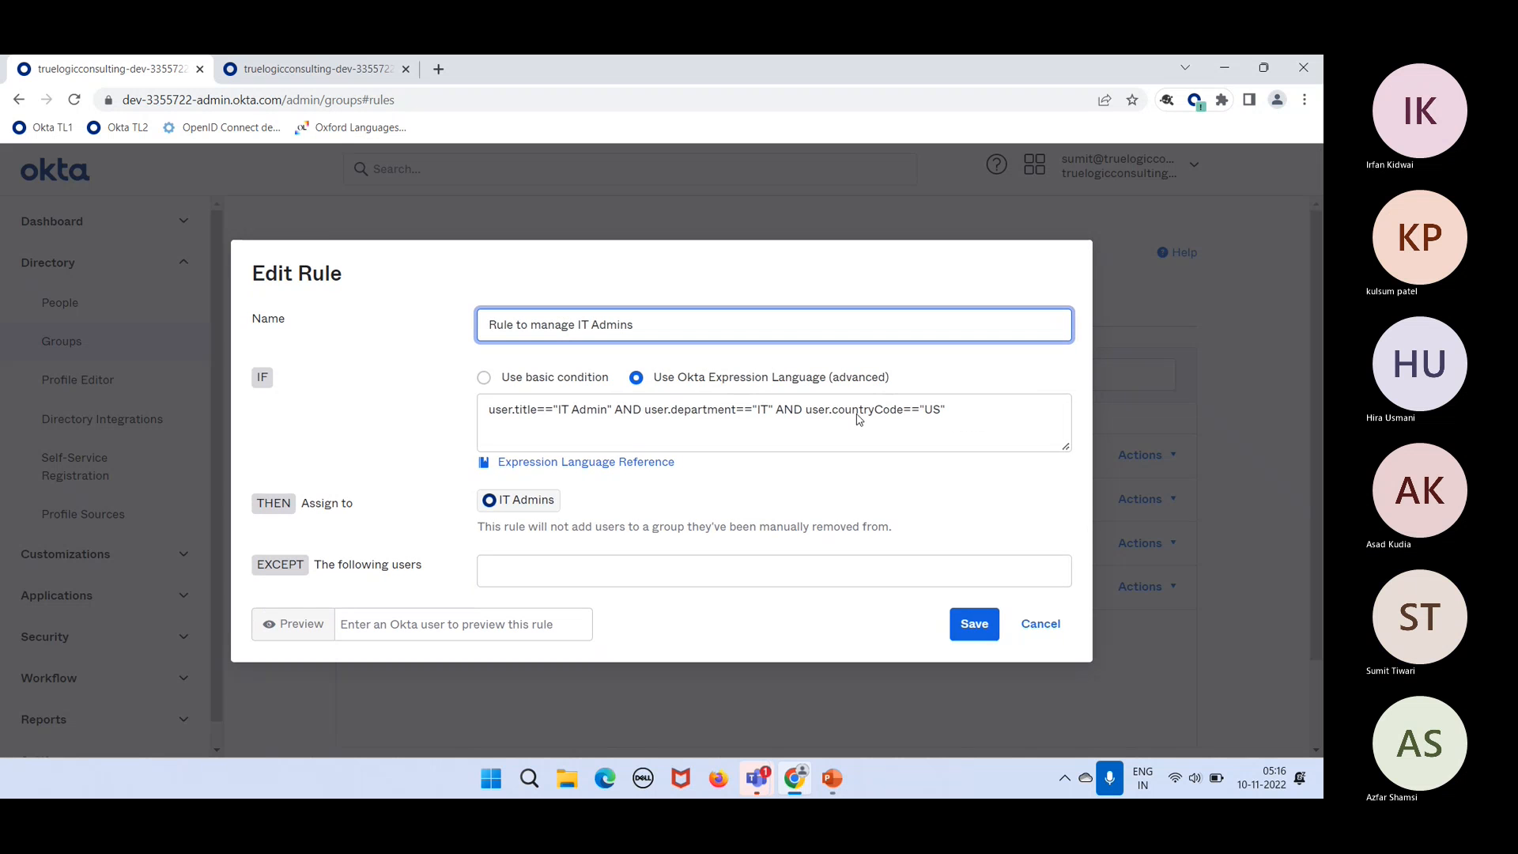
Step: Append OR user.title=="Web Developer" to the end of the IT Admins rule expression
click(979, 409)
text(o)
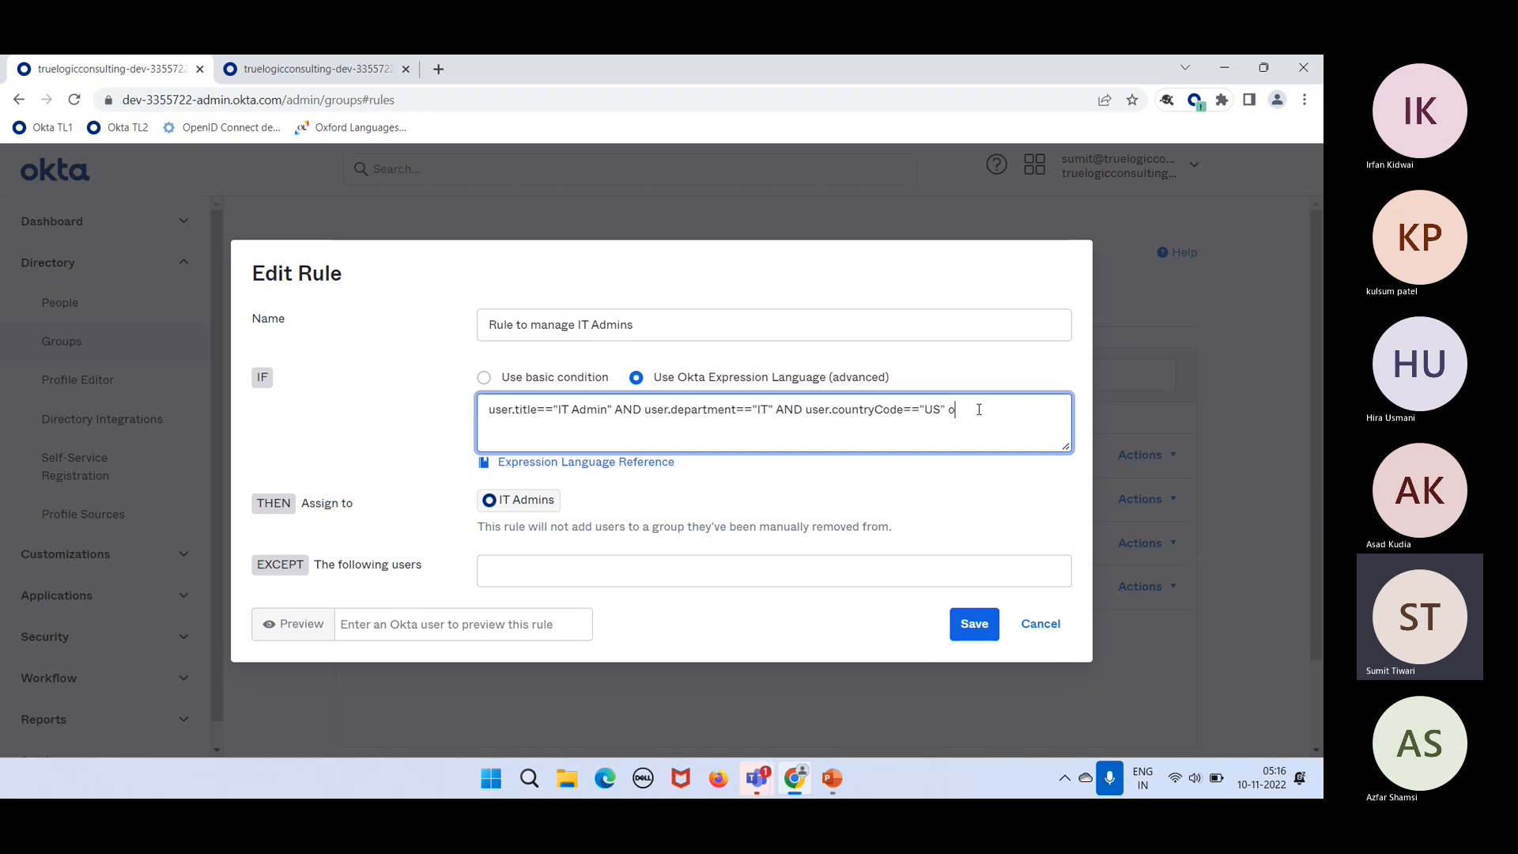
key(BackSpace)
text(OR)
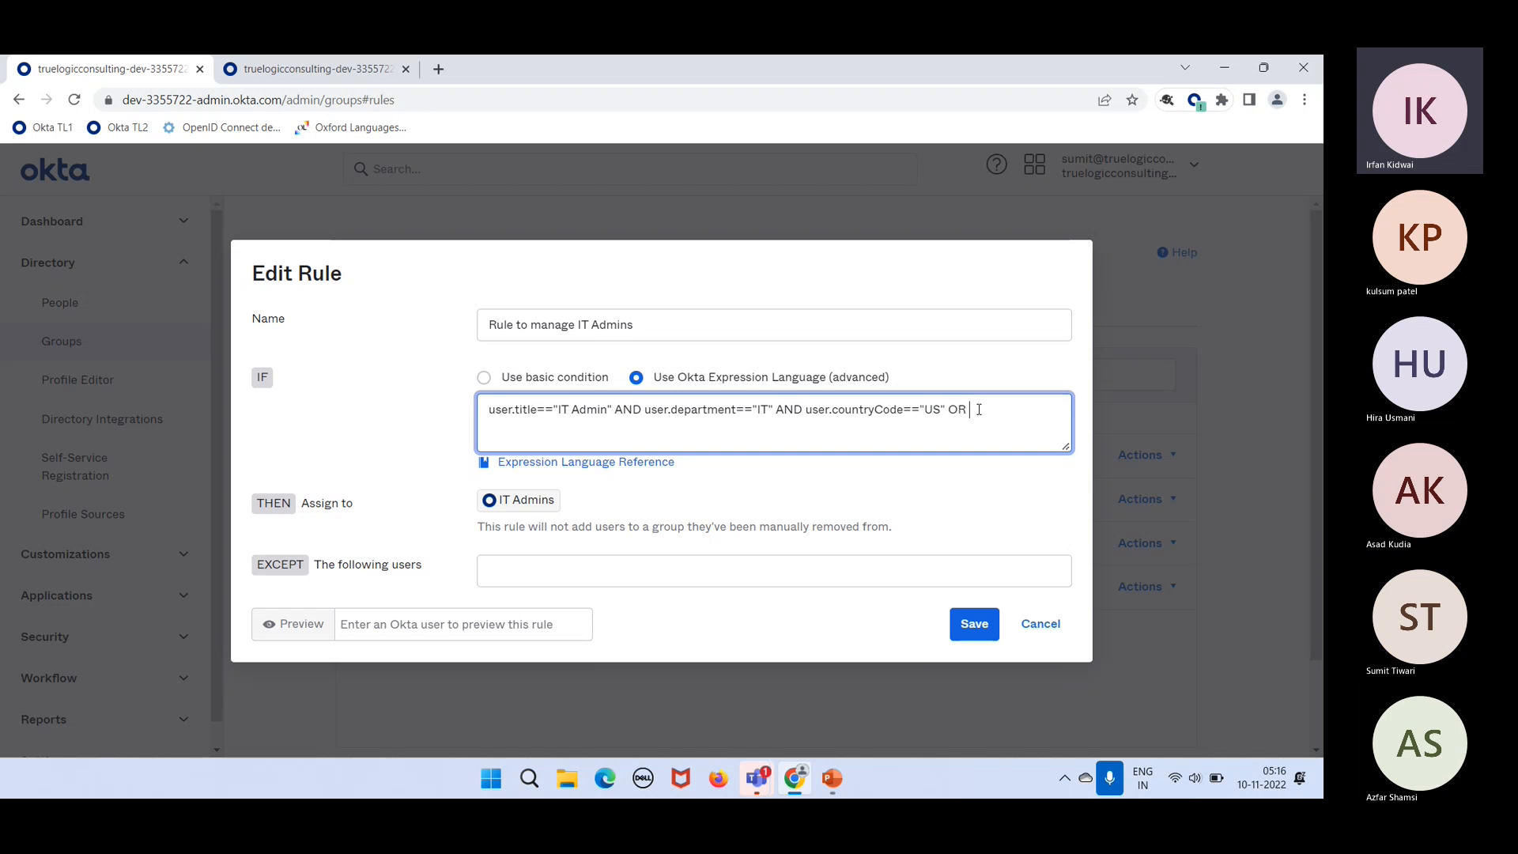
text( user.ti)
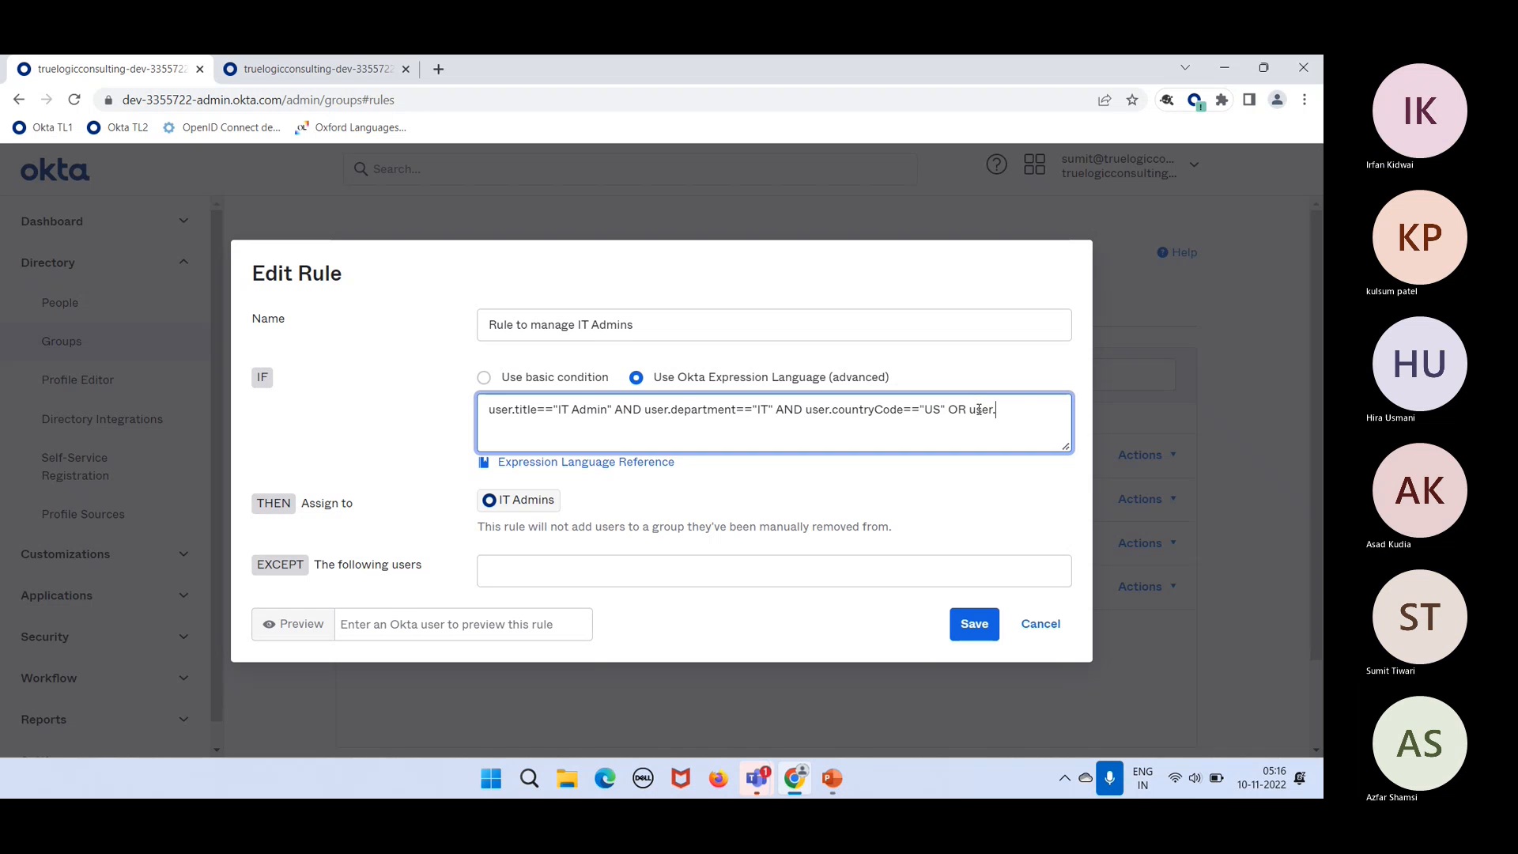
text(tle)
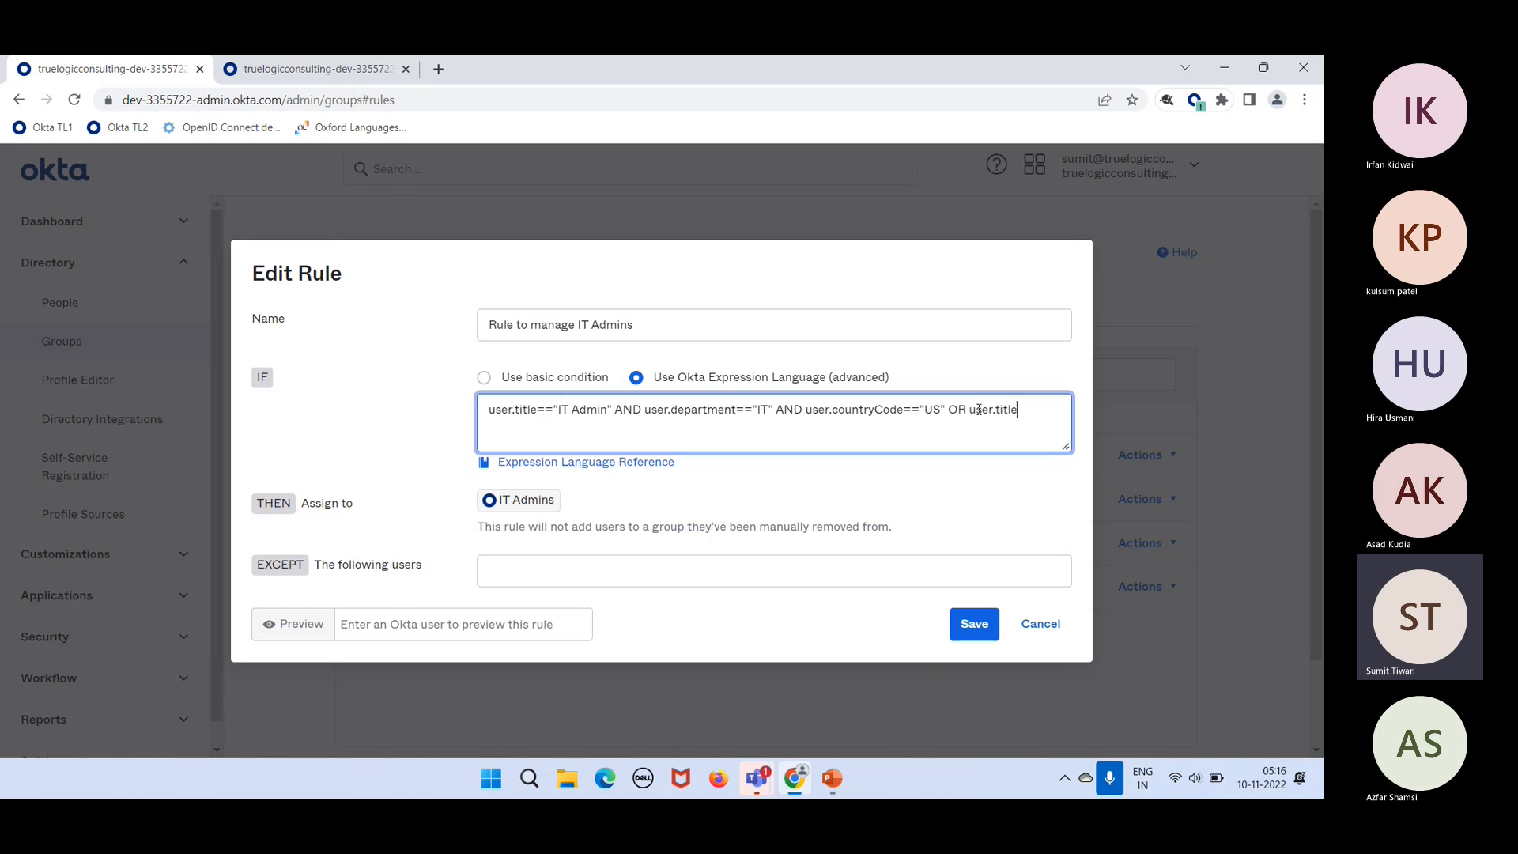
text(=="W)
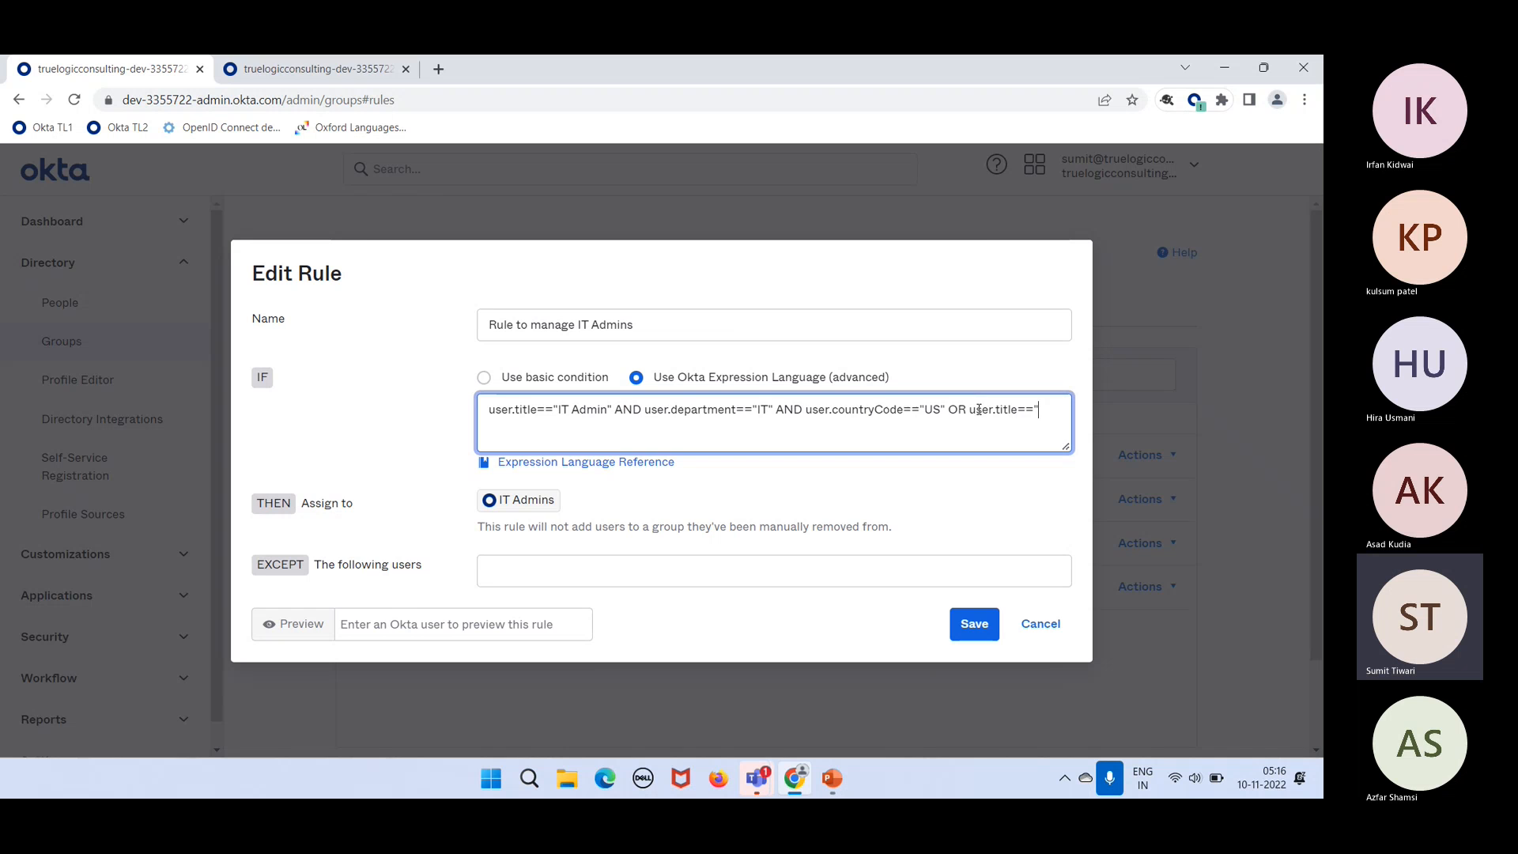
text(eb Devel)
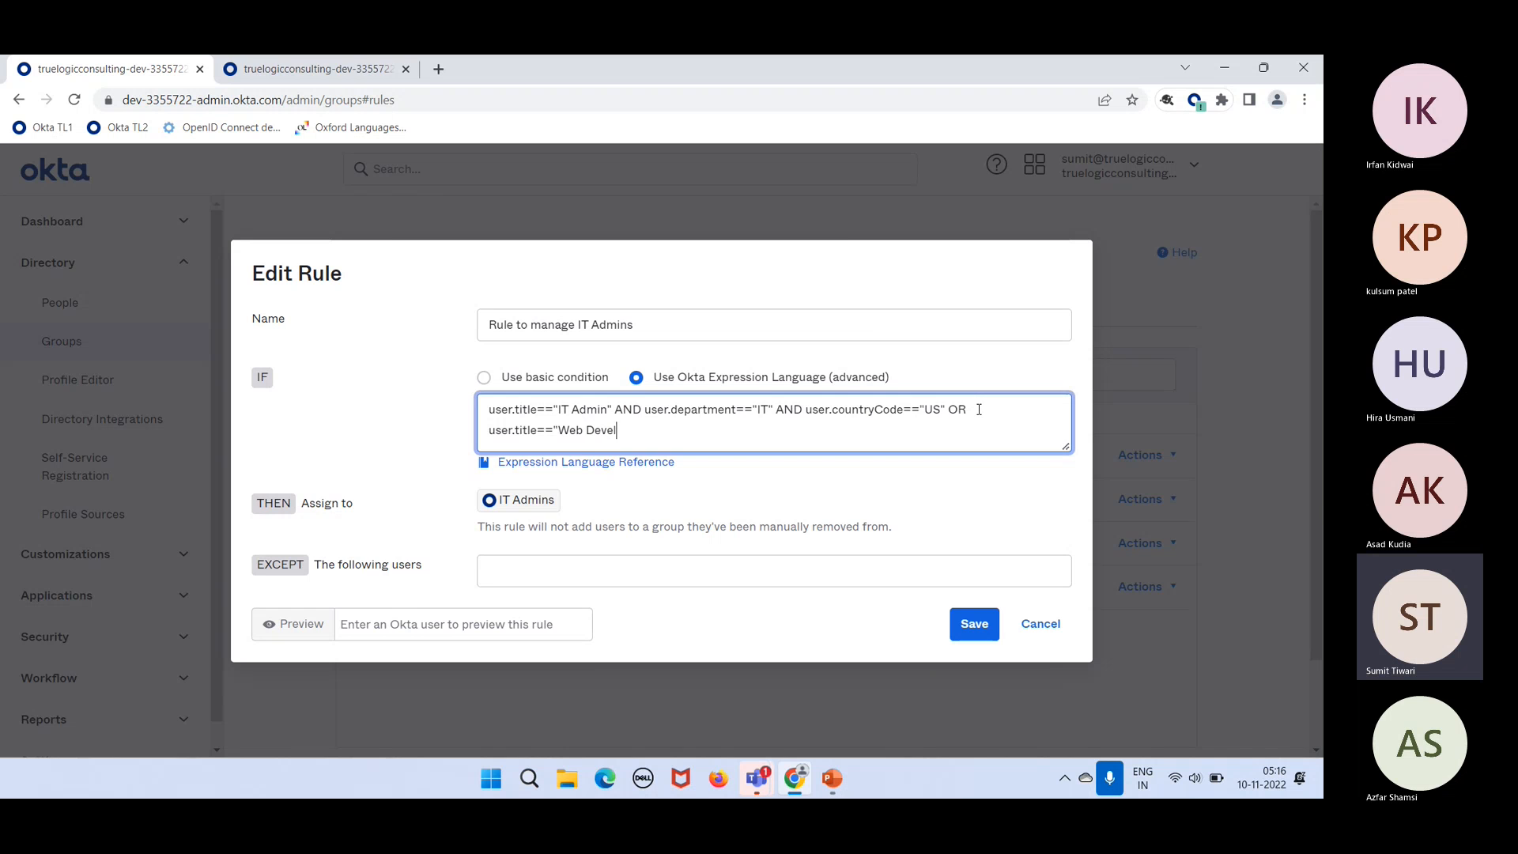
text(oper")
Step: Highlight the IT Admin title, IT department, US country code and Web Developer conditions to explain them
drag(614, 409, 518, 395)
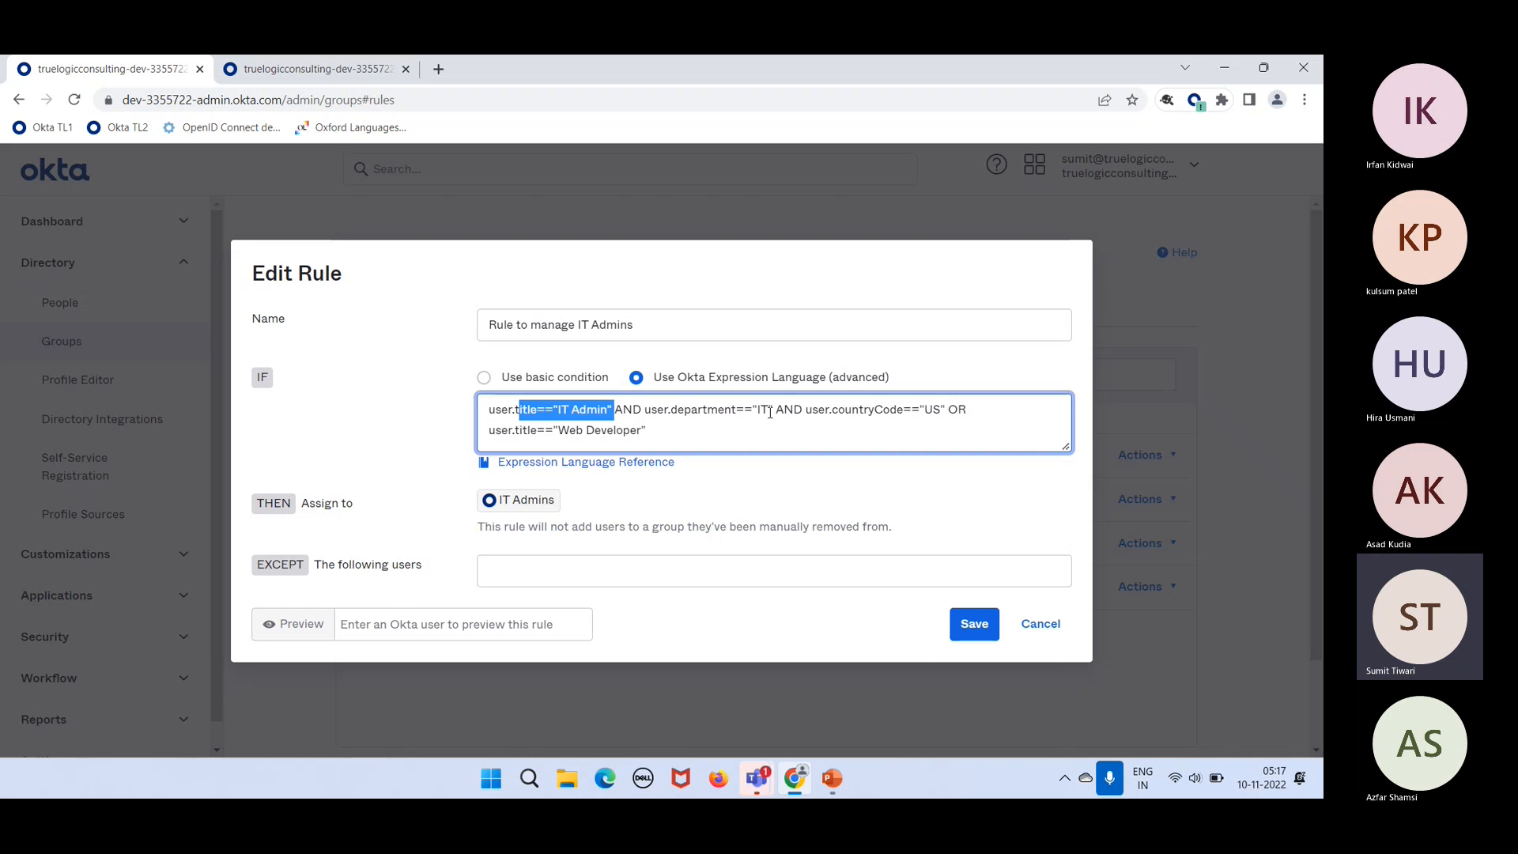
drag(772, 409, 665, 409)
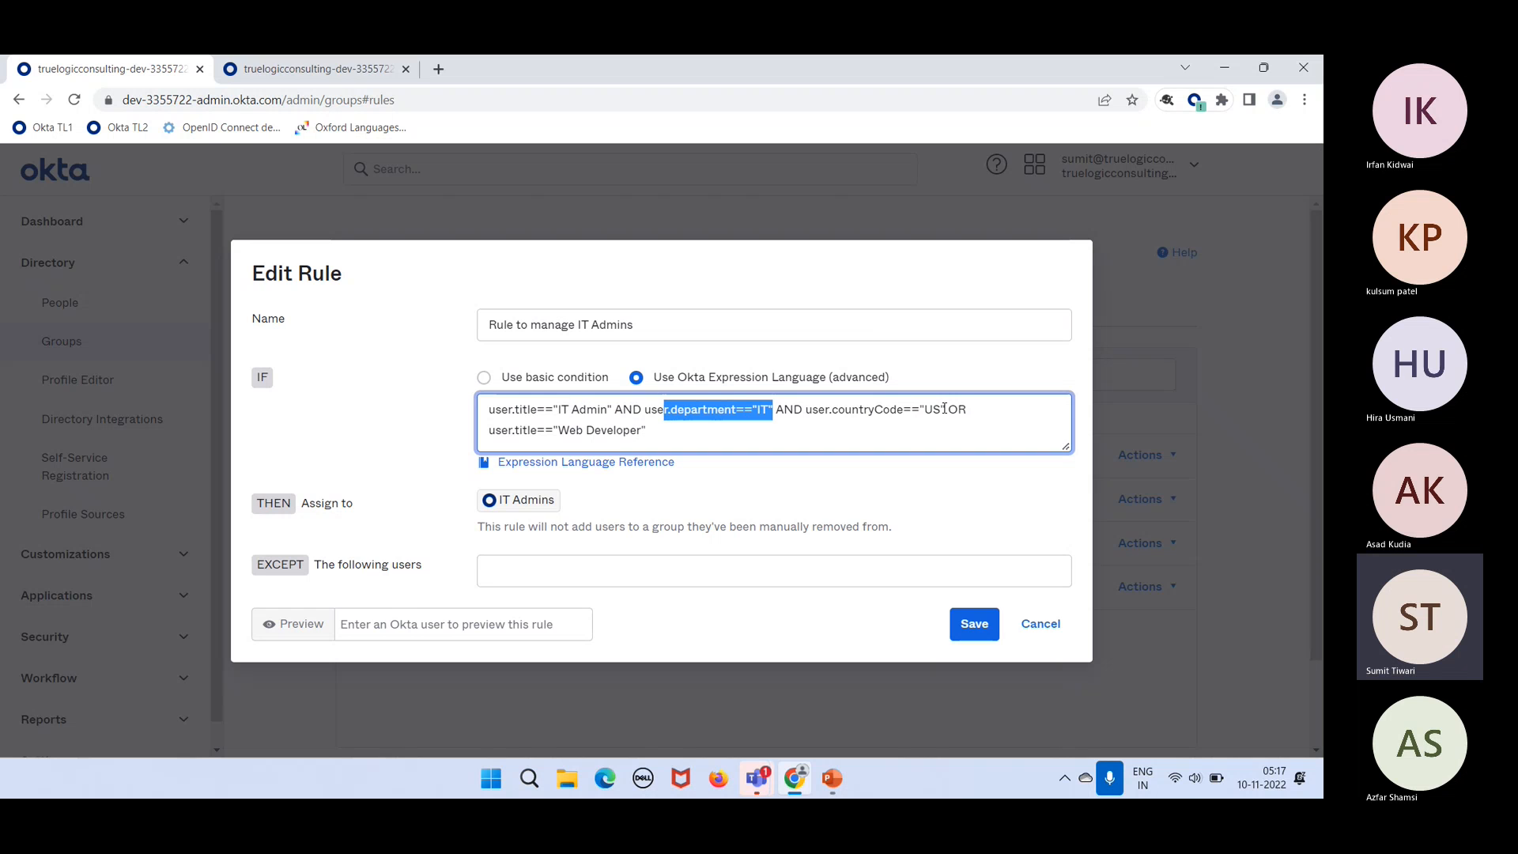
drag(945, 409, 818, 417)
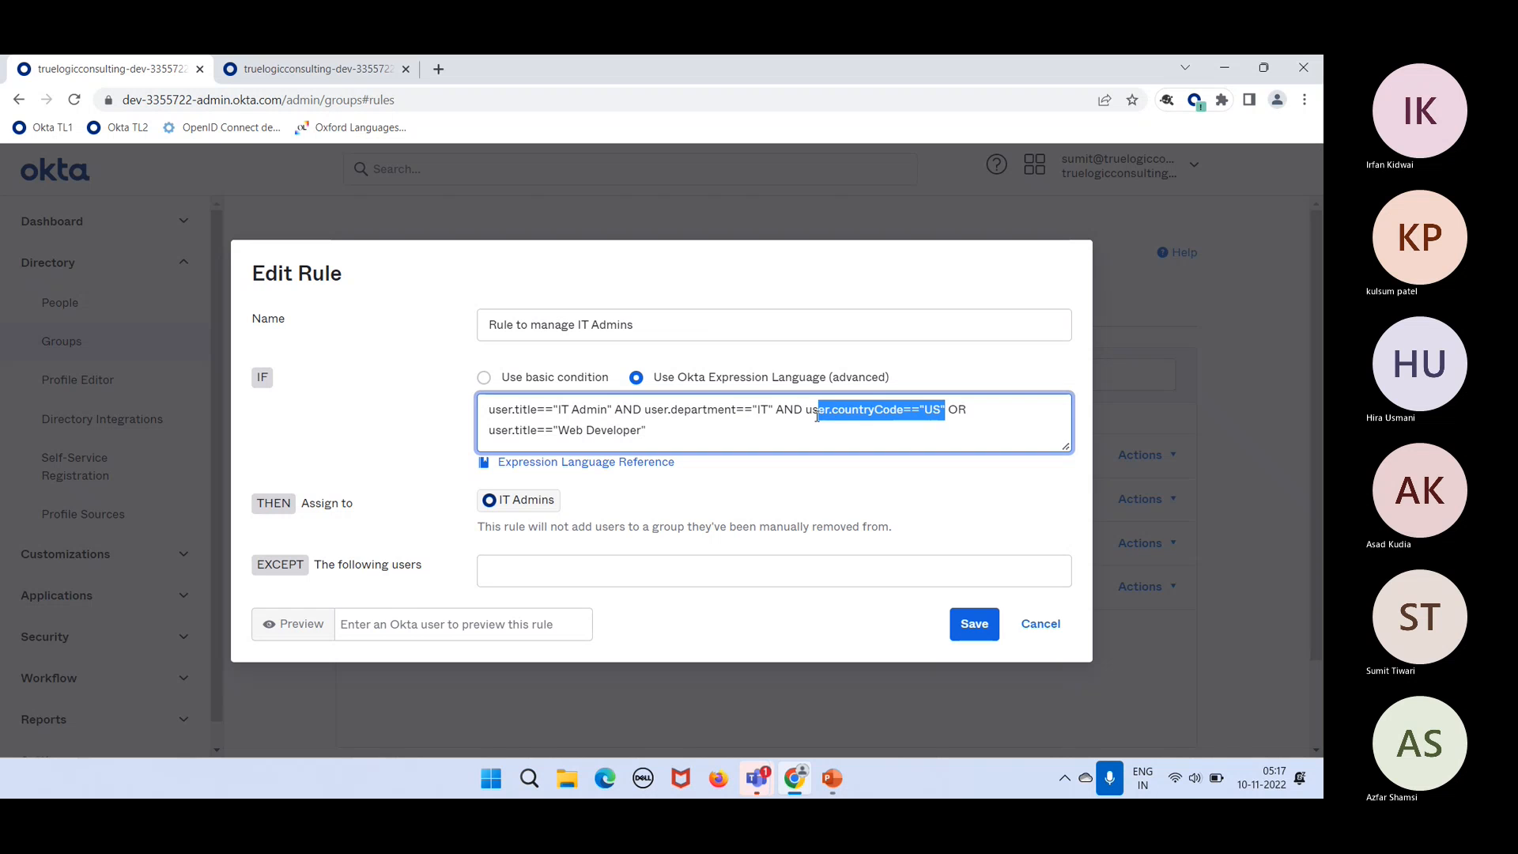
drag(648, 431, 469, 391)
click(666, 445)
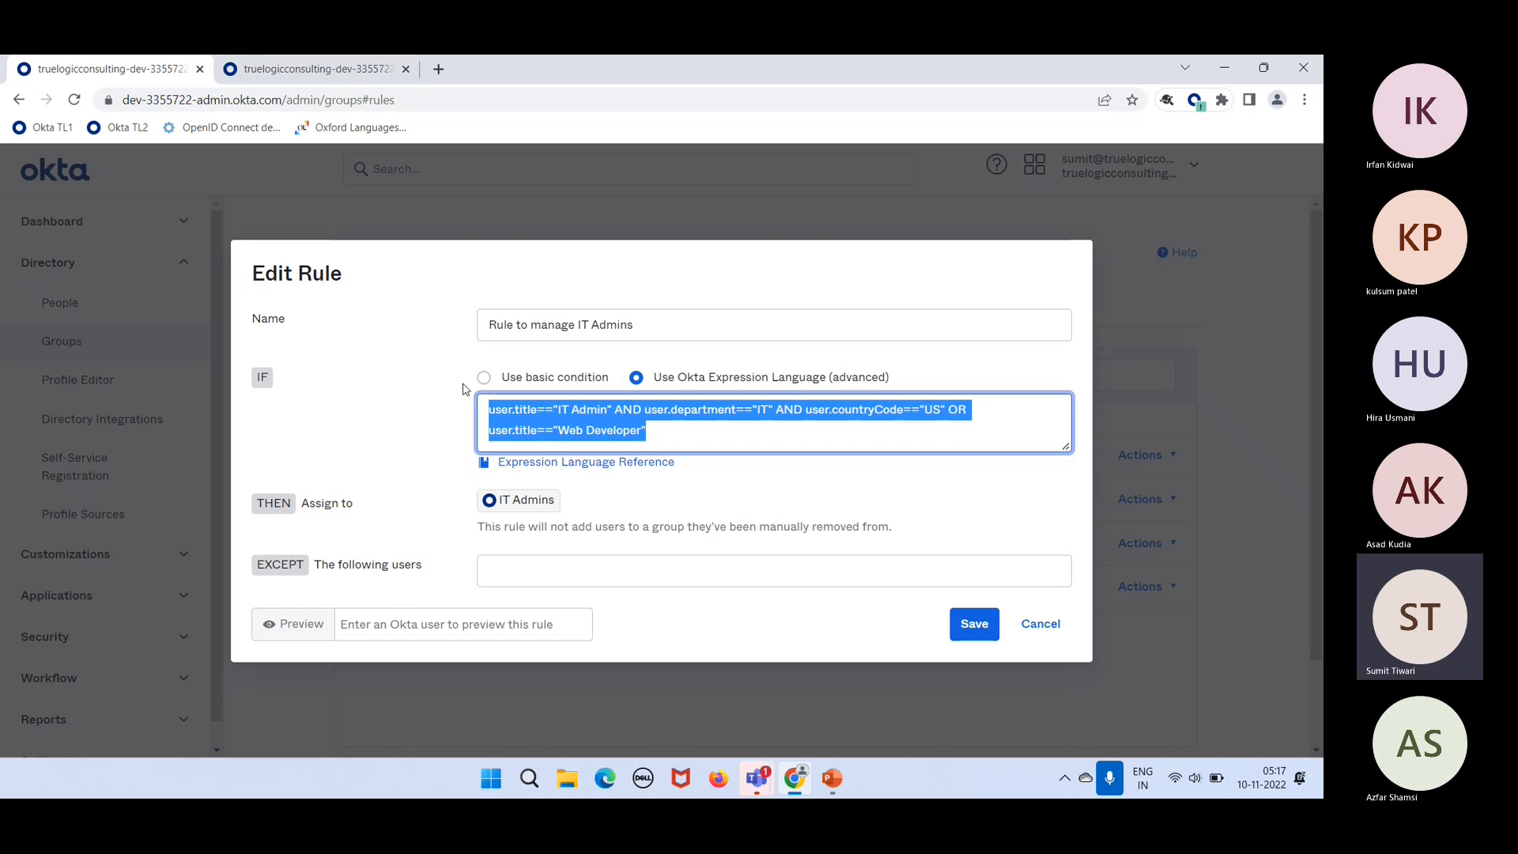
click(847, 437)
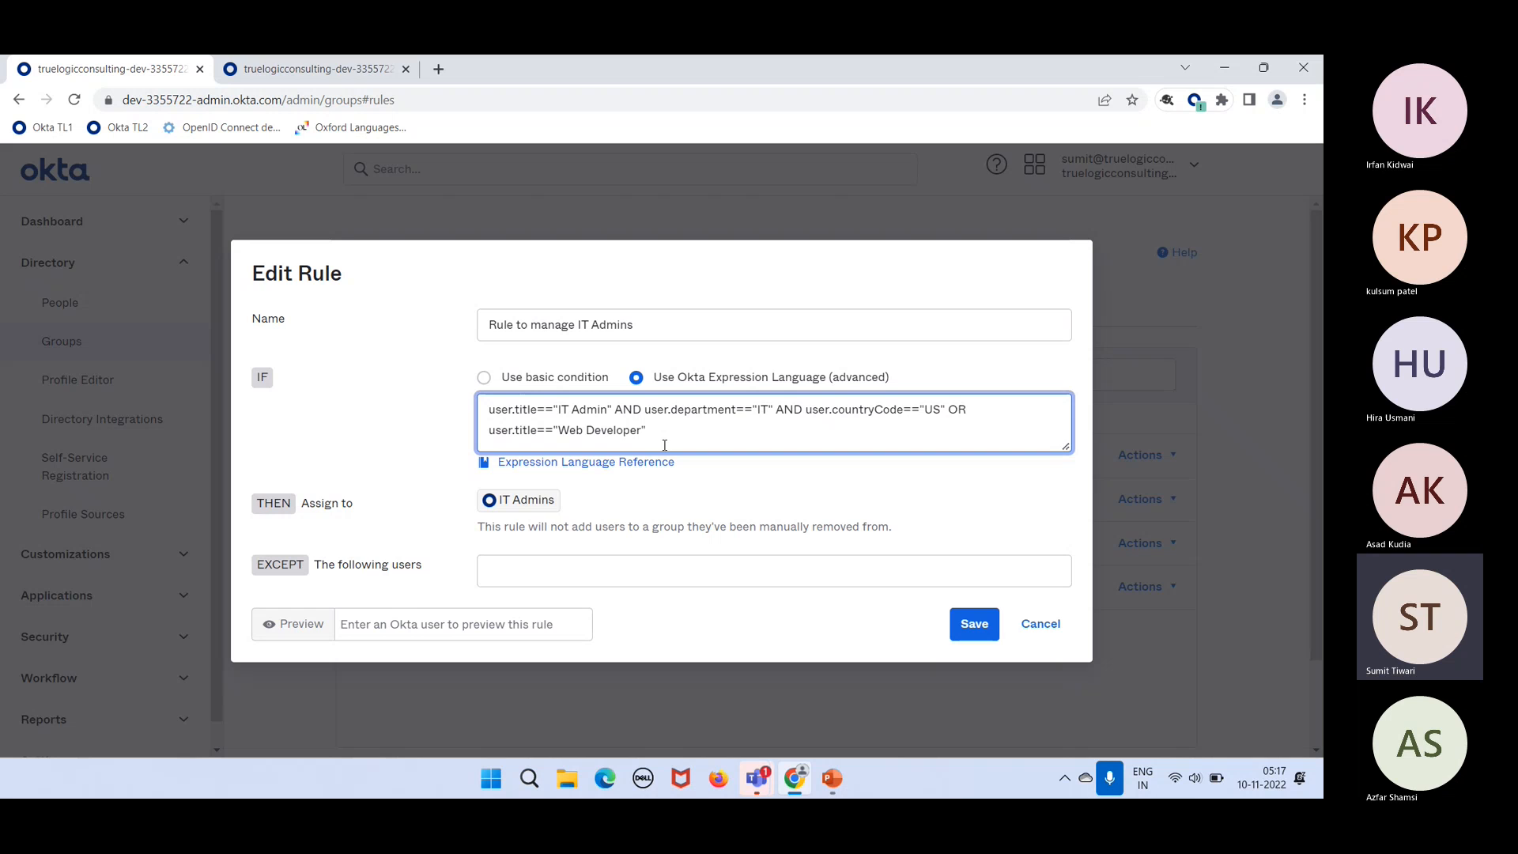
Step: Wrap the three AND conditions in parentheses so the Web Developer clause is ORed against them
click(483, 409)
text(()
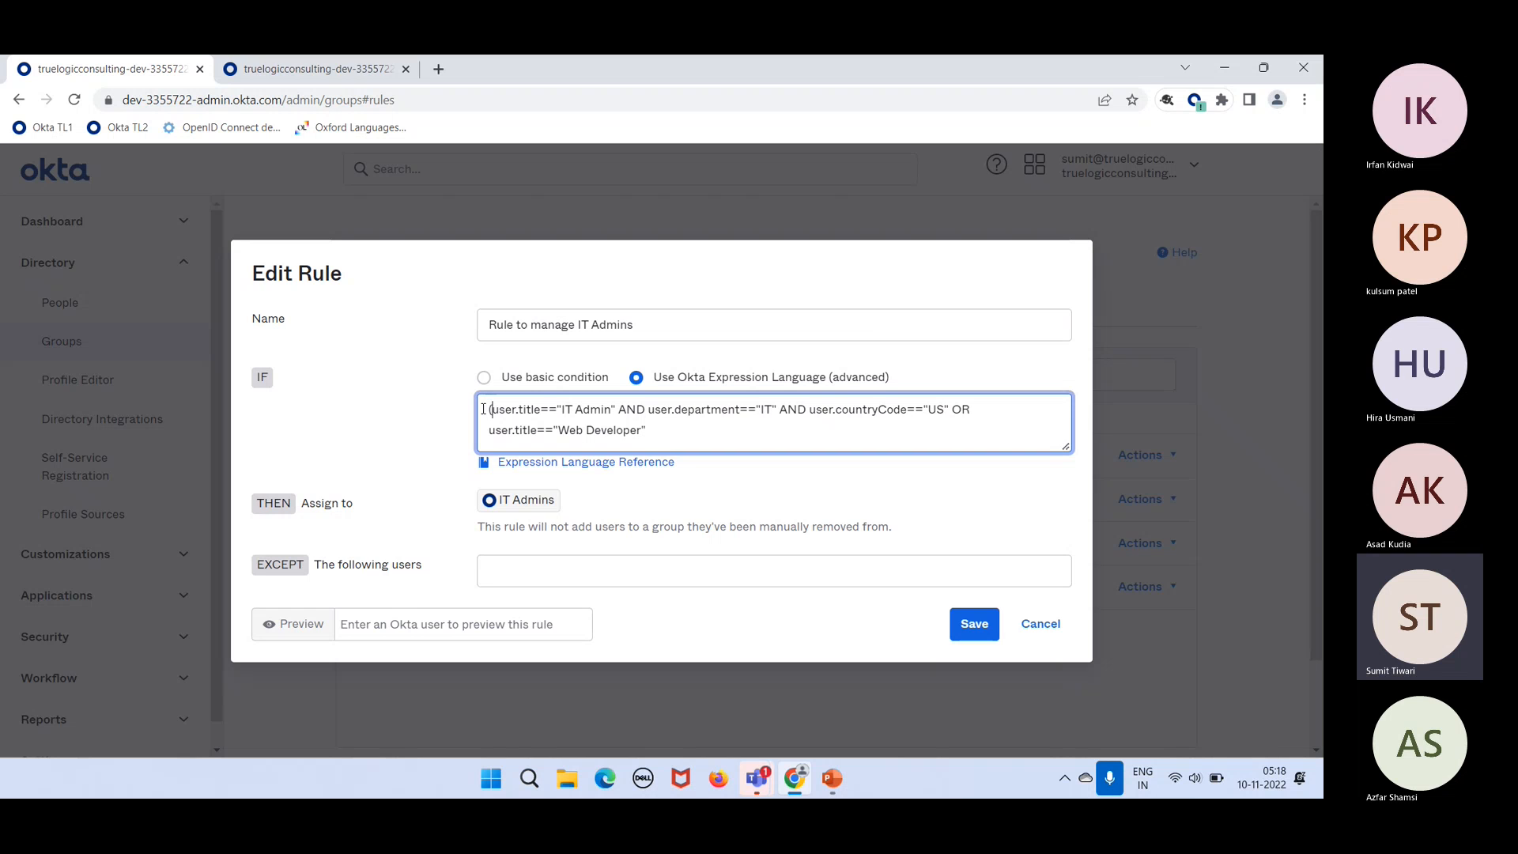
click(949, 404)
text())
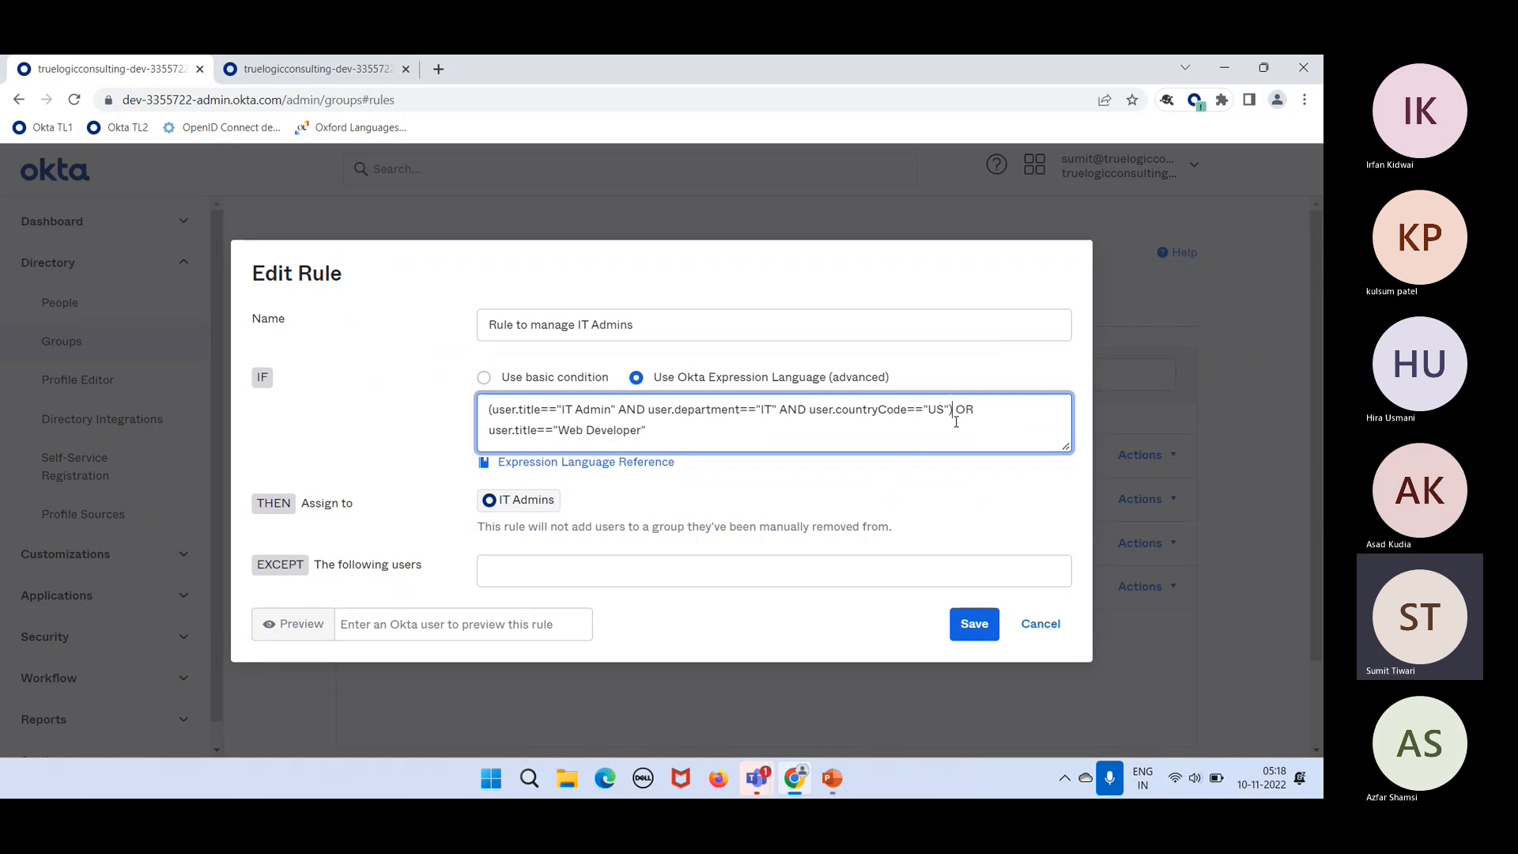
drag(949, 409, 492, 400)
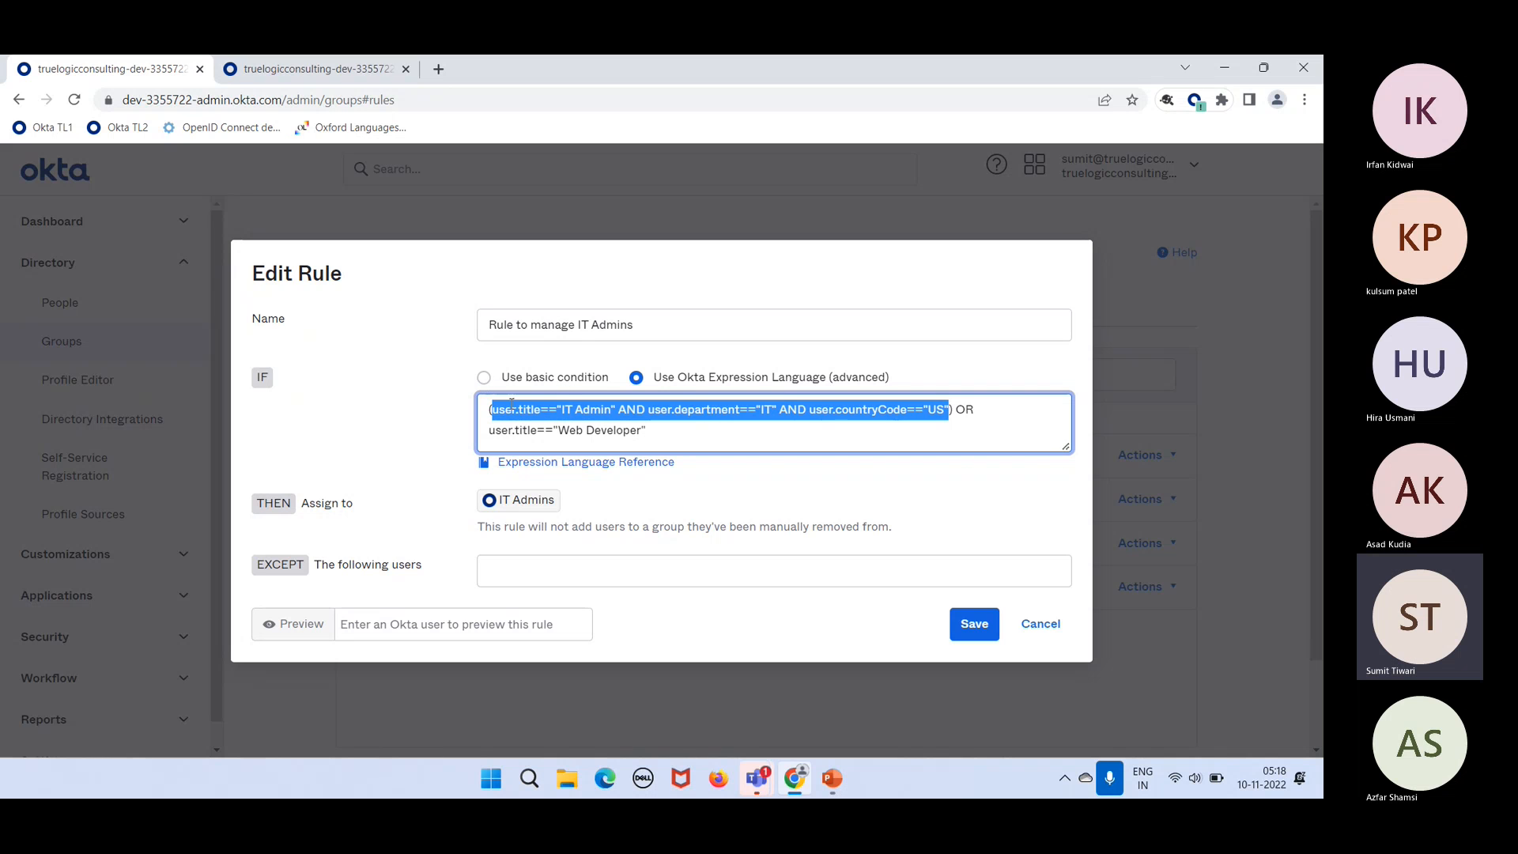
drag(654, 430, 491, 431)
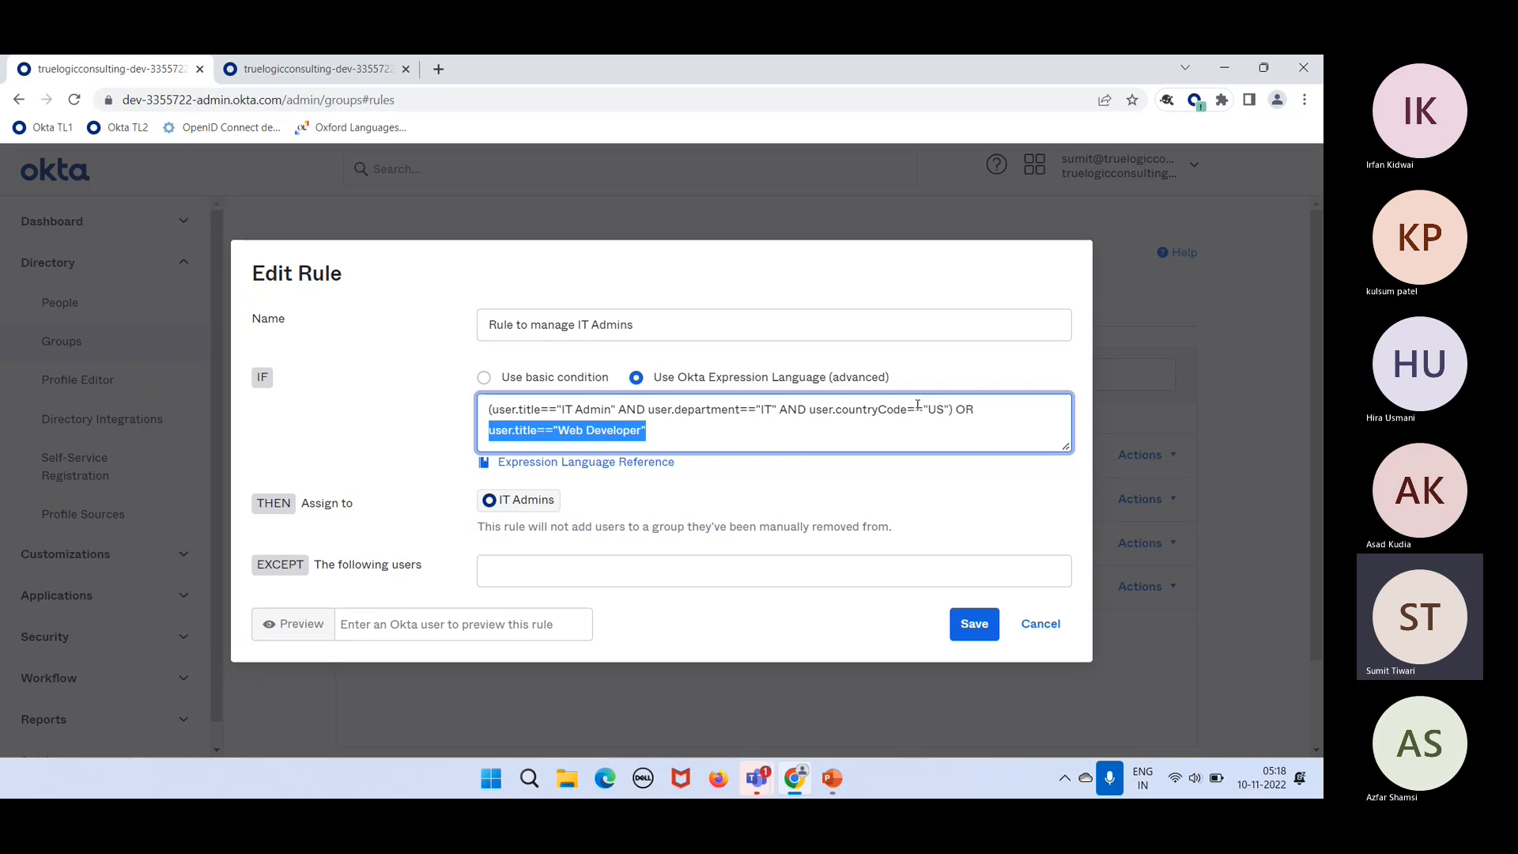
click(674, 421)
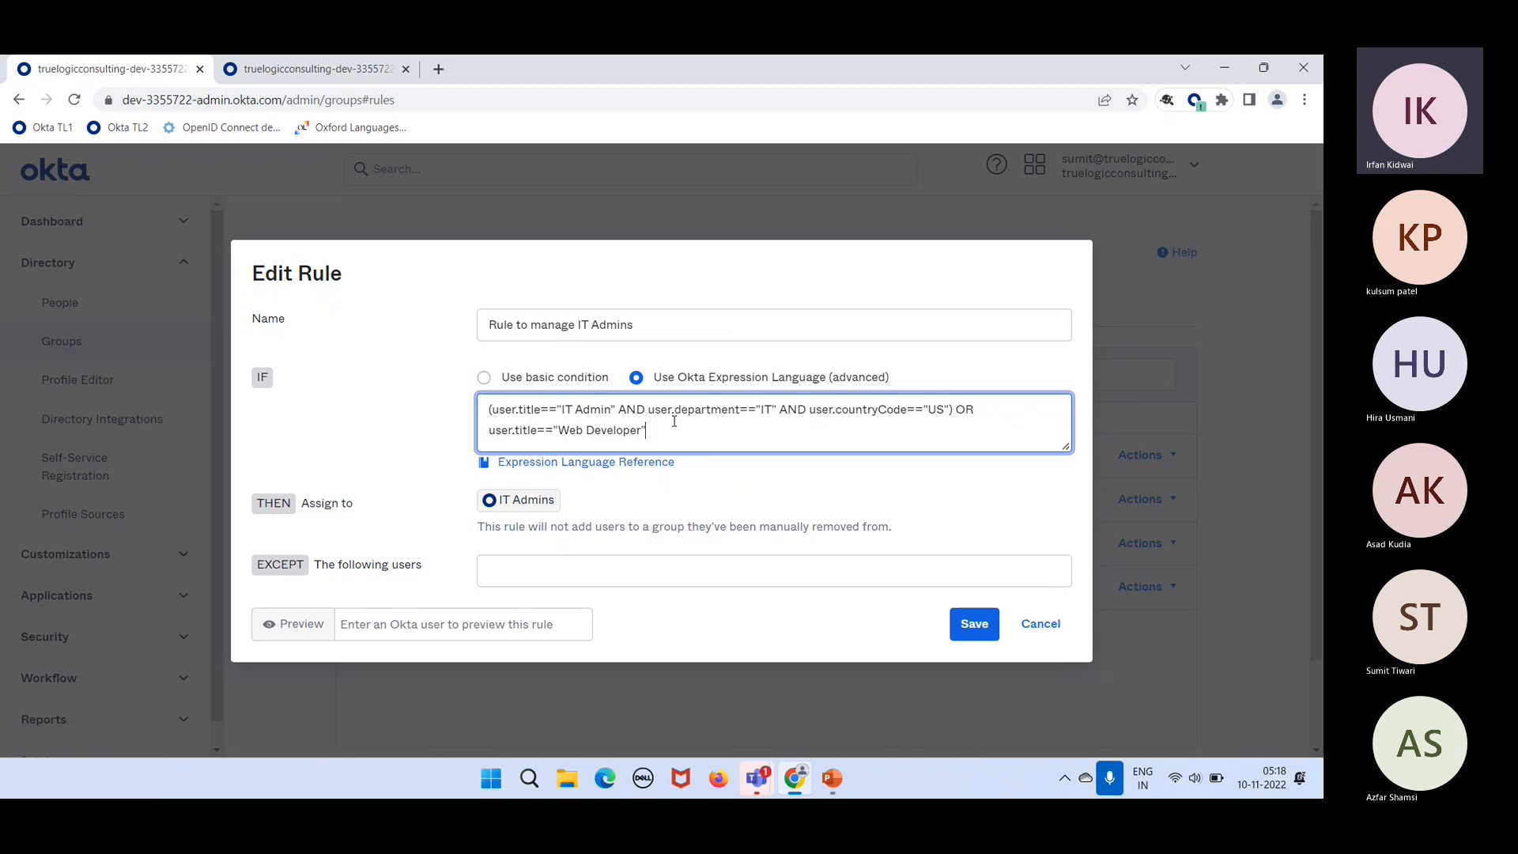
drag(649, 429, 487, 412)
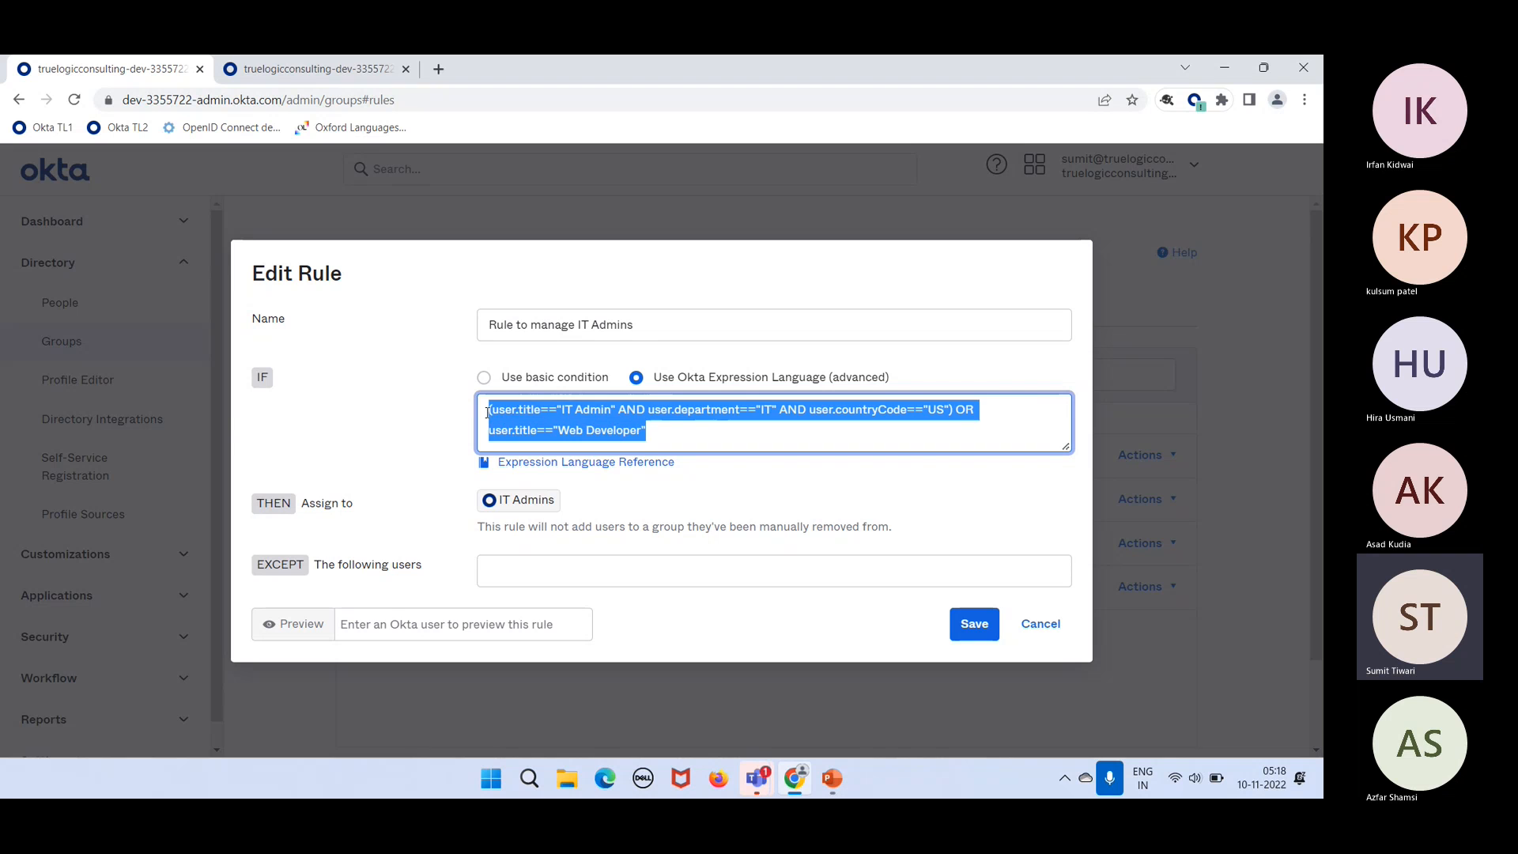
click(673, 430)
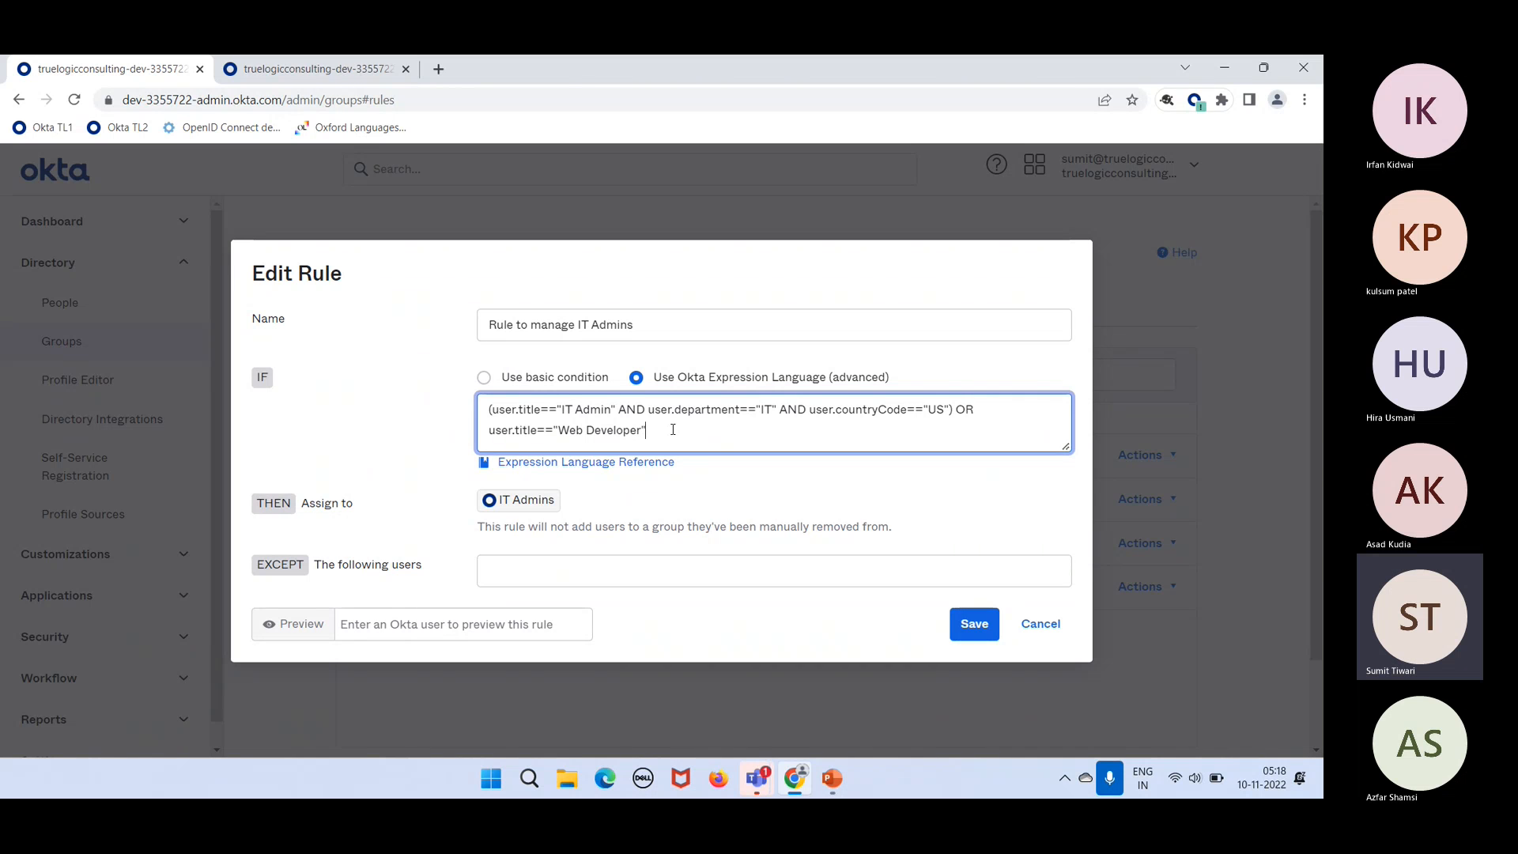
Step: Save the edited rule and activate the IT Admins rule again
click(962, 626)
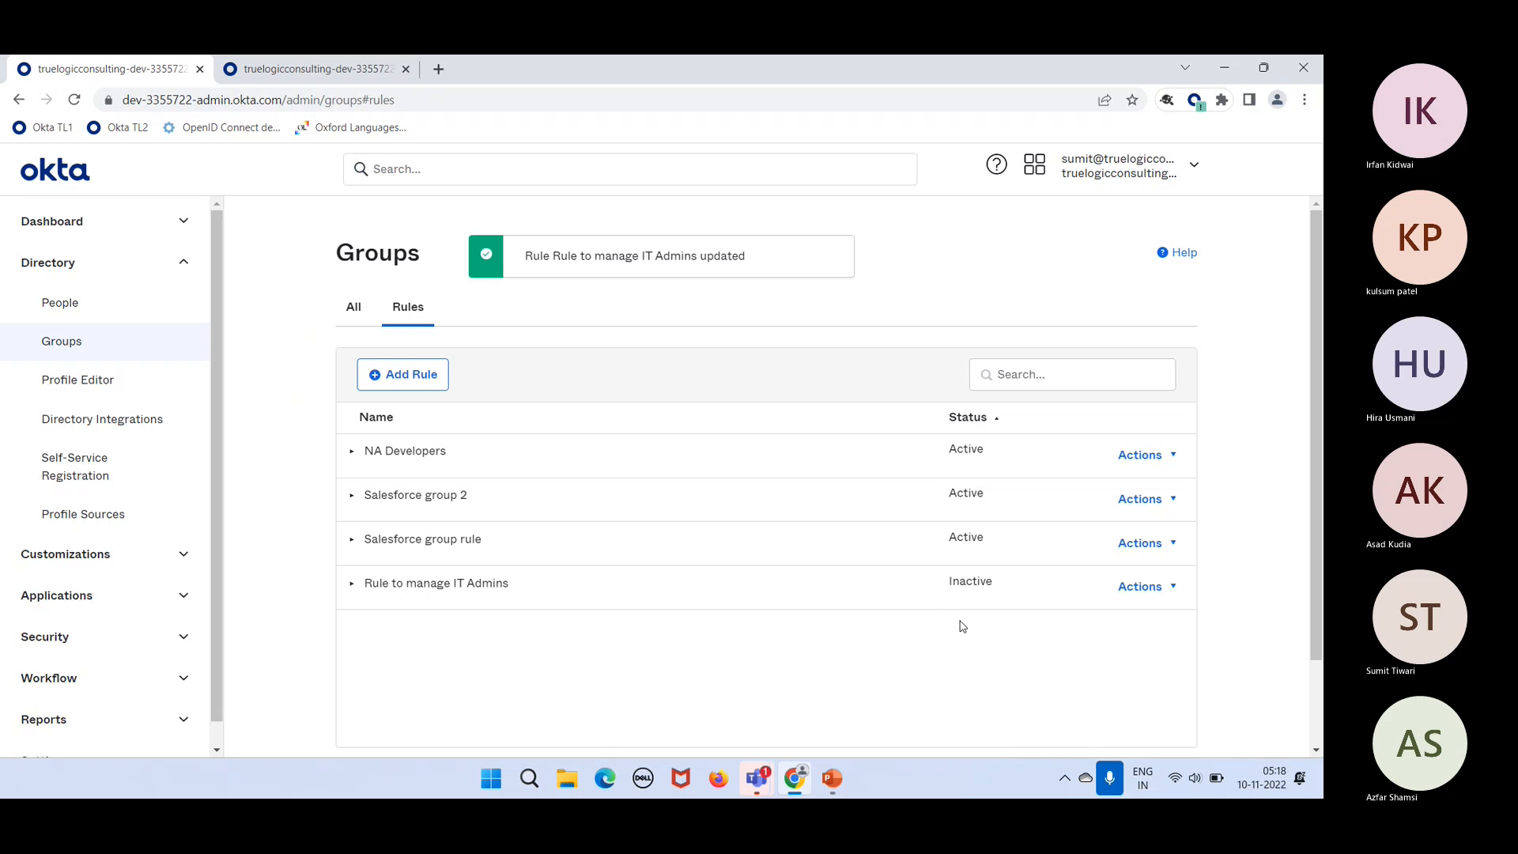
click(1143, 586)
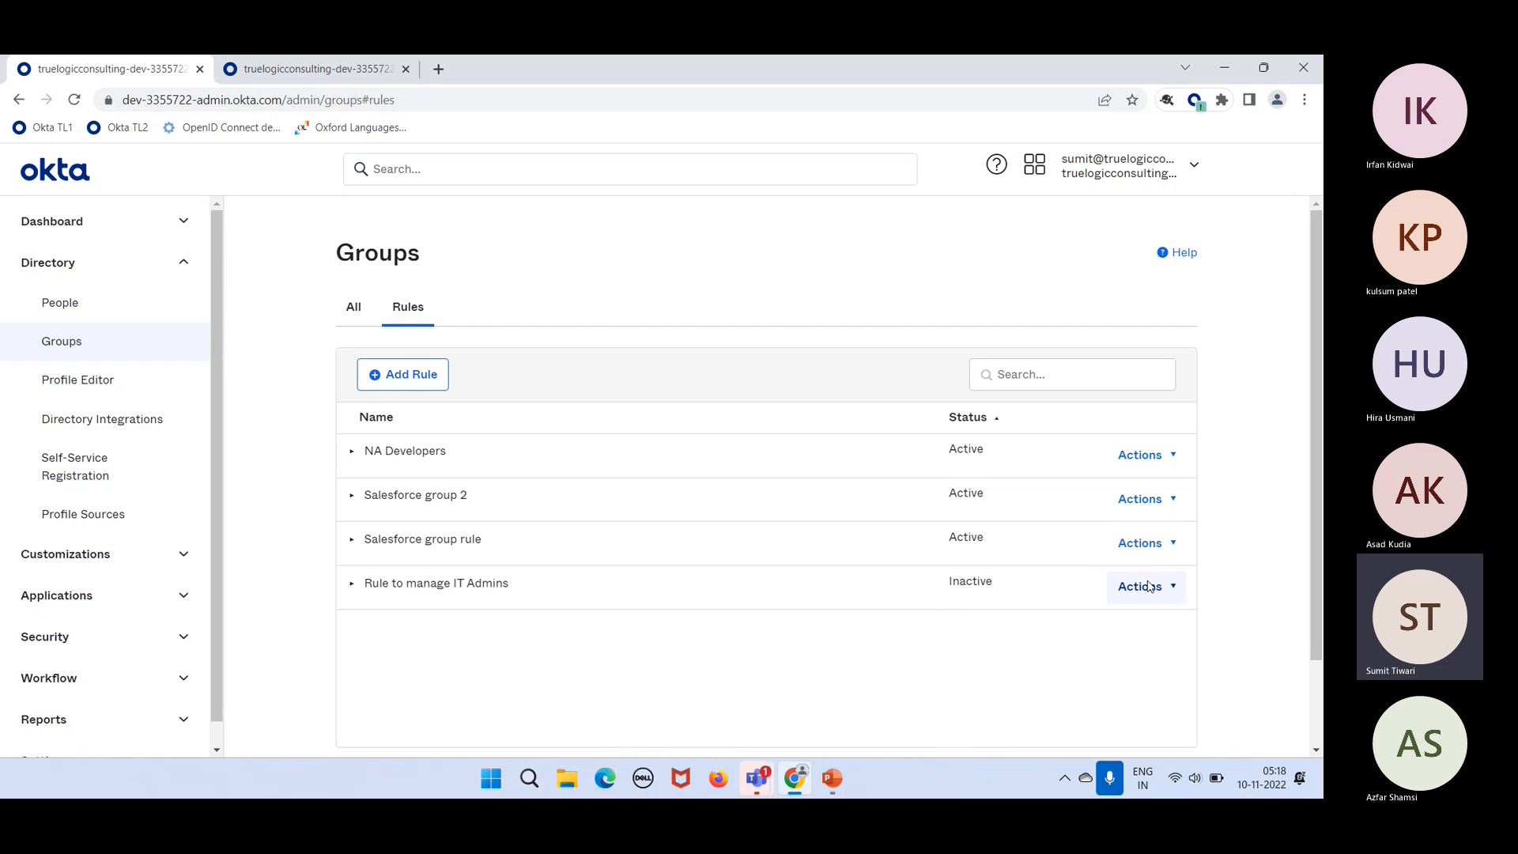
click(1022, 653)
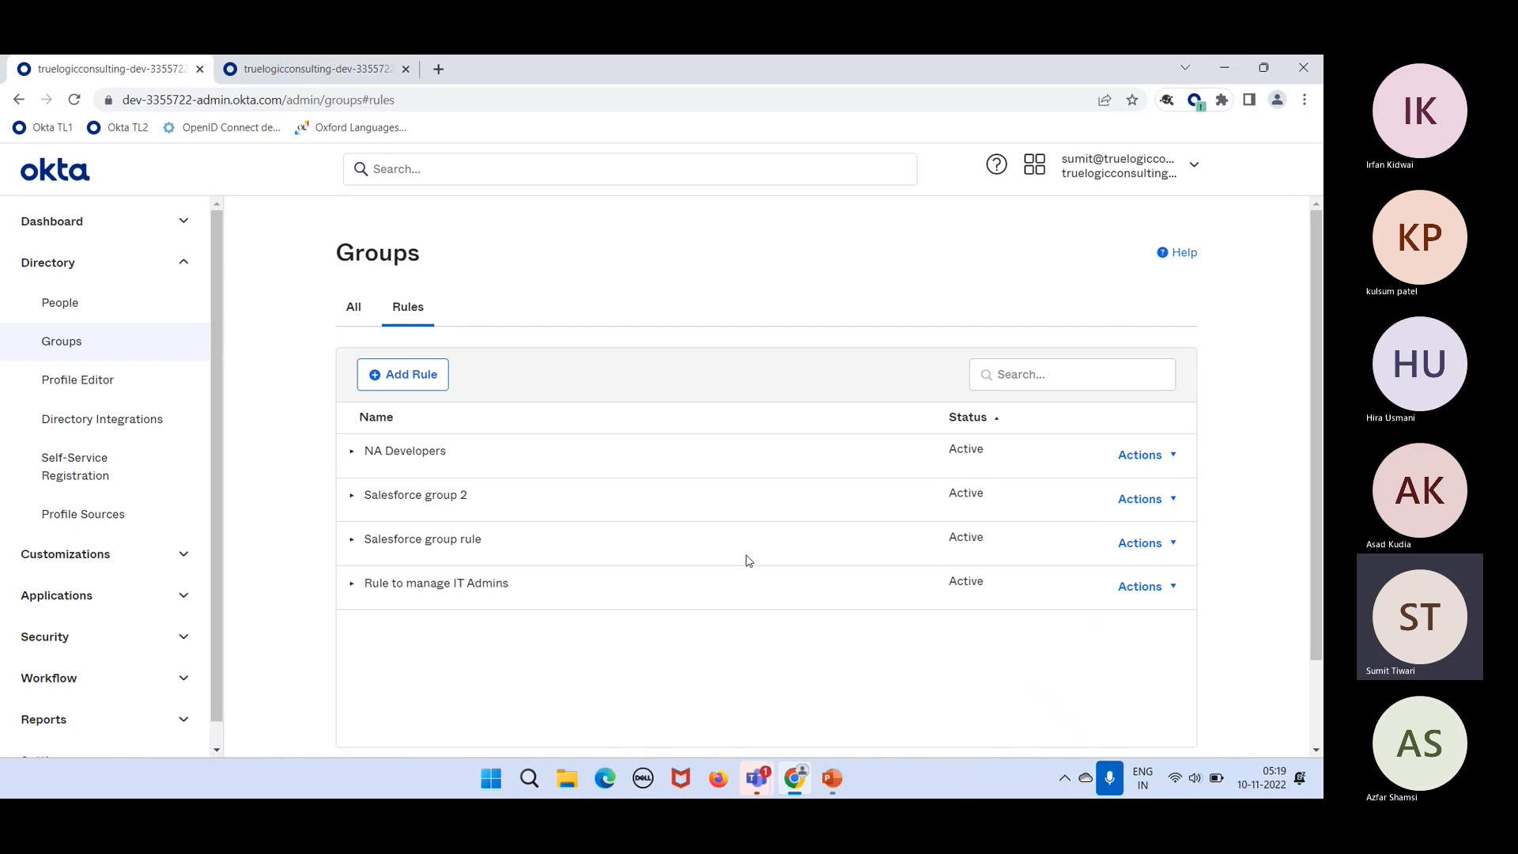
Step: Open the target user's Profile tab from the People list and review the attributes
click(91, 293)
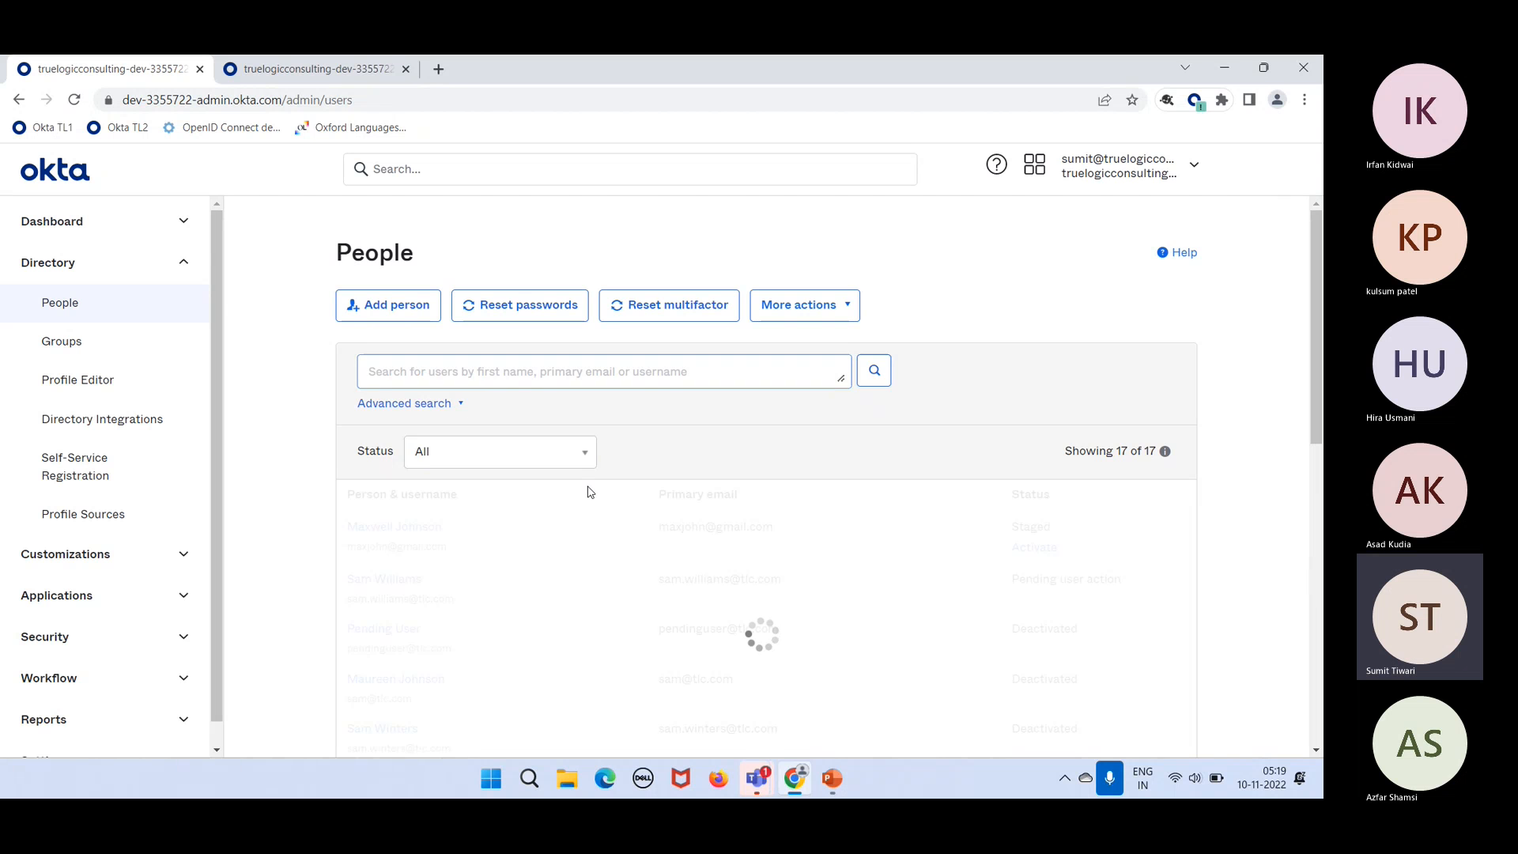
scroll(407, 673, down, 2)
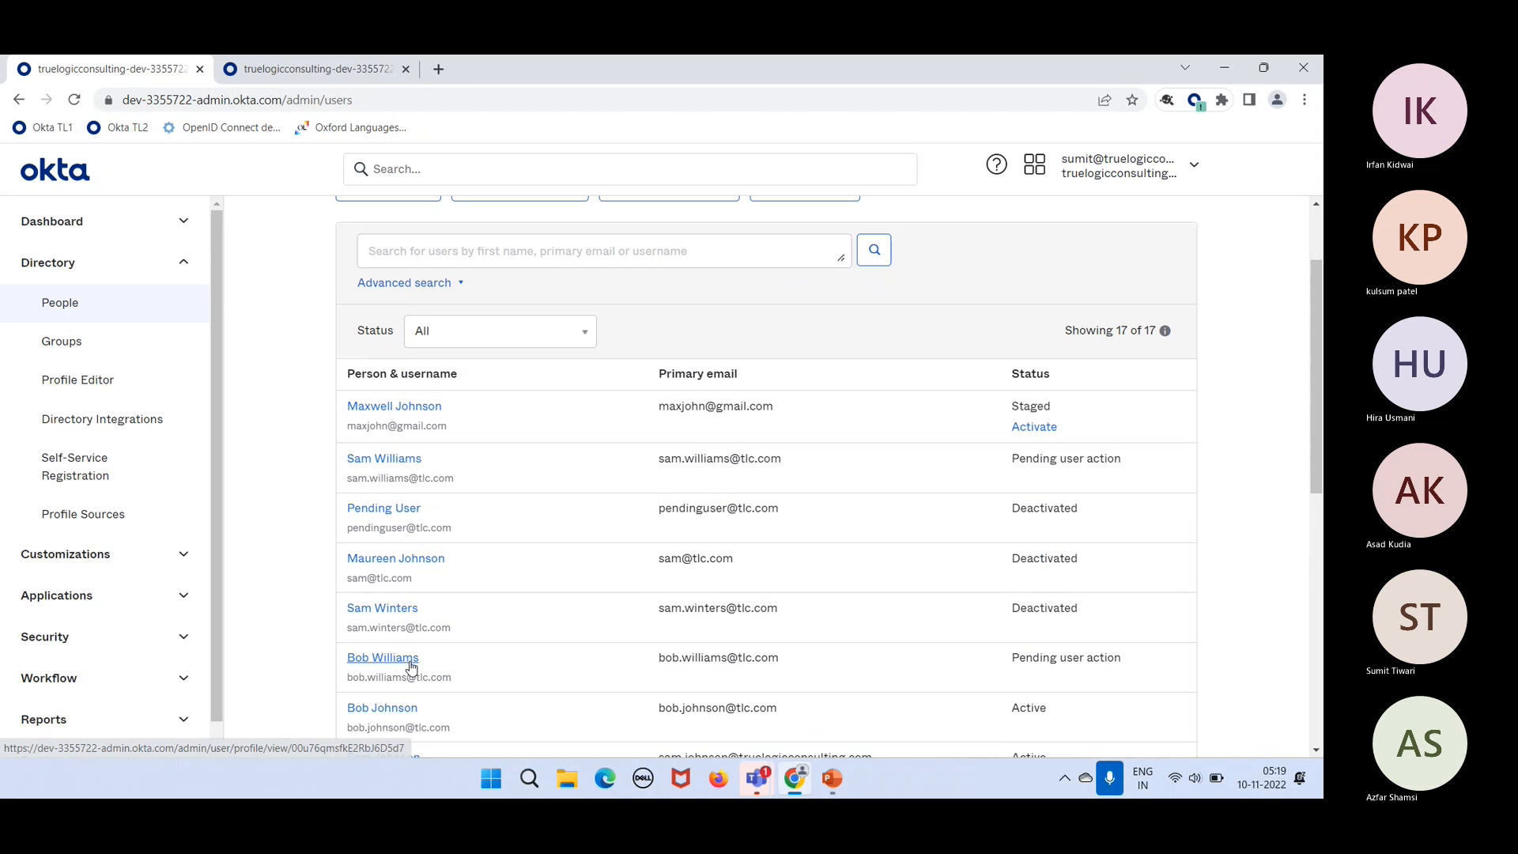
click(385, 713)
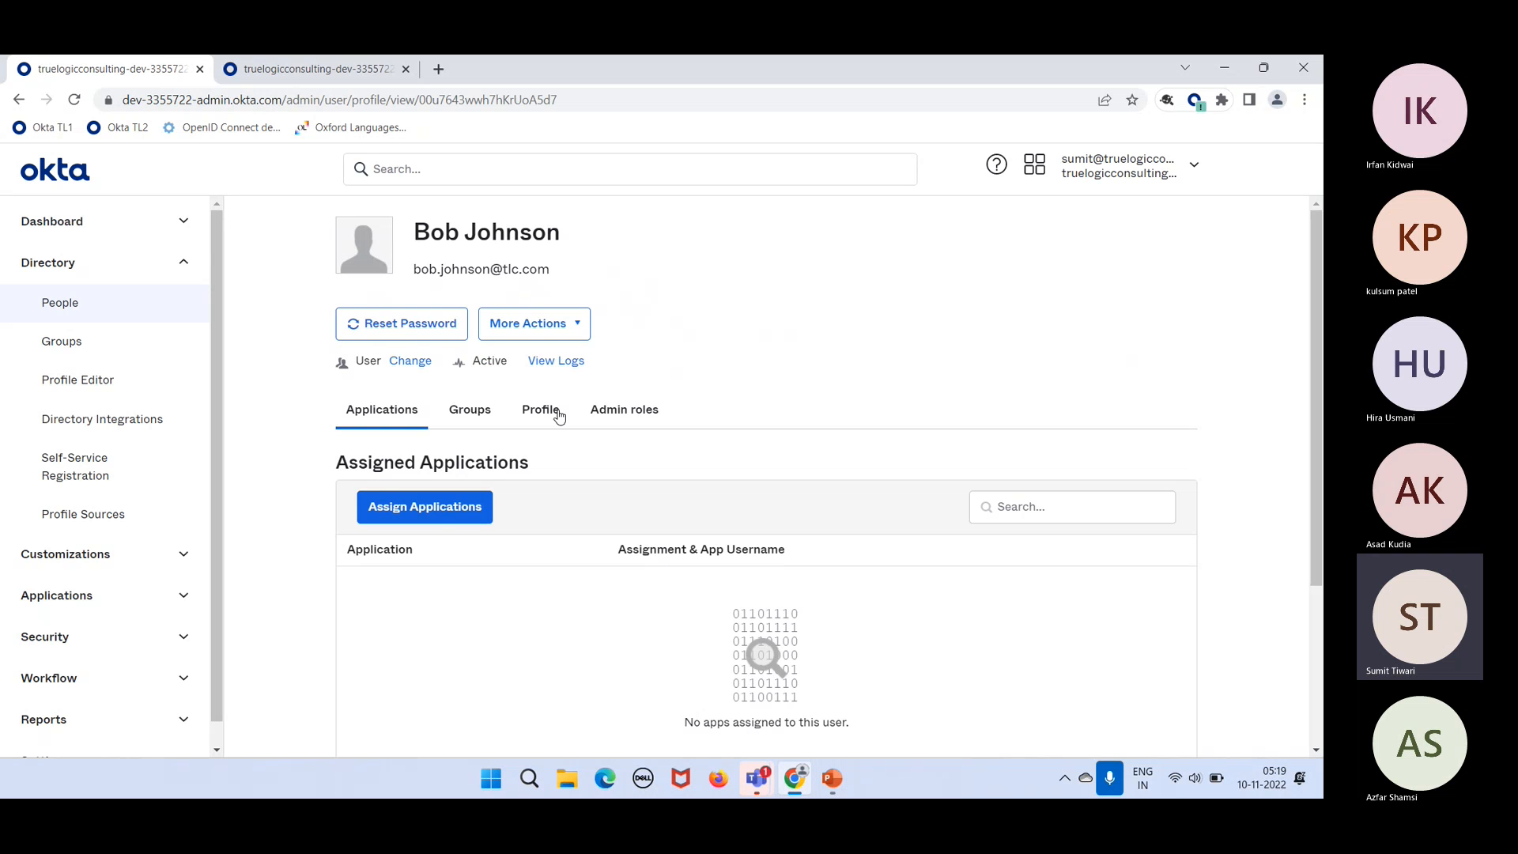
click(548, 410)
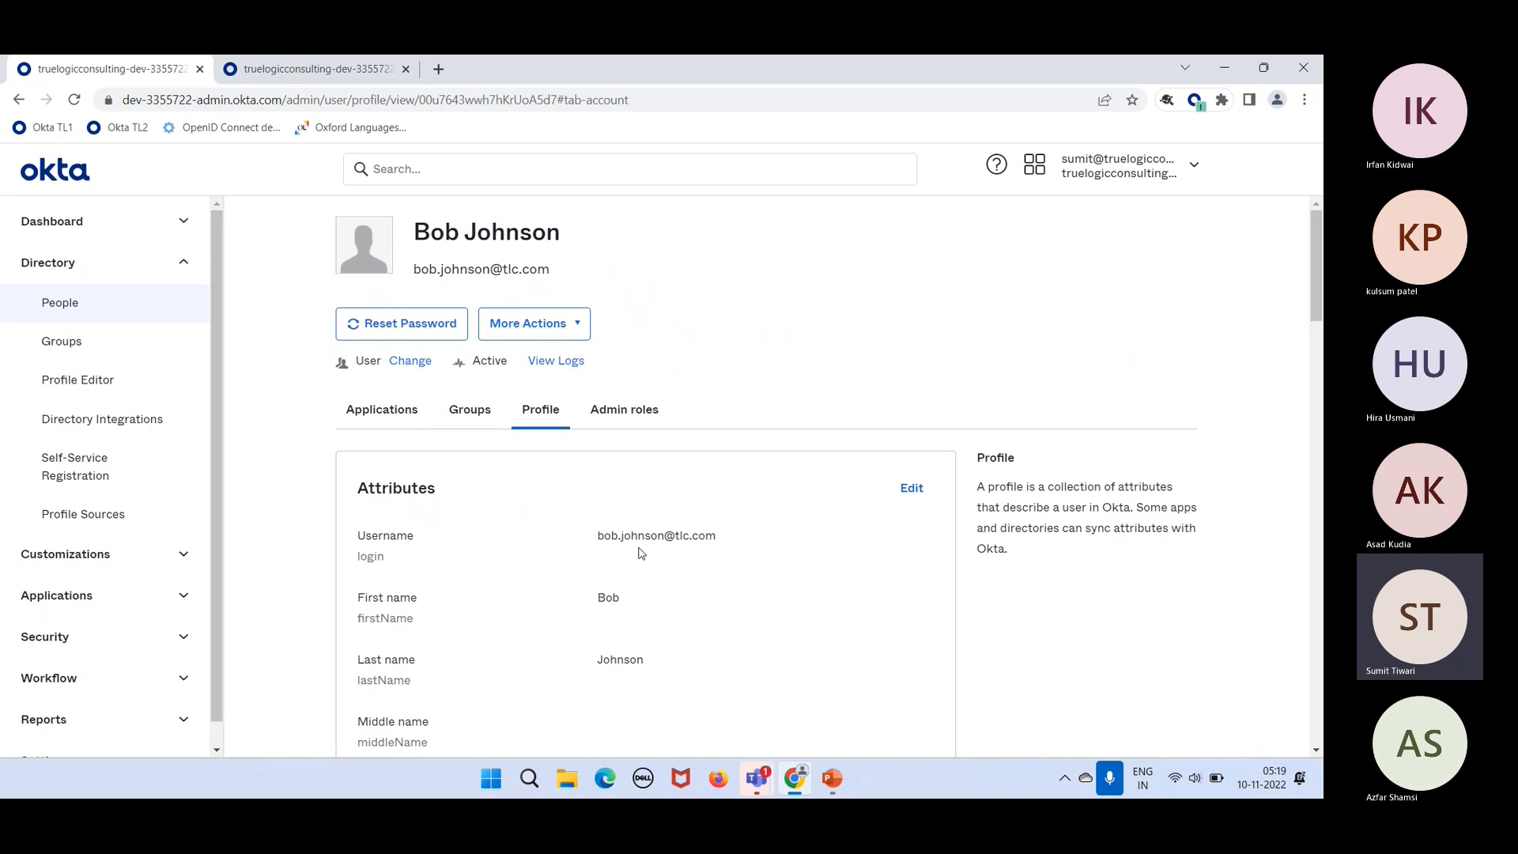
scroll(641, 553, down, 2)
scroll(641, 552, down, 6)
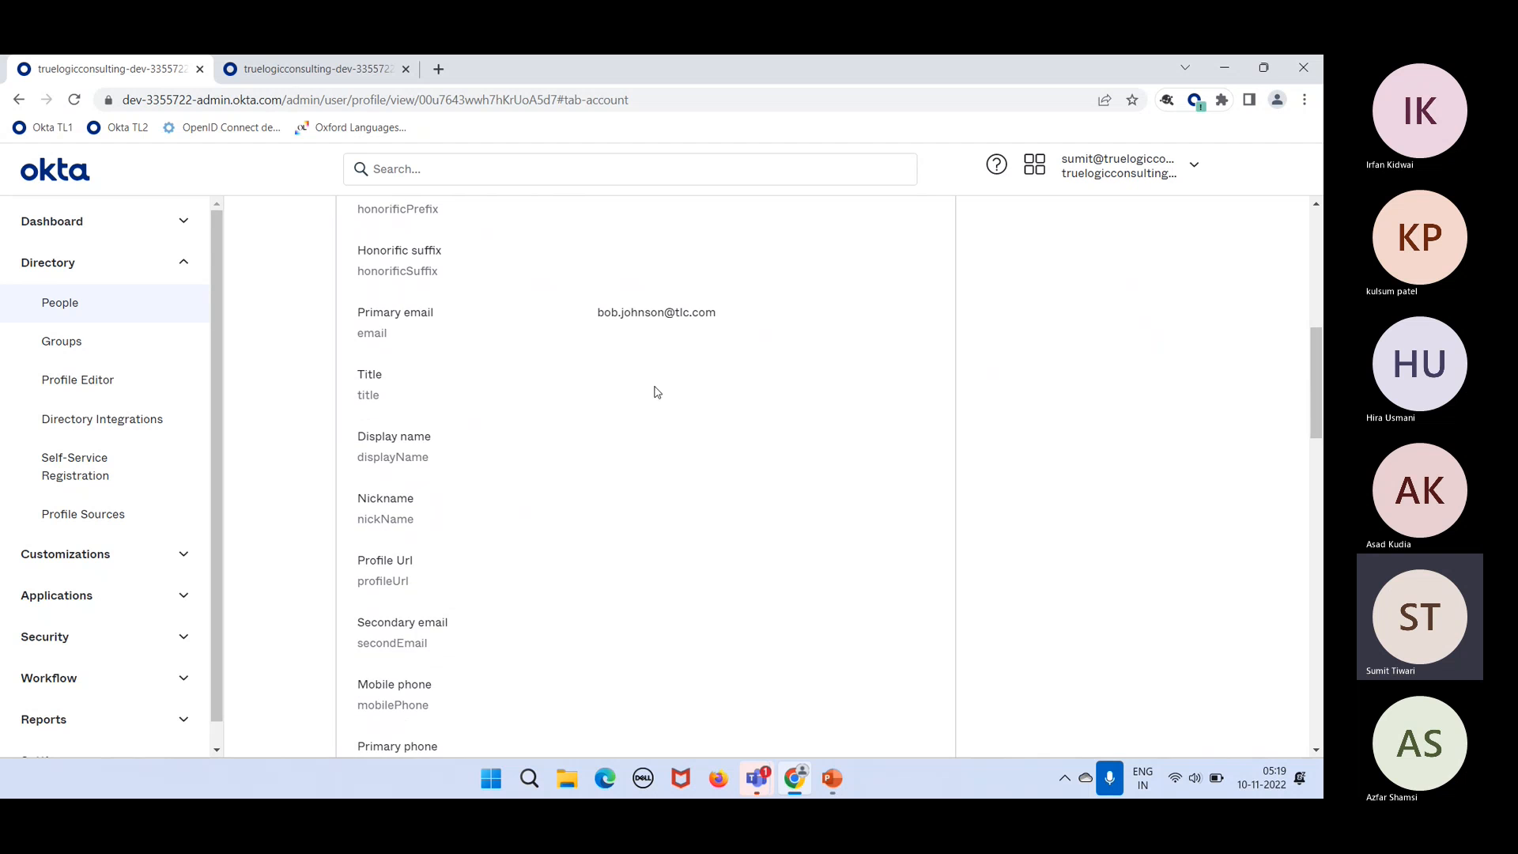
scroll(667, 419, down, 6)
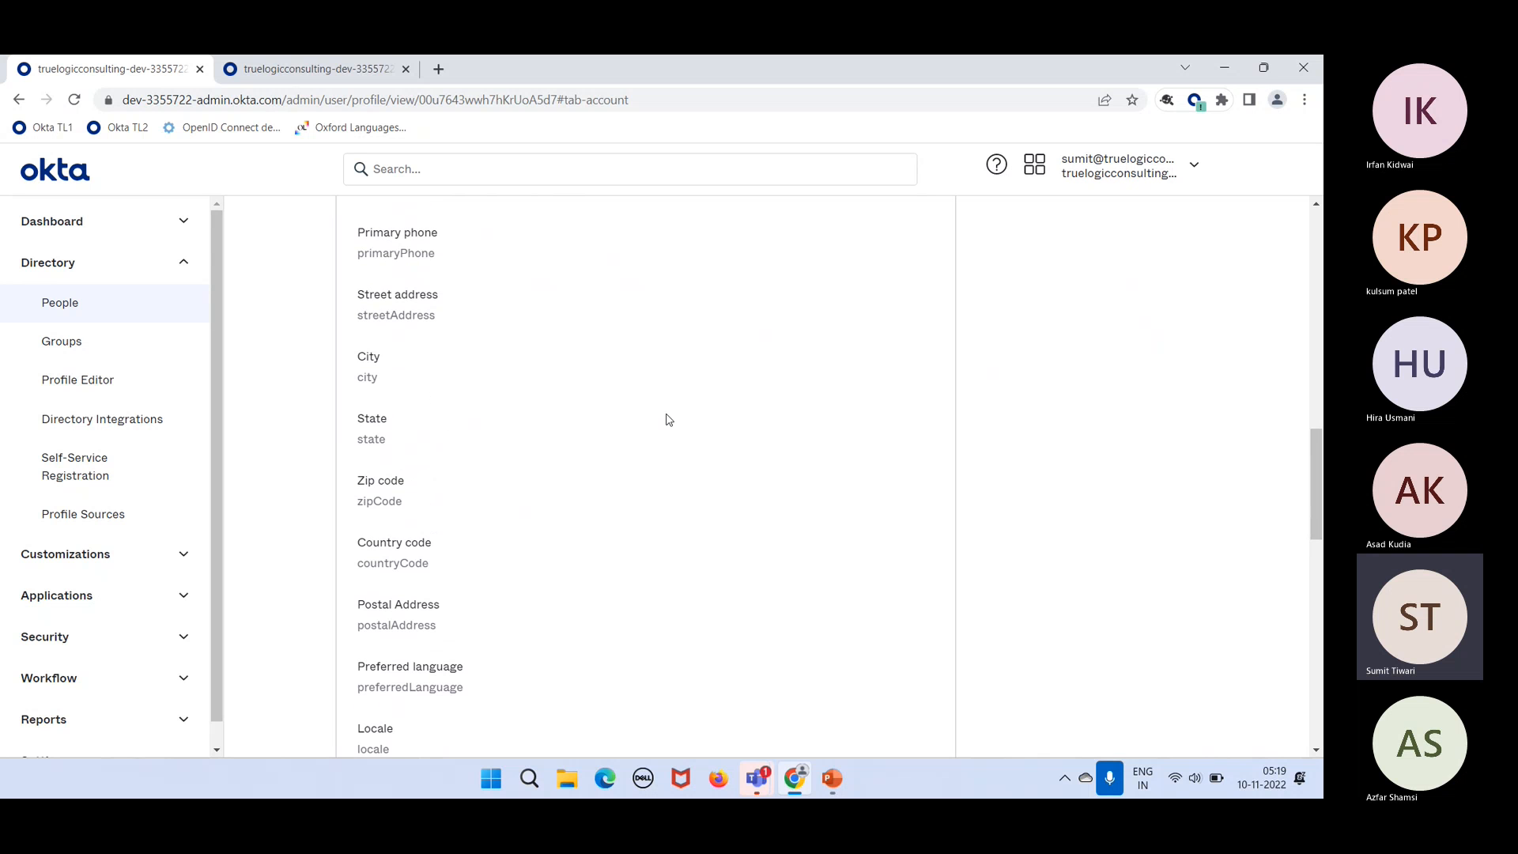
scroll(587, 597, down, 3)
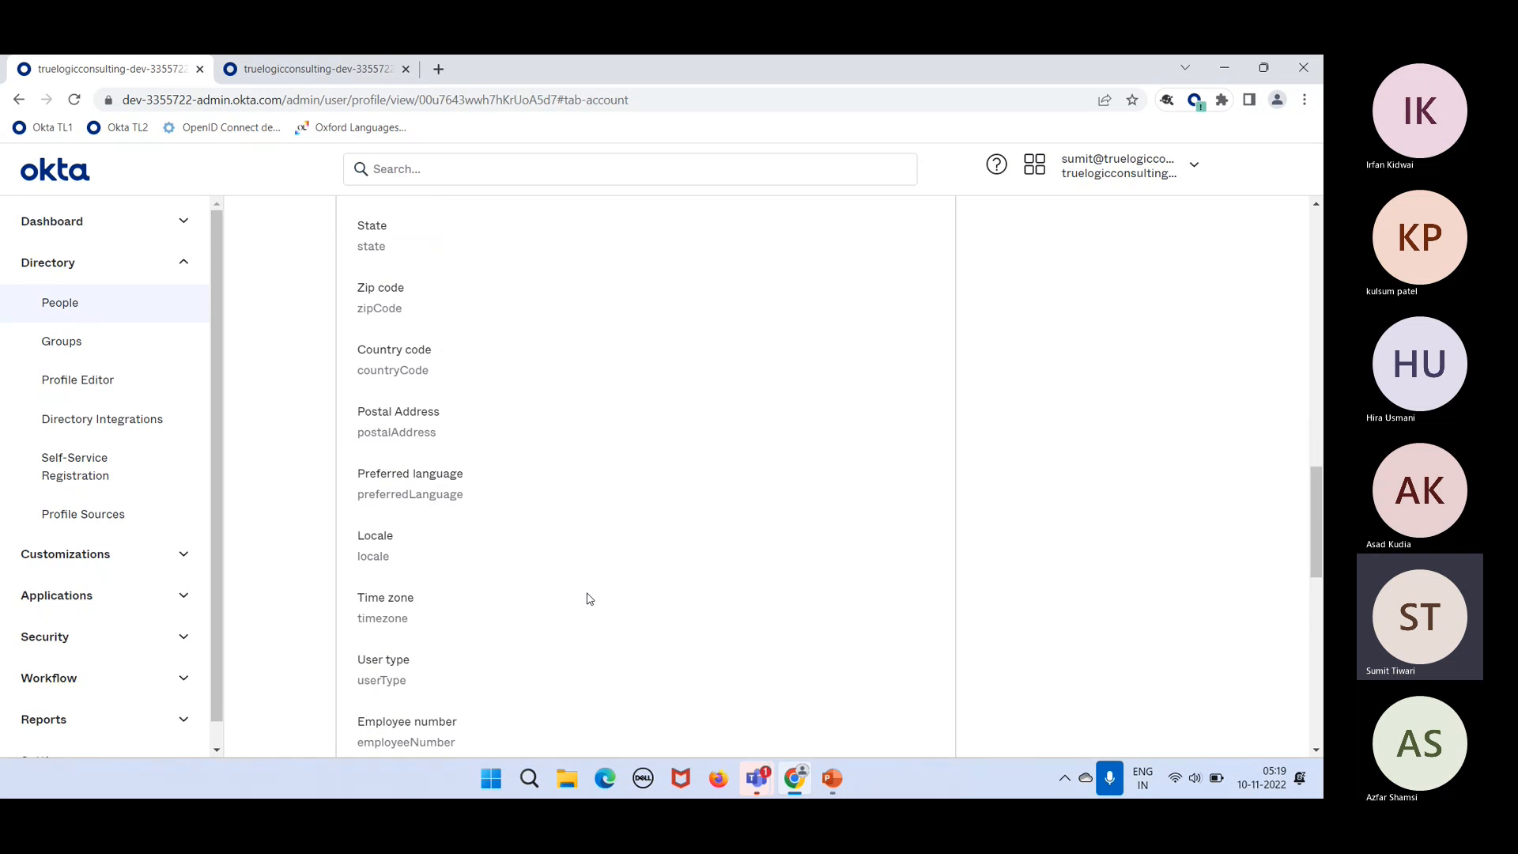
scroll(587, 597, down, 4)
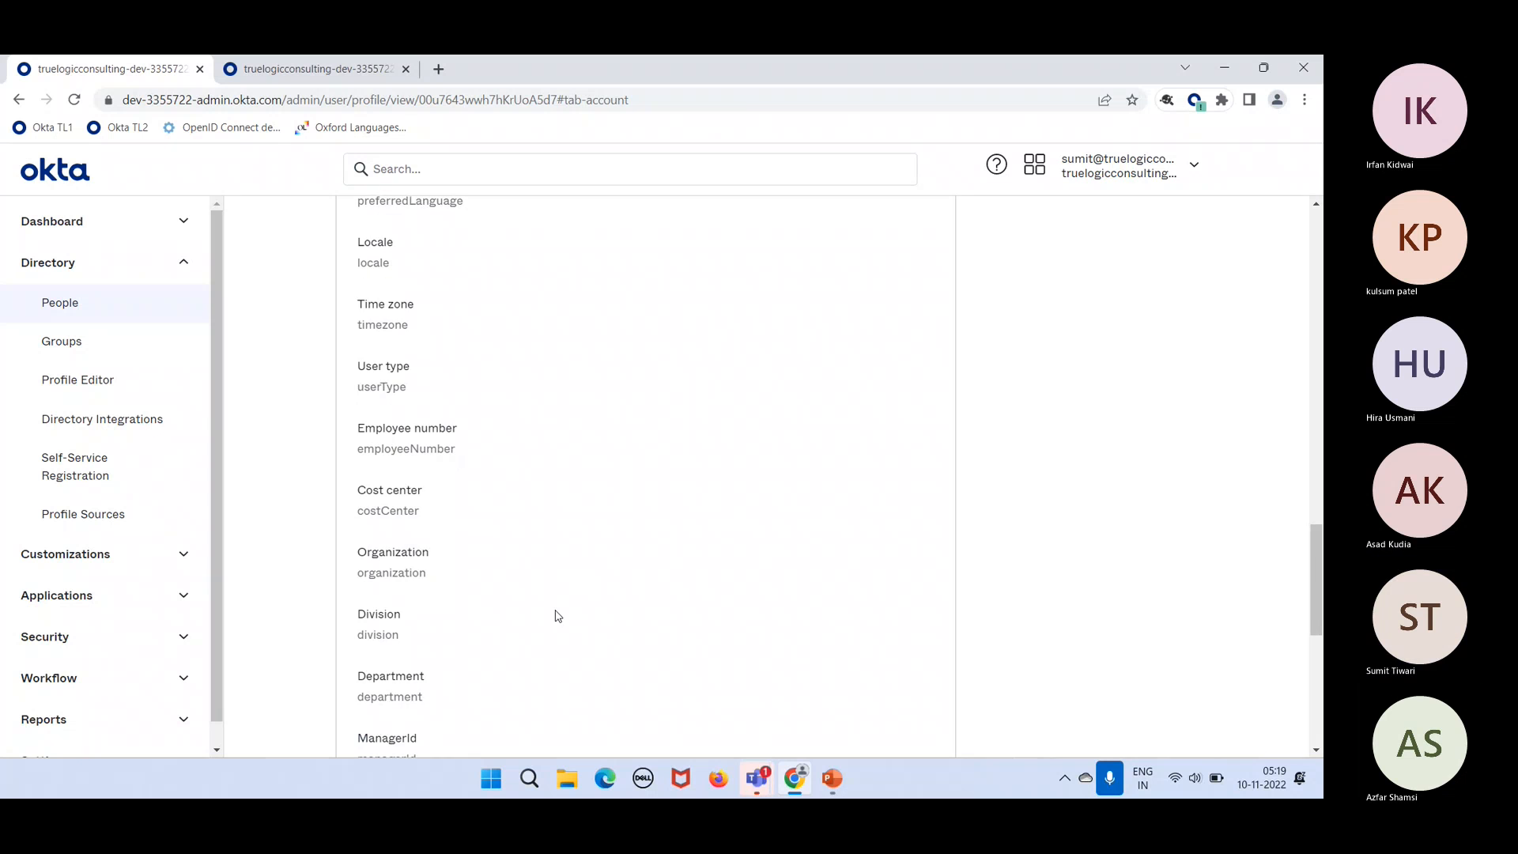
scroll(548, 662, up, 17)
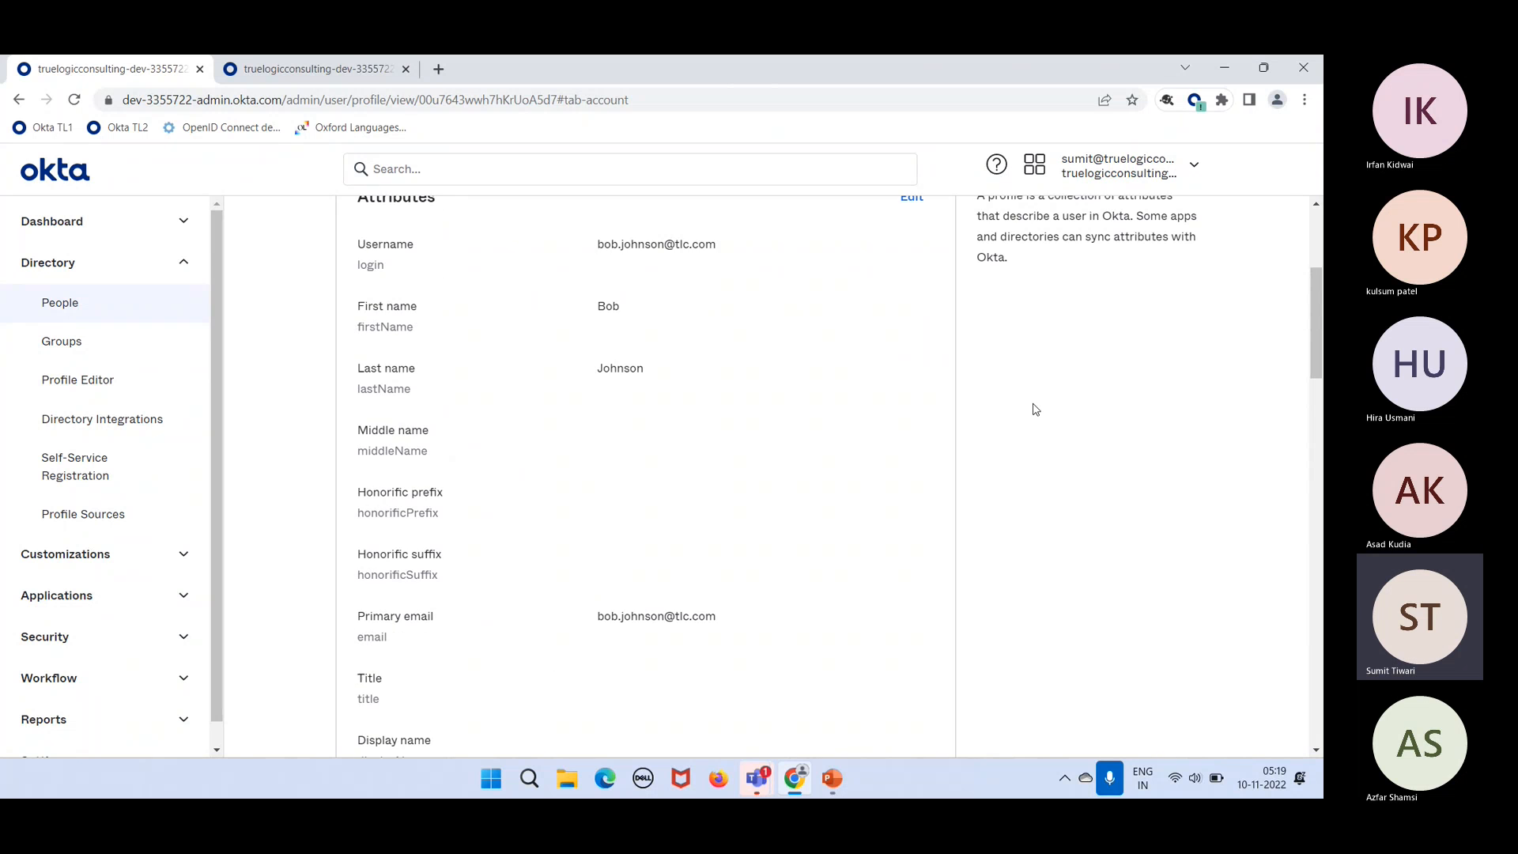
Step: Set the user's Title attribute to Web Developer and save the profile
click(917, 215)
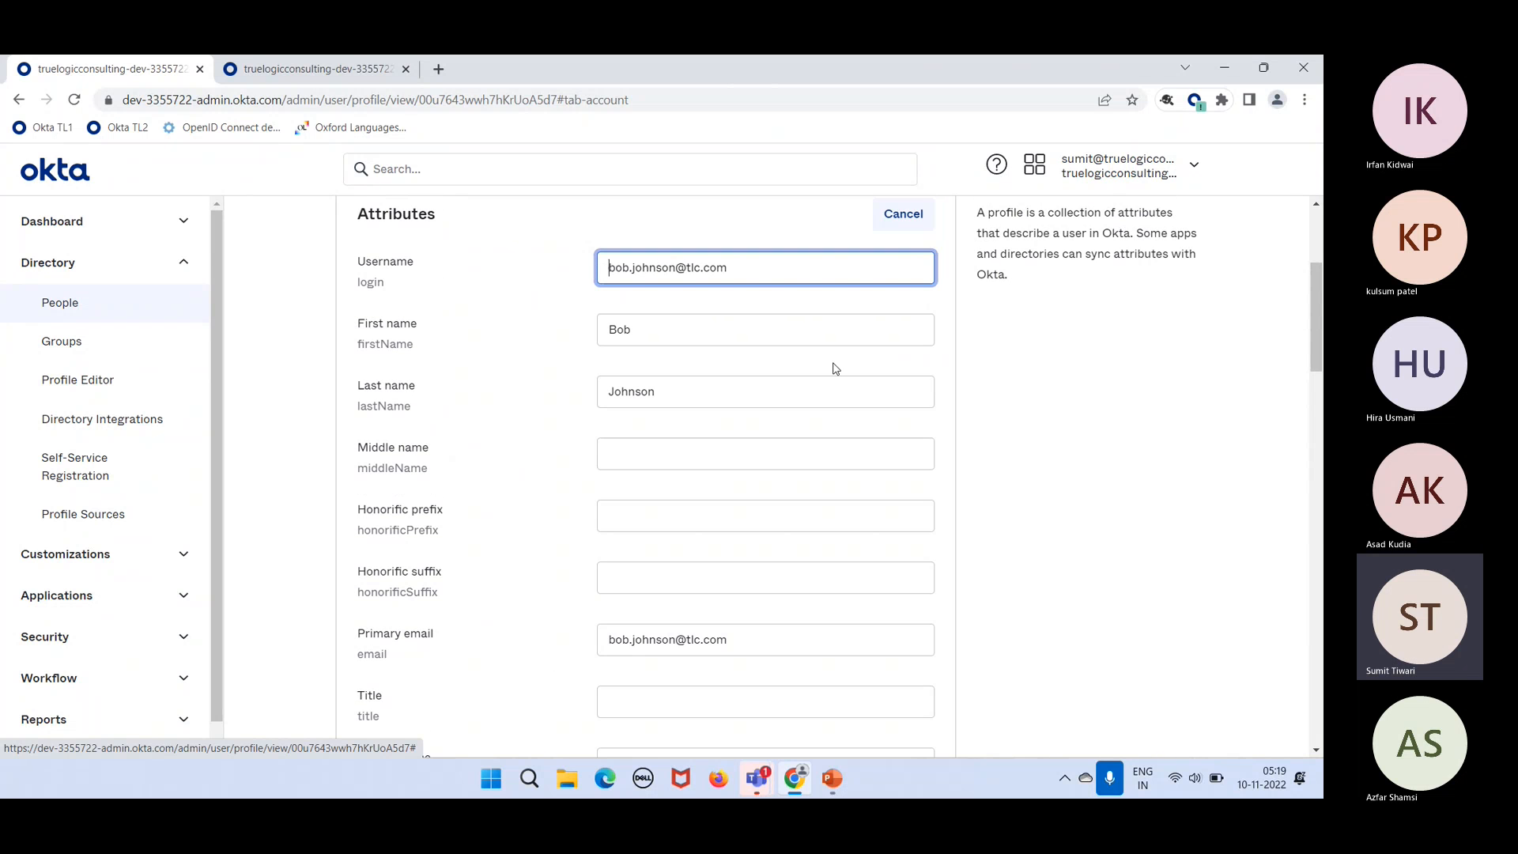
click(677, 693)
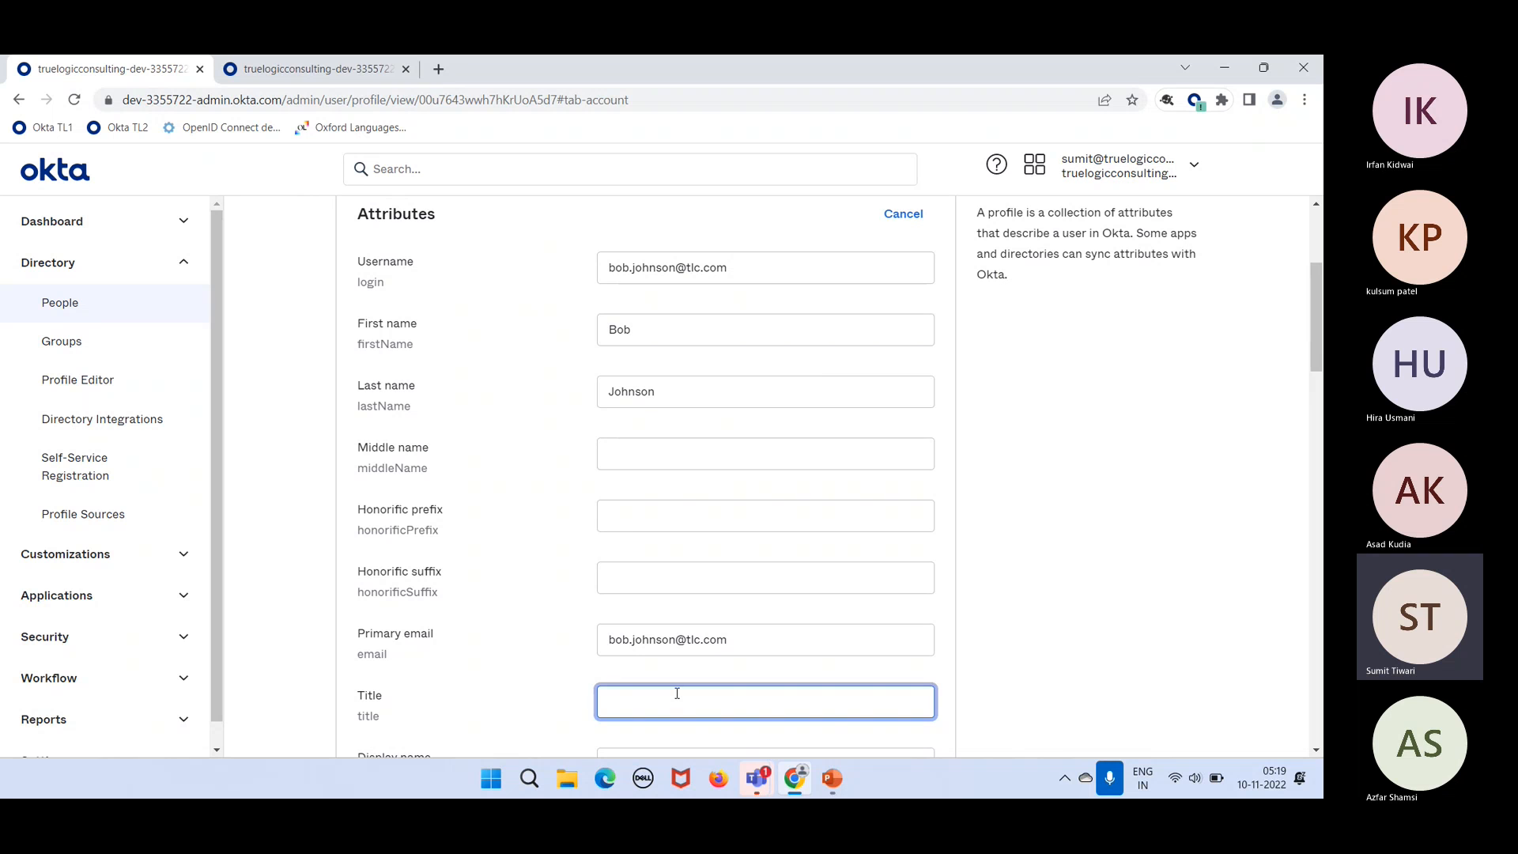
text(Web Developer)
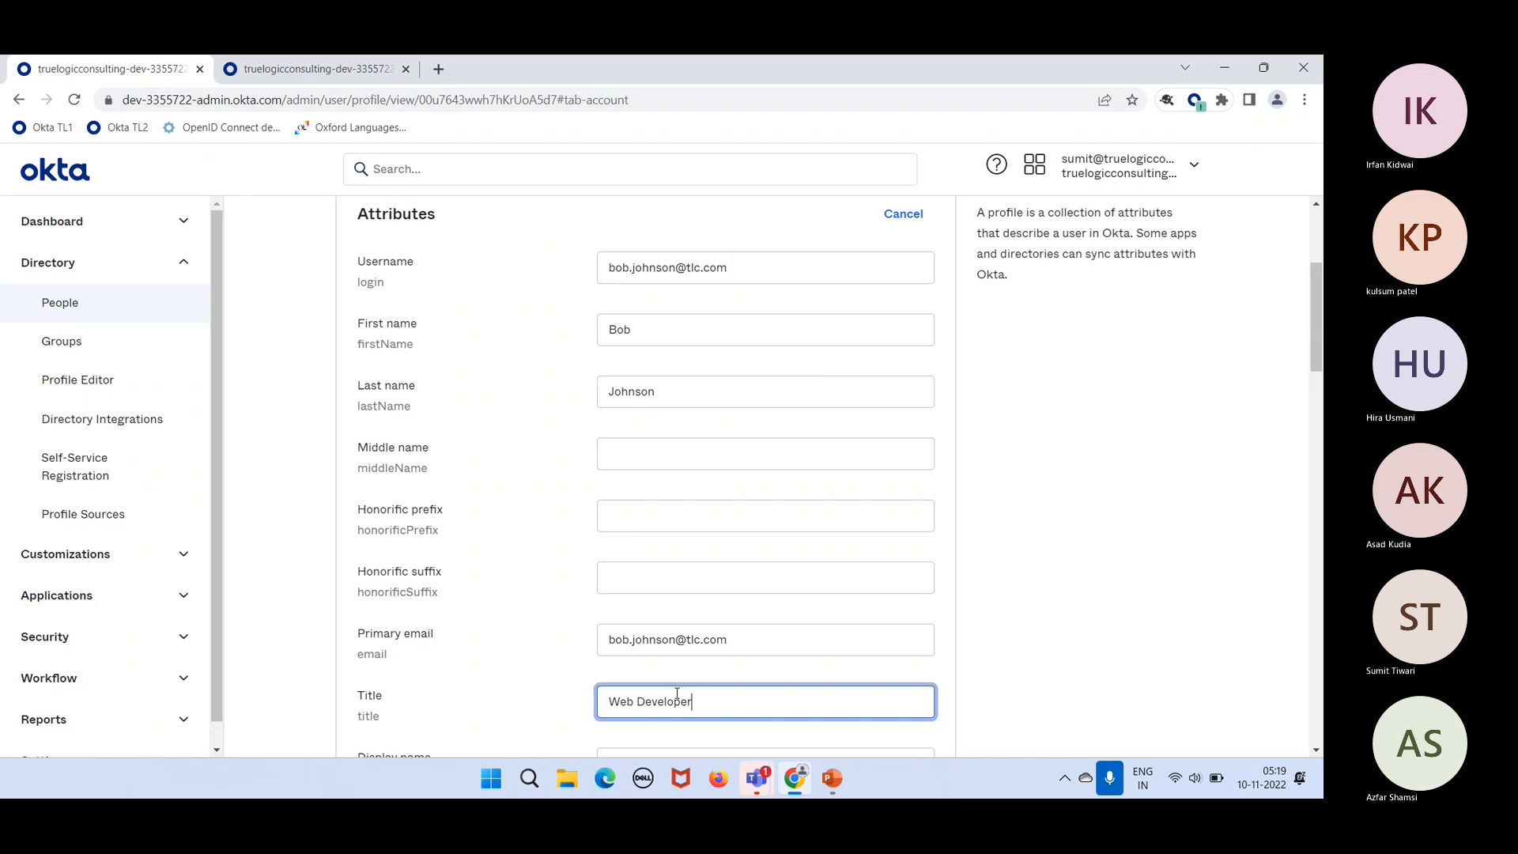
scroll(677, 694, down, 4)
scroll(677, 693, down, 18)
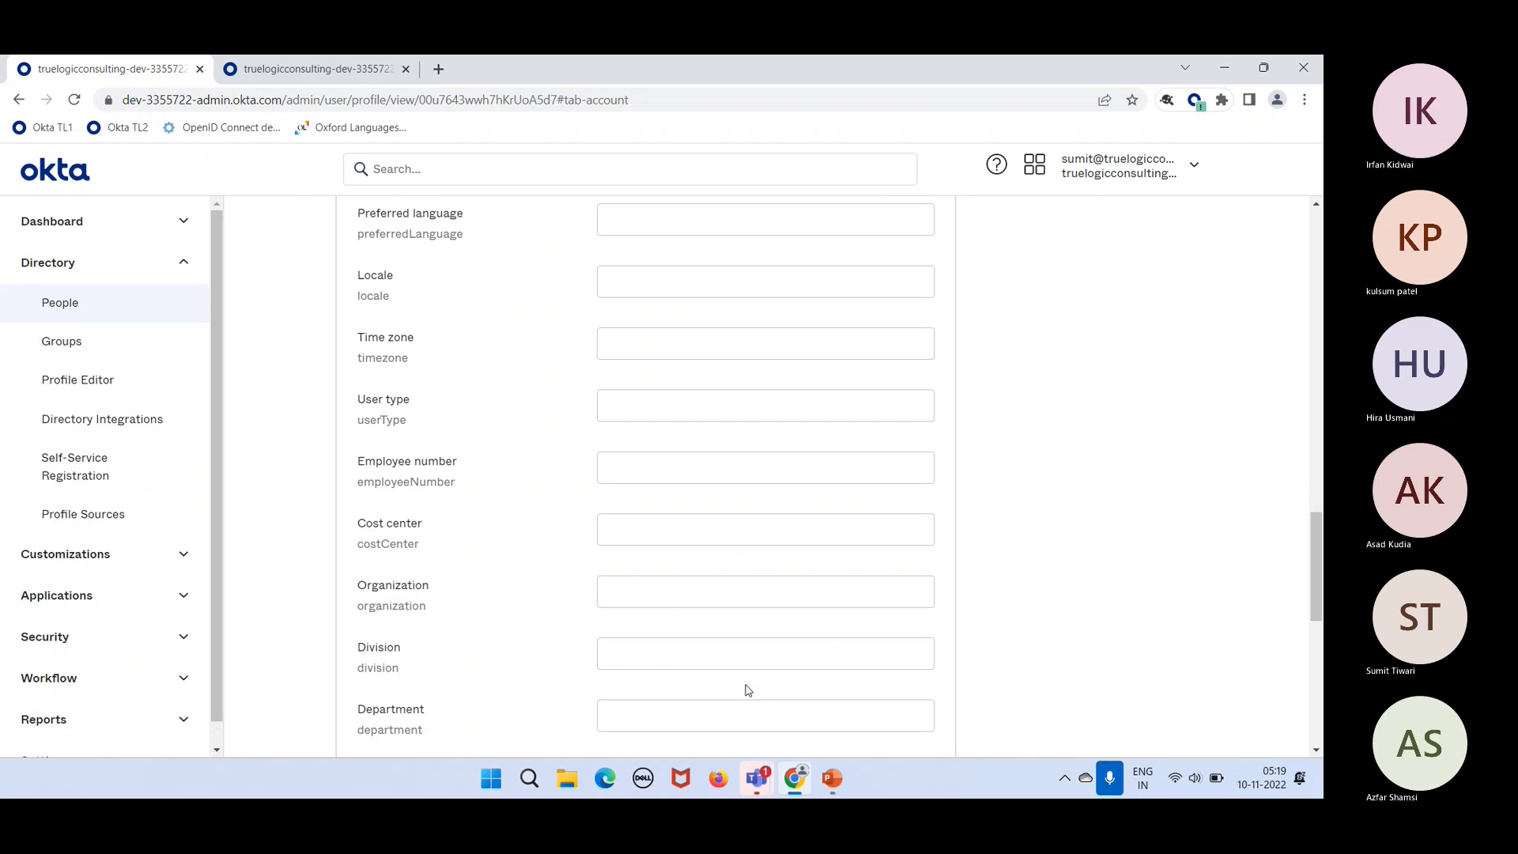
click(838, 593)
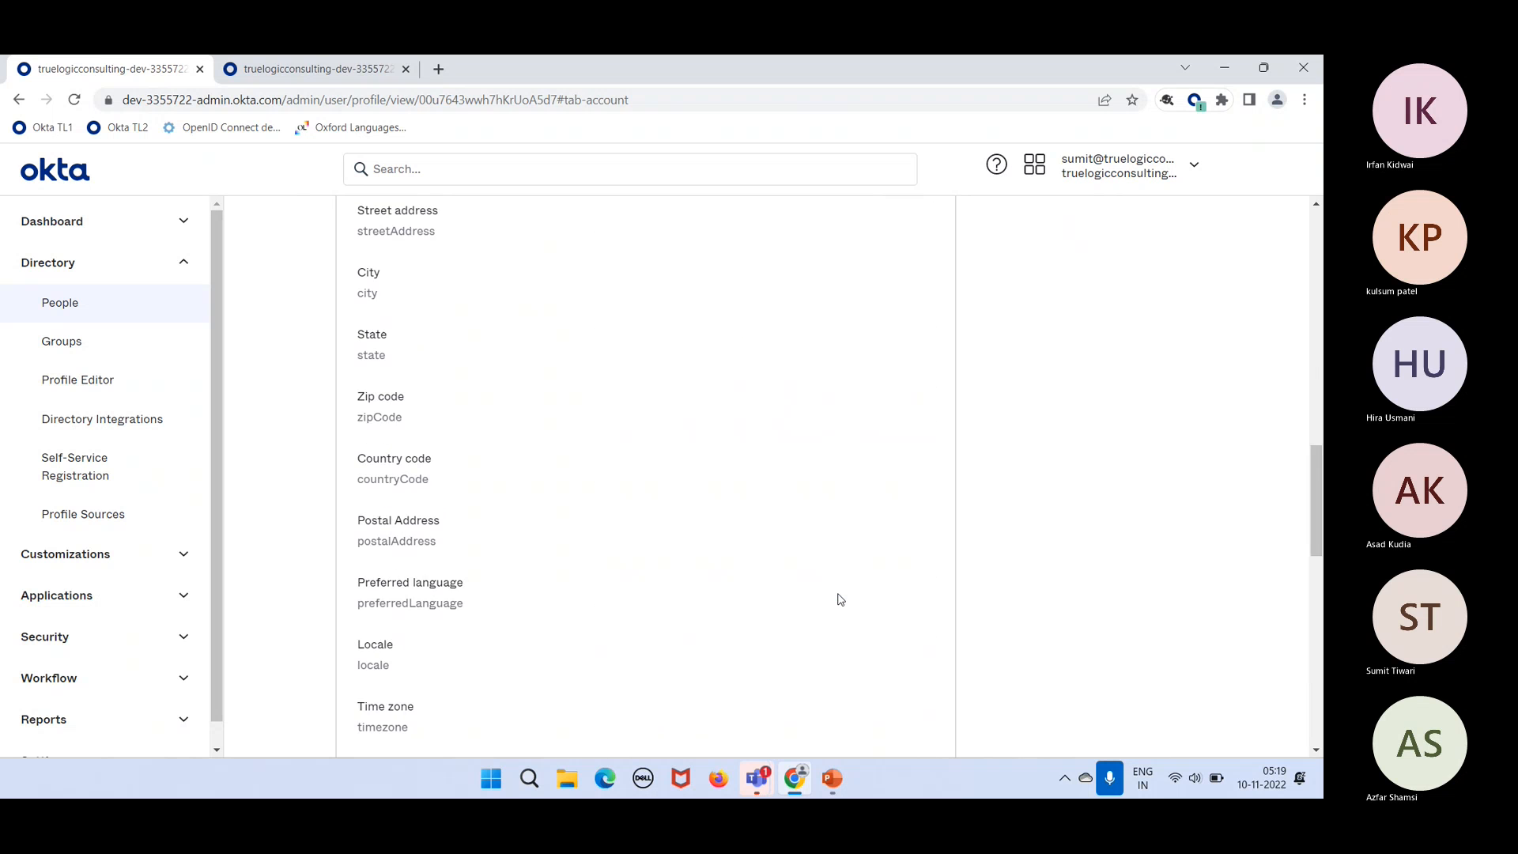
Step: Reload, open IT Admins from the user's Groups tab to confirm its three members, then return to Groups
click(74, 100)
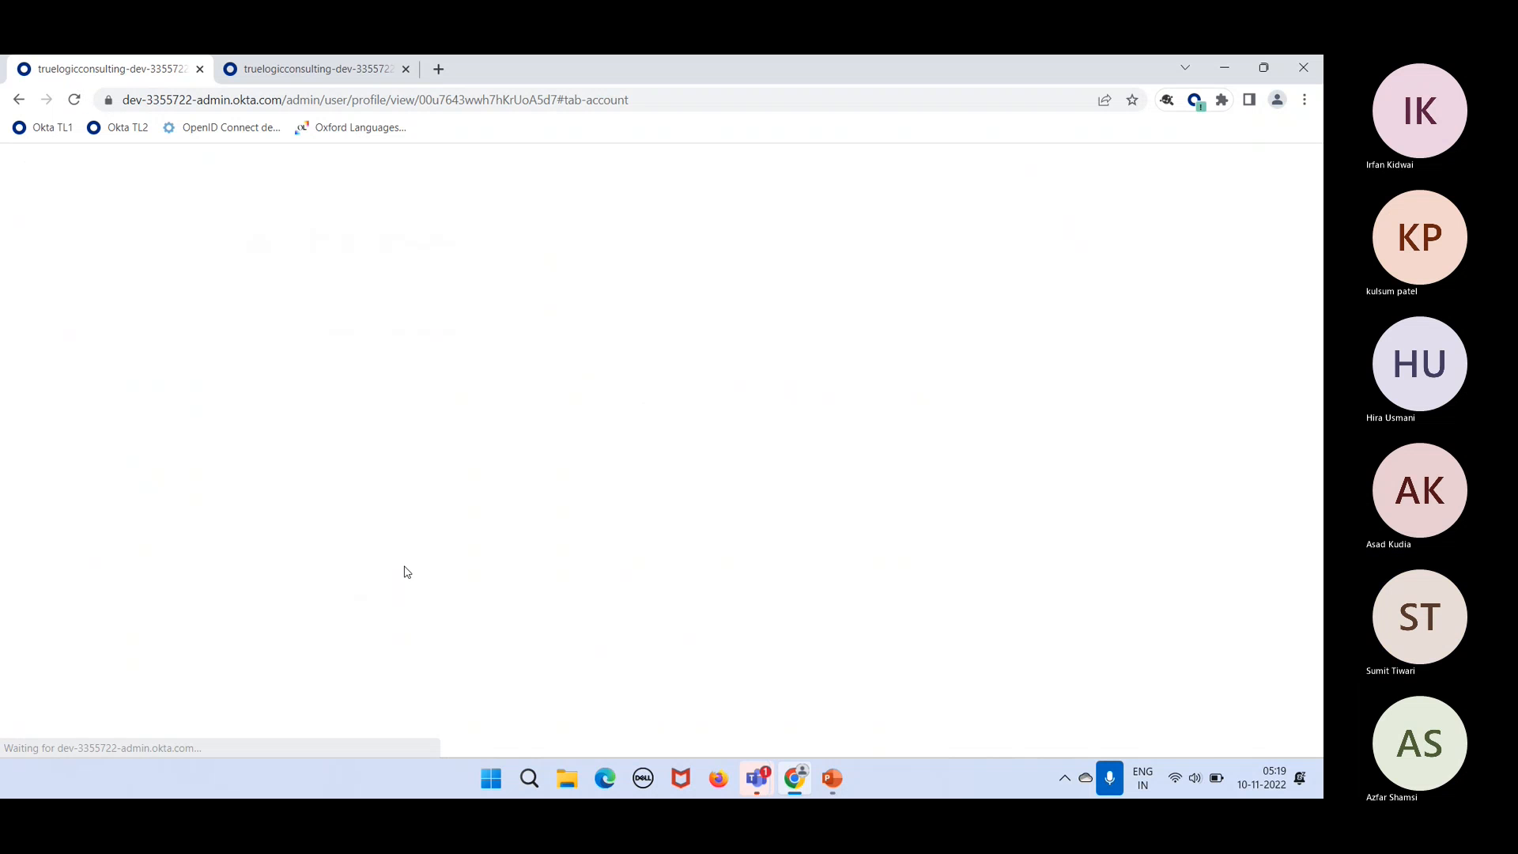
click(471, 409)
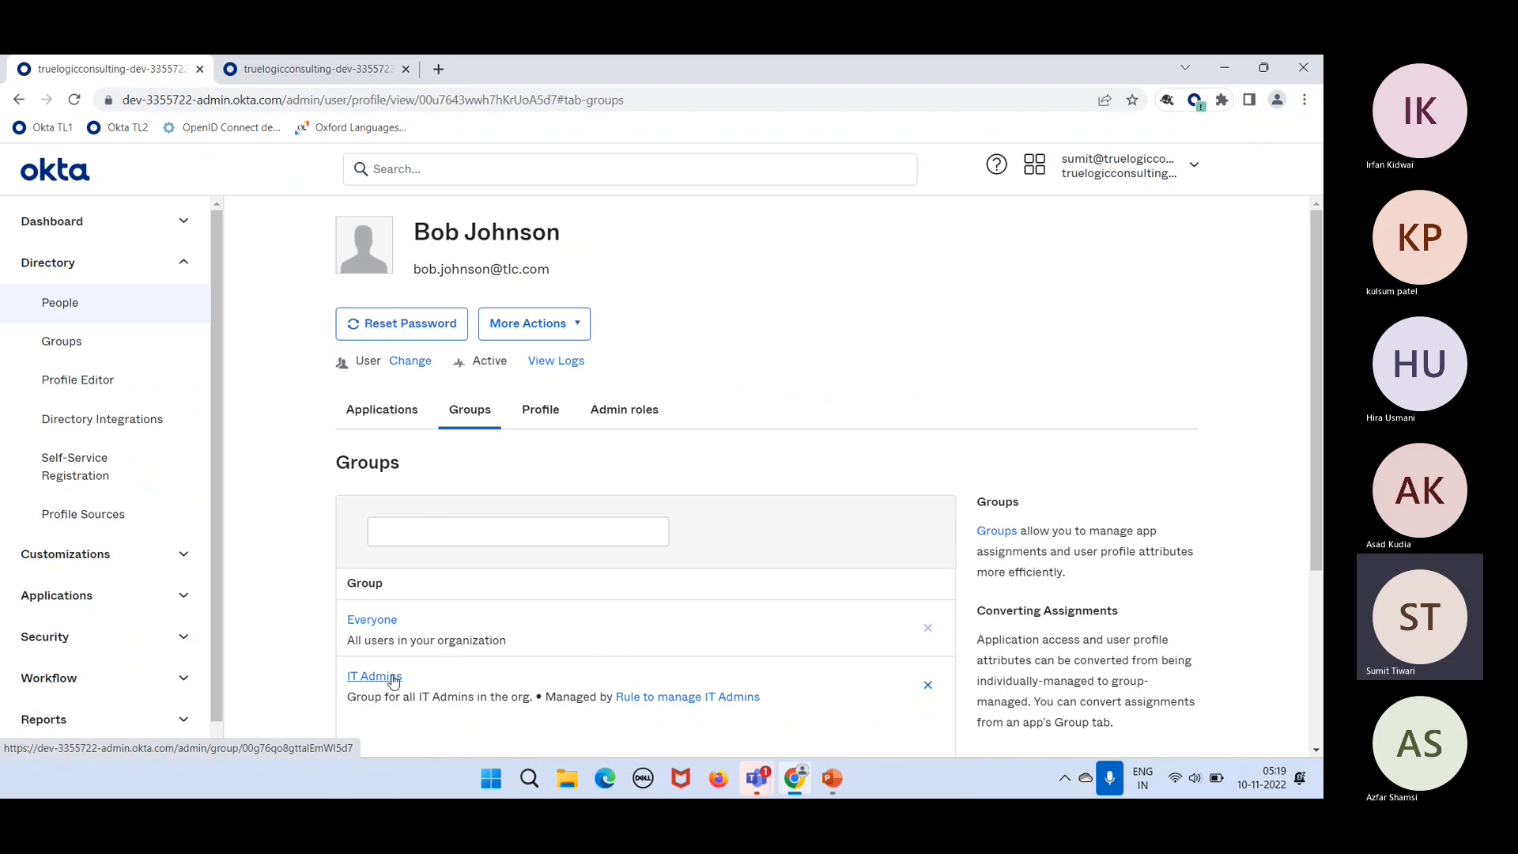
click(375, 676)
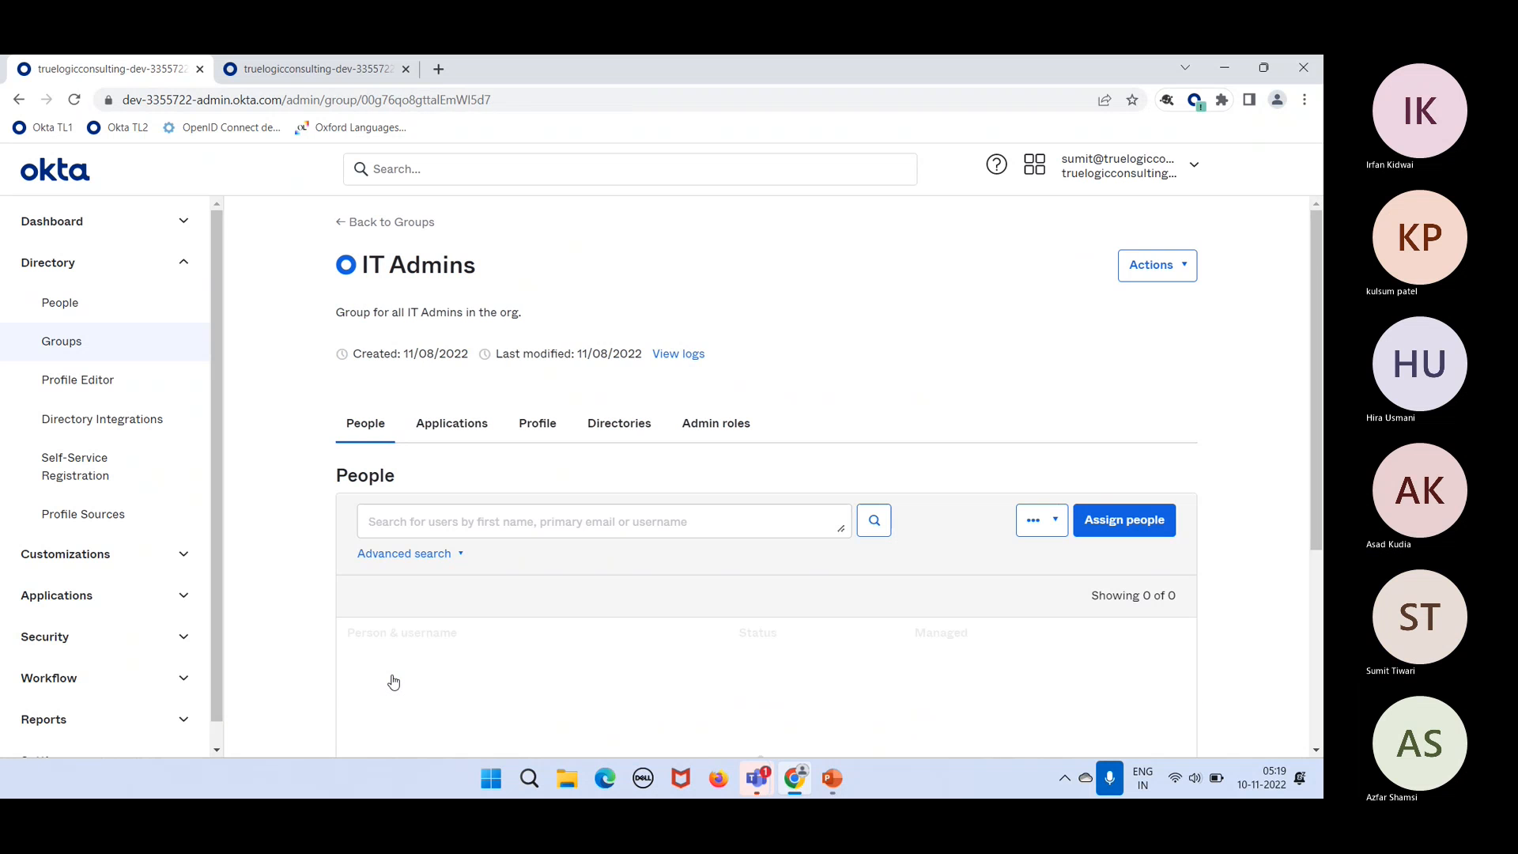
scroll(701, 576, down, 1)
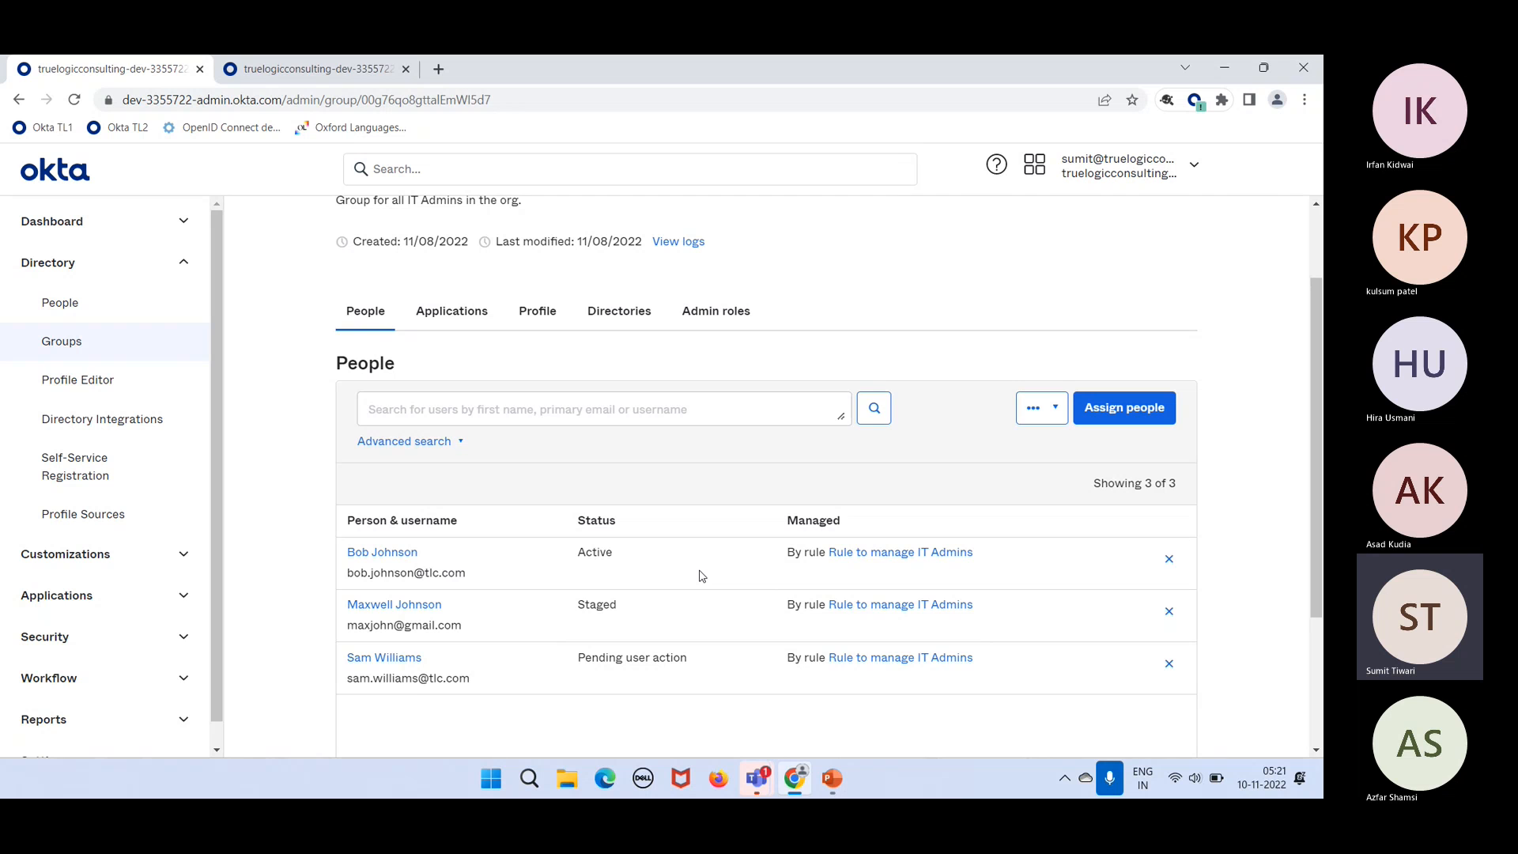
click(117, 350)
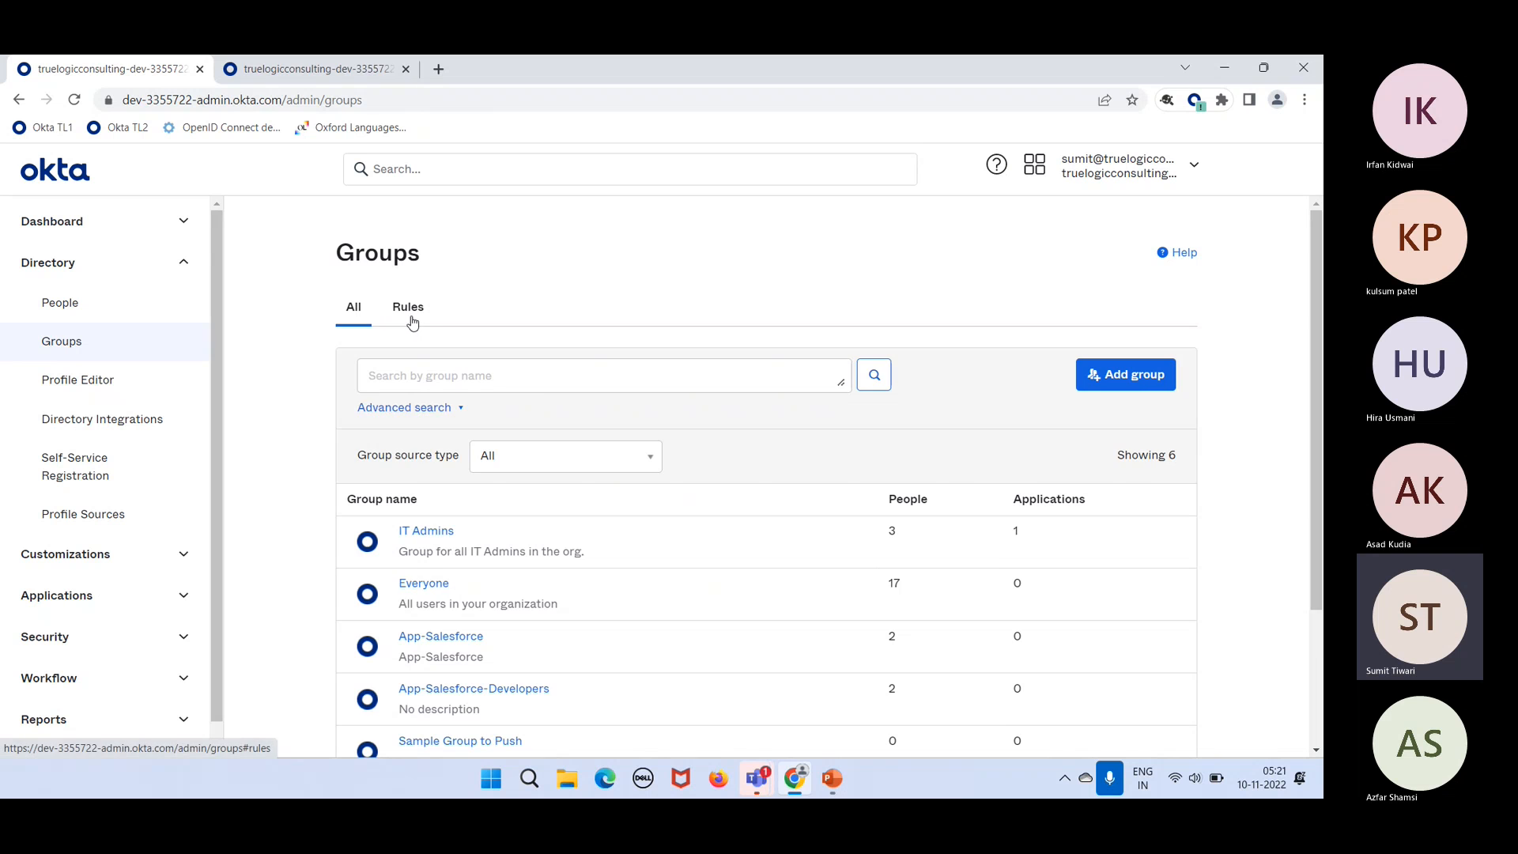
Step: Expand the Salesforce and NA Developers rules and view the NA Developers rule's conditions
click(412, 316)
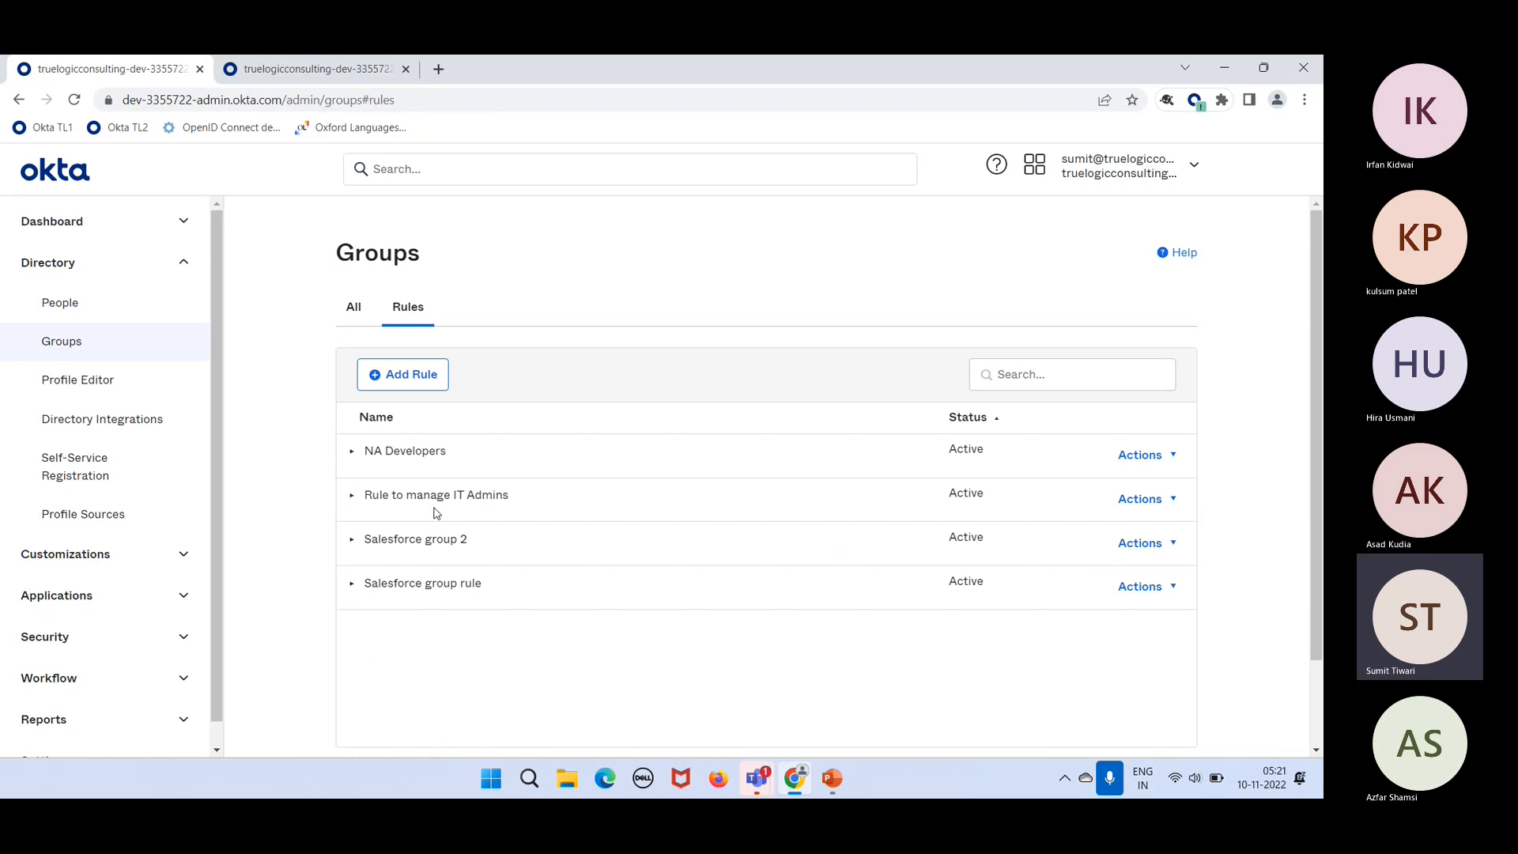
click(620, 595)
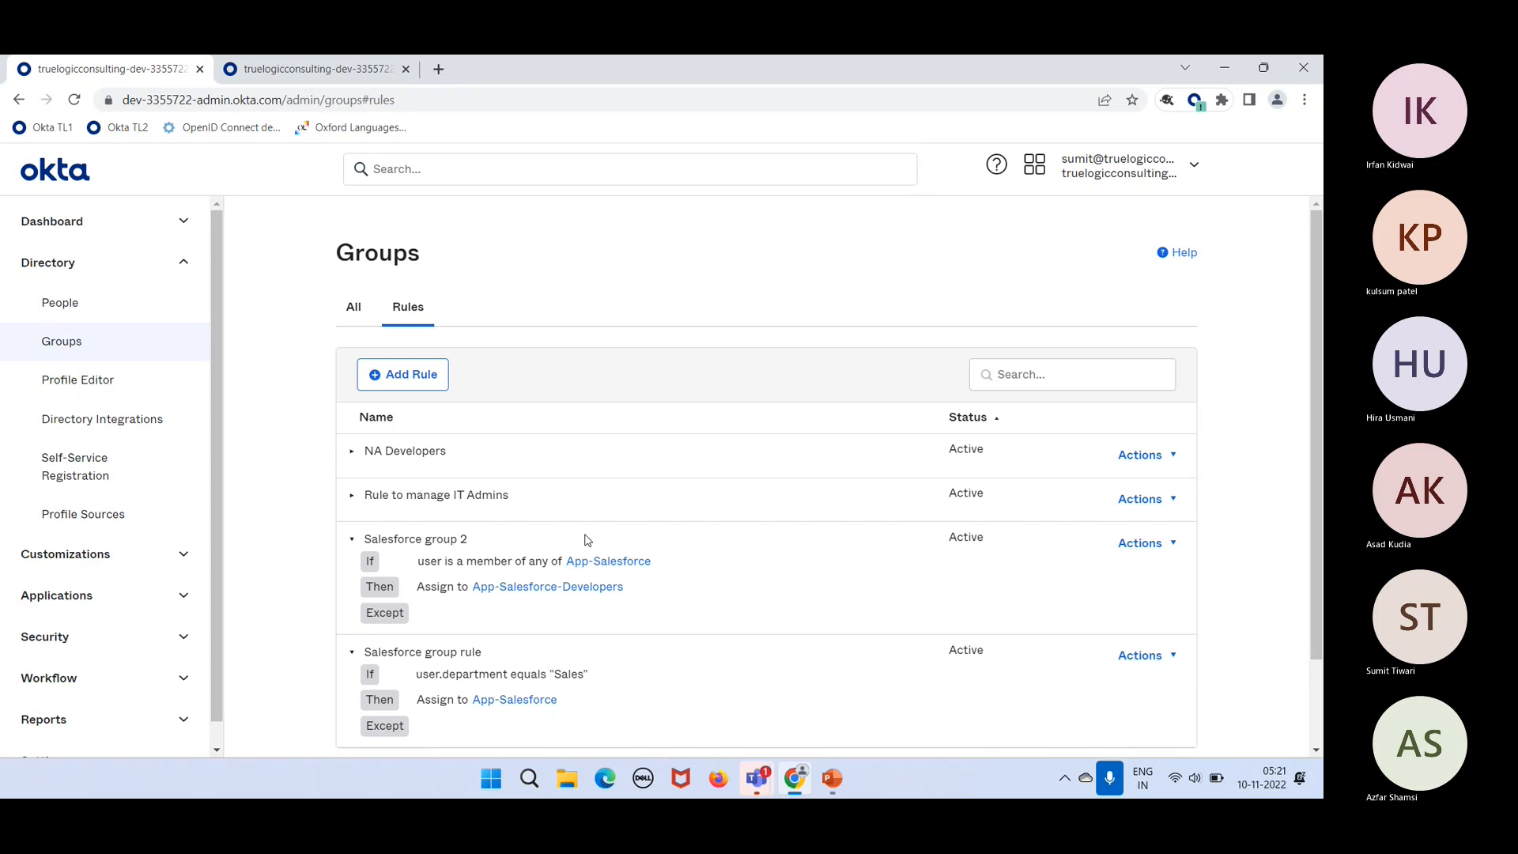
click(576, 467)
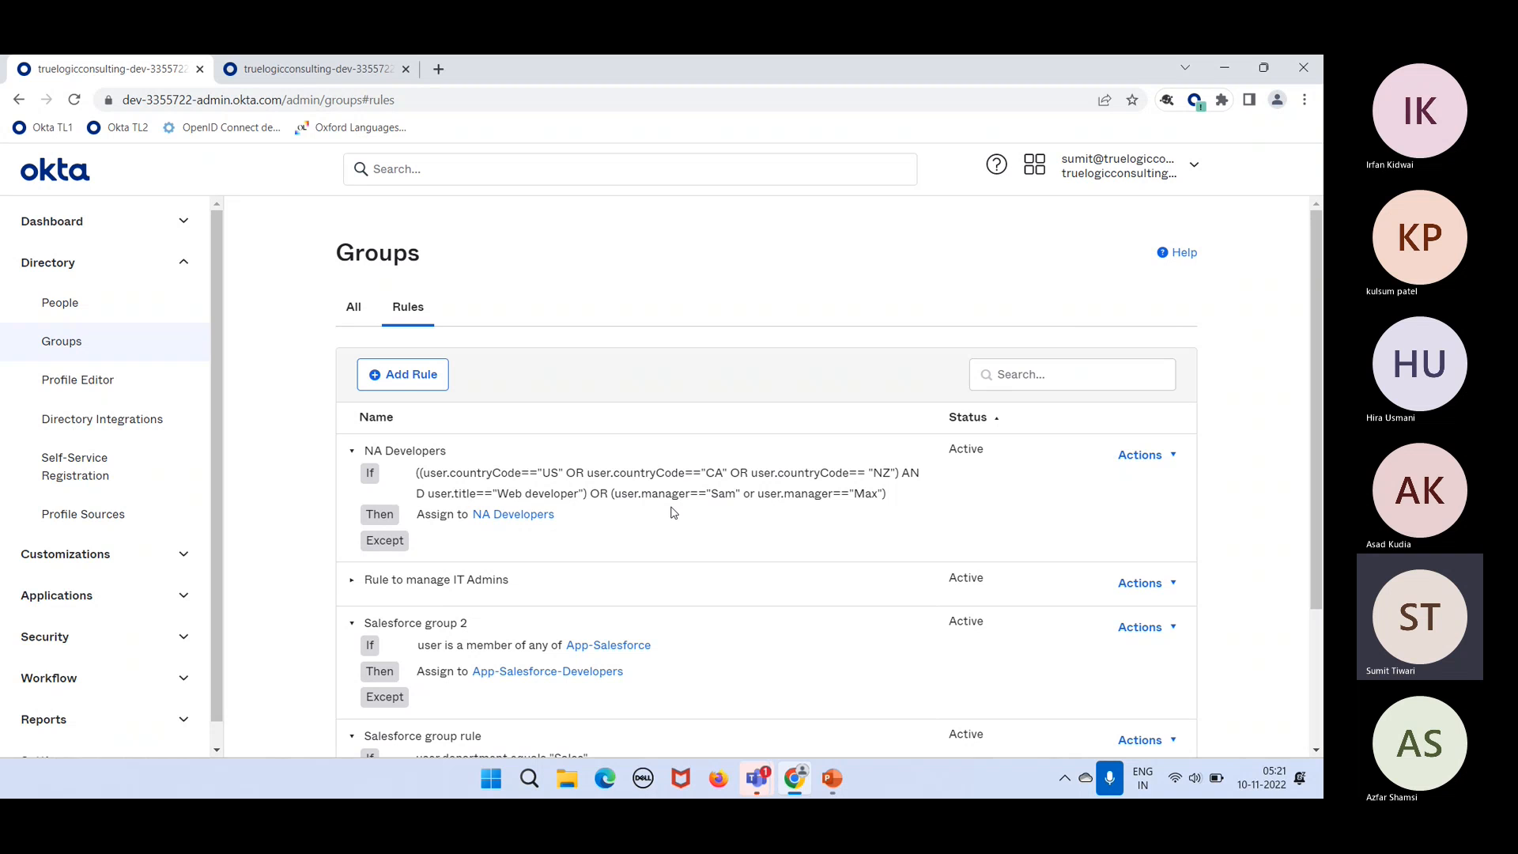
click(1141, 454)
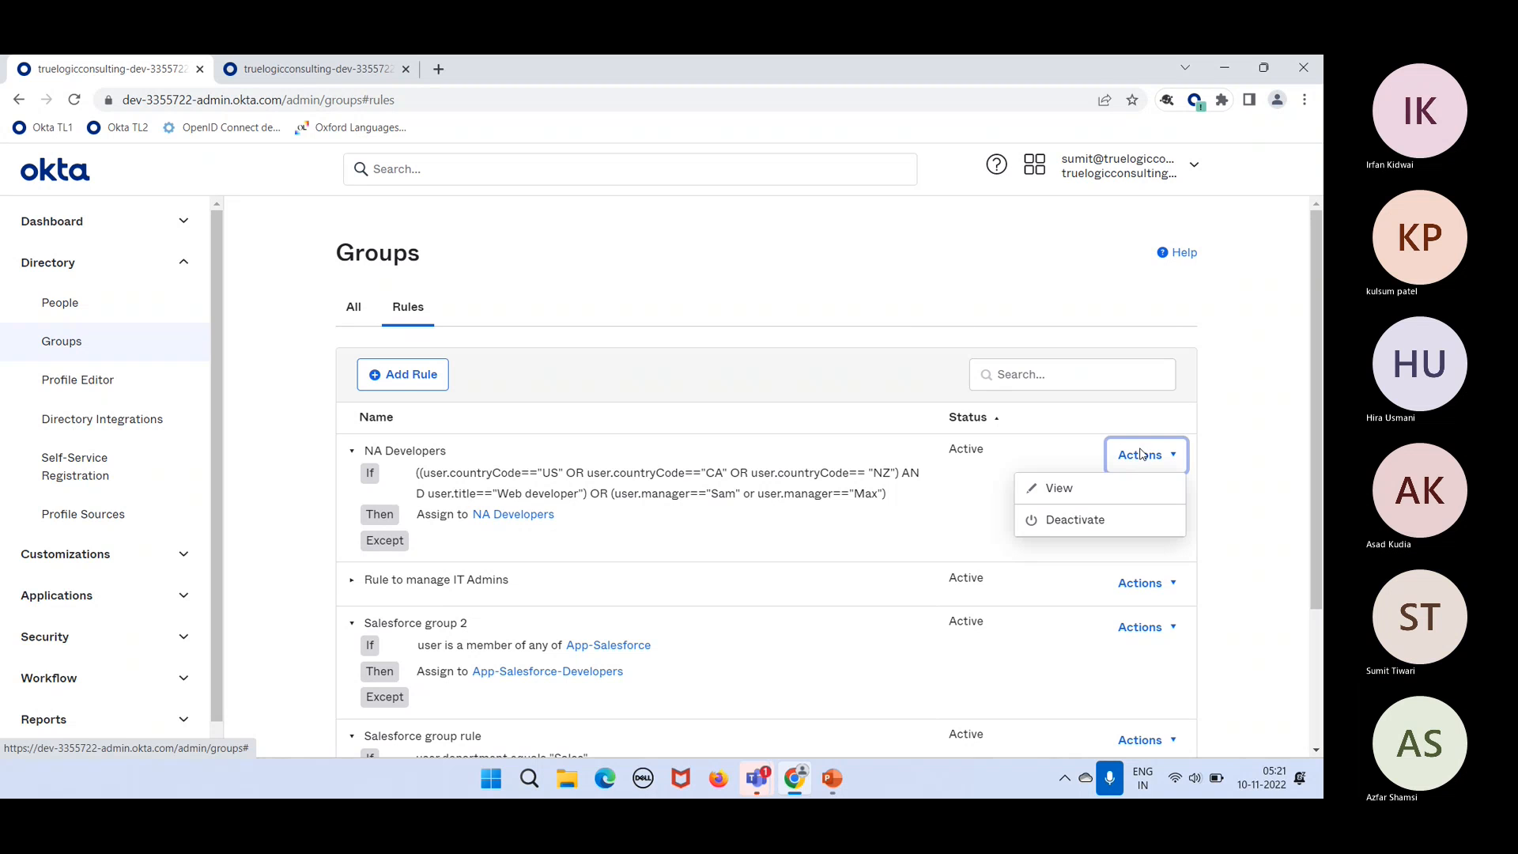
click(1111, 496)
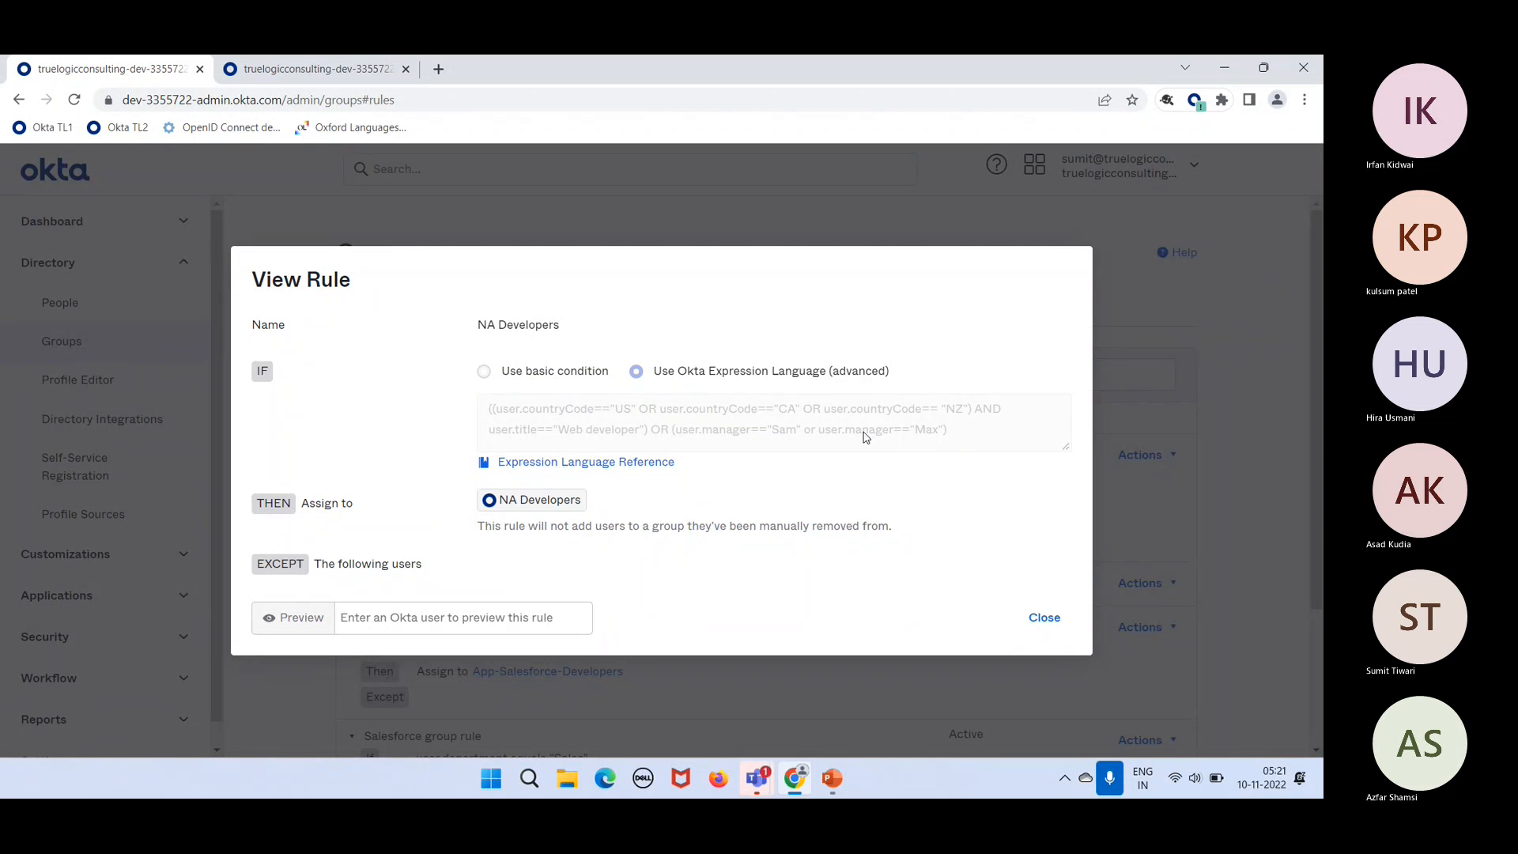
Step: Close the rule view, deactivate the NA Developers rule, and open it in Edit Rule
click(1044, 618)
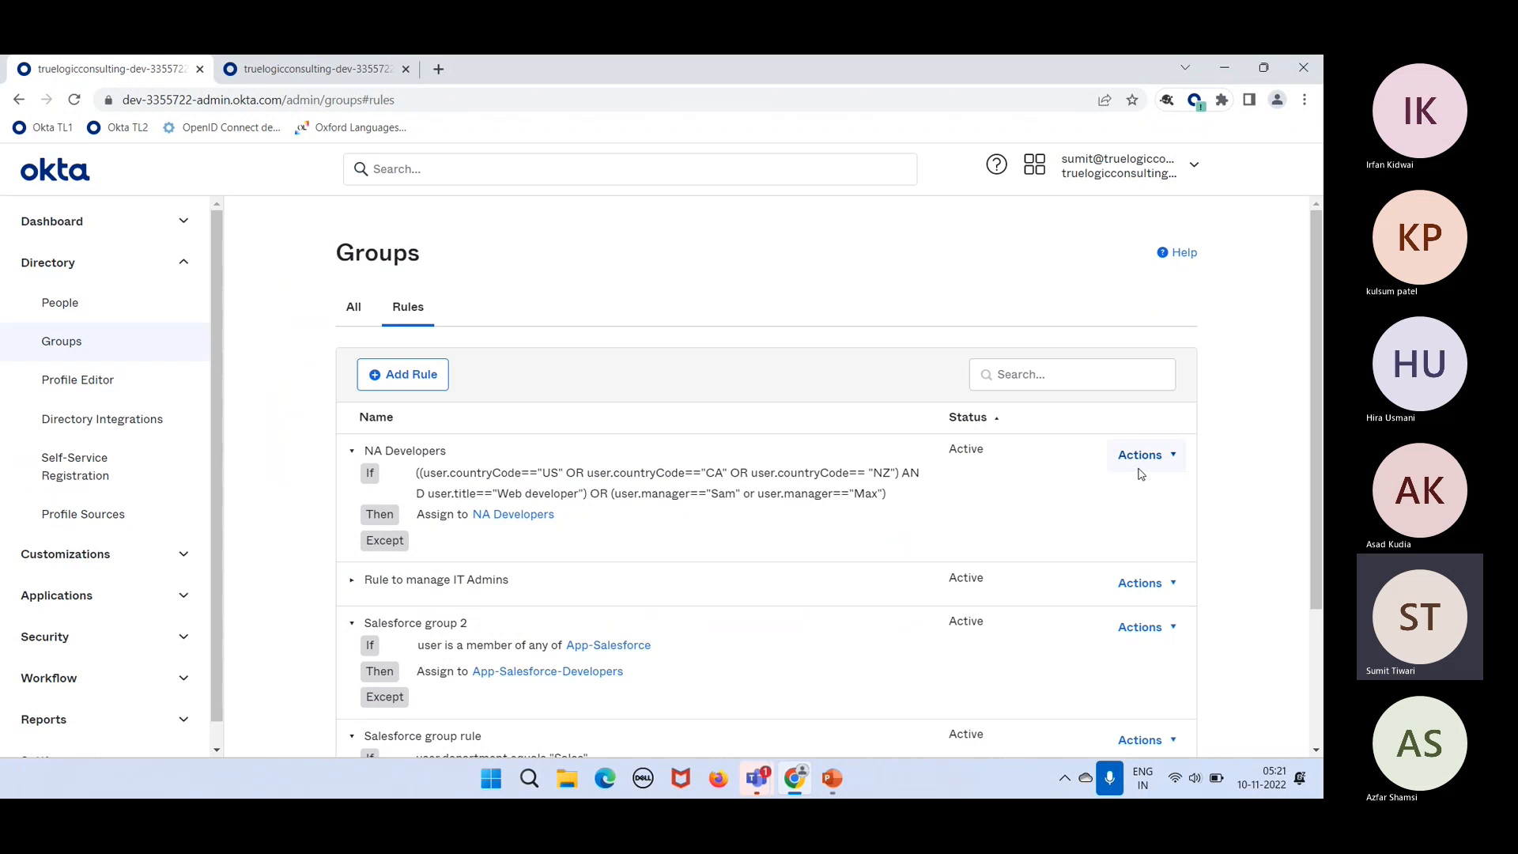
click(1142, 471)
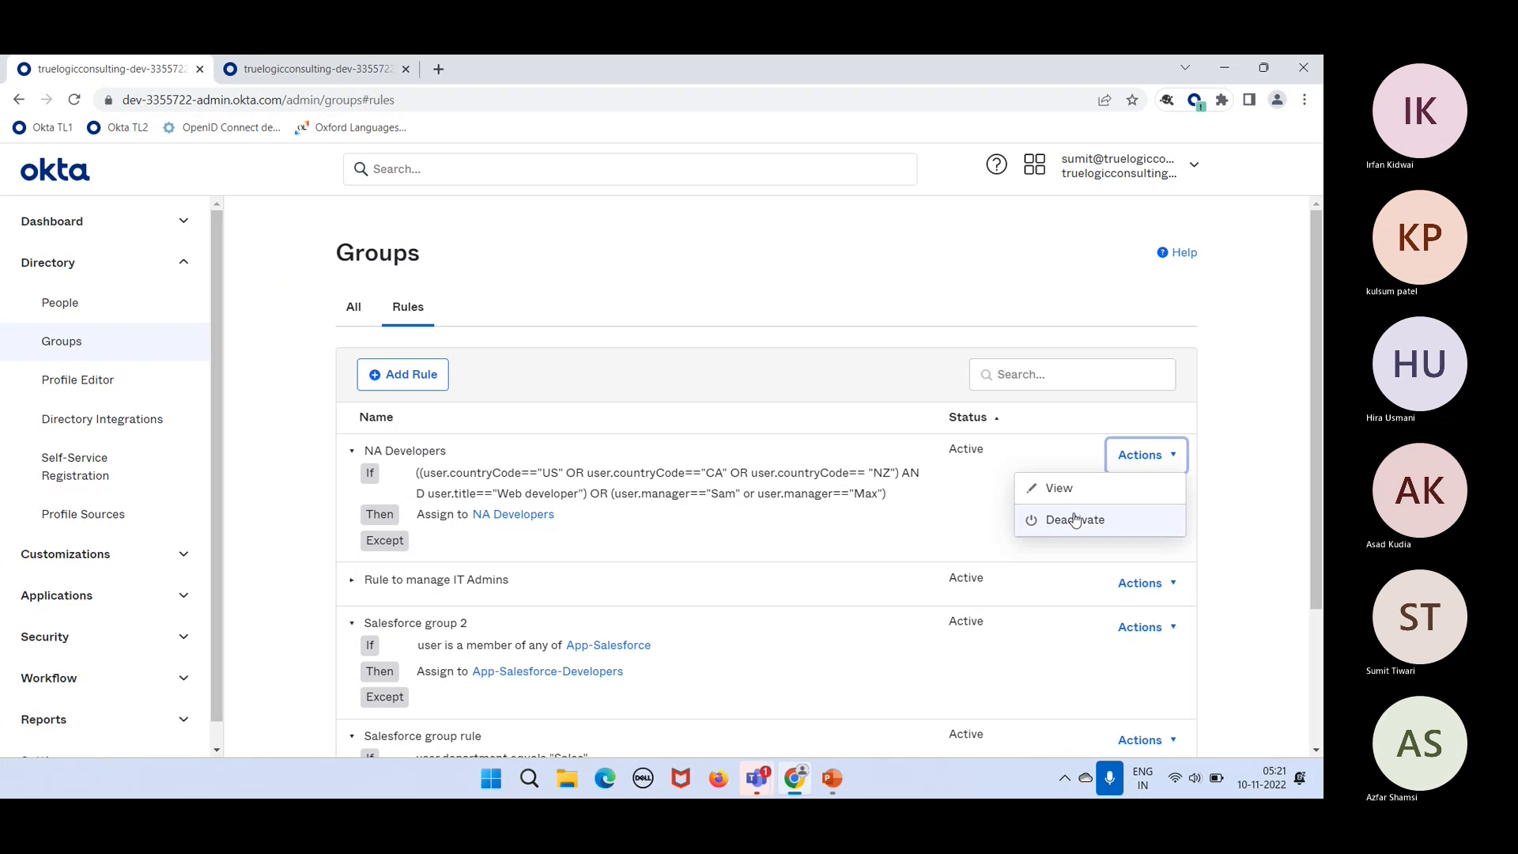
click(1071, 519)
click(1138, 463)
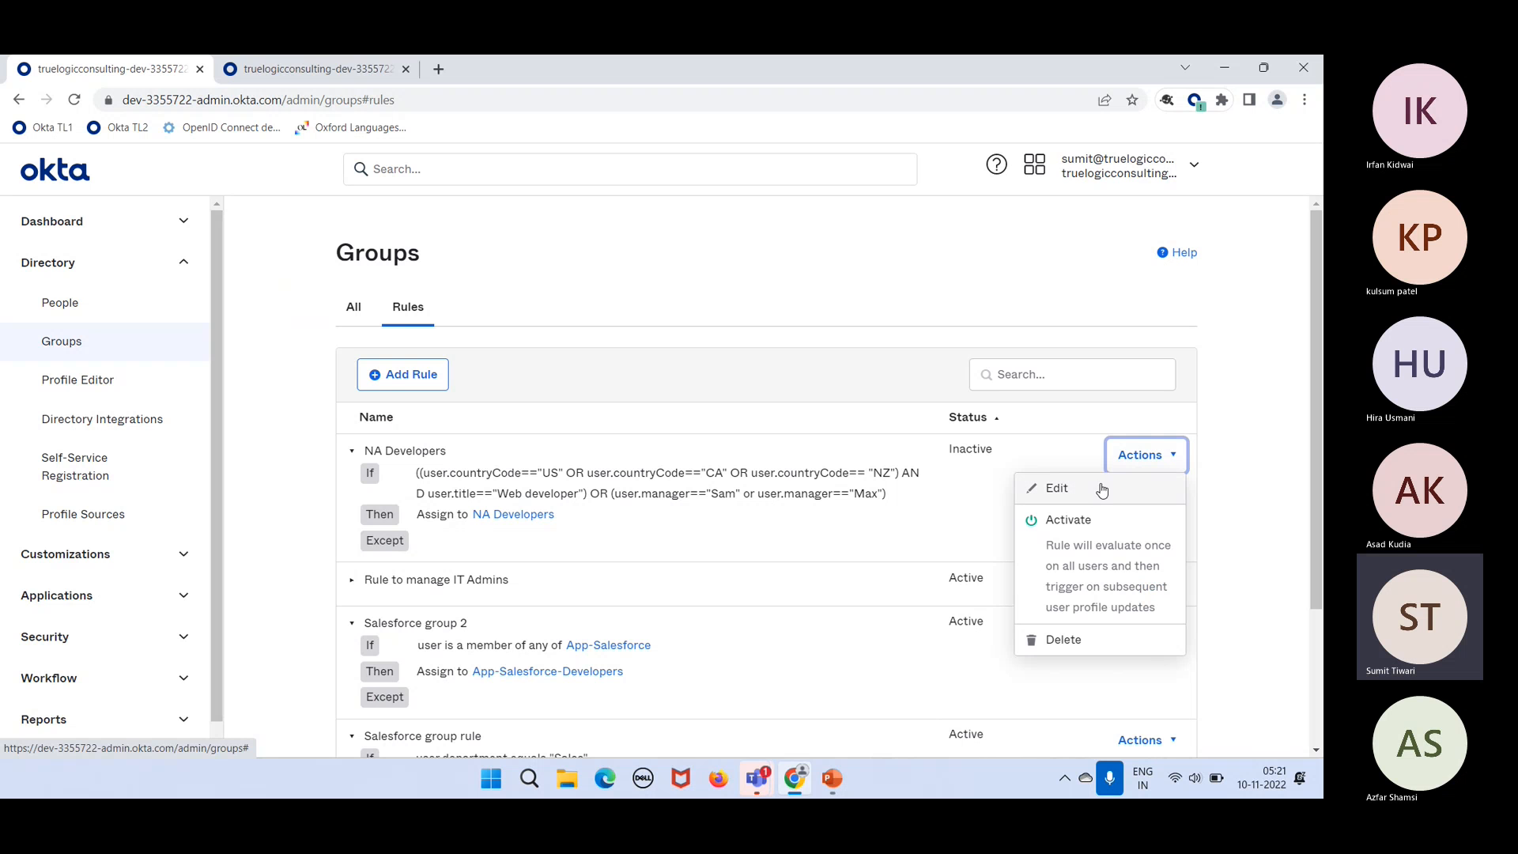
click(1036, 488)
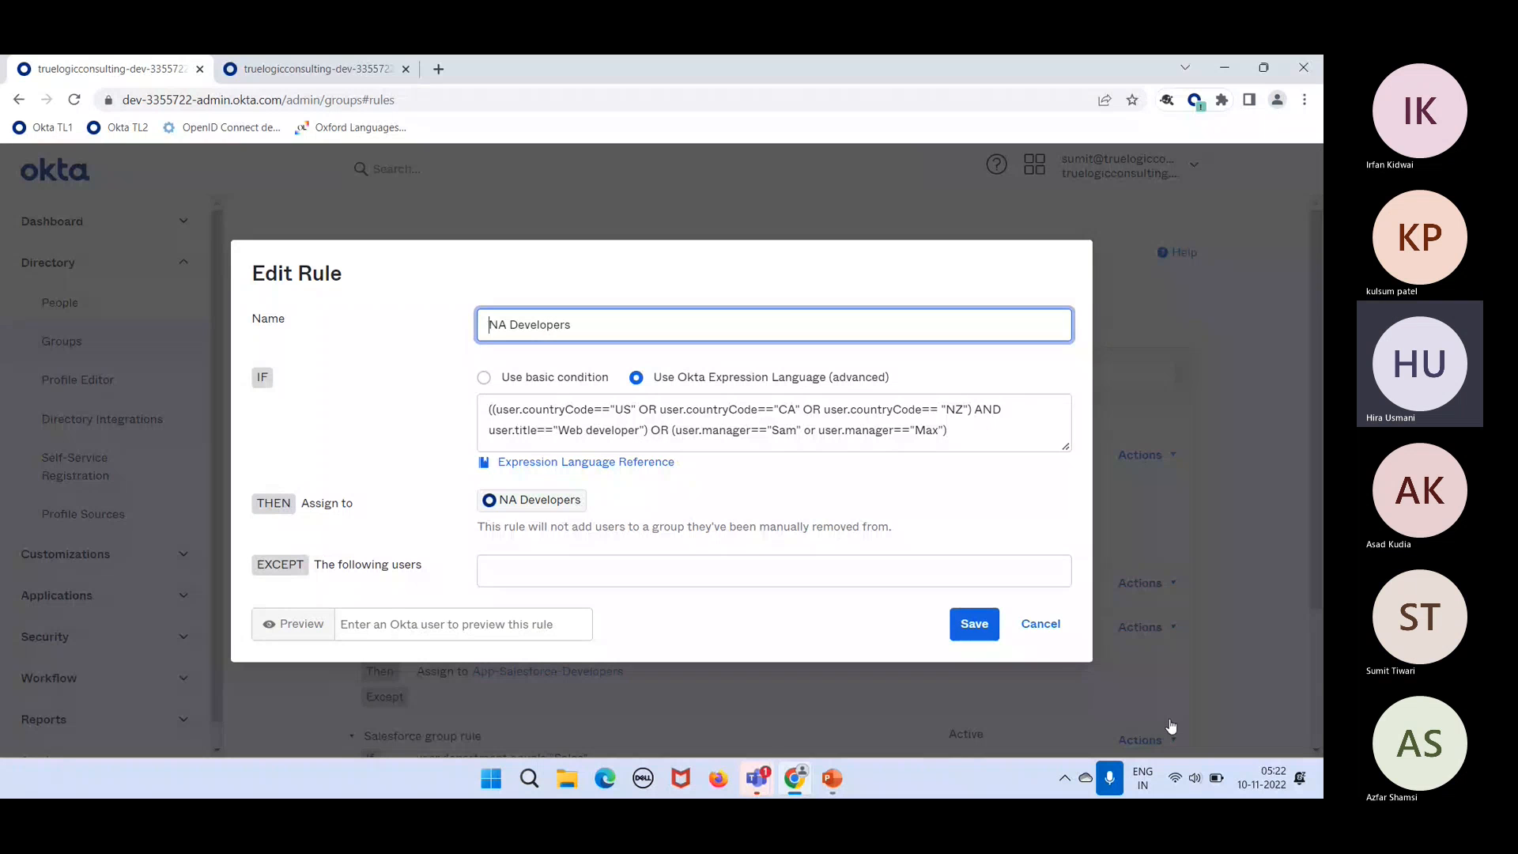
click(1172, 726)
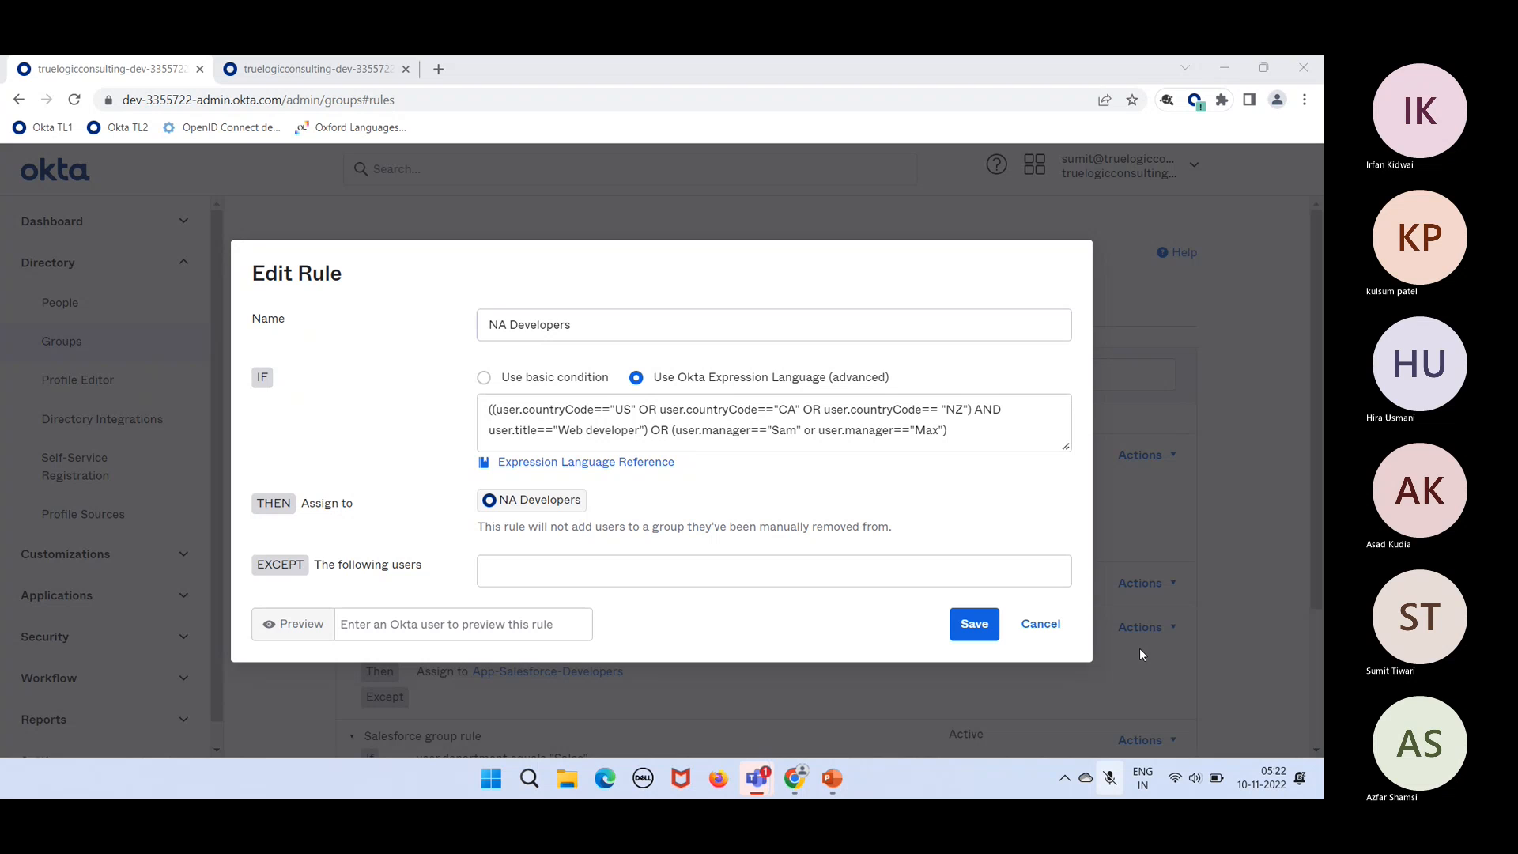
click(1171, 717)
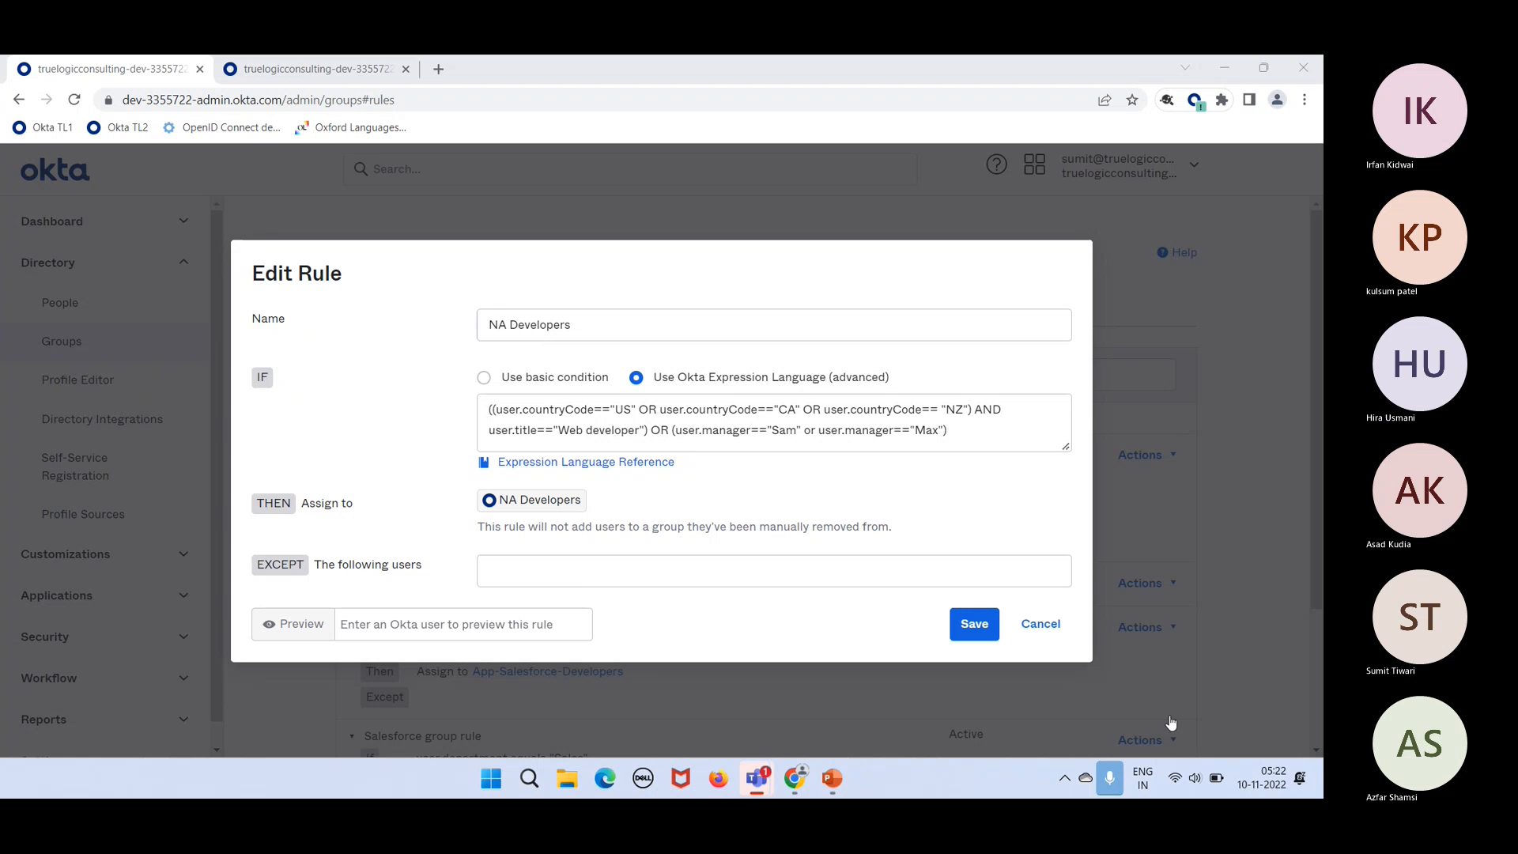
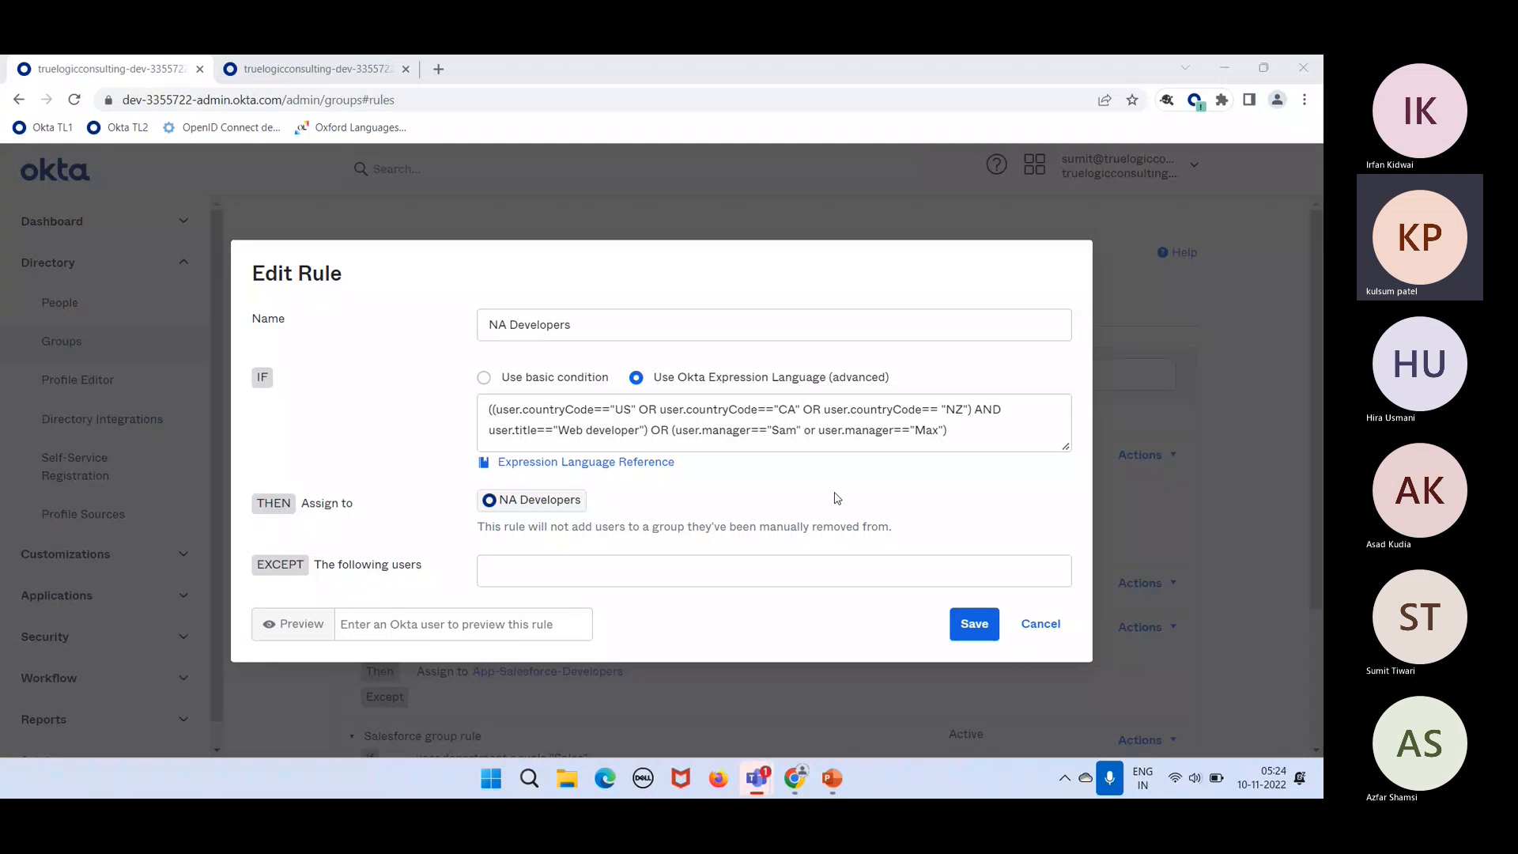
Step: Remove one of the two leading parentheses from the NA Developers expression and select its text
click(720, 411)
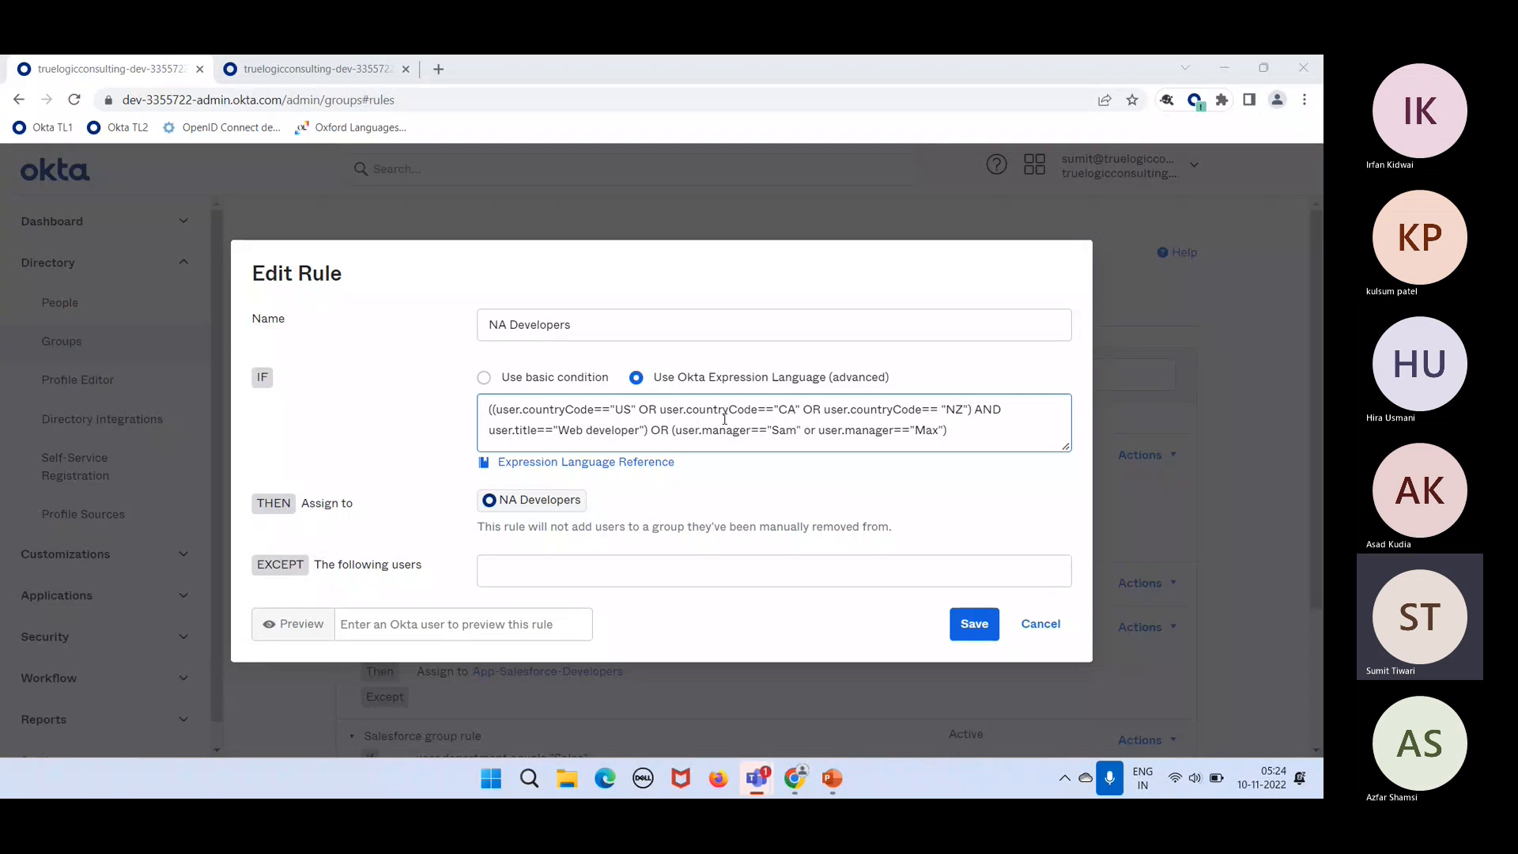
click(499, 410)
key(BackSpace)
click(493, 411)
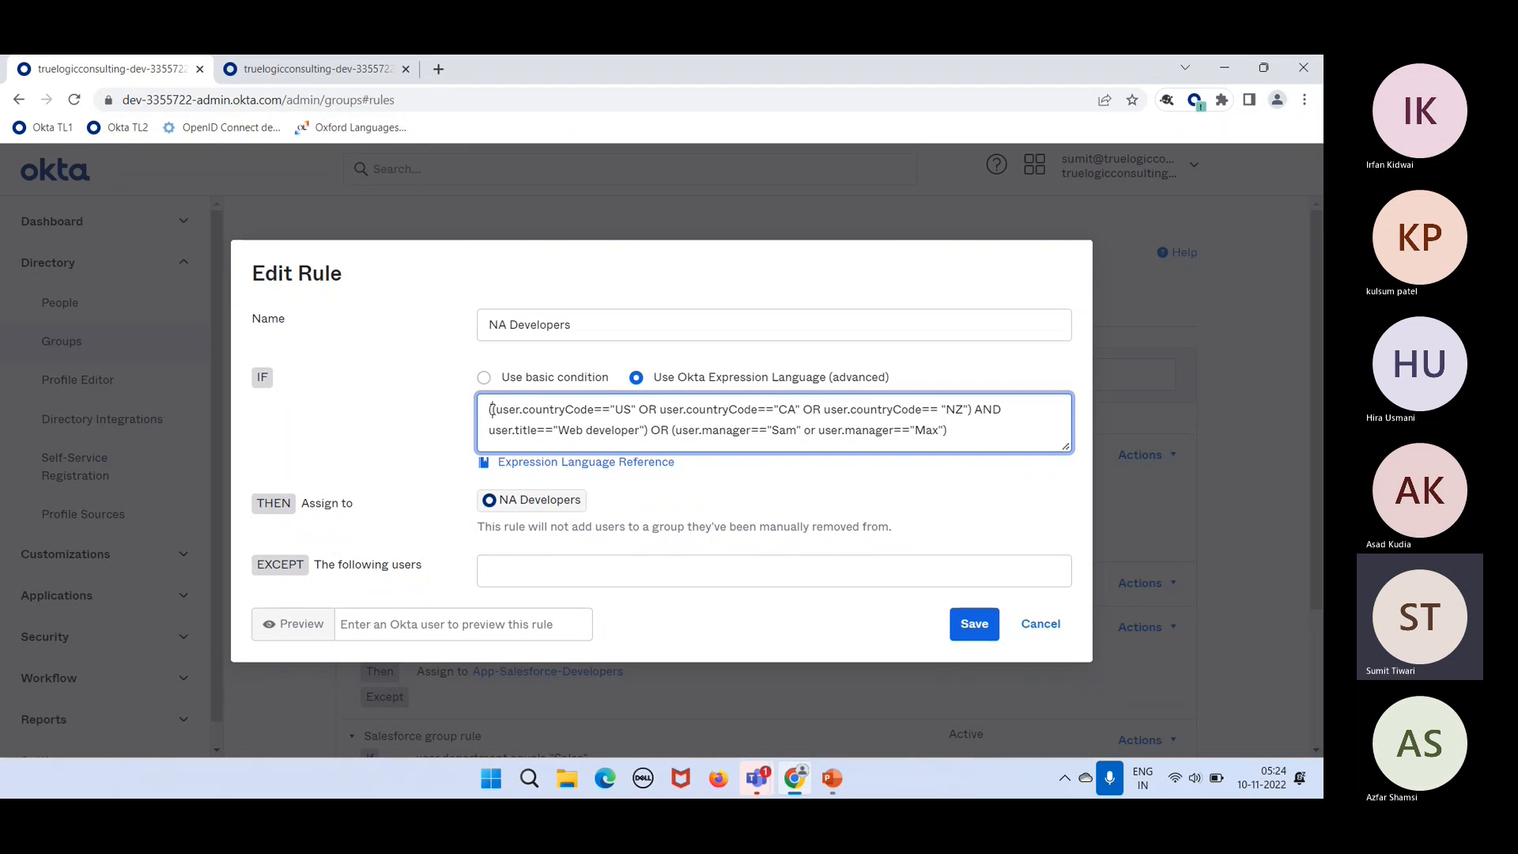
drag(492, 410, 968, 401)
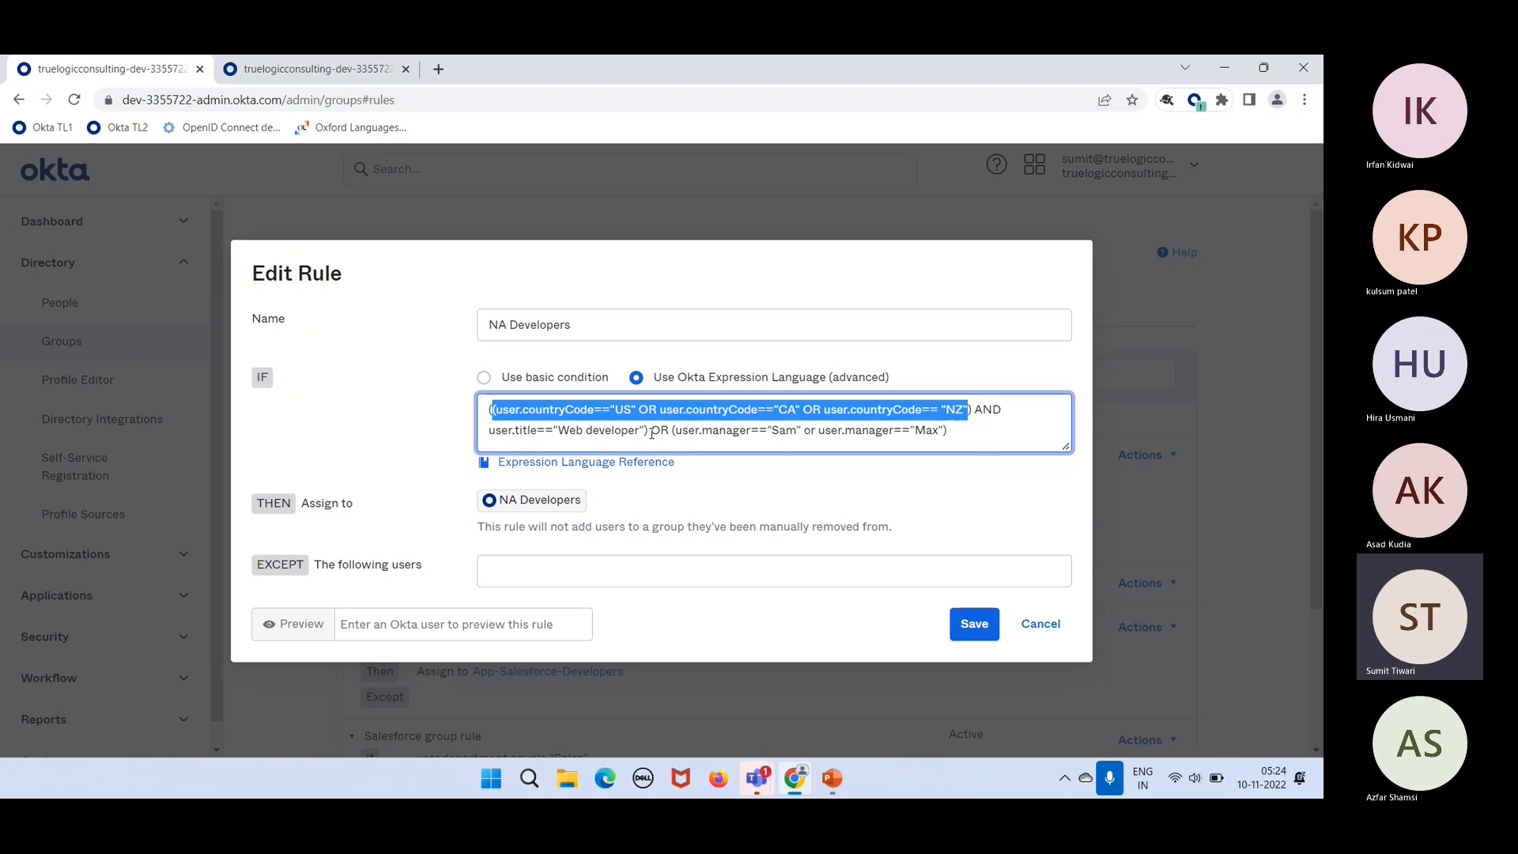
Step: Check the parentheses, the country code conditions and the job title condition in the expression
click(652, 433)
drag(650, 432, 646, 431)
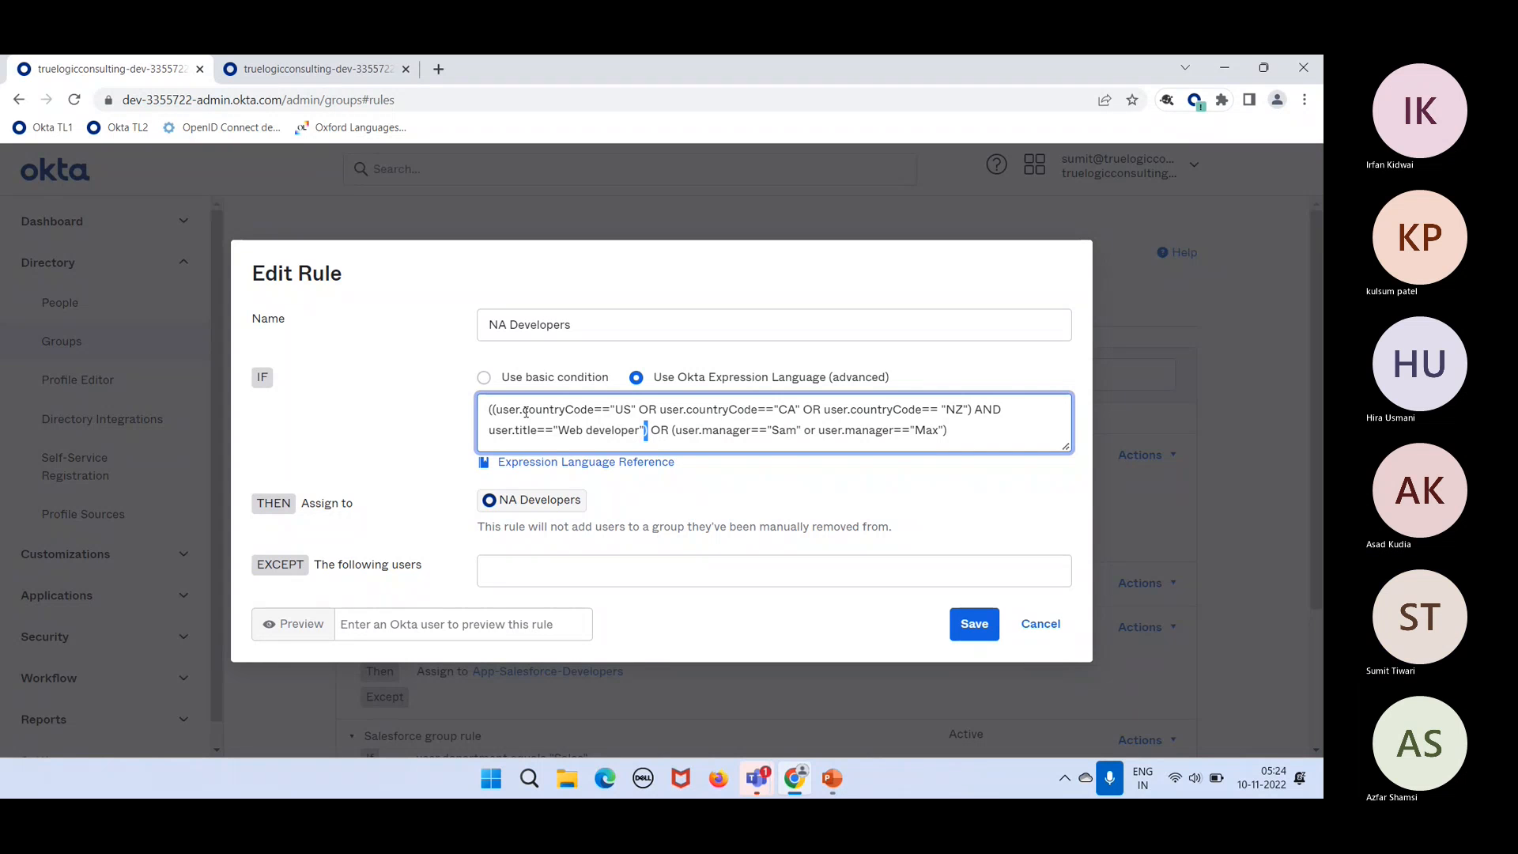
drag(495, 409, 488, 409)
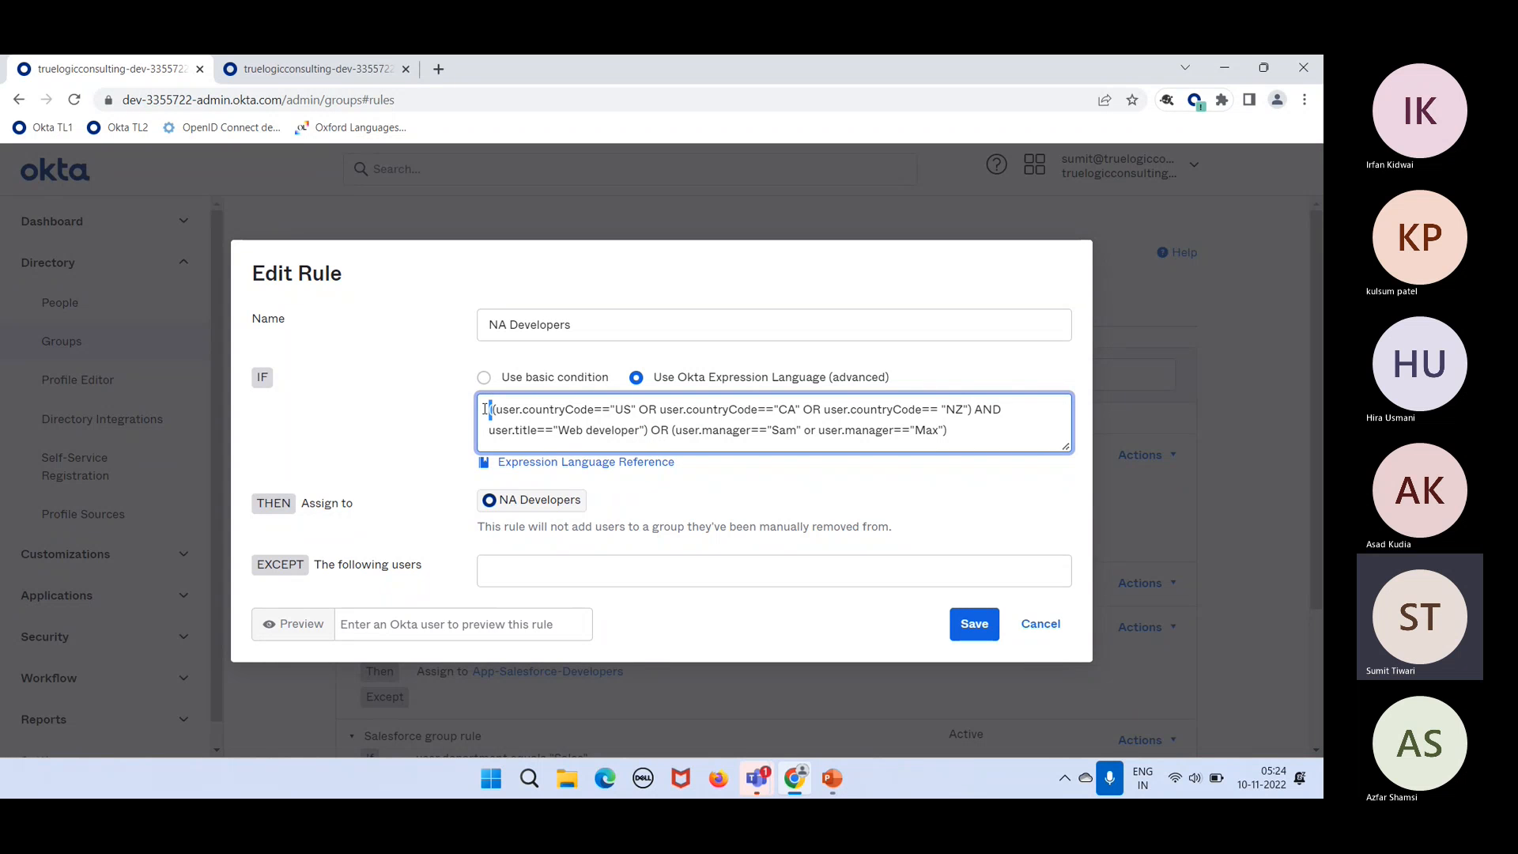
drag(649, 431, 484, 415)
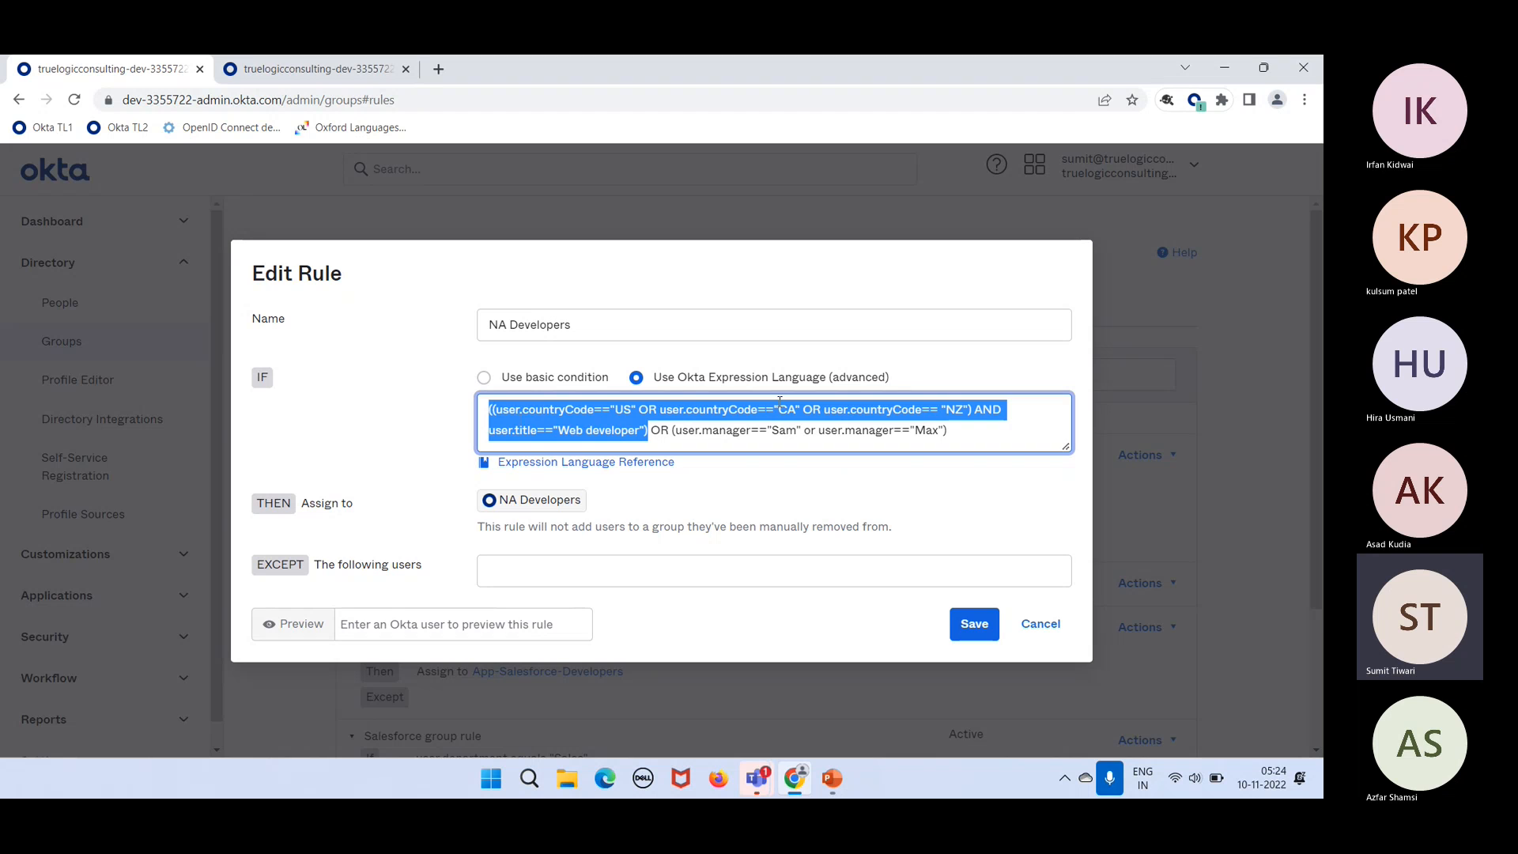
click(981, 431)
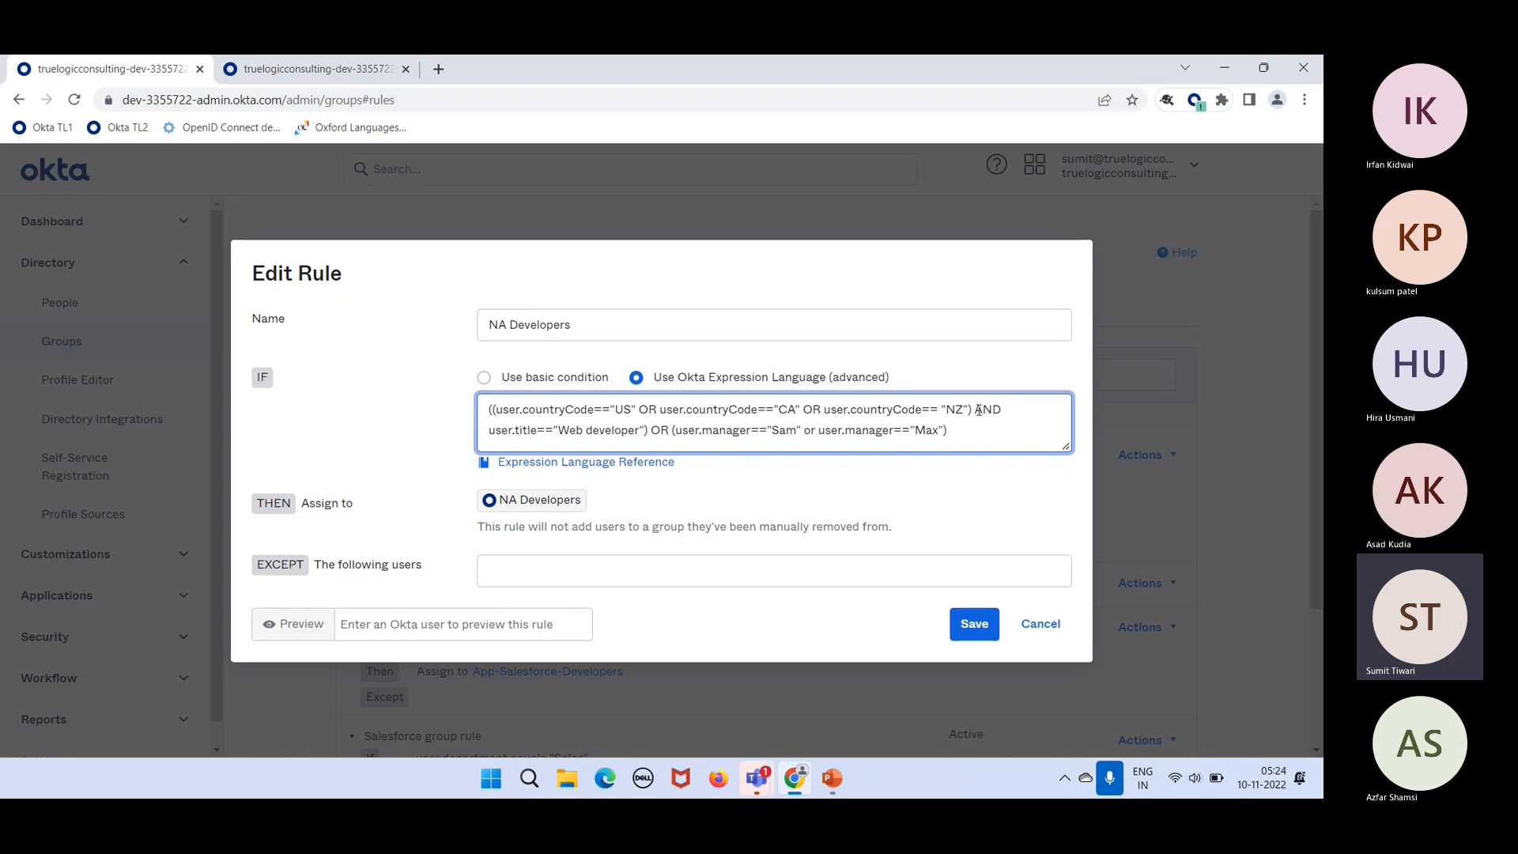
drag(975, 410, 491, 409)
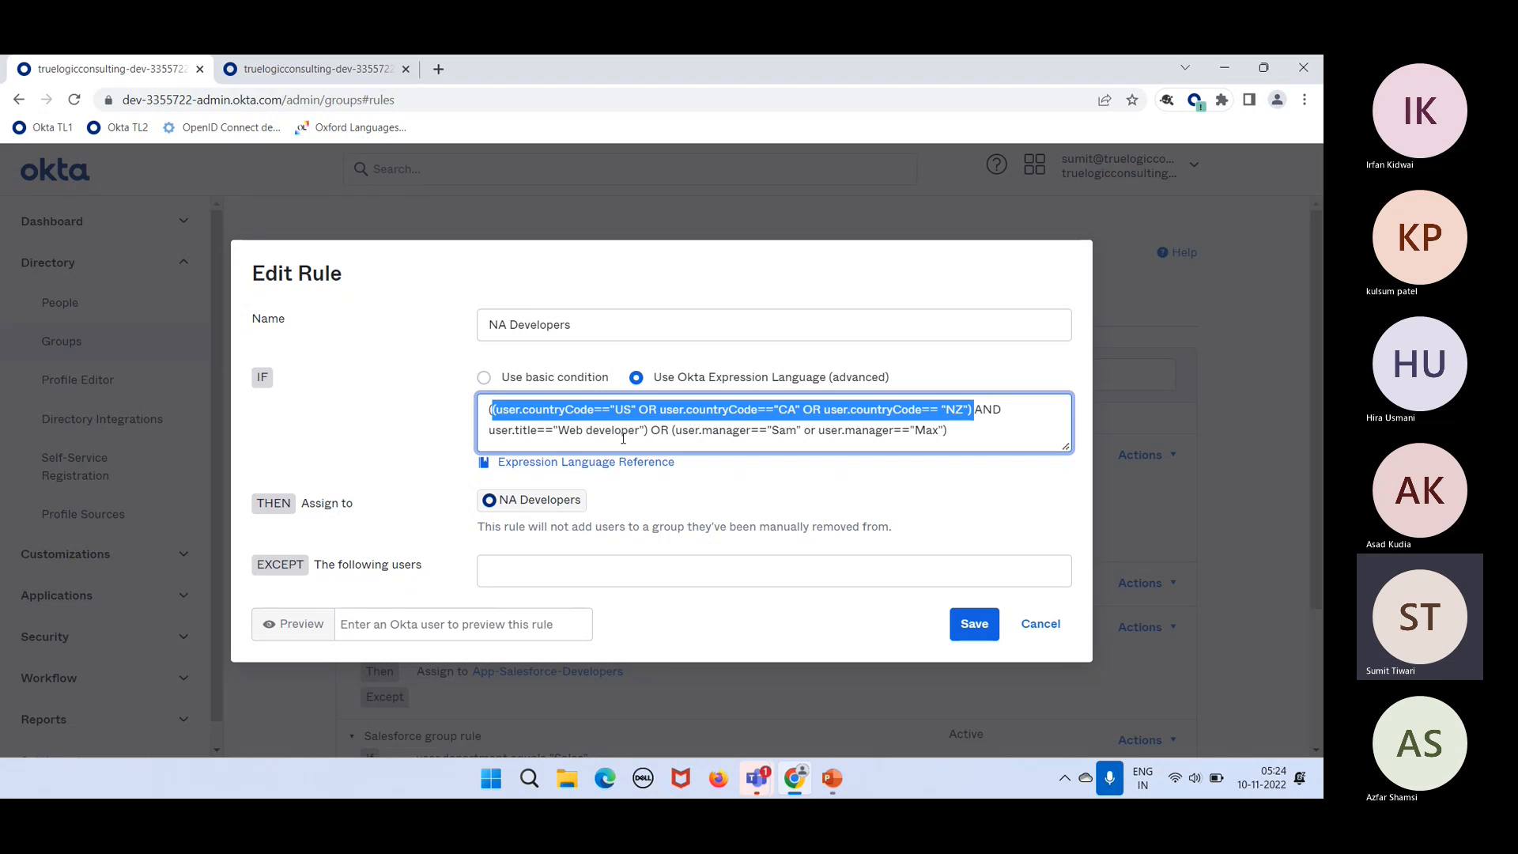
drag(649, 430, 489, 430)
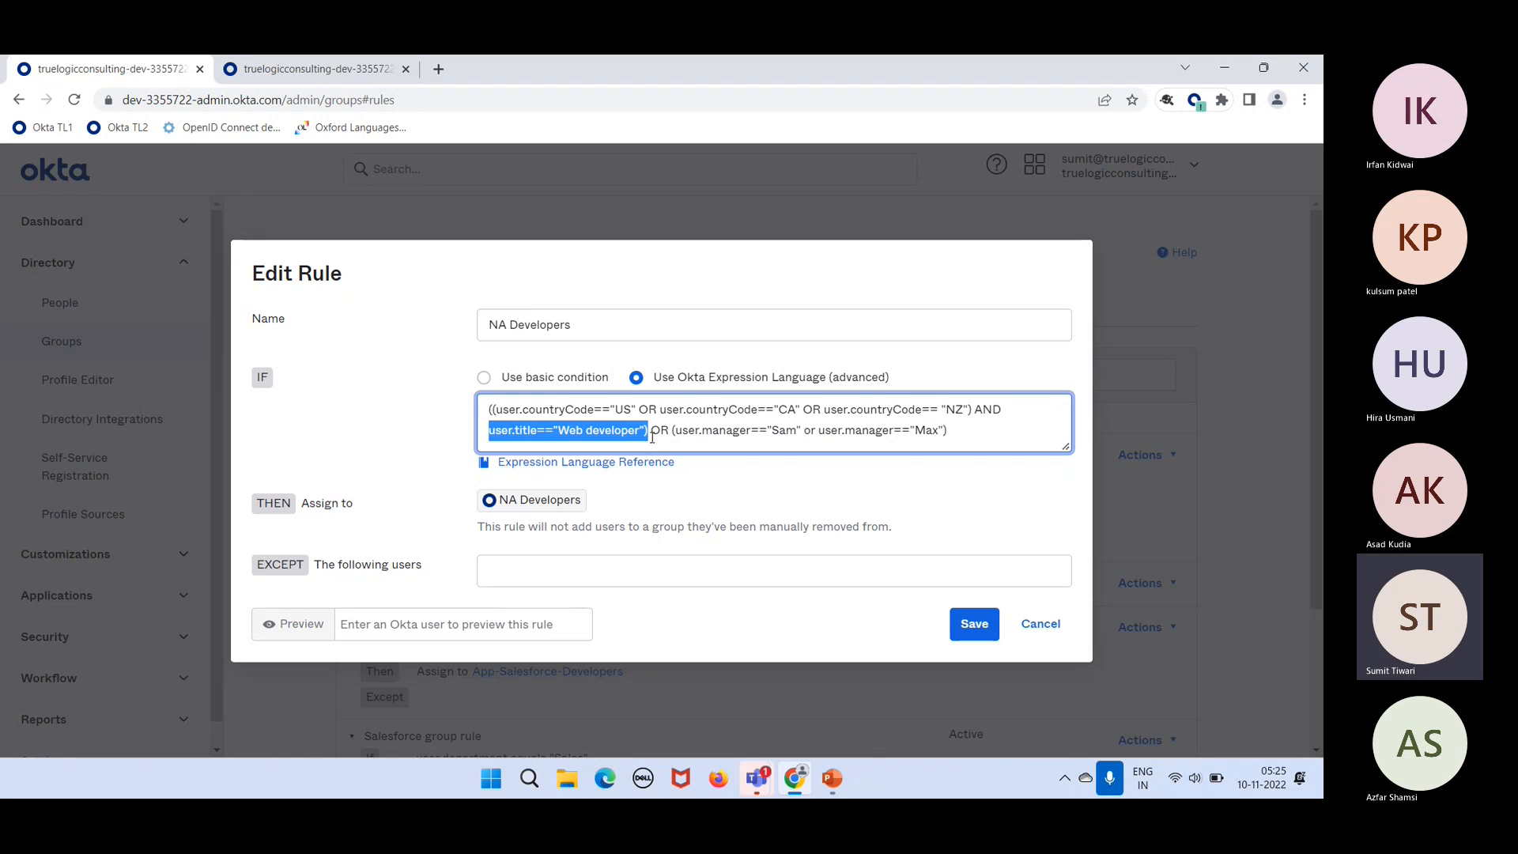
Step: Delete the manager OR clause, the closing parenthesis after Web developer, and one opening parenthesis
drag(651, 430, 965, 437)
key(ctrl+c)
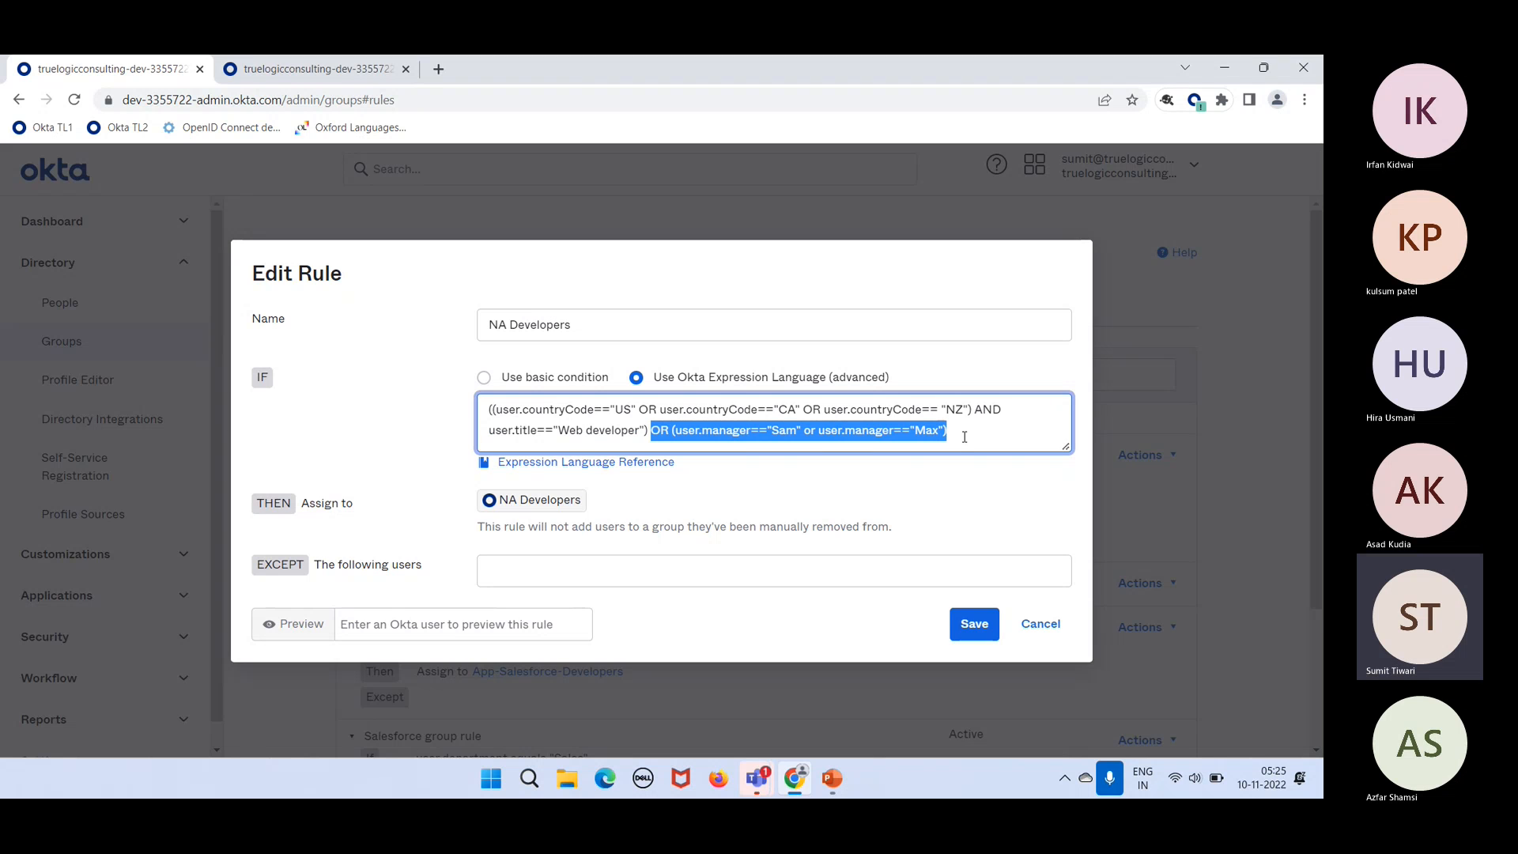
key(BackSpace)
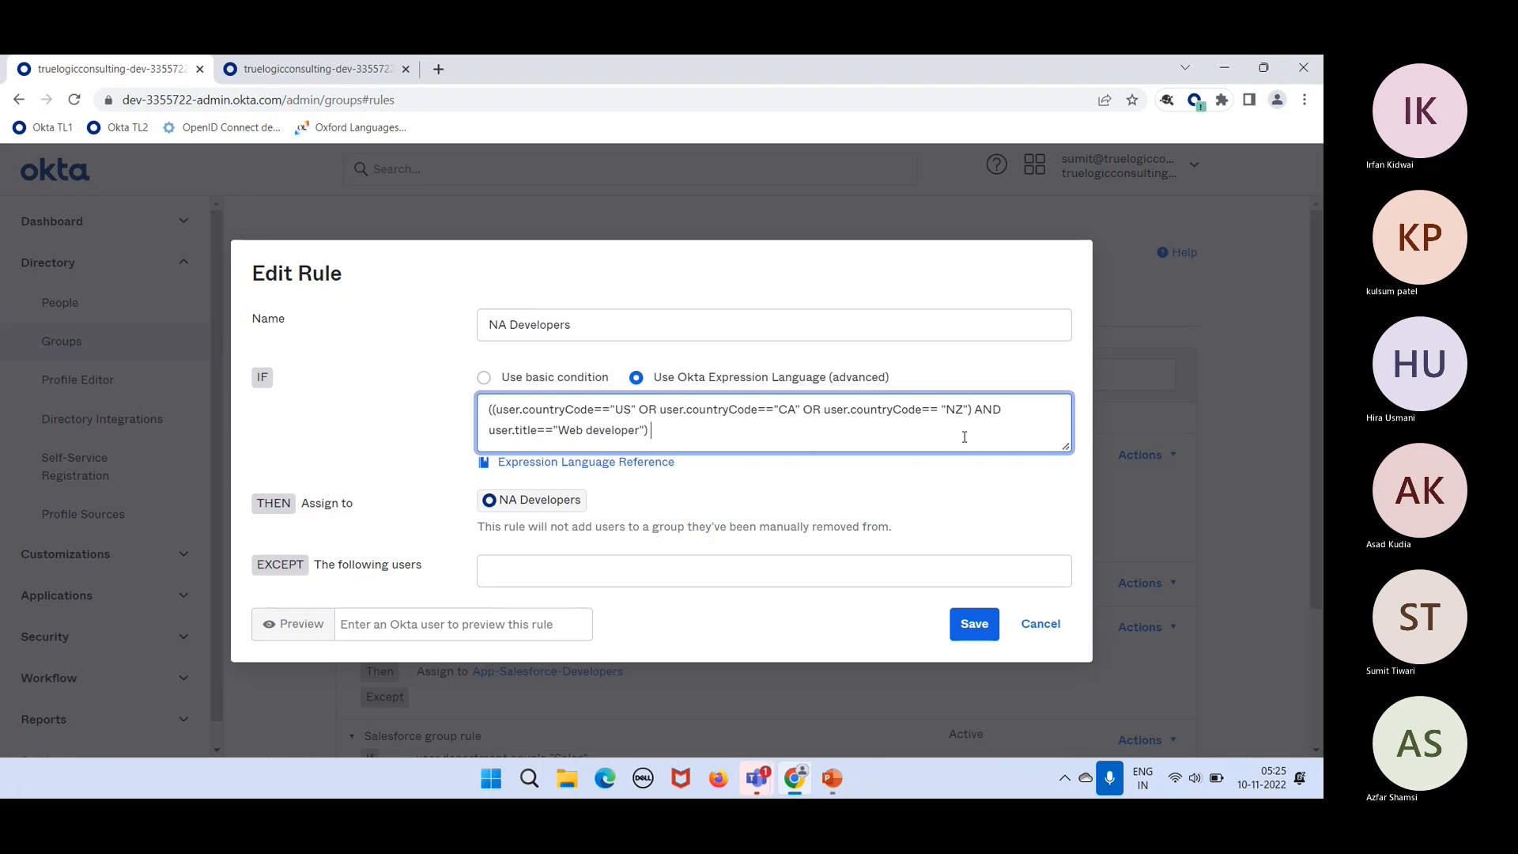
key(BackSpace)
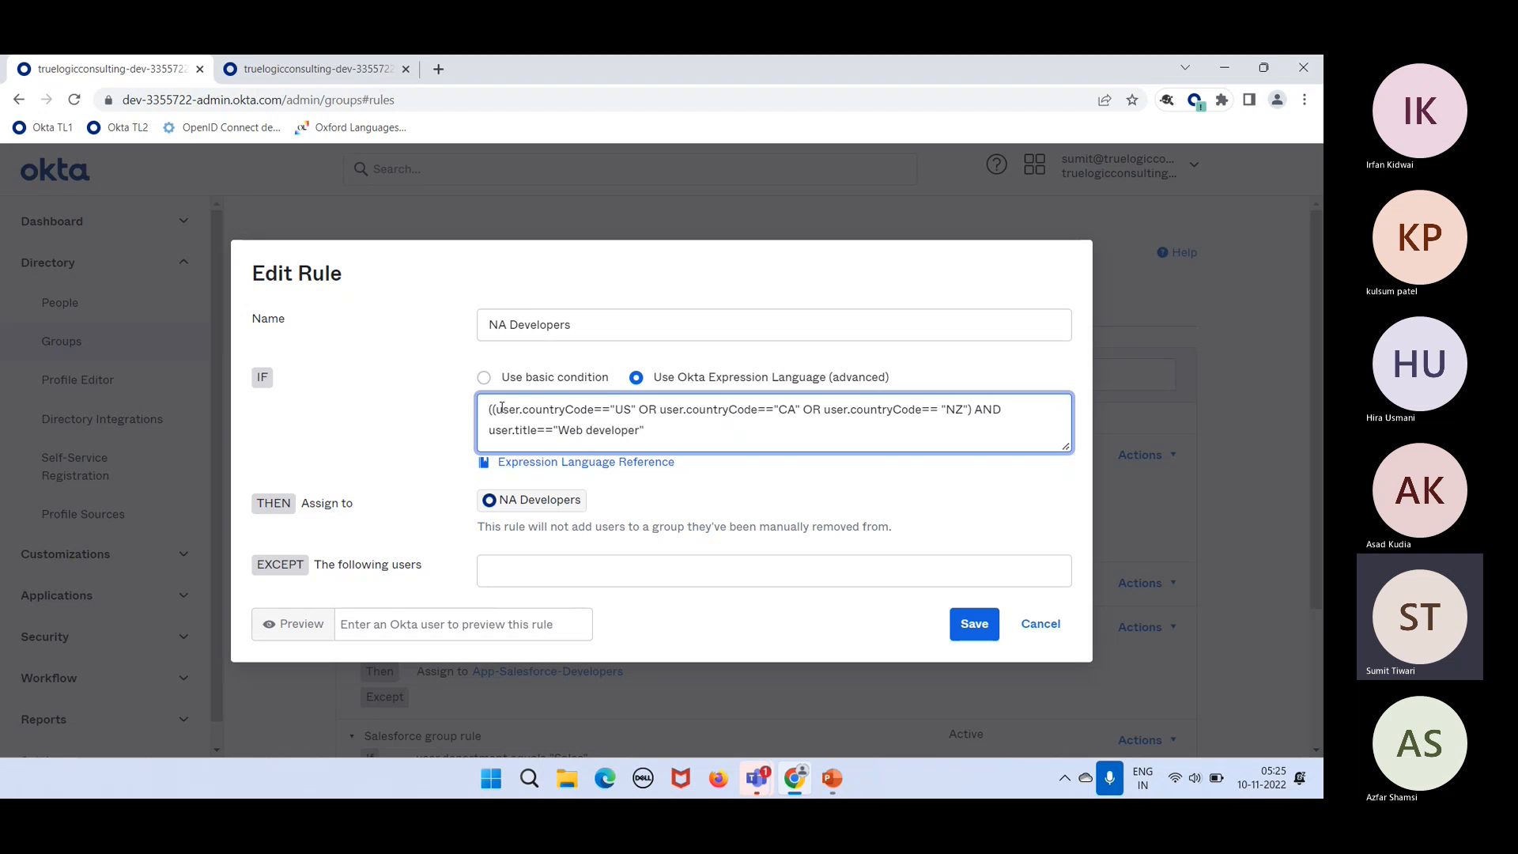
click(492, 410)
key(BackSpace)
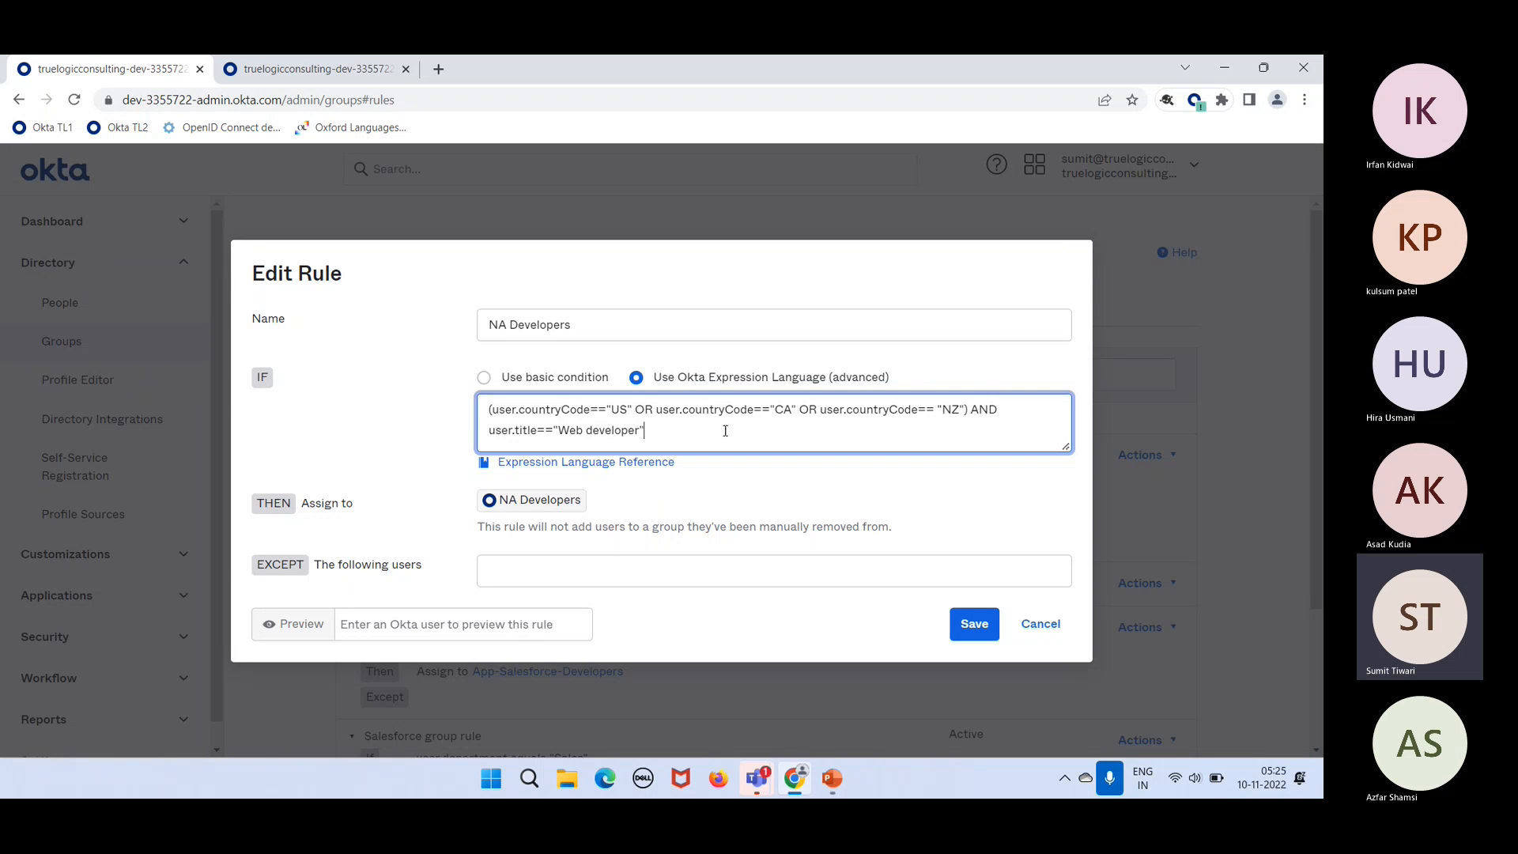
Step: Retype the parentheses around the country-and-title condition and paste the manager OR clause back at the end
text())
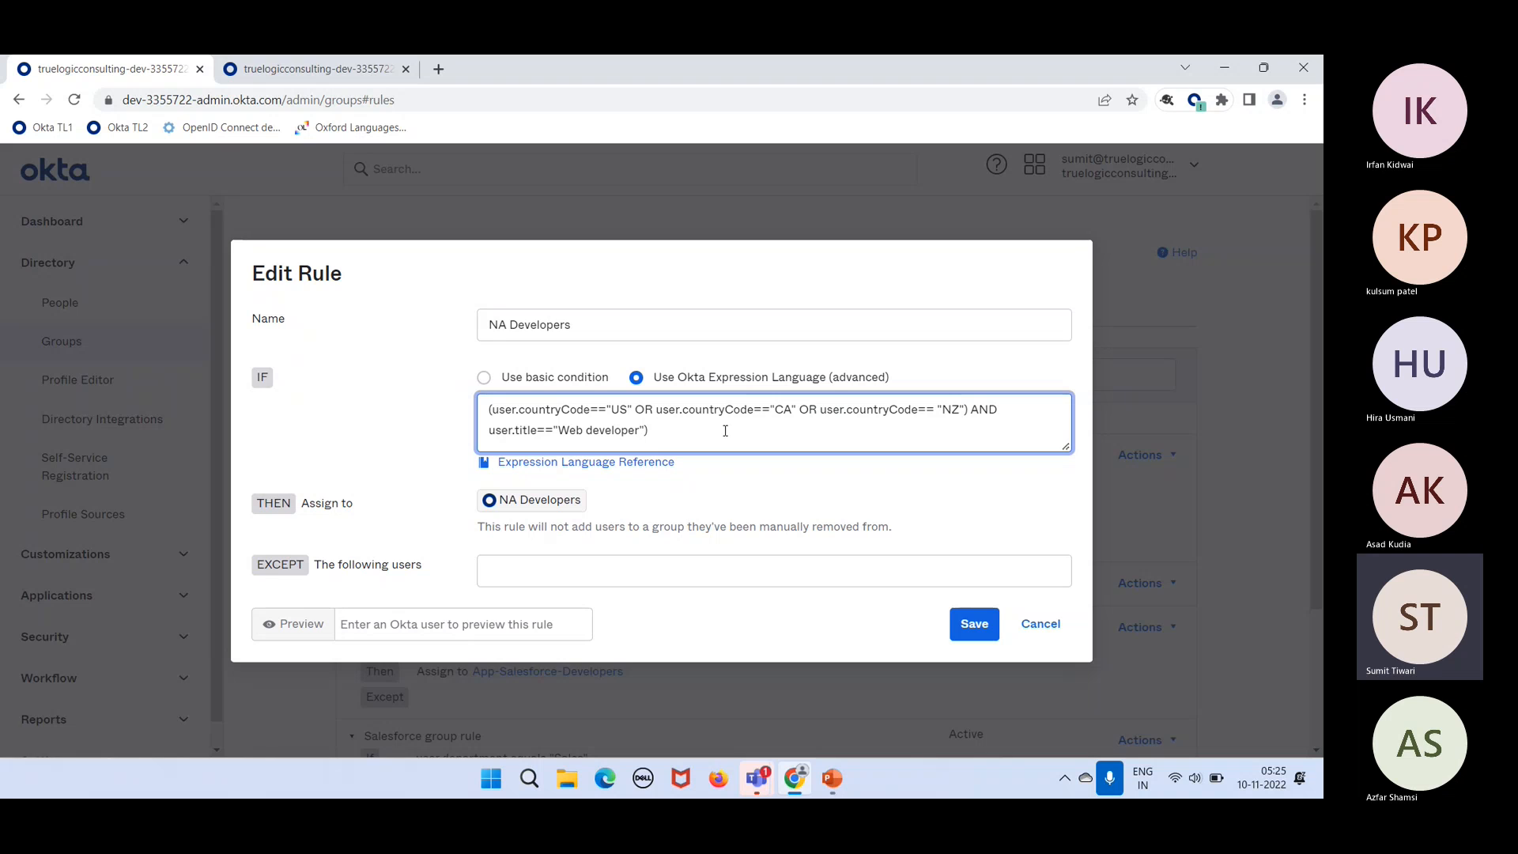
click(487, 412)
text(()
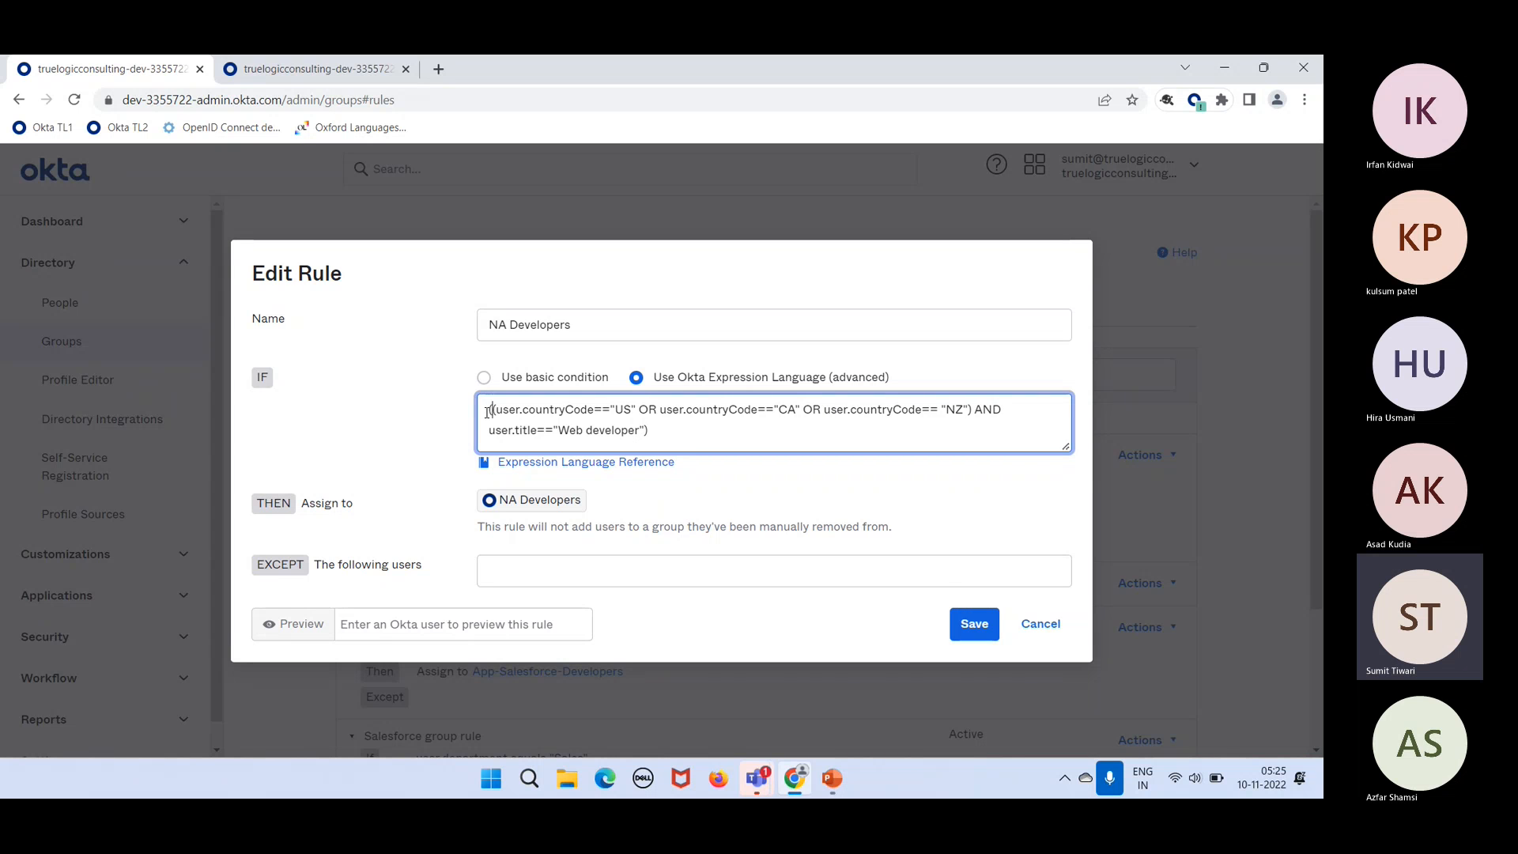
click(660, 438)
key(ctrl+v)
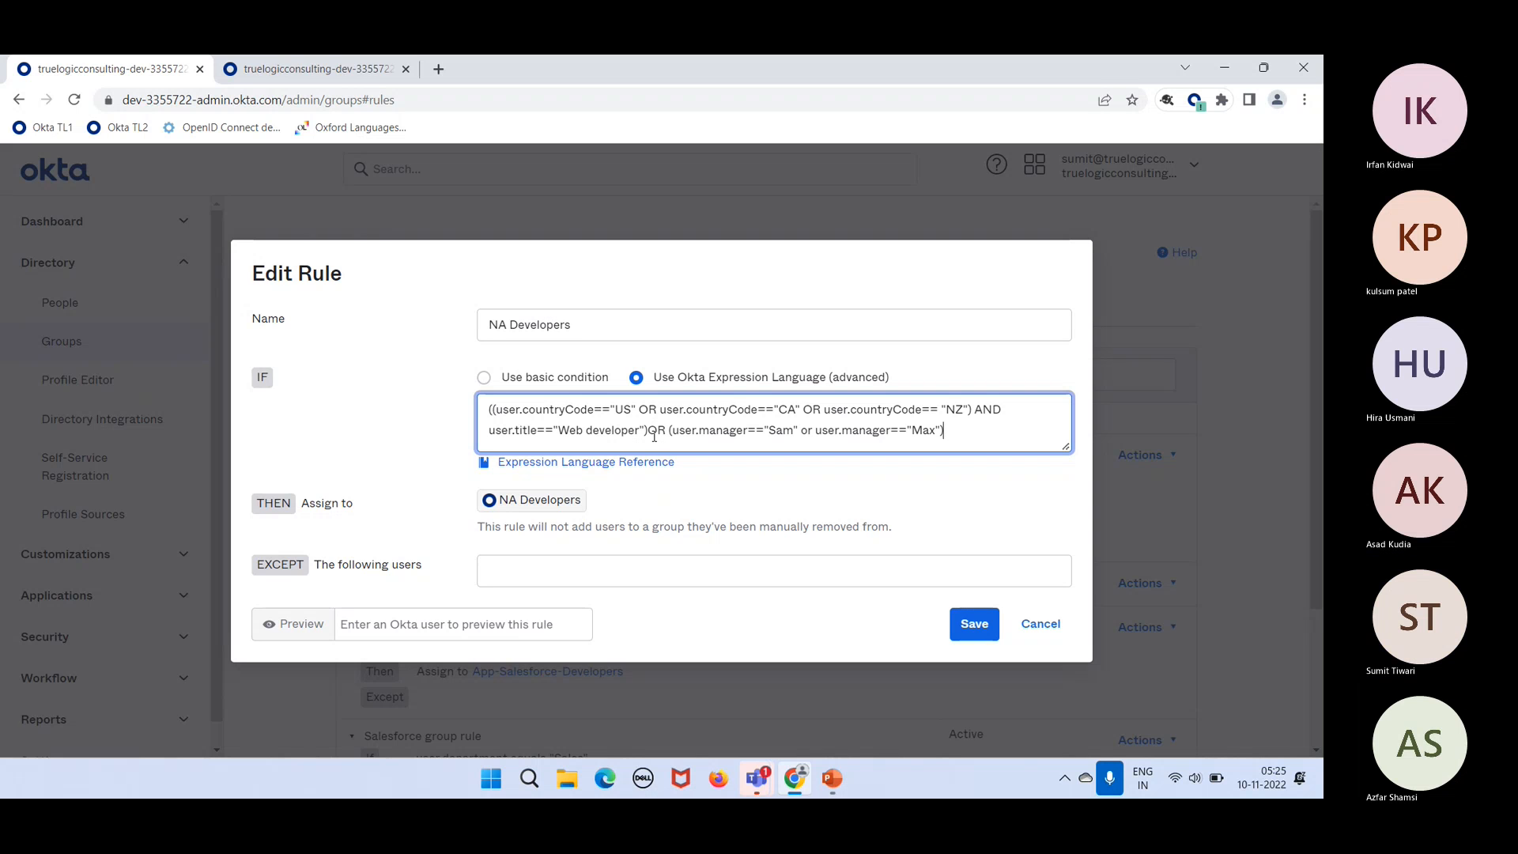
Step: Restore the space before OR, then check the manager Sam/Max clause and the grouped country/title conditions
click(651, 431)
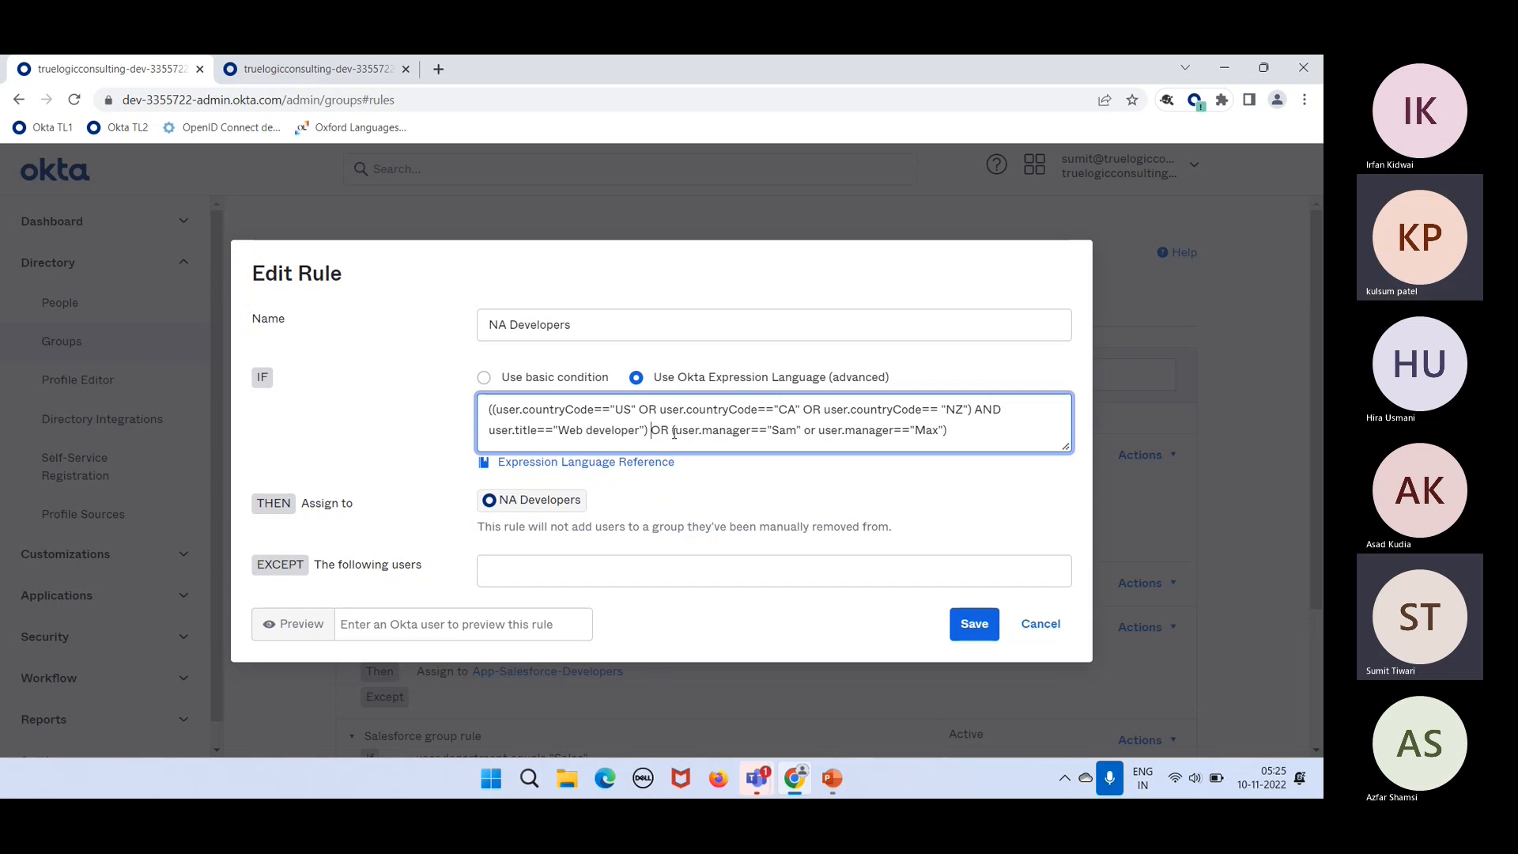
drag(673, 432, 999, 434)
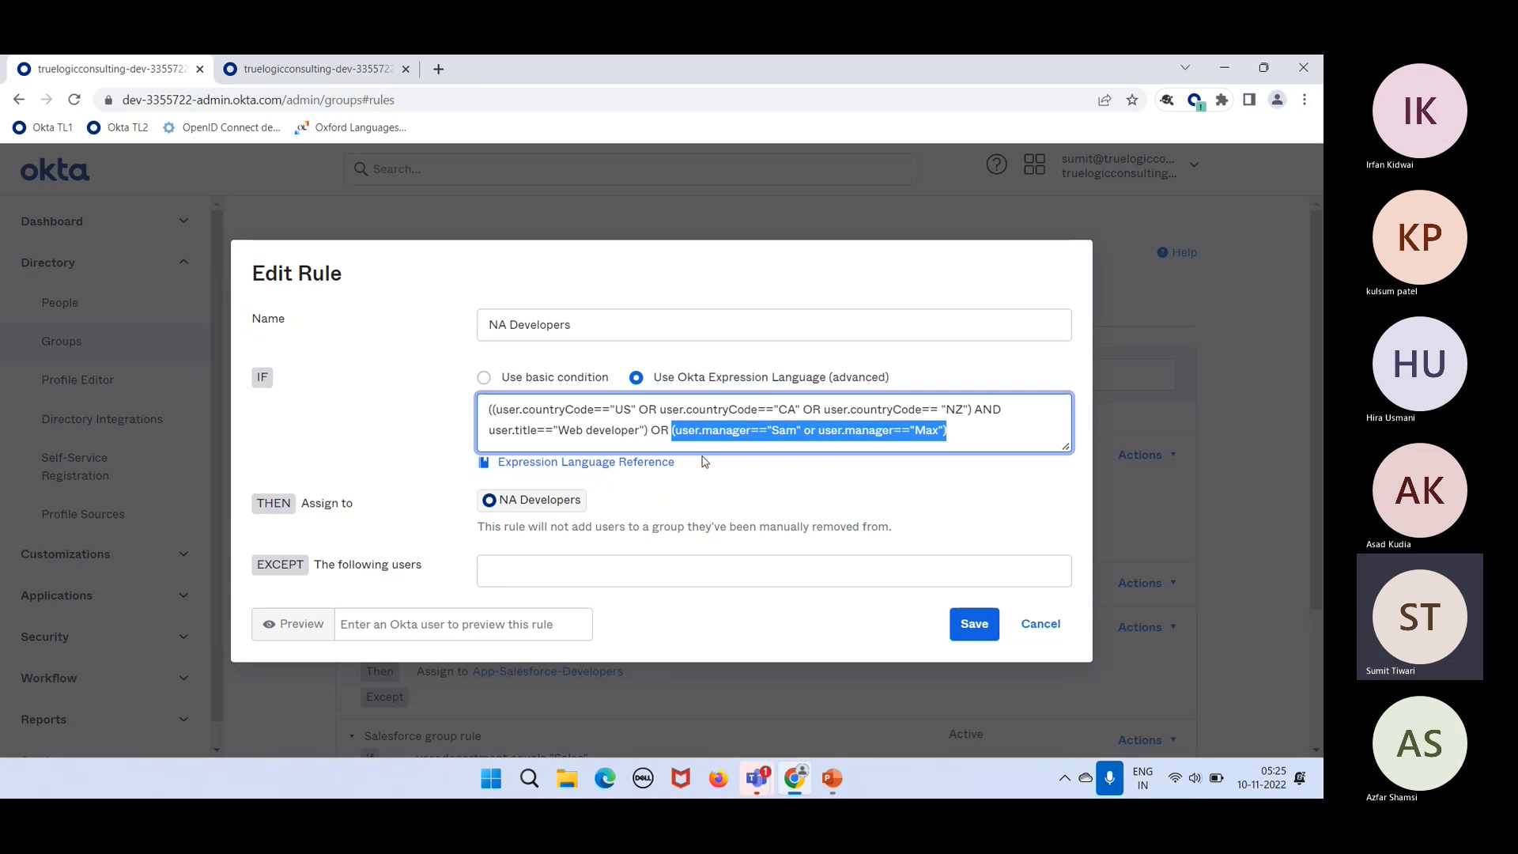
drag(651, 431, 447, 406)
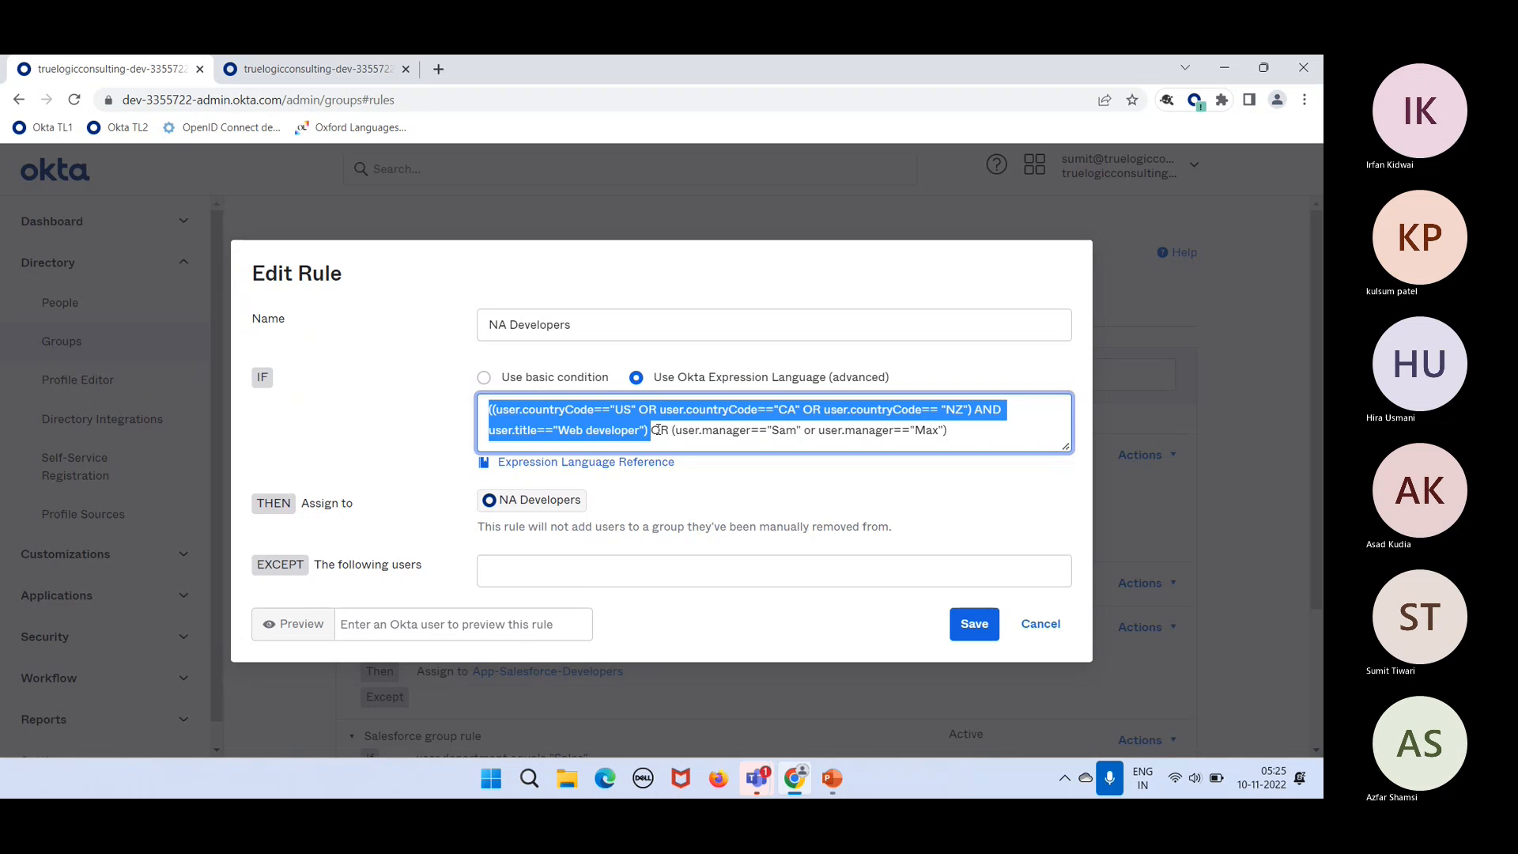
click(726, 431)
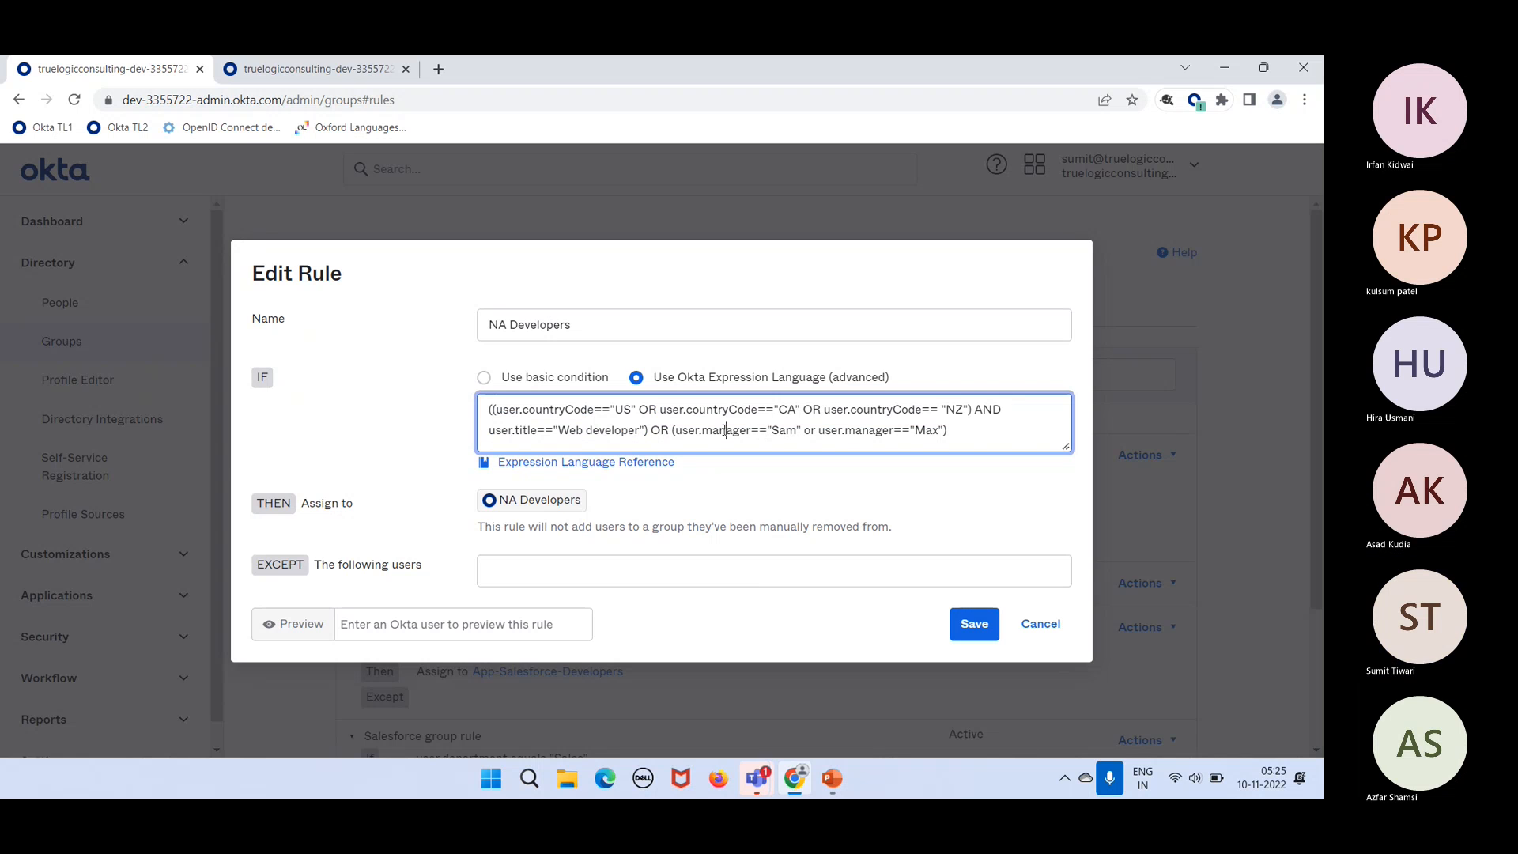
Step: Cancel Edit Rule and return to the Groups rules list with NA Developers inactive
click(1033, 626)
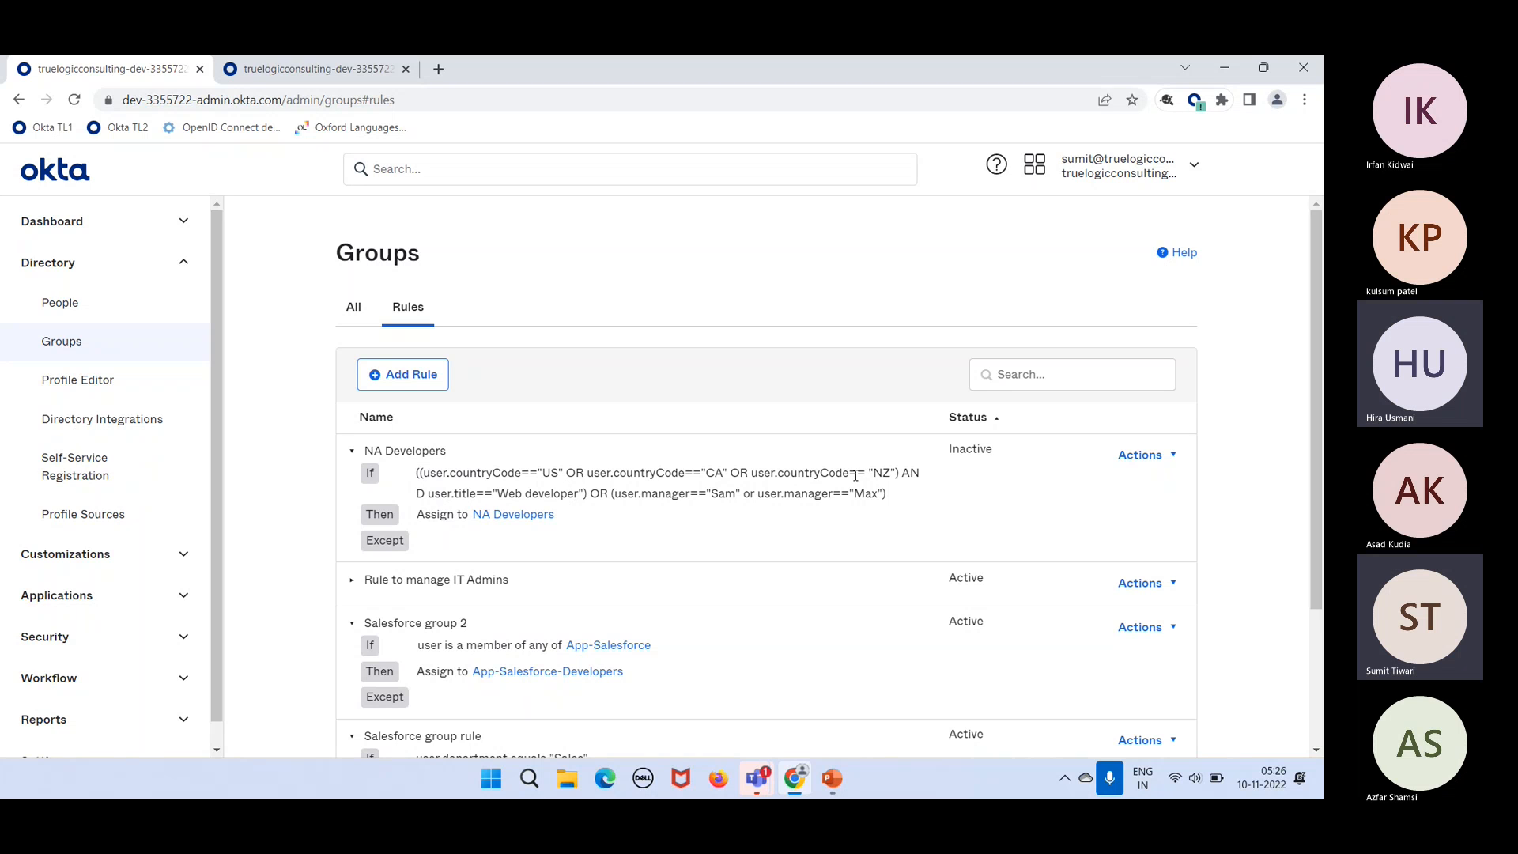
click(1145, 454)
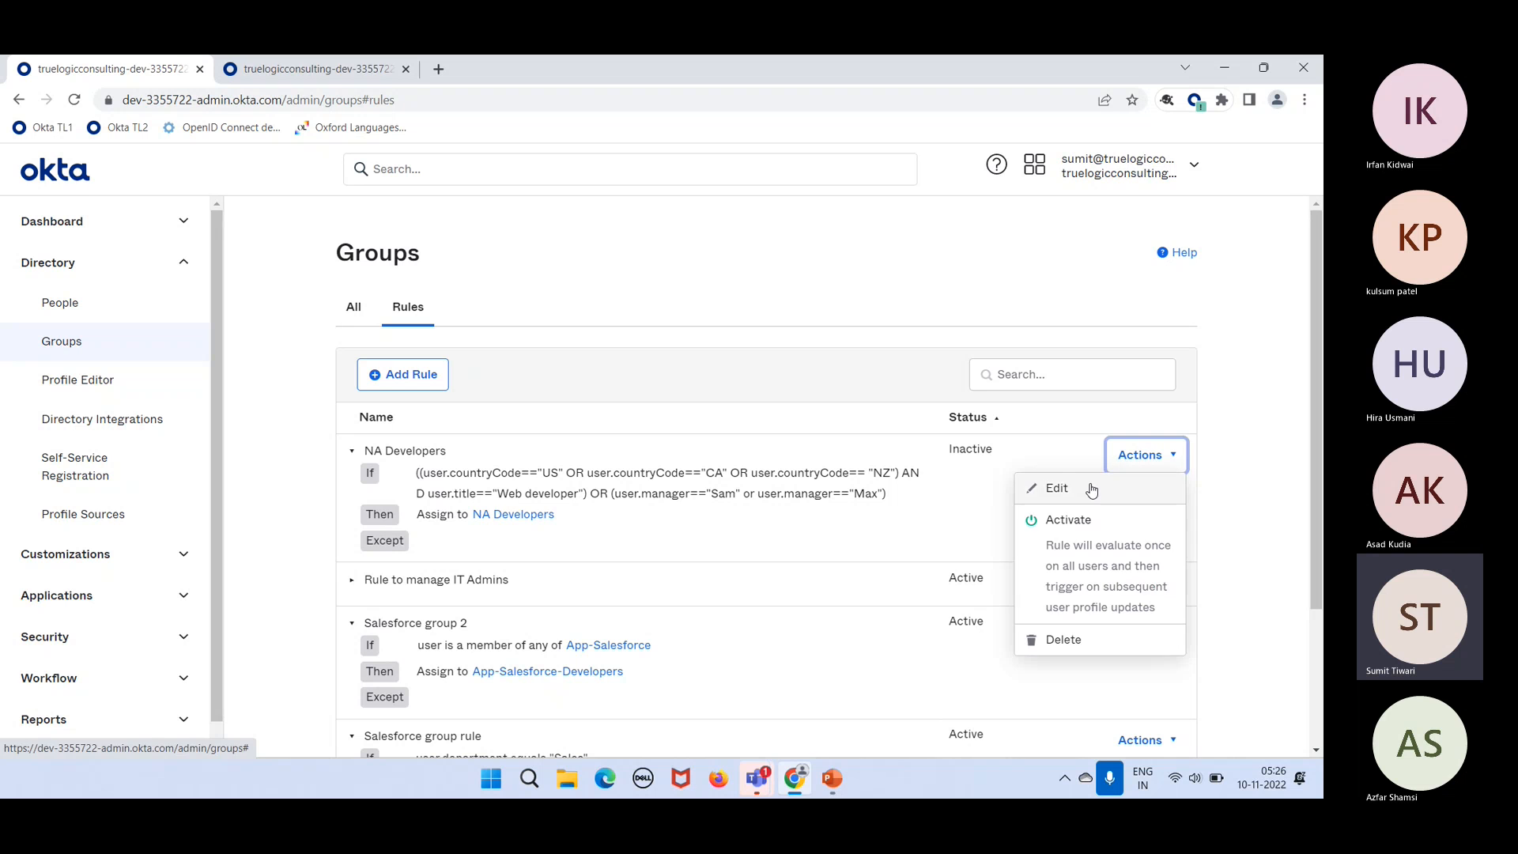
click(1090, 490)
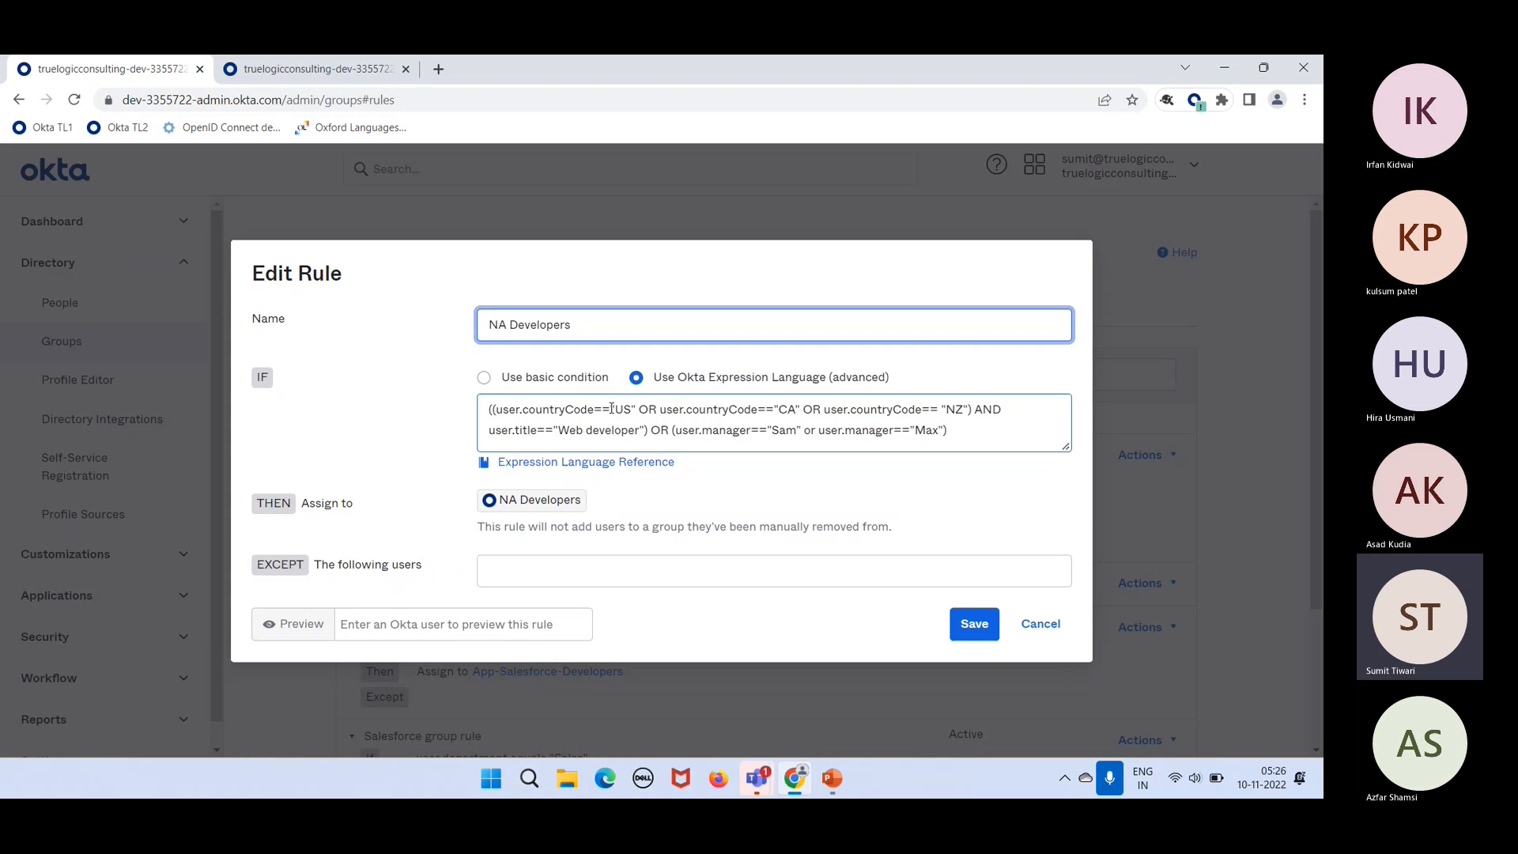
click(610, 407)
double_click(603, 409)
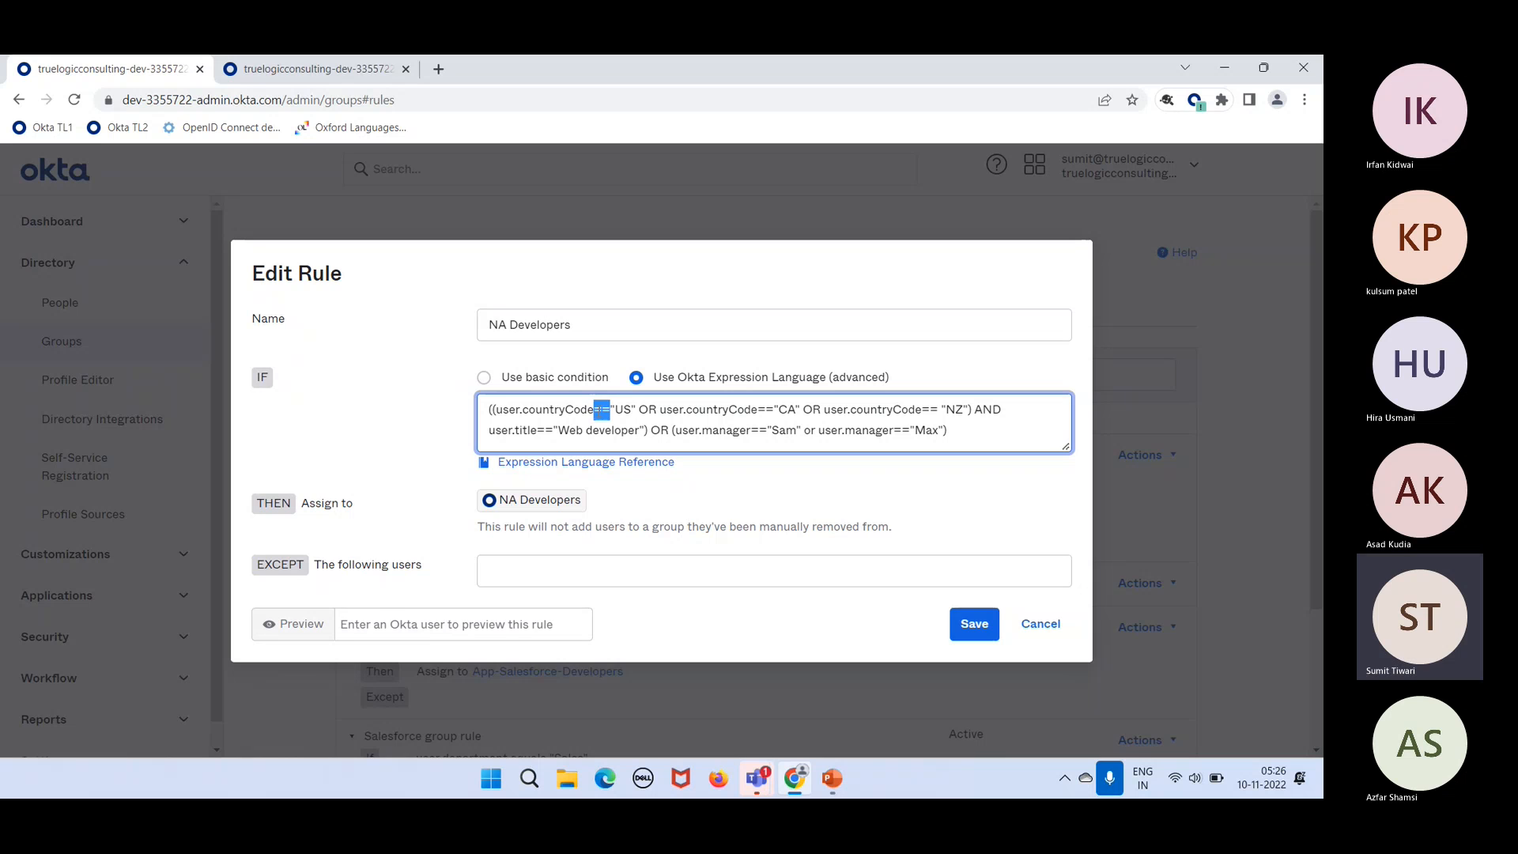
key(BackSpace)
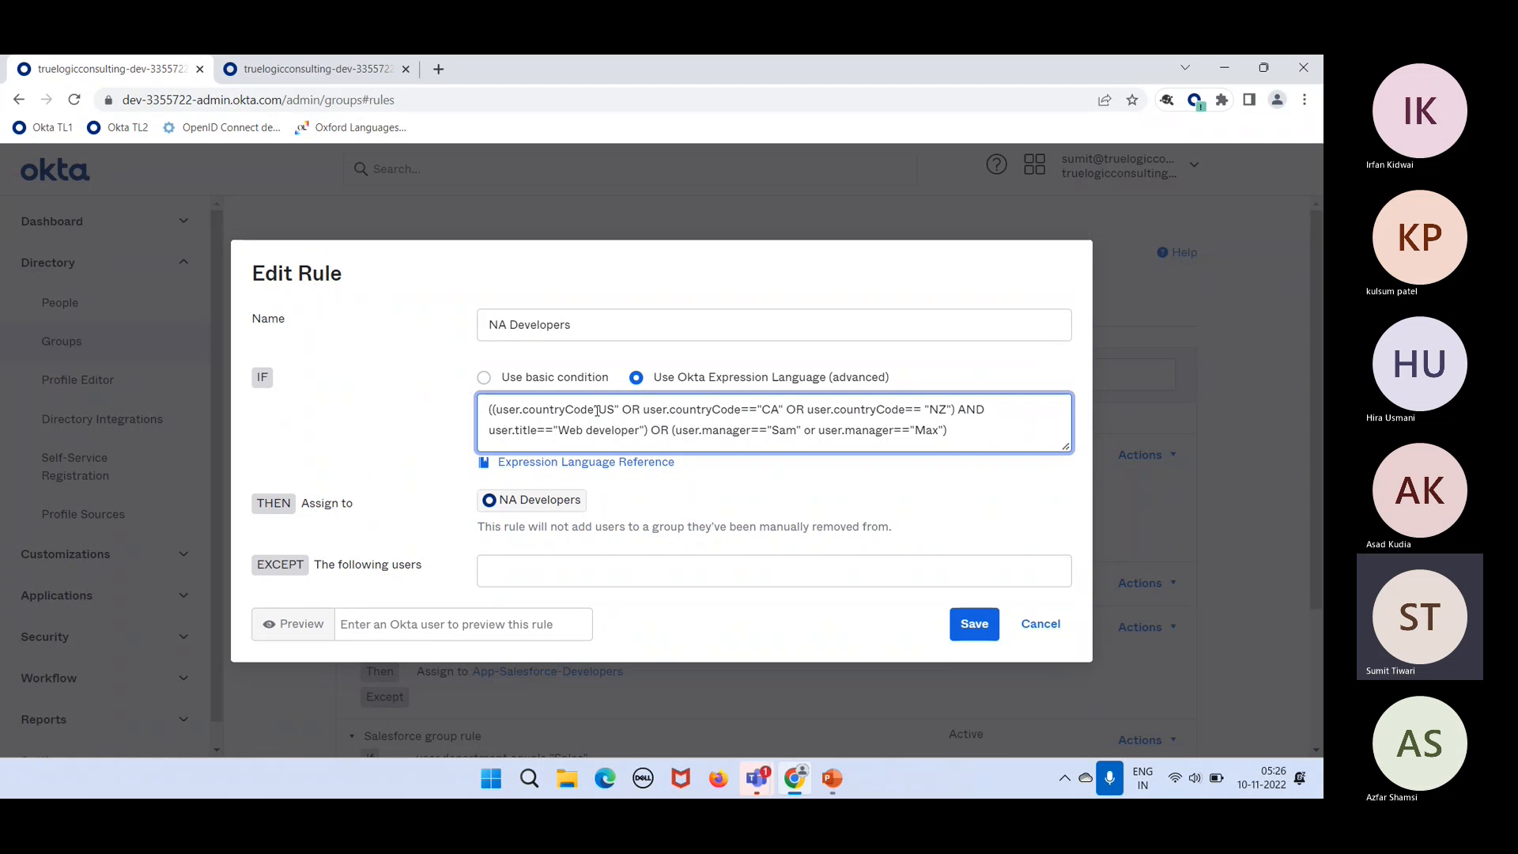
text(co)
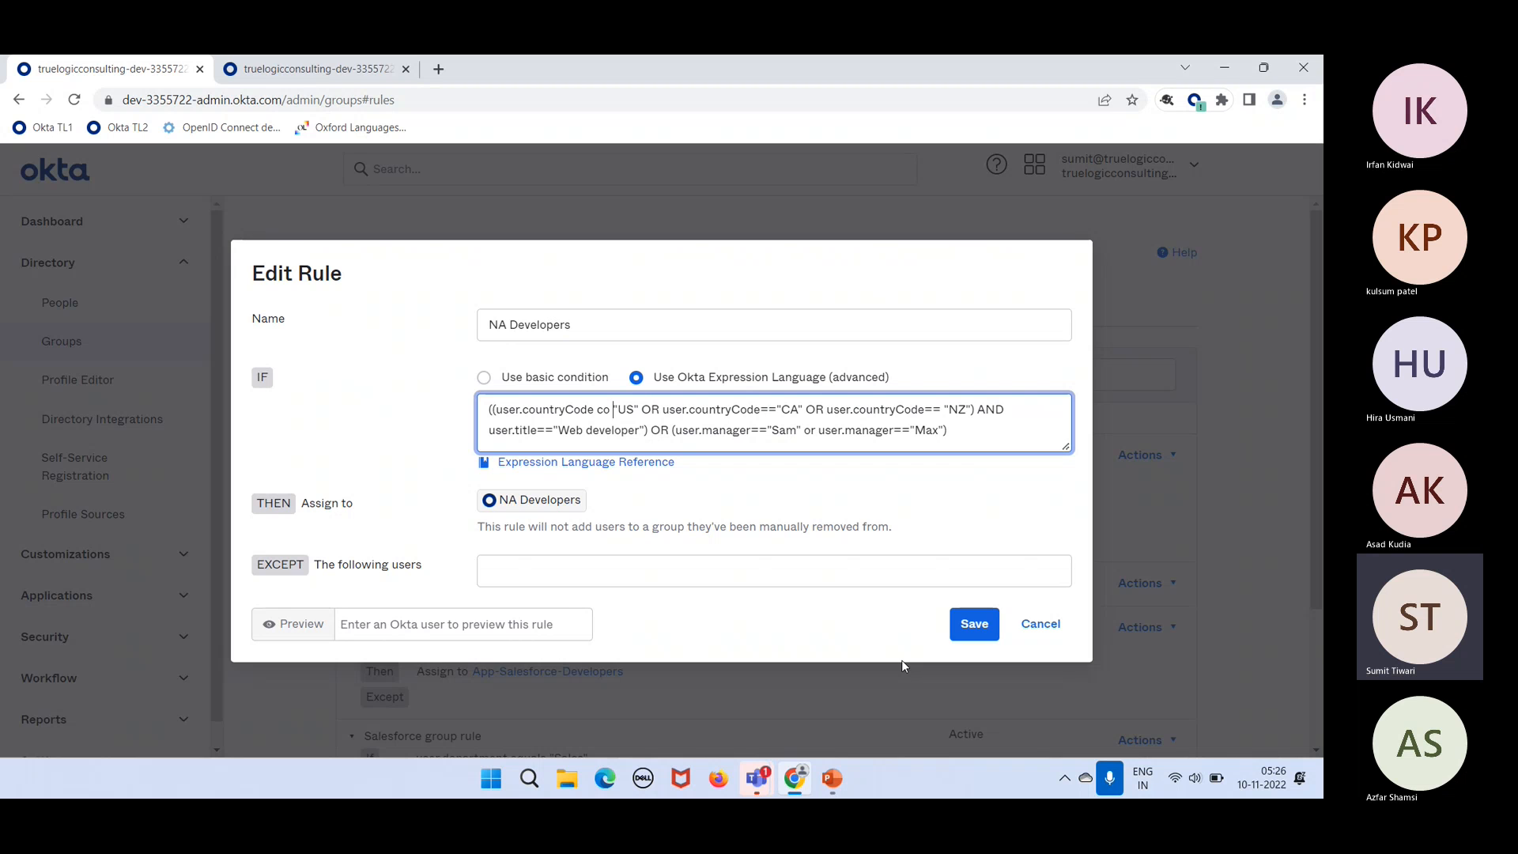
key(BackSpace)
key(BackSpace)
key(BackSpace)
text(sw)
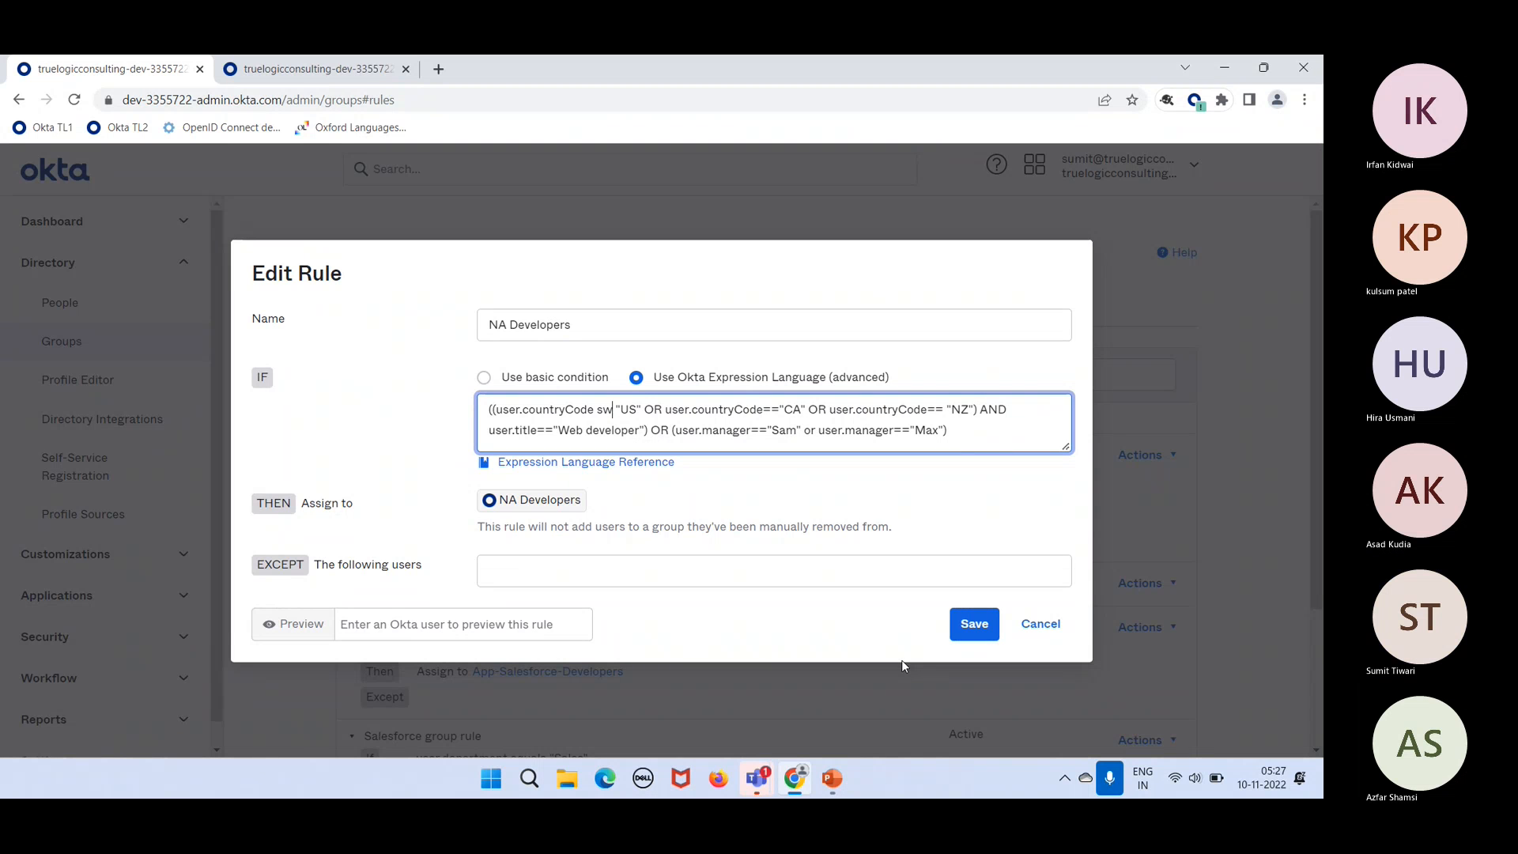
key(BackSpace)
key(BackSpace)
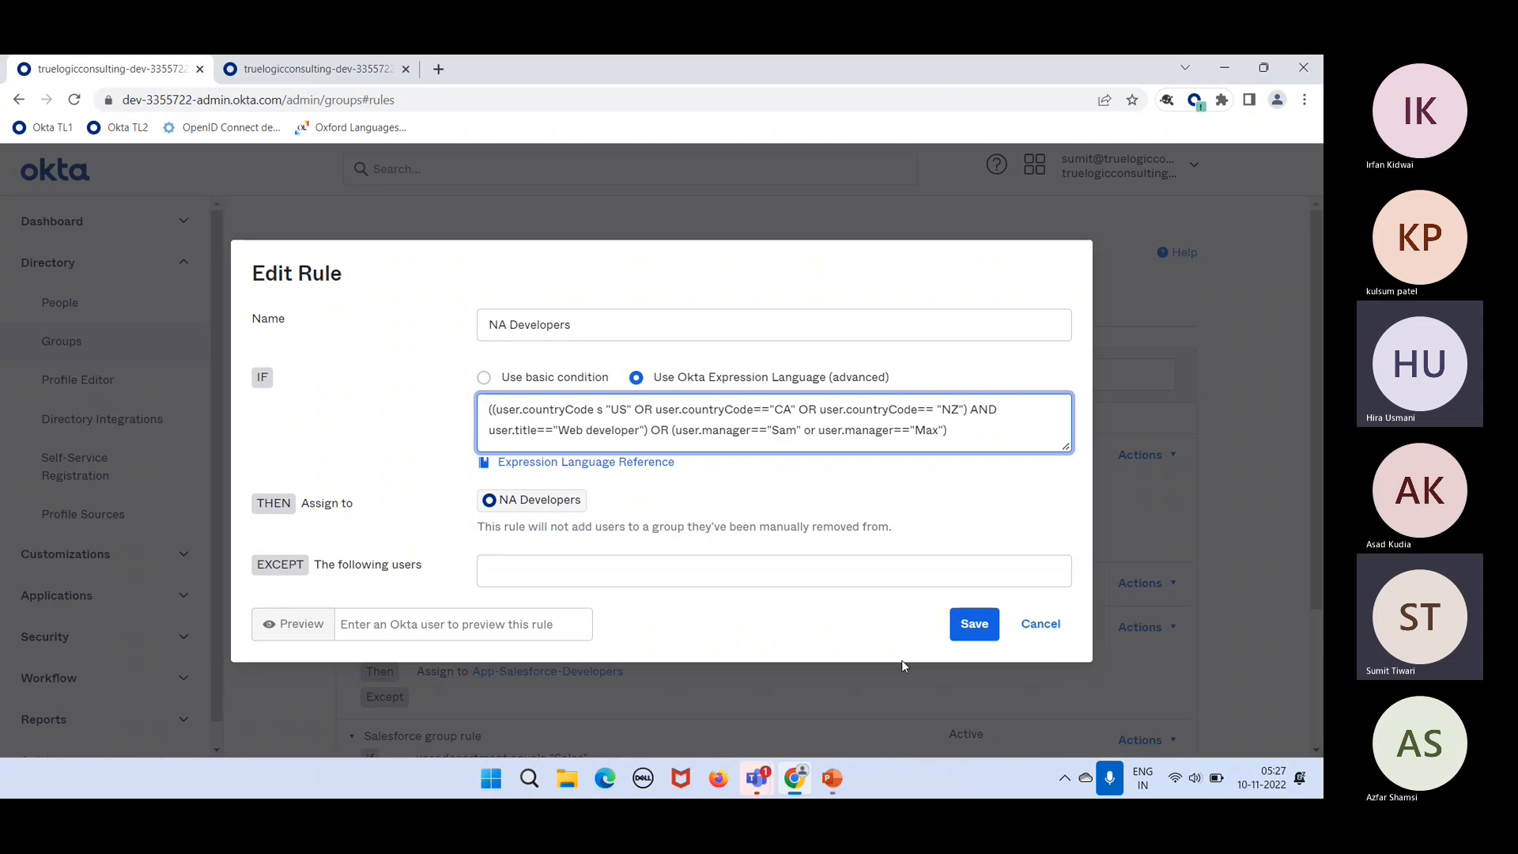
text(e\)
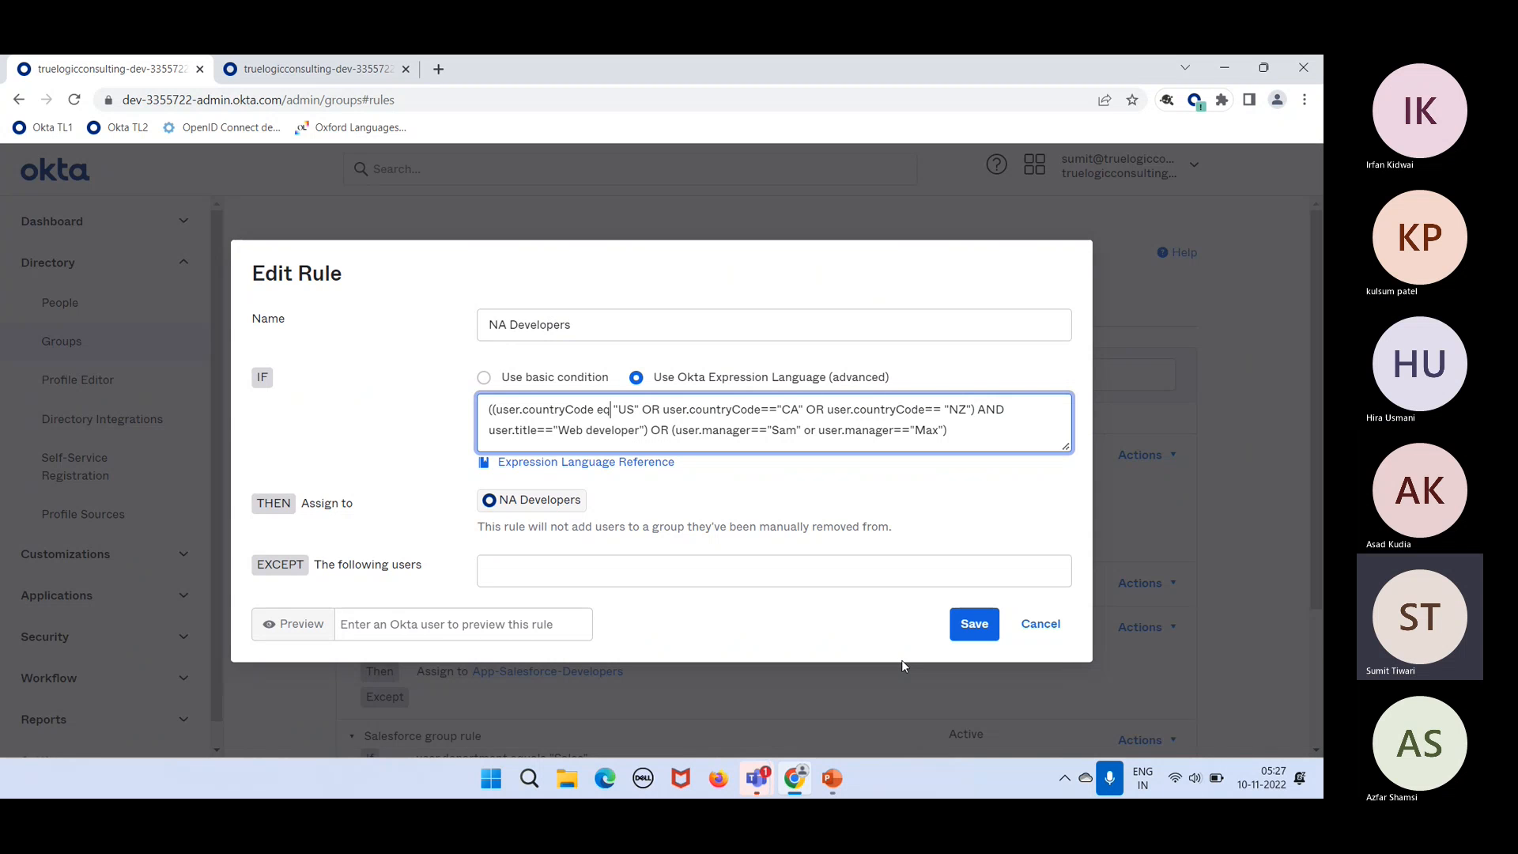
key(BackSpace)
key(BackSpace)
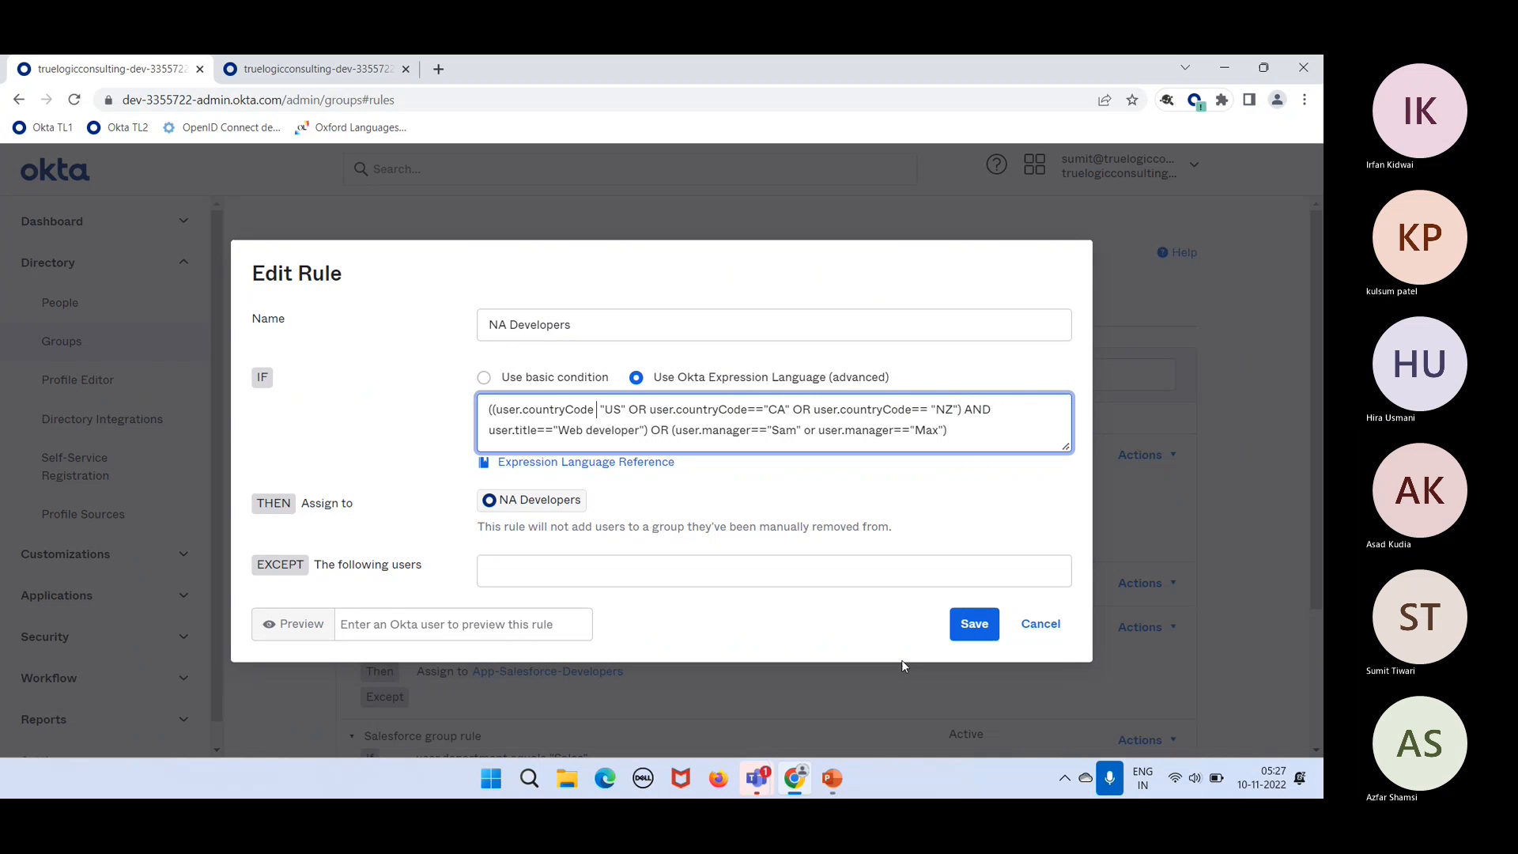
text(==)
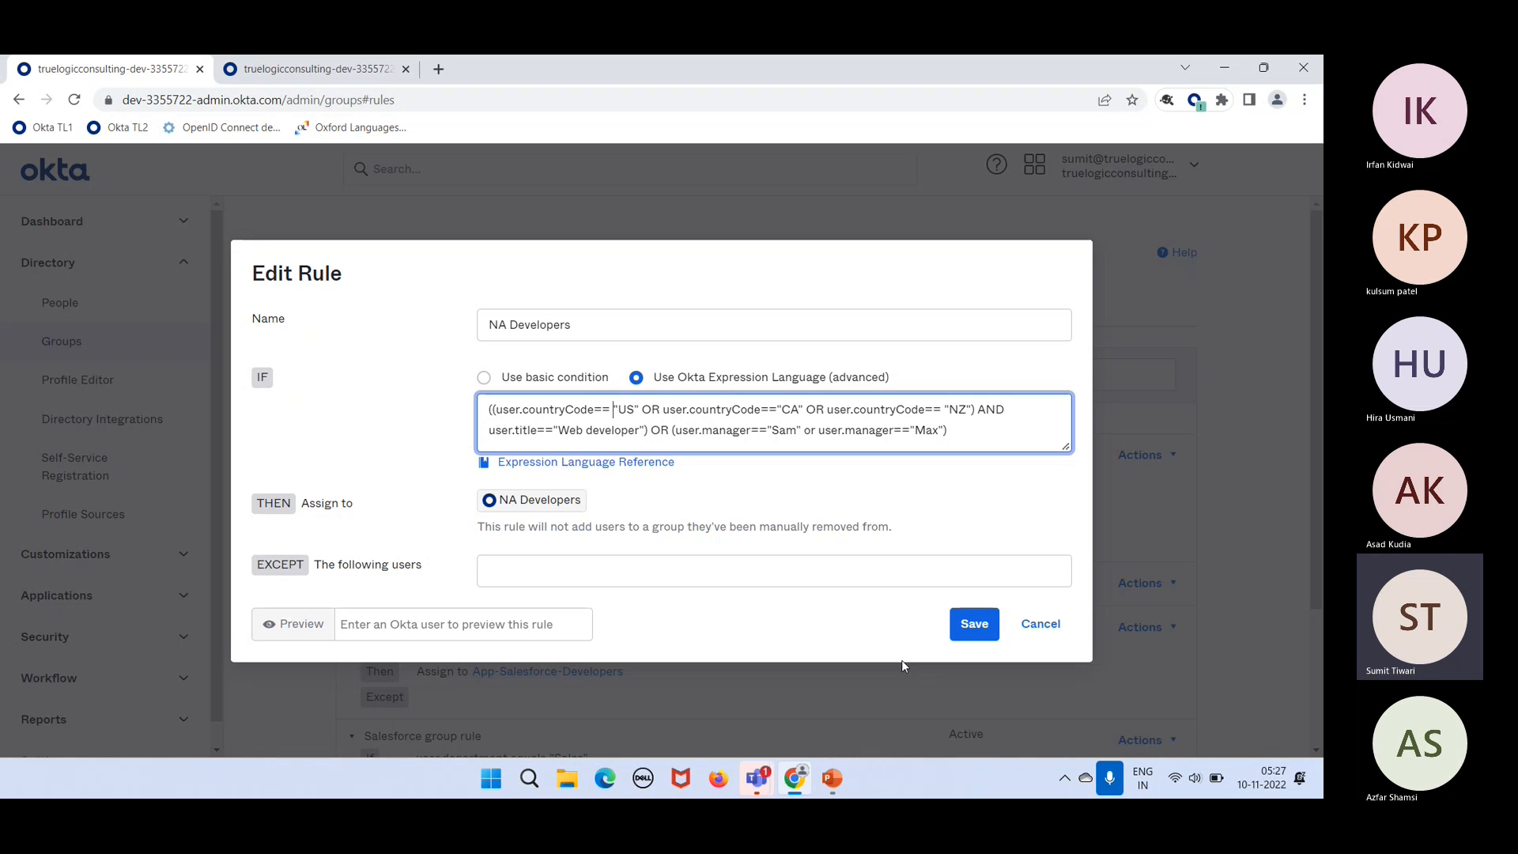
key(BackSpace)
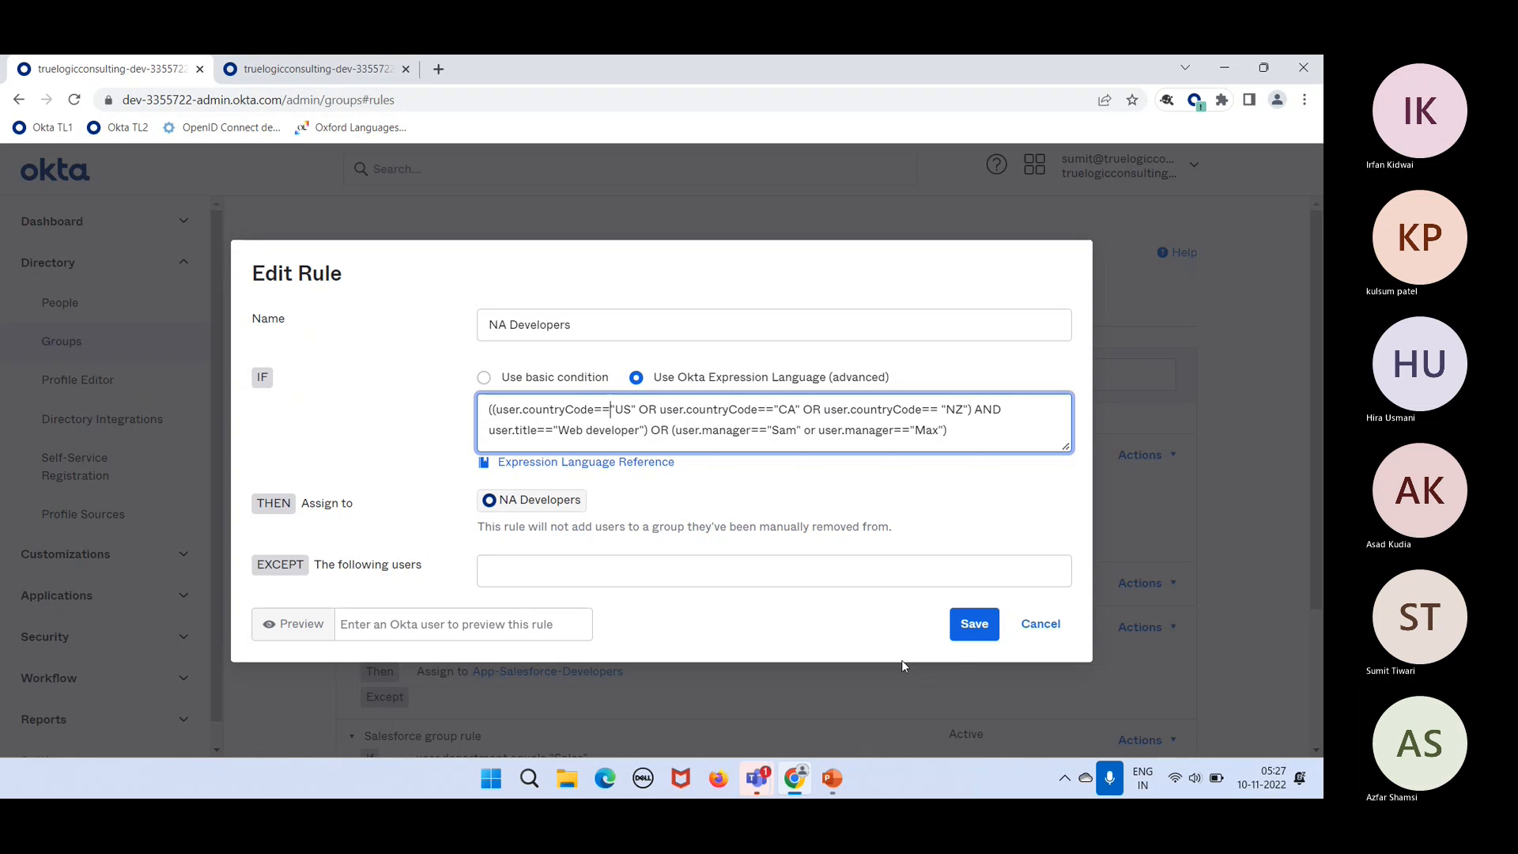
click(1032, 630)
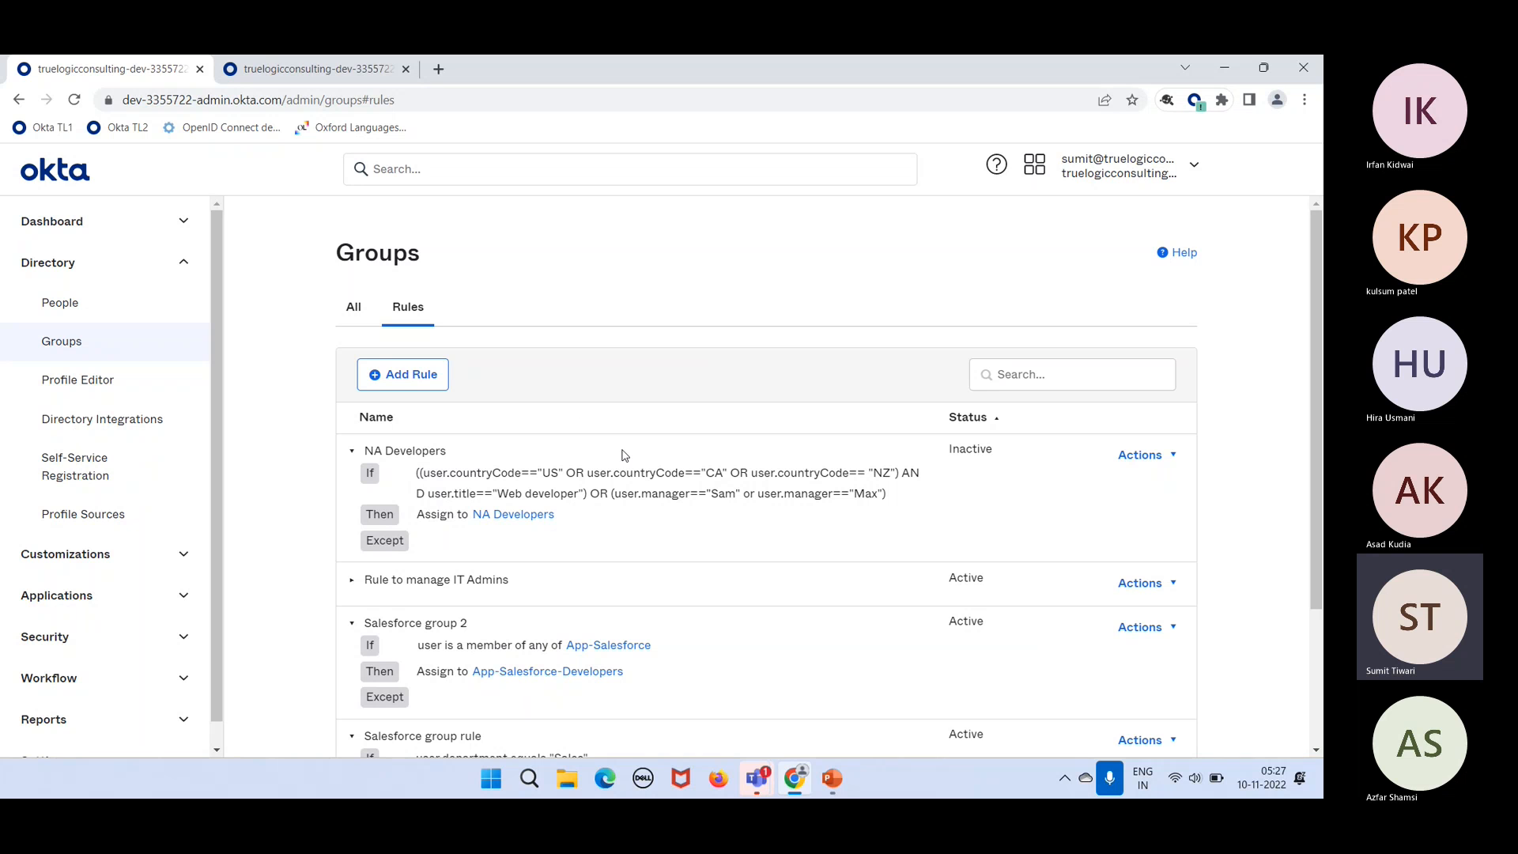
click(1141, 456)
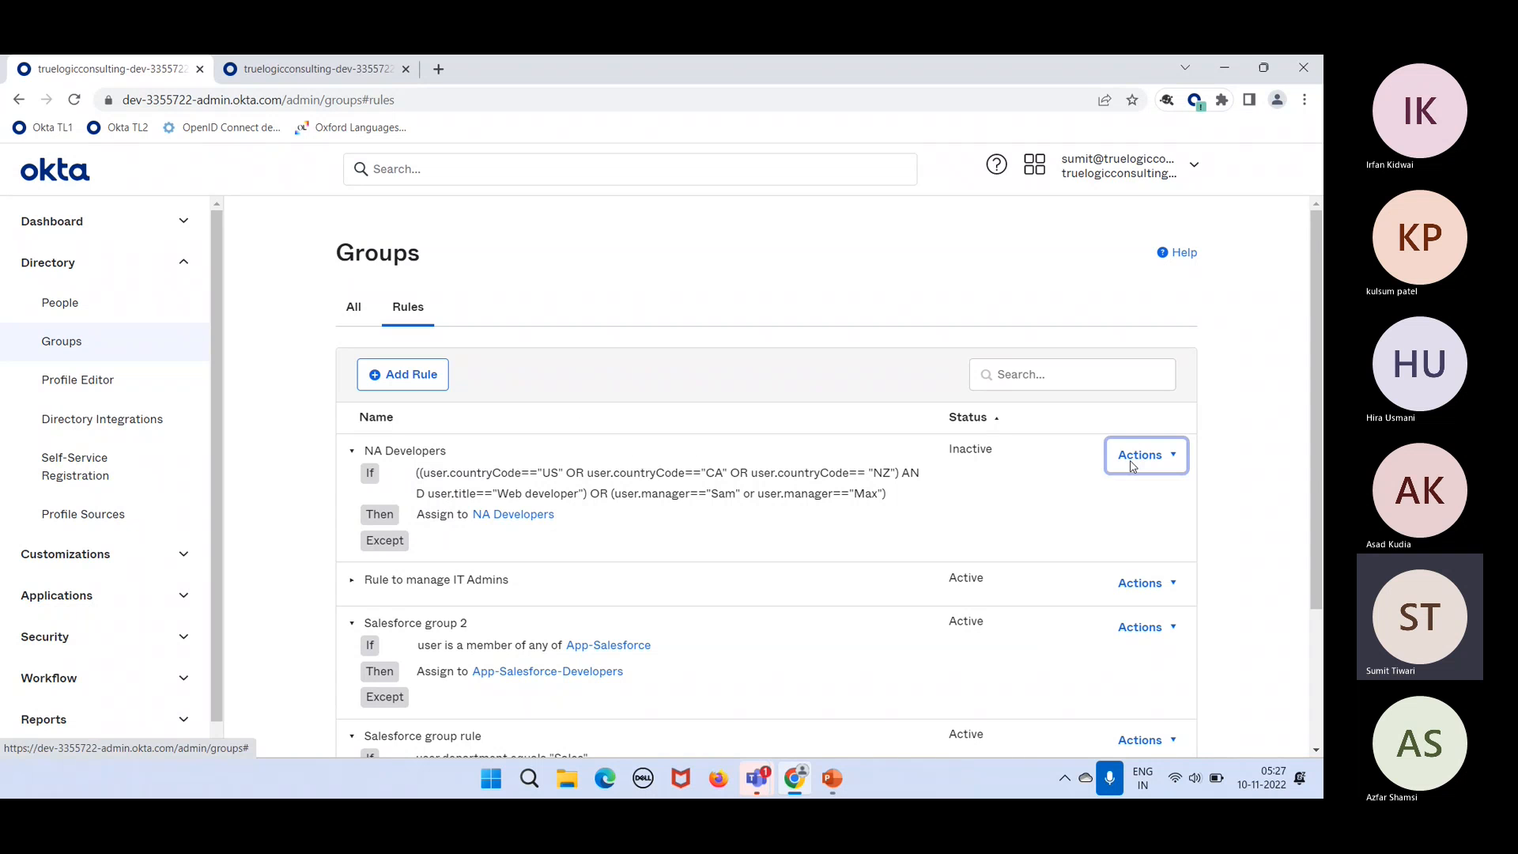
click(1084, 486)
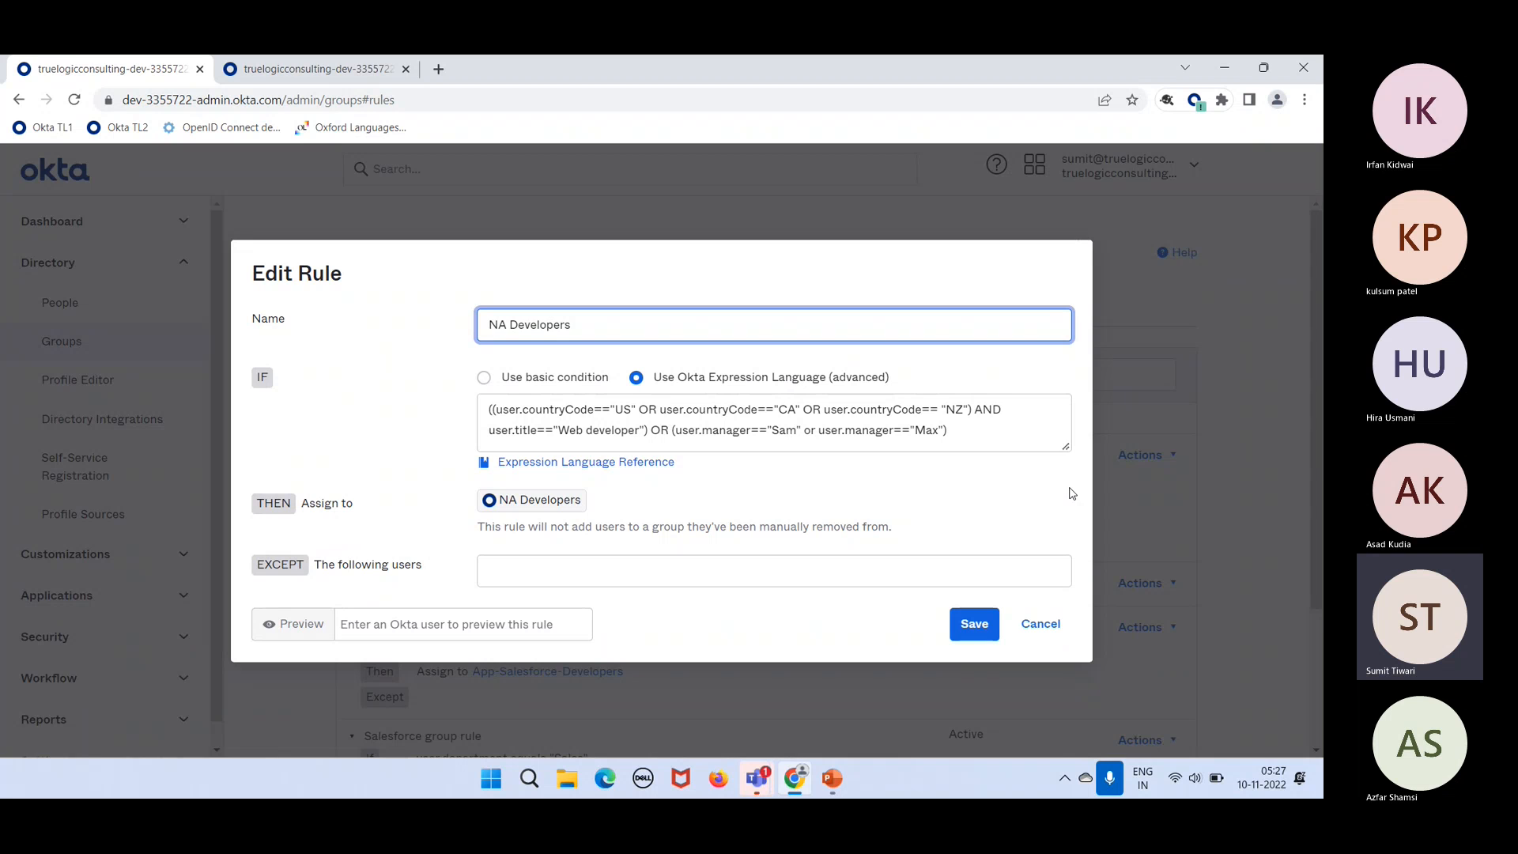
Step: Review the String functions section of the Okta Expression Language reference
click(608, 470)
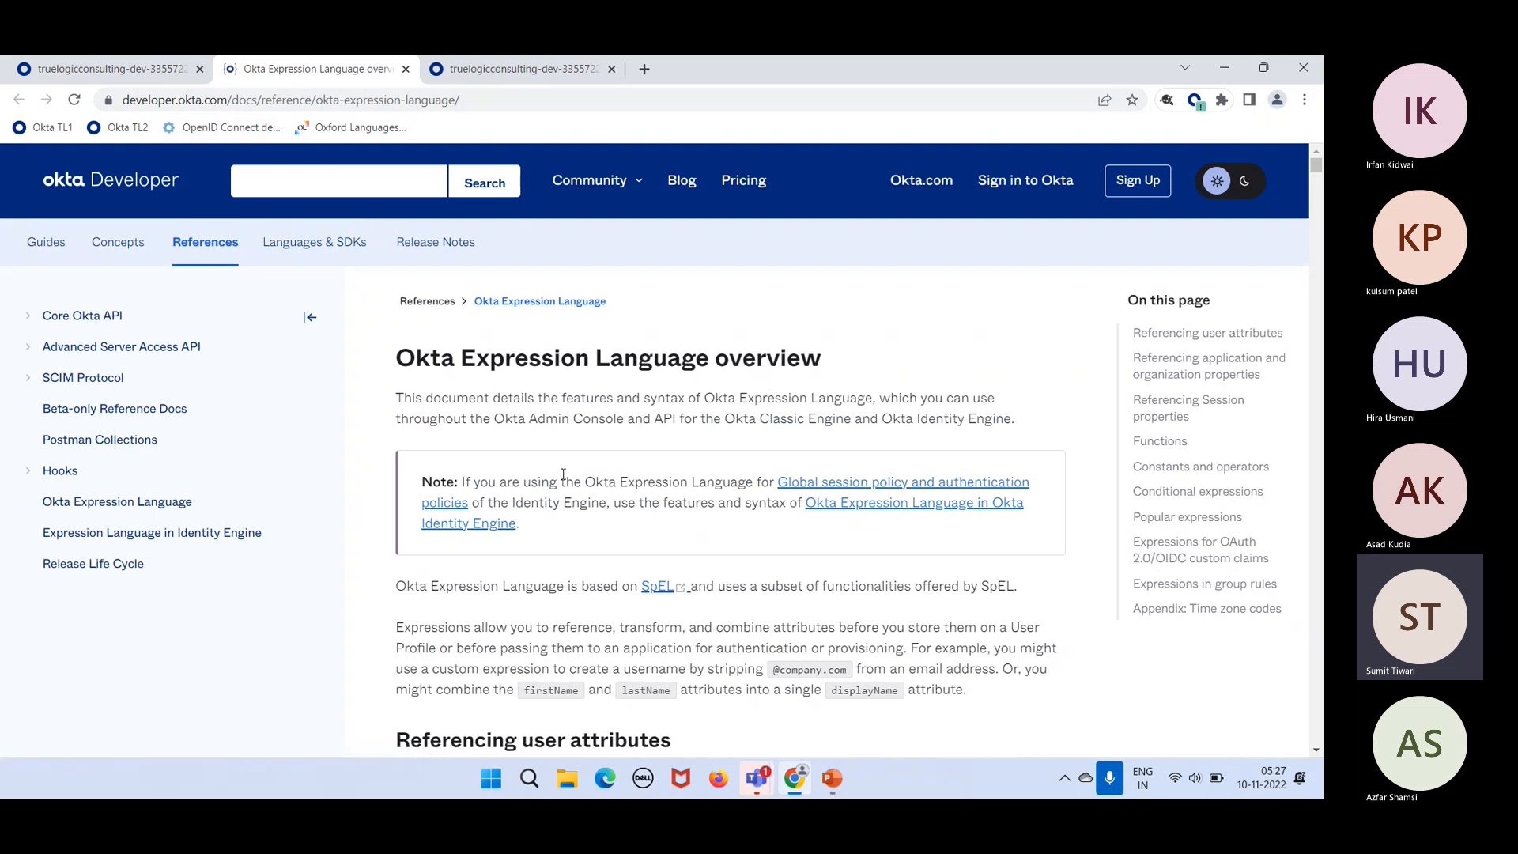
scroll(565, 480, down, 2)
scroll(564, 480, down, 4)
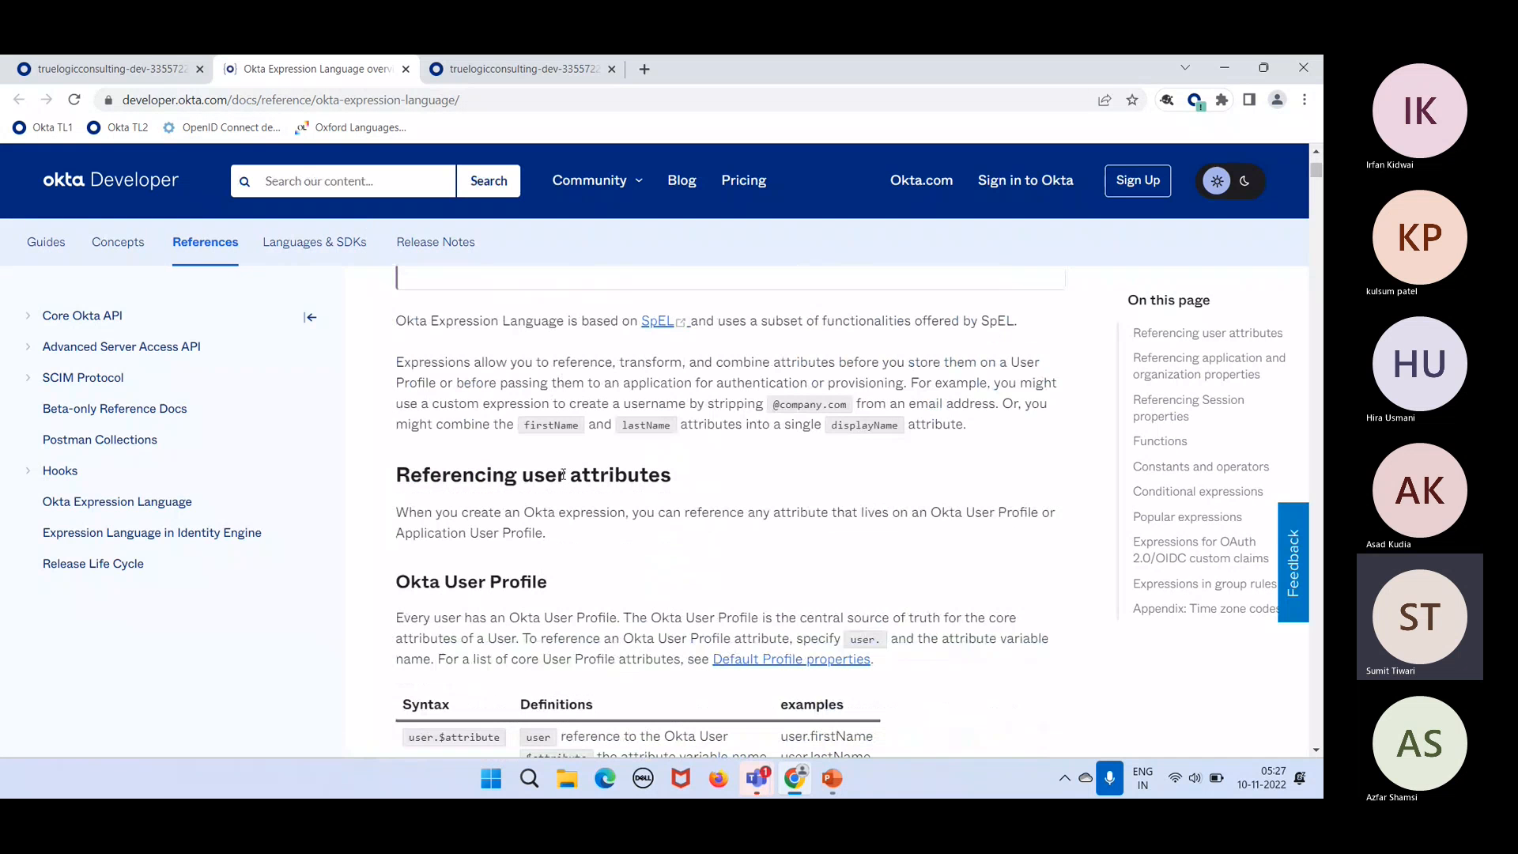
scroll(565, 480, down, 10)
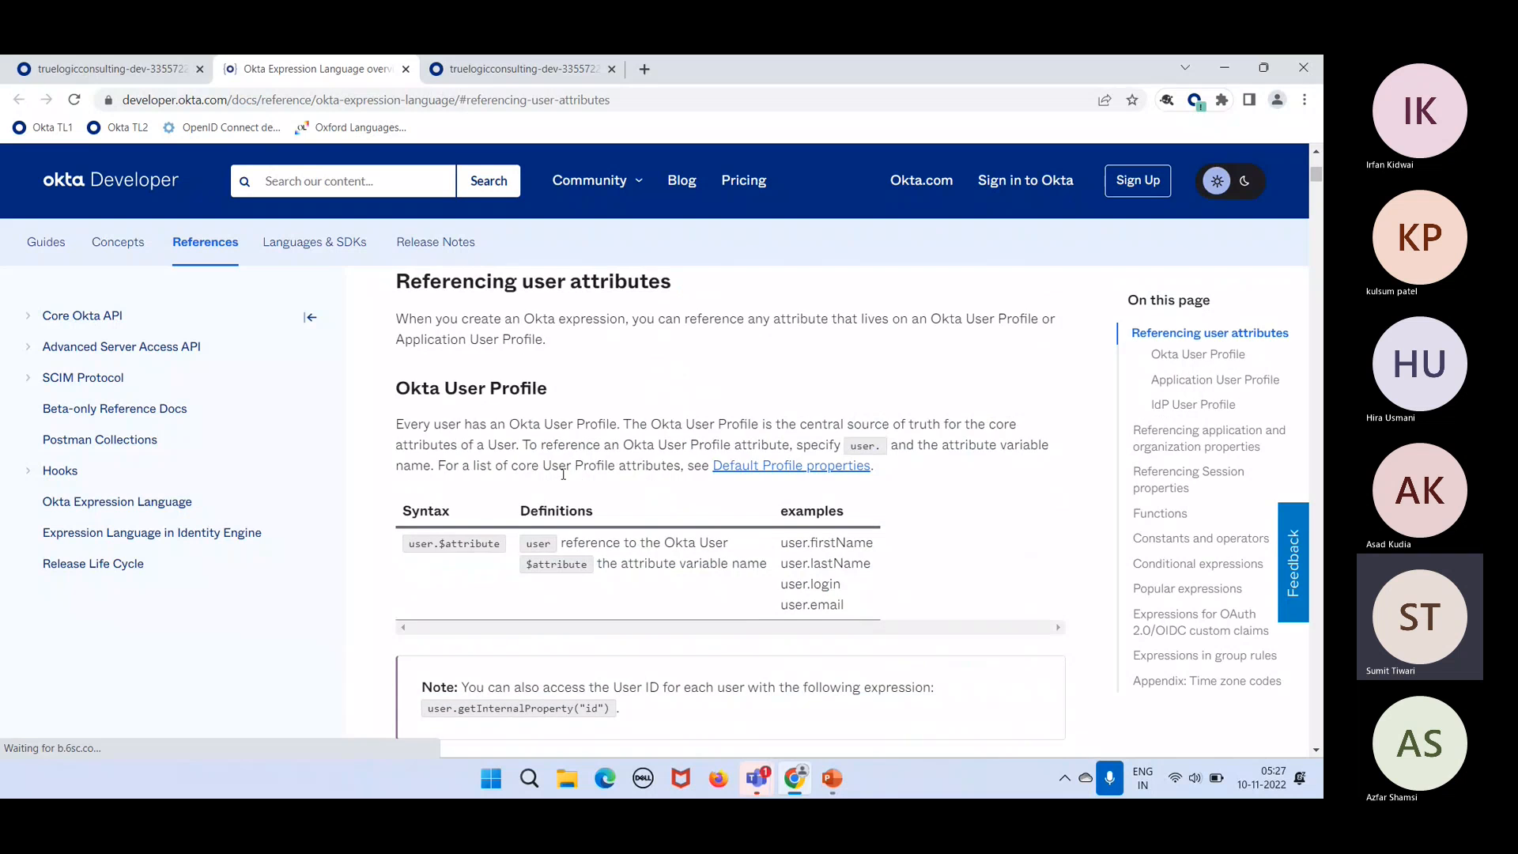
scroll(565, 480, down, 8)
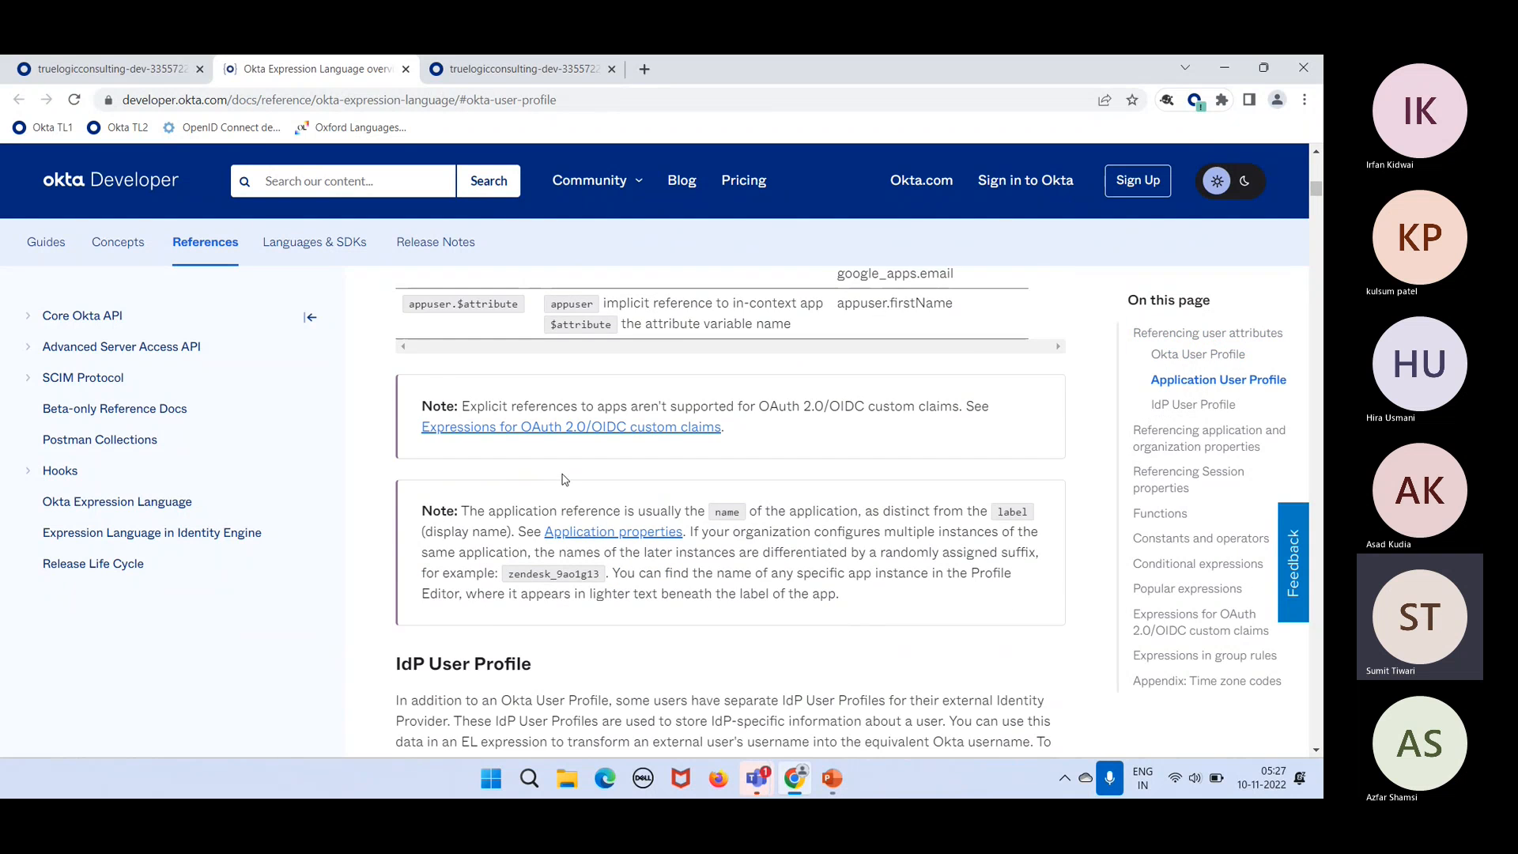
scroll(563, 474, down, 9)
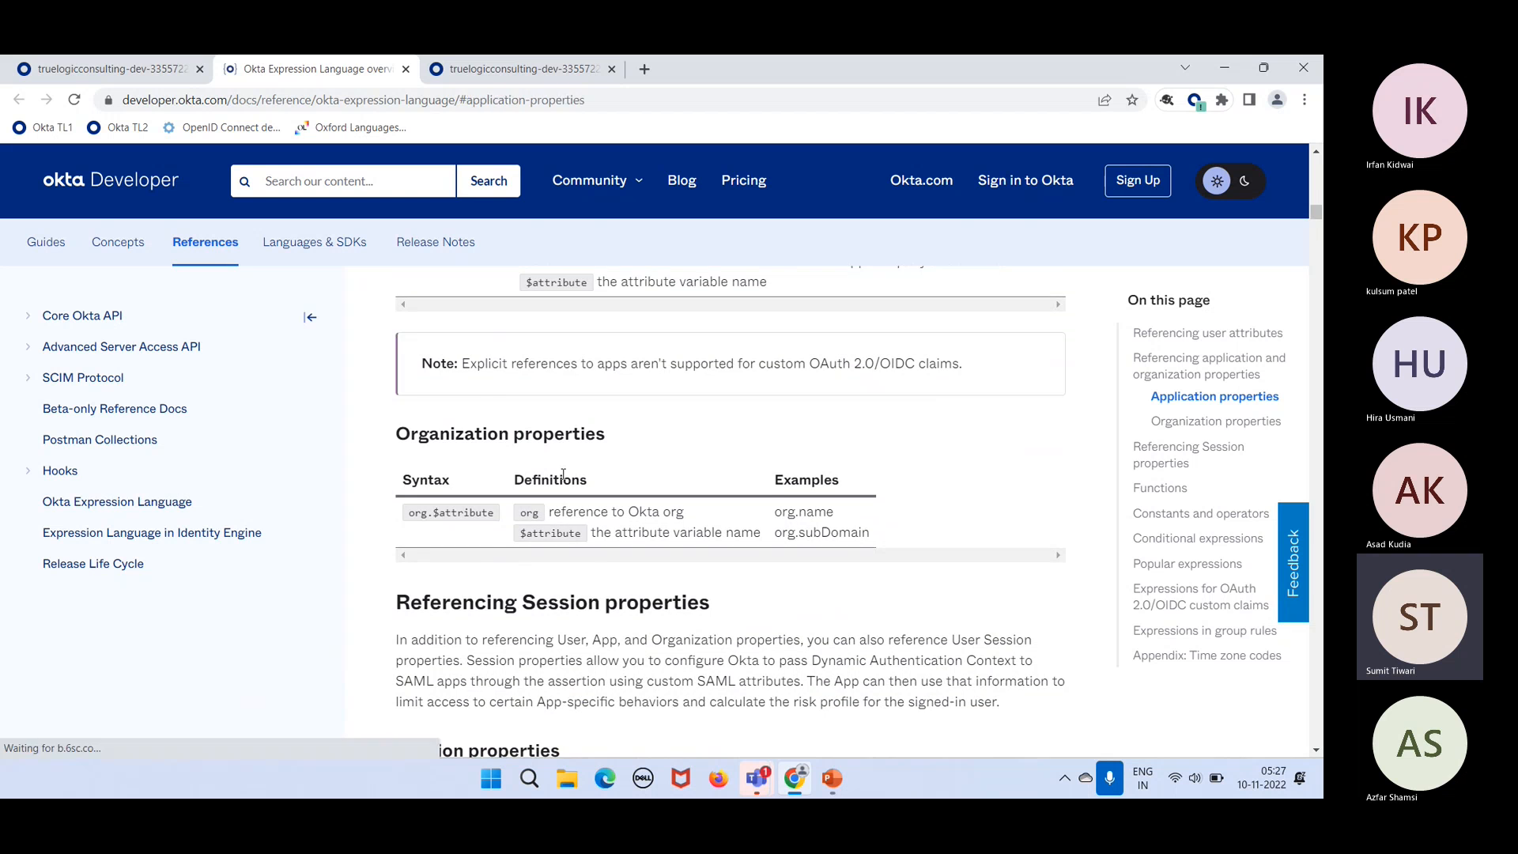
scroll(563, 476, down, 8)
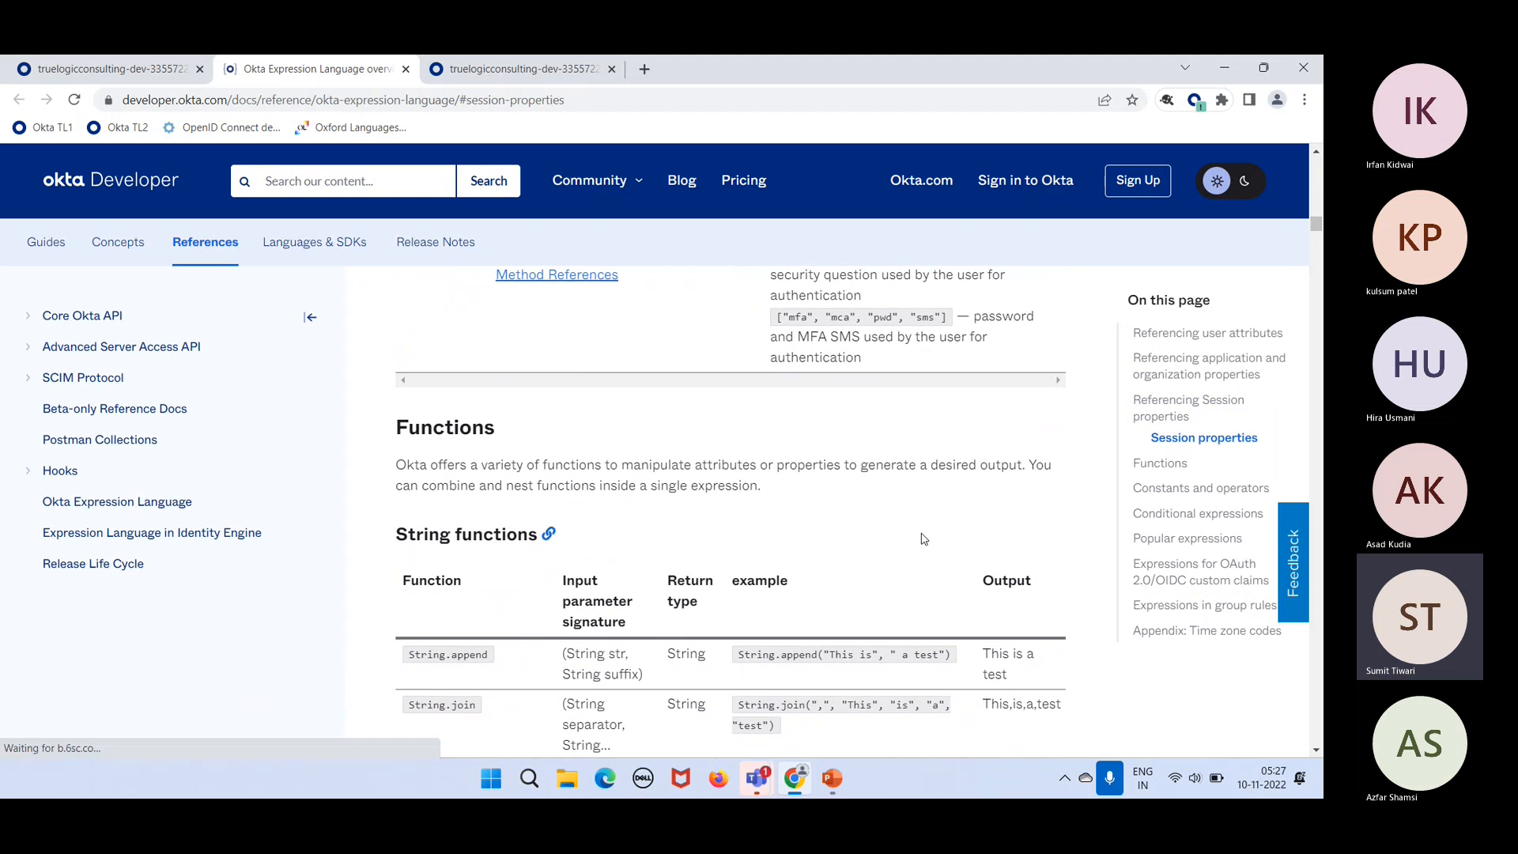
scroll(923, 534, down, 7)
scroll(923, 533, down, 1)
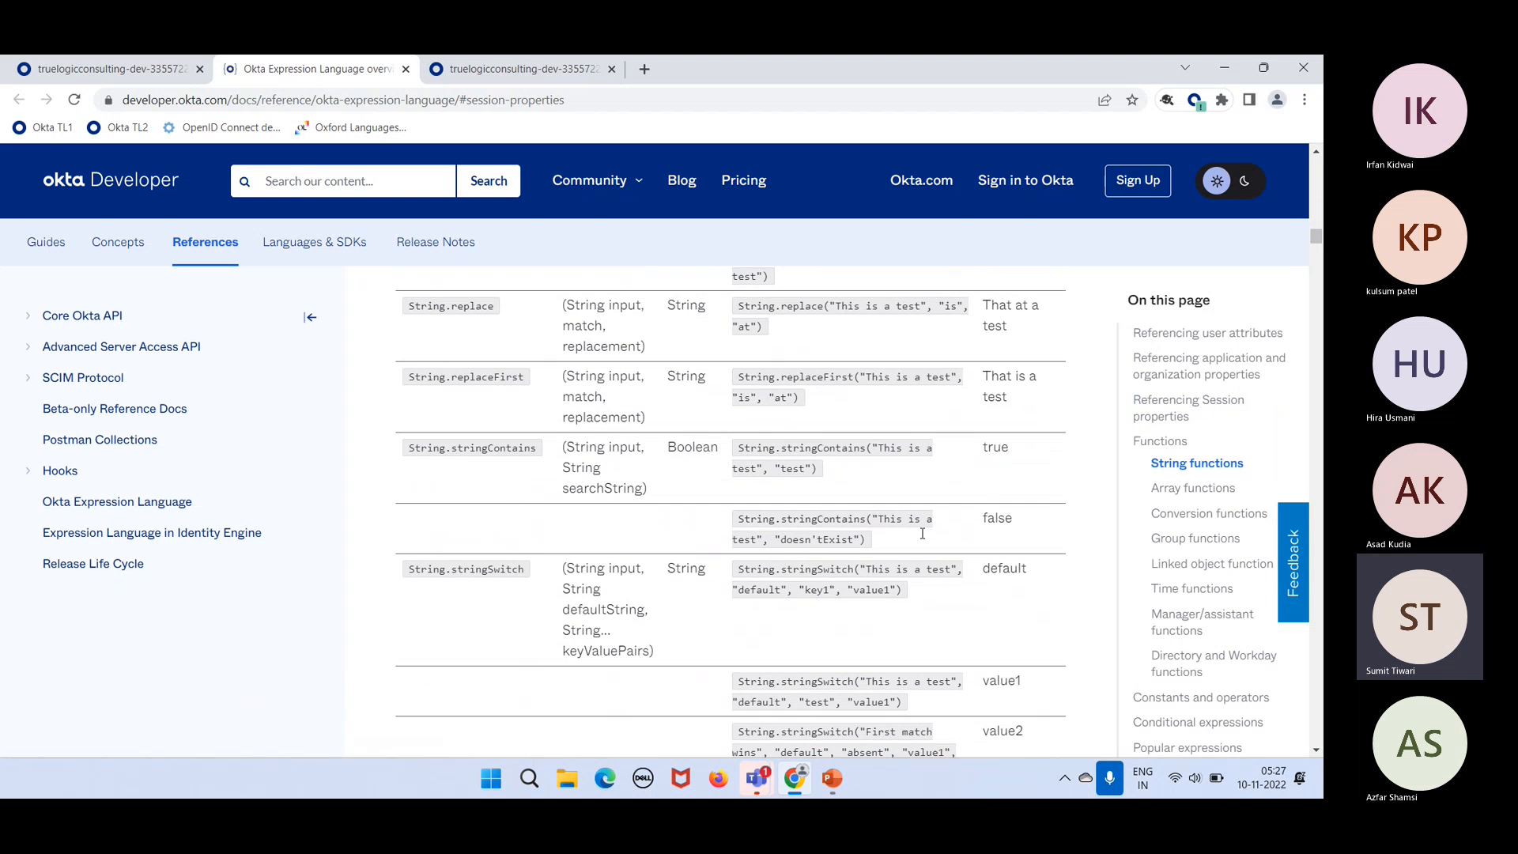
scroll(924, 537, down, 4)
scroll(922, 537, down, 3)
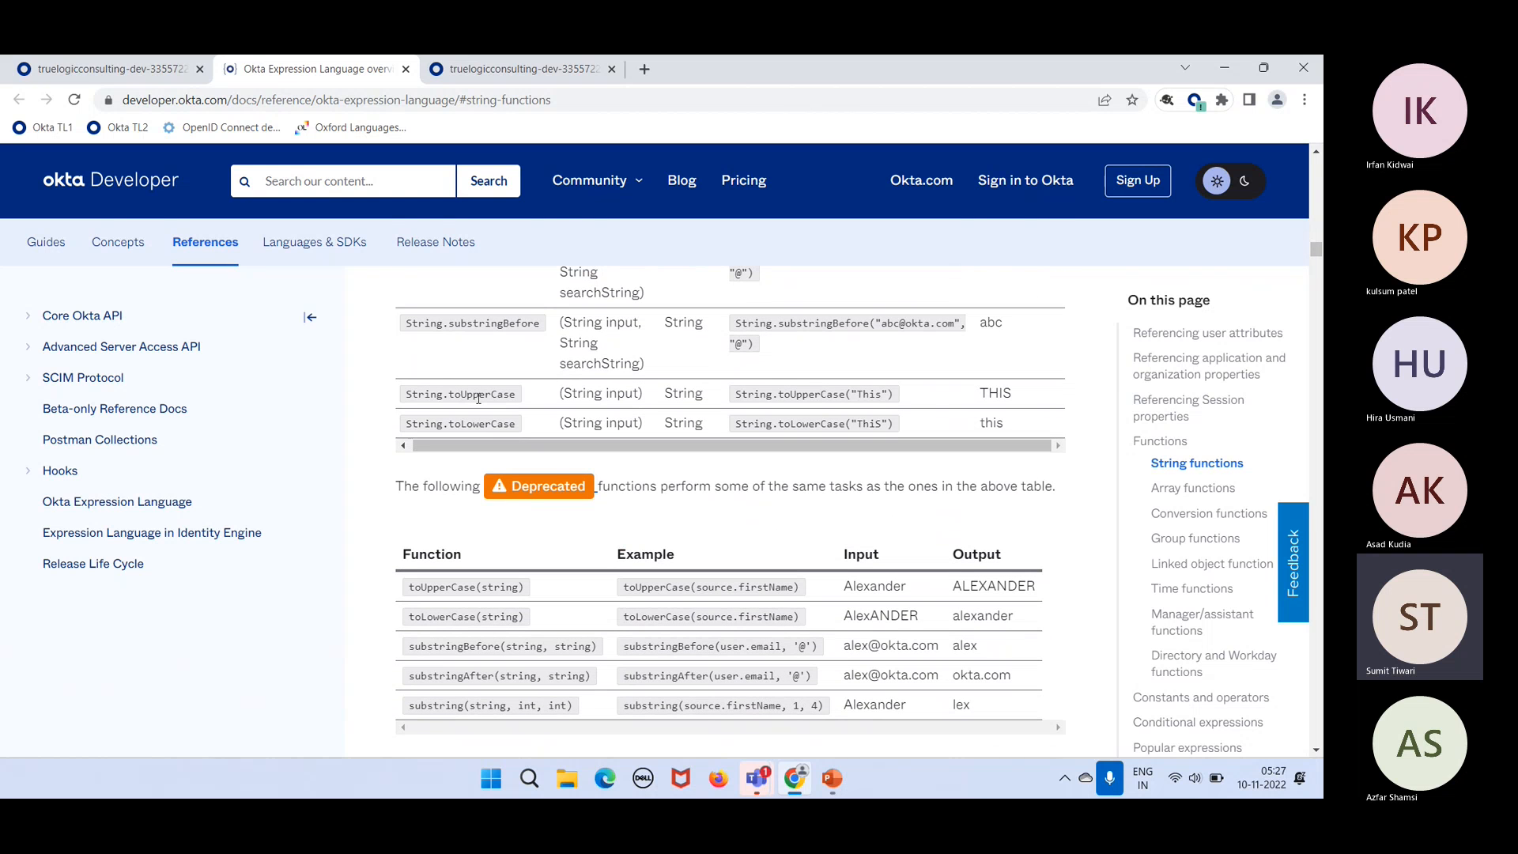
scroll(544, 399, up, 5)
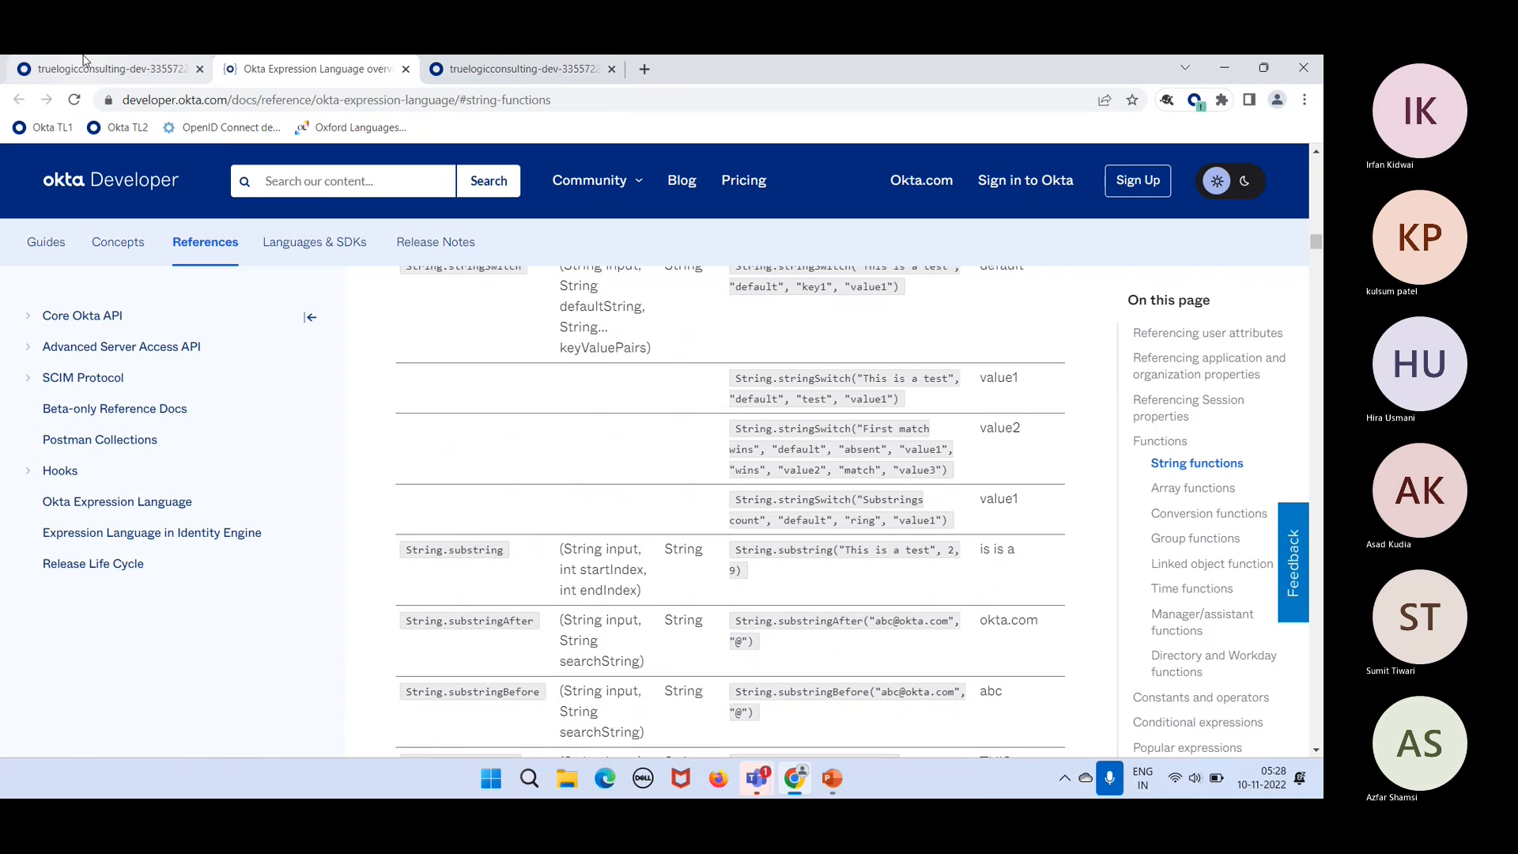
Step: Cancel the rule editor in the admin tab and show PowerPoint slide 6 on Group Rules assignment
click(177, 69)
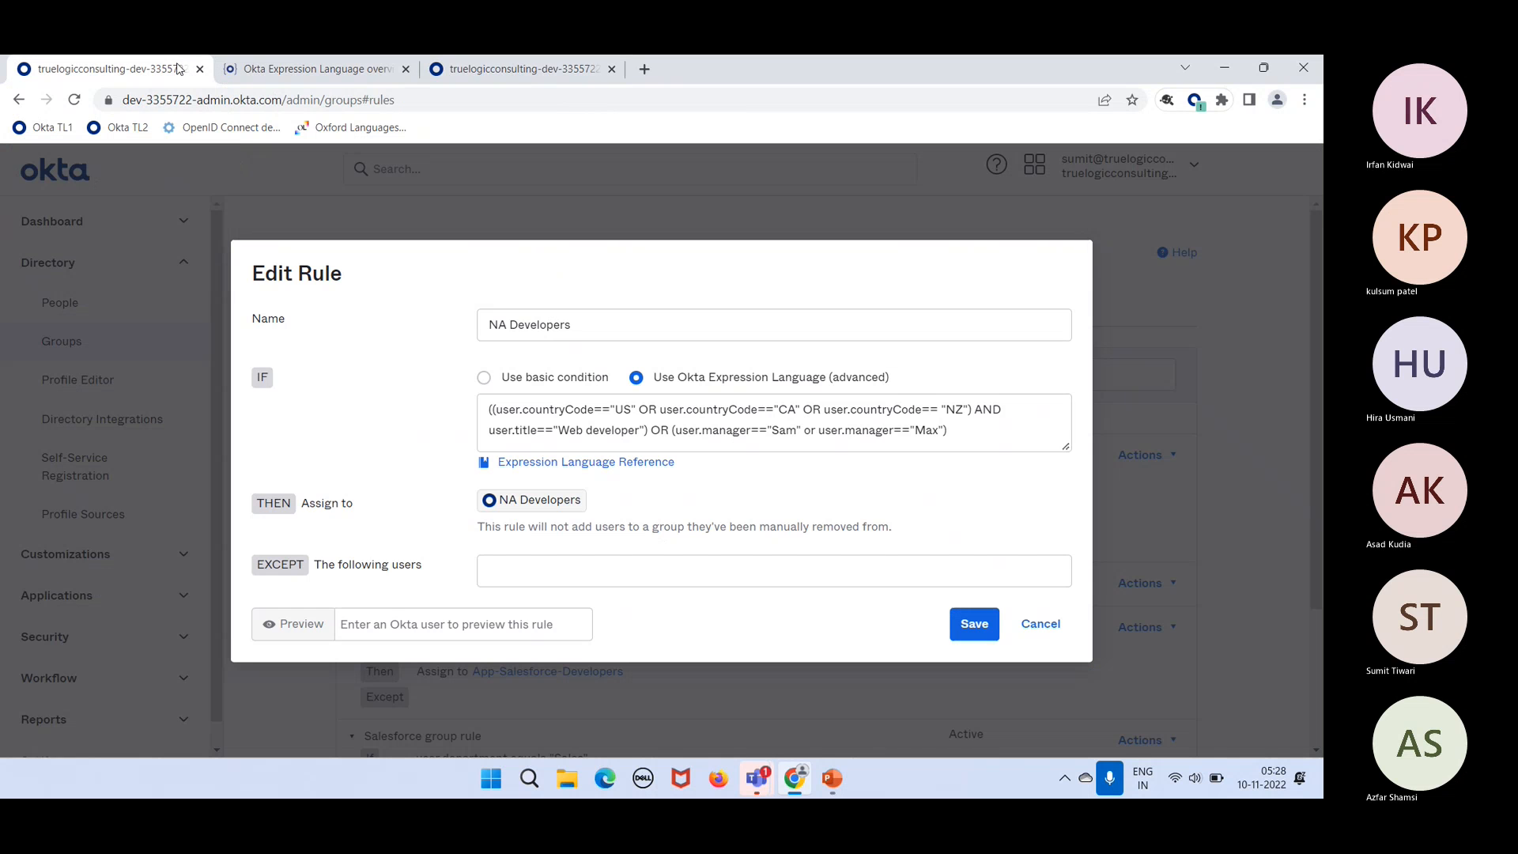
click(1037, 628)
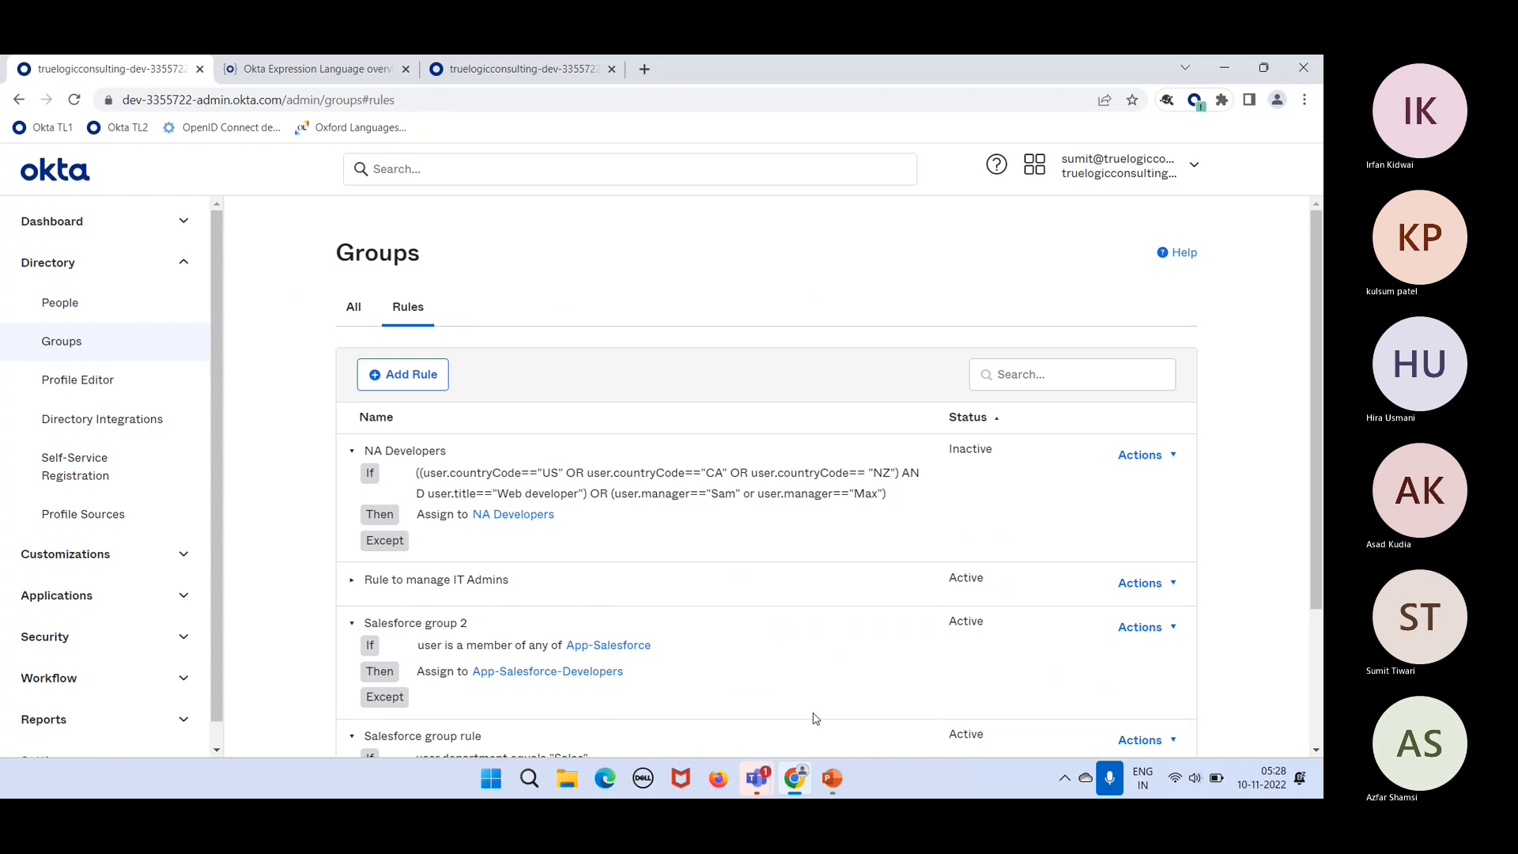
click(832, 780)
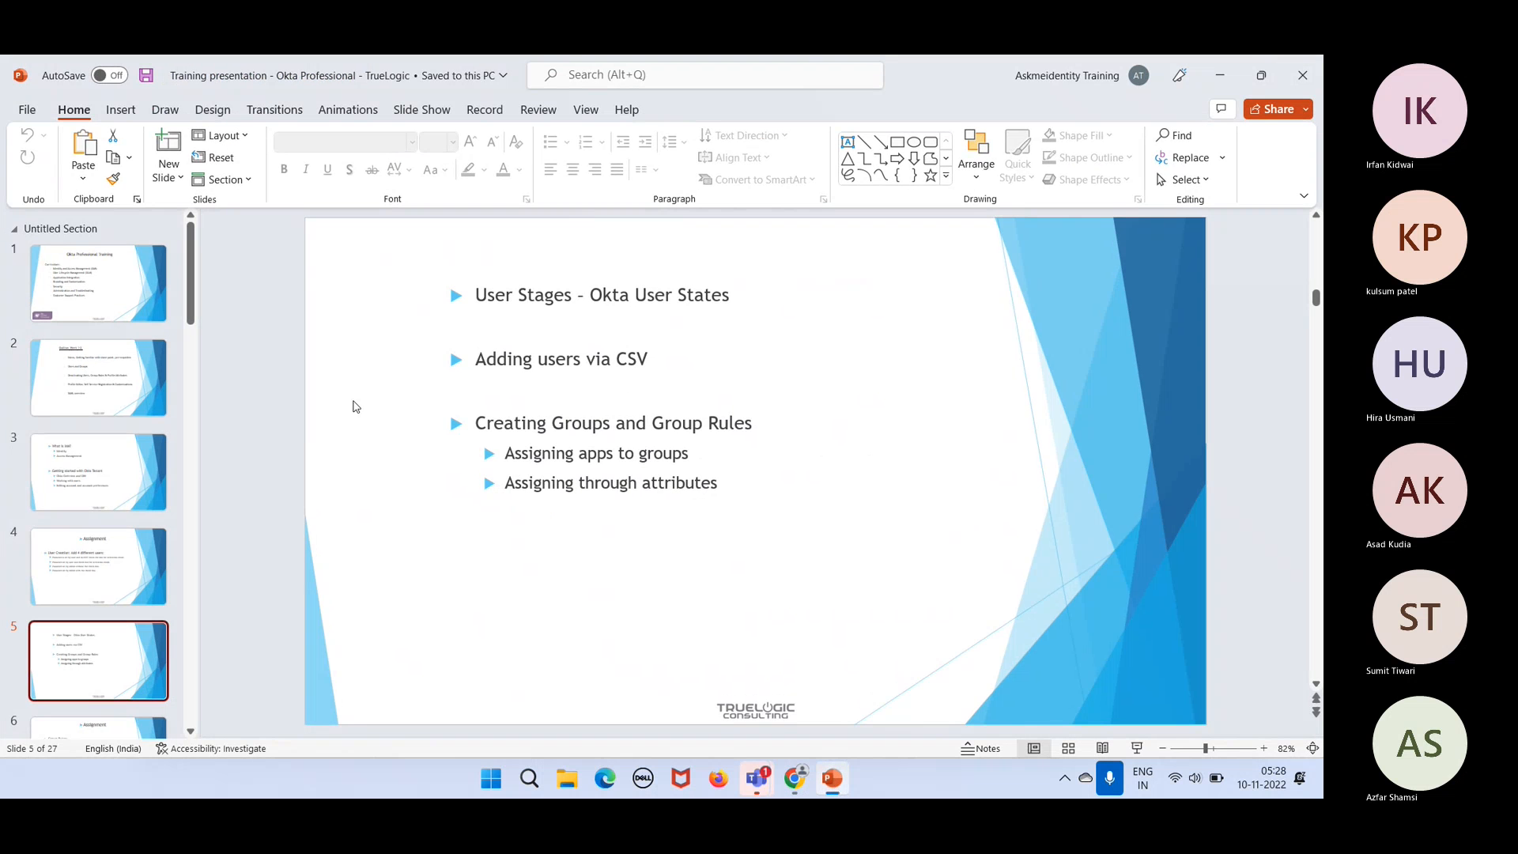
click(106, 728)
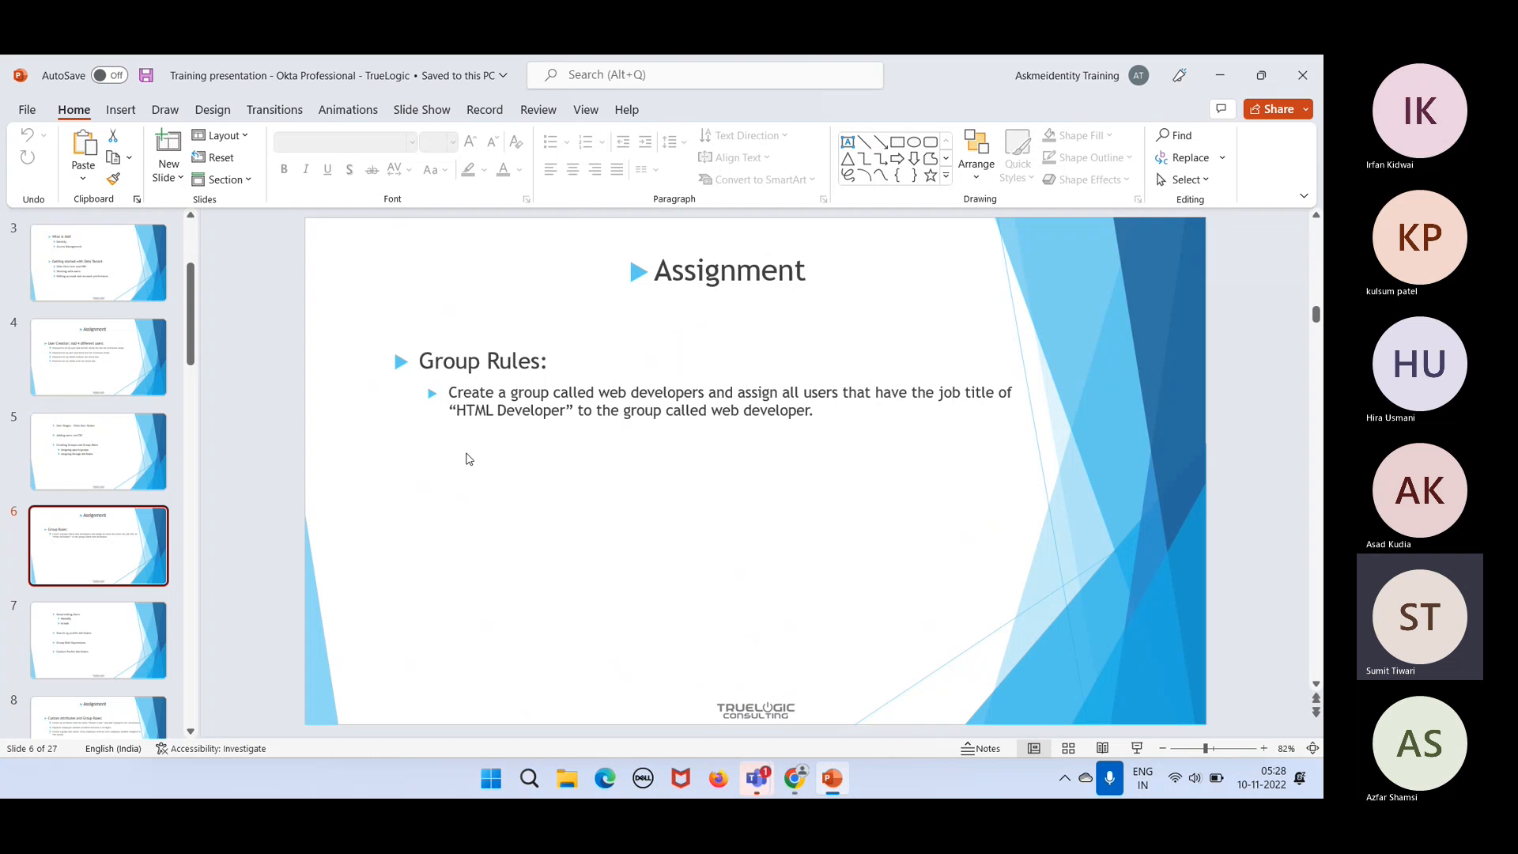